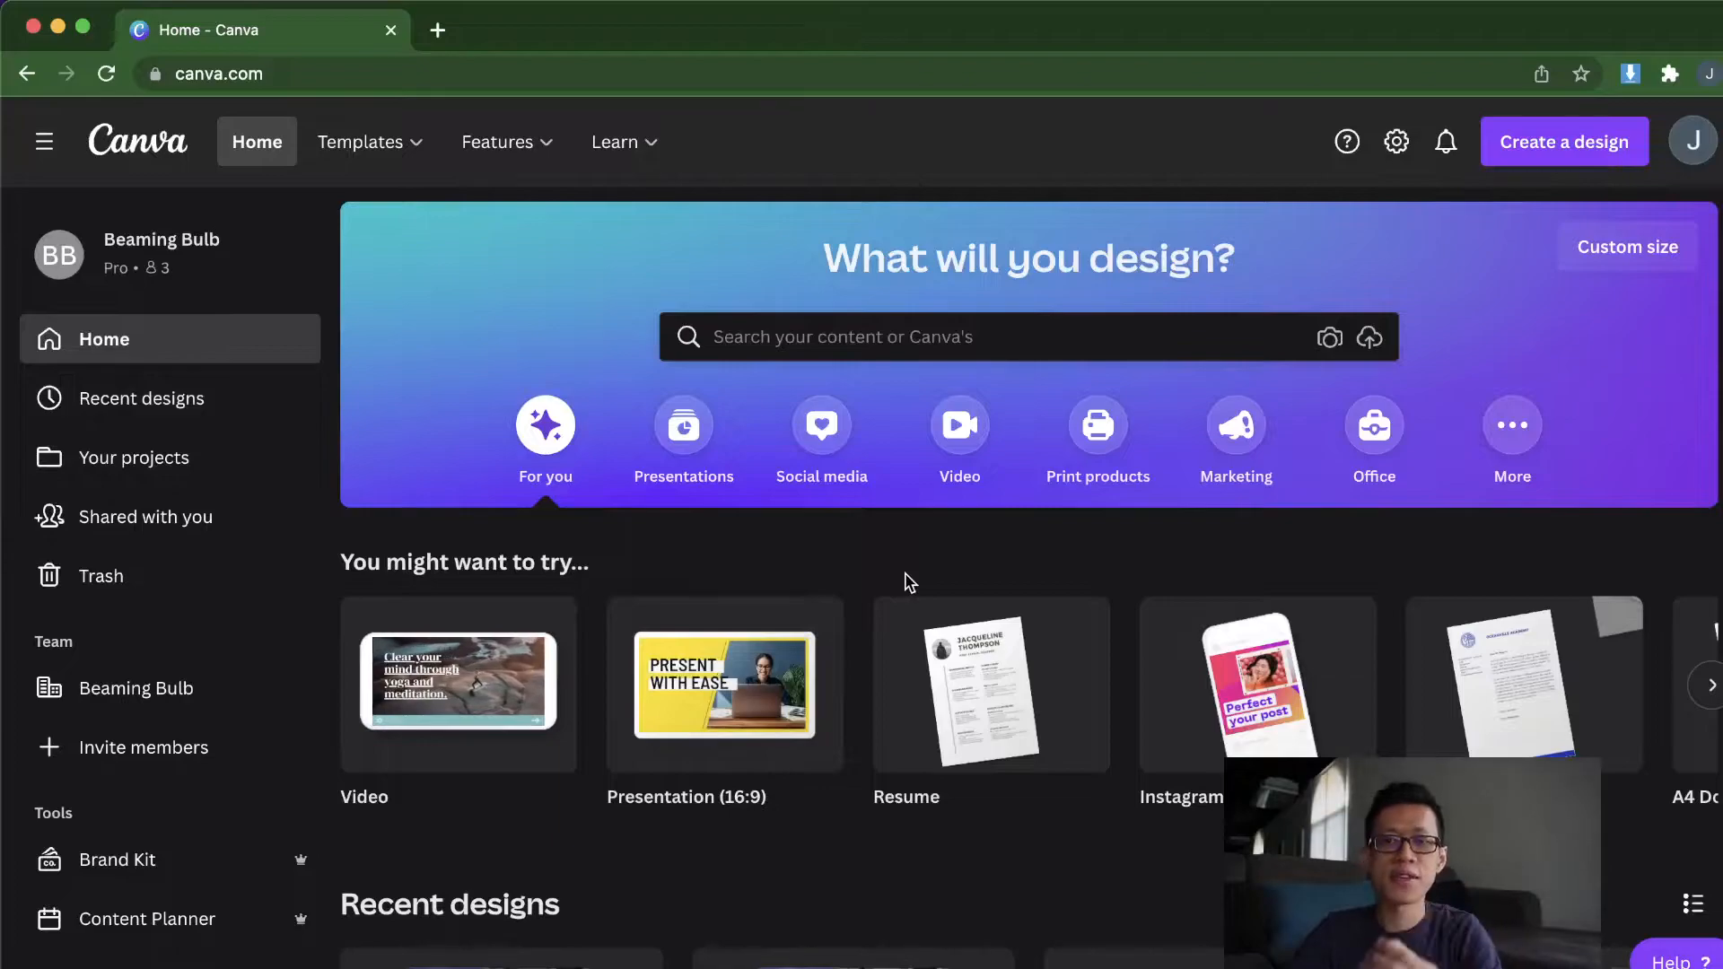
# Step: Go to the team's brand kits and open the Beaming Bulb kit
pyautogui.scroll(-3, 218, 538)
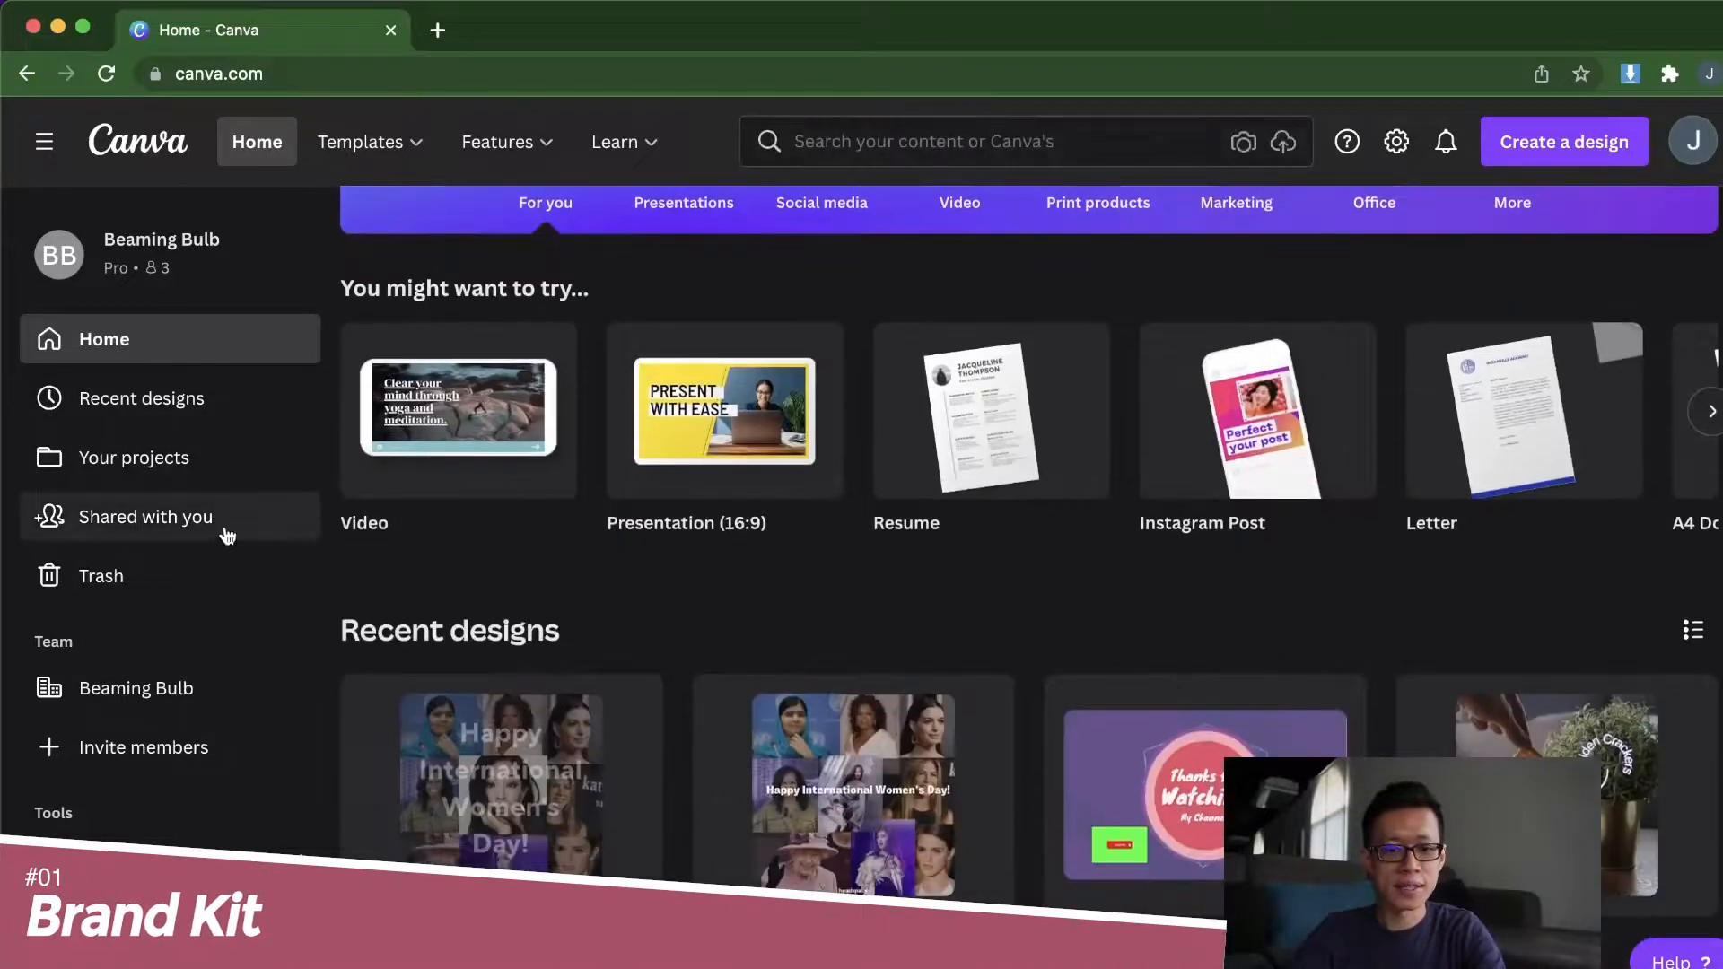
pyautogui.scroll(3, 238, 221)
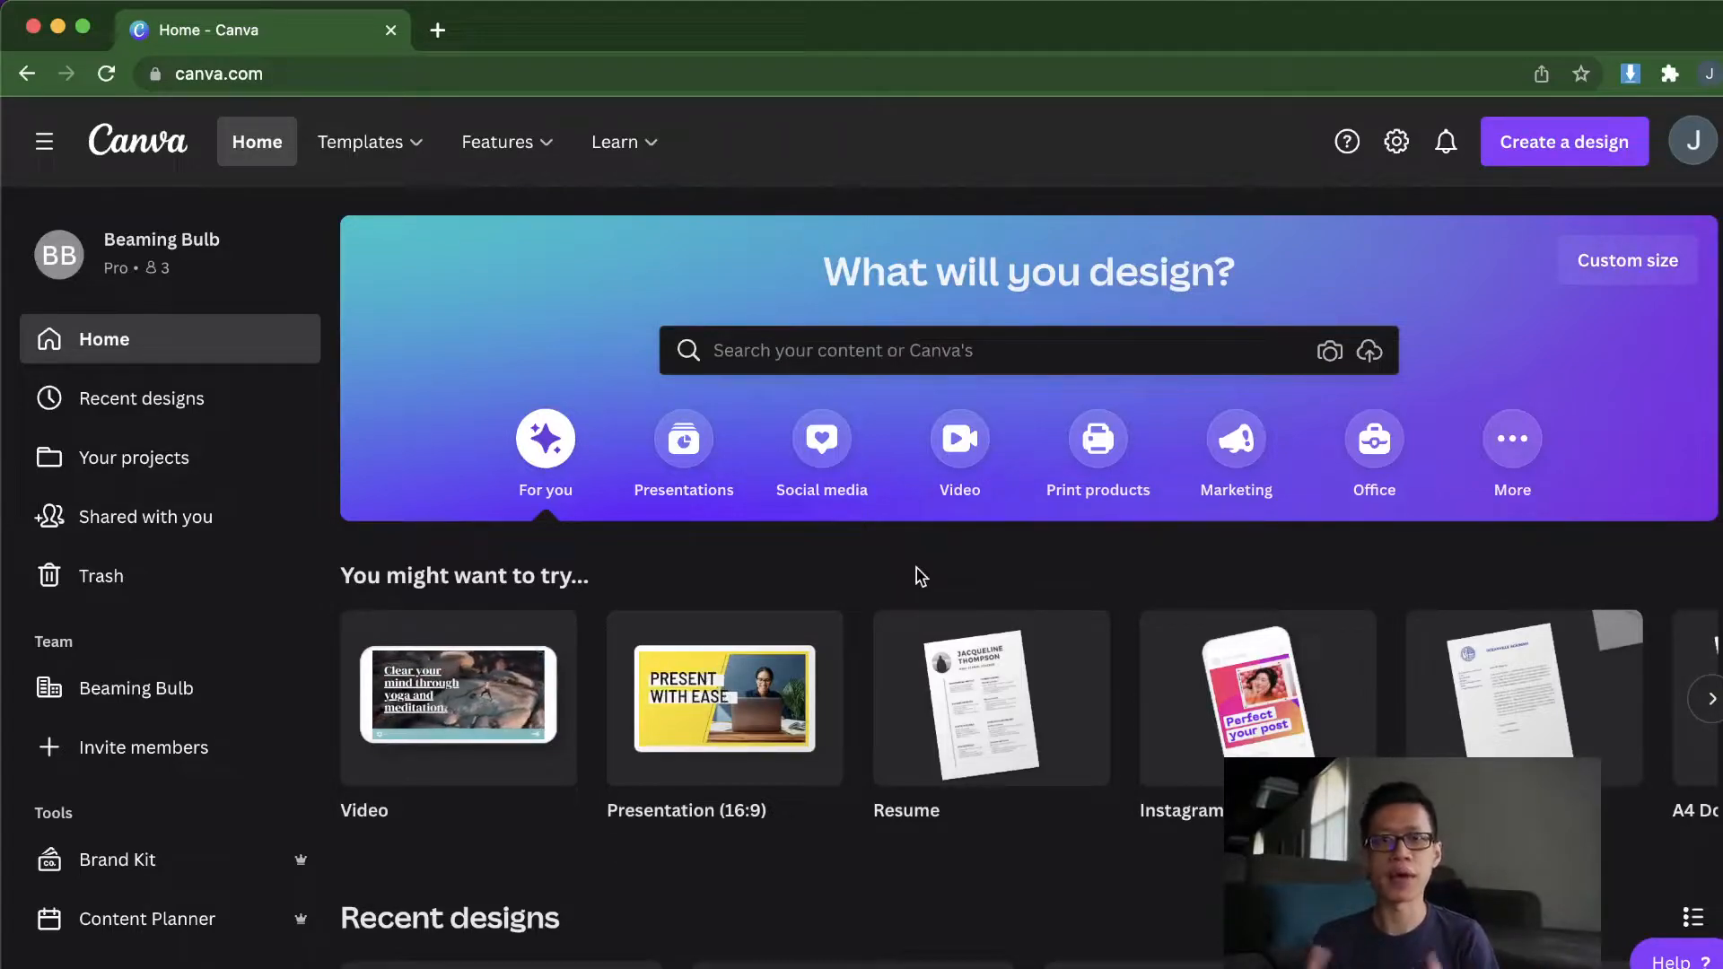
pyautogui.click(203, 870)
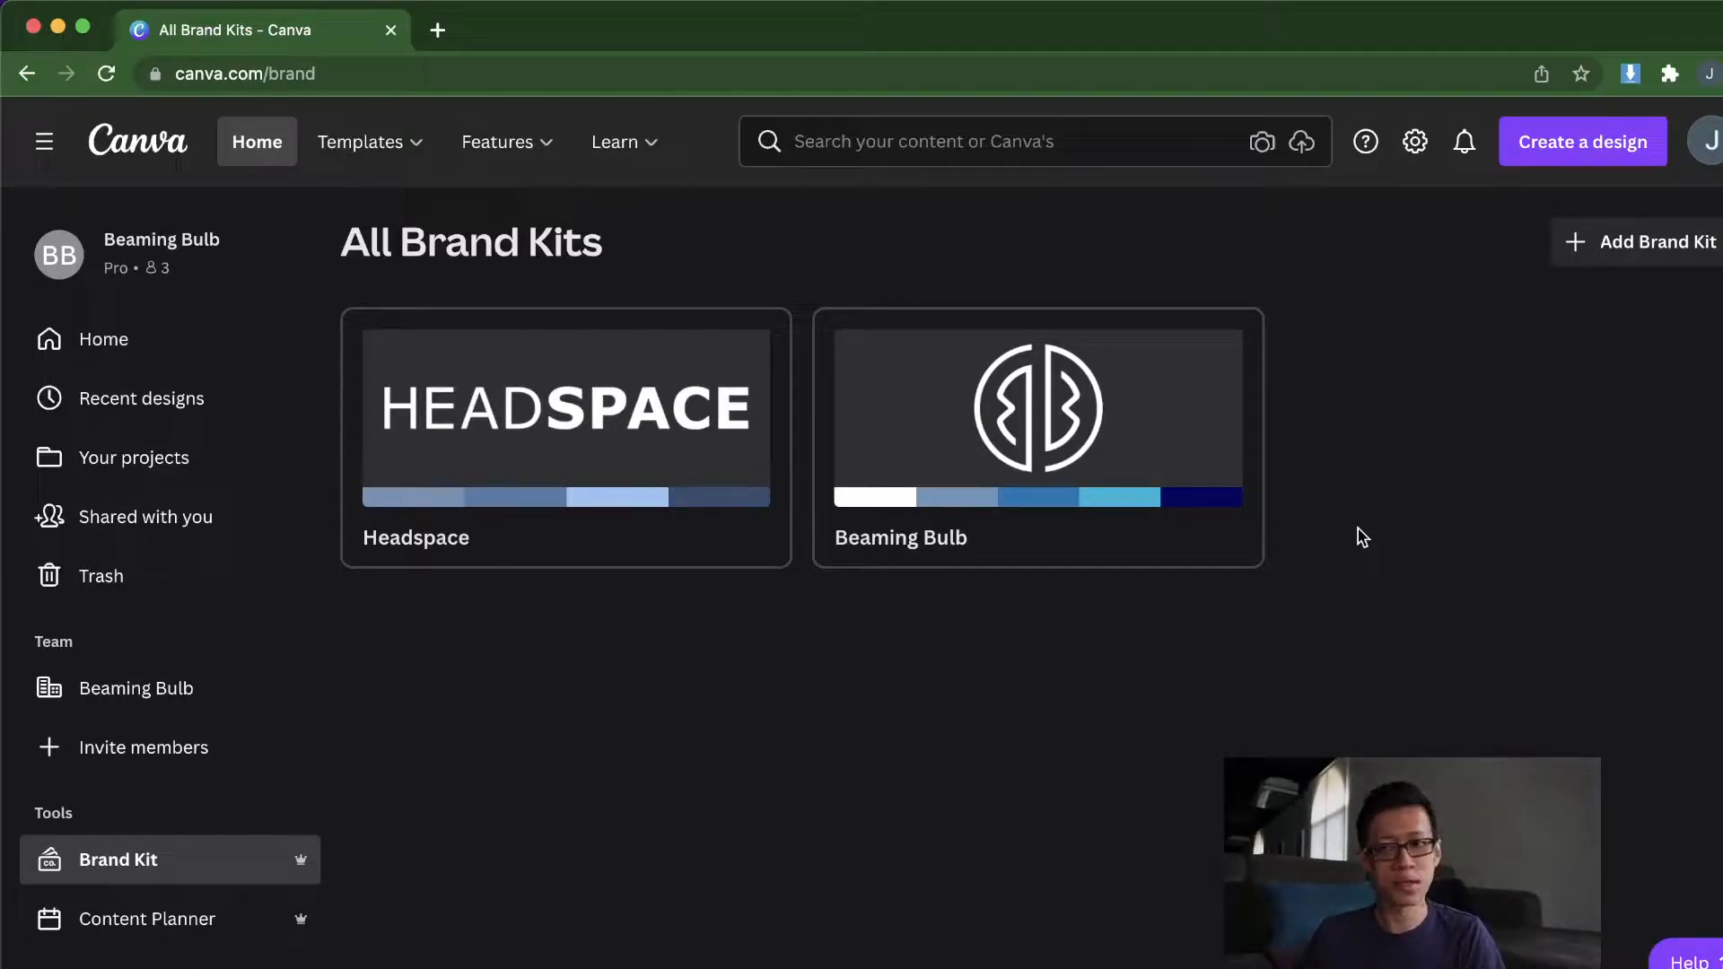
pyautogui.click(1216, 469)
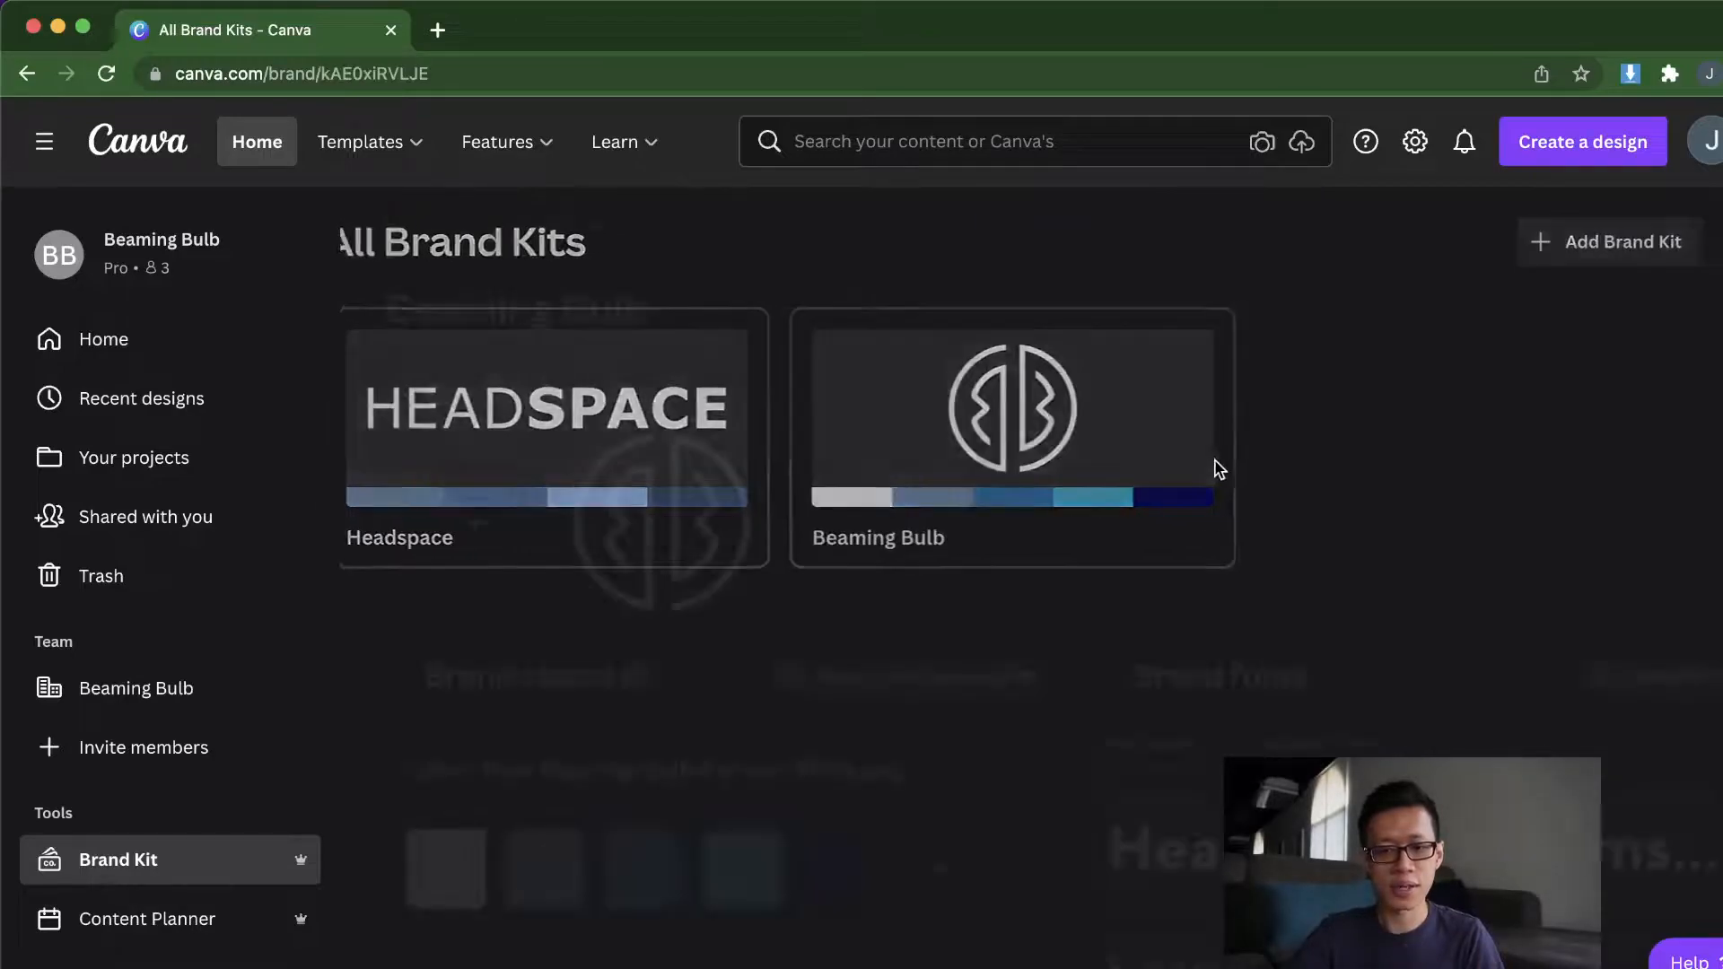
# Step: Examine the Beaming Bulb kit's logo upload, brand color palettes, and the font settings of its heading style
pyautogui.scroll(-1, 1066, 408)
pyautogui.scroll(1, 1065, 407)
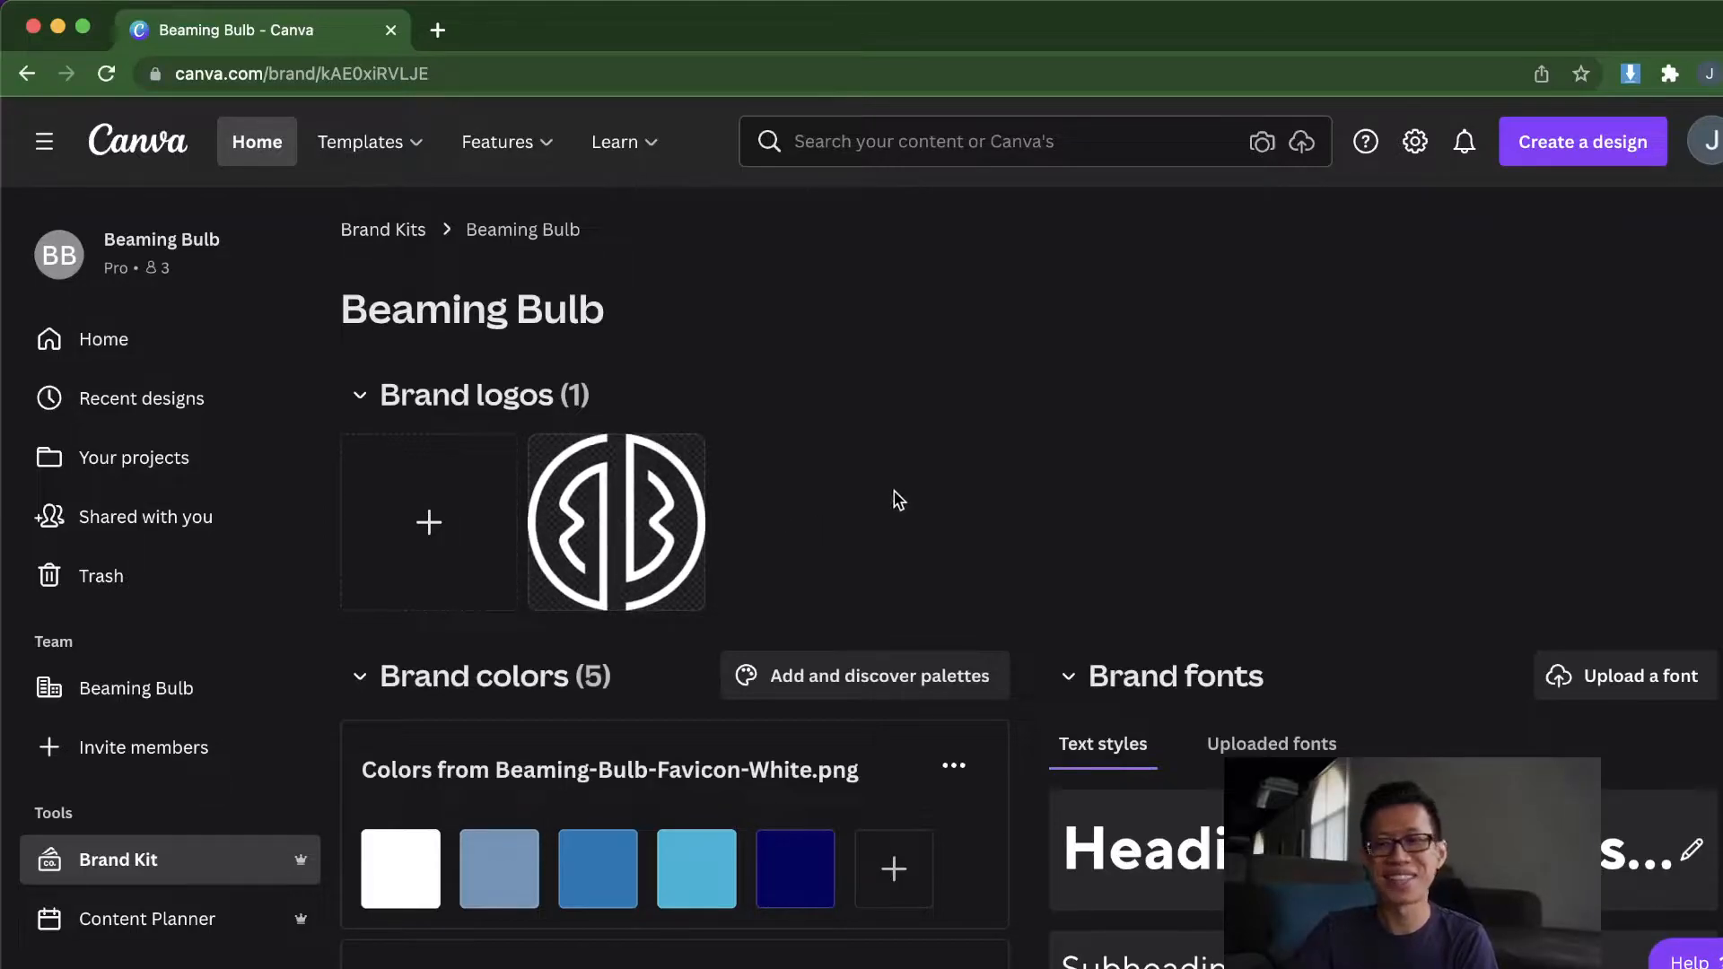
pyautogui.click(430, 528)
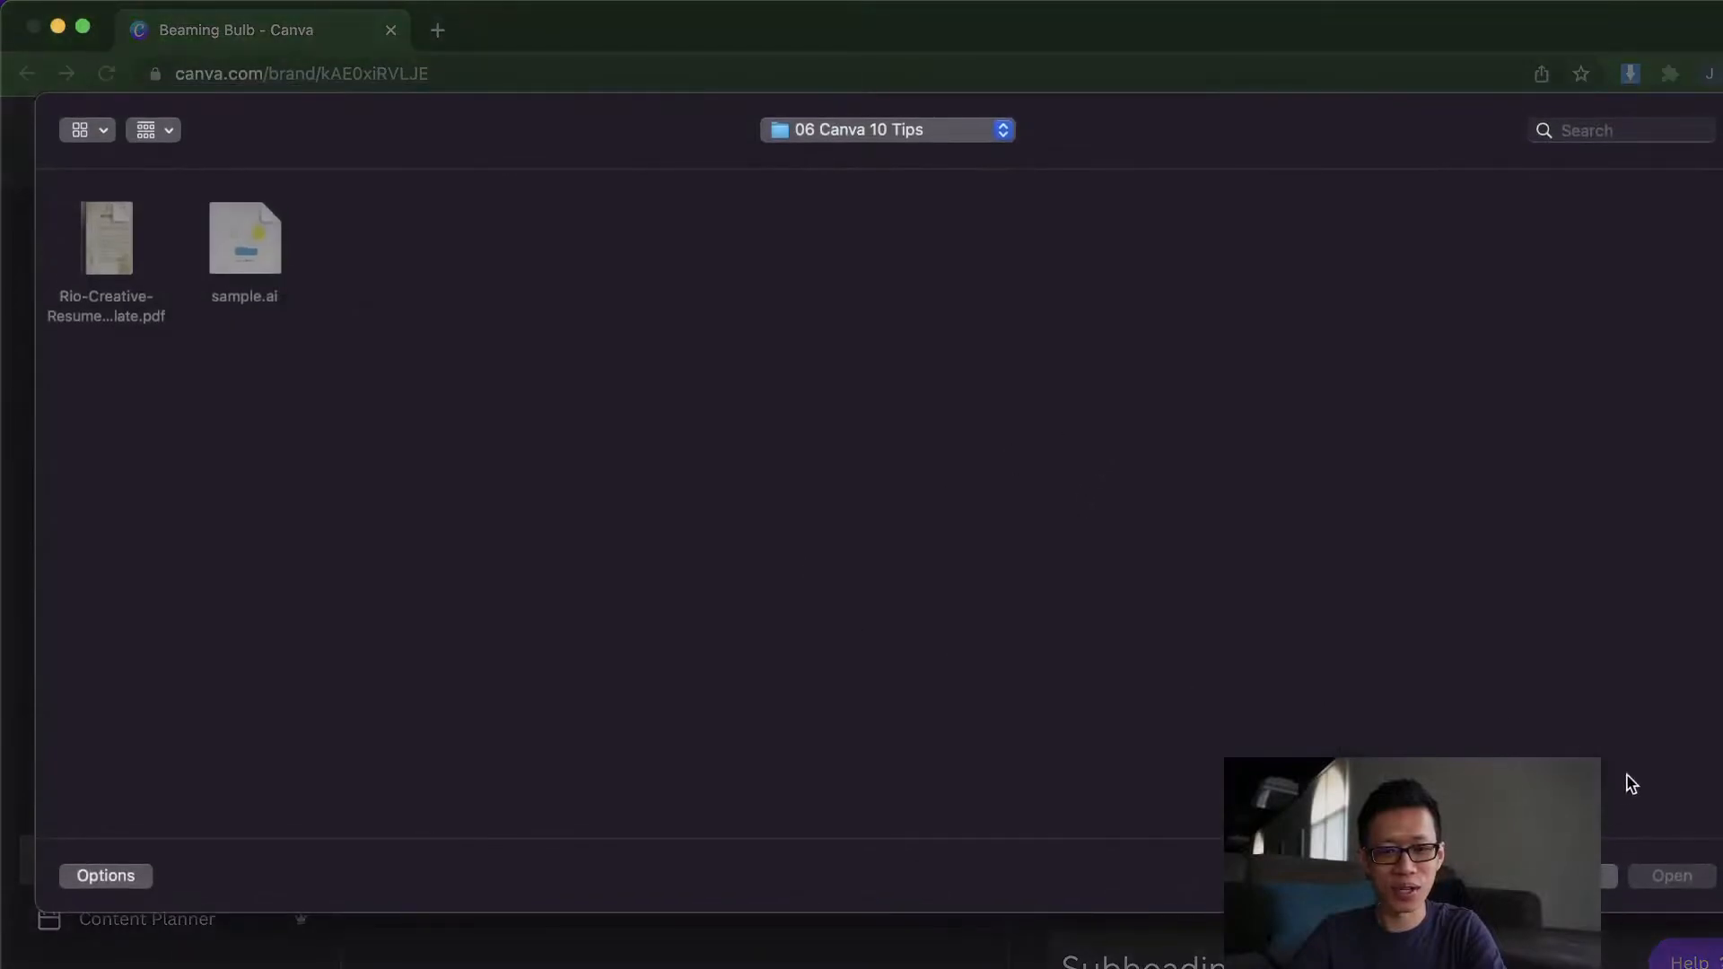
pyautogui.click(1574, 876)
pyautogui.scroll(-3, 976, 492)
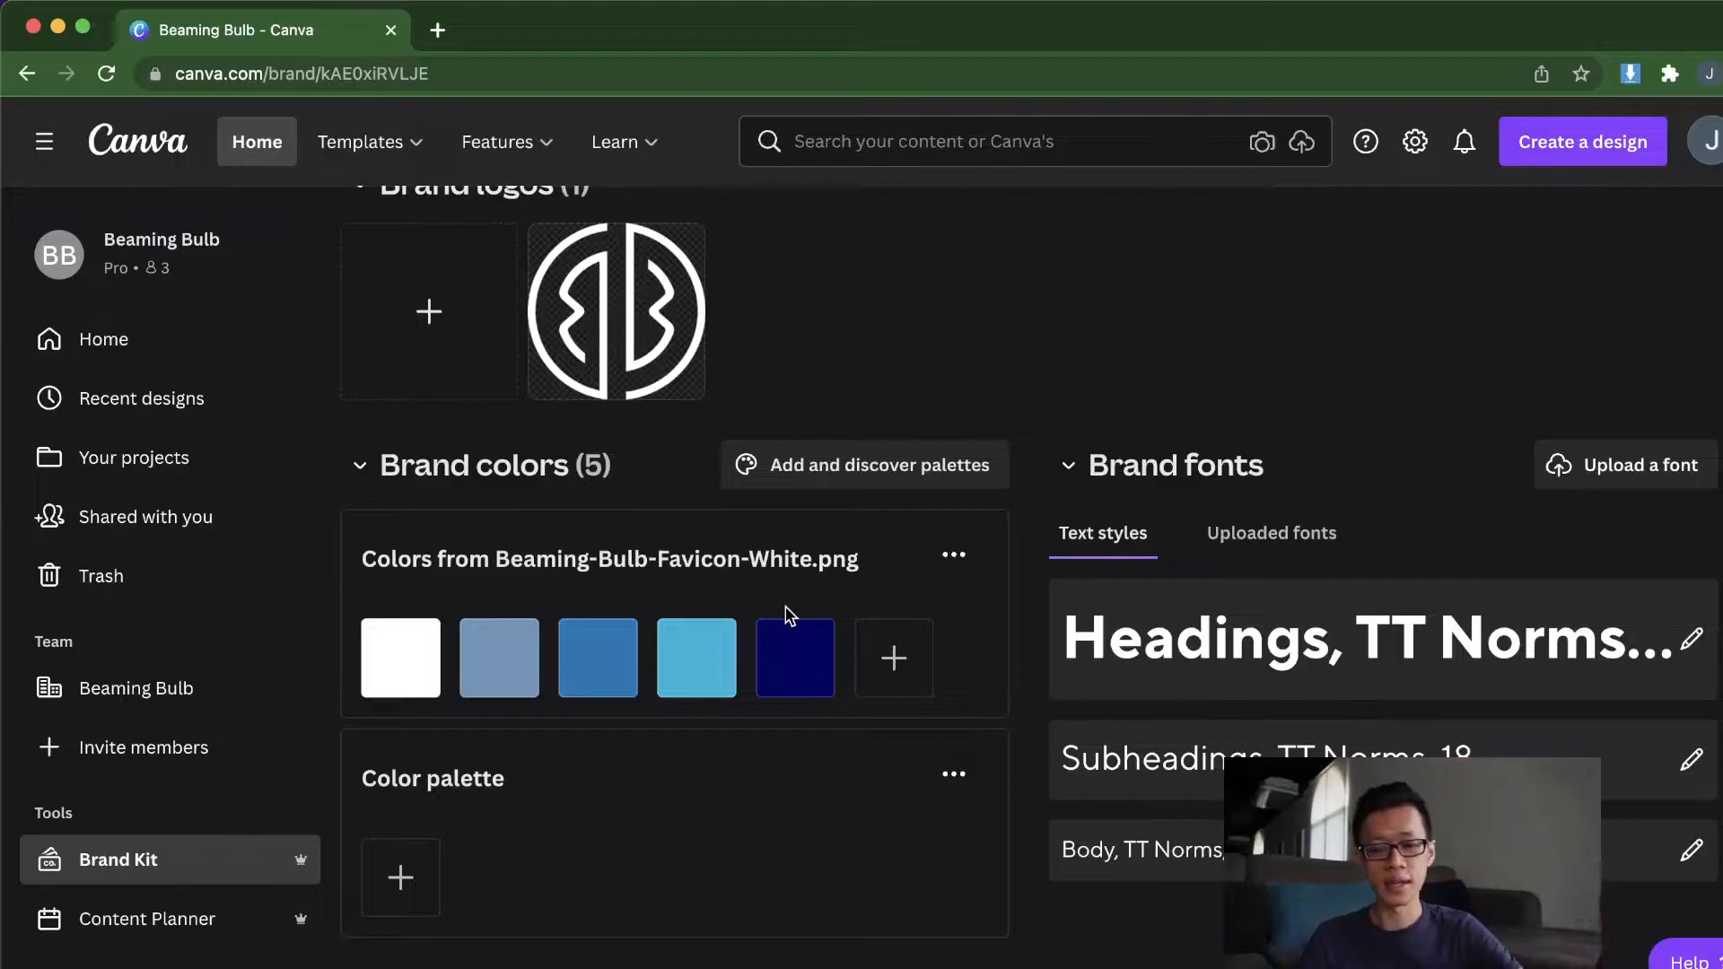
pyautogui.scroll(-1, 664, 606)
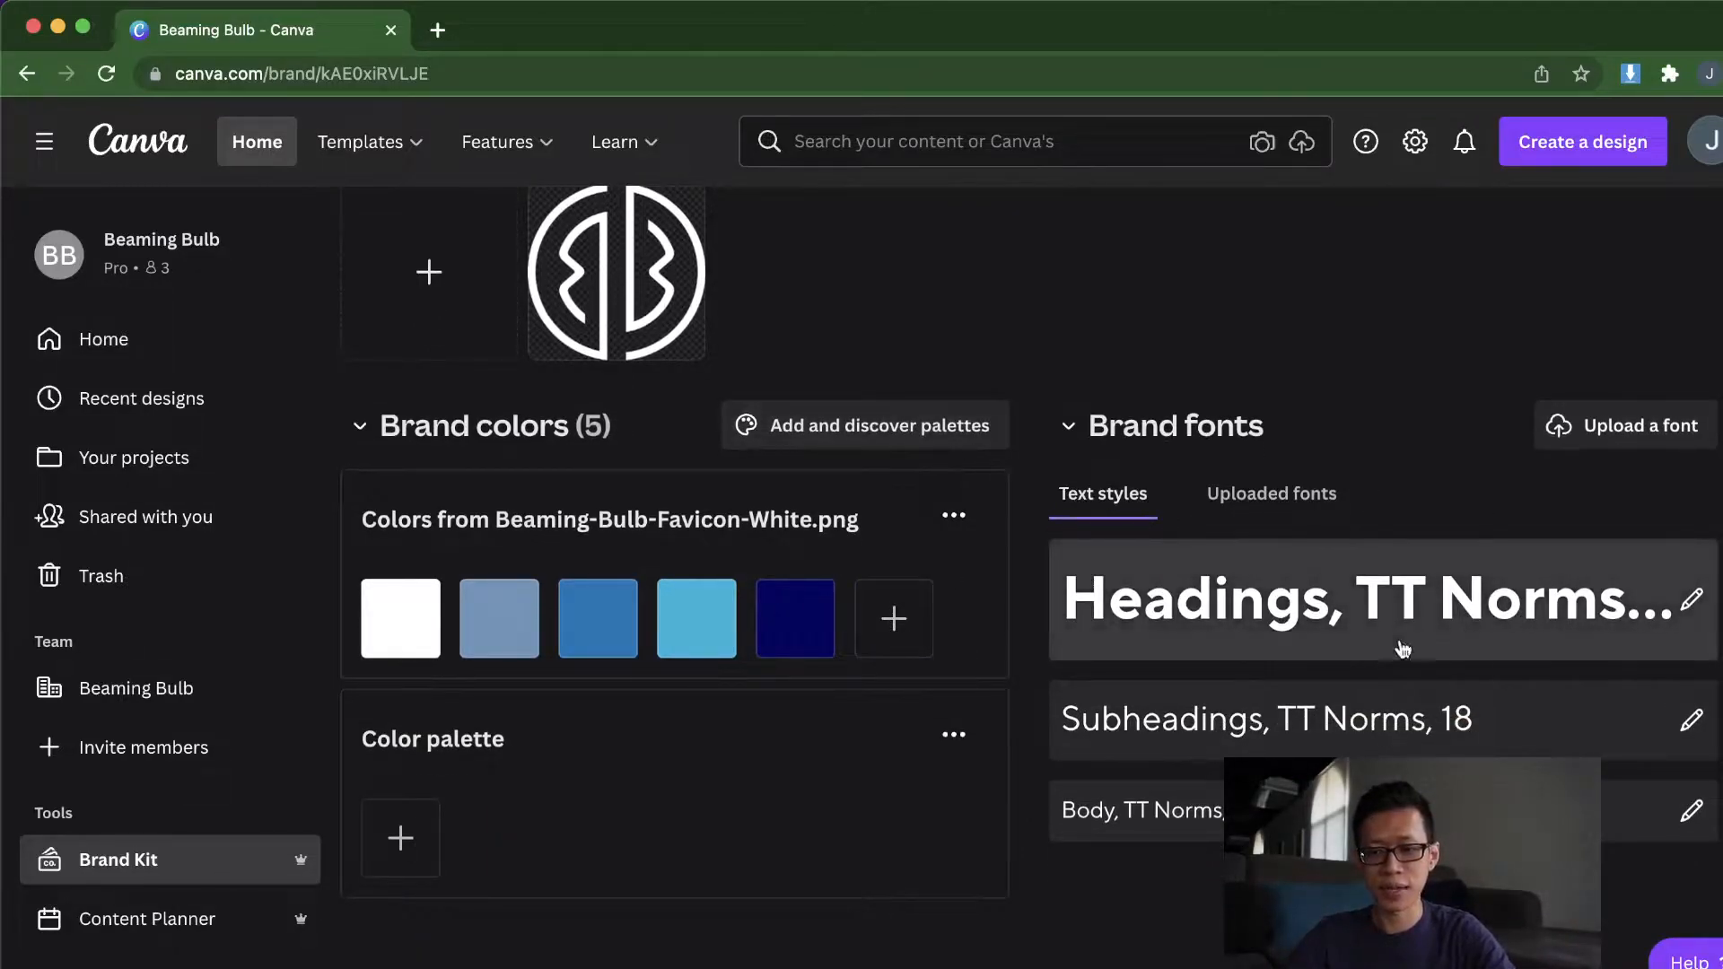
pyautogui.scroll(4, 861, 574)
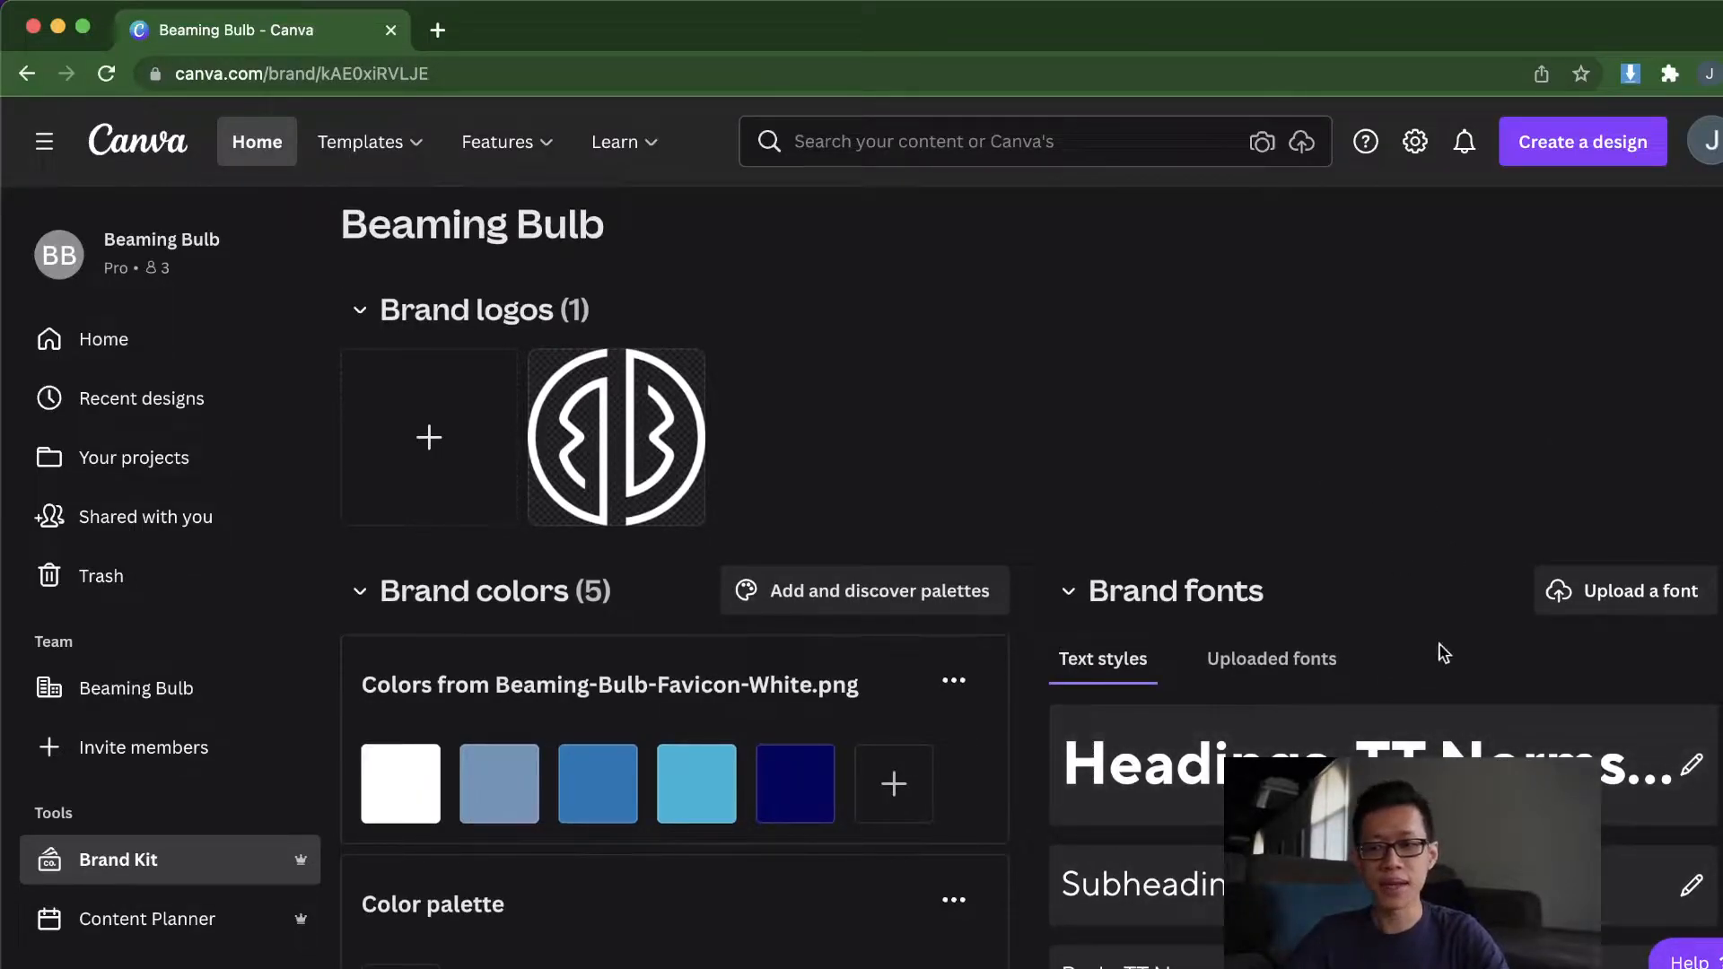
pyautogui.scroll(-2, 1437, 611)
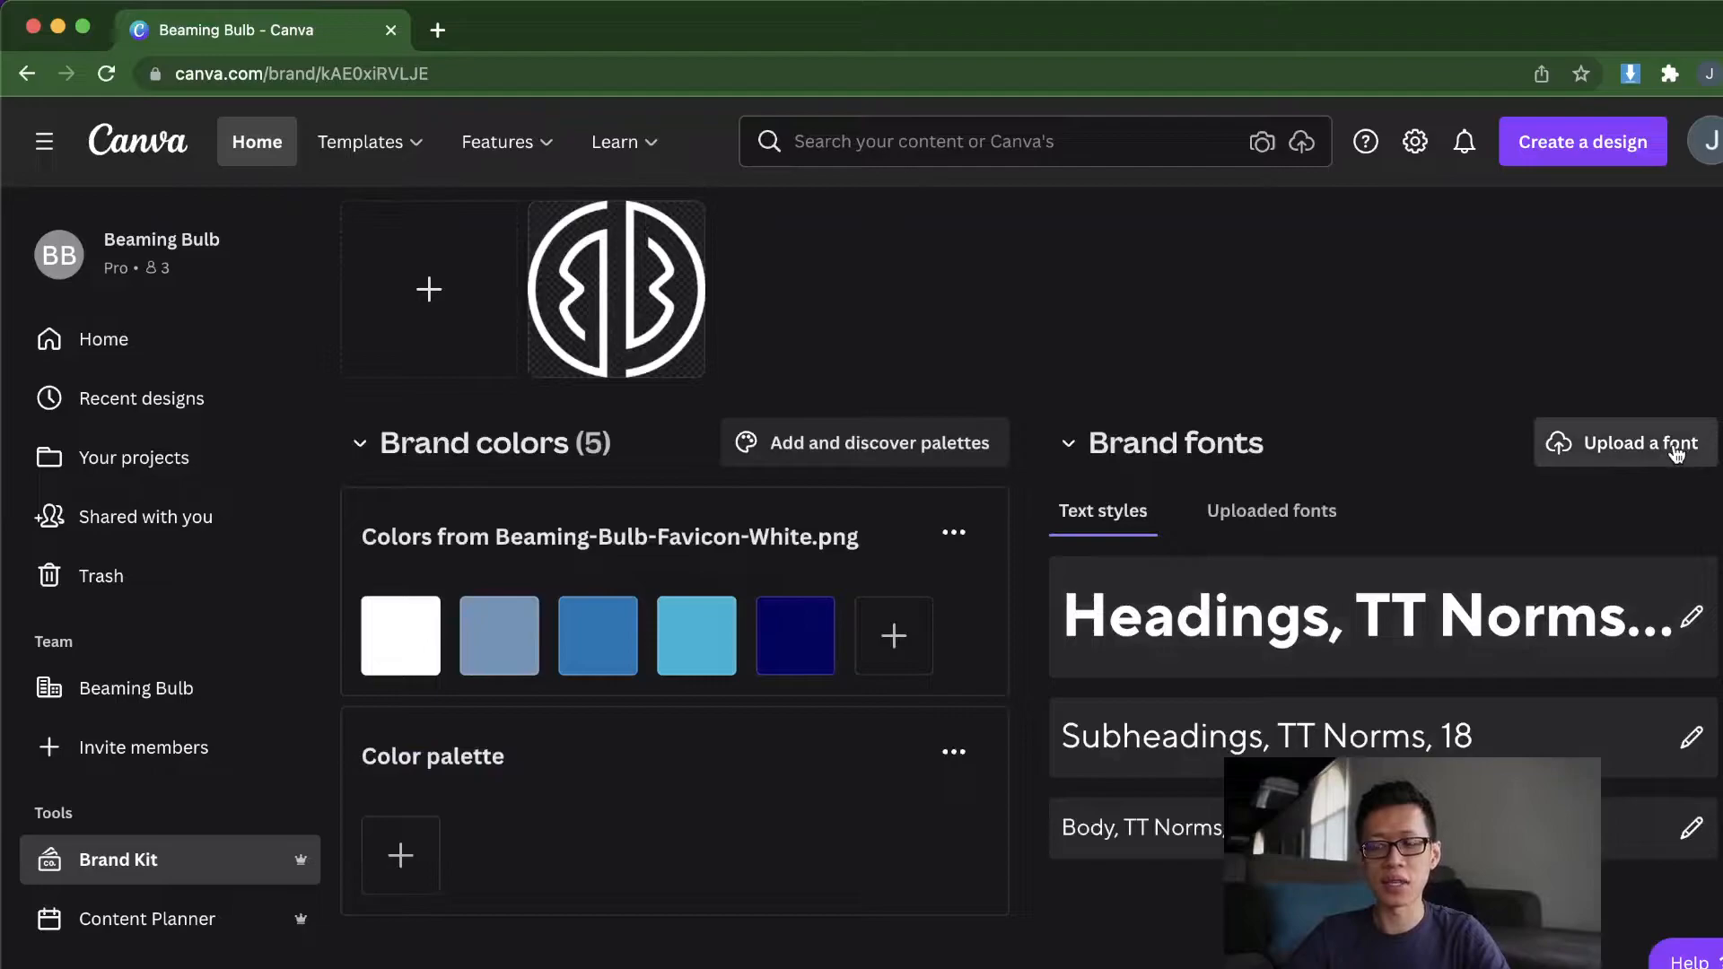
pyautogui.click(1689, 617)
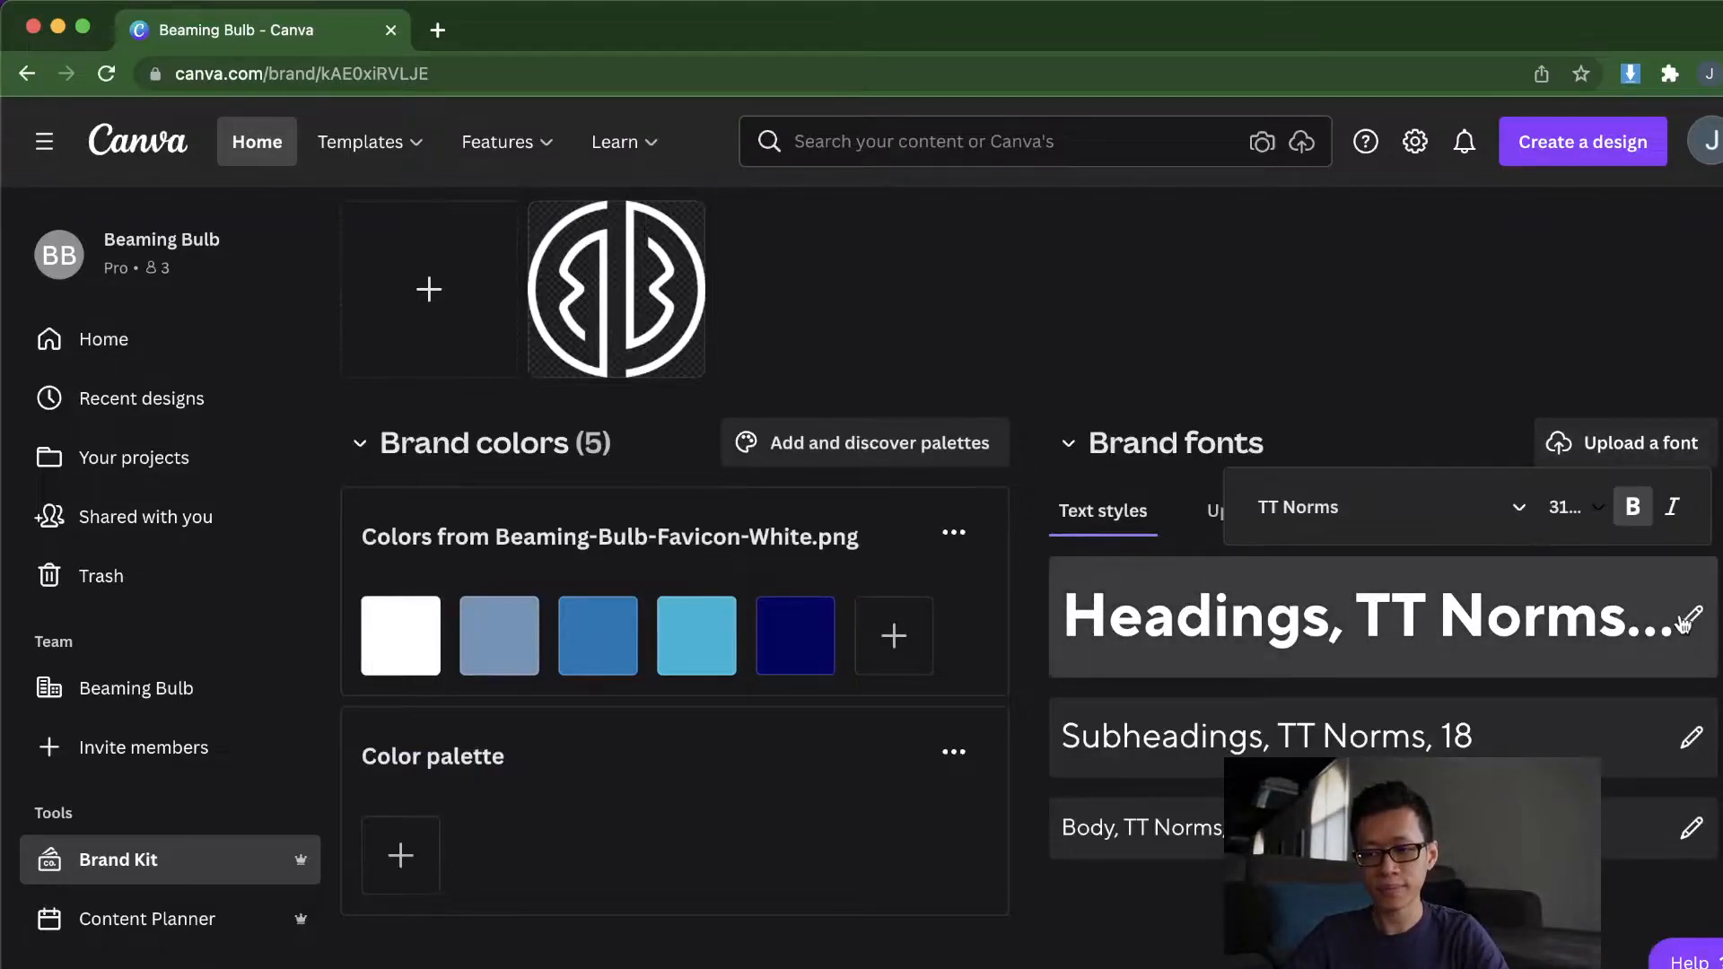
pyautogui.scroll(3, 1254, 465)
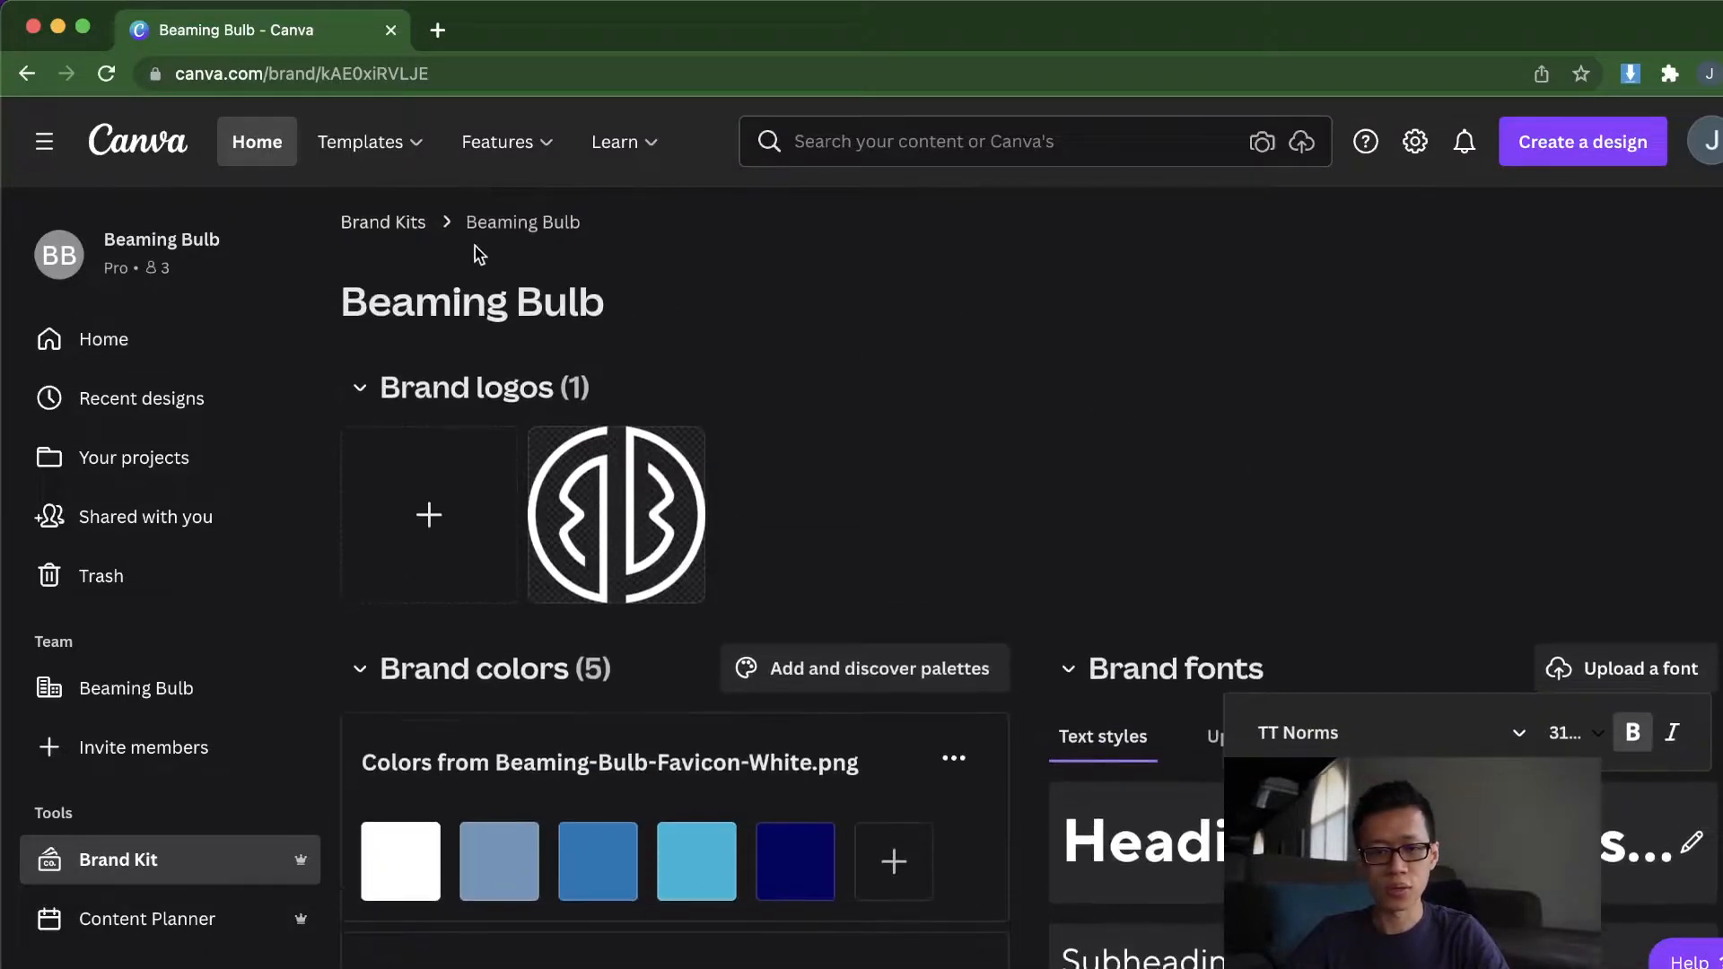
# Step: Return to the list of all brand kits and create a new brand kit named "Walao"
pyautogui.click(413, 235)
pyautogui.click(1631, 241)
pyautogui.click(814, 523)
pyautogui.write('WA')
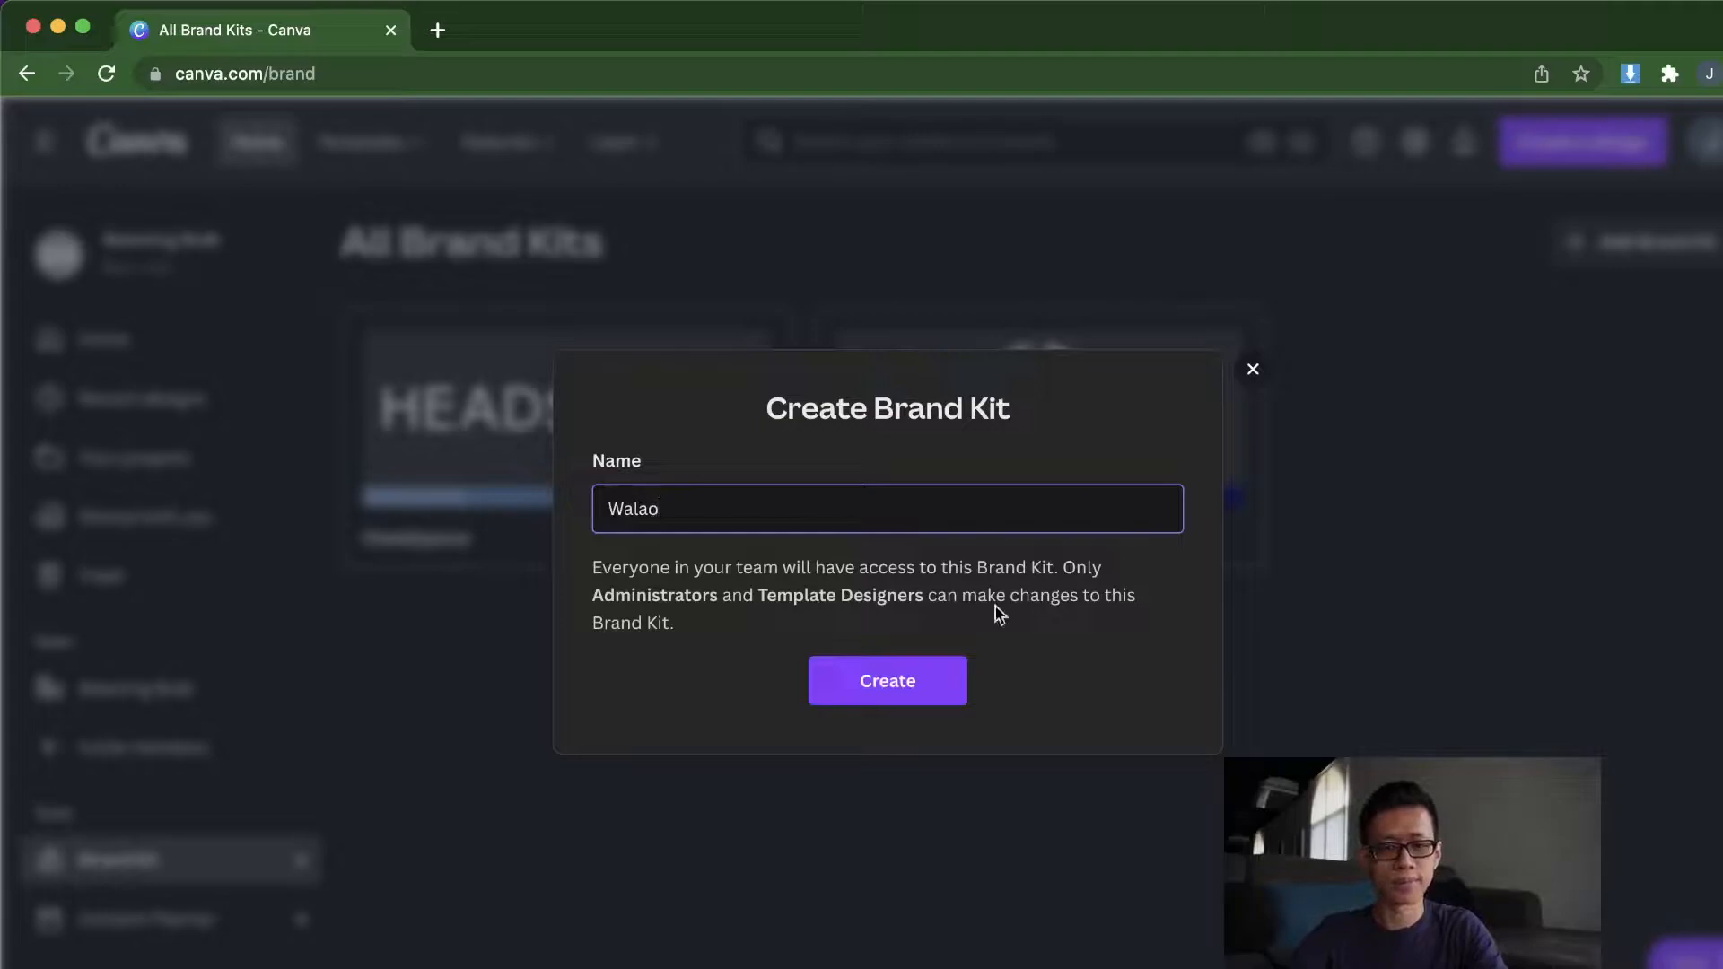
pyautogui.click(947, 689)
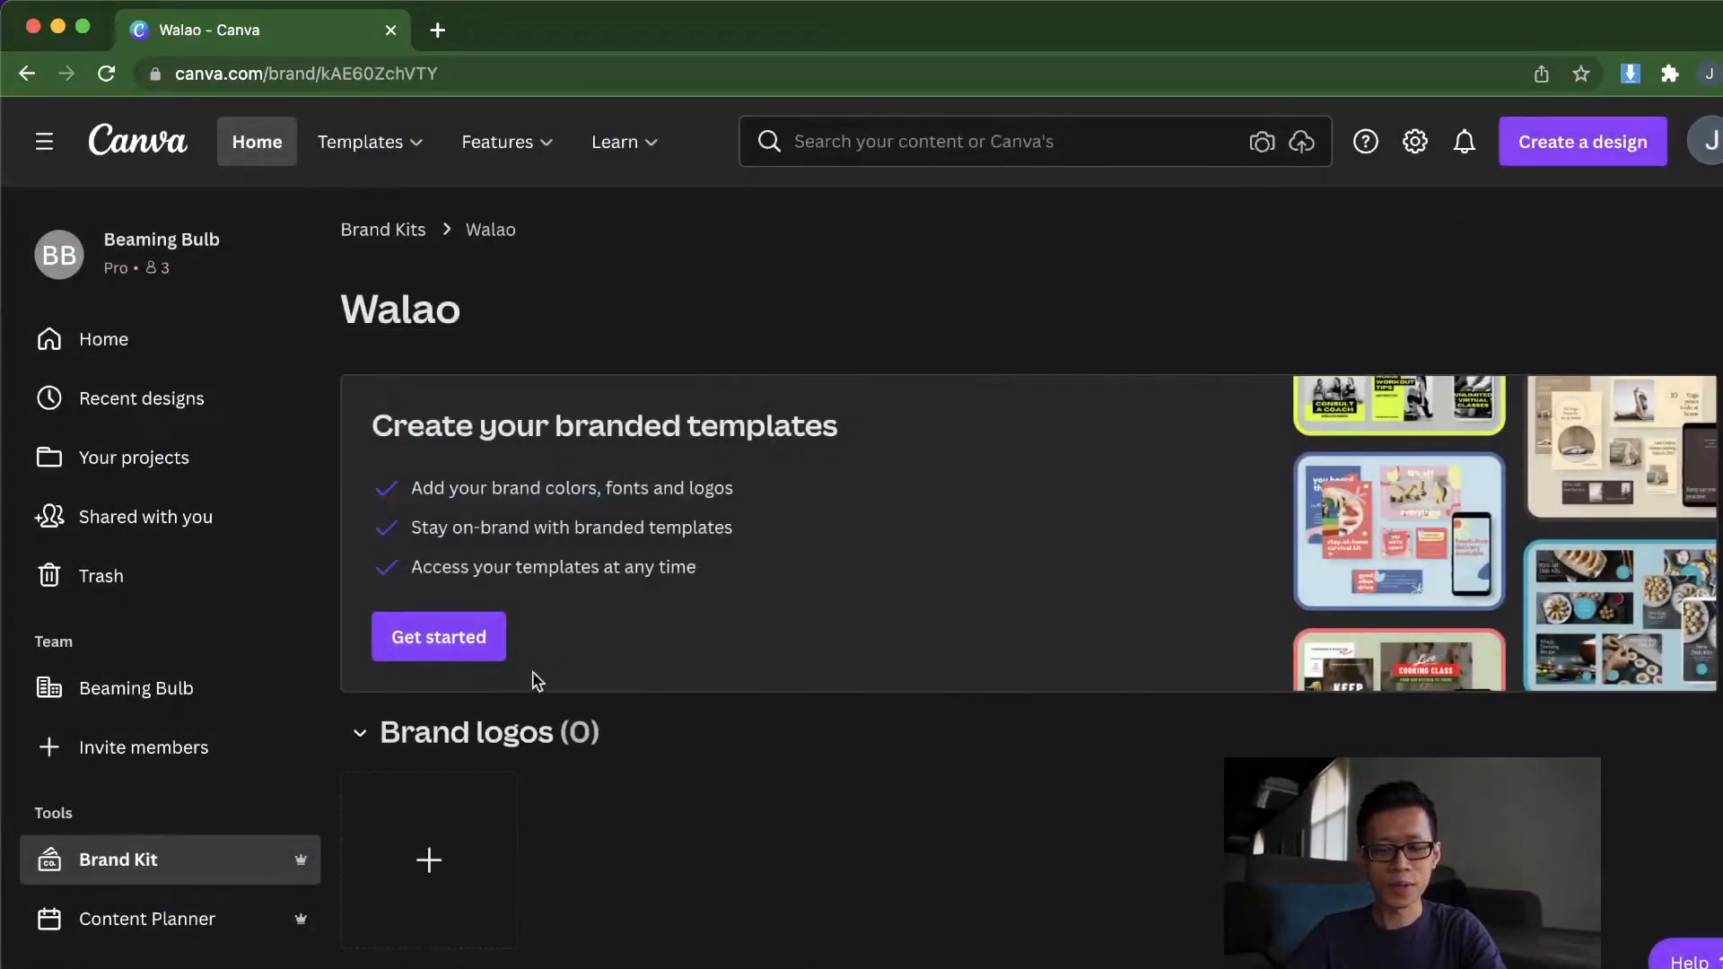
pyautogui.scroll(-5, 502, 664)
pyautogui.click(467, 575)
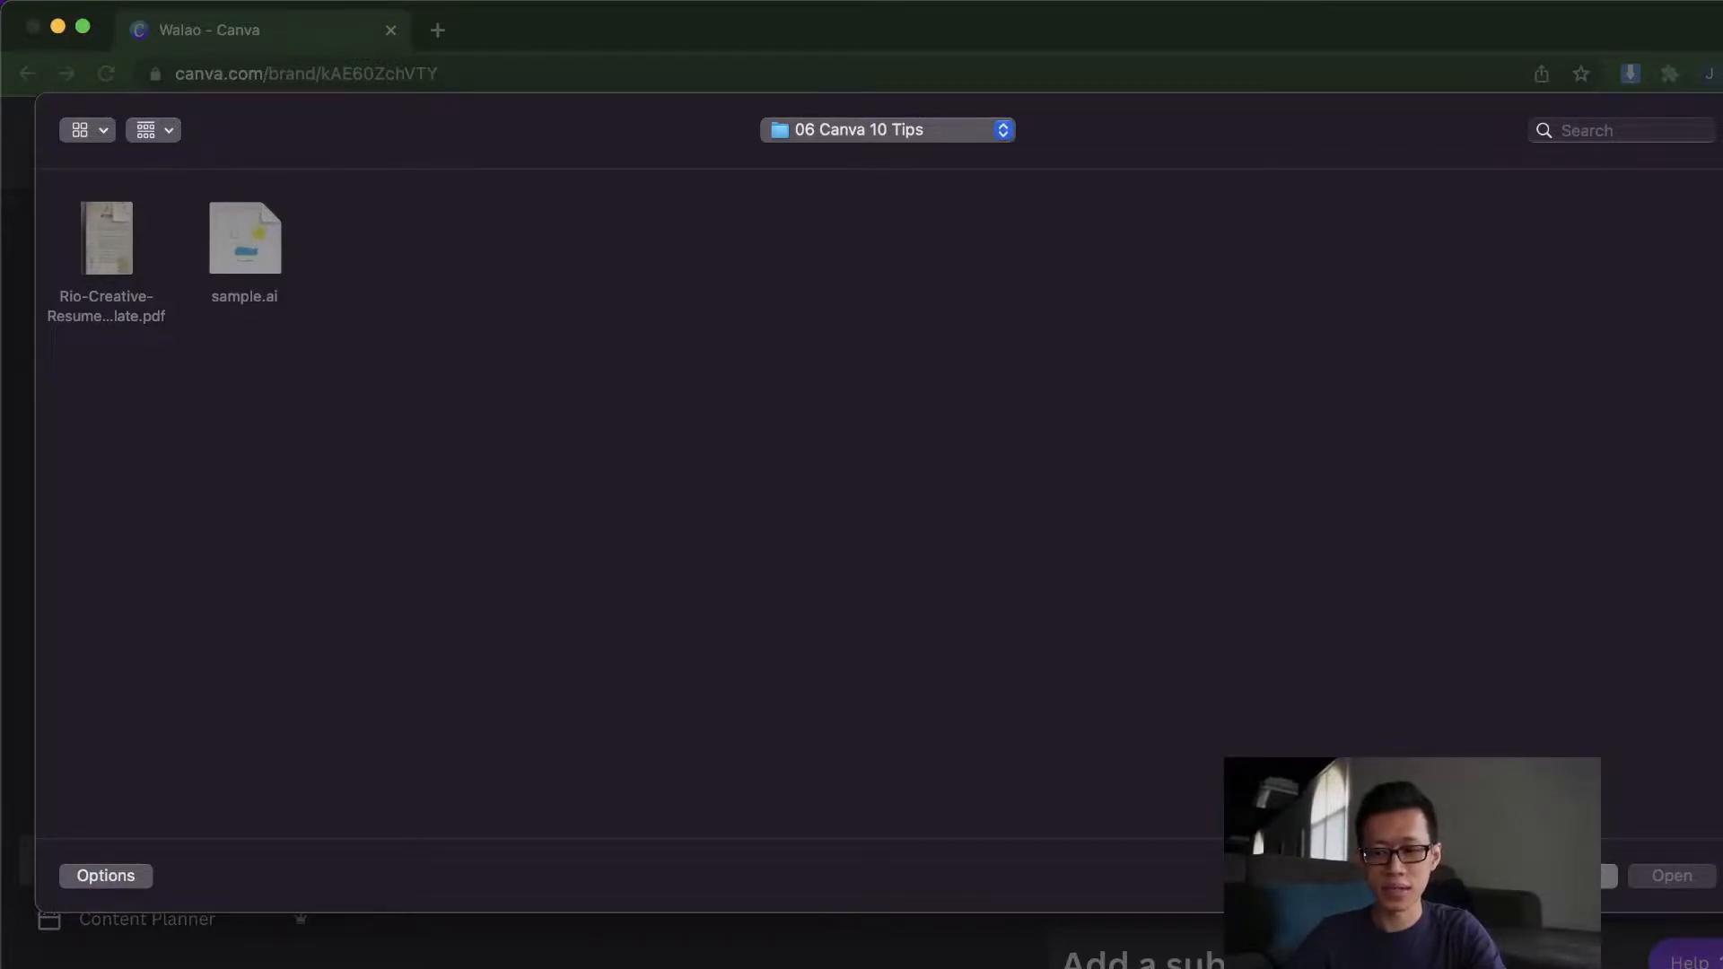
pyautogui.click(1575, 876)
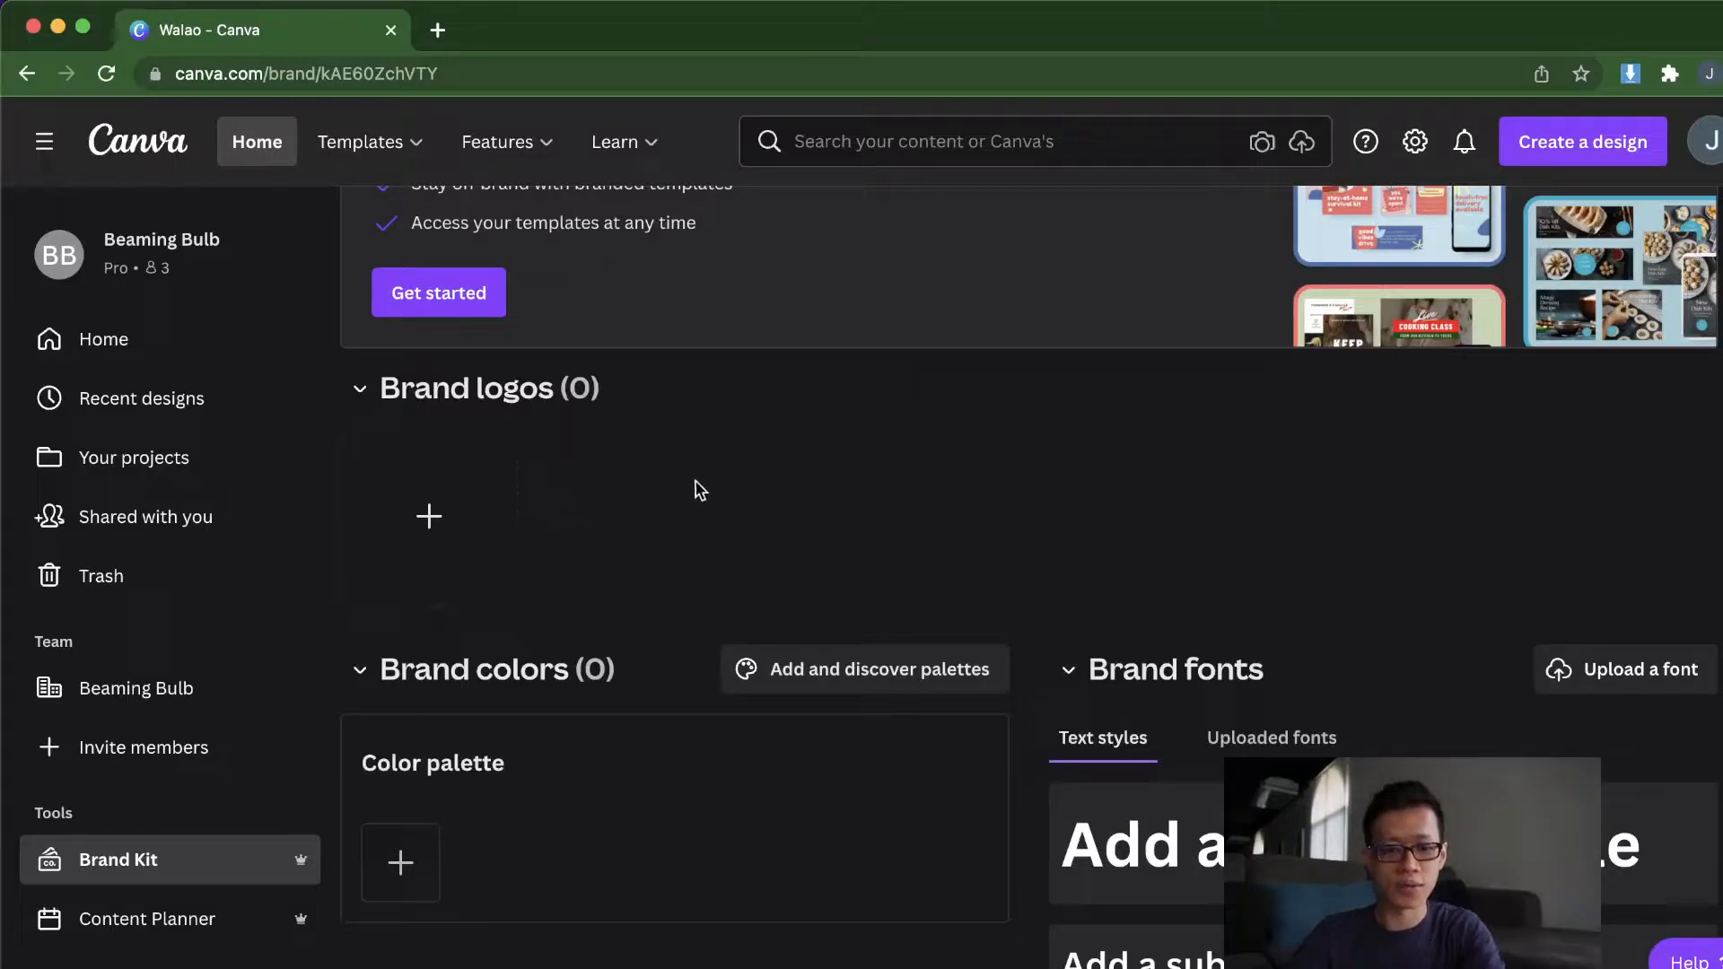
# Step: Add a muted green color, #A4B464, to the empty color palette of the Walao kit
pyautogui.scroll(-1, 584, 628)
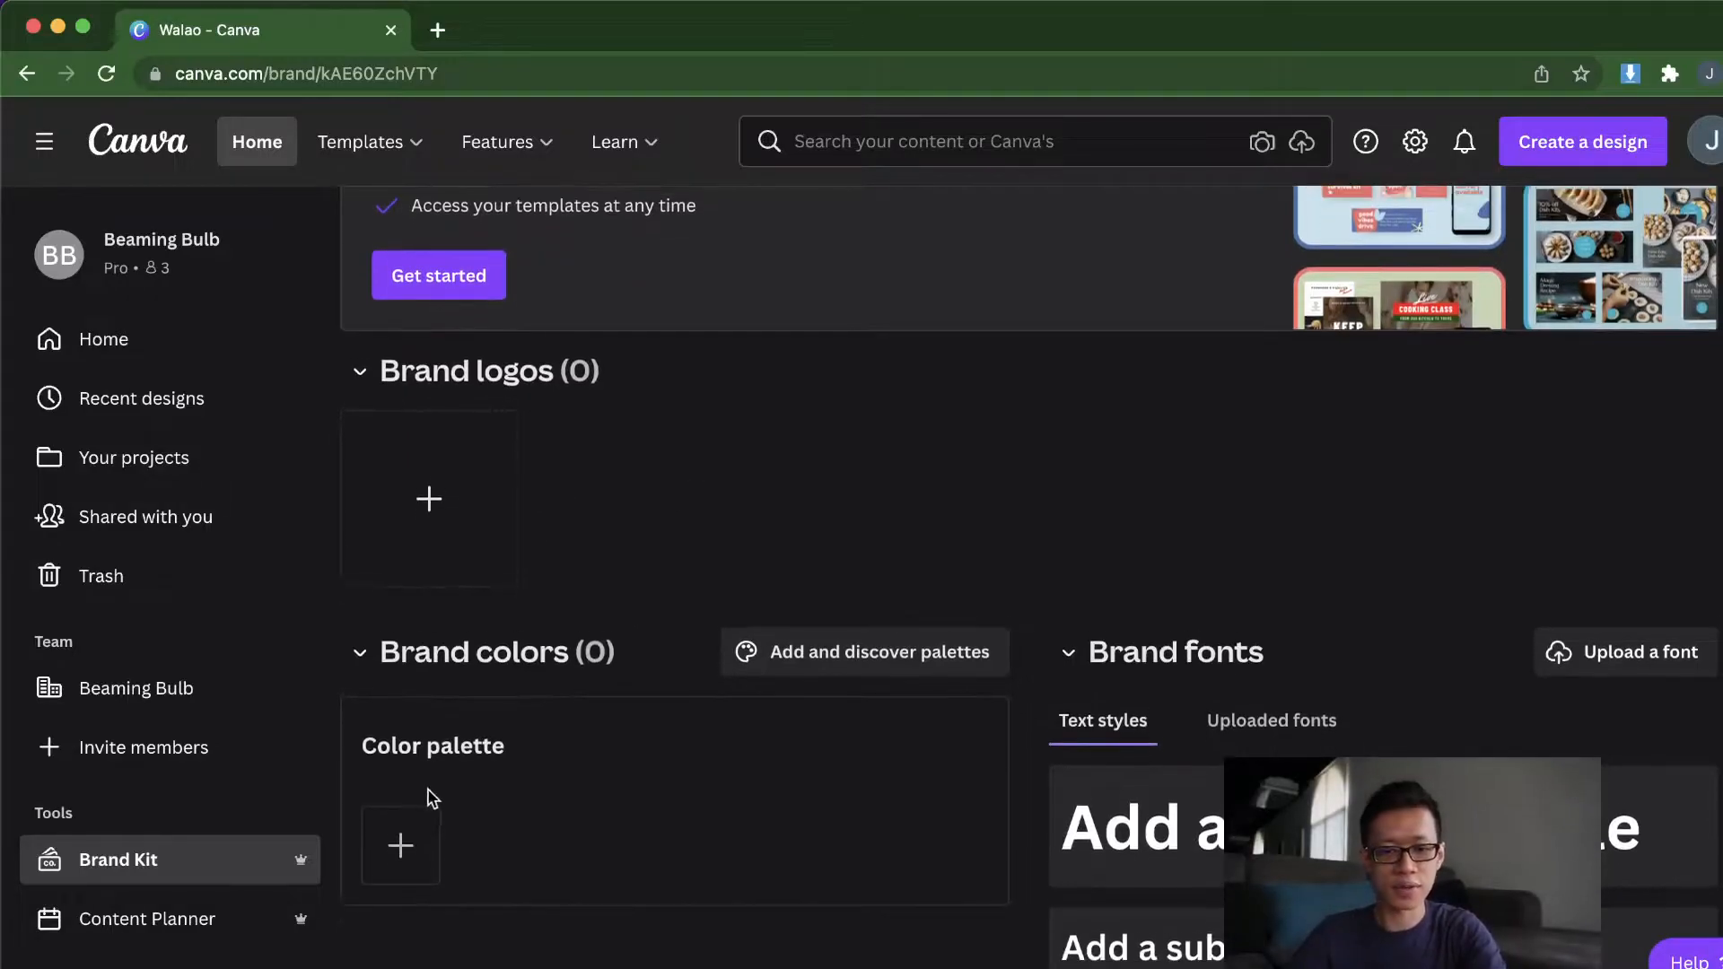
pyautogui.click(403, 854)
pyautogui.moveTo(660, 587)
pyautogui.mouseDown()
pyautogui.moveTo(645, 608)
pyautogui.moveTo(625, 581)
pyautogui.moveTo(647, 563)
pyautogui.mouseUp()
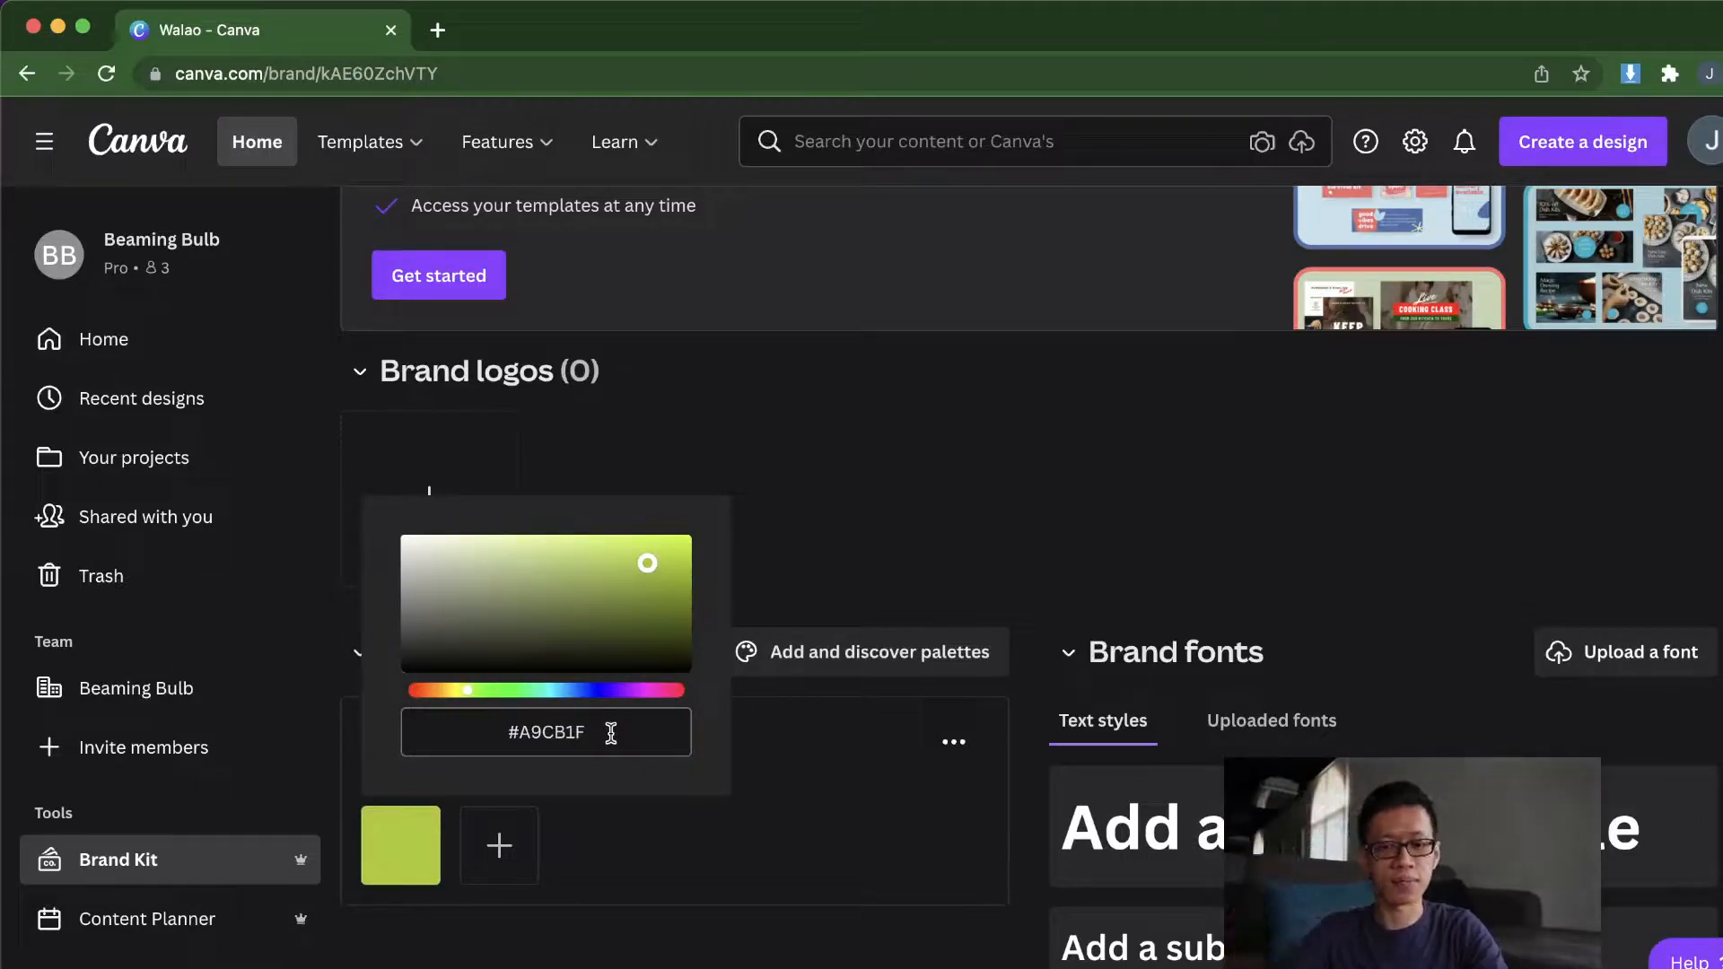
pyautogui.click(610, 734)
pyautogui.moveTo(660, 581); pyautogui.dragTo(623, 572)
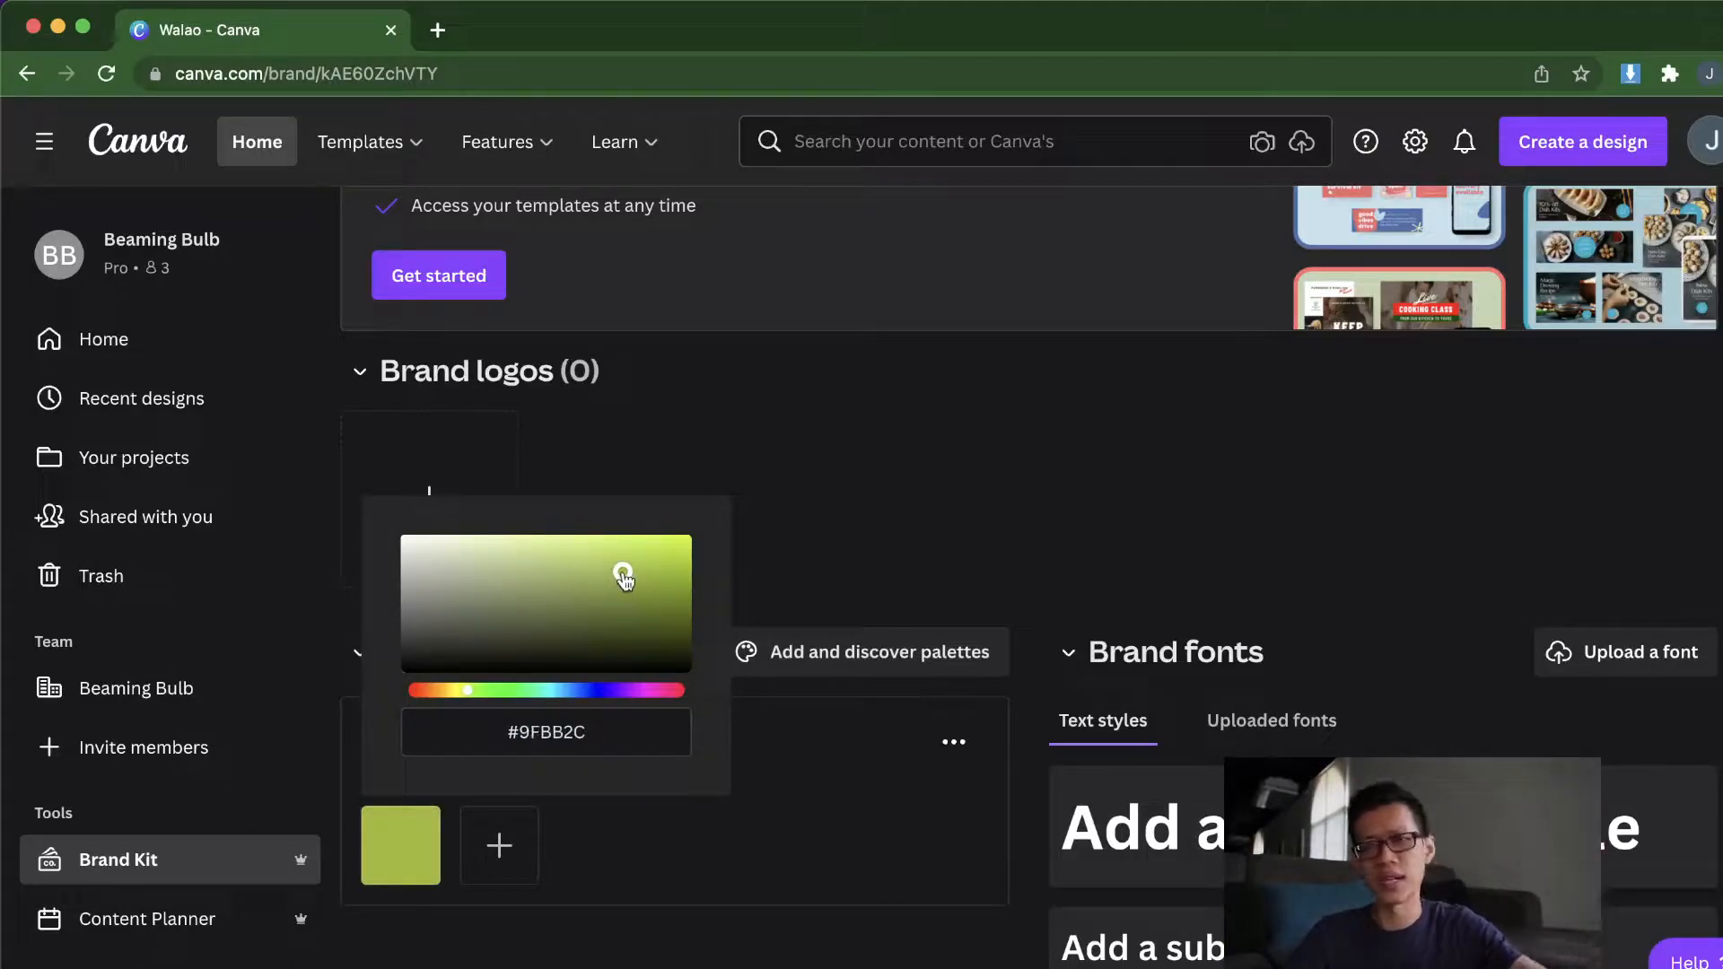
pyautogui.moveTo(626, 583); pyautogui.dragTo(530, 575)
pyautogui.click(460, 733)
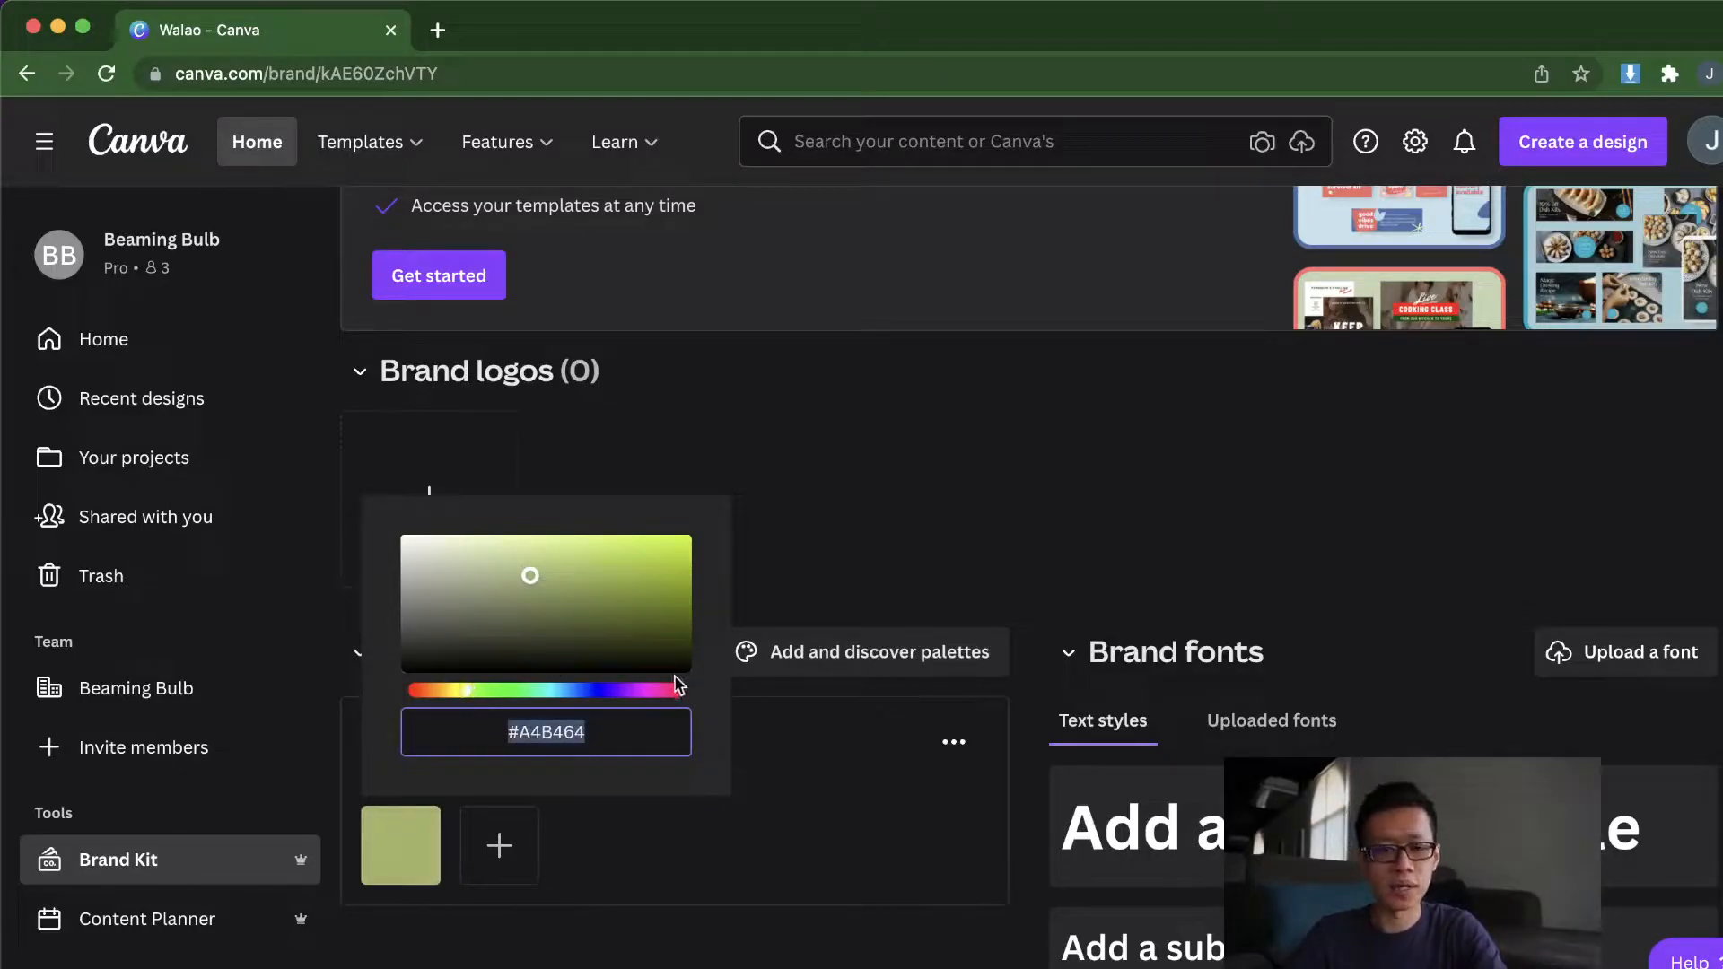
pyautogui.click(902, 571)
# Step: Browse the ready-made color palettes and add "Mermaid Lagoon" to the brand colors
pyautogui.click(843, 652)
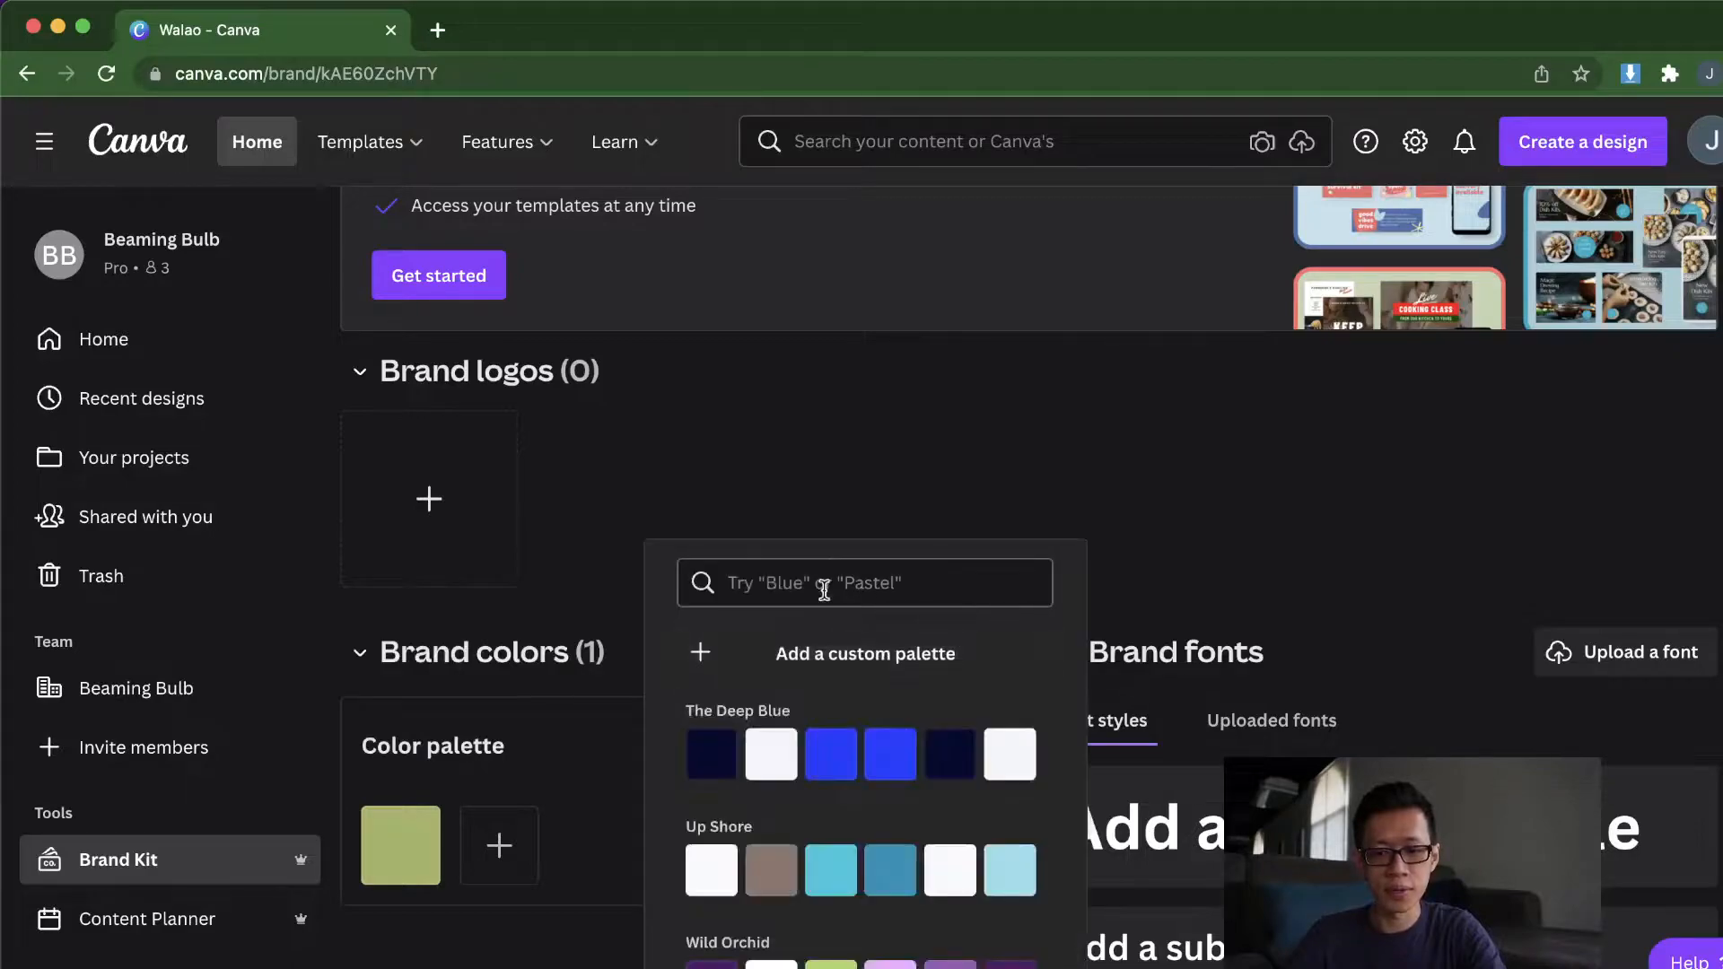
pyautogui.scroll(-2, 878, 729)
pyautogui.scroll(-6, 898, 781)
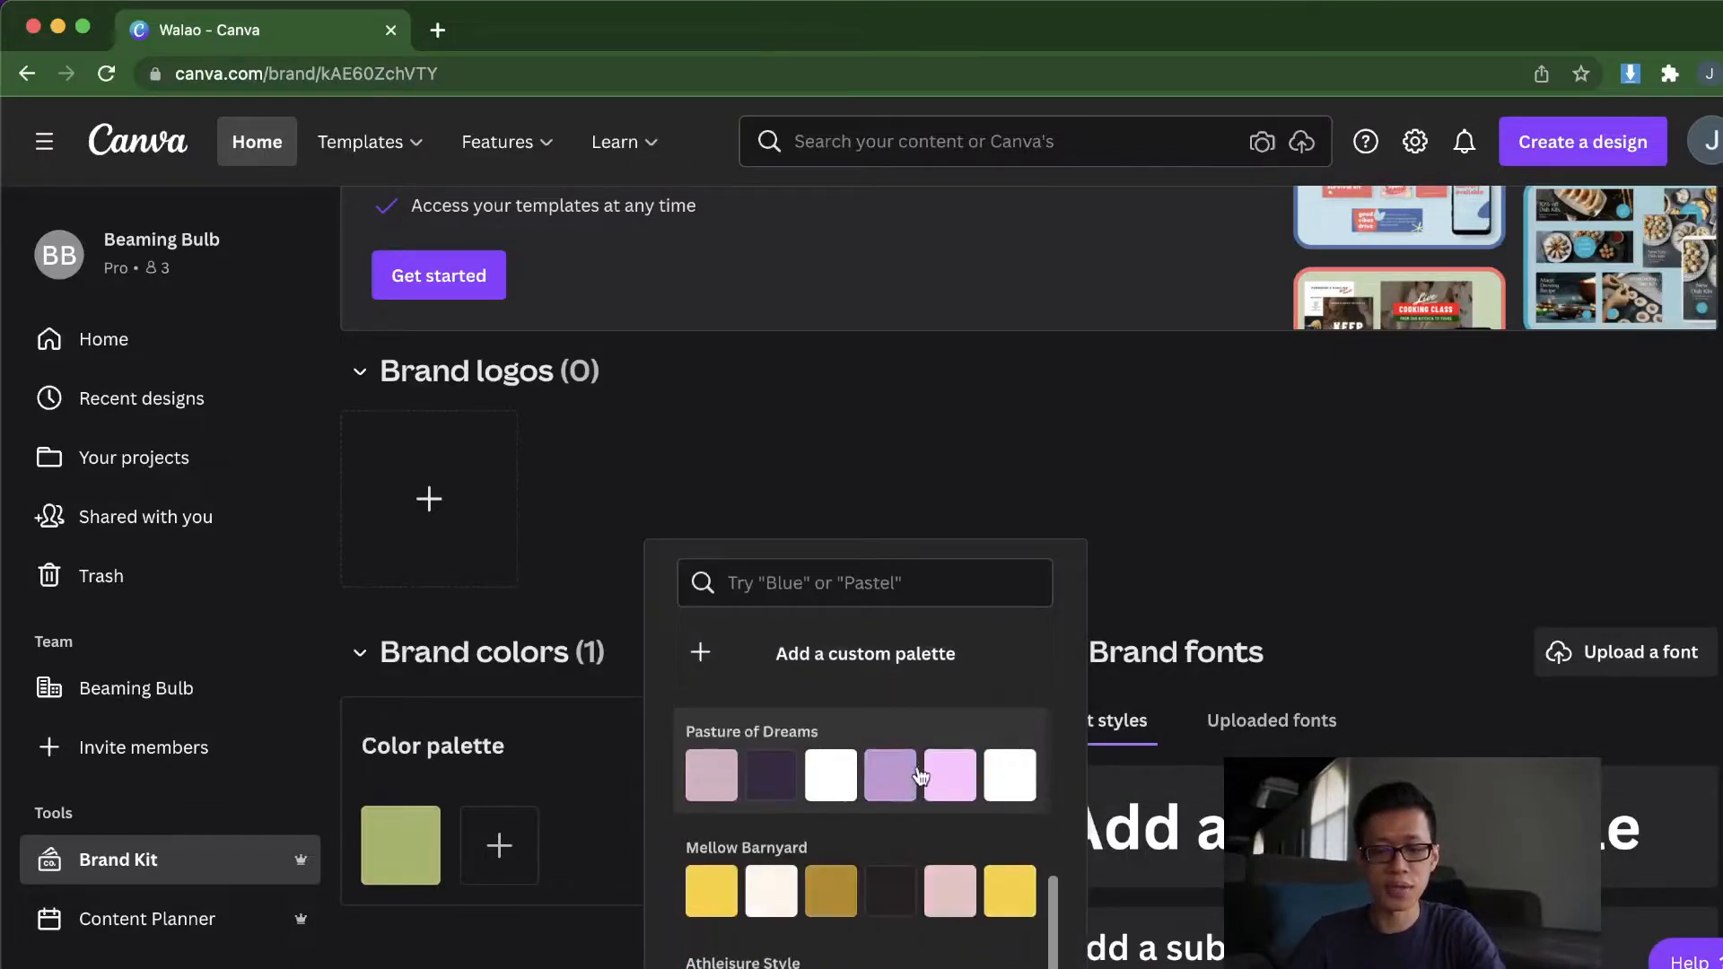
pyautogui.scroll(-3, 956, 812)
pyautogui.scroll(-6, 933, 821)
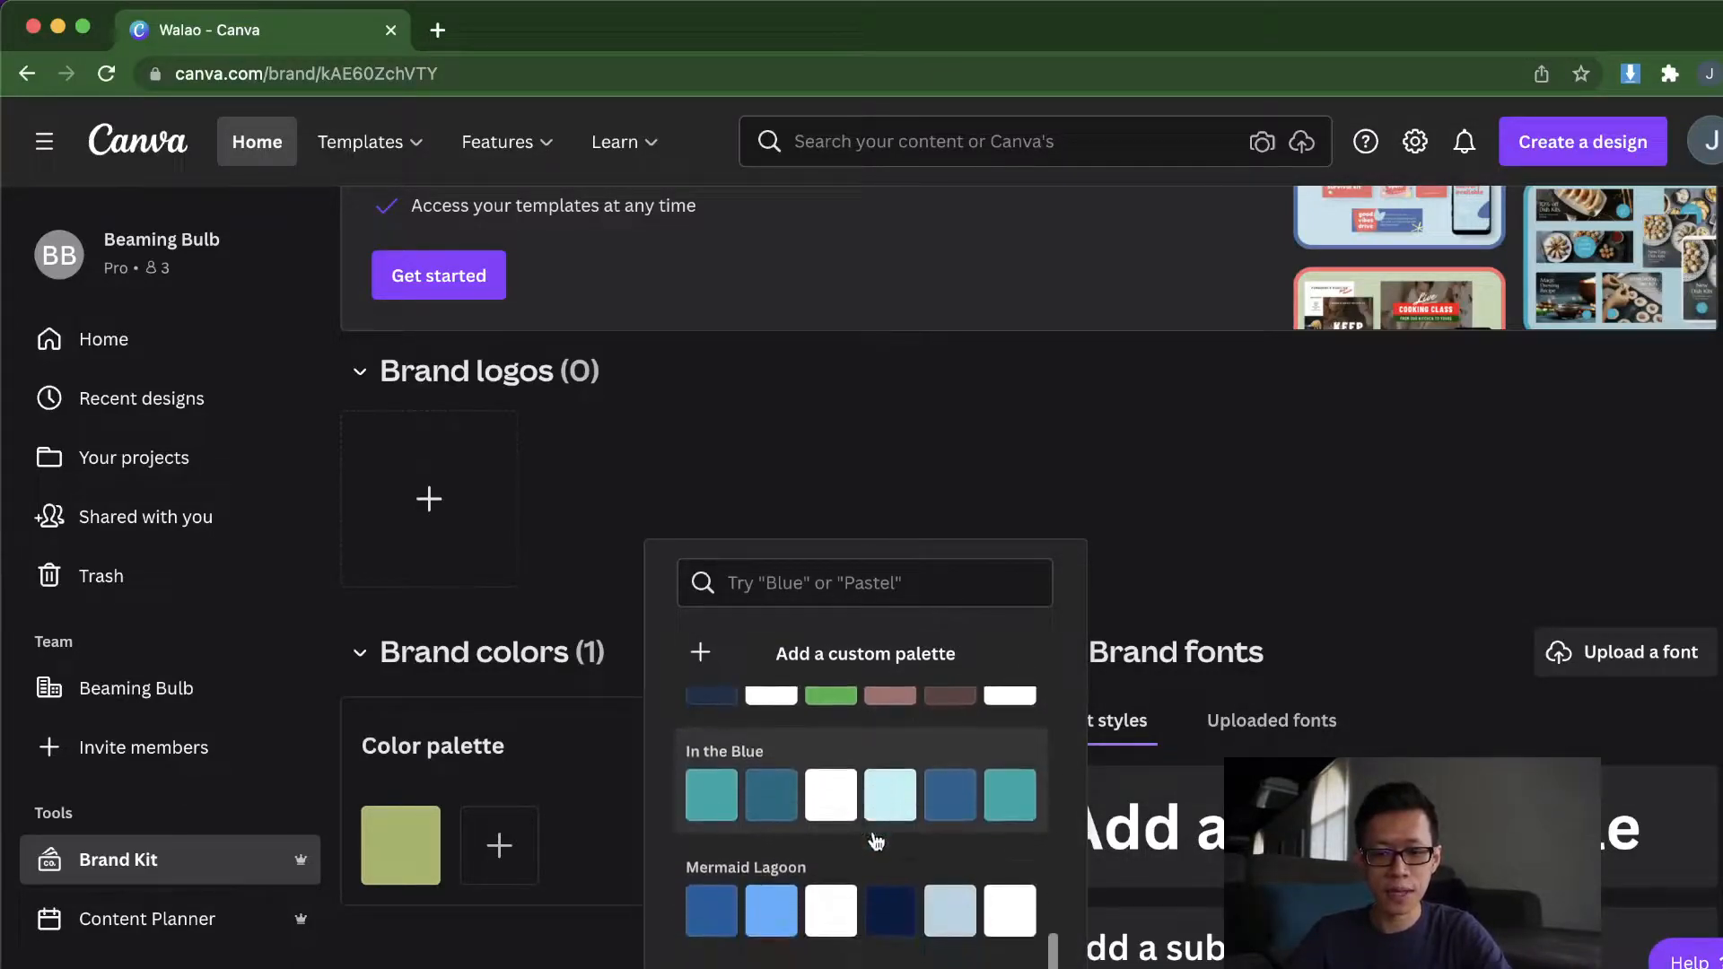
pyautogui.scroll(-2, 862, 819)
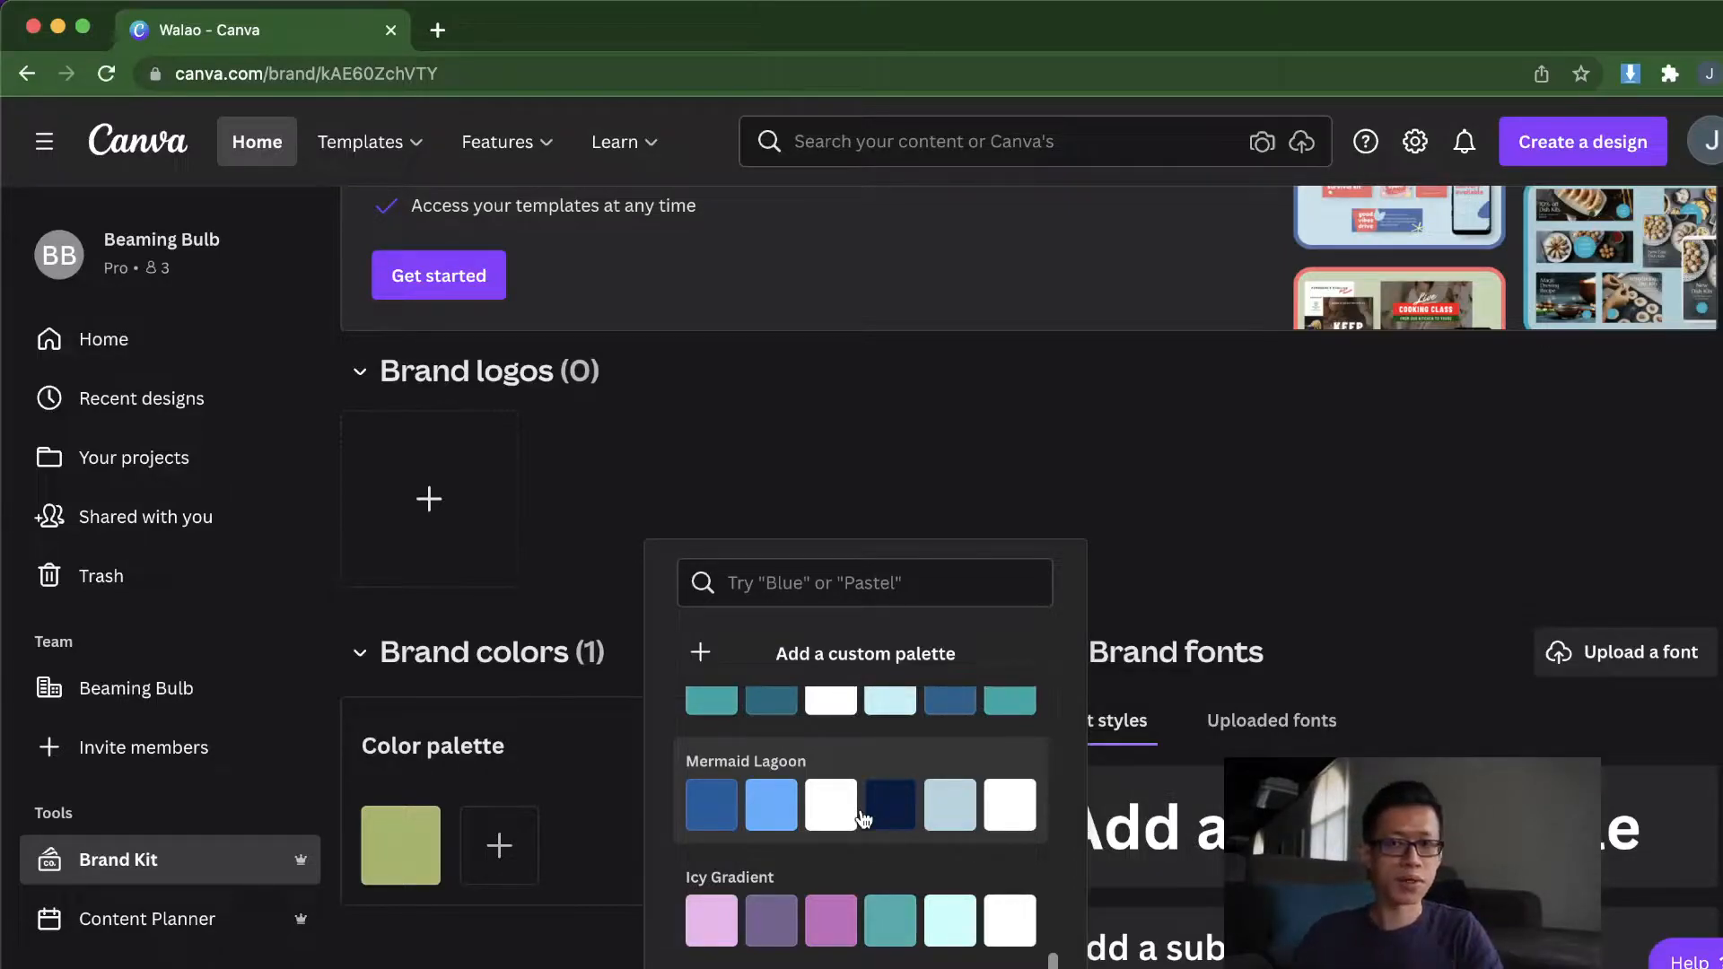
pyautogui.click(863, 816)
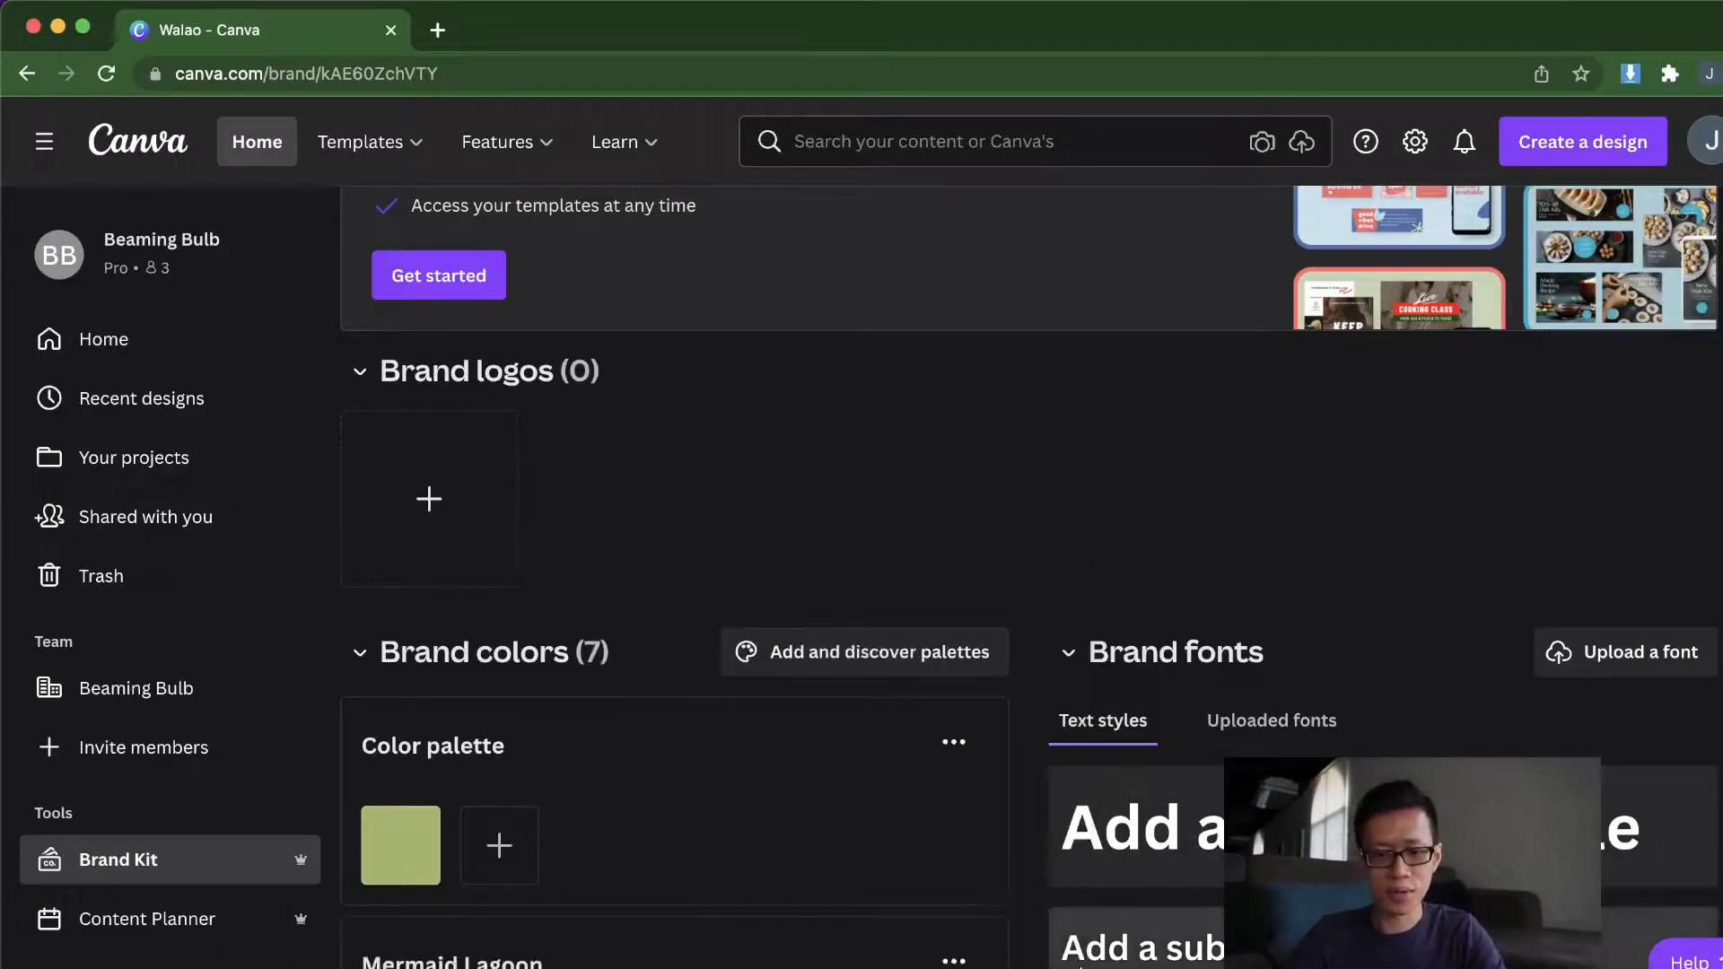
# Step: Add a medium blue and a dark gray swatch beside the green one in the first color palette
pyautogui.scroll(-4, 735, 638)
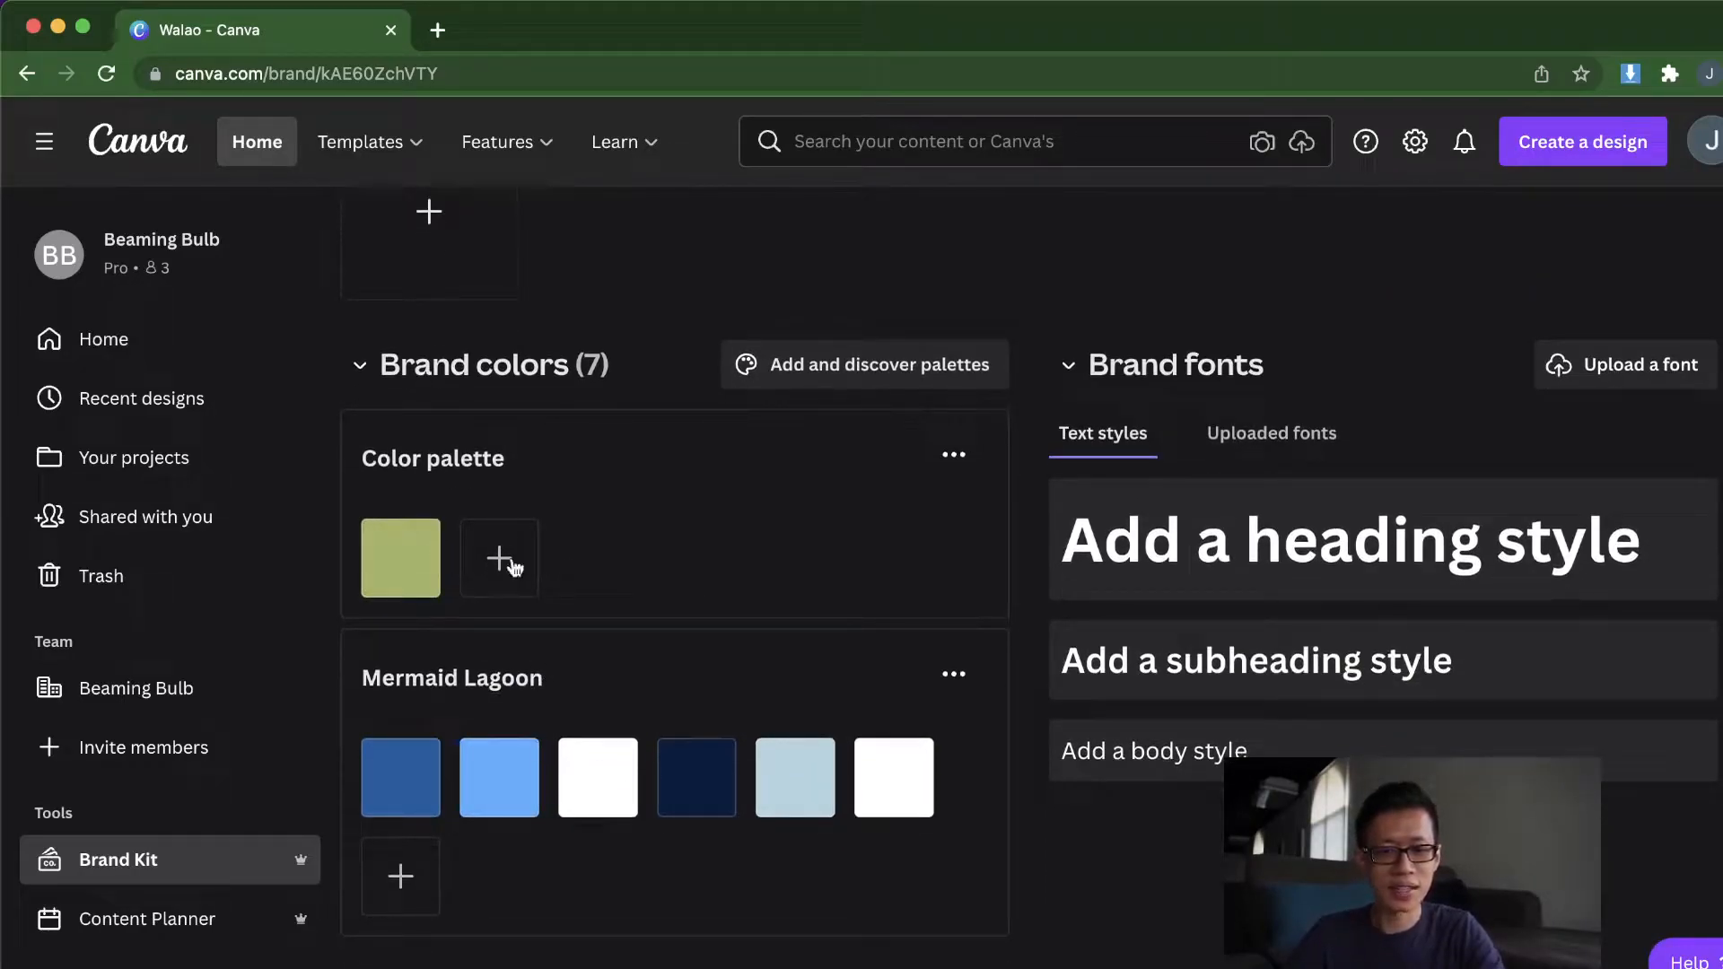
pyautogui.click(500, 558)
pyautogui.click(735, 681)
pyautogui.click(772, 575)
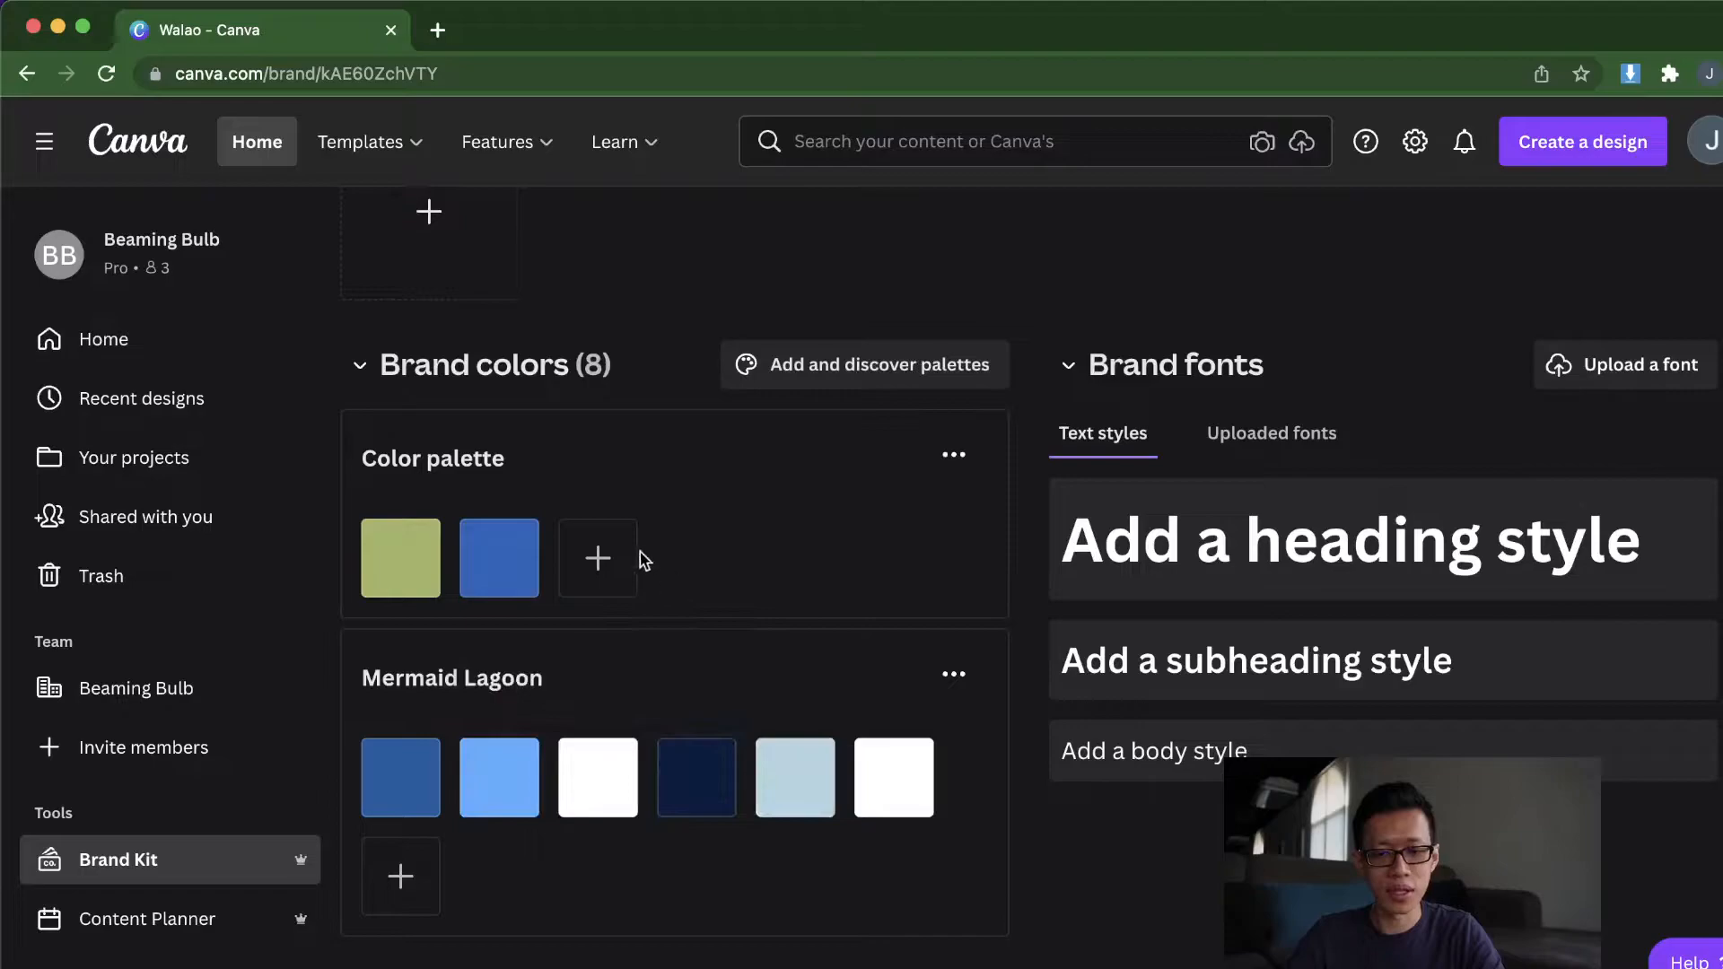
pyautogui.click(630, 559)
pyautogui.click(627, 762)
pyautogui.click(604, 739)
pyautogui.click(793, 577)
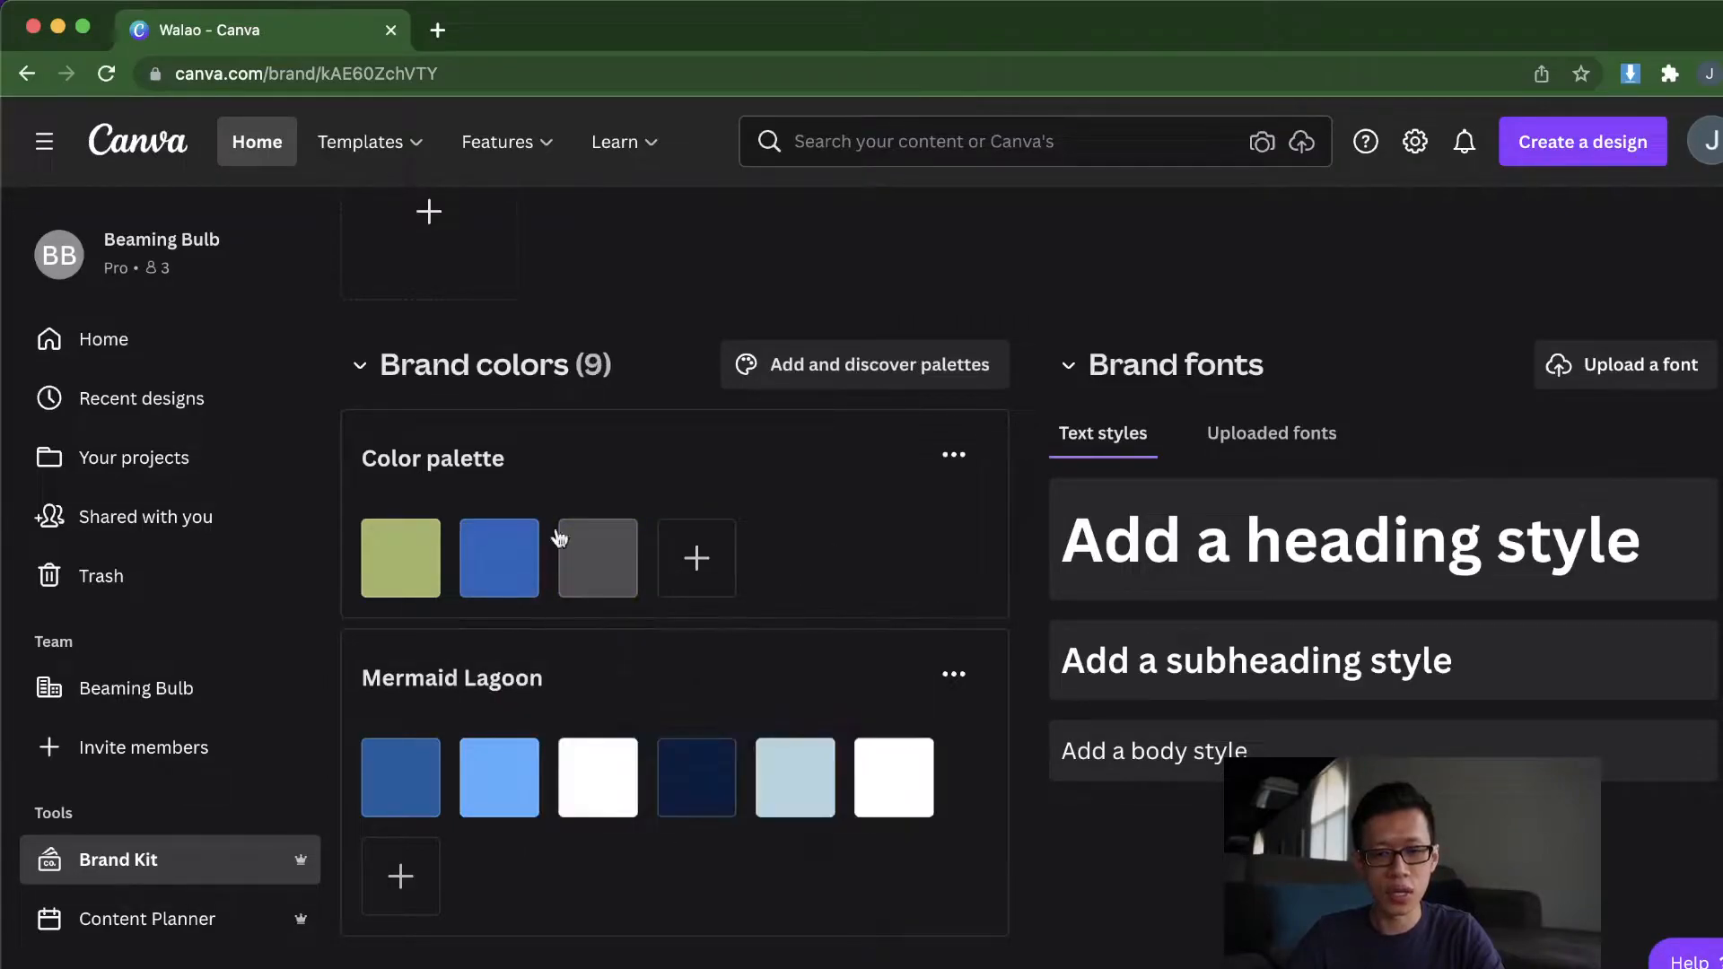
# Step: Rename the palette with the green, blue and gray swatches to "For Social Post"
pyautogui.scroll(1, 653, 460)
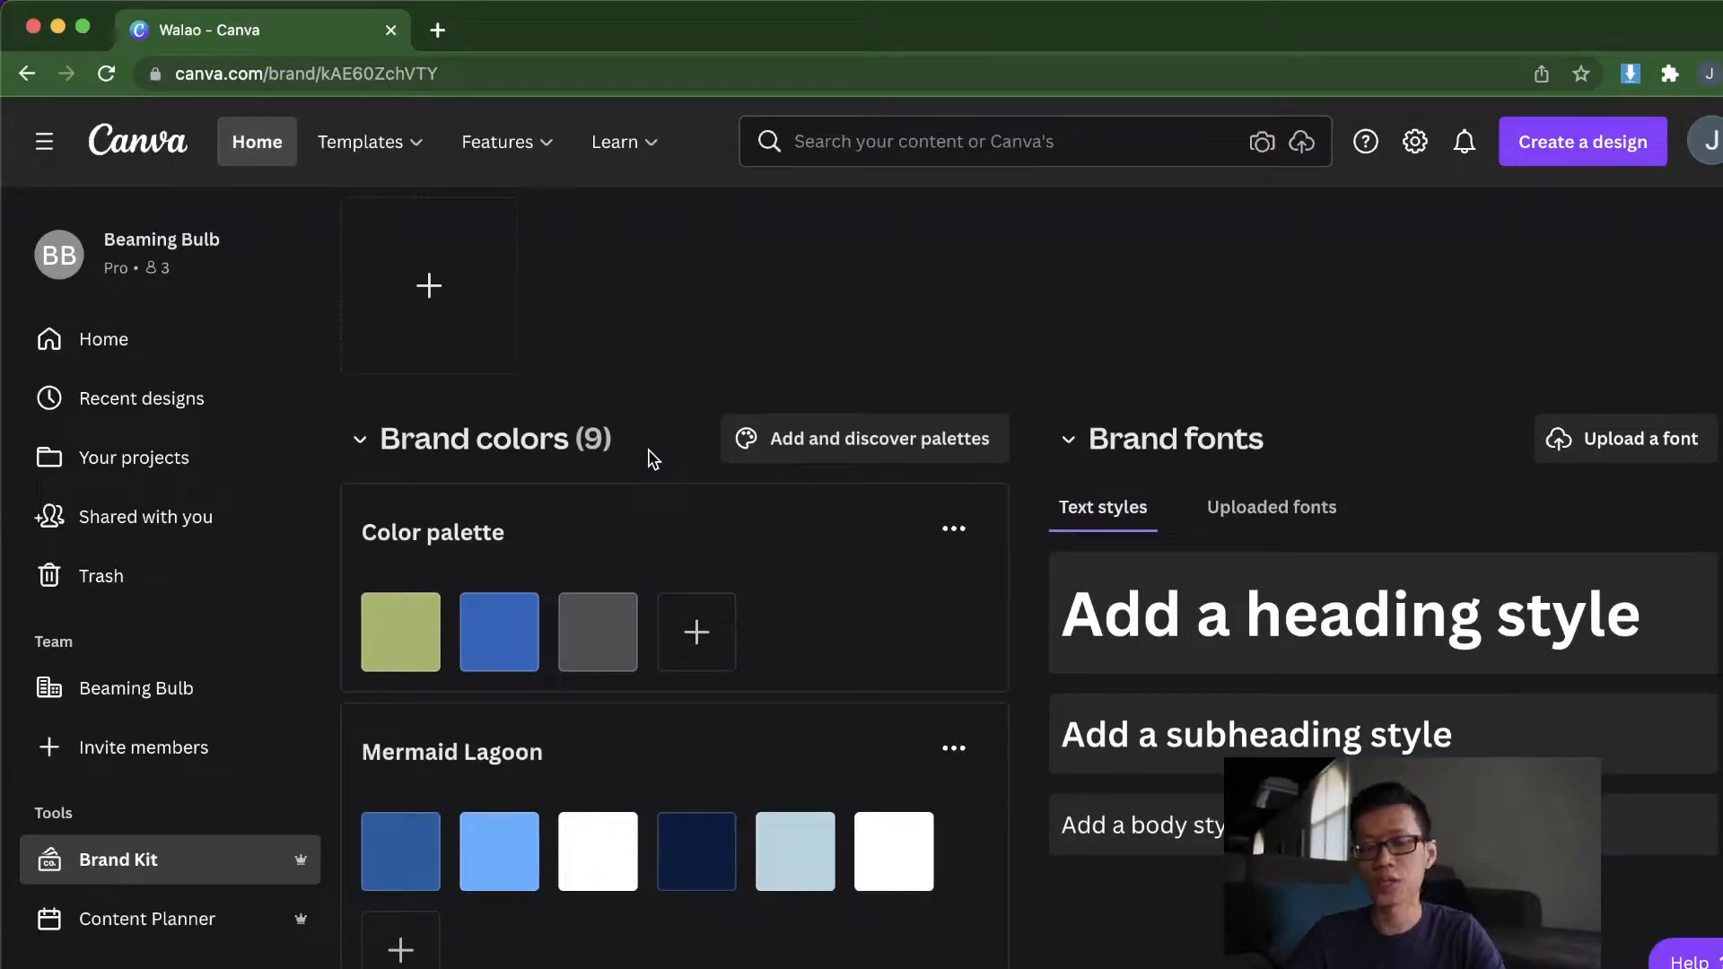
pyautogui.scroll(1, 838, 551)
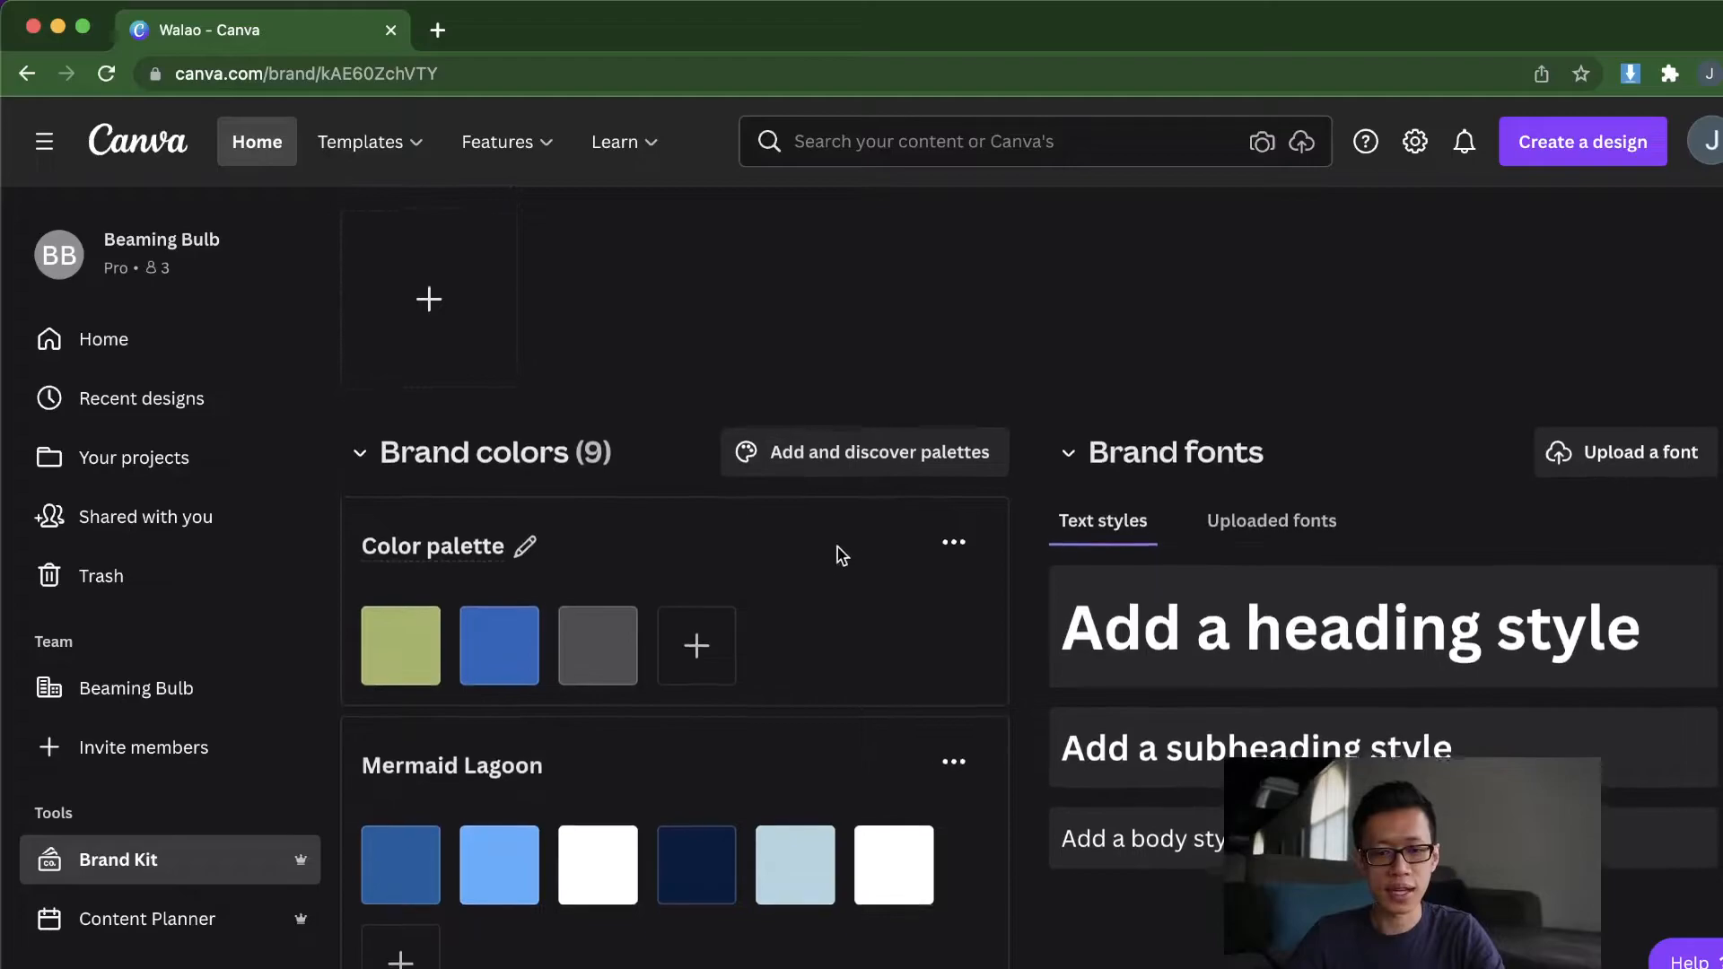
pyautogui.click(513, 565)
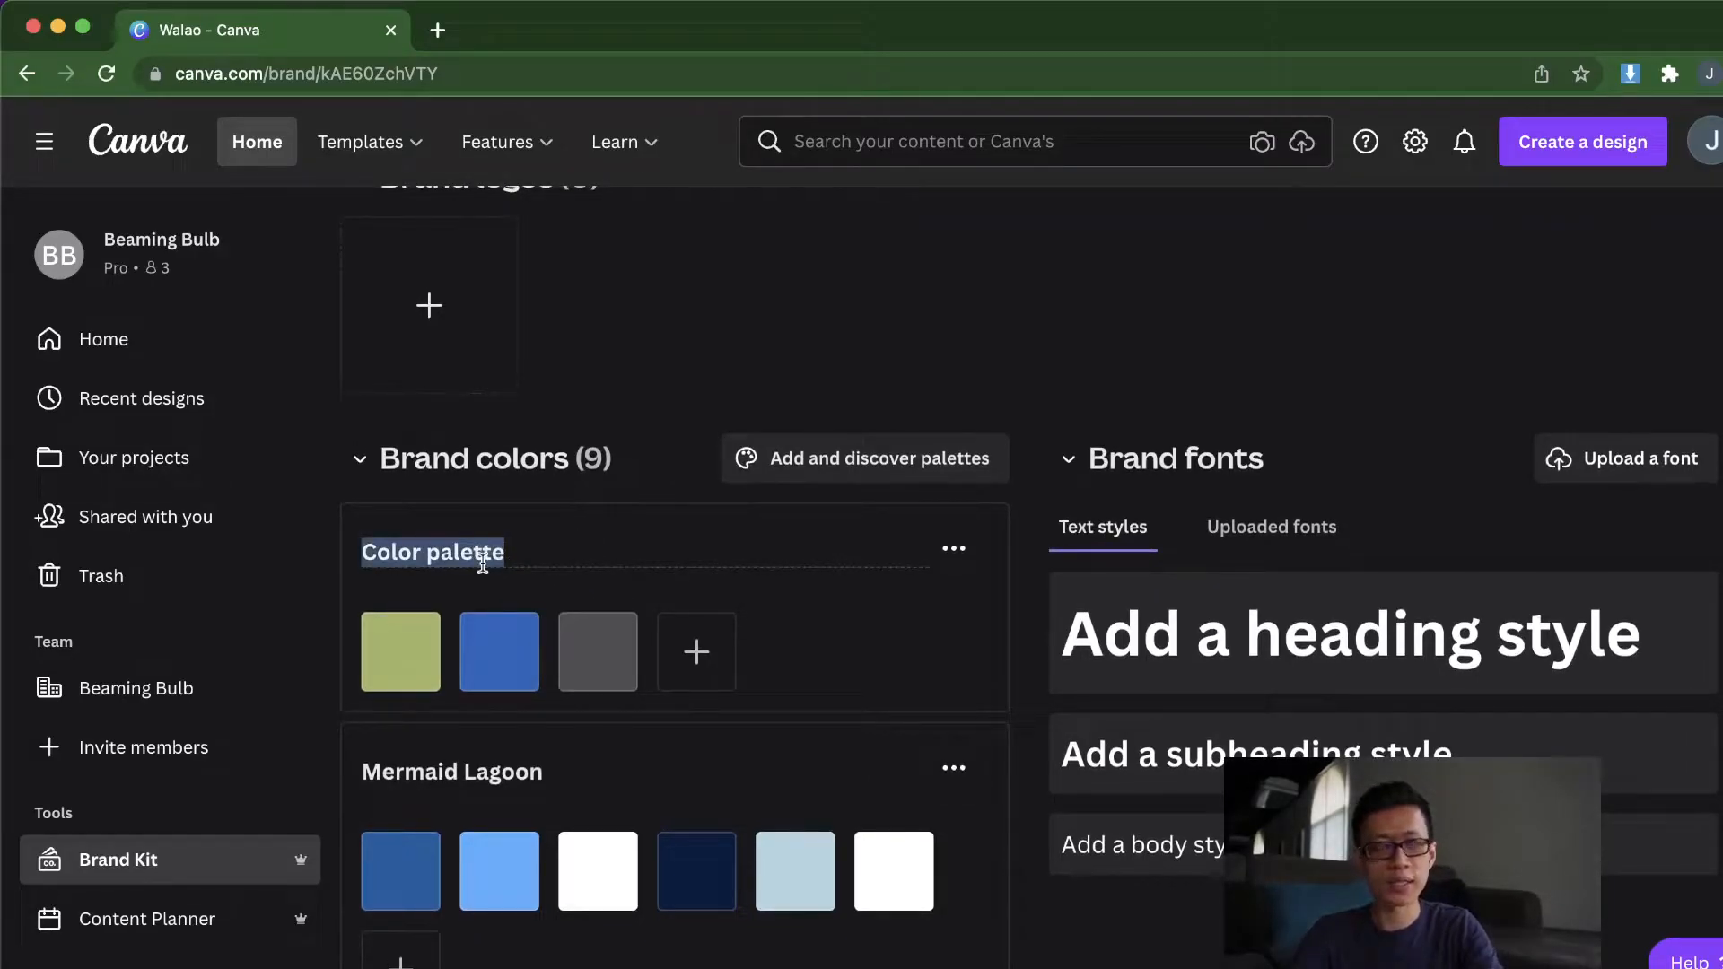
pyautogui.write('For')
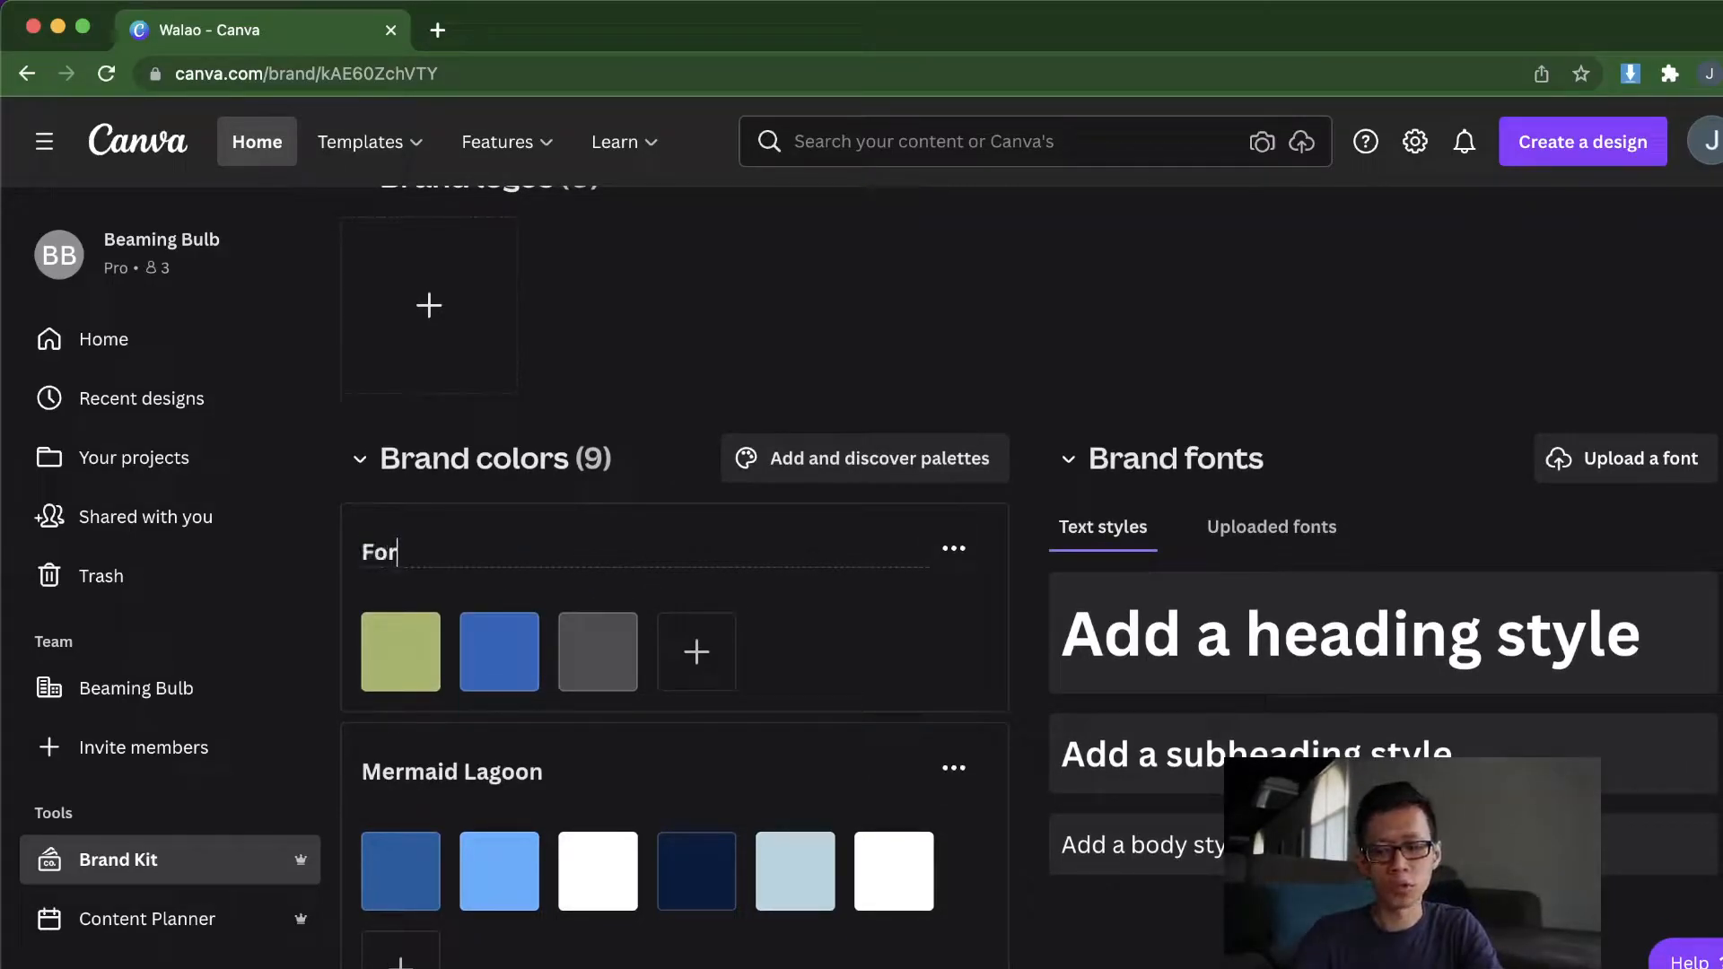
pyautogui.write(' Social')
pyautogui.write(' Psot')
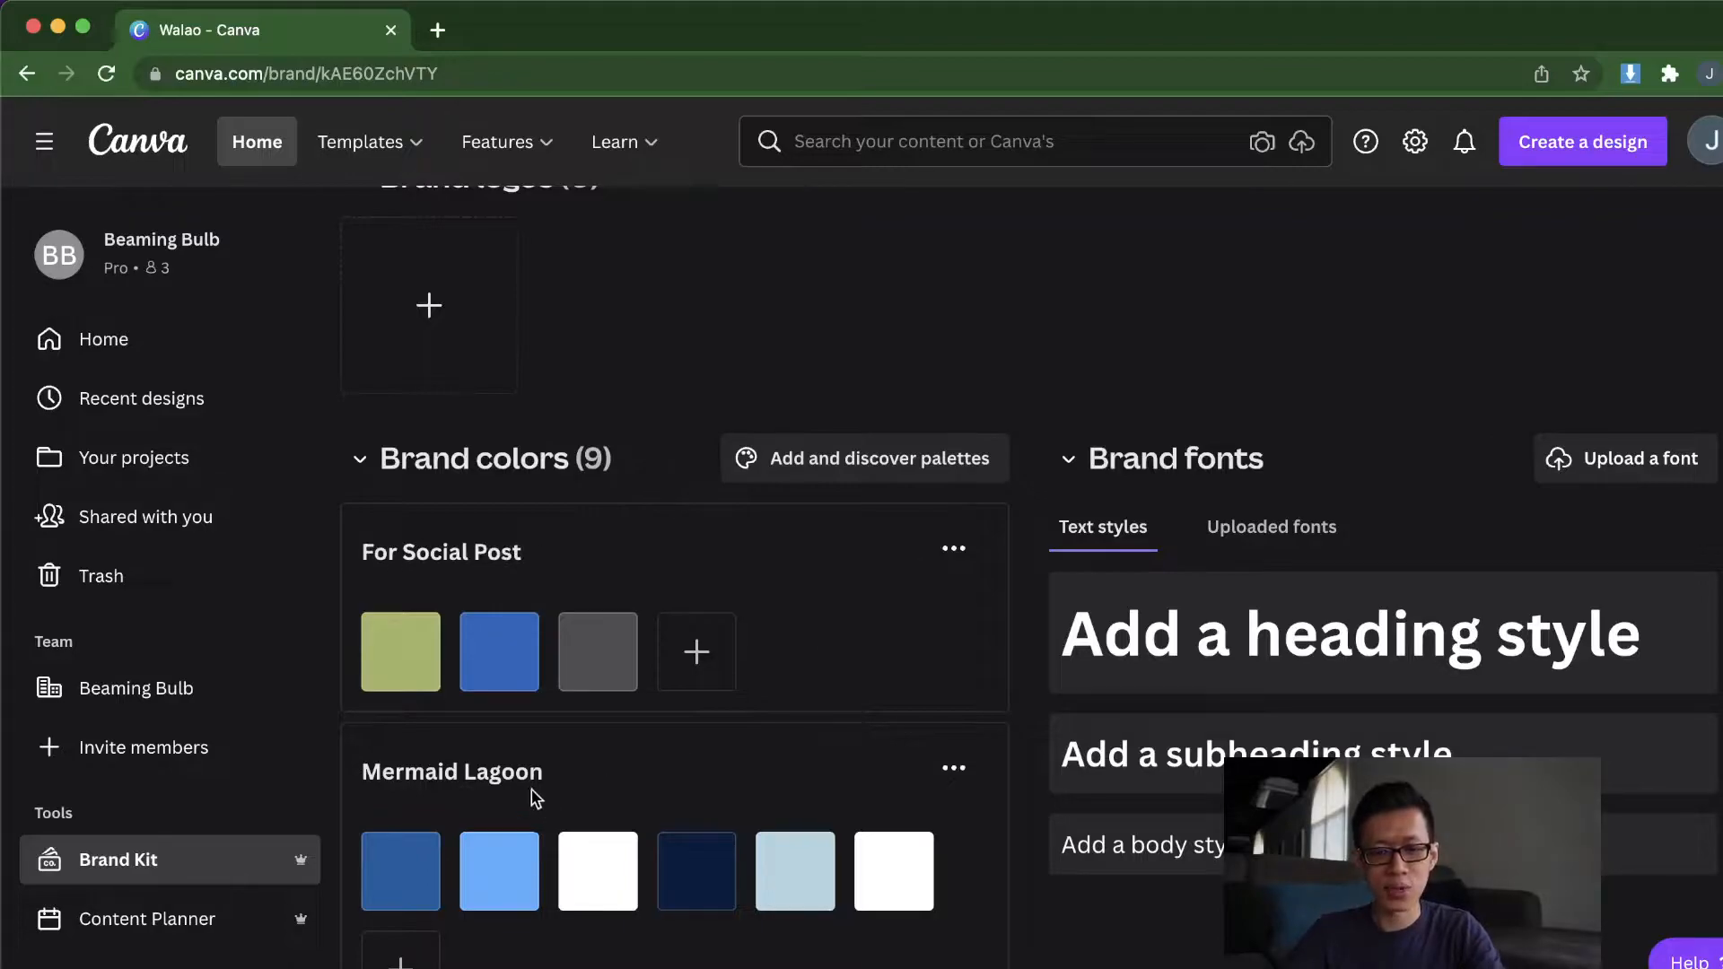
# Step: Rename the Mermaid Lagoon palette to "For Printing"
pyautogui.click(551, 779)
pyautogui.write('For Printin')
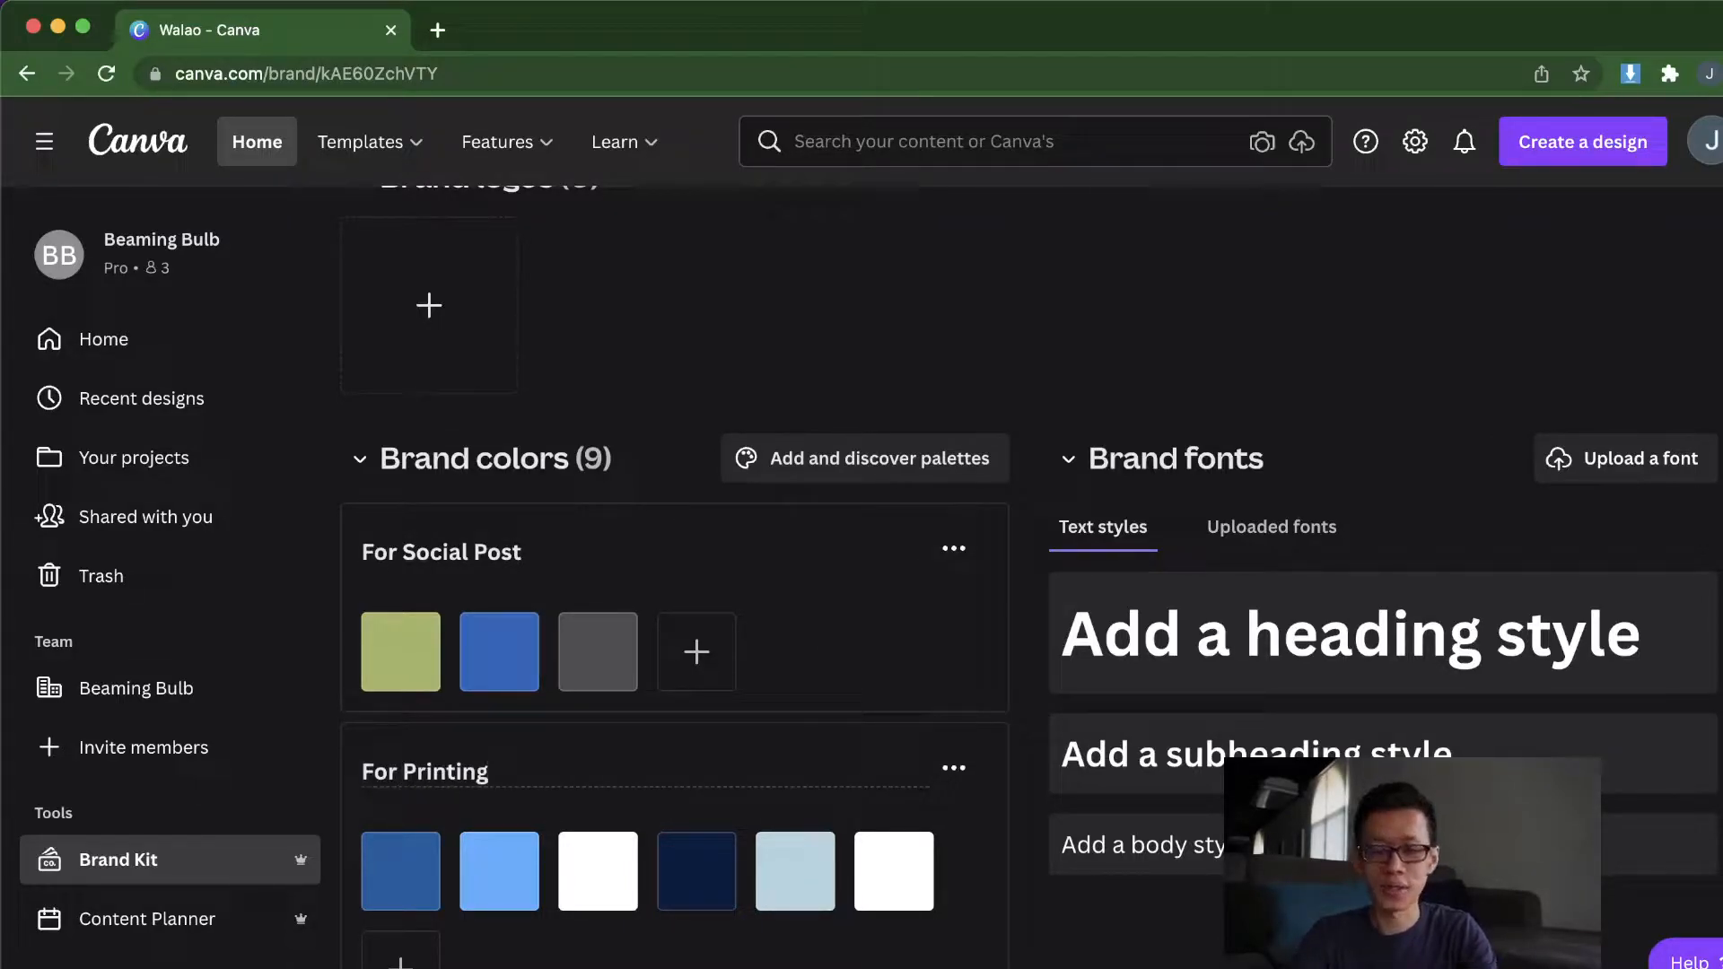
pyautogui.write('g')
pyautogui.press('Return')
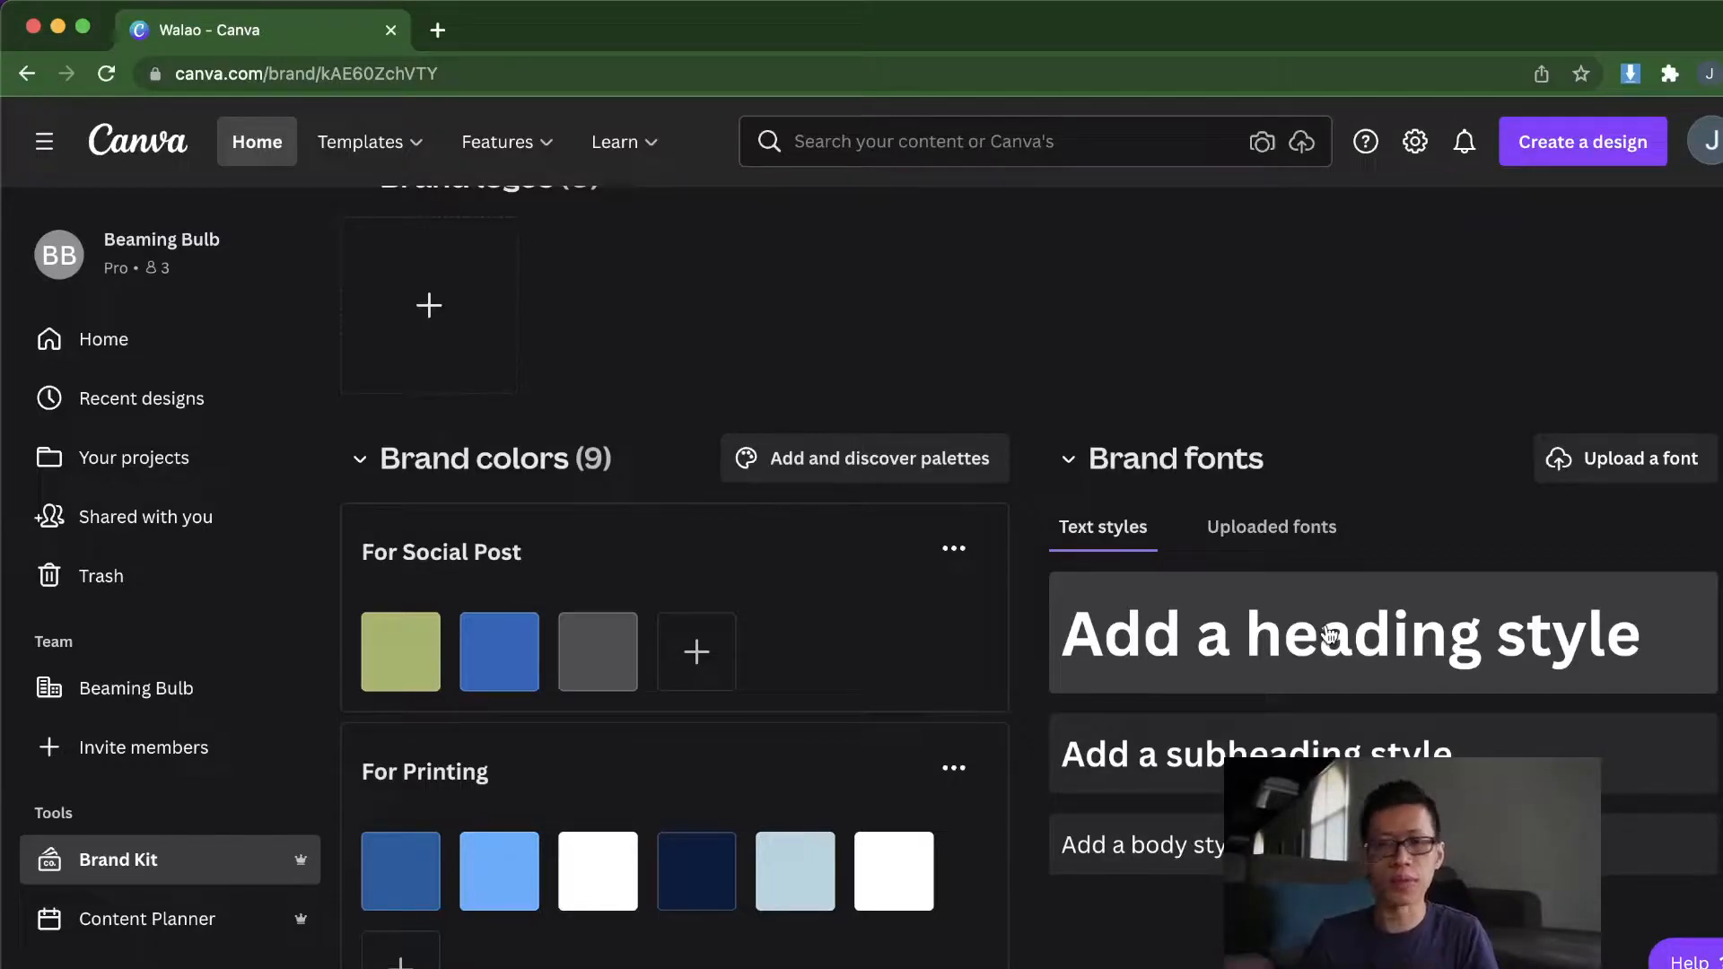
# Step: Add a heading text style to the brand fonts using the Anton font
pyautogui.click(1382, 642)
pyautogui.click(1337, 542)
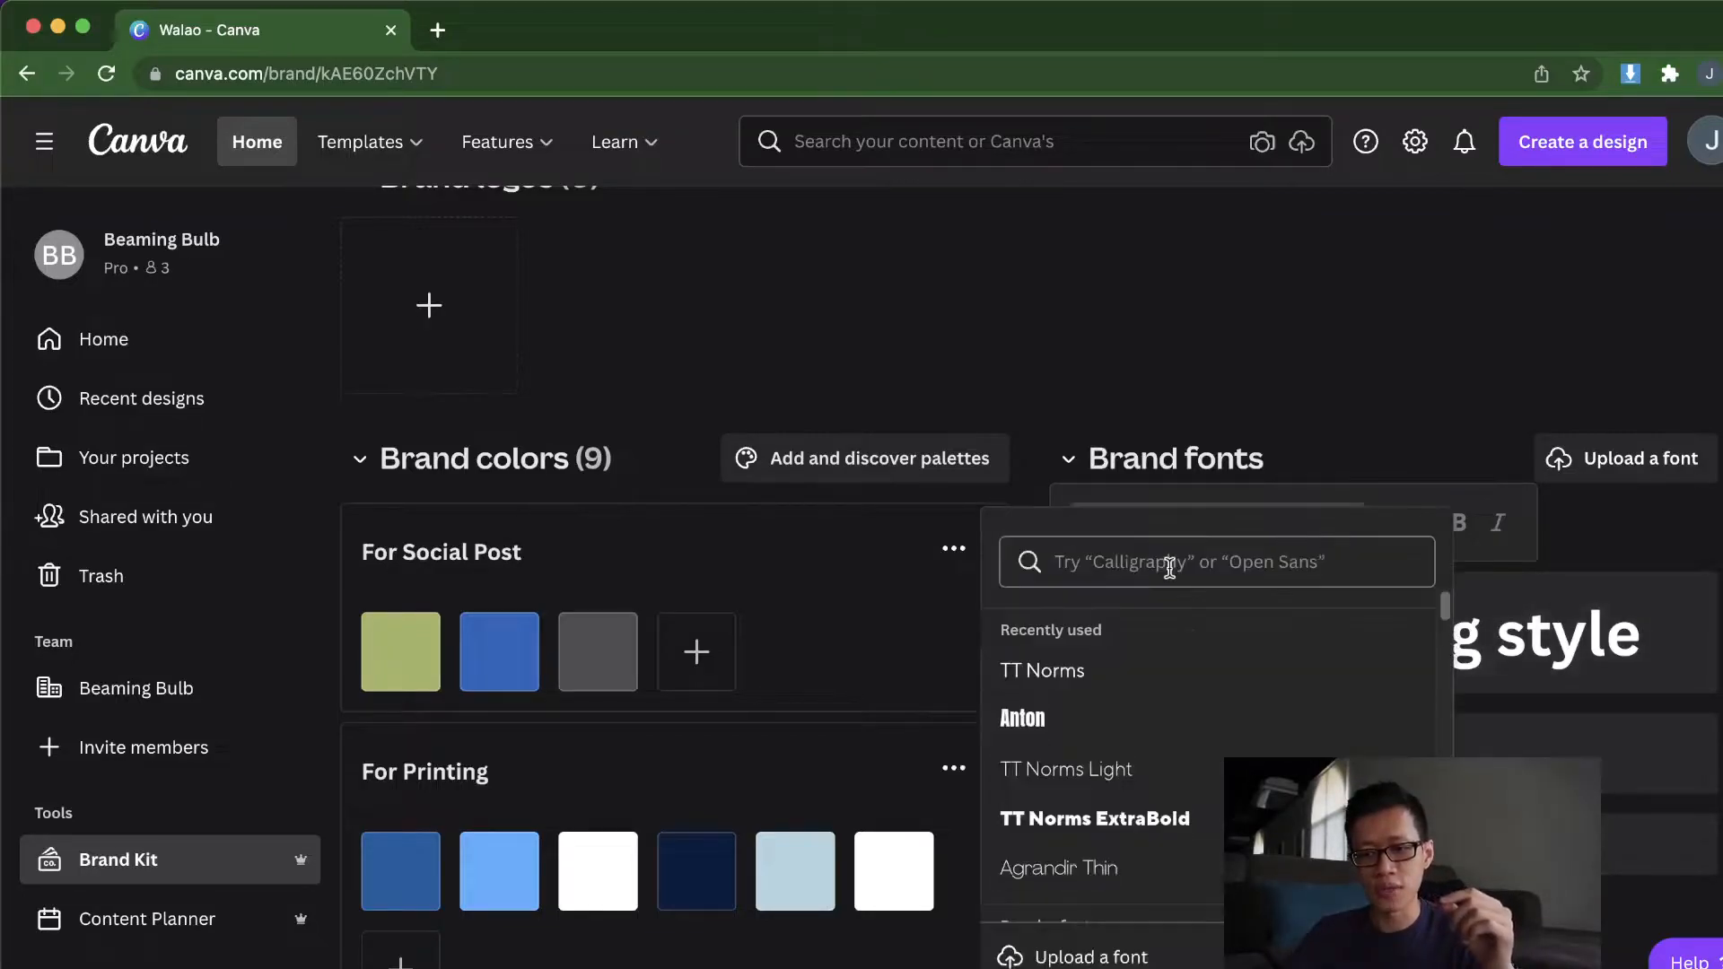
pyautogui.click(1109, 727)
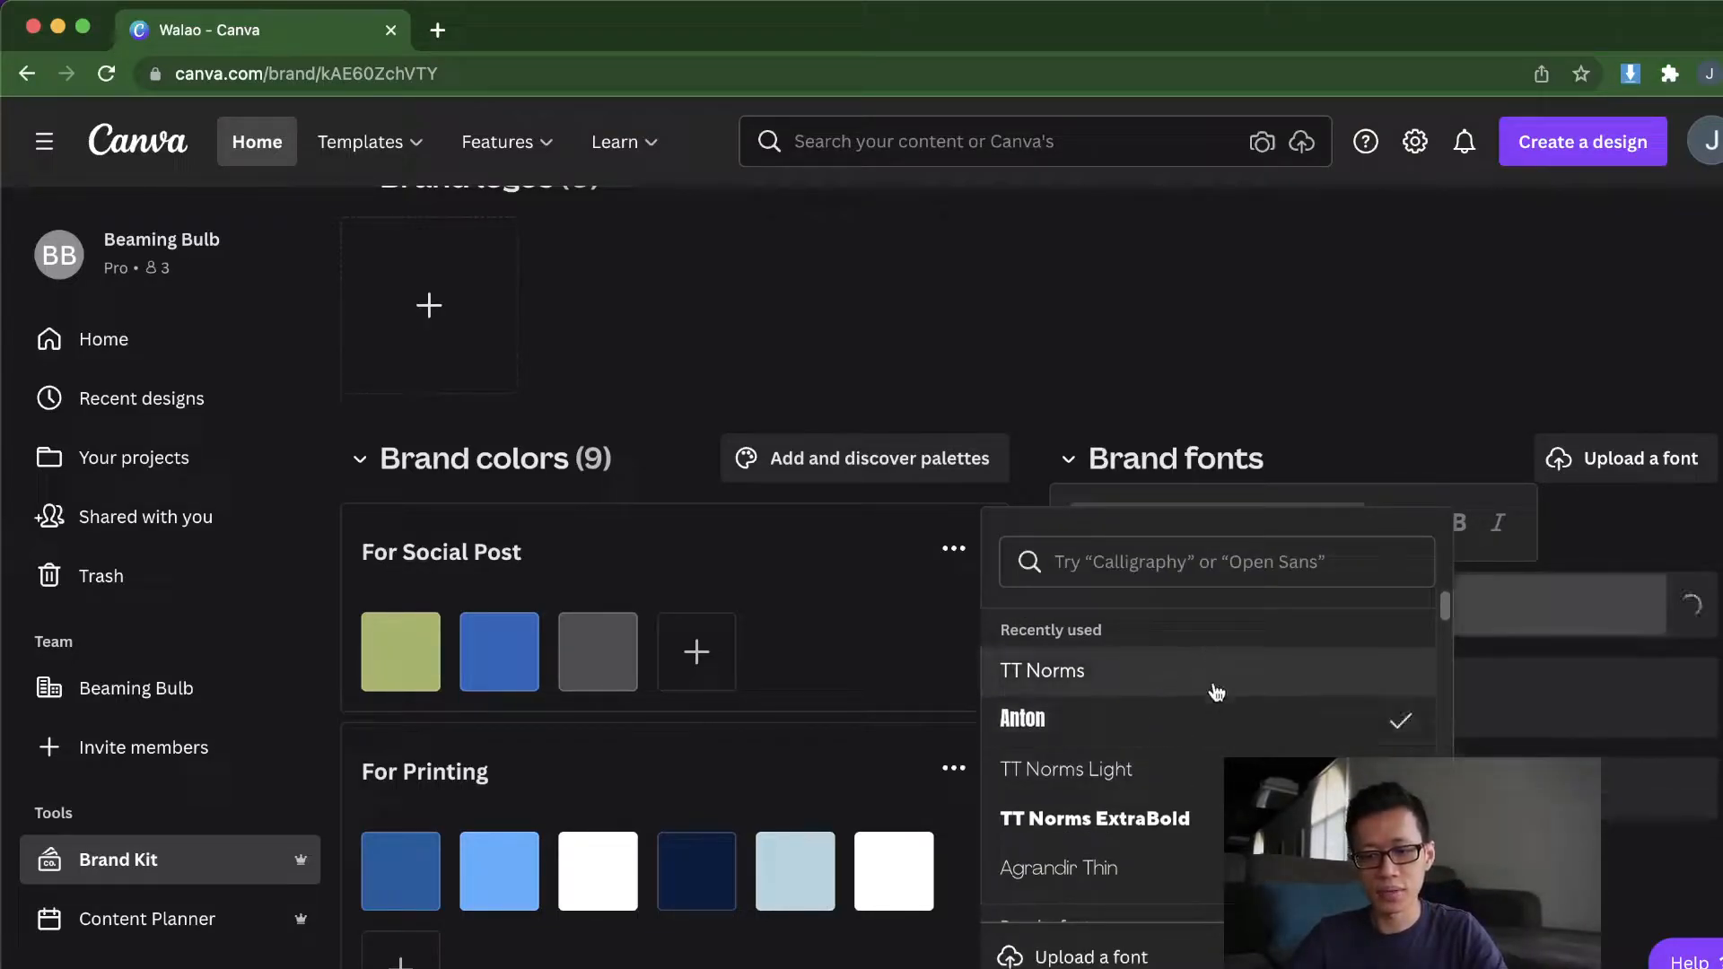
pyautogui.click(1357, 395)
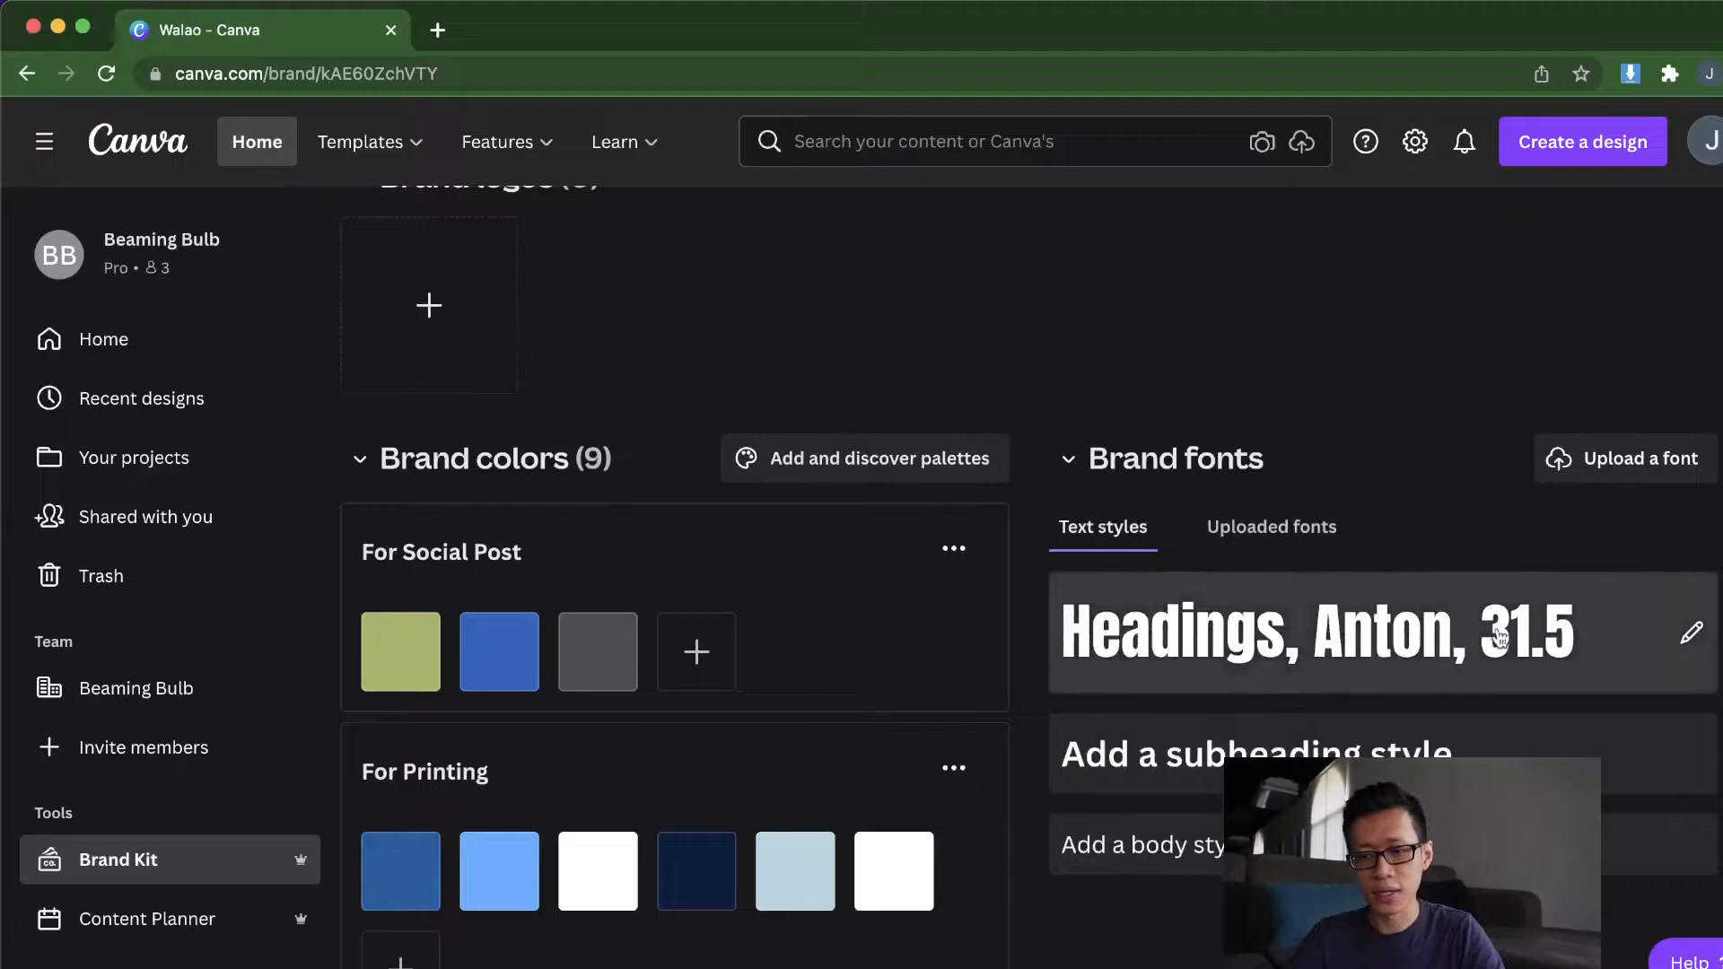
# Step: Set the brand heading style's font size to 28
pyautogui.click(1688, 634)
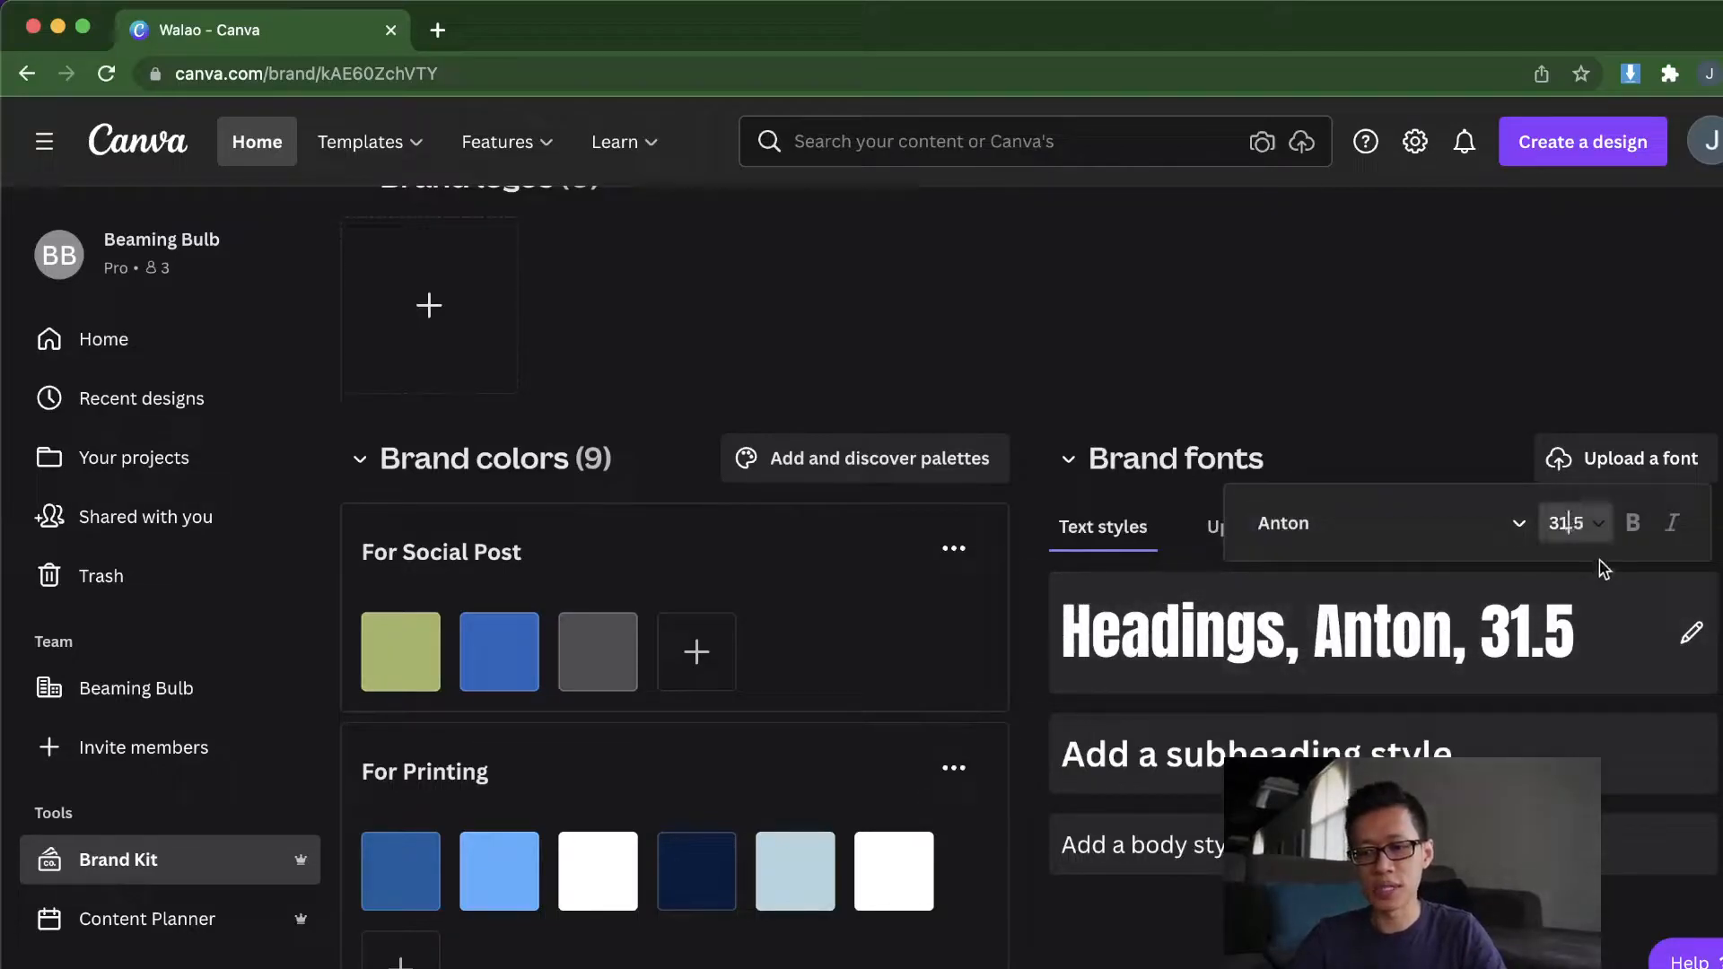
pyautogui.click(1577, 523)
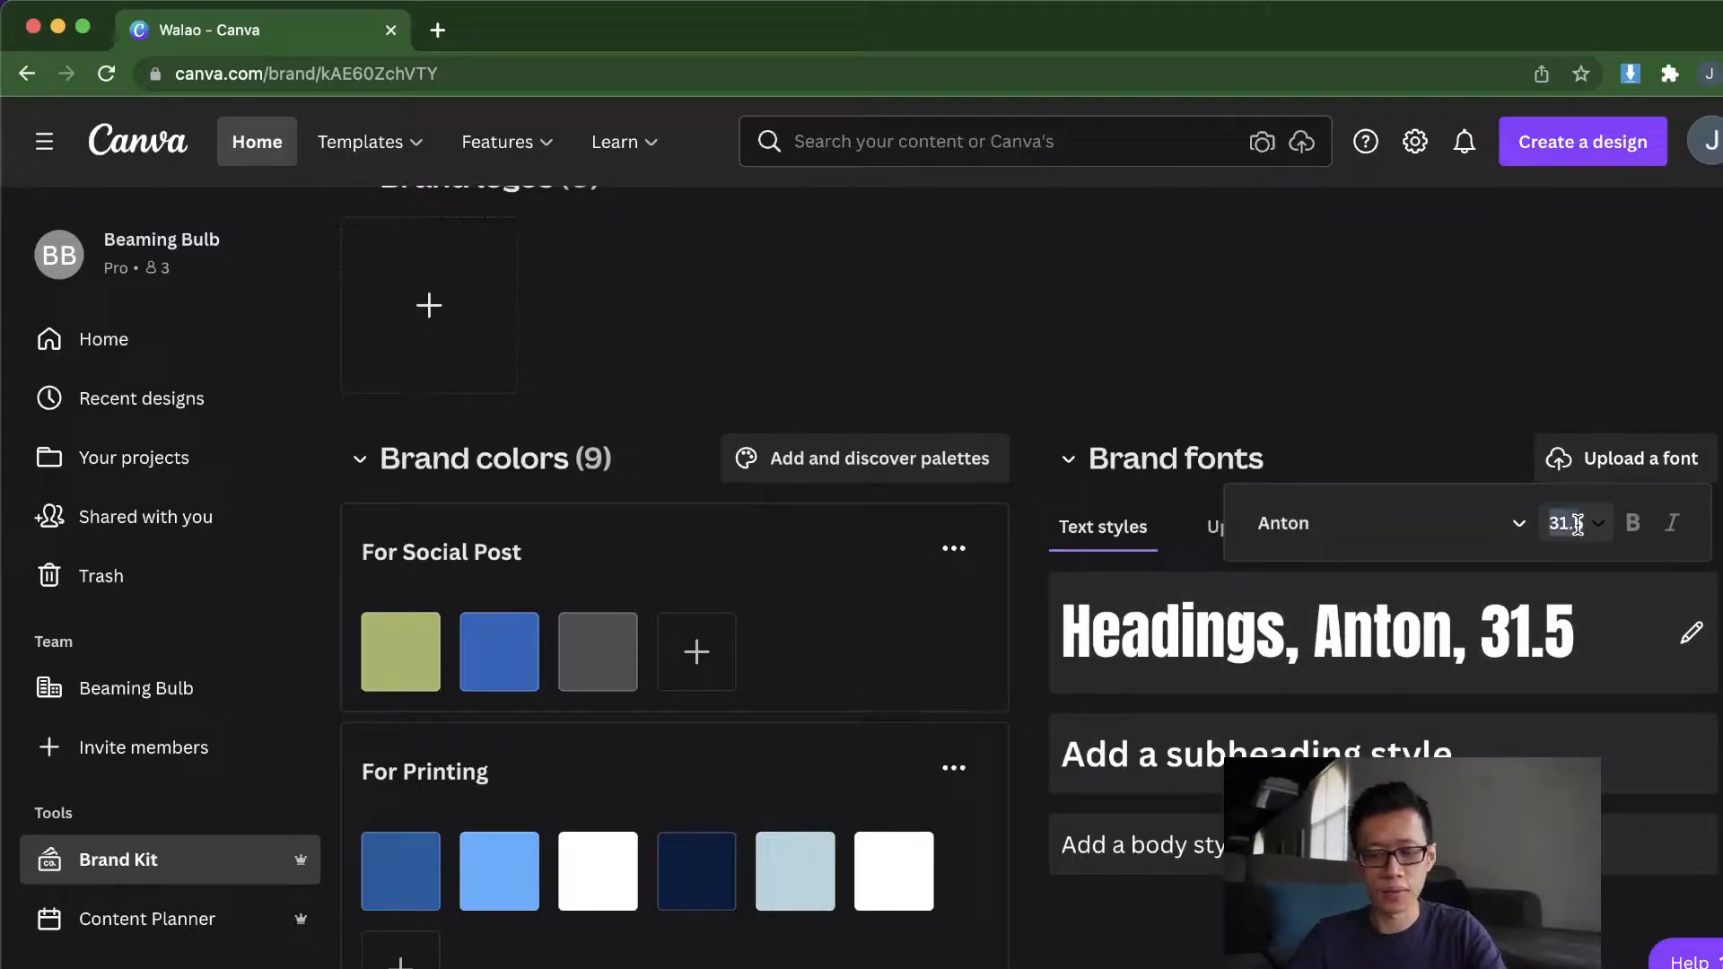
pyautogui.write('28')
pyautogui.press('Return')
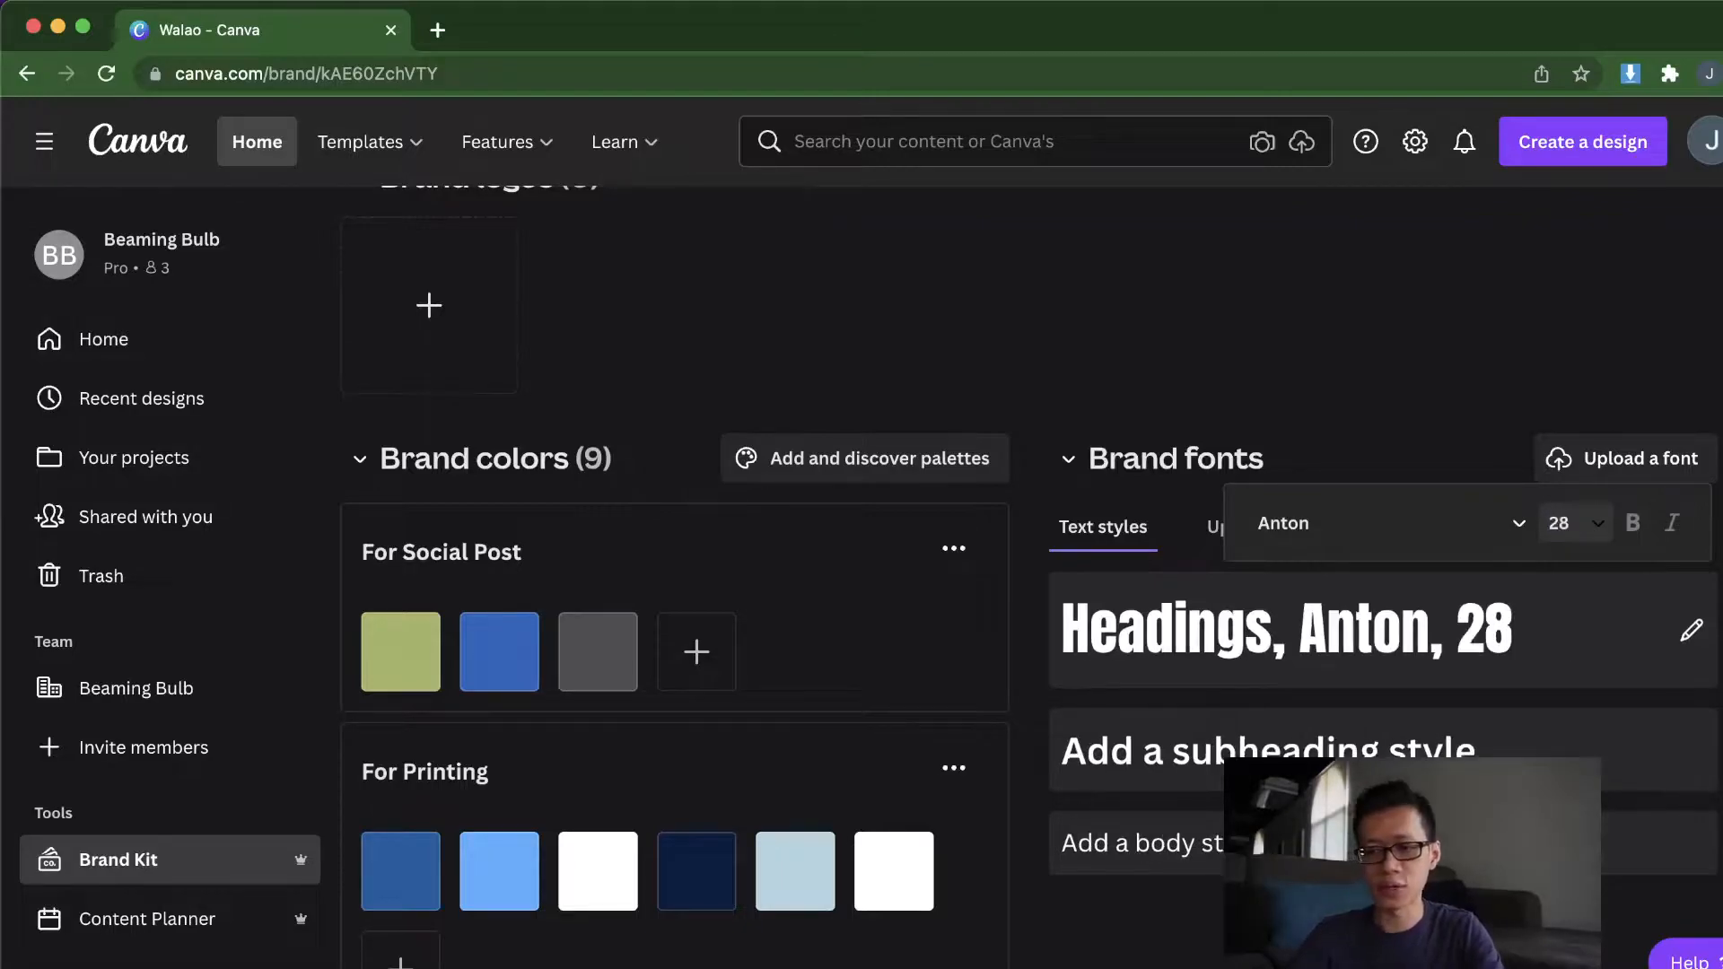
pyautogui.click(1397, 280)
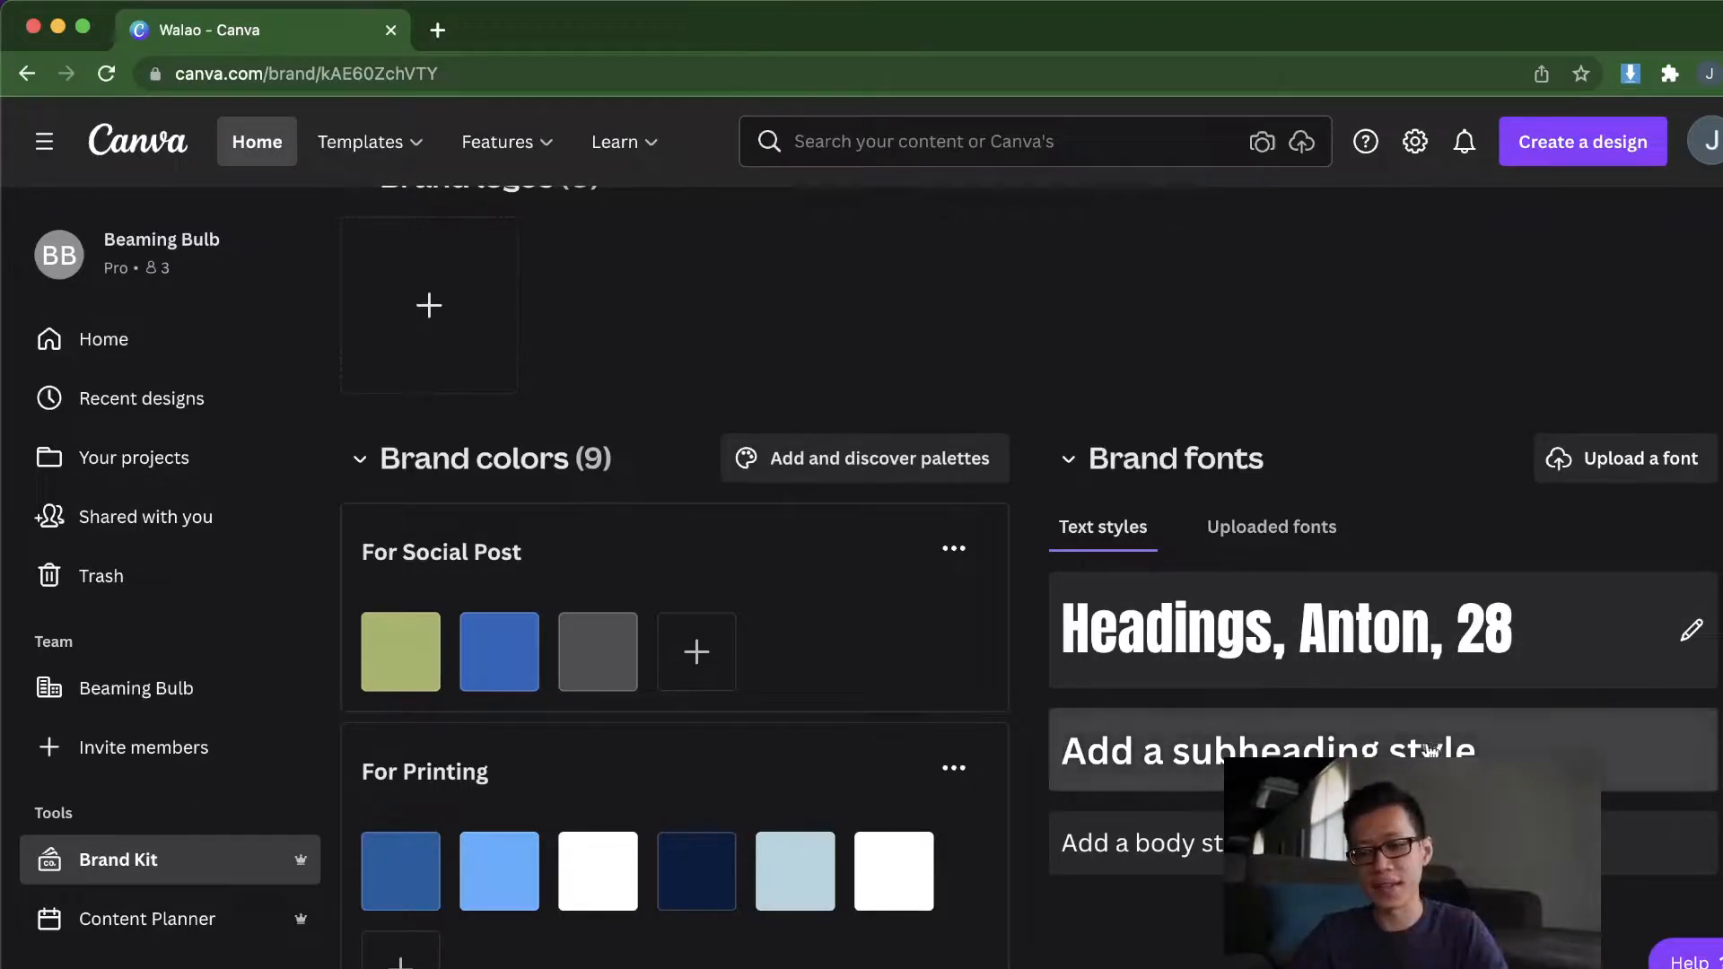
# Step: Add a subheading text style to the brand fonts using the Anton font
pyautogui.click(1140, 620)
pyautogui.click(1207, 664)
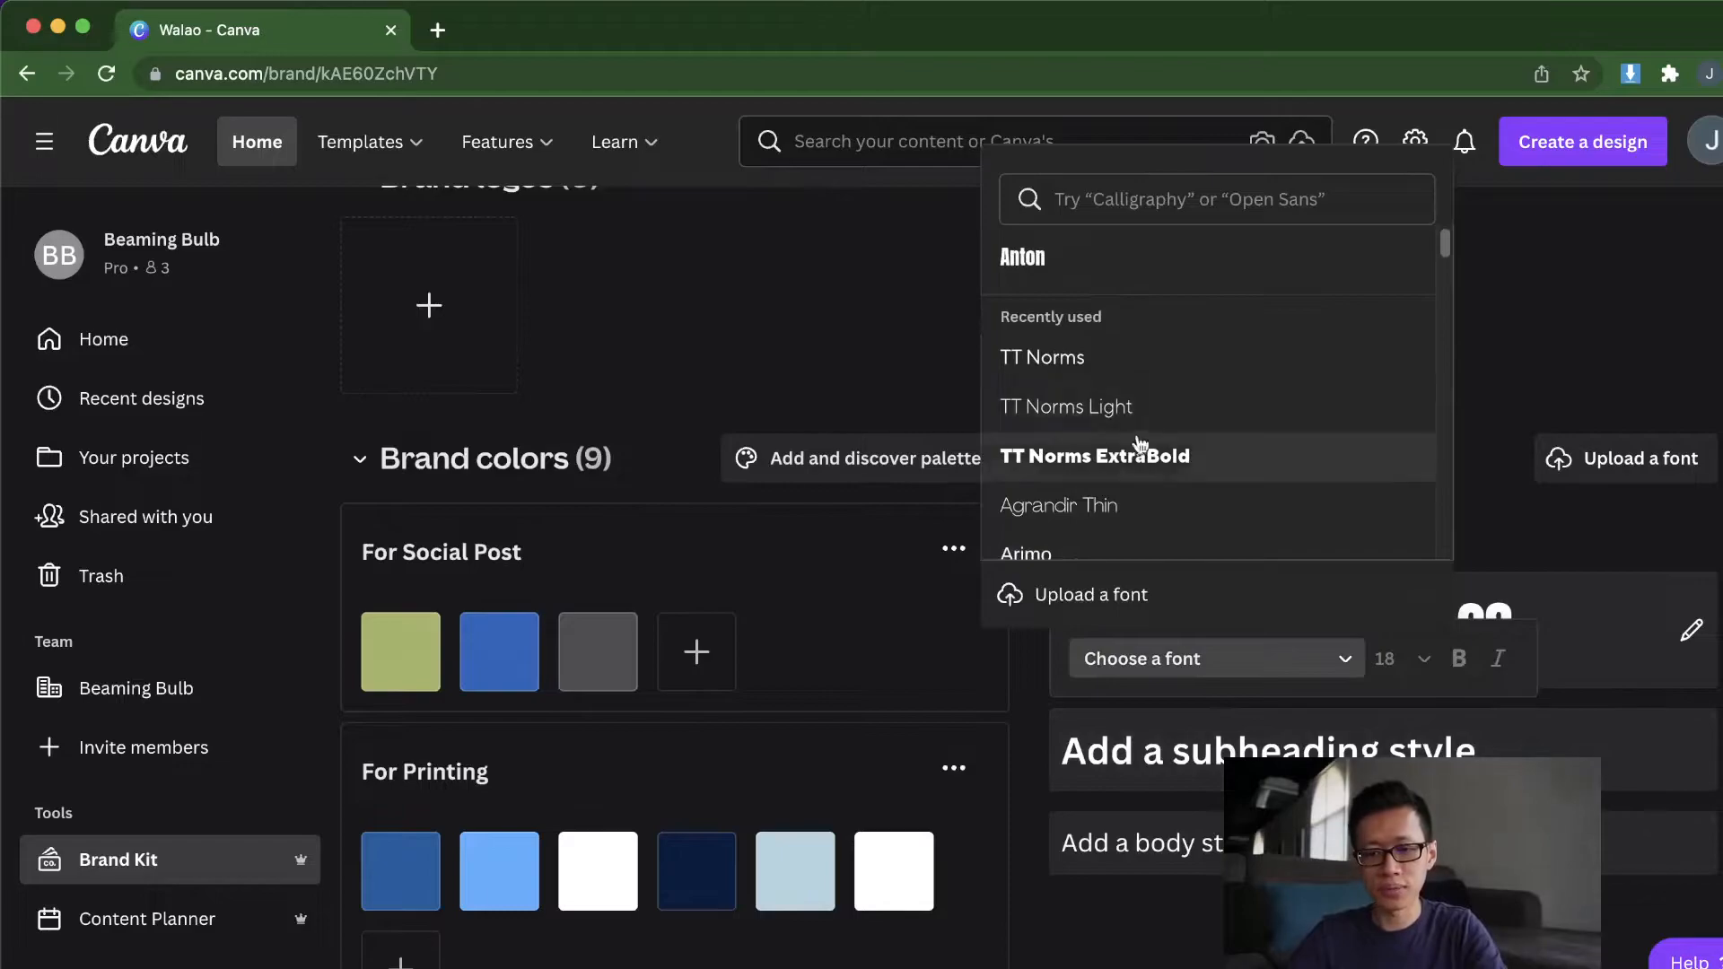
pyautogui.click(1156, 262)
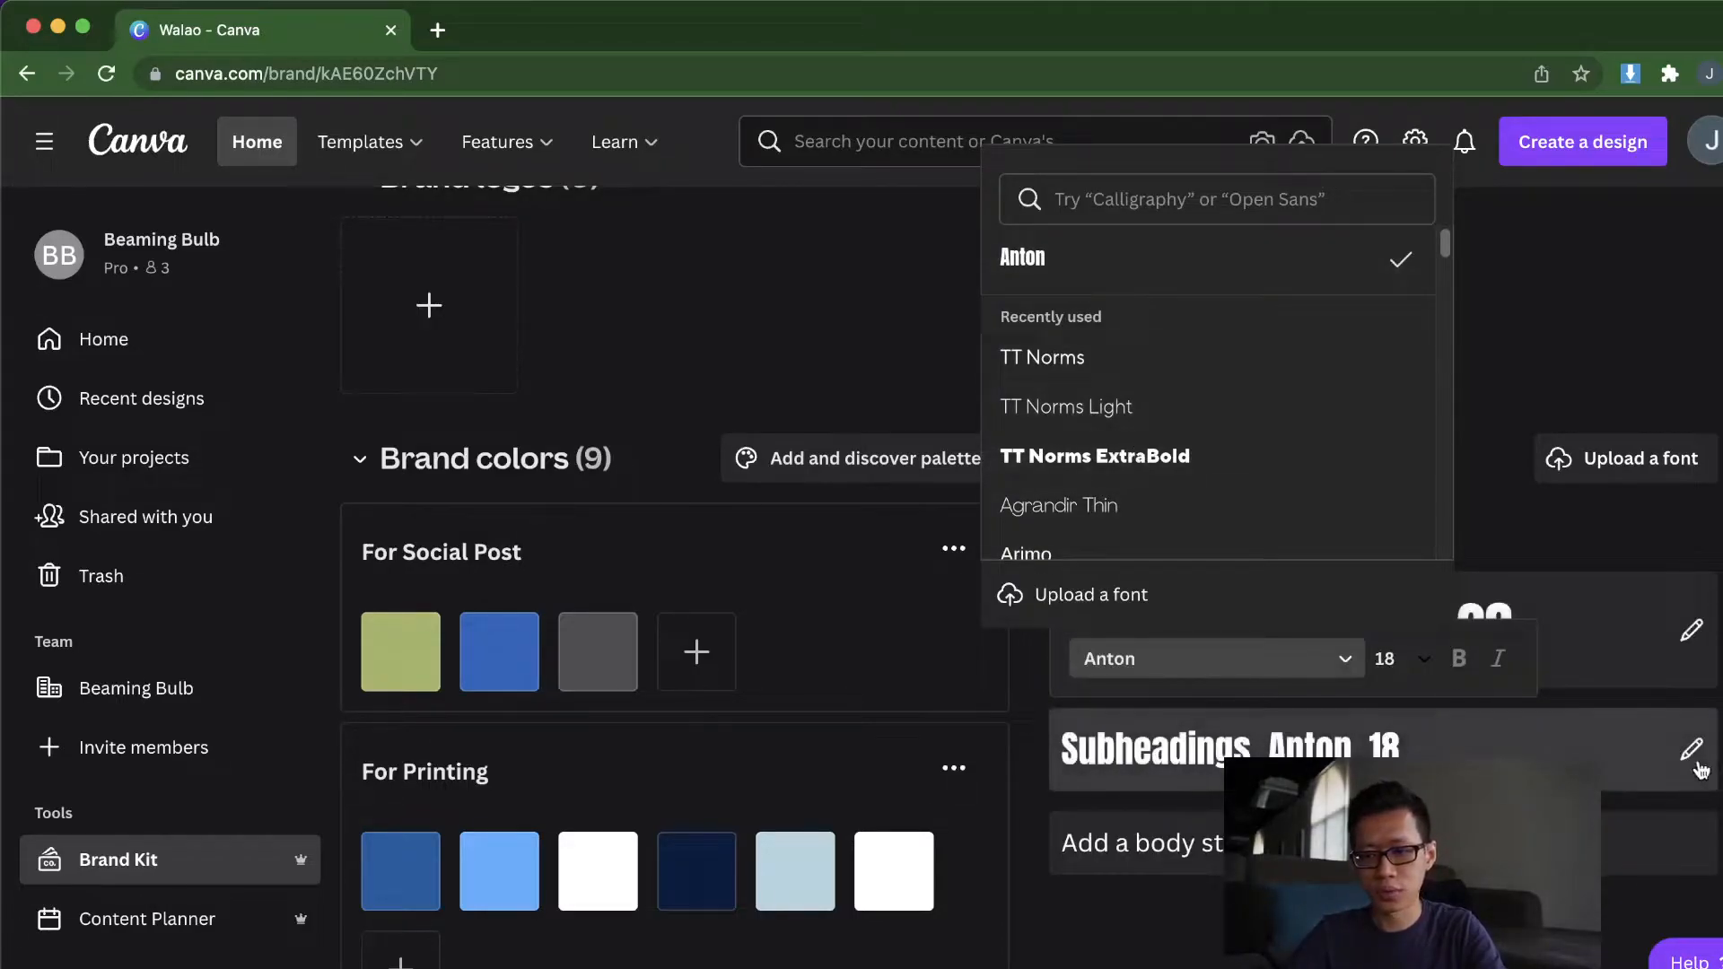
# Step: Set the brand subheading style's font size to 15
pyautogui.click(1703, 770)
pyautogui.click(1692, 750)
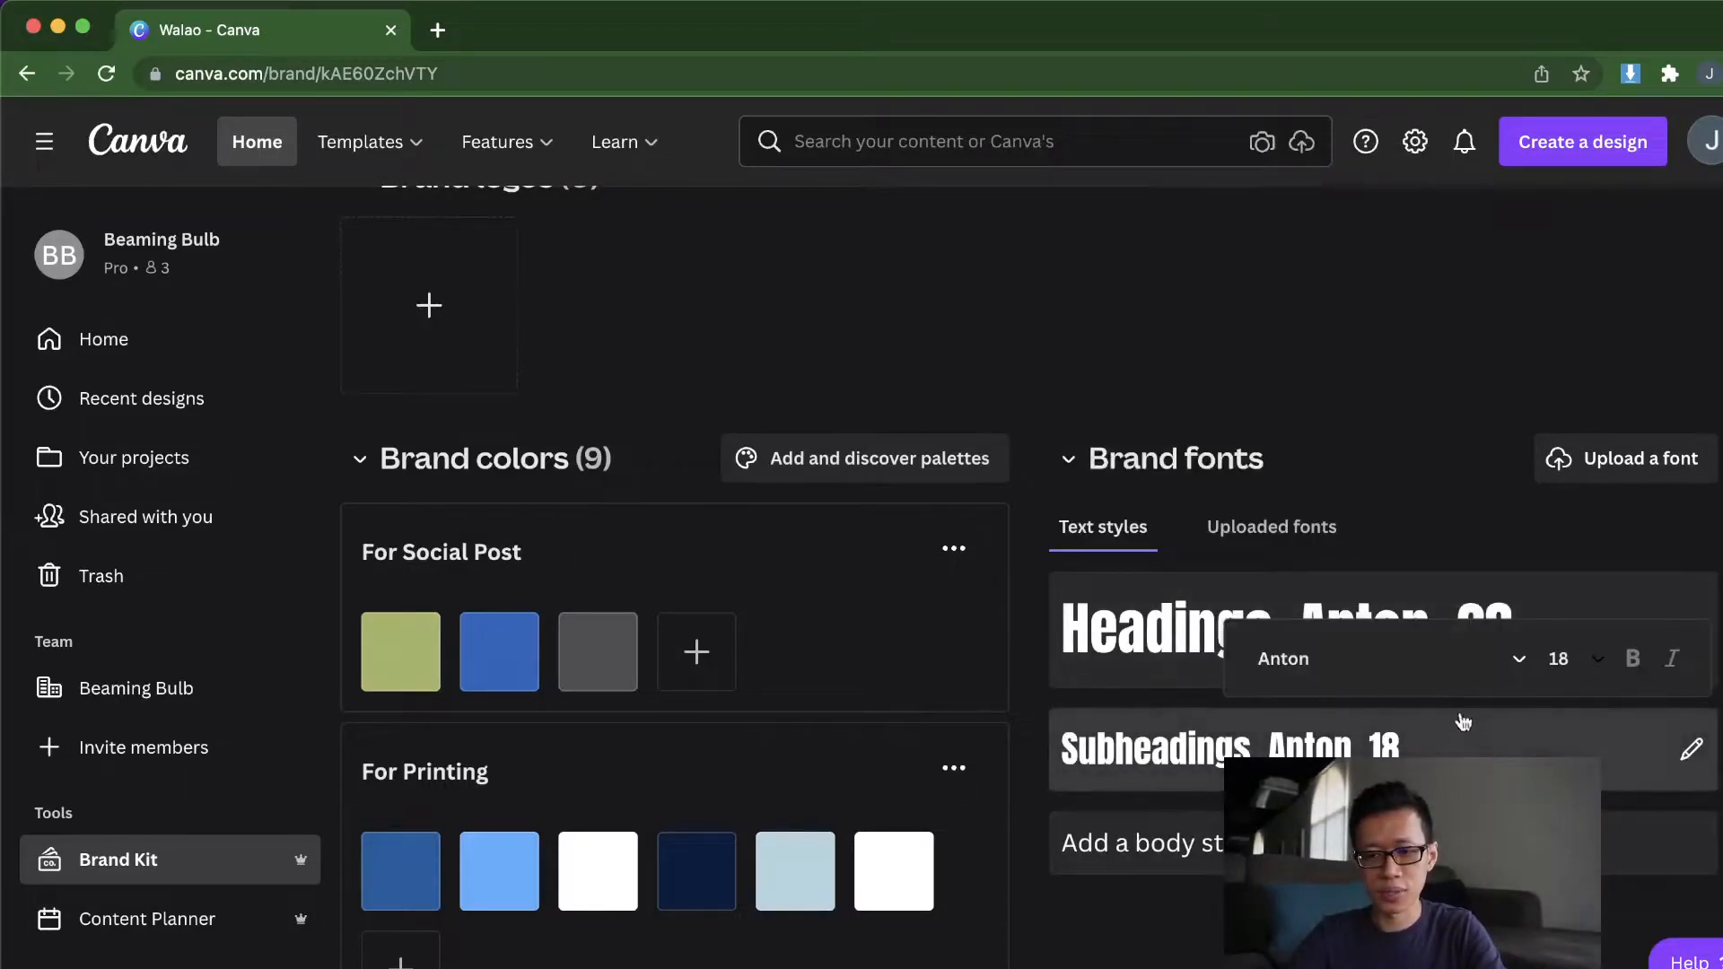
pyautogui.click(1521, 661)
pyautogui.click(1569, 664)
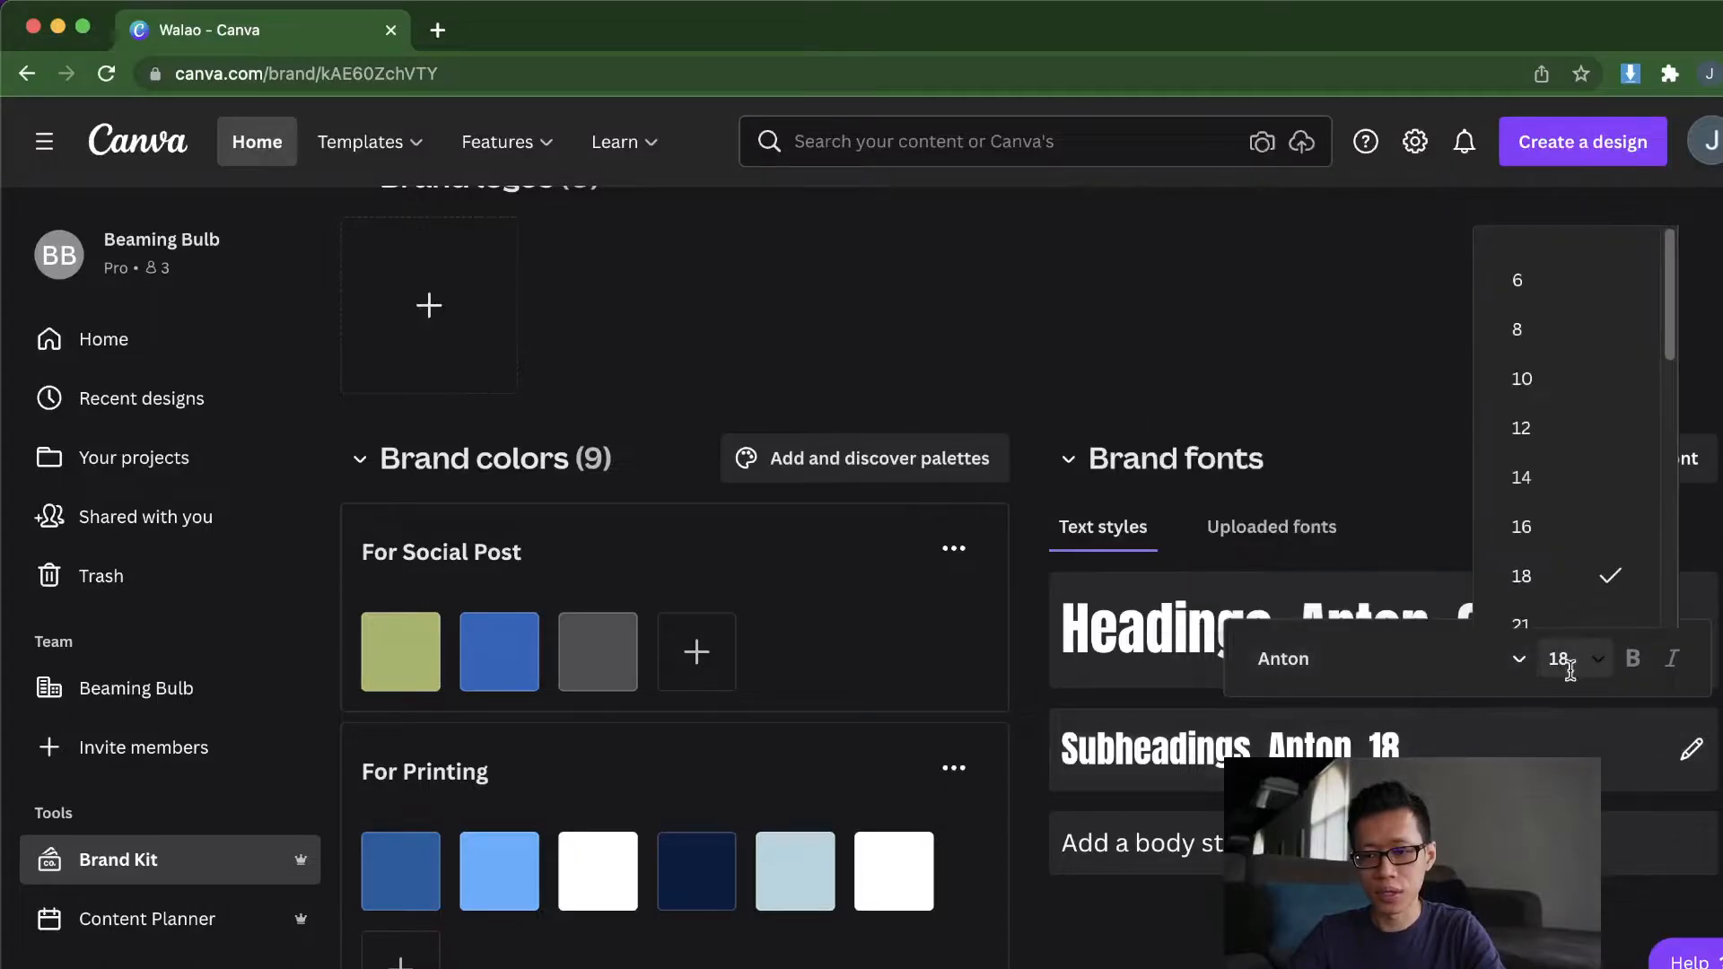
pyautogui.click(1568, 672)
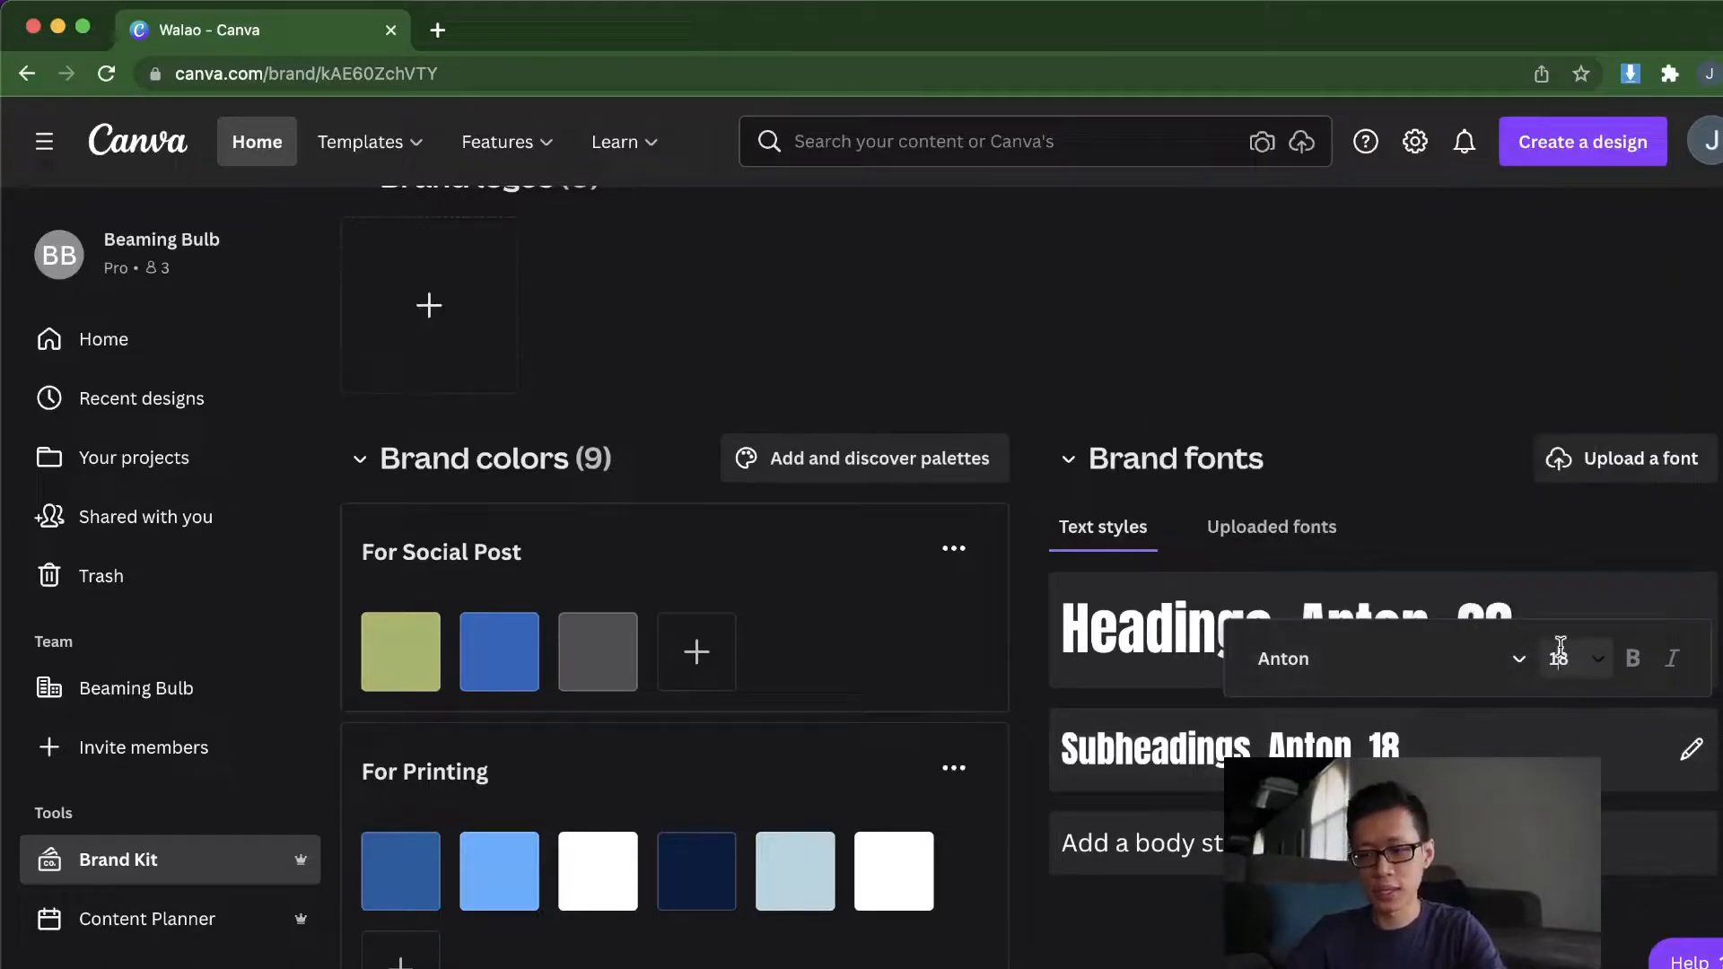
pyautogui.doubleClick(1553, 669)
pyautogui.write('15')
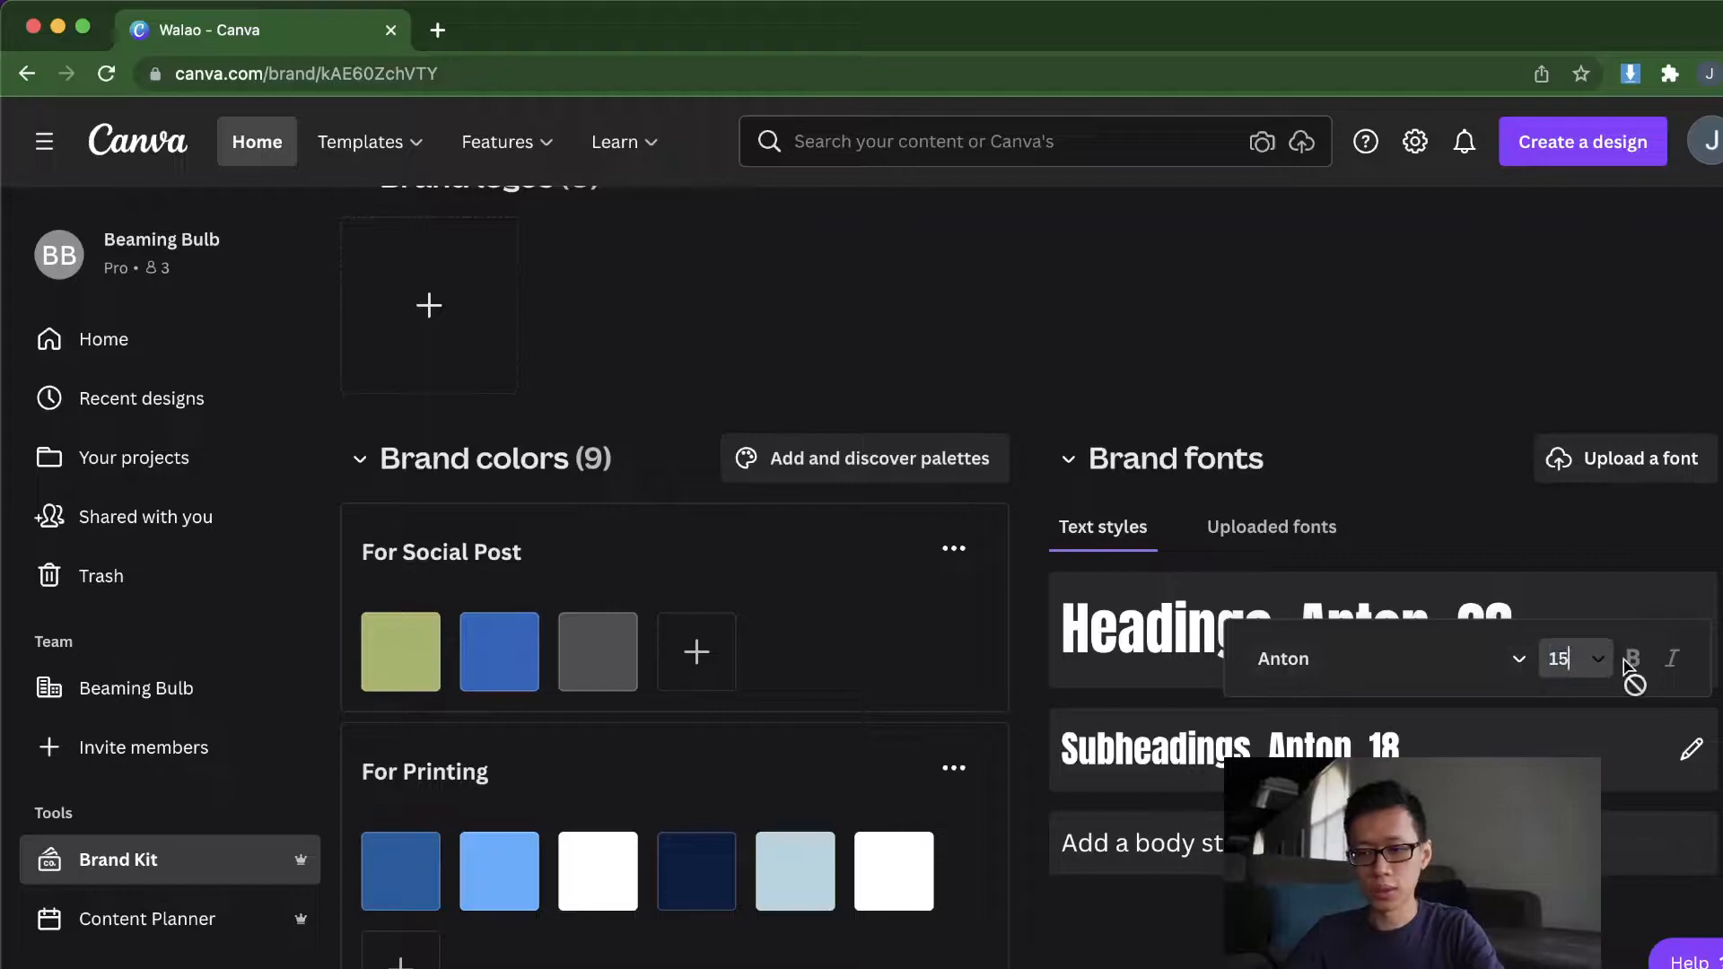
pyautogui.click(1300, 456)
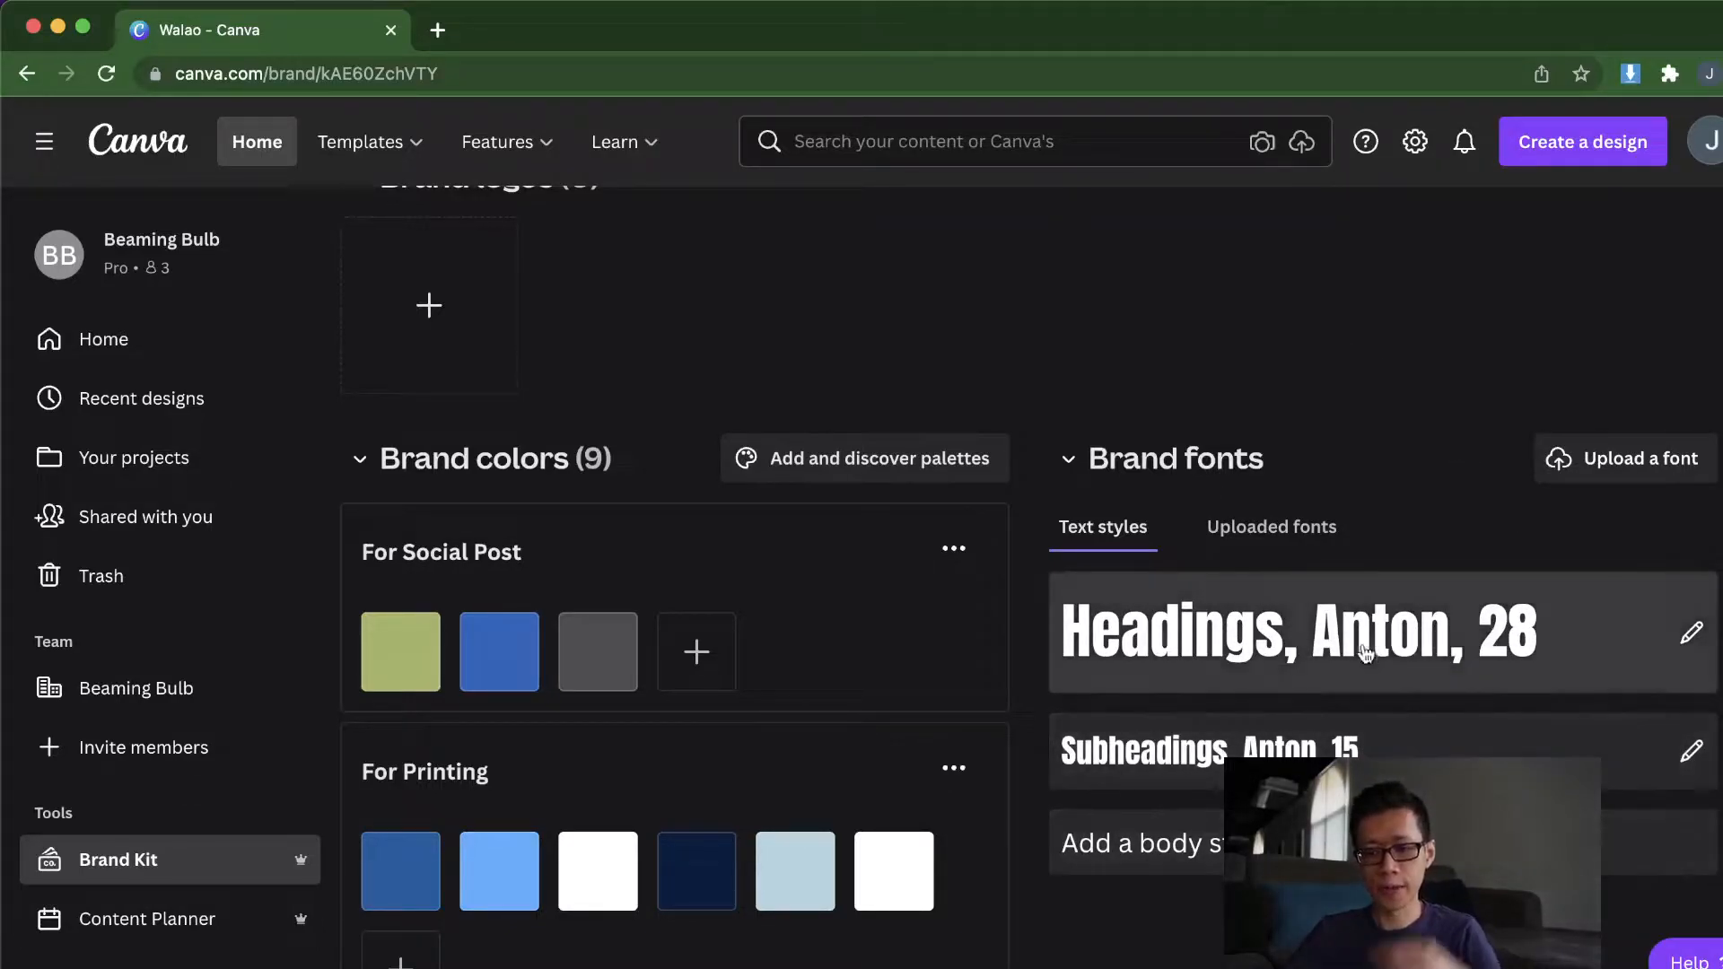
# Step: Add a body text style to the brand fonts using the Agrandir Thin font
pyautogui.click(1331, 749)
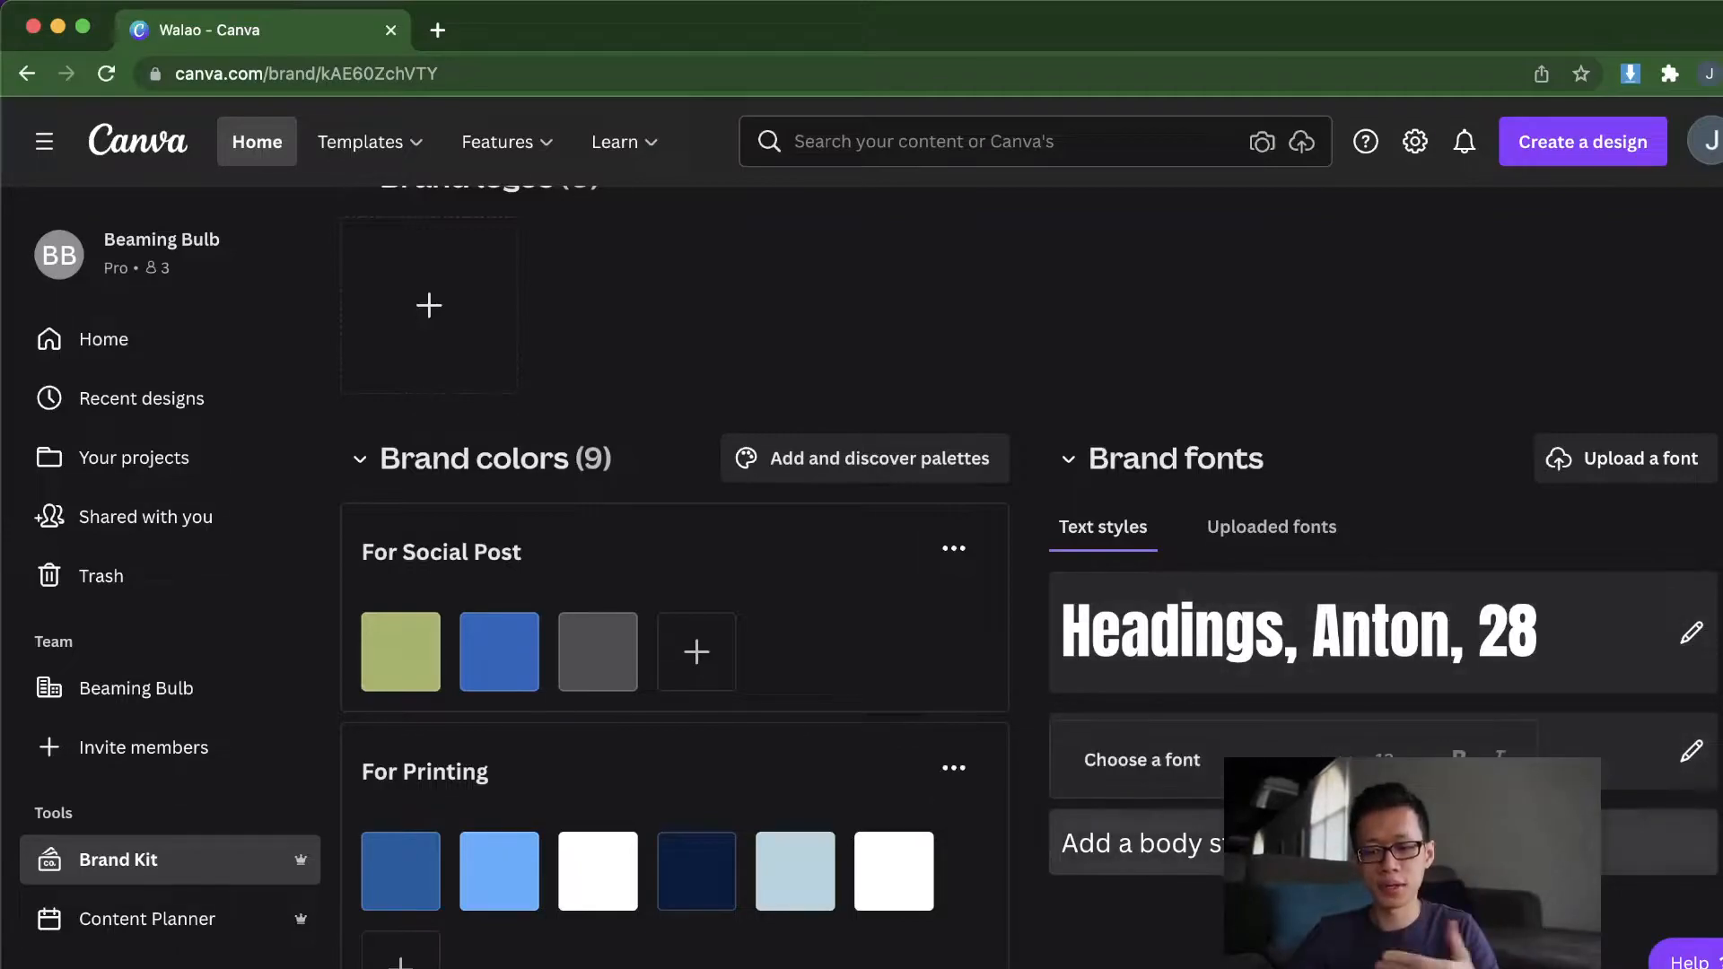
pyautogui.click(1141, 759)
pyautogui.click(1116, 604)
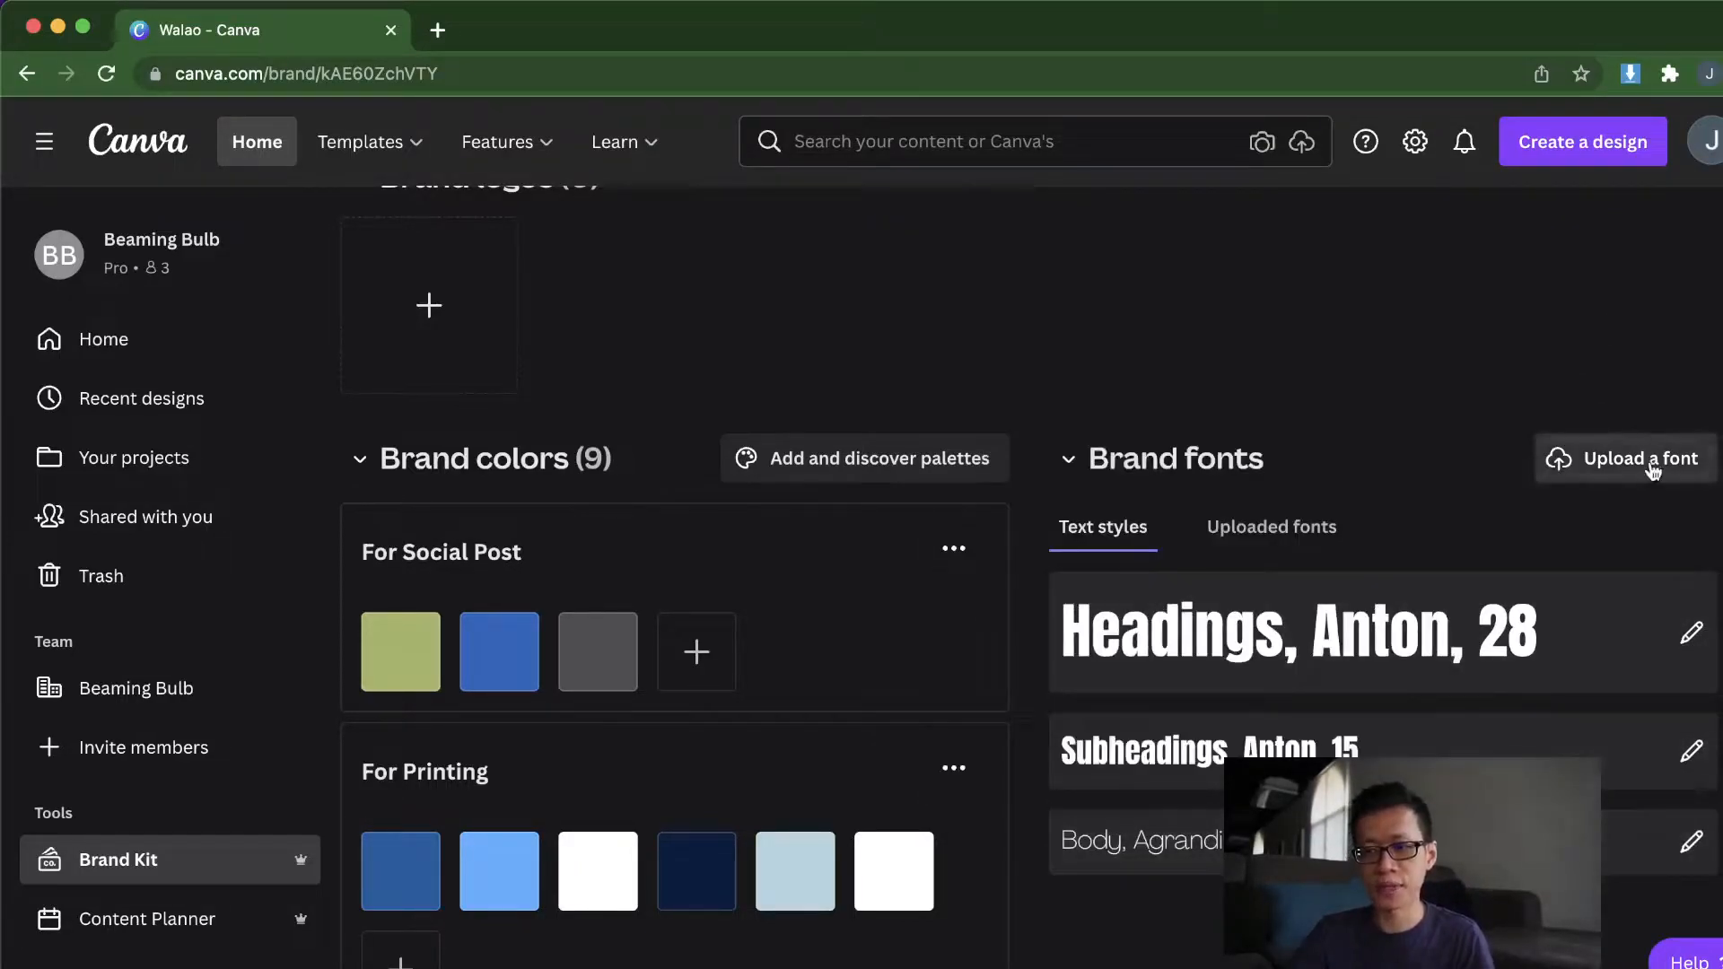
# Step: Look at the font upload dialog without choosing a file, and browse the English fonts available for the heading style
pyautogui.click(1585, 457)
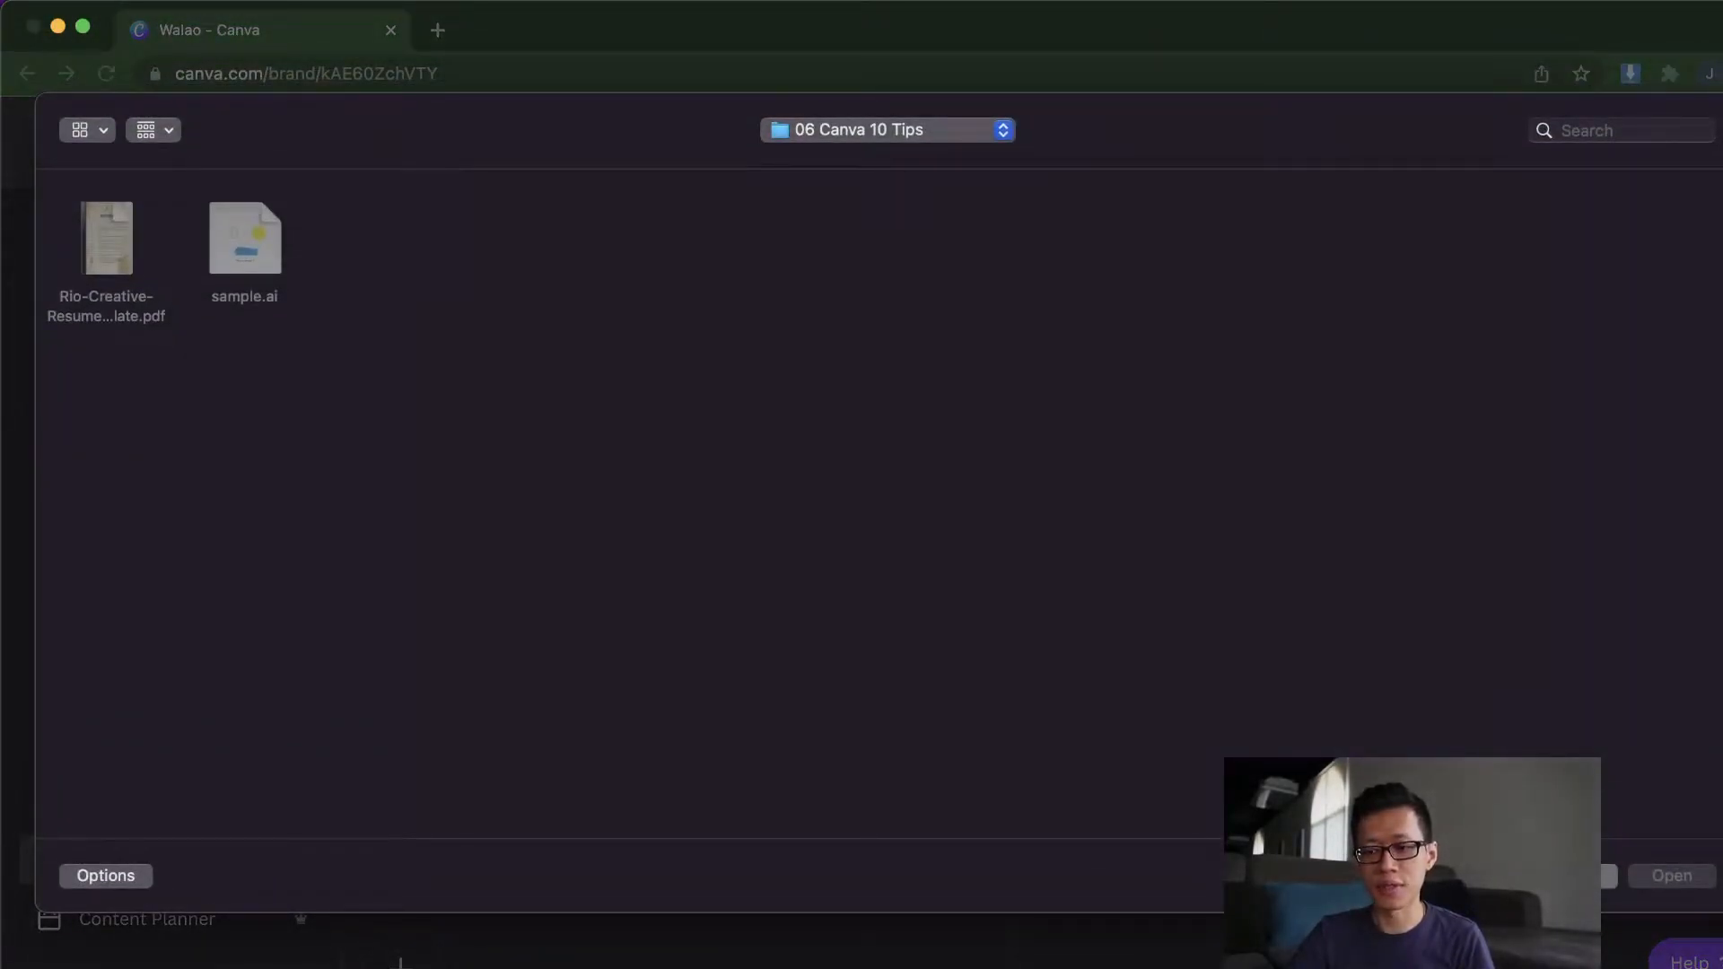
pyautogui.click(1574, 876)
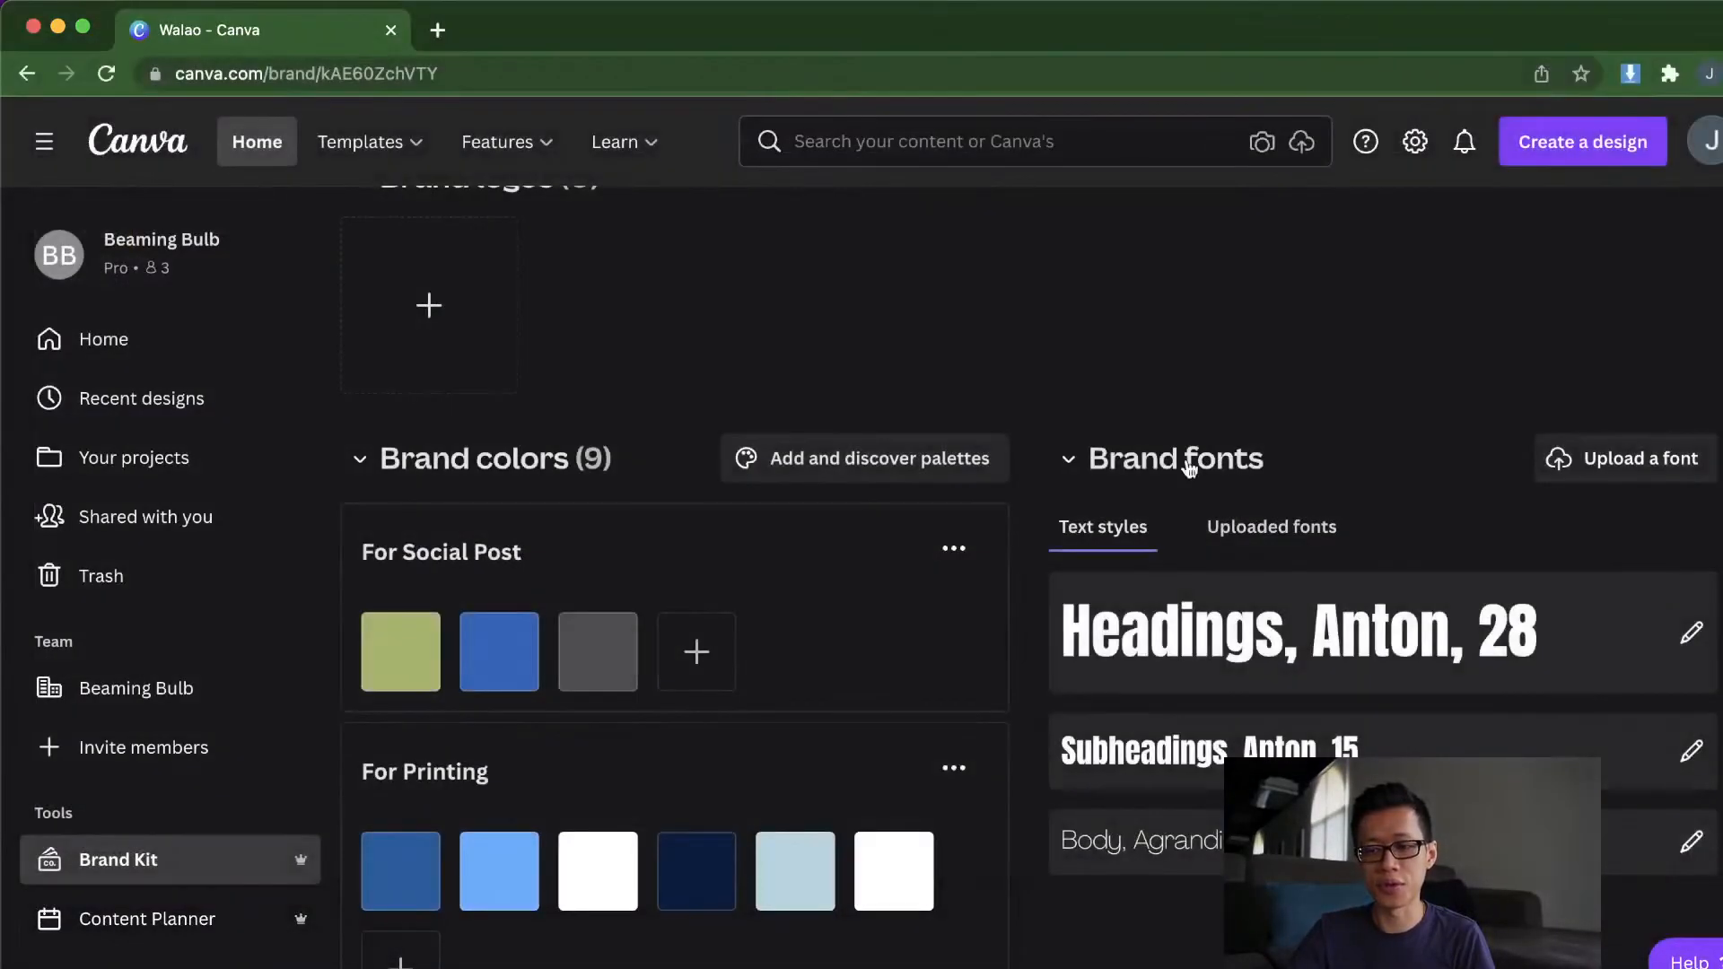
pyautogui.click(1690, 634)
pyautogui.click(1380, 512)
pyautogui.scroll(-10, 1382, 718)
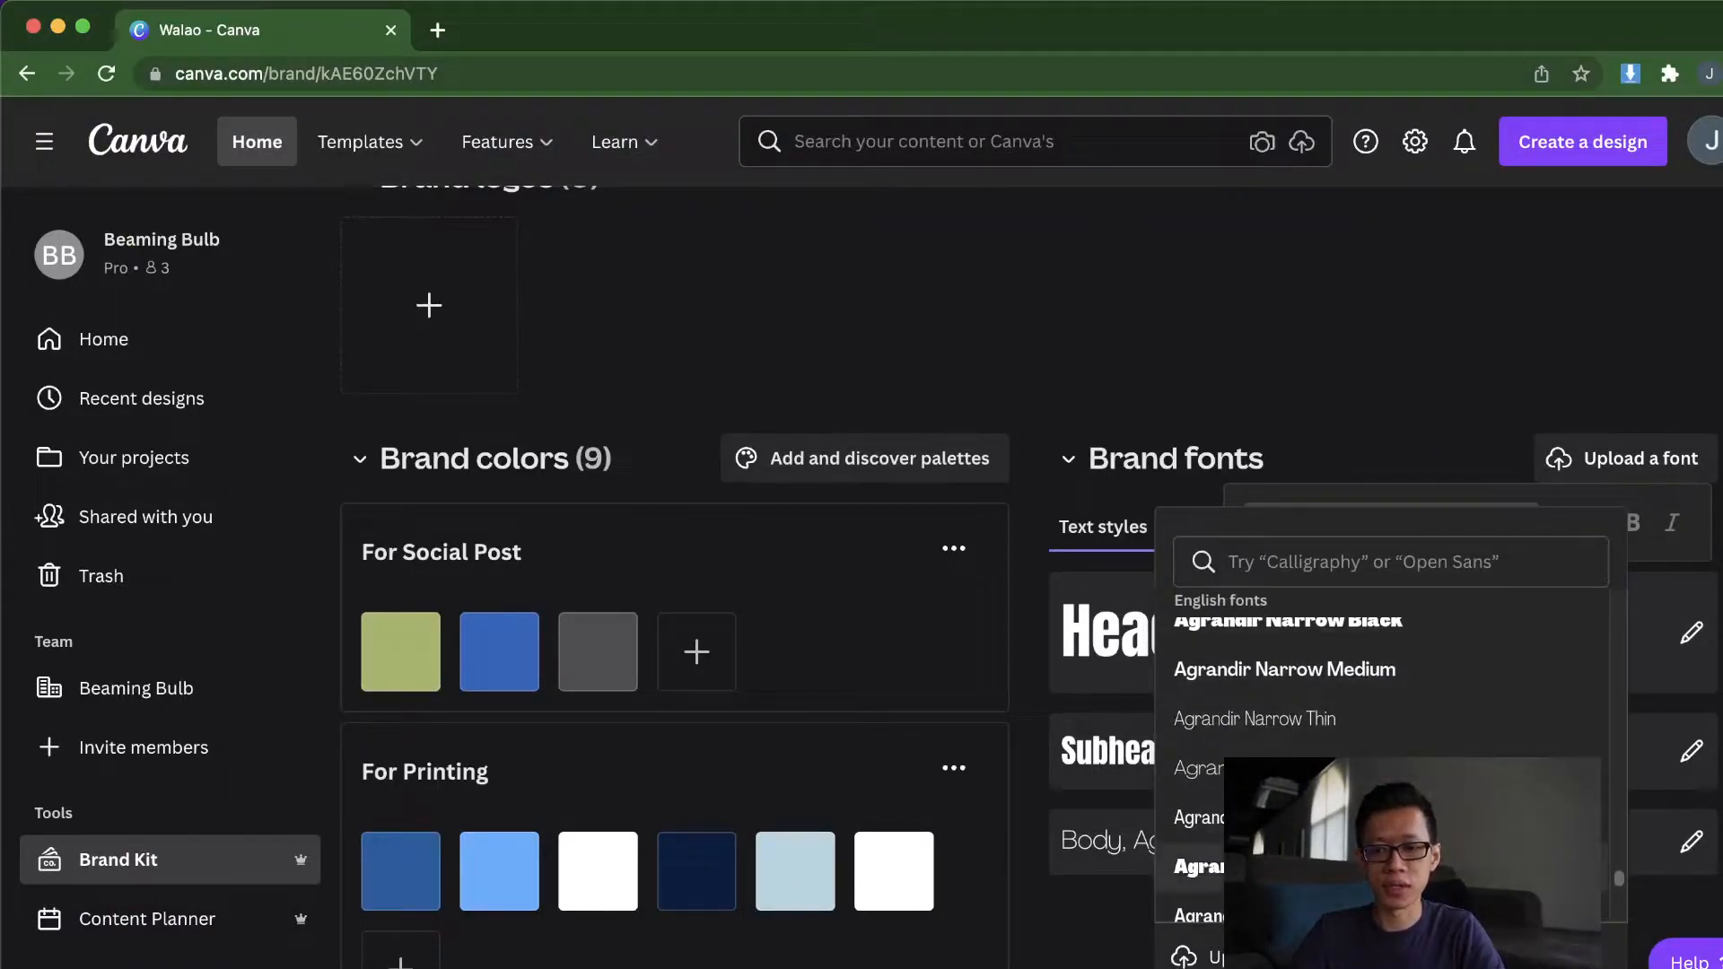
pyautogui.click(1335, 376)
# Step: Create a blank Instagram Post design from the home page and apply the "Happy International Women's Day" template
pyautogui.scroll(1, 1303, 363)
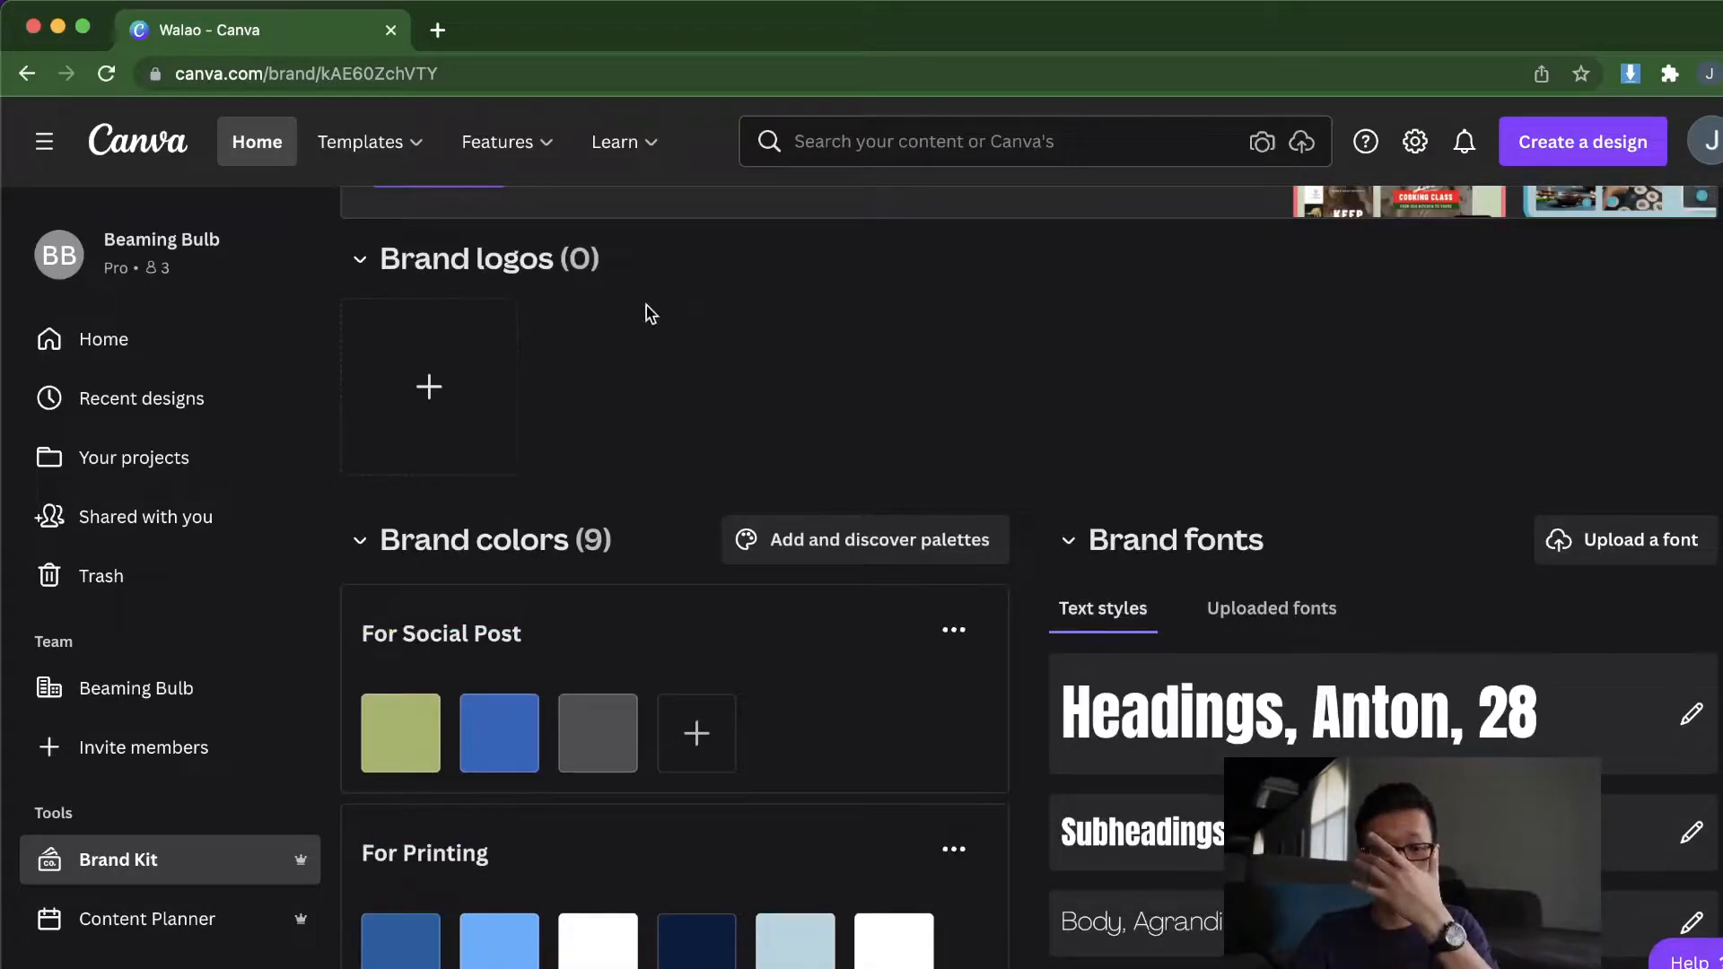
pyautogui.scroll(5, 680, 311)
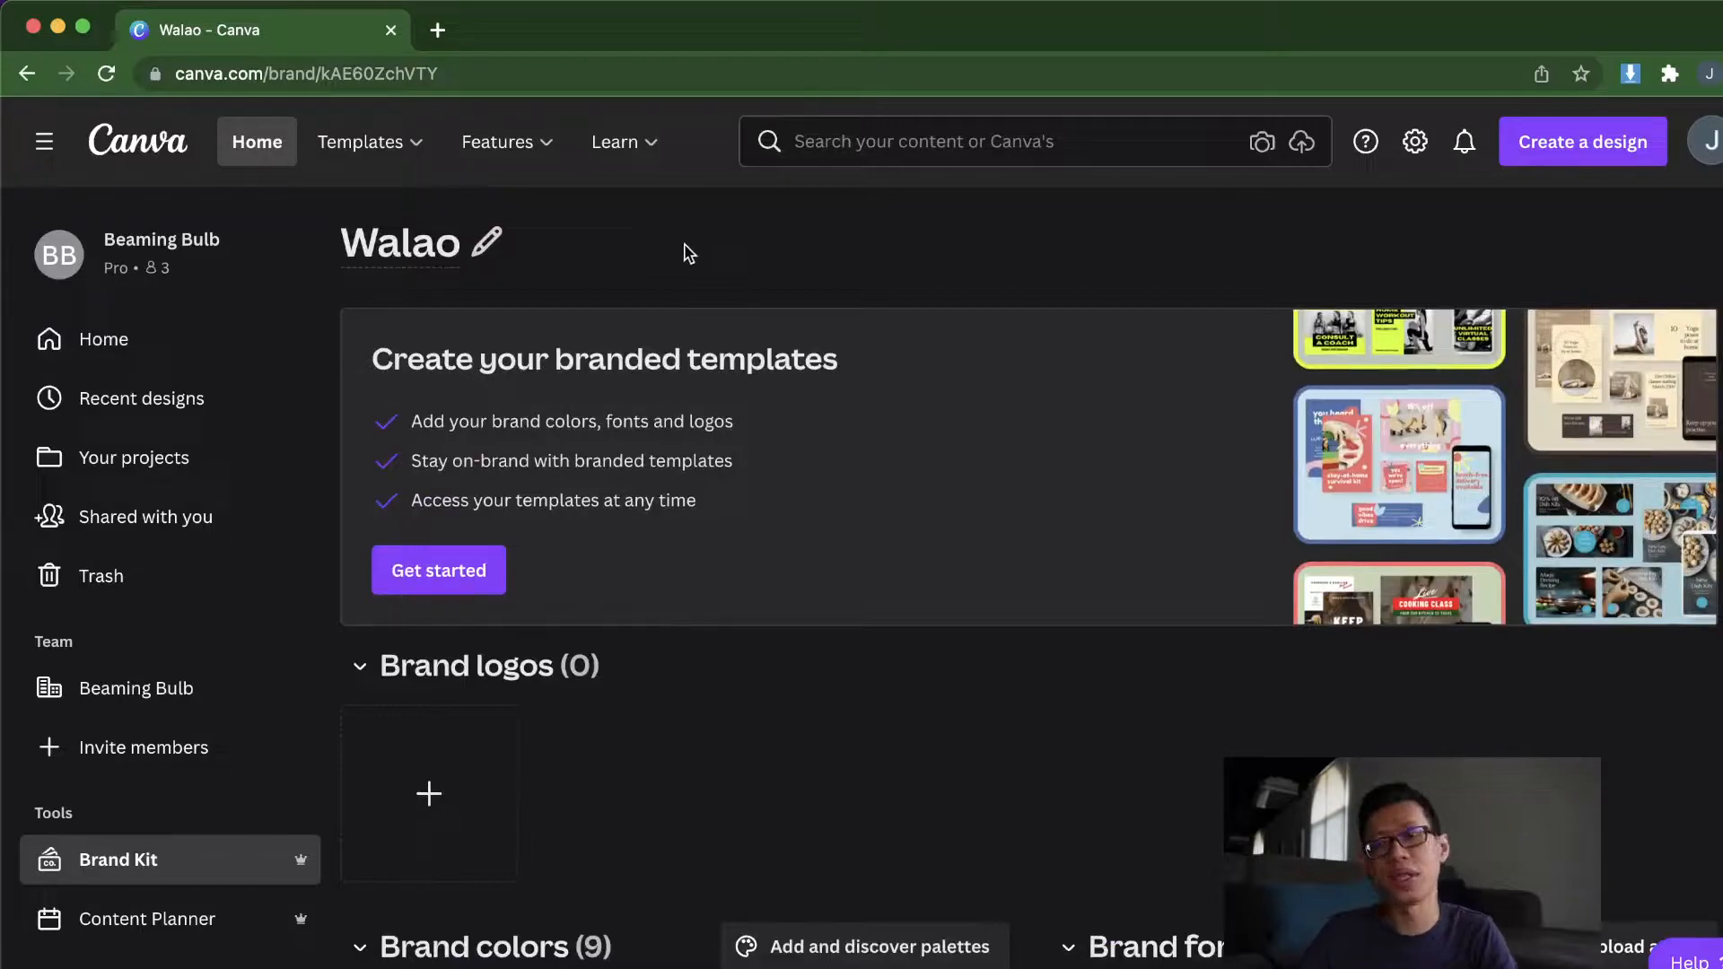
pyautogui.click(252, 349)
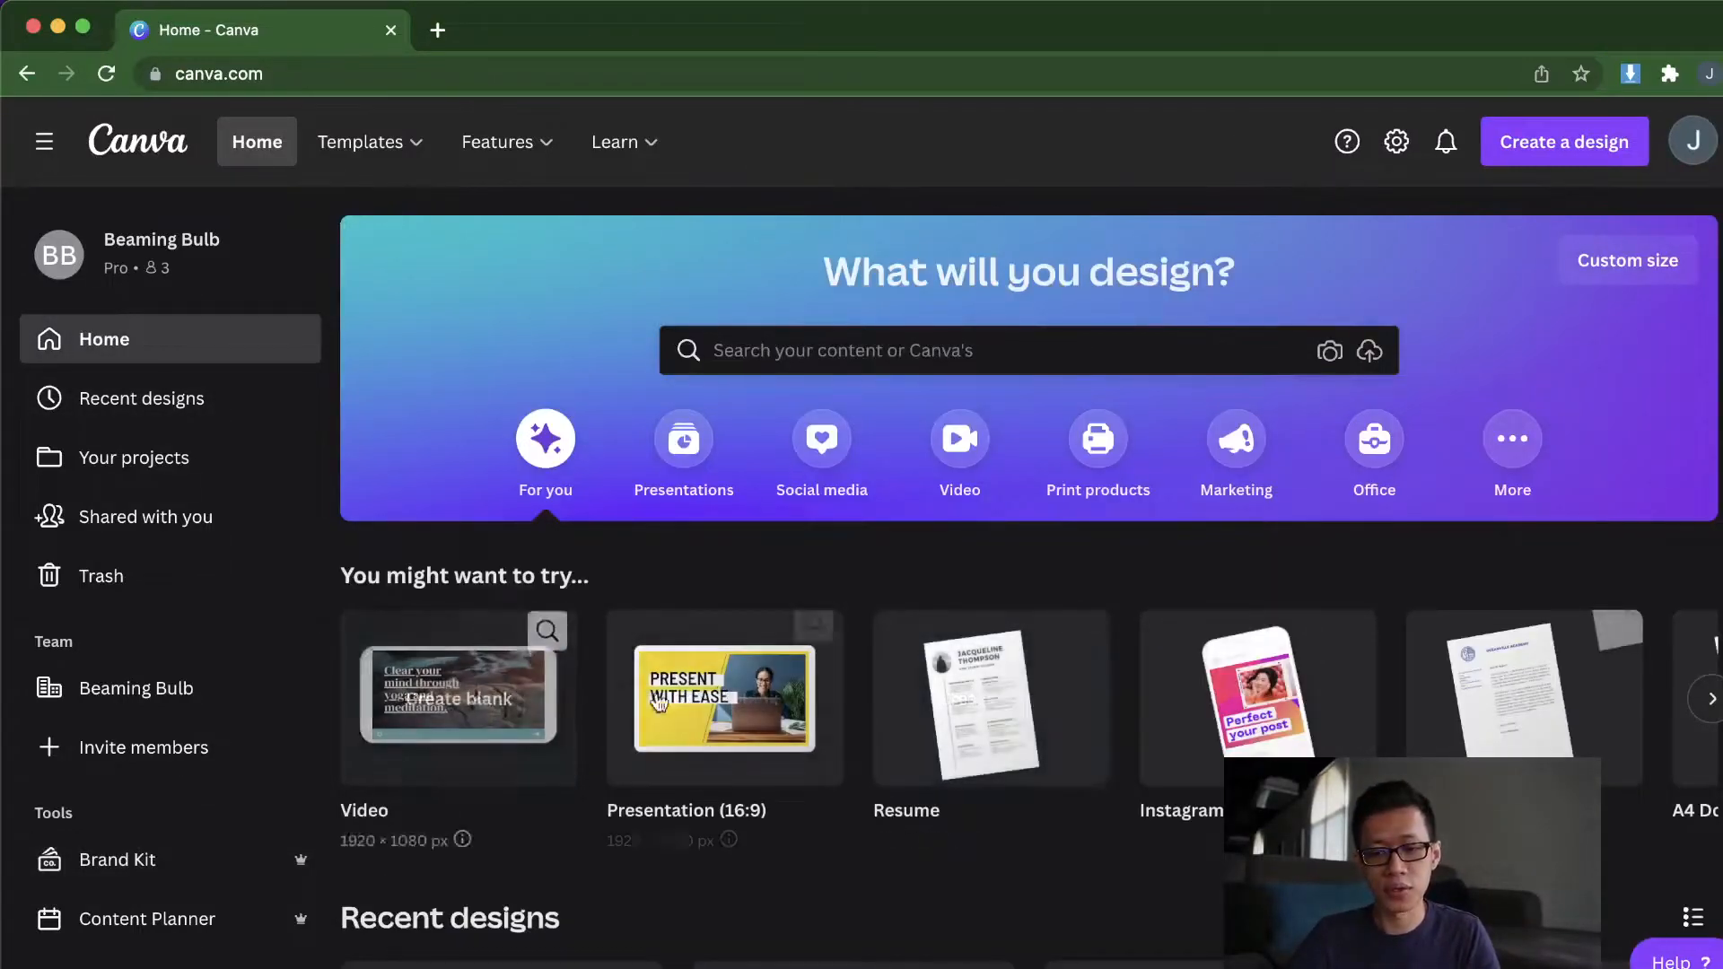
pyautogui.click(1261, 702)
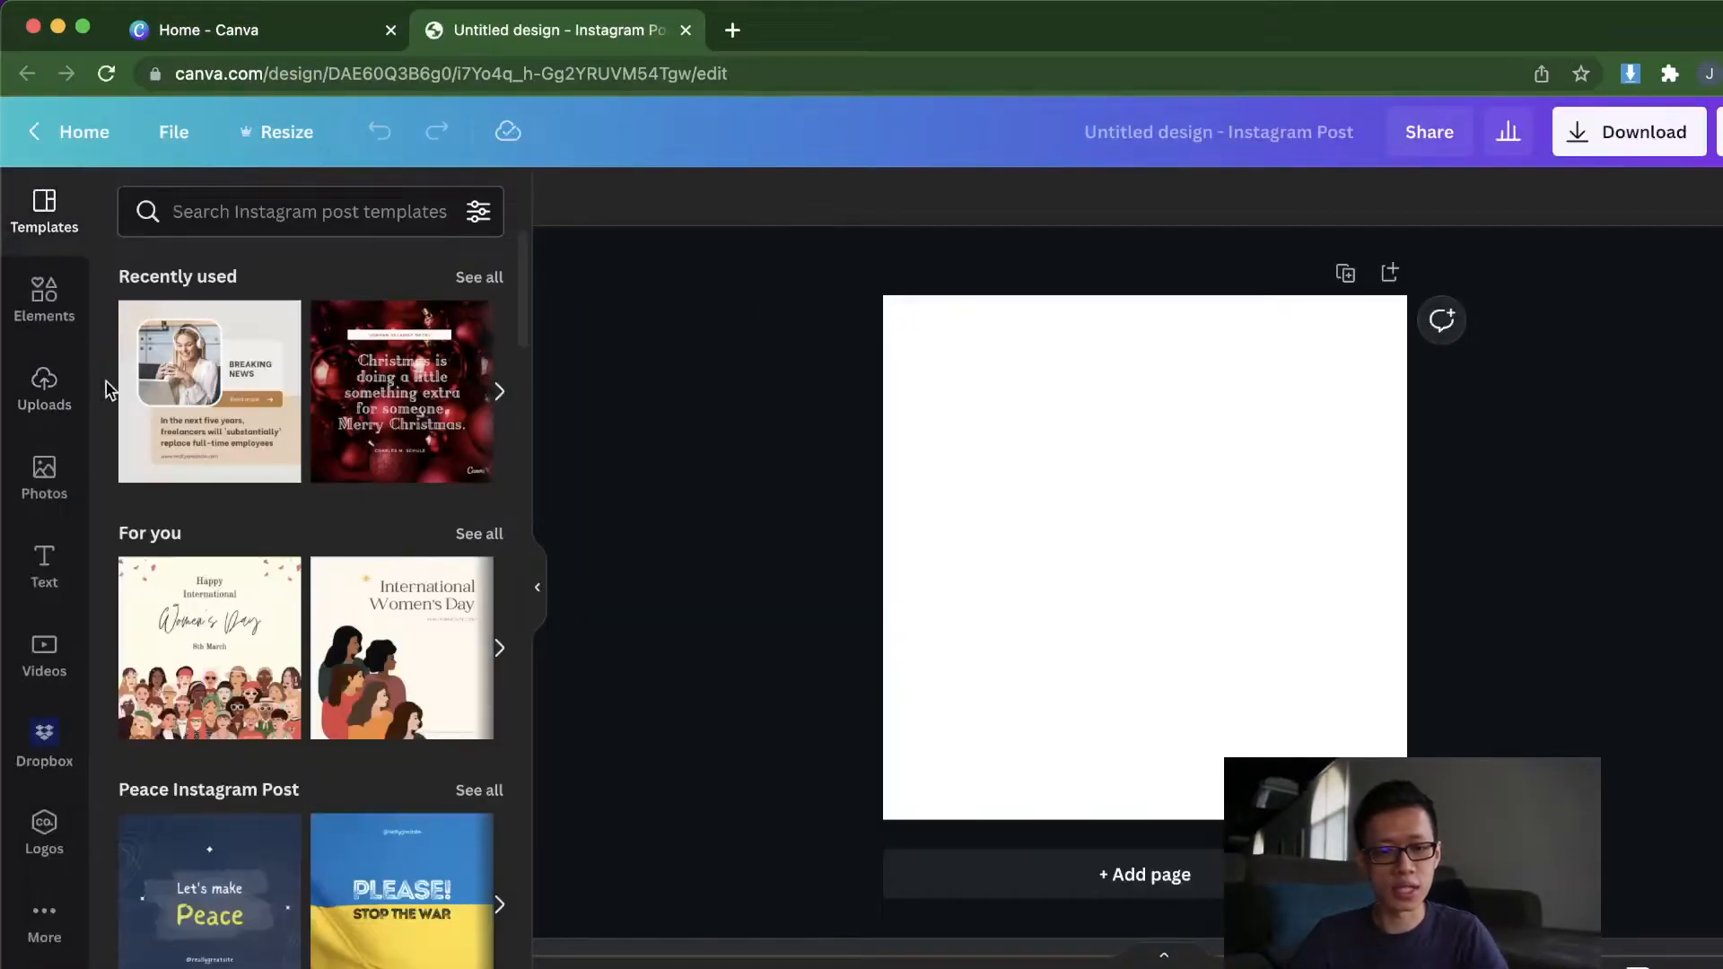
pyautogui.click(238, 658)
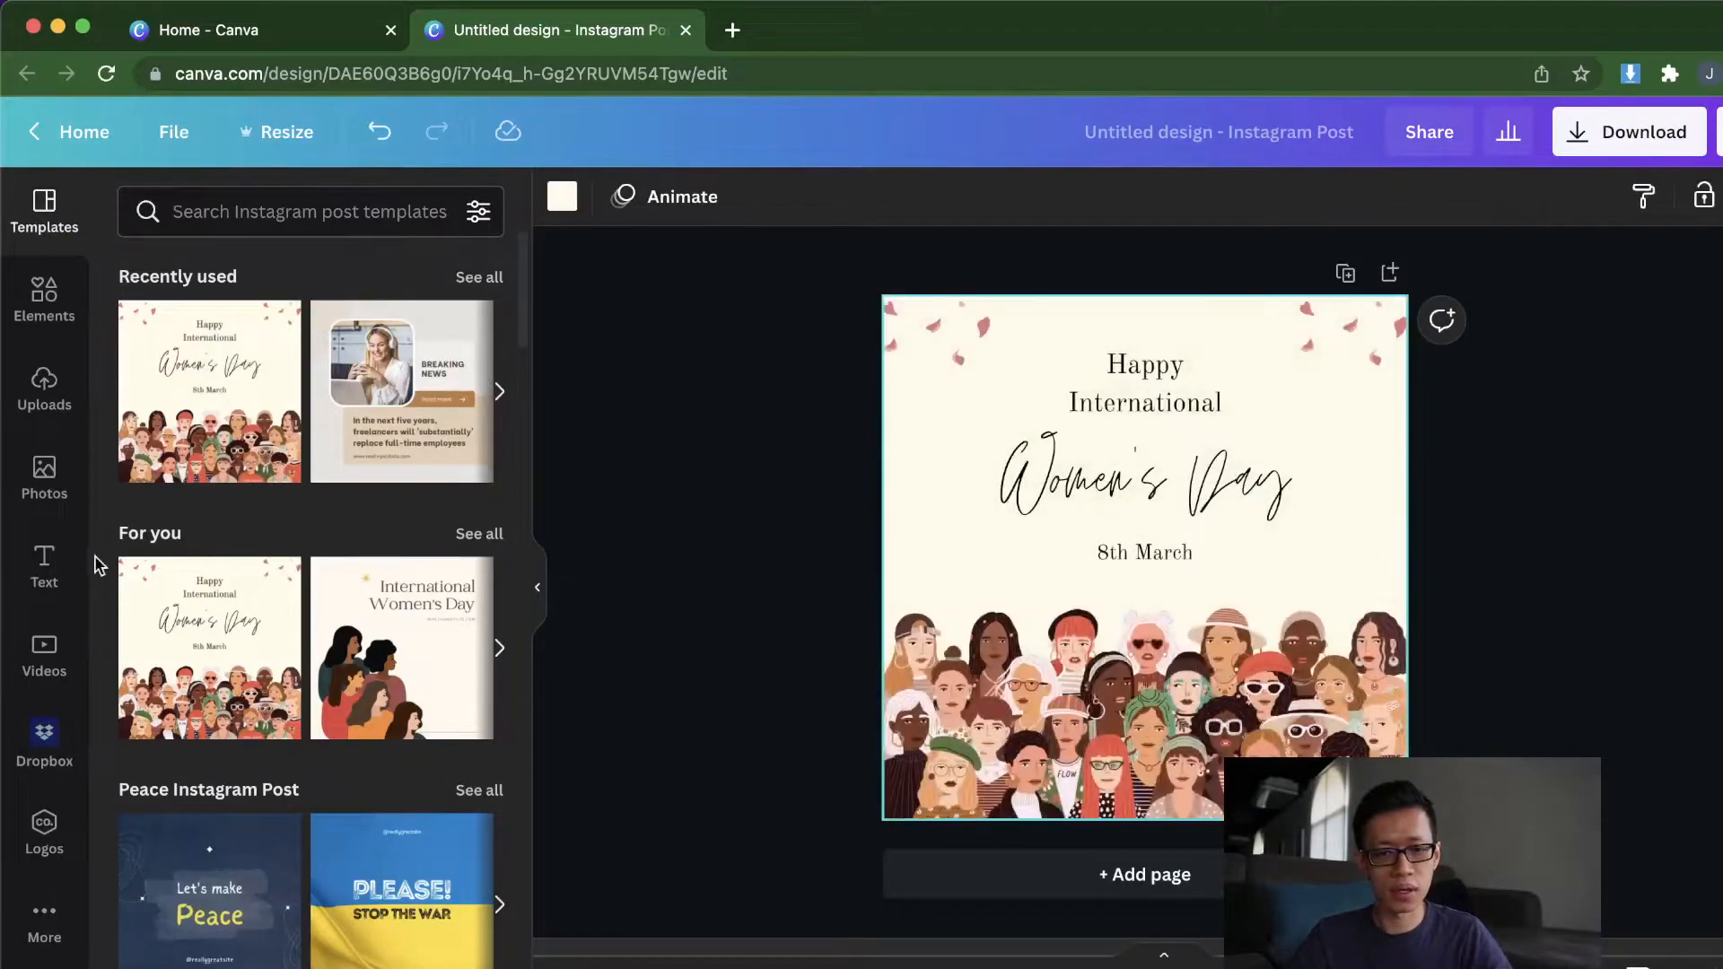
# Step: Switch the brand kit used for the design's text styles to "Walao"
pyautogui.click(67, 561)
pyautogui.click(270, 267)
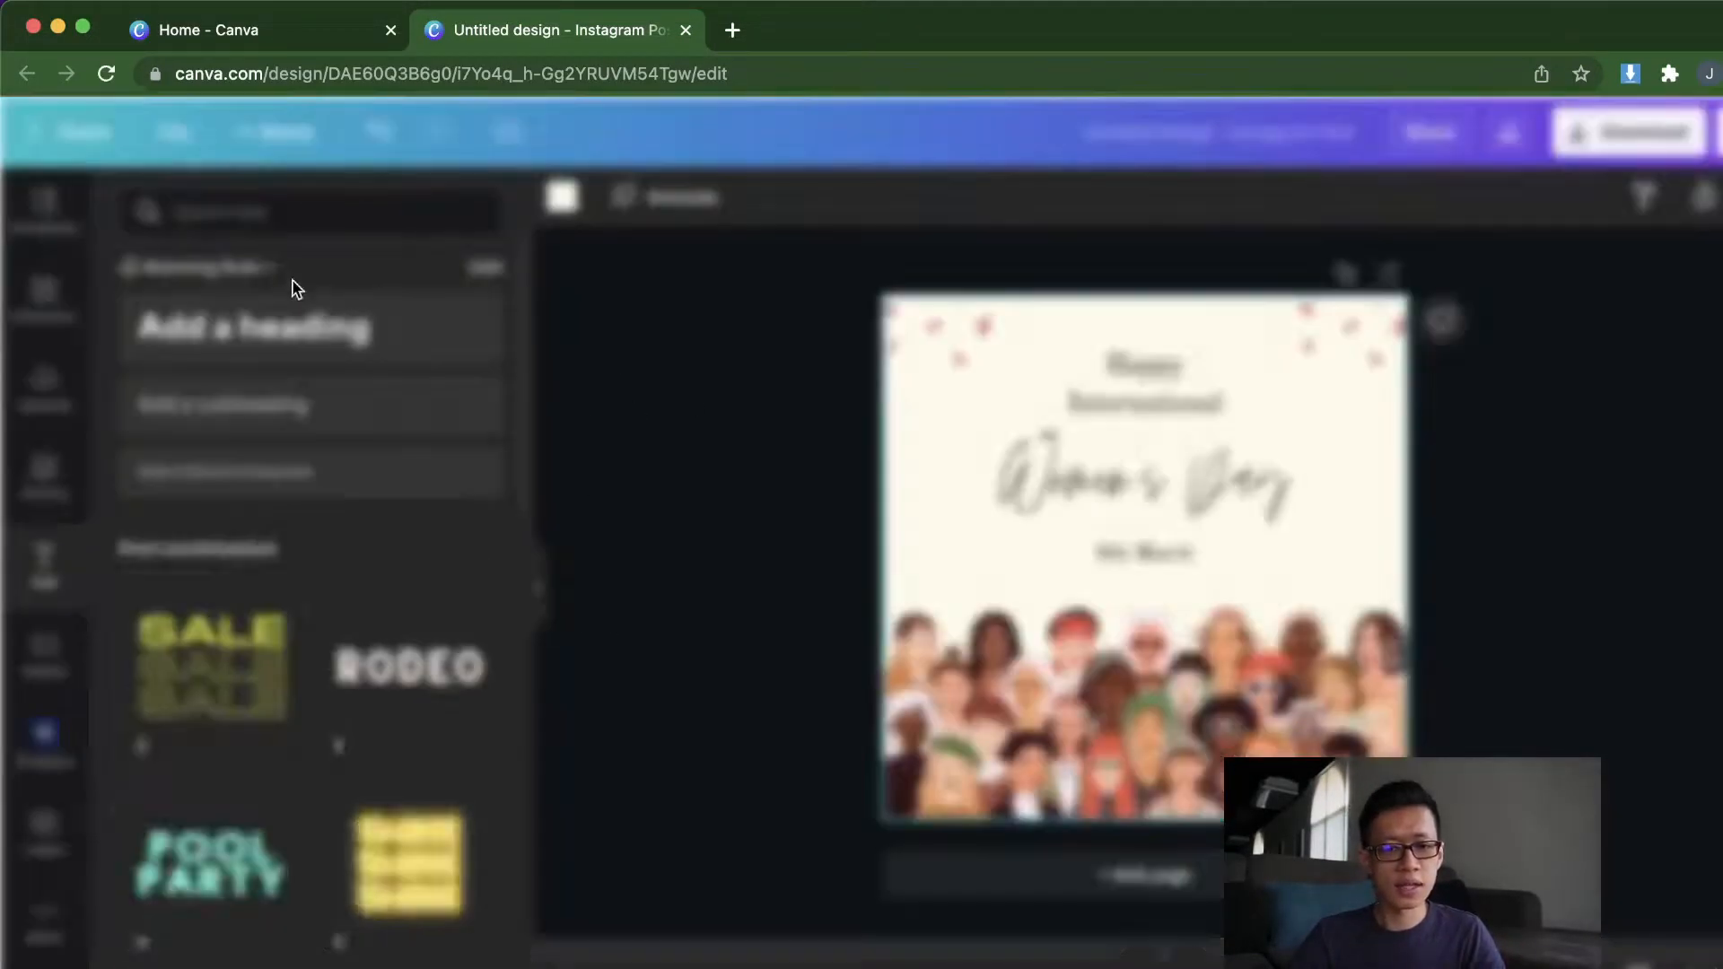
pyautogui.click(750, 718)
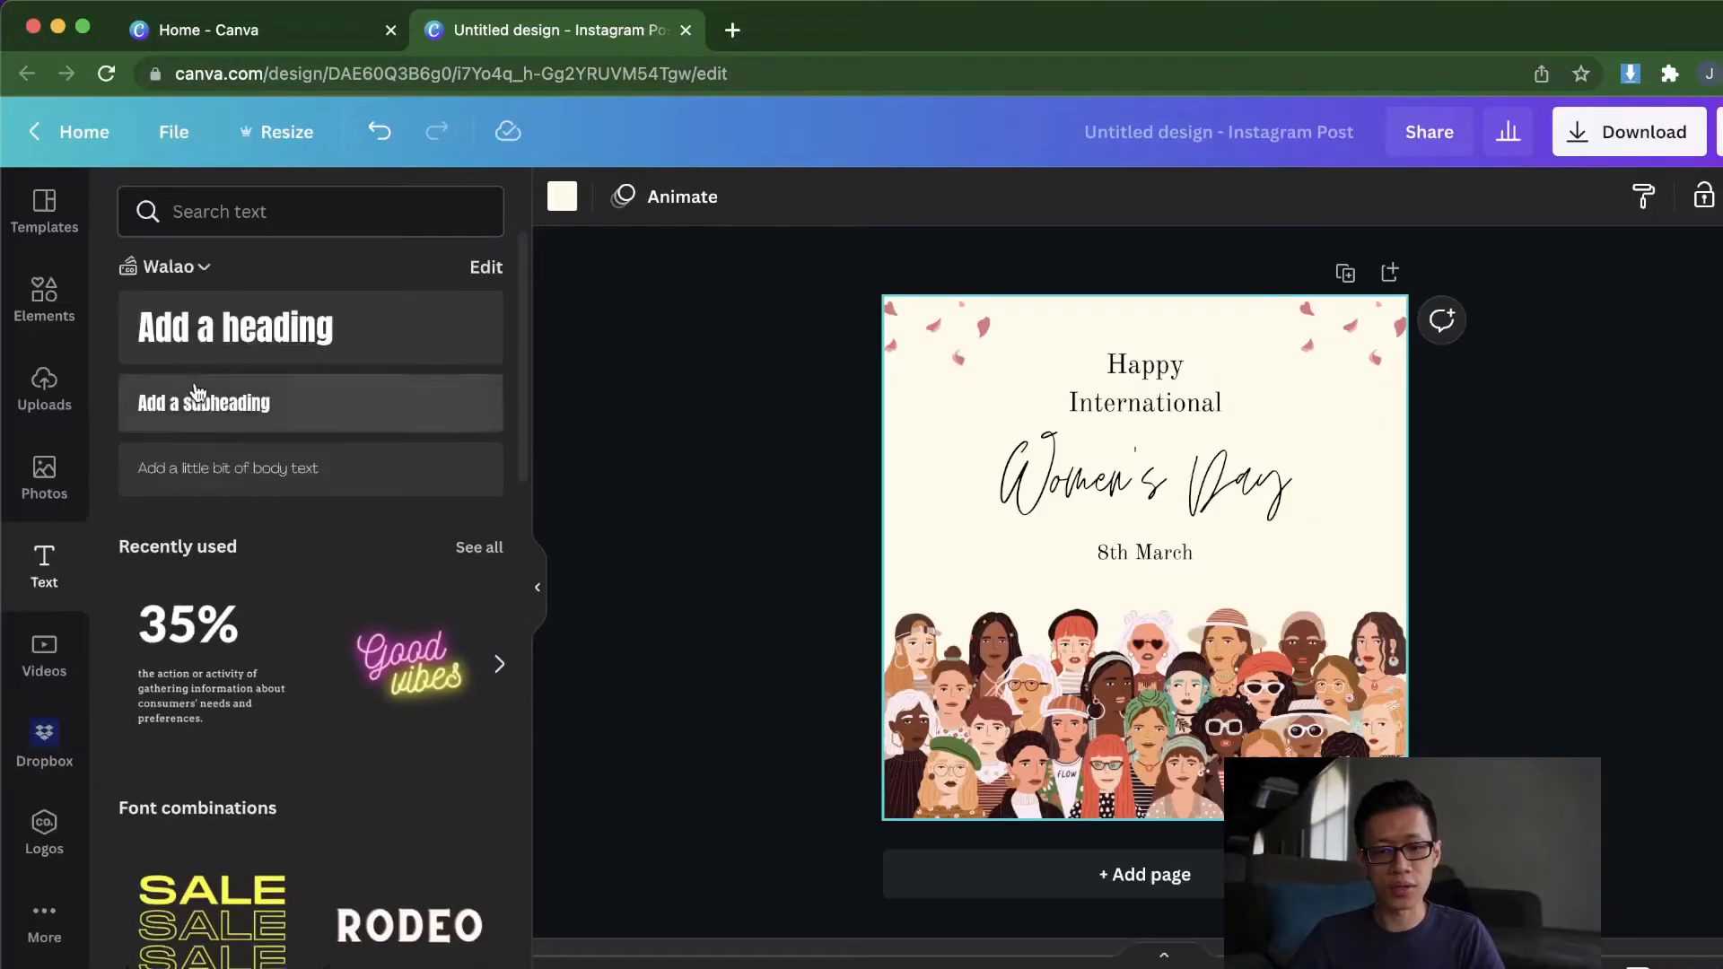
# Step: Add a brand heading reading "dfsdfdslkjsdlkfjl" above the end of "Women's Day" and place a brand subheading directly beneath it
pyautogui.click(364, 337)
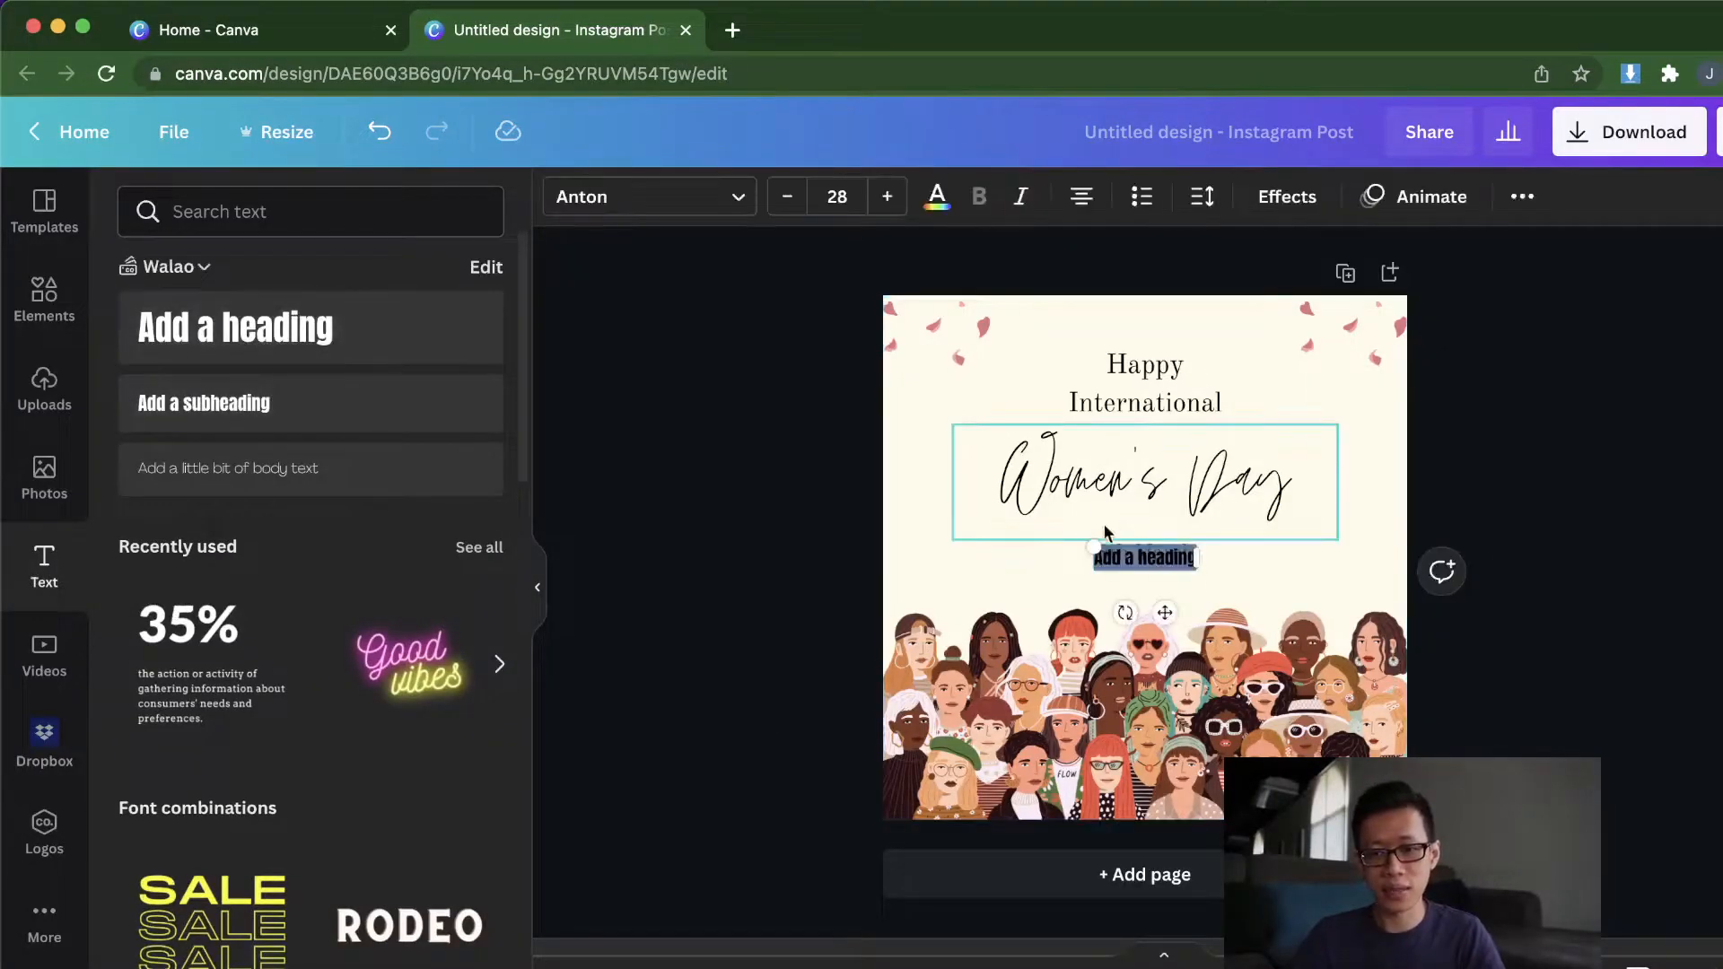
pyautogui.write('dfsdfdsfkjsdlkfjl')
pyautogui.click(1268, 563)
pyautogui.click(1168, 561)
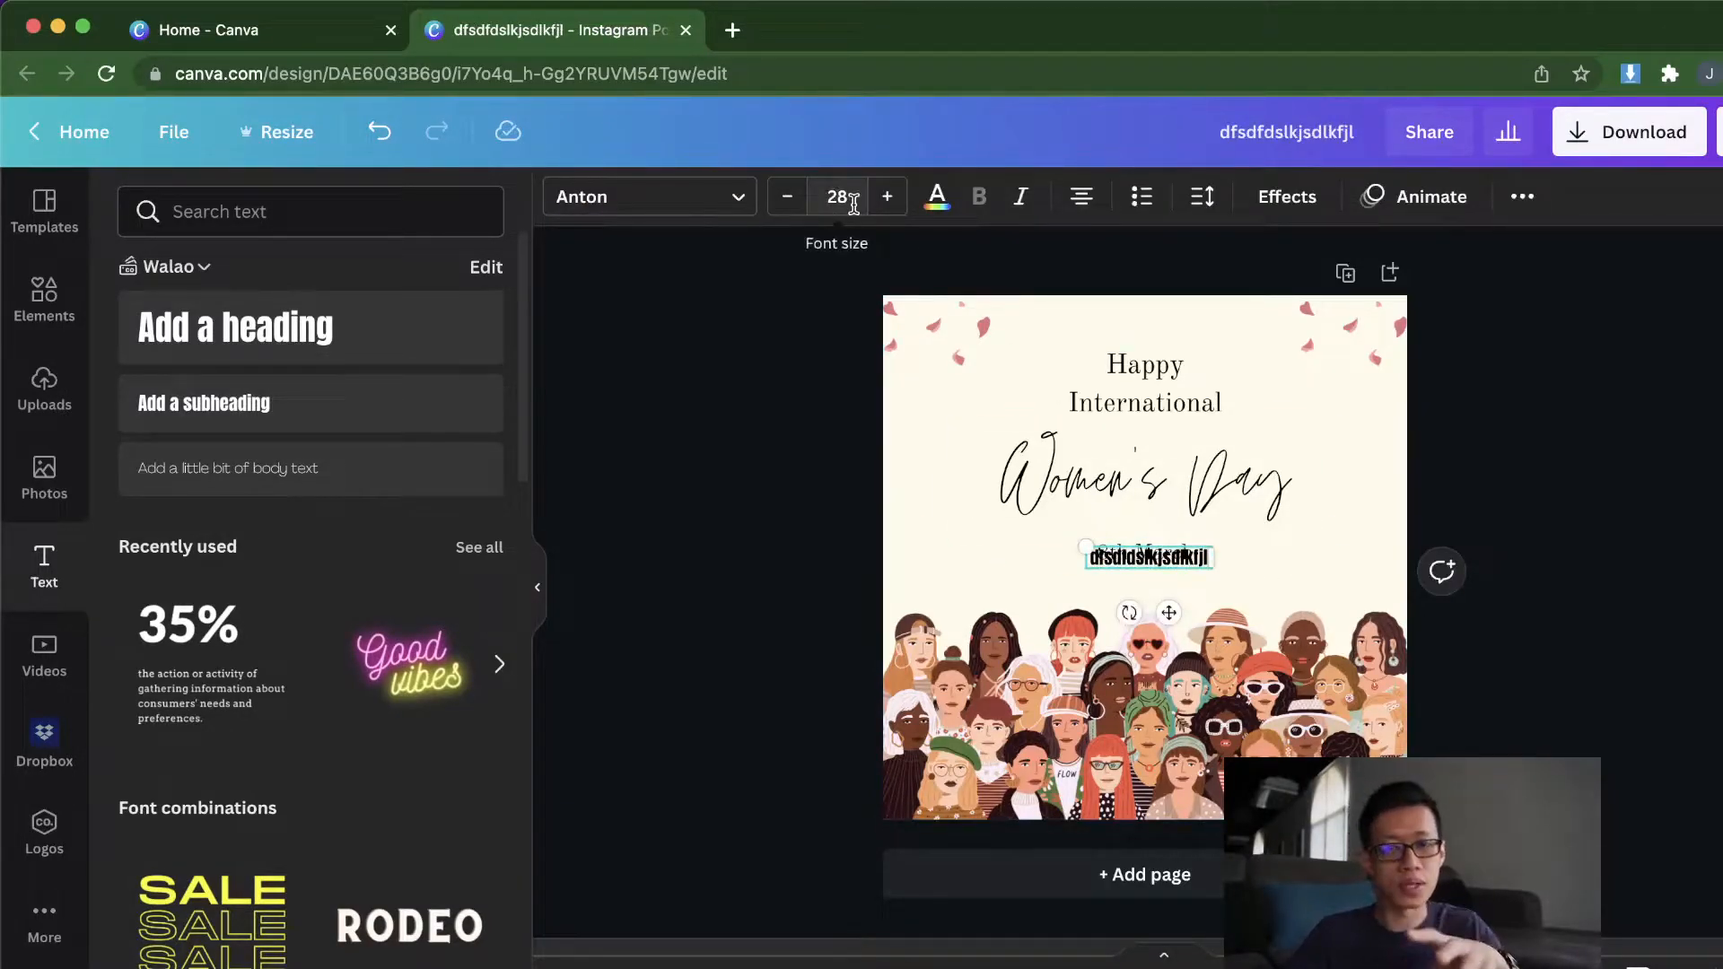
pyautogui.moveTo(1194, 570); pyautogui.dragTo(1357, 441)
pyautogui.moveTo(324, 406); pyautogui.dragTo(1370, 527)
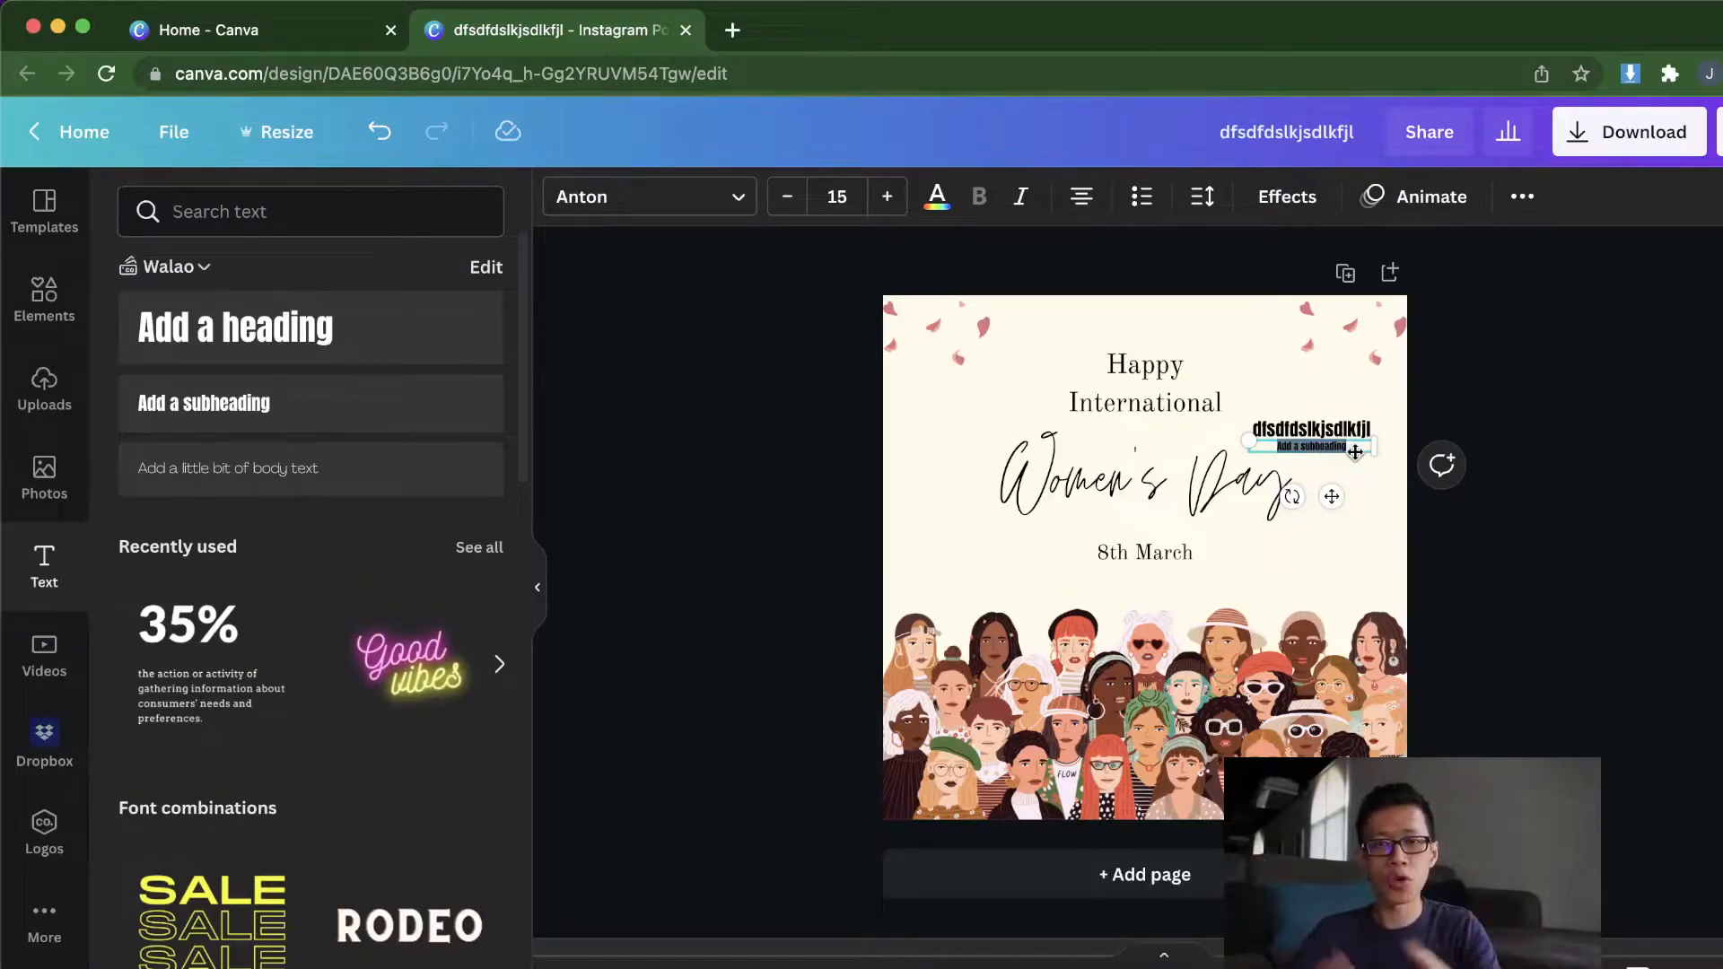
# Step: Set the Walao kit's heading style size to 46 from within the design and add a heading in that style
pyautogui.click(487, 269)
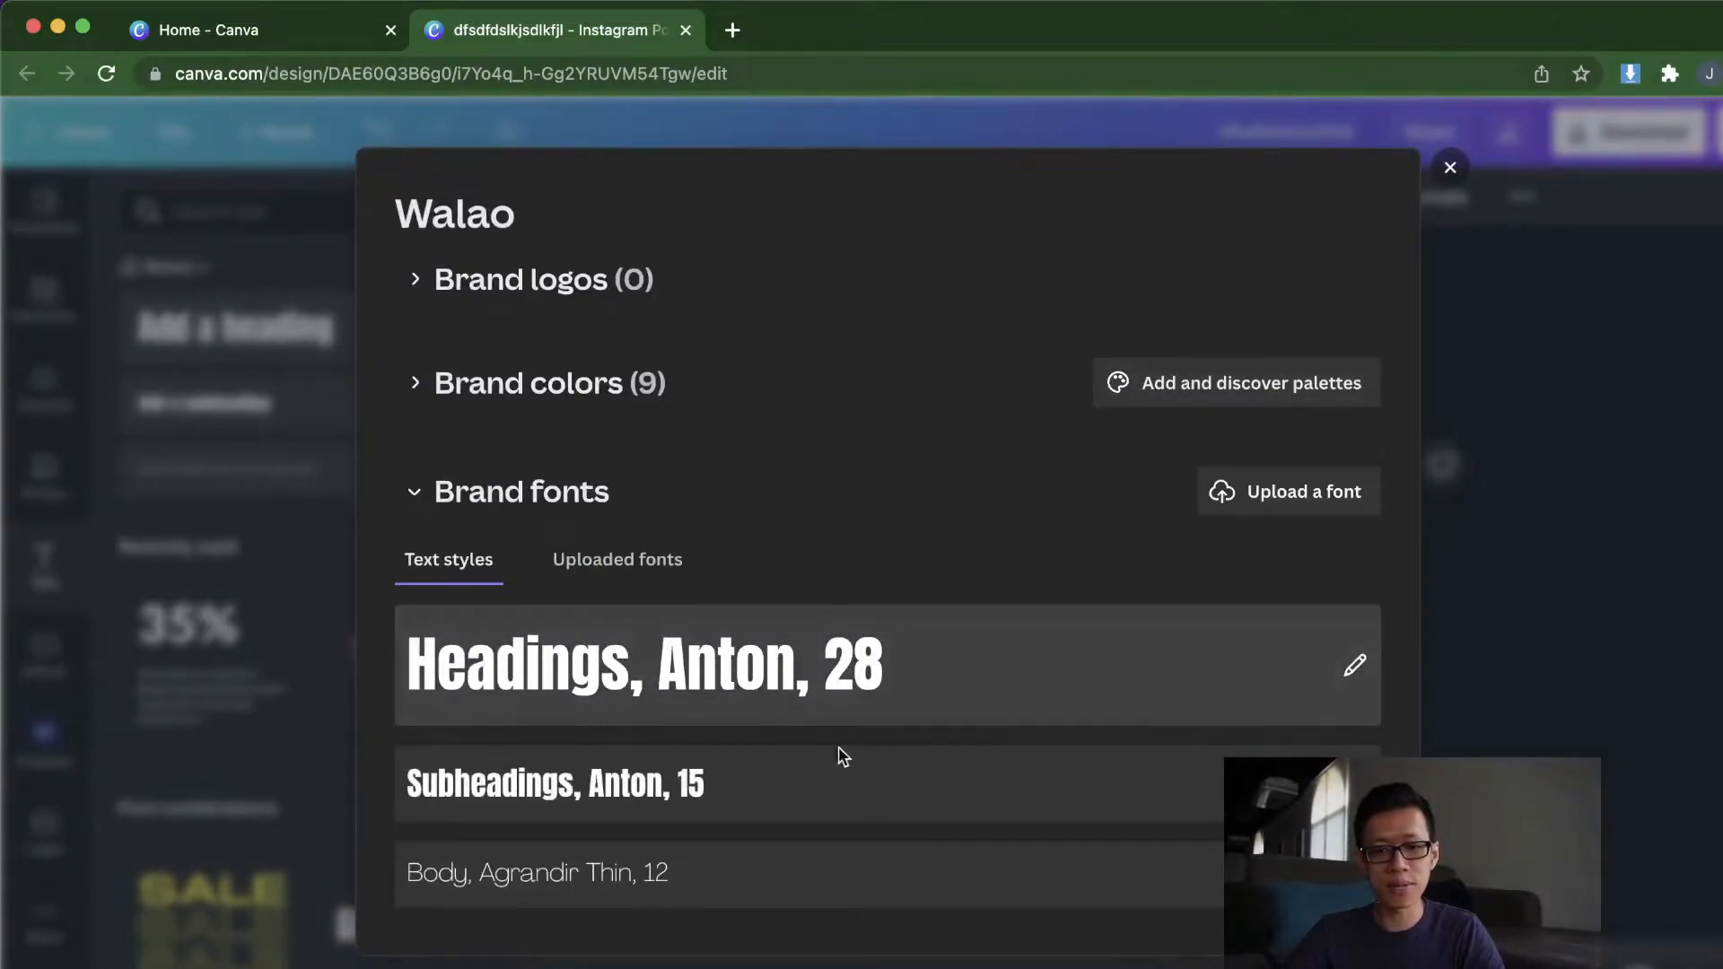
pyautogui.click(1354, 665)
pyautogui.click(1249, 557)
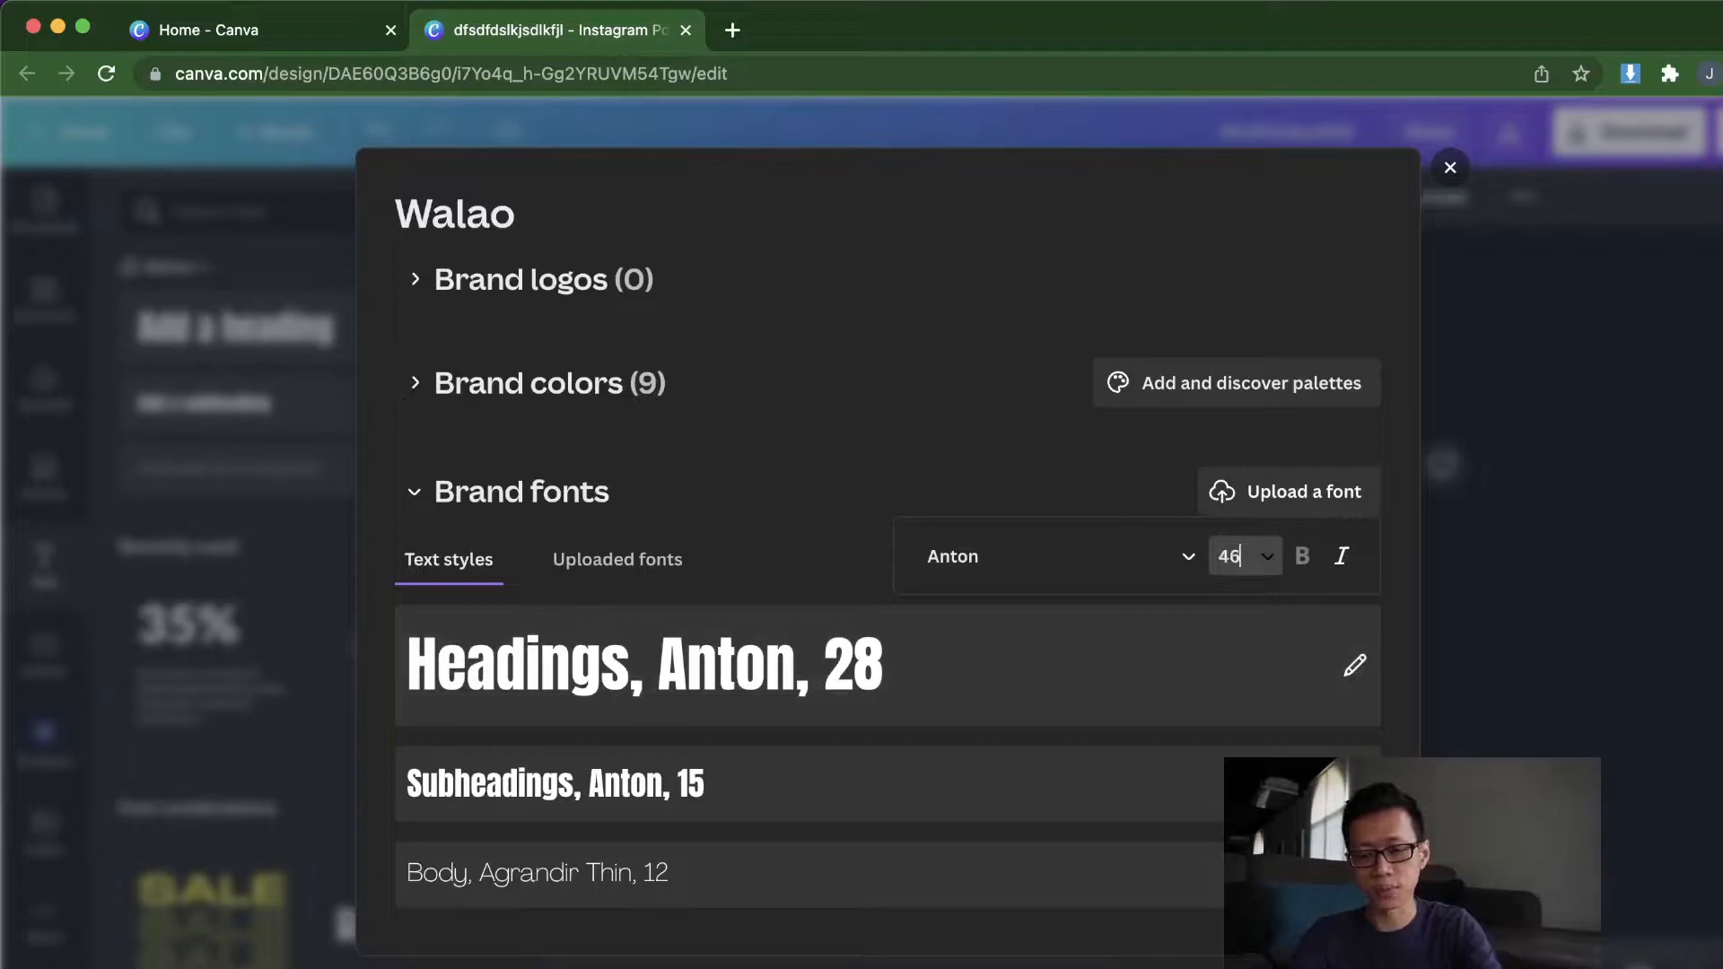
pyautogui.write('46')
pyautogui.press('Return')
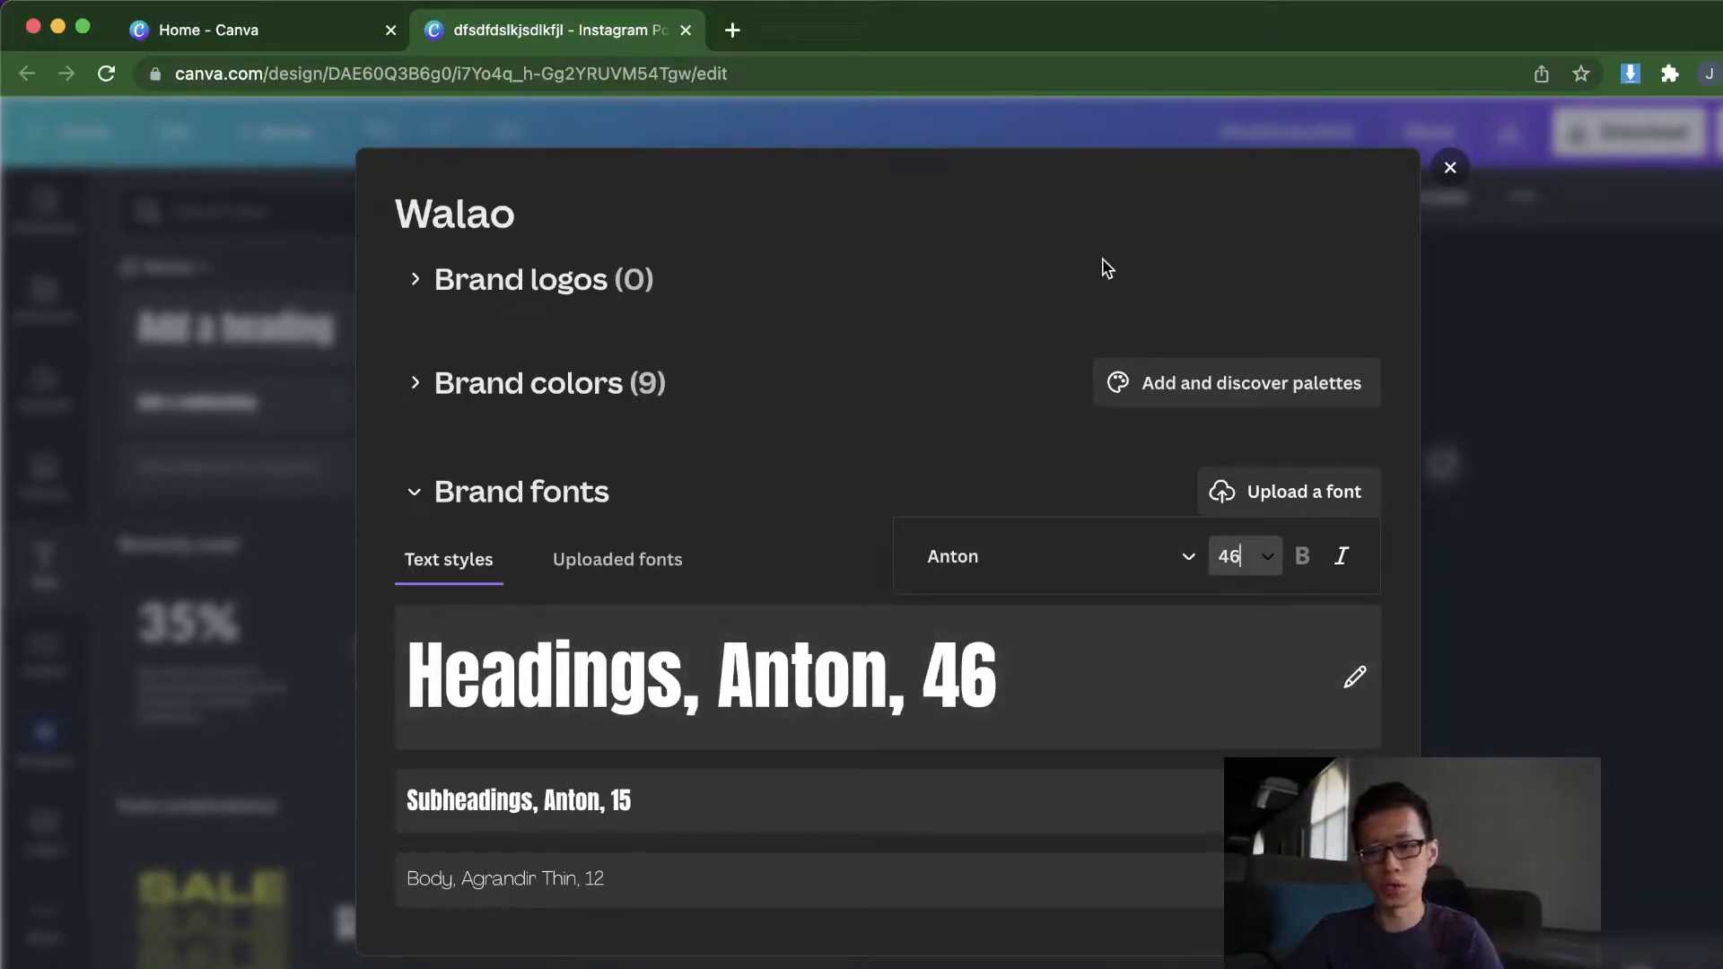
pyautogui.click(1150, 281)
pyautogui.click(1450, 167)
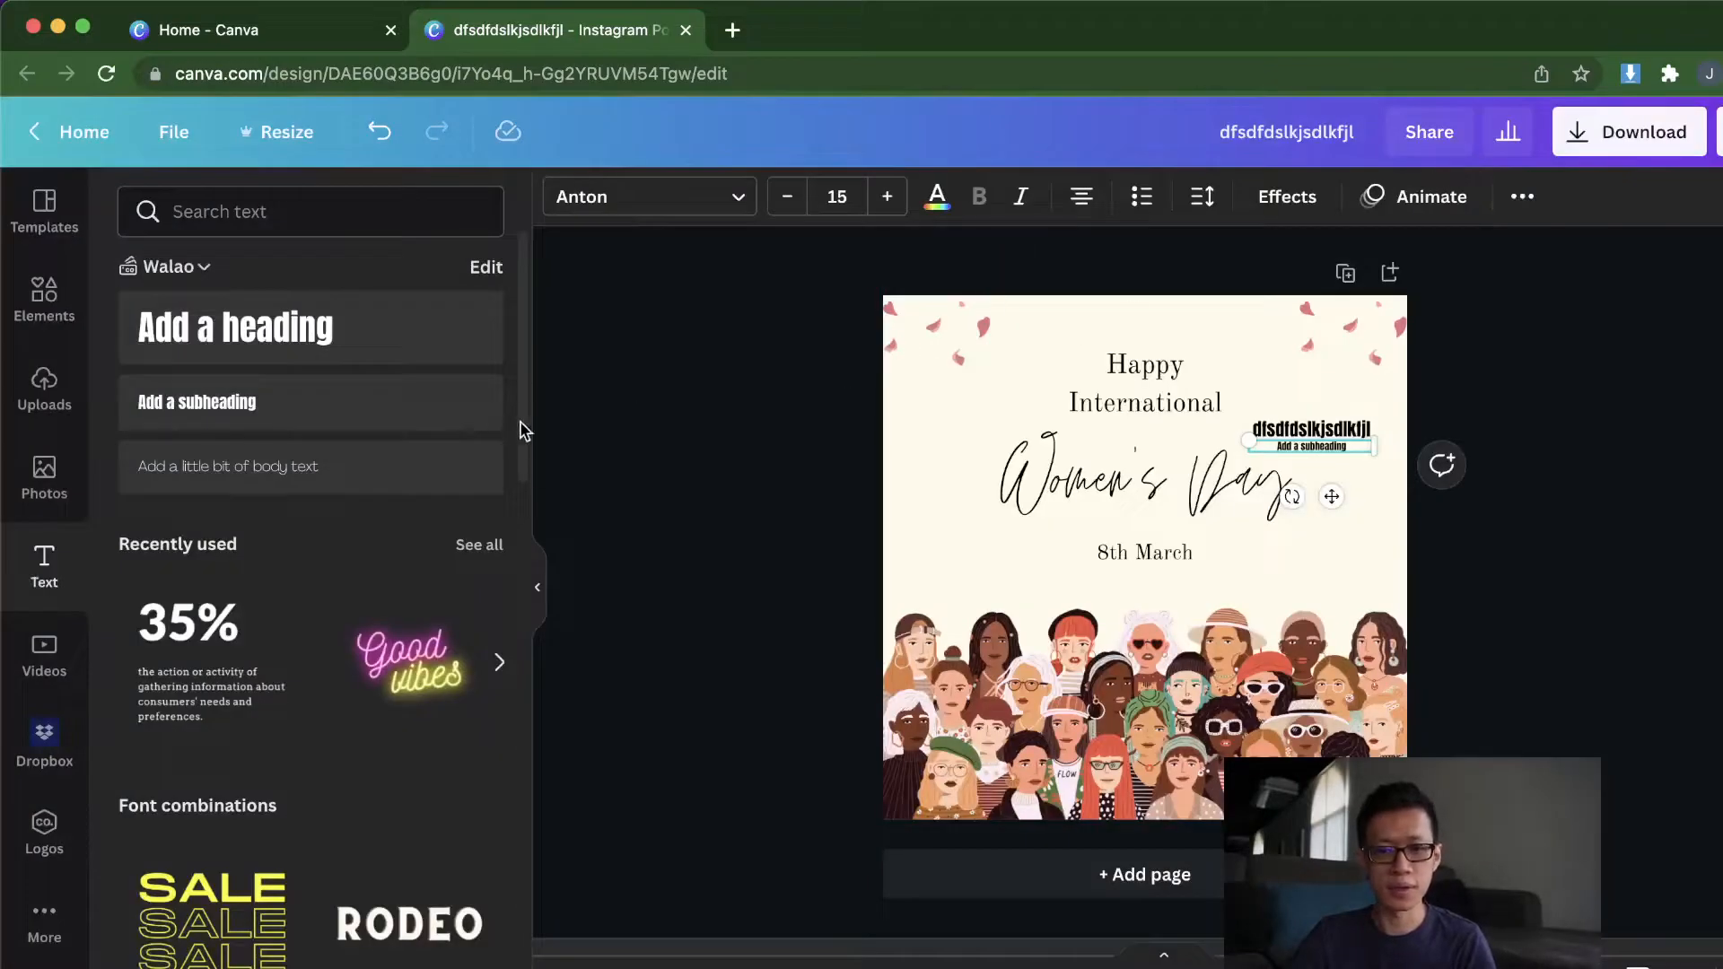
pyautogui.click(396, 342)
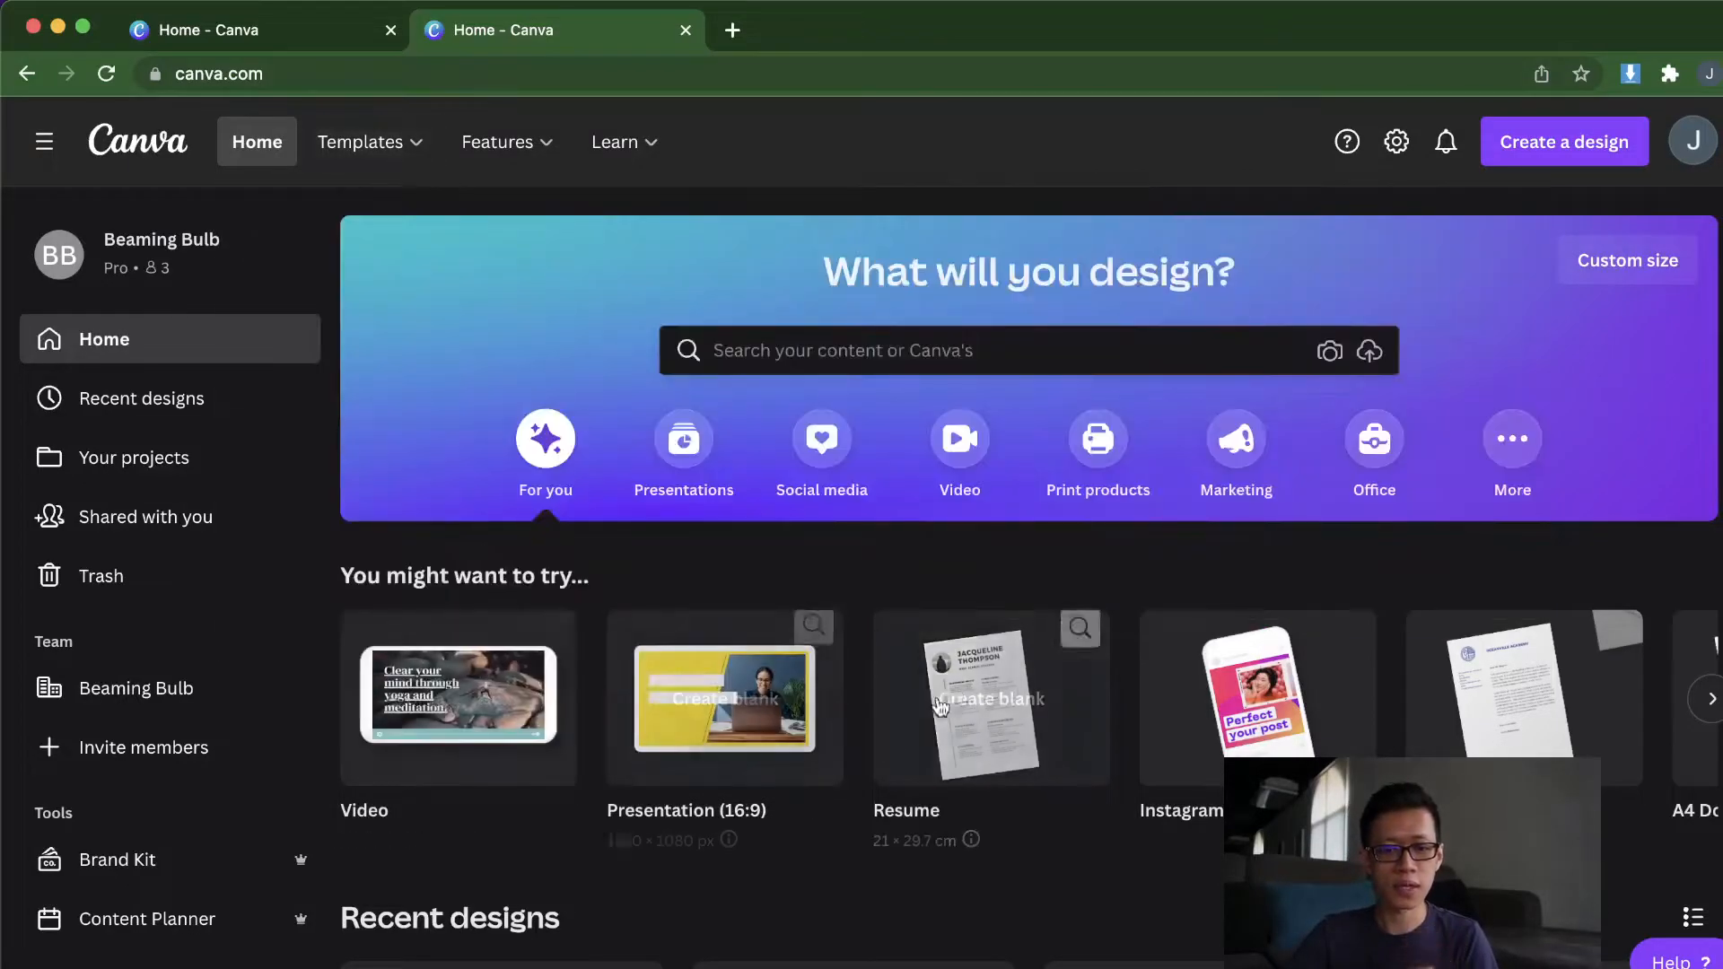
pyautogui.scroll(-1, 946, 626)
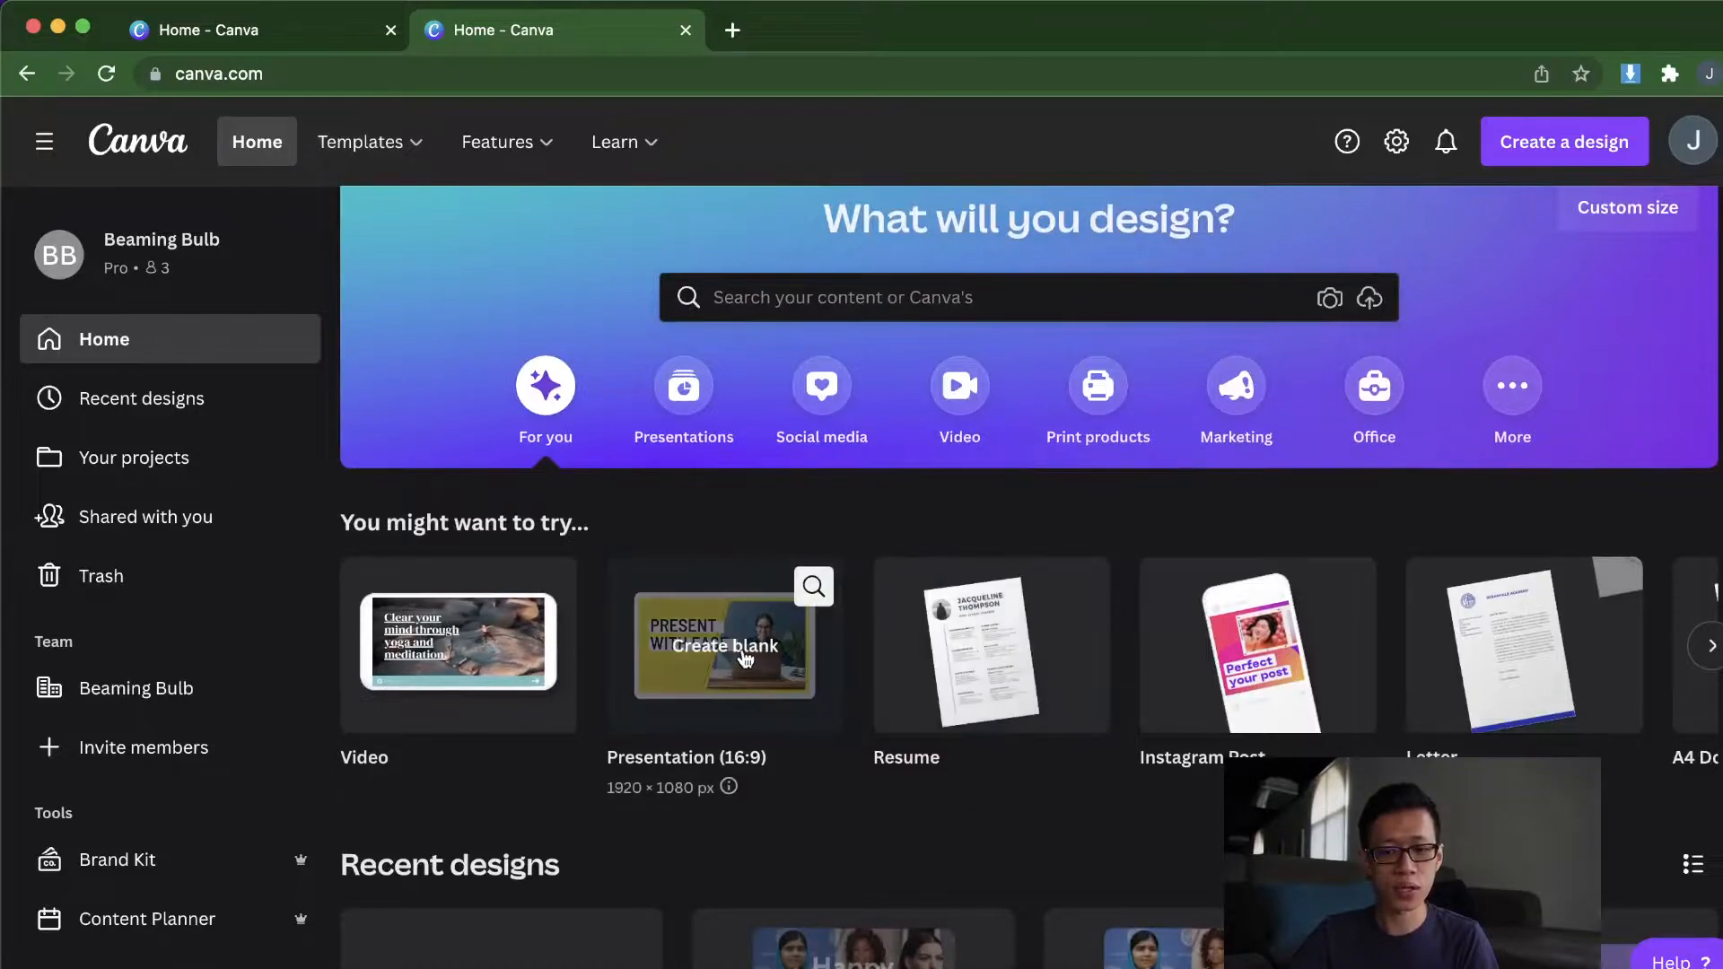
# Step: Create a blank Instagram Post design from the home page and check the measurement units offered for a custom resize
pyautogui.click(1298, 667)
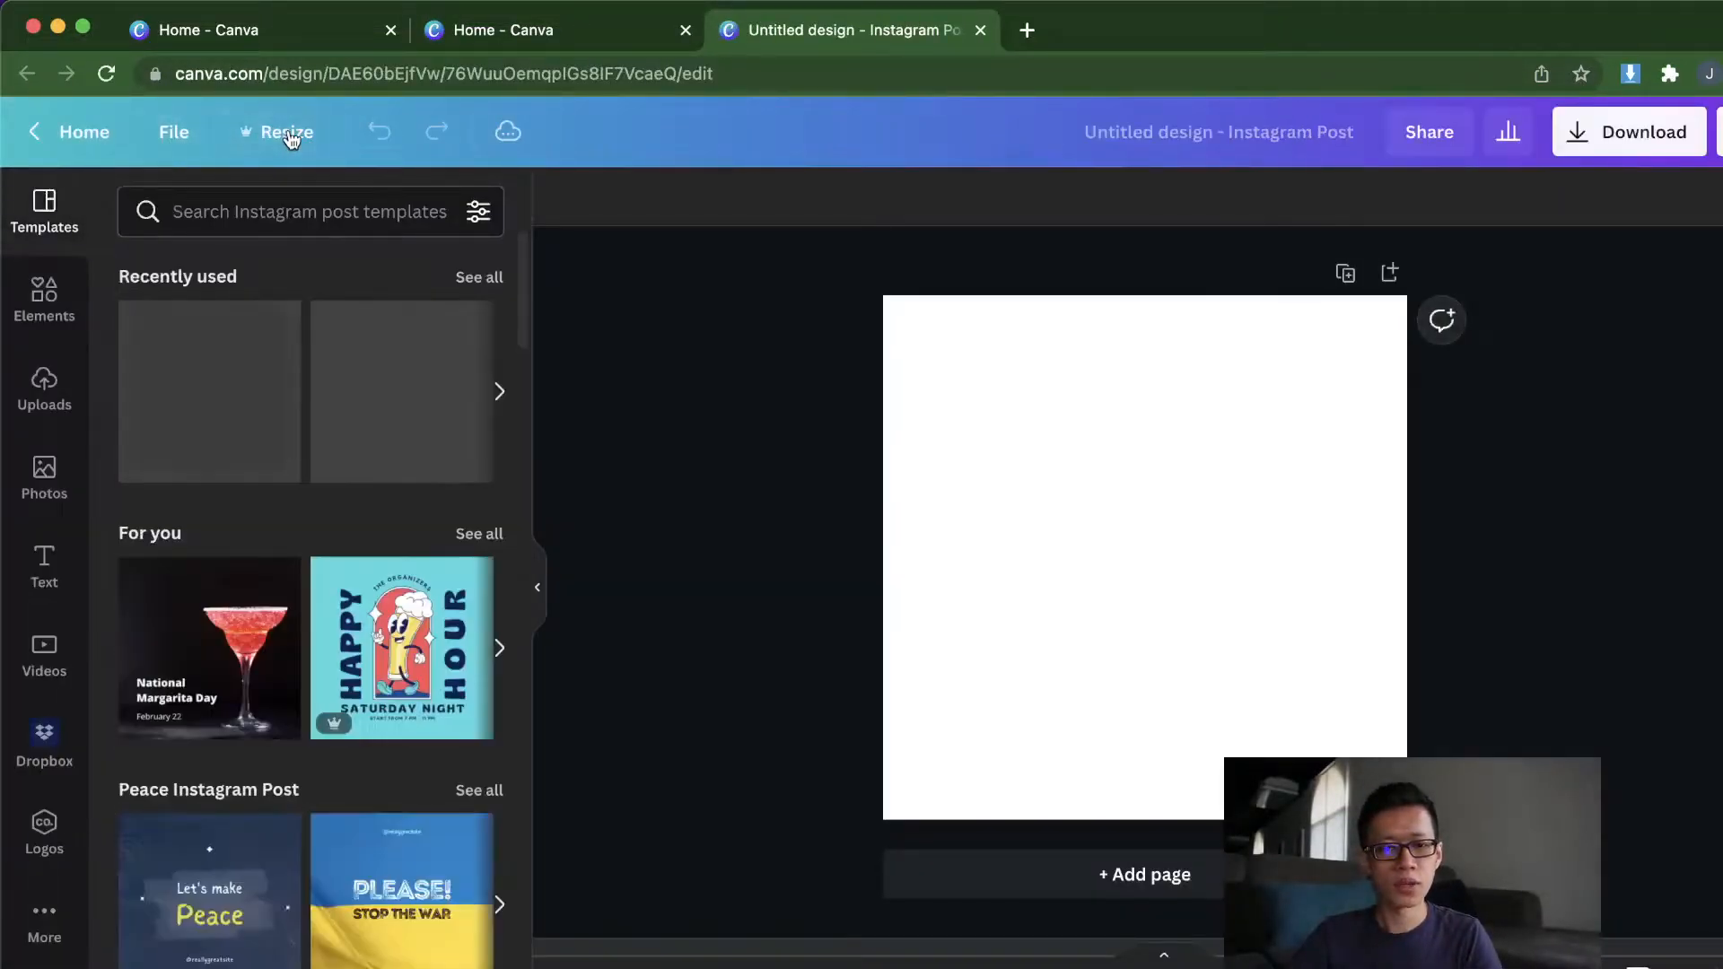
pyautogui.click(286, 133)
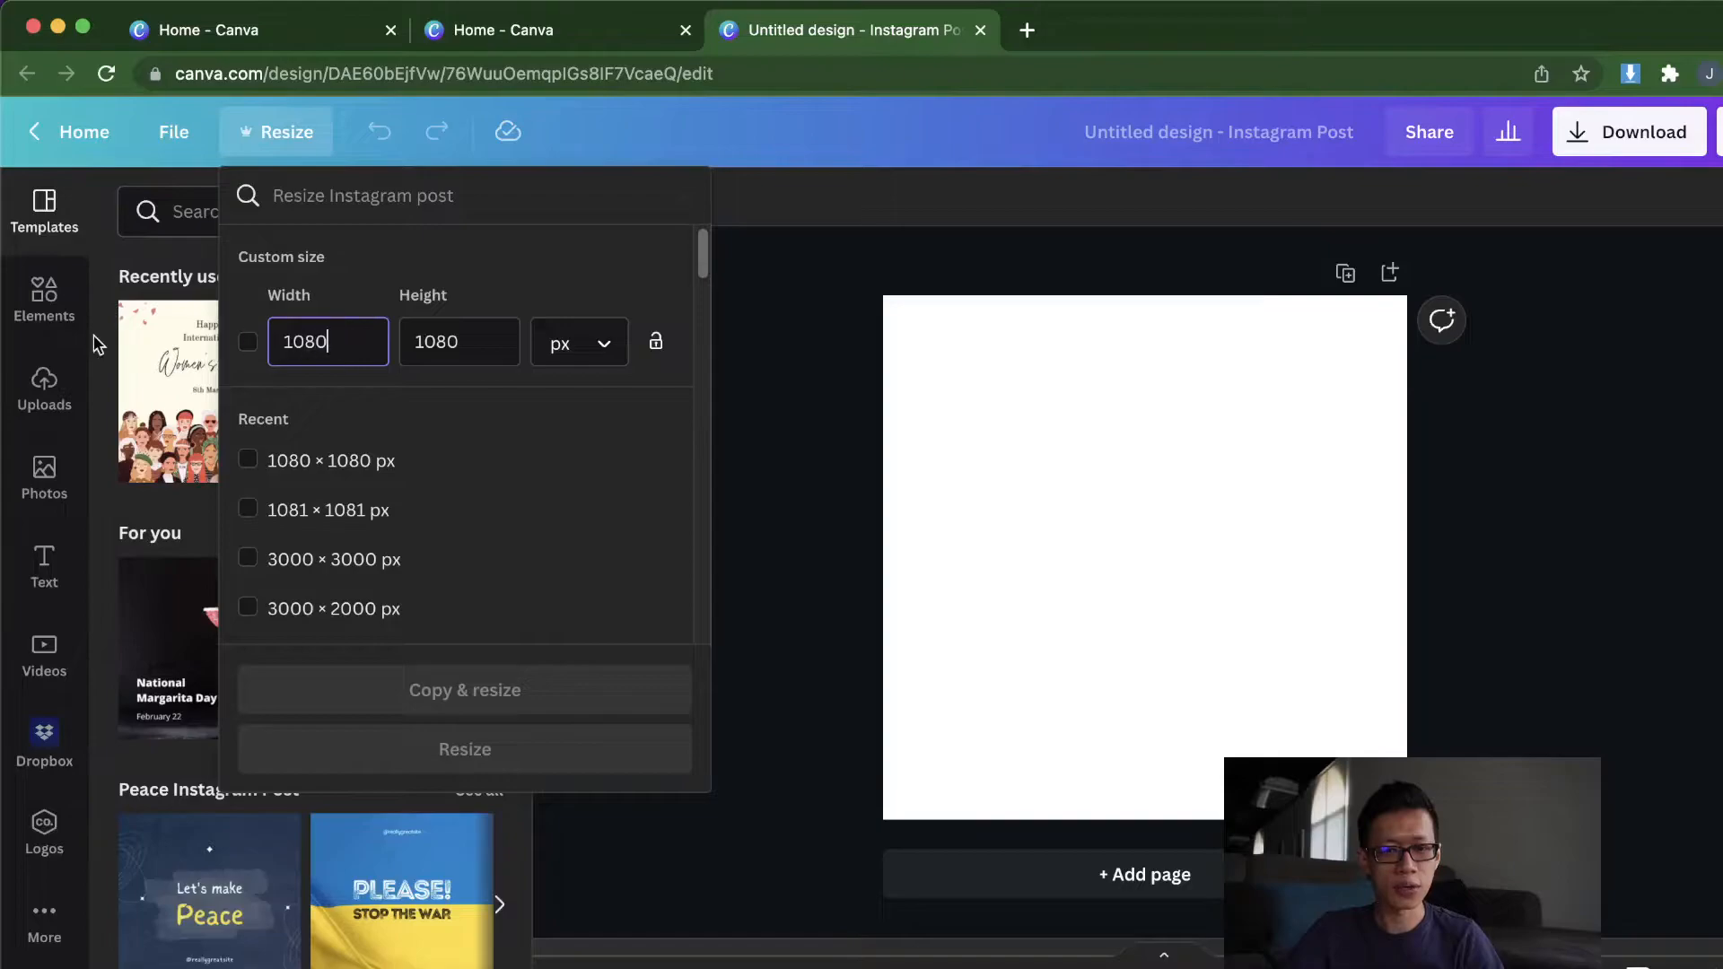
pyautogui.click(579, 343)
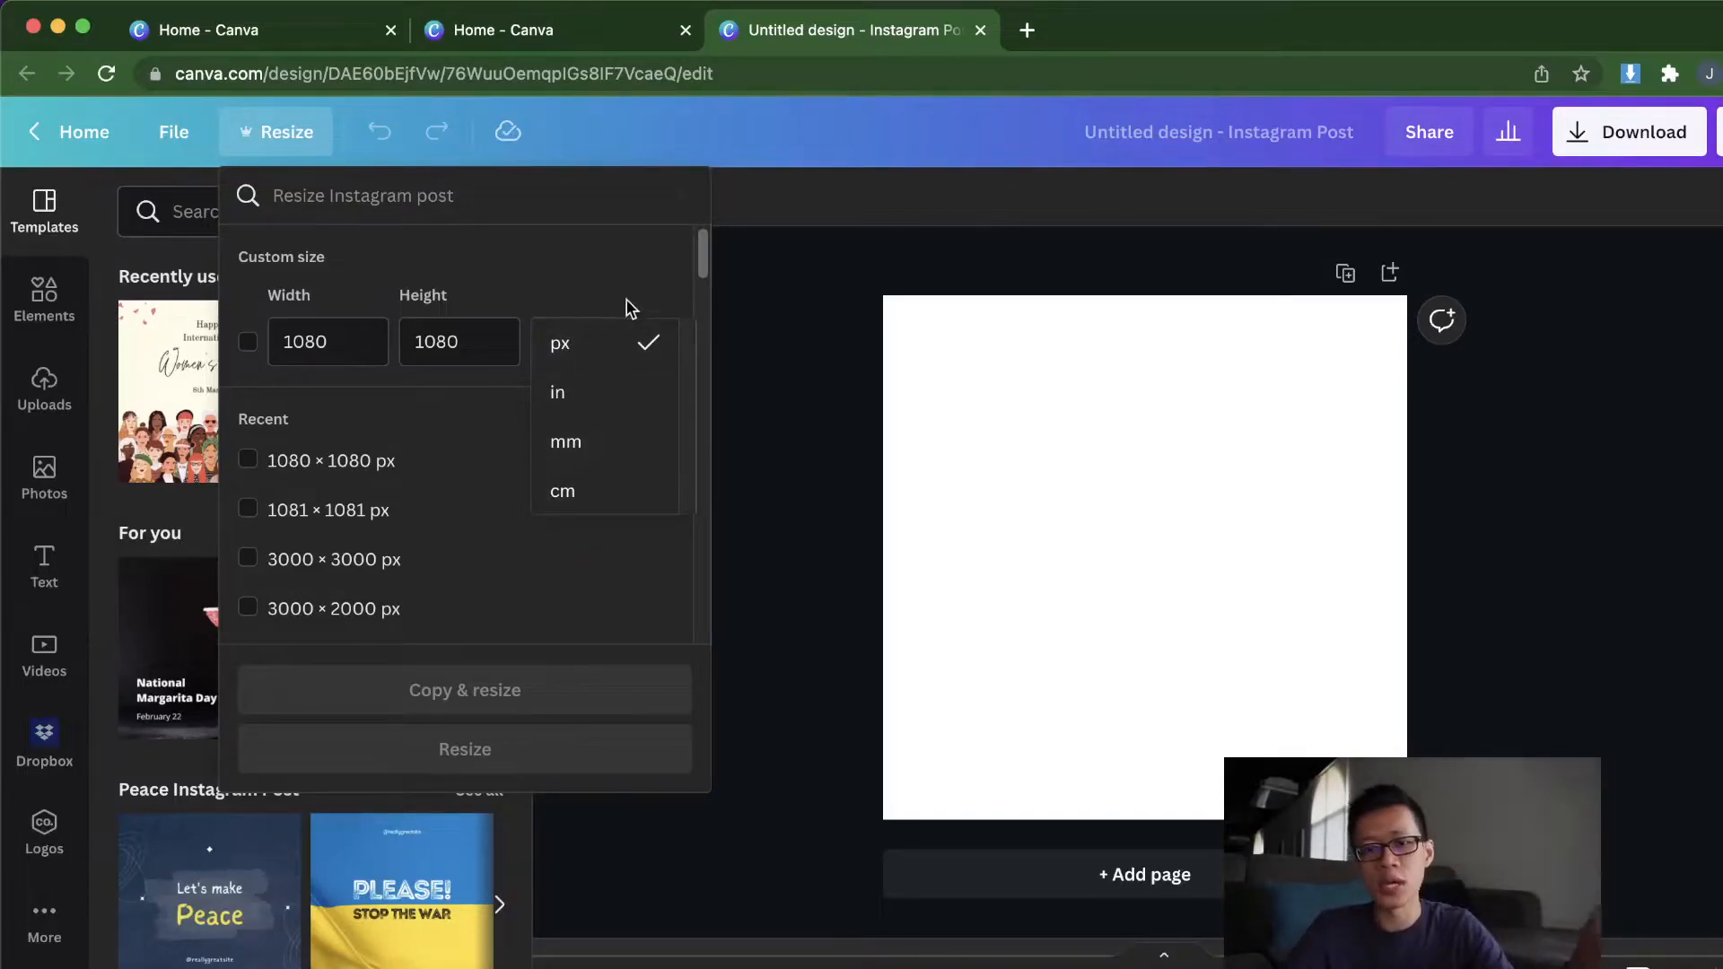
pyautogui.click(326, 342)
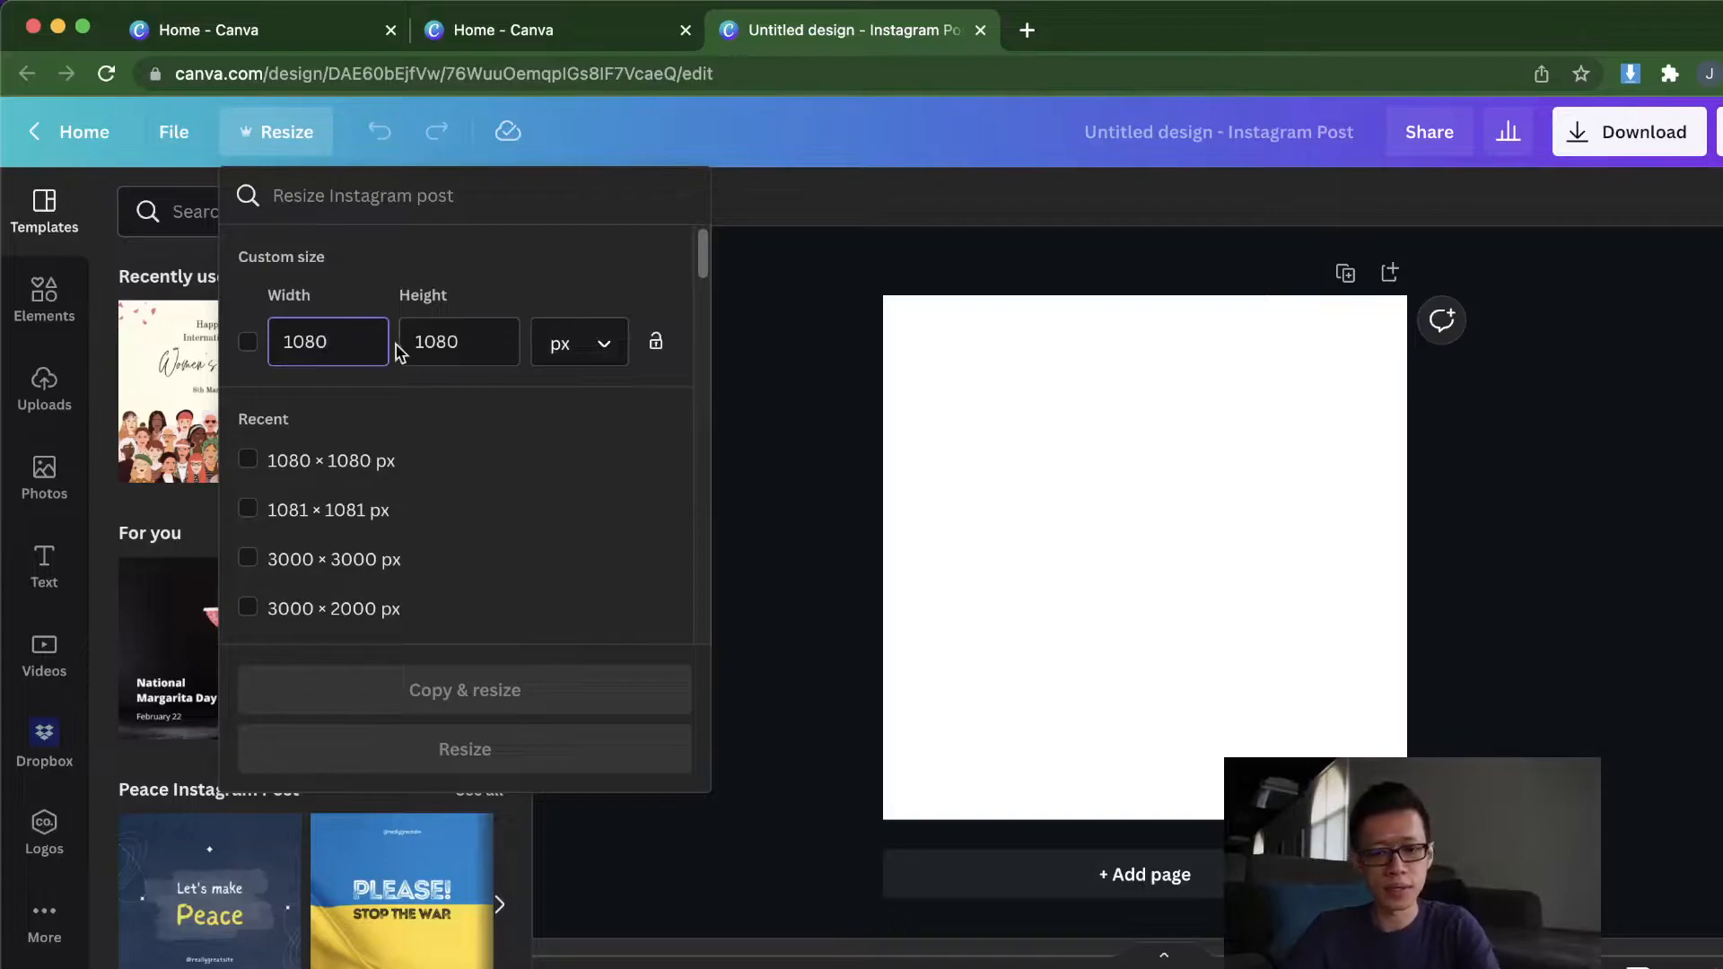
# Step: Create a resized copy of the blank Instagram post at 1920 × 1280 px
pyautogui.doubleClick(305, 342)
pyautogui.write('19')
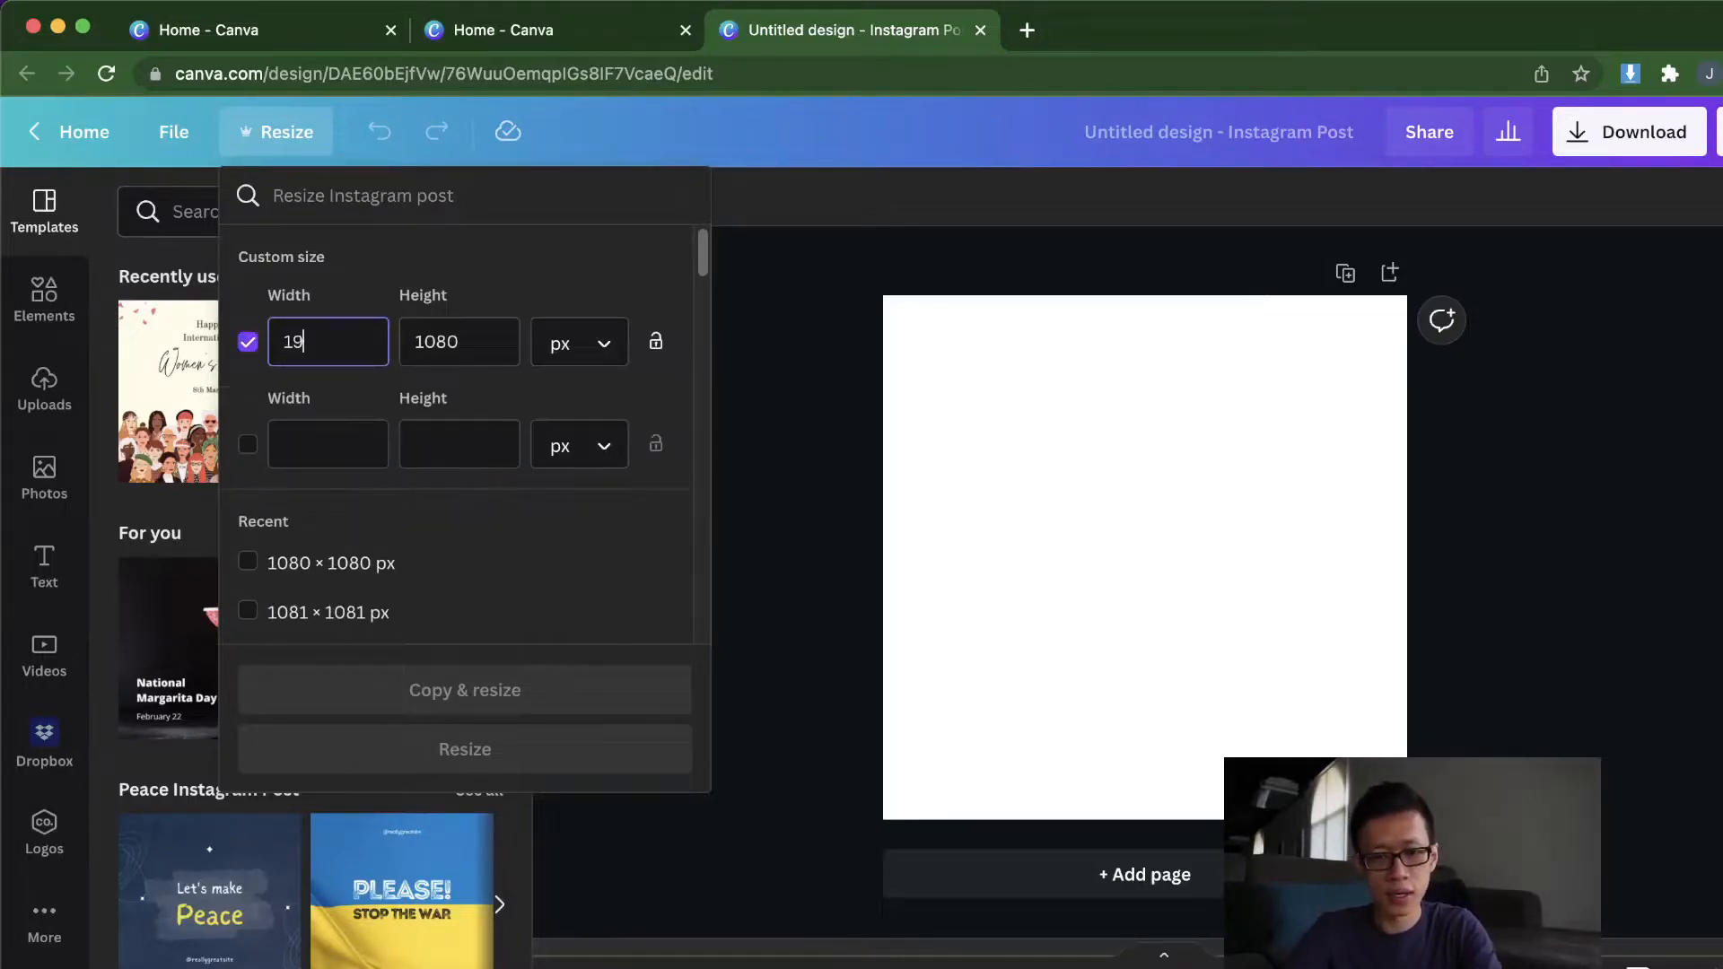
pyautogui.write('20')
pyautogui.press('Tab')
pyautogui.write('1280')
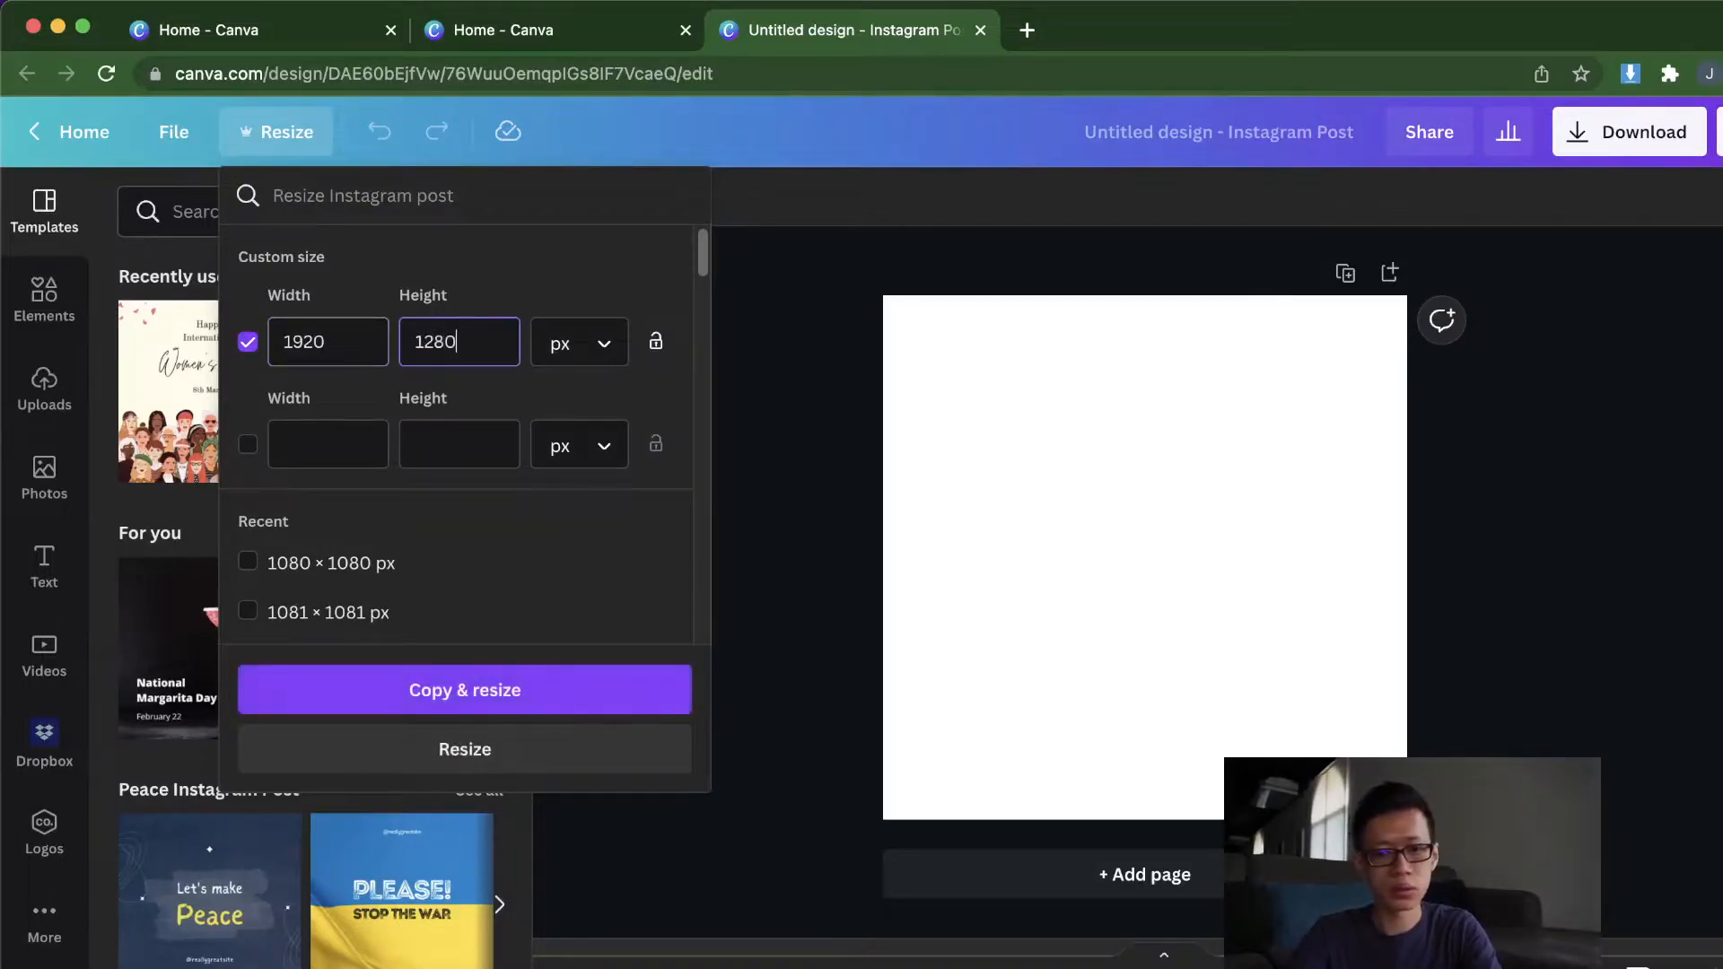
pyautogui.click(542, 284)
pyautogui.click(483, 694)
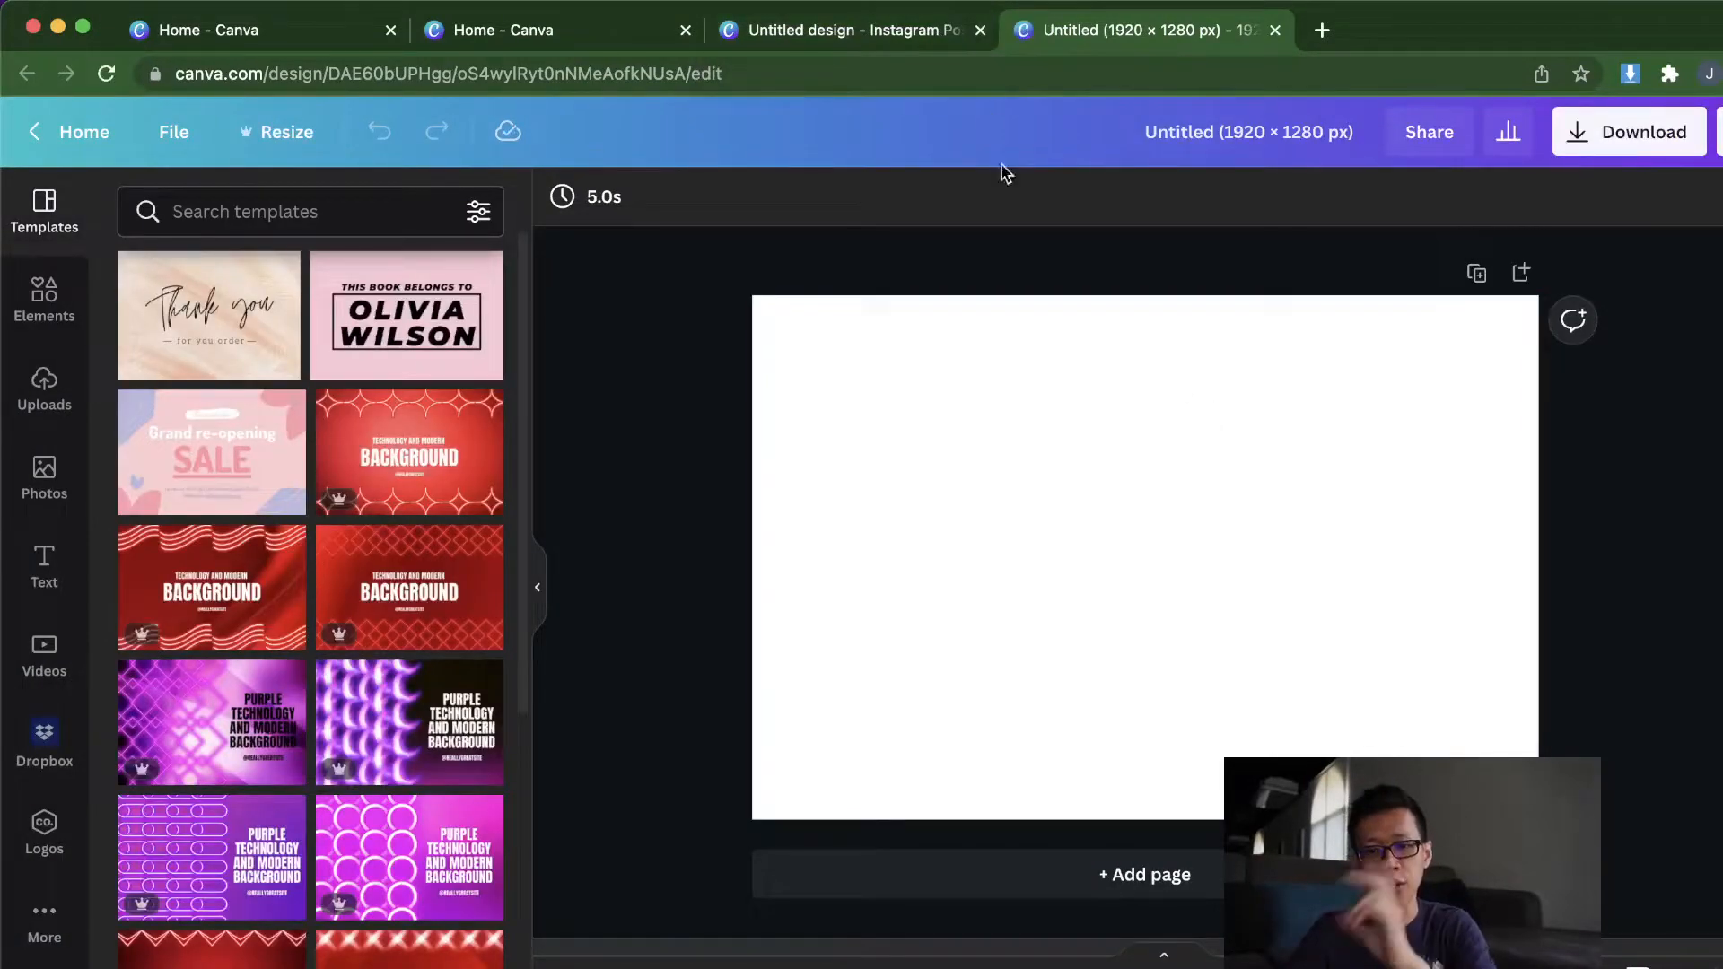
# Step: Apply the "Happy Hour" Saturday Night template to the original Instagram post and close the blank 1920 × 1280 px copy
pyautogui.click(907, 36)
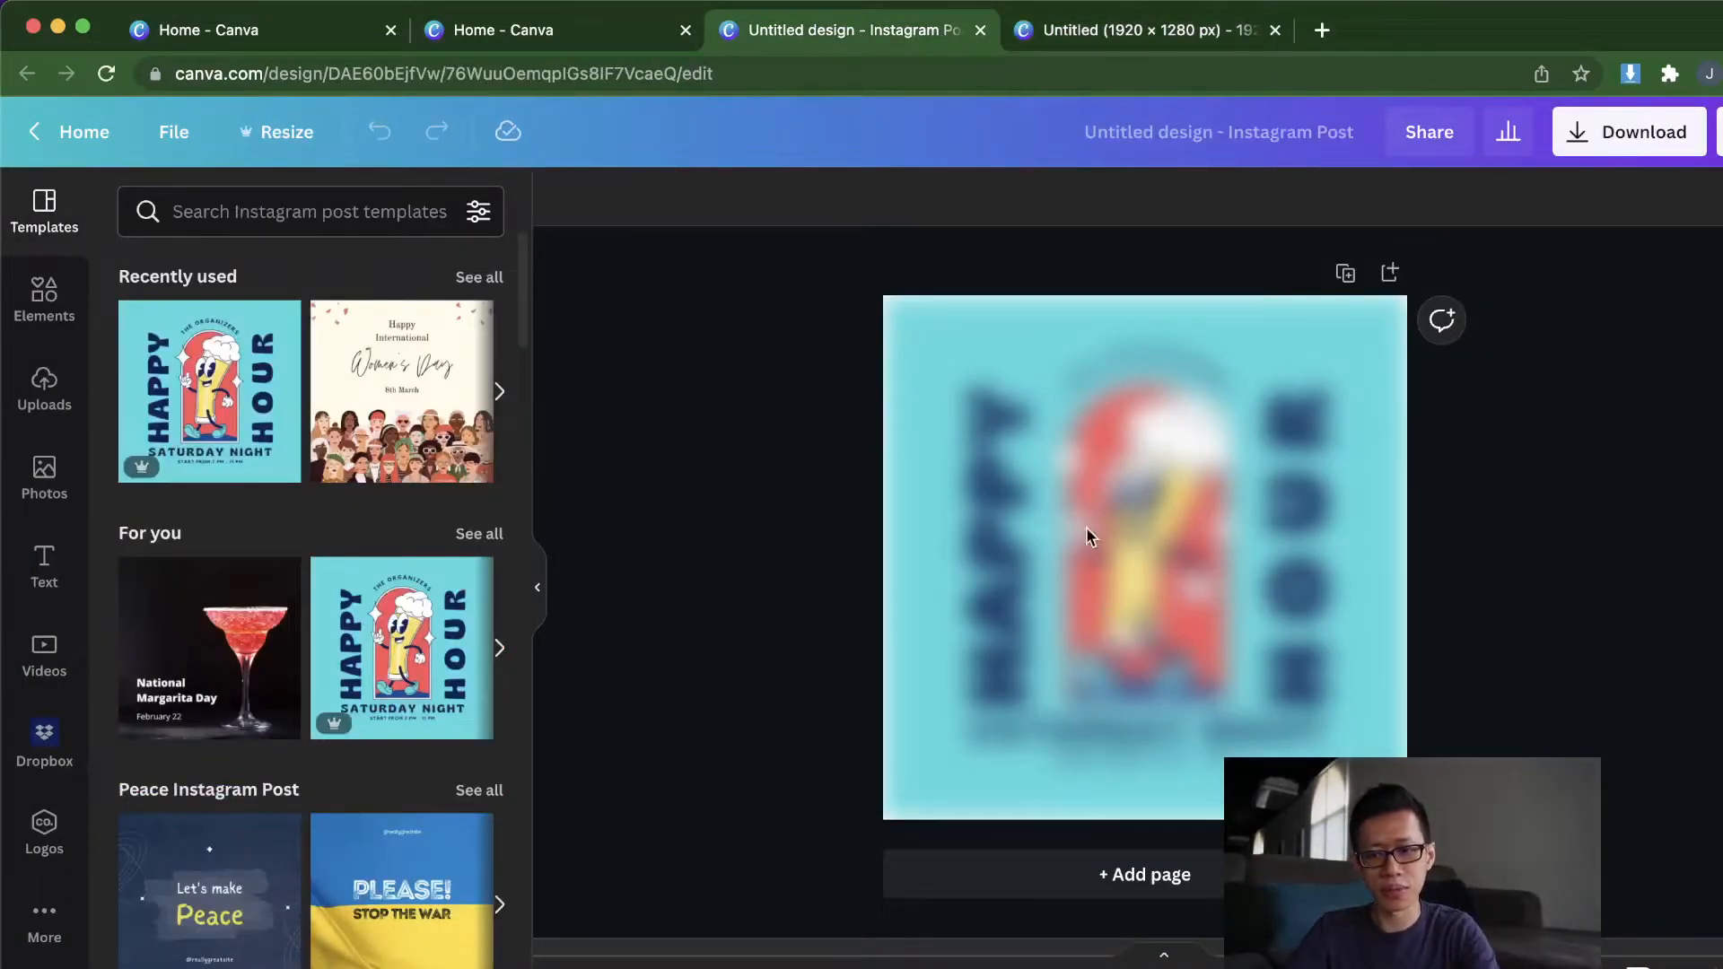
pyautogui.click(1256, 34)
pyautogui.click(1276, 30)
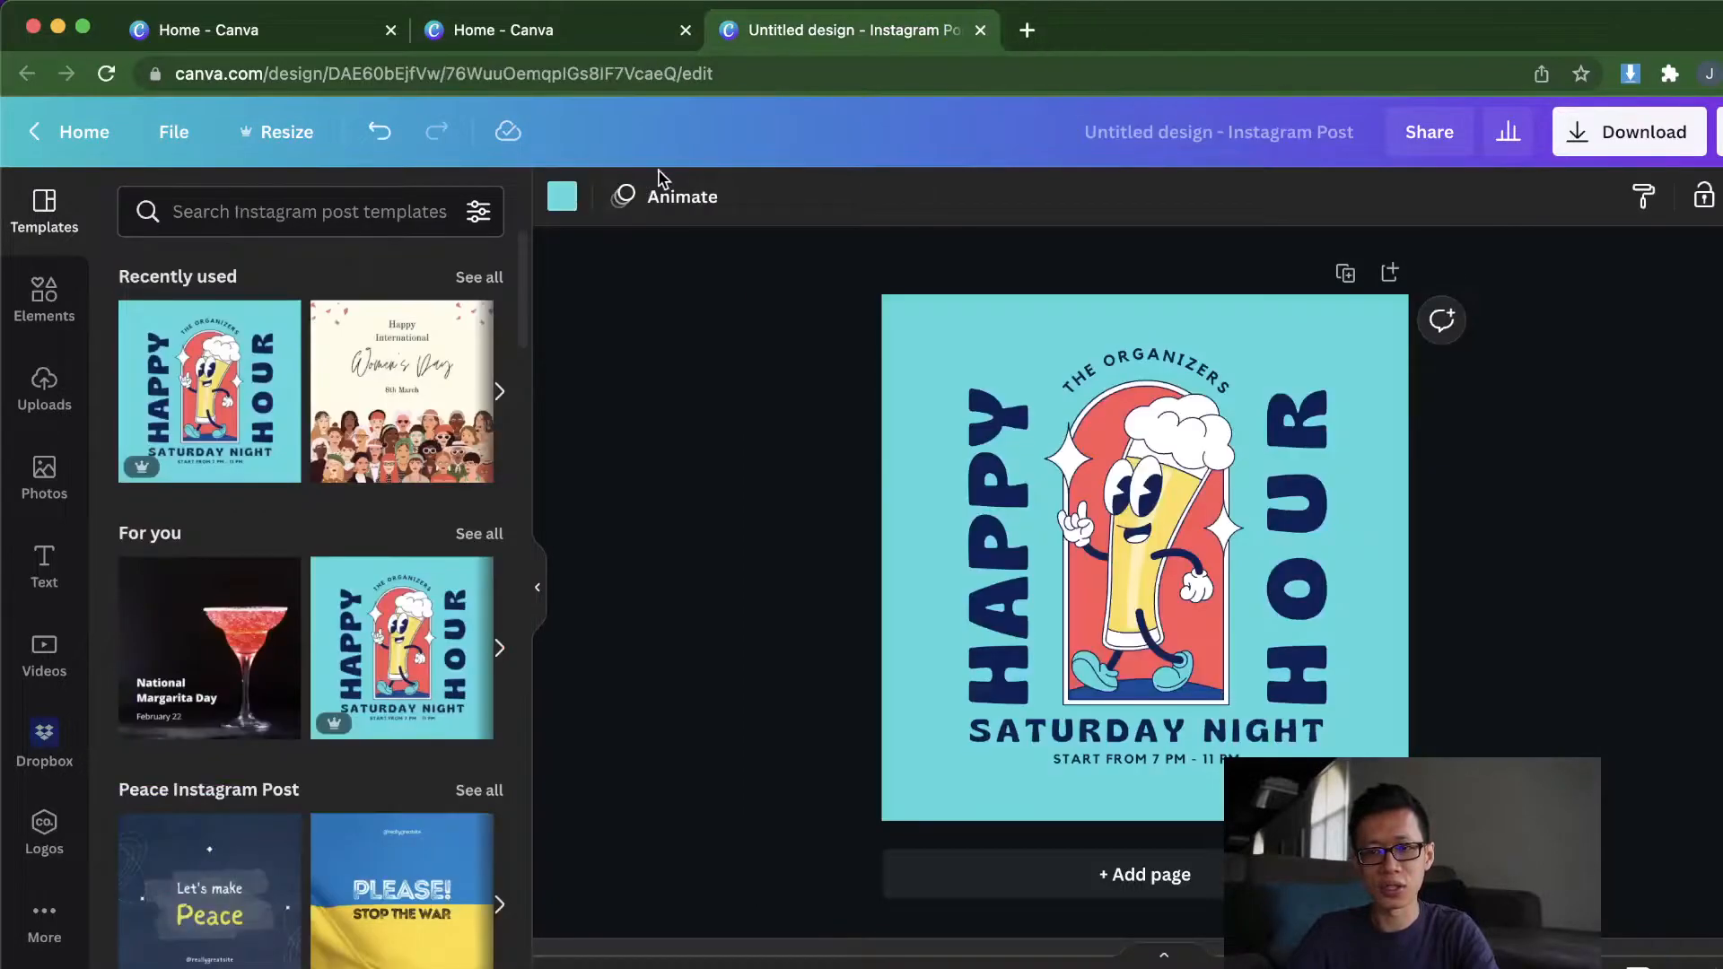
# Step: Create a copy of the Happy Hour Instagram post with a custom size of 1920 × 1280 px
pyautogui.click(274, 132)
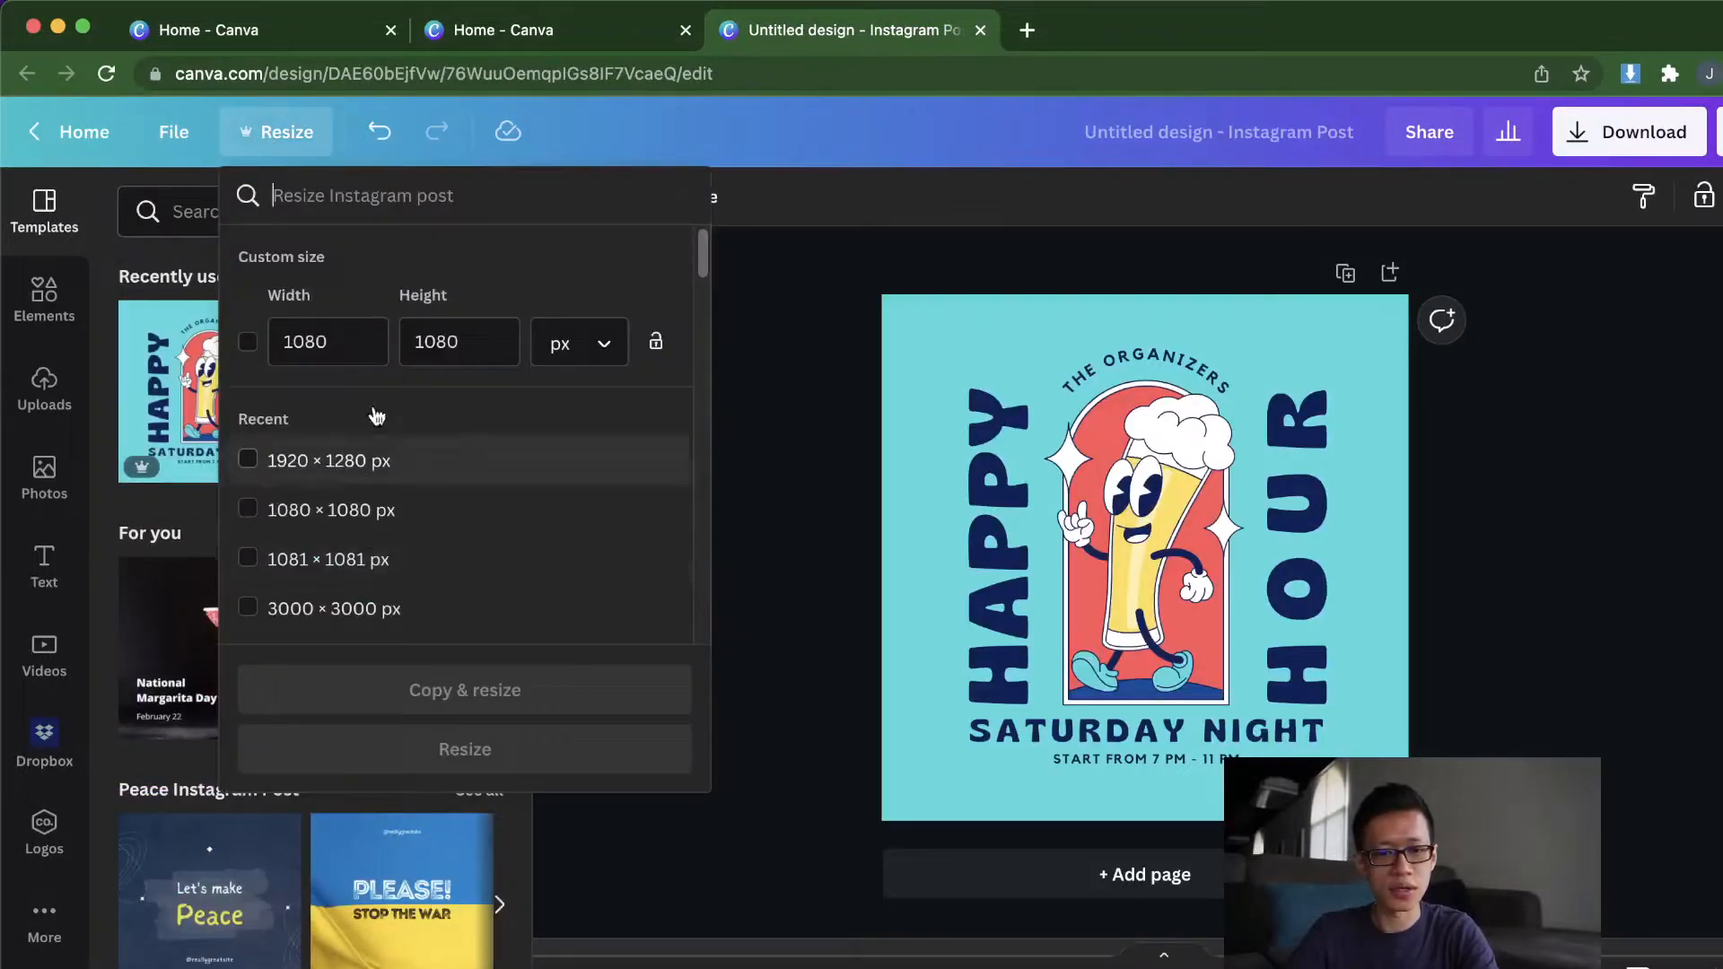
pyautogui.click(339, 336)
pyautogui.press('BackSpace')
pyautogui.press('BackSpace')
pyautogui.press('BackSpace')
pyautogui.press('BackSpace')
pyautogui.write('1920')
pyautogui.press('Tab')
pyautogui.write('11280')
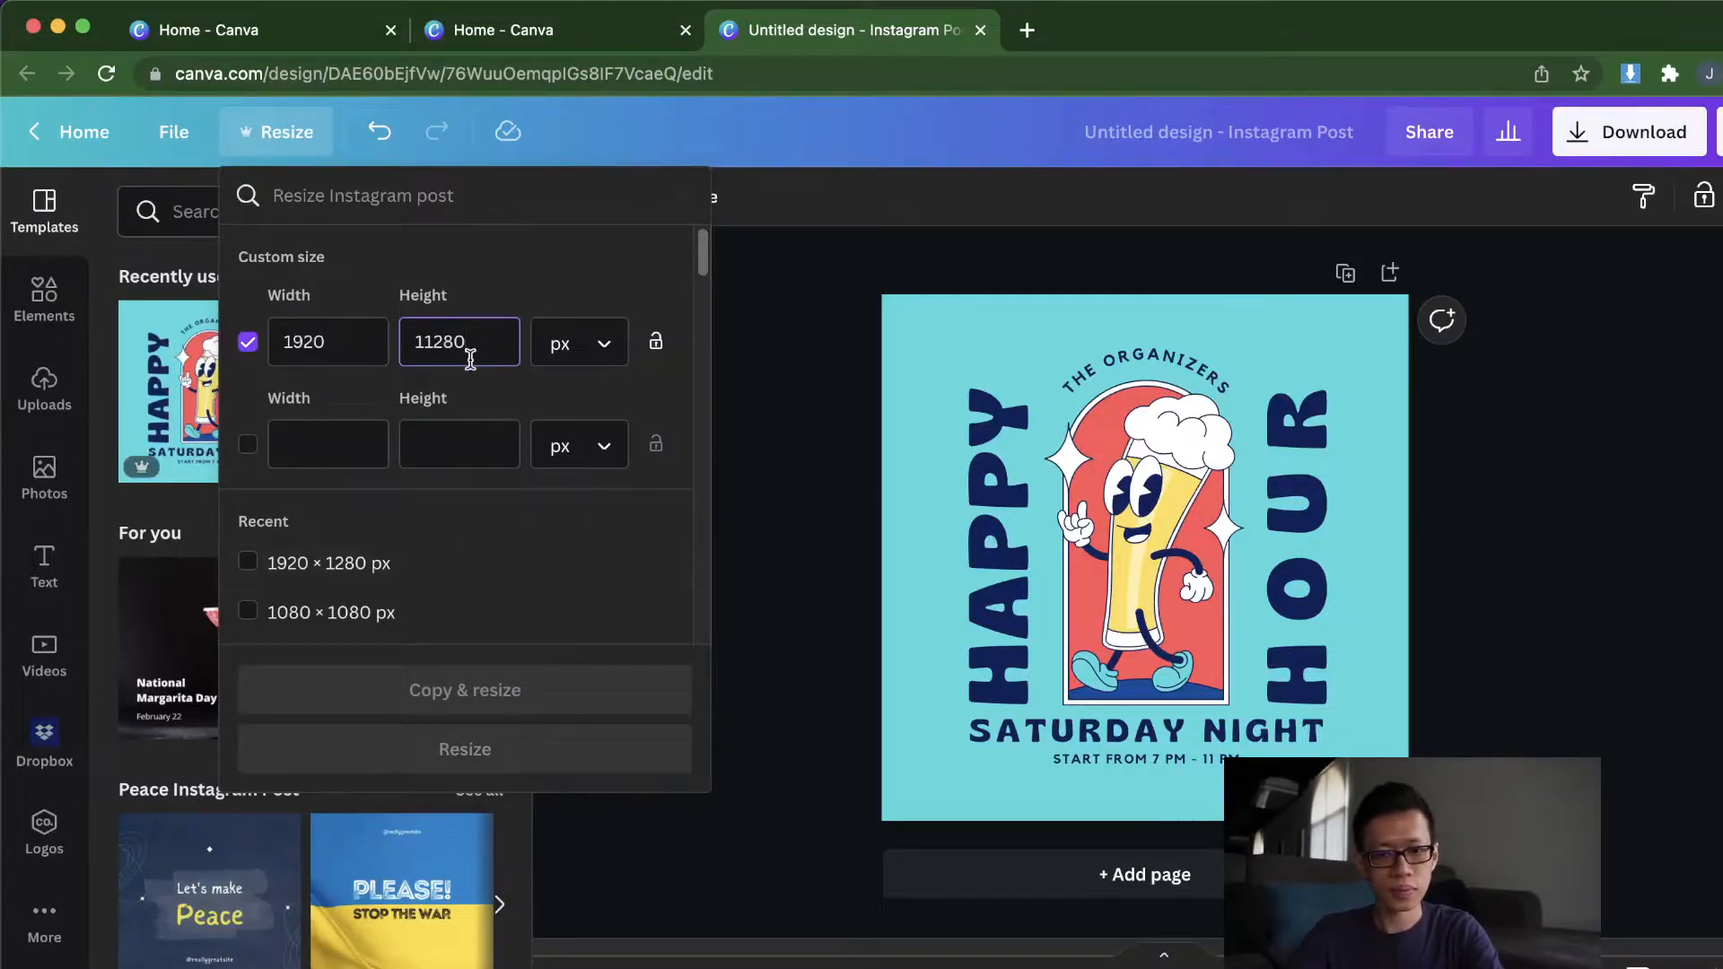
pyautogui.press('BackSpace')
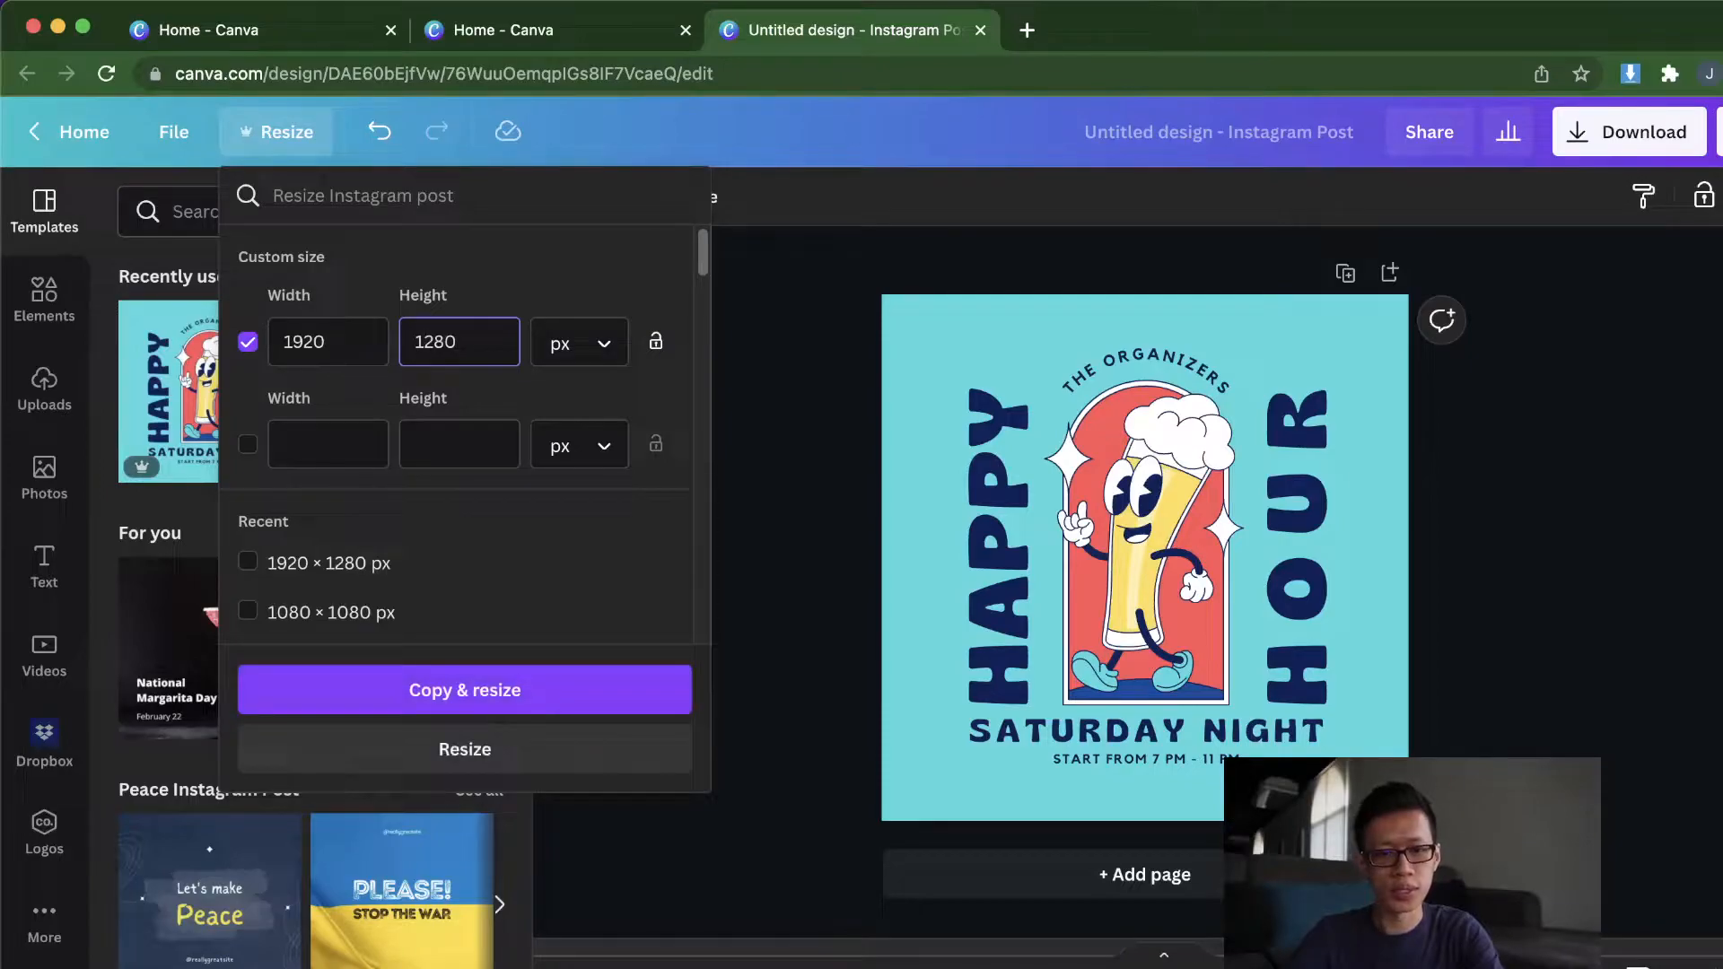
pyautogui.click(508, 691)
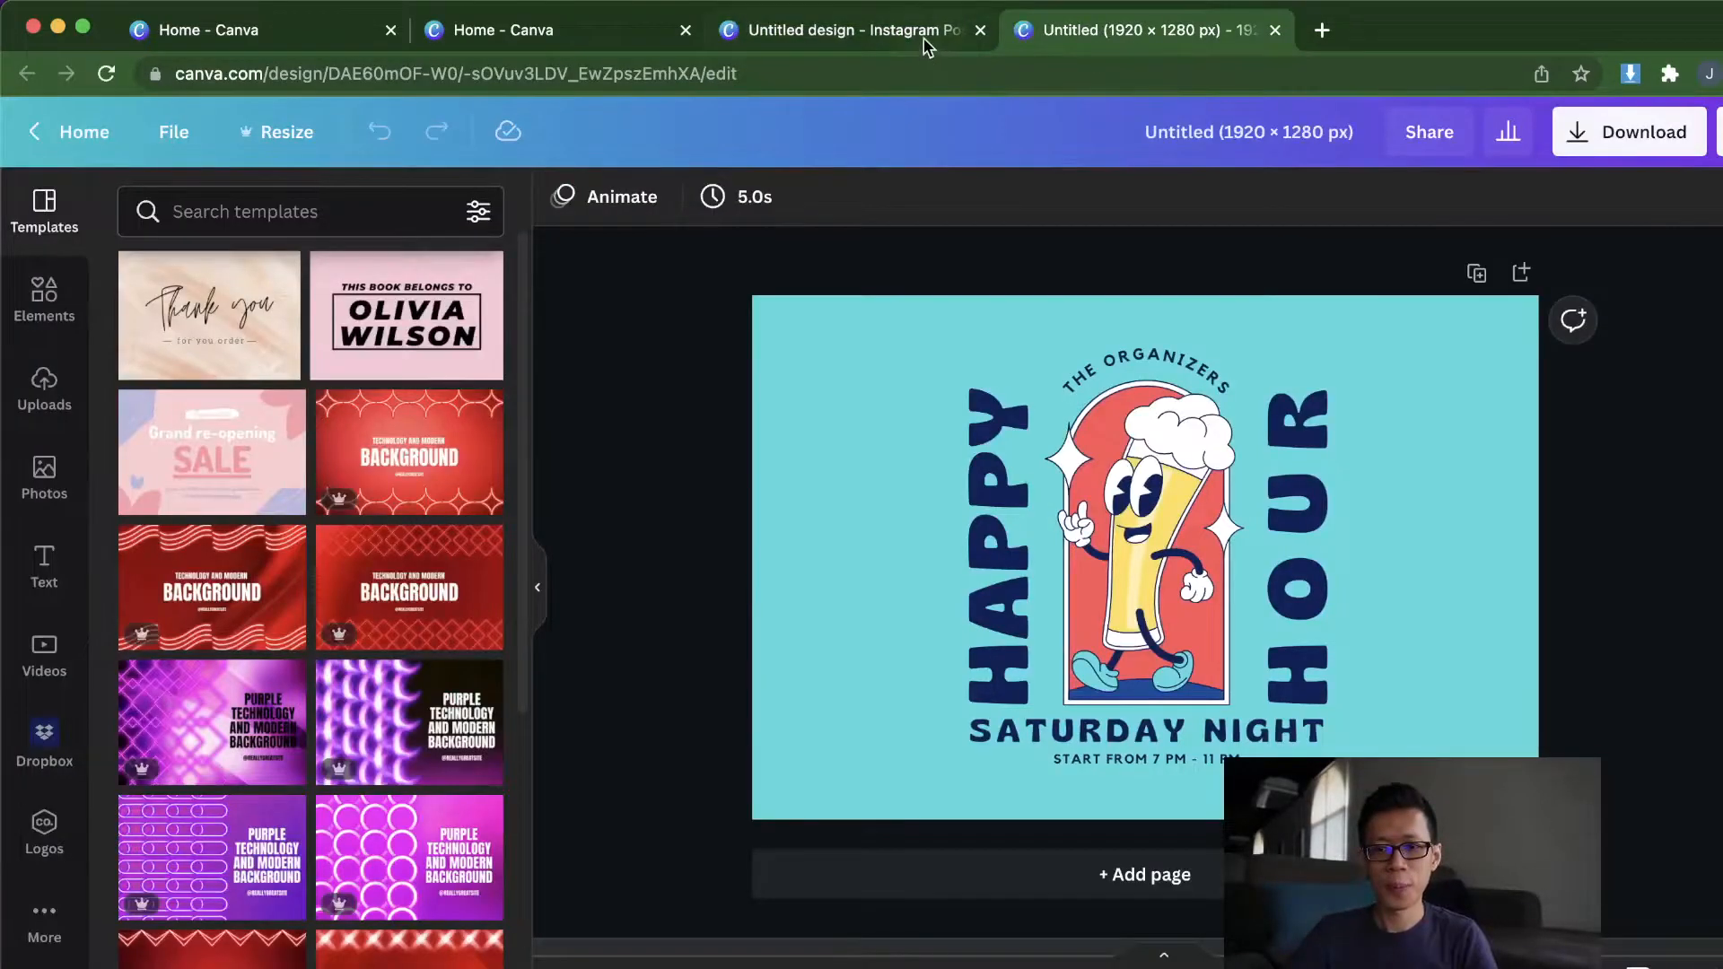
# Step: Try shifting the vertical "HAPPY" text outward in the 1920 × 1280 px copy, and undo the move
pyautogui.click(927, 43)
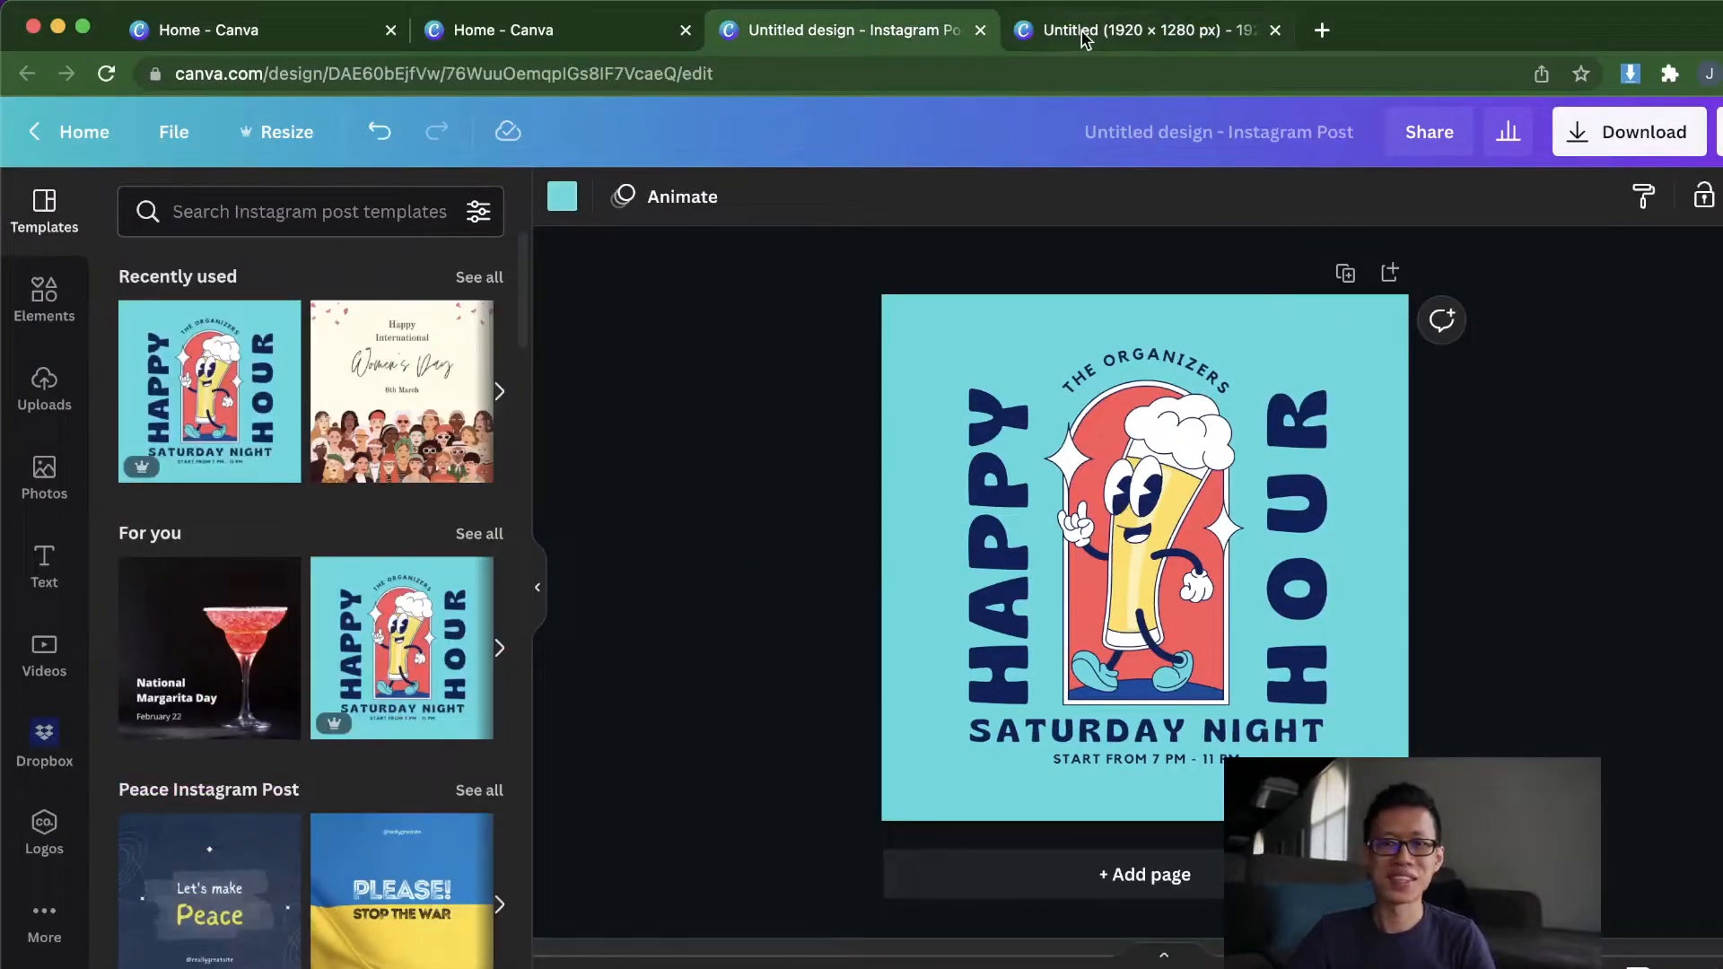
pyautogui.click(1086, 36)
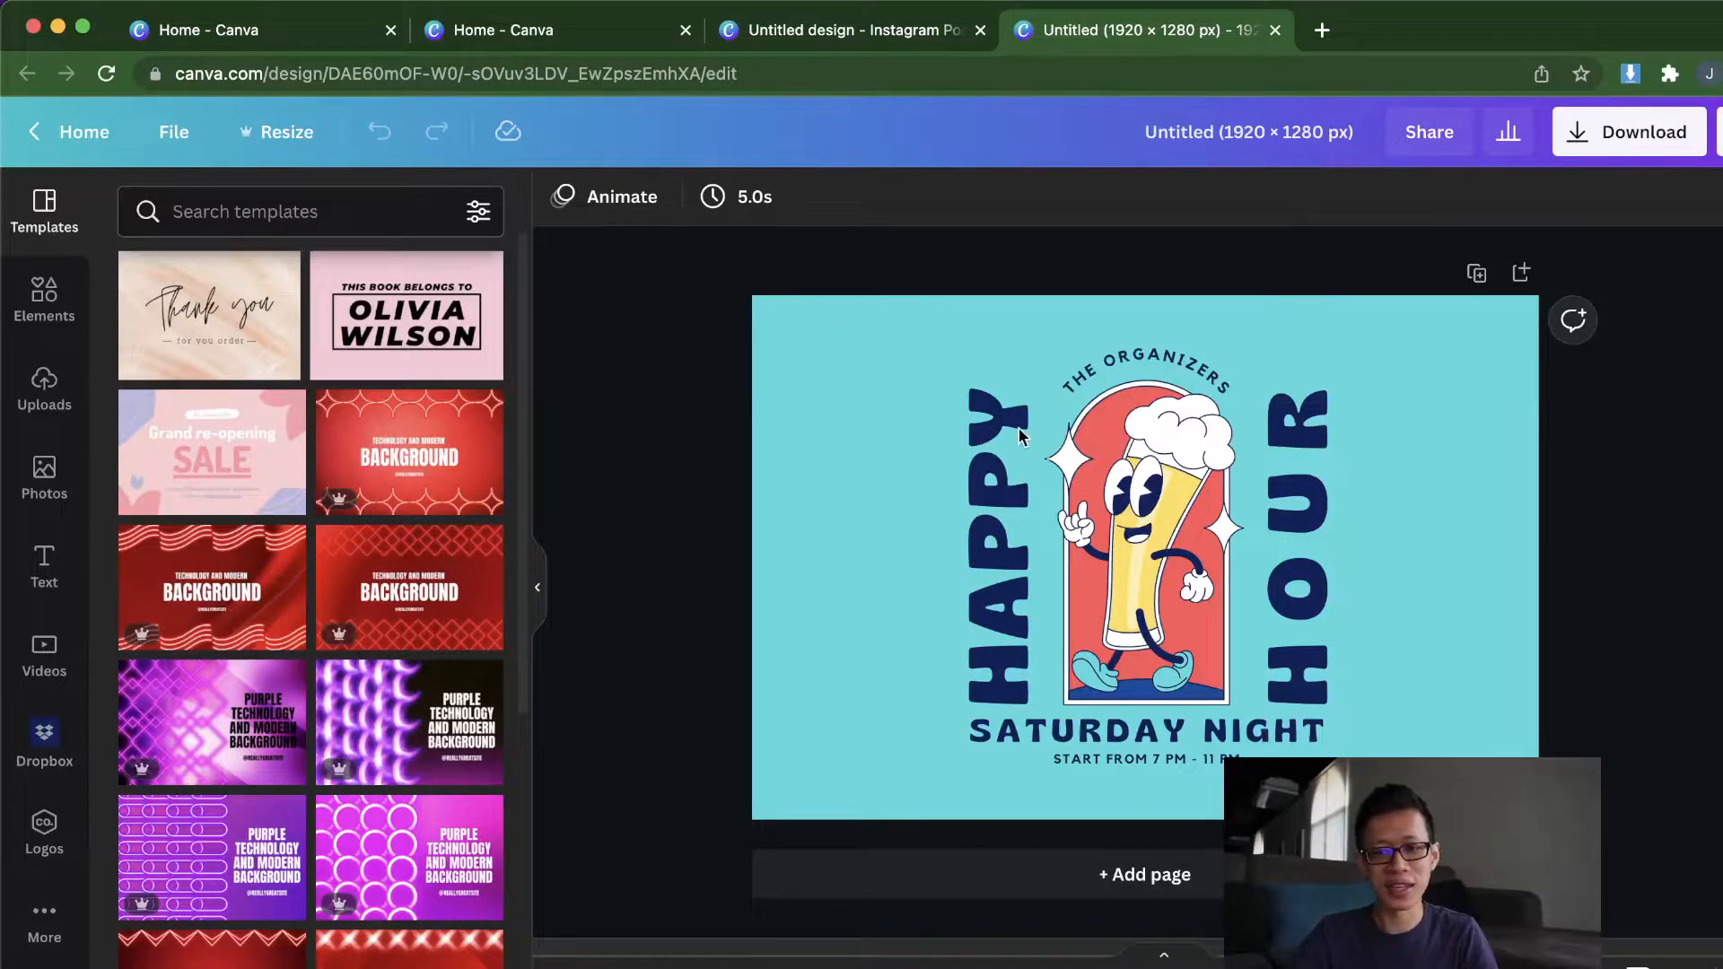
pyautogui.click(1018, 457)
pyautogui.moveTo(1017, 409); pyautogui.dragTo(959, 409)
pyautogui.press('super+z')
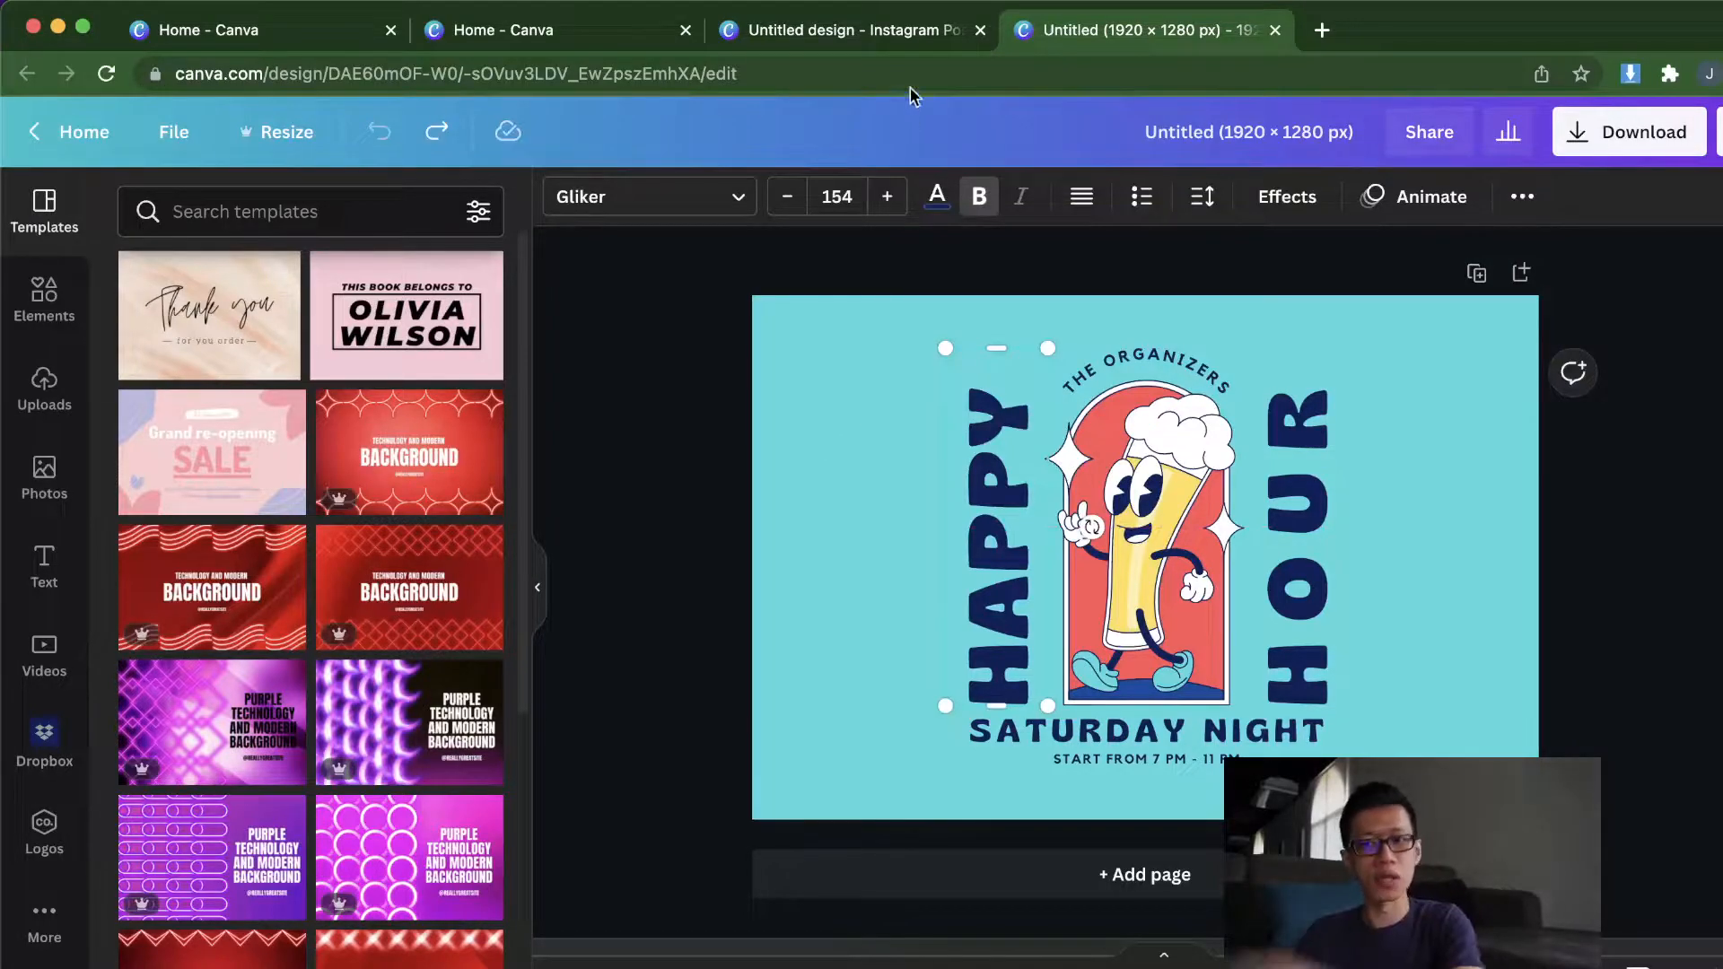
# Step: Compare the layout of the original square Happy Hour post with its 1920 × 1280 px copy
pyautogui.click(898, 32)
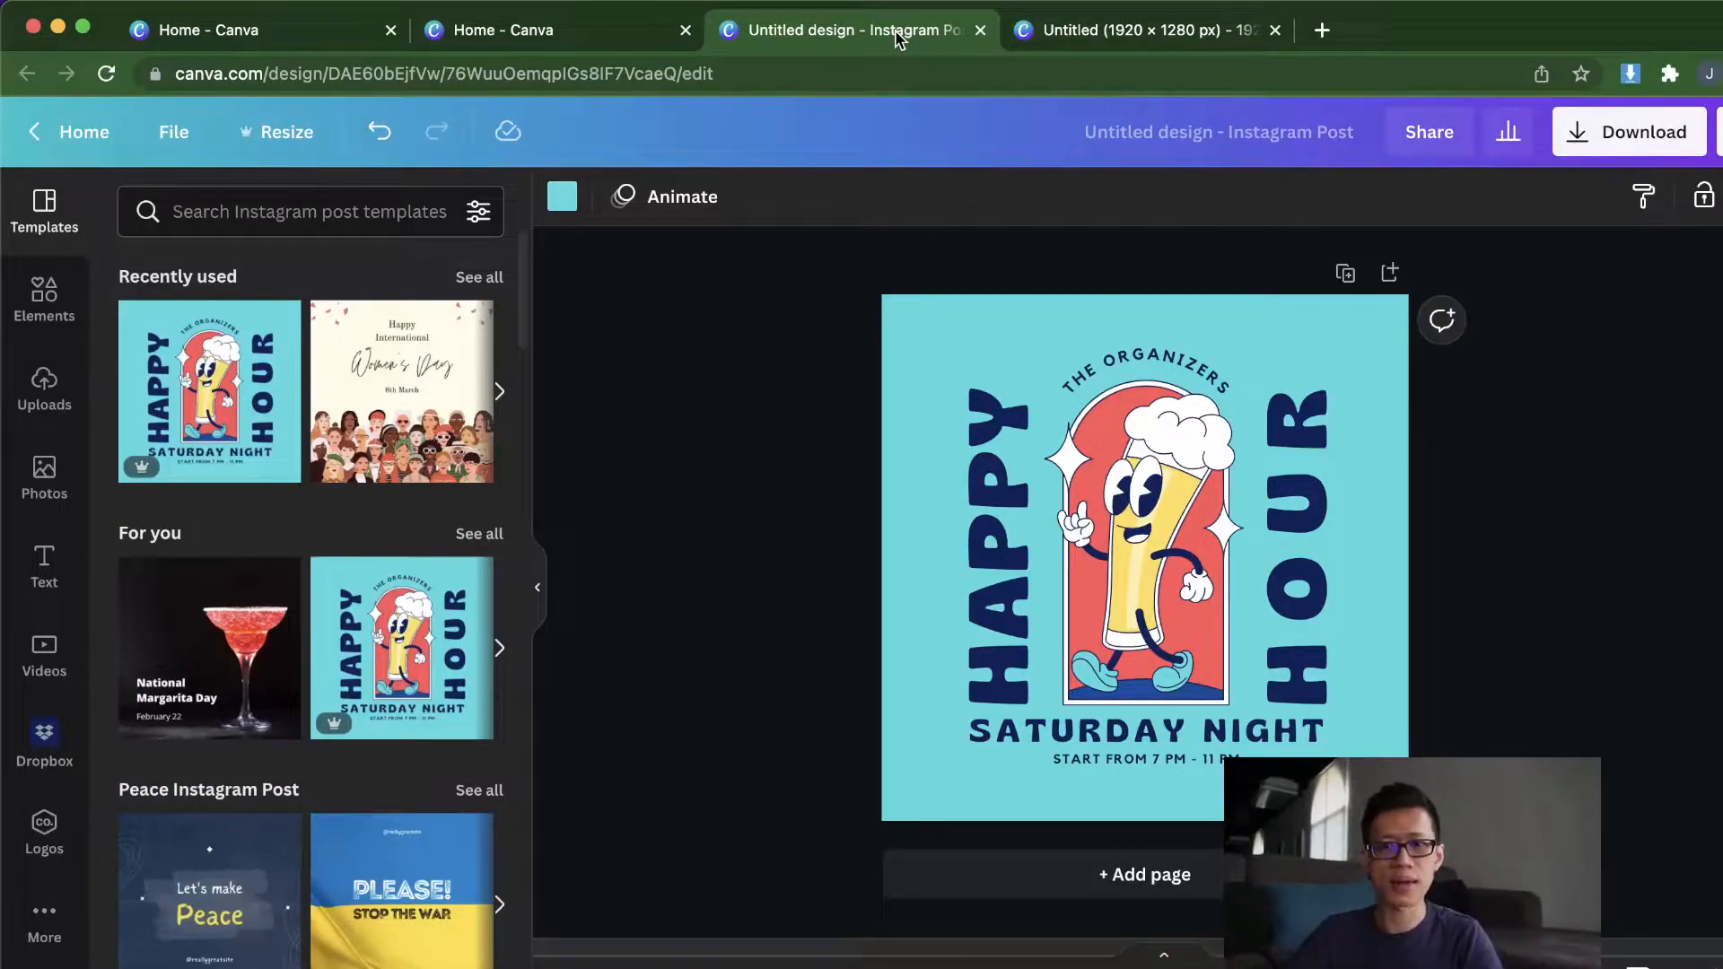
pyautogui.click(1122, 32)
pyautogui.click(861, 32)
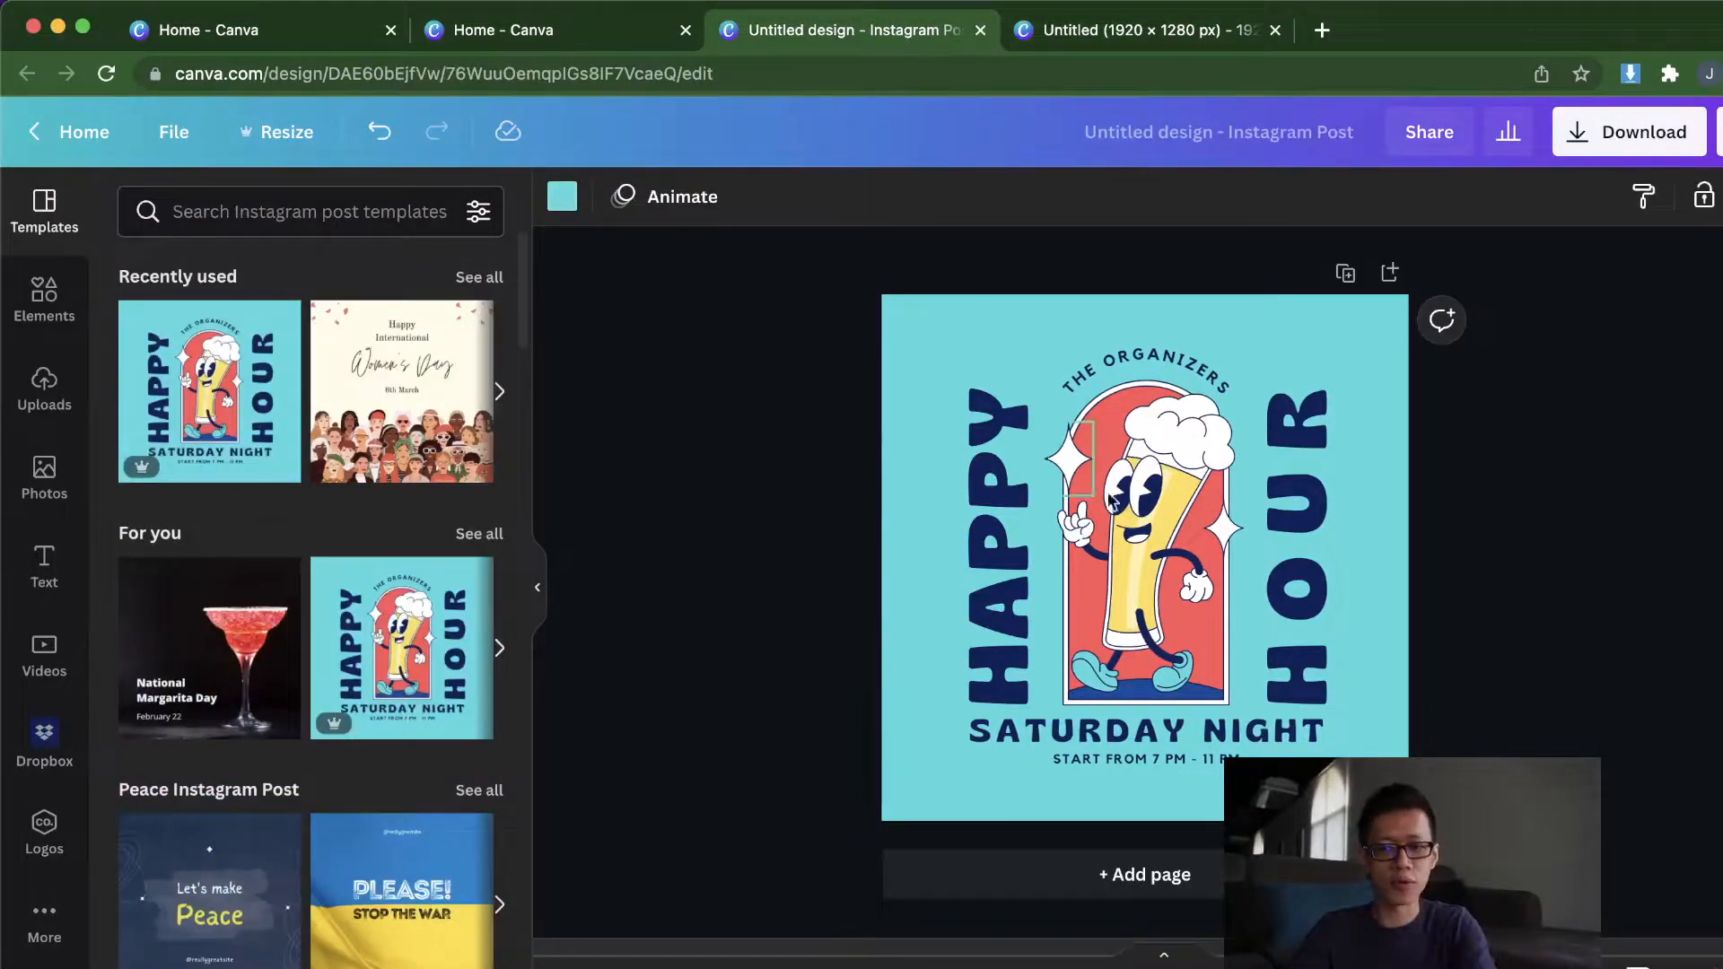
pyautogui.click(1139, 34)
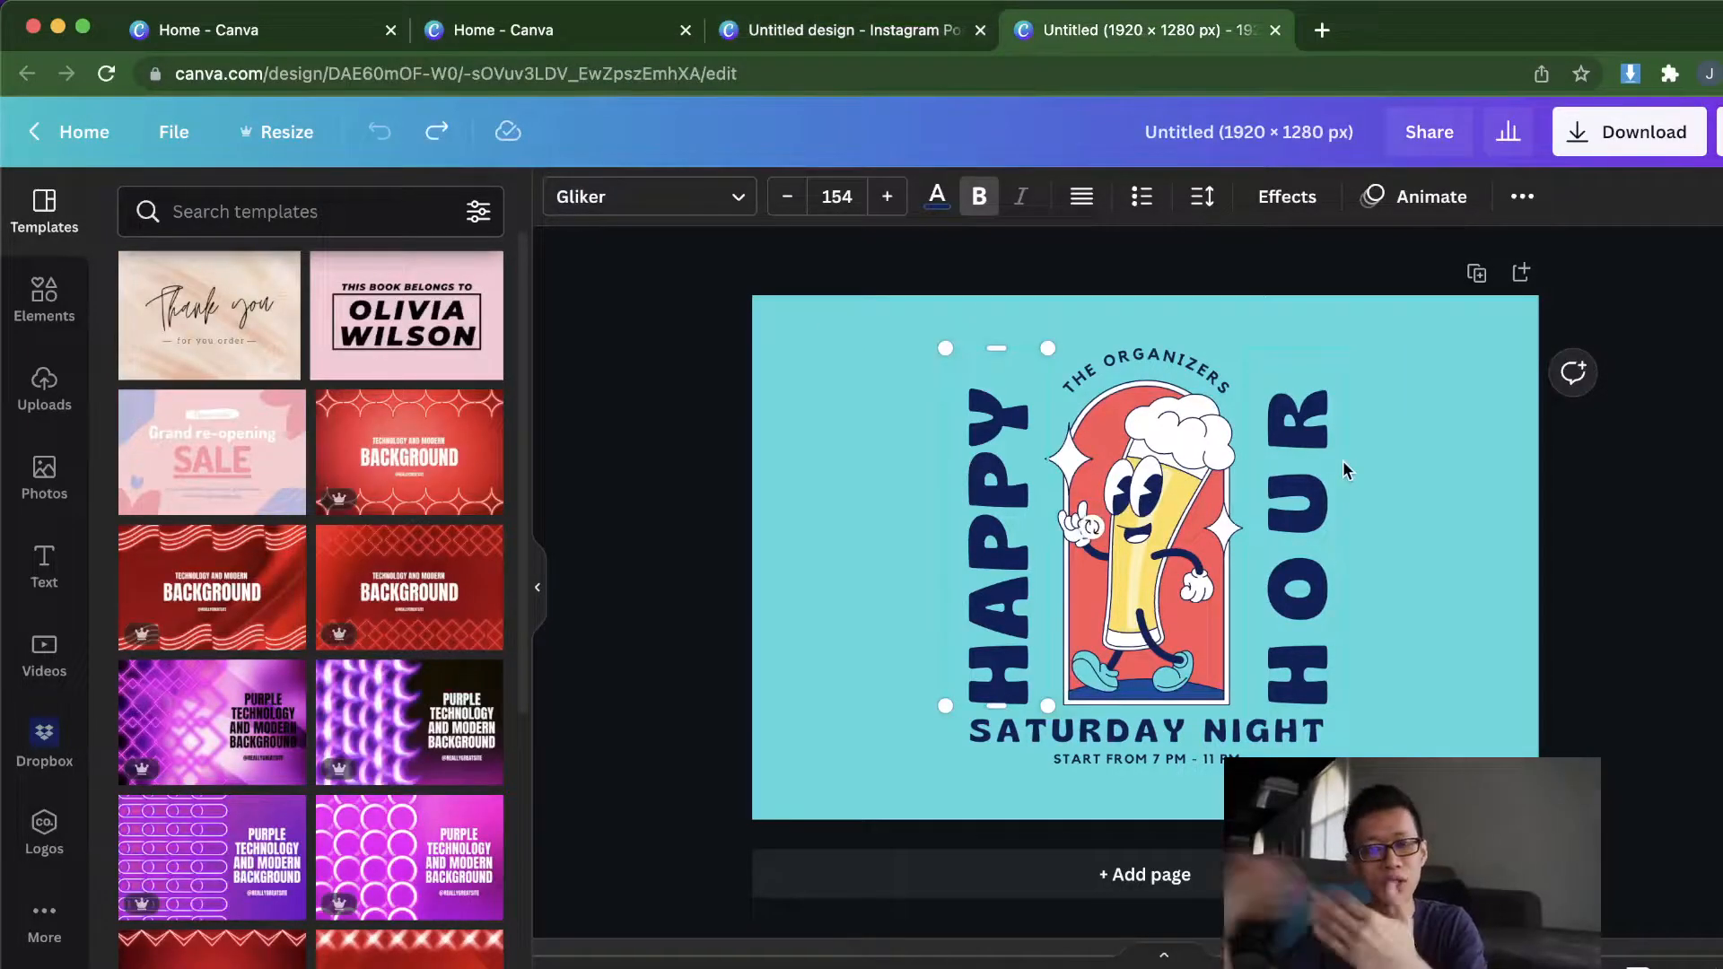
# Step: Resize the original Happy Hour Instagram post to 1600 × 1600 px without making a copy
pyautogui.click(893, 40)
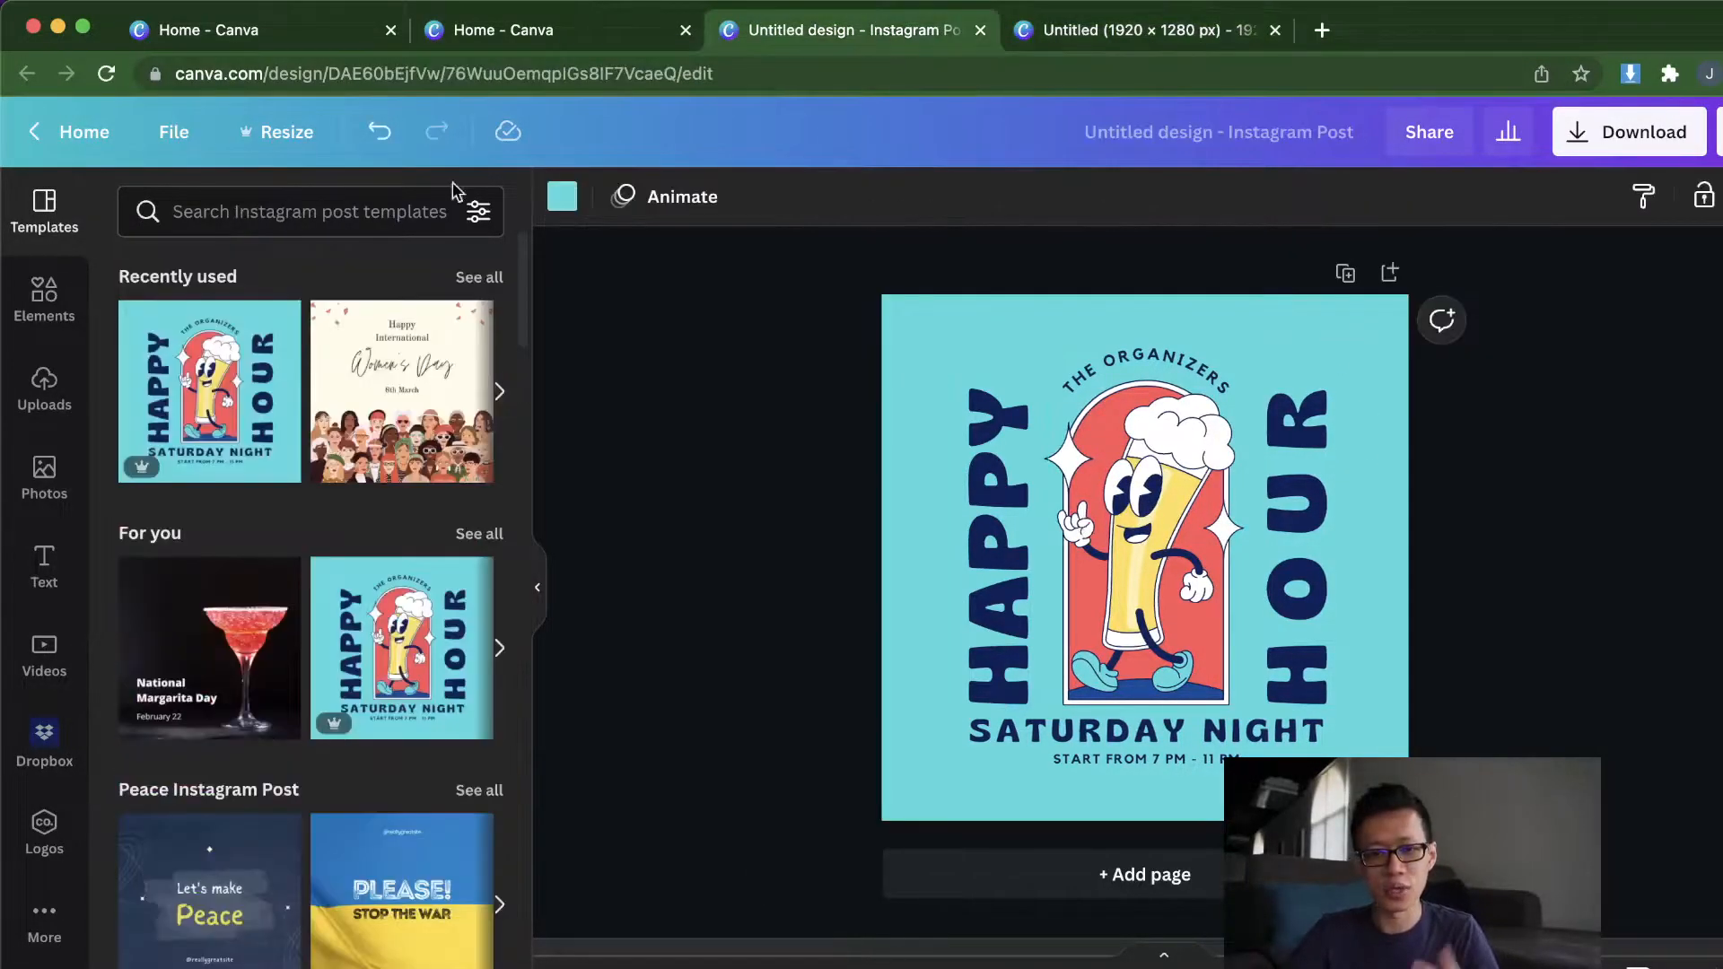
pyautogui.click(269, 135)
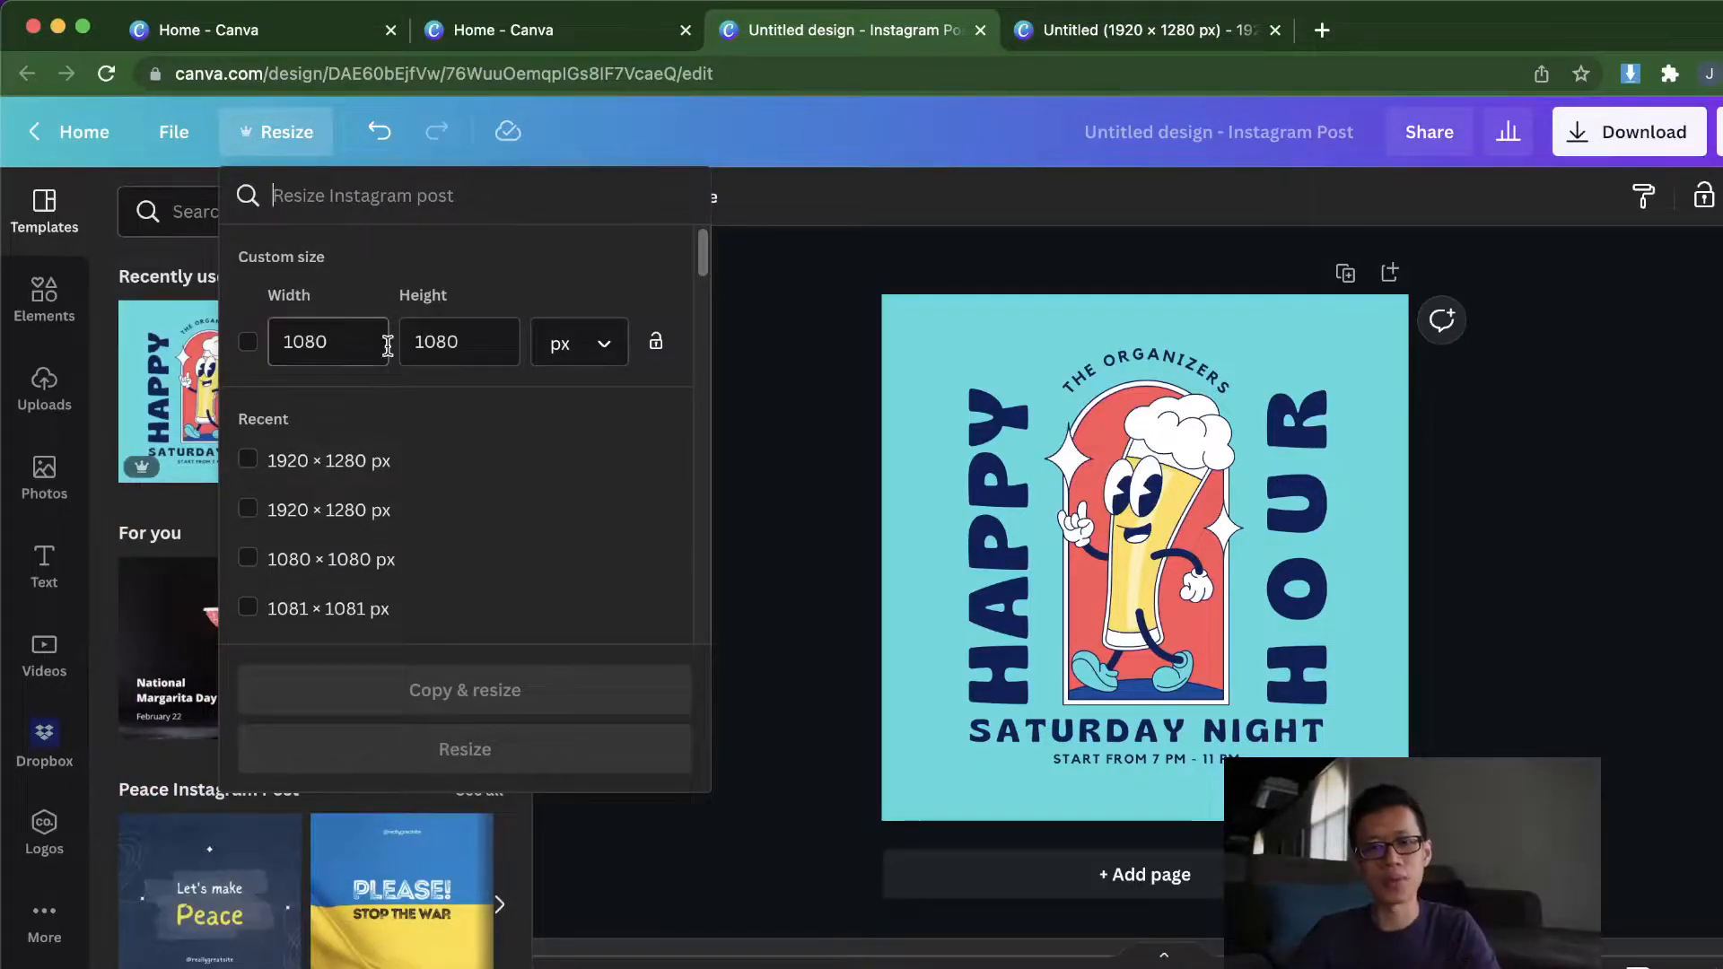
pyautogui.moveTo(388, 350); pyautogui.dragTo(227, 345)
pyautogui.write('1600')
pyautogui.press('Tab')
pyautogui.write('160')
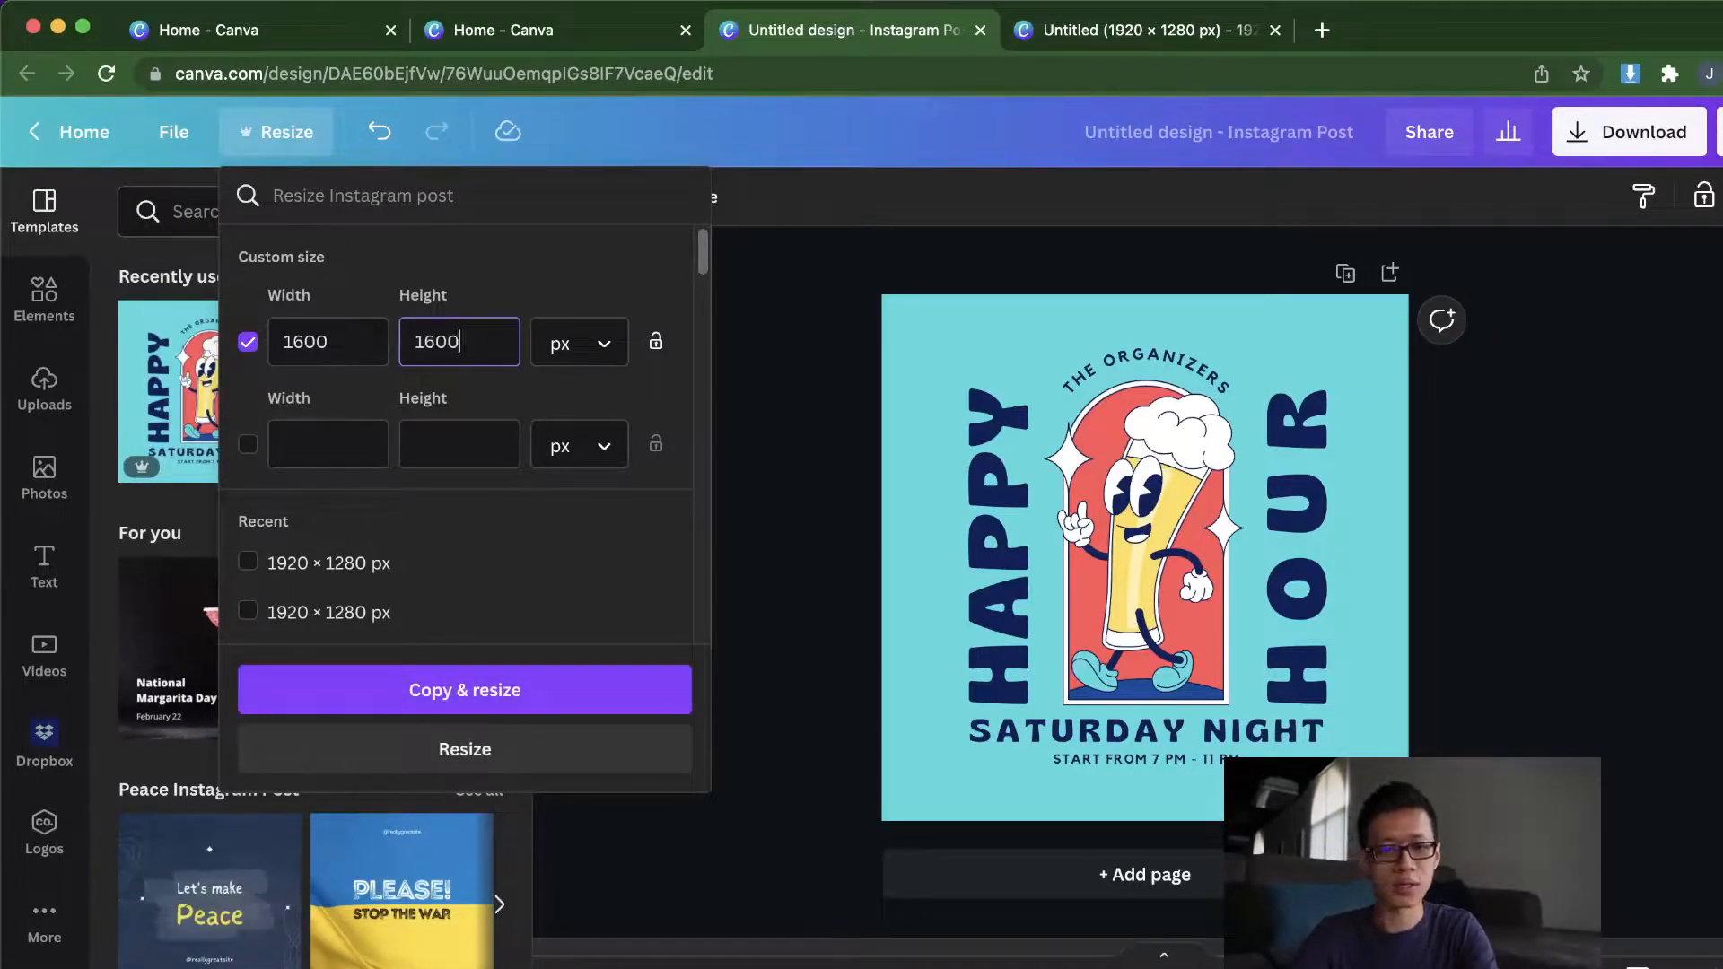
pyautogui.click(468, 752)
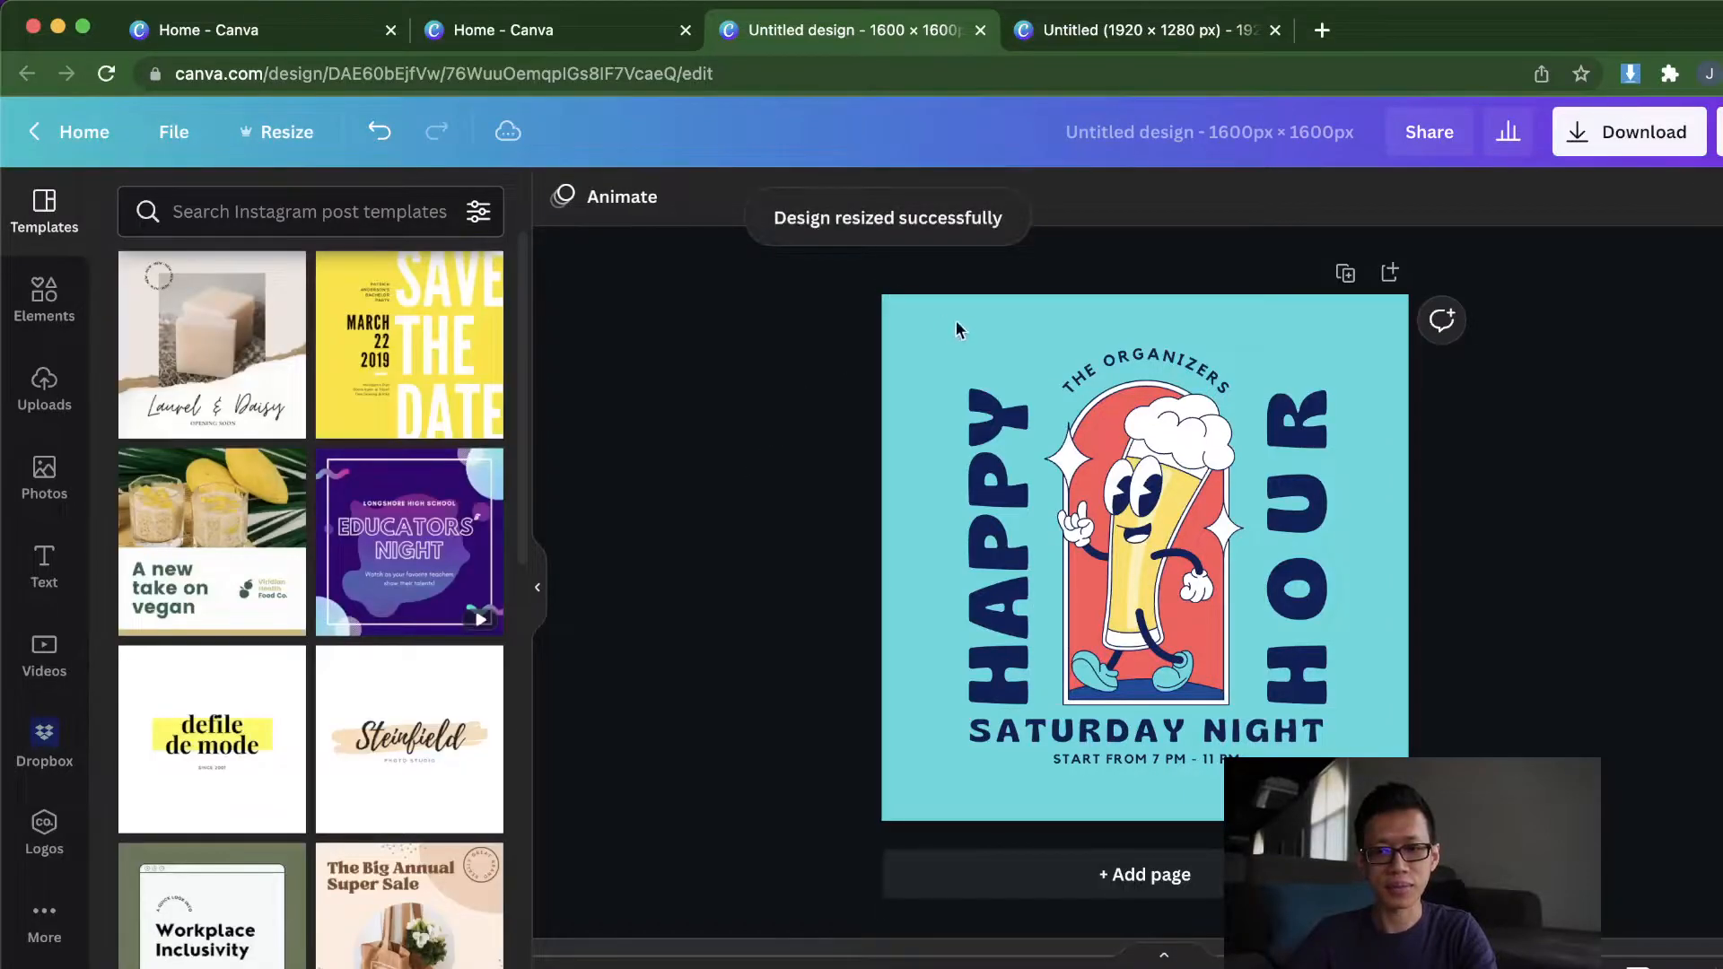
# Step: Check the square design's output size in the PNG download settings and review its available resize options
pyautogui.click(1631, 137)
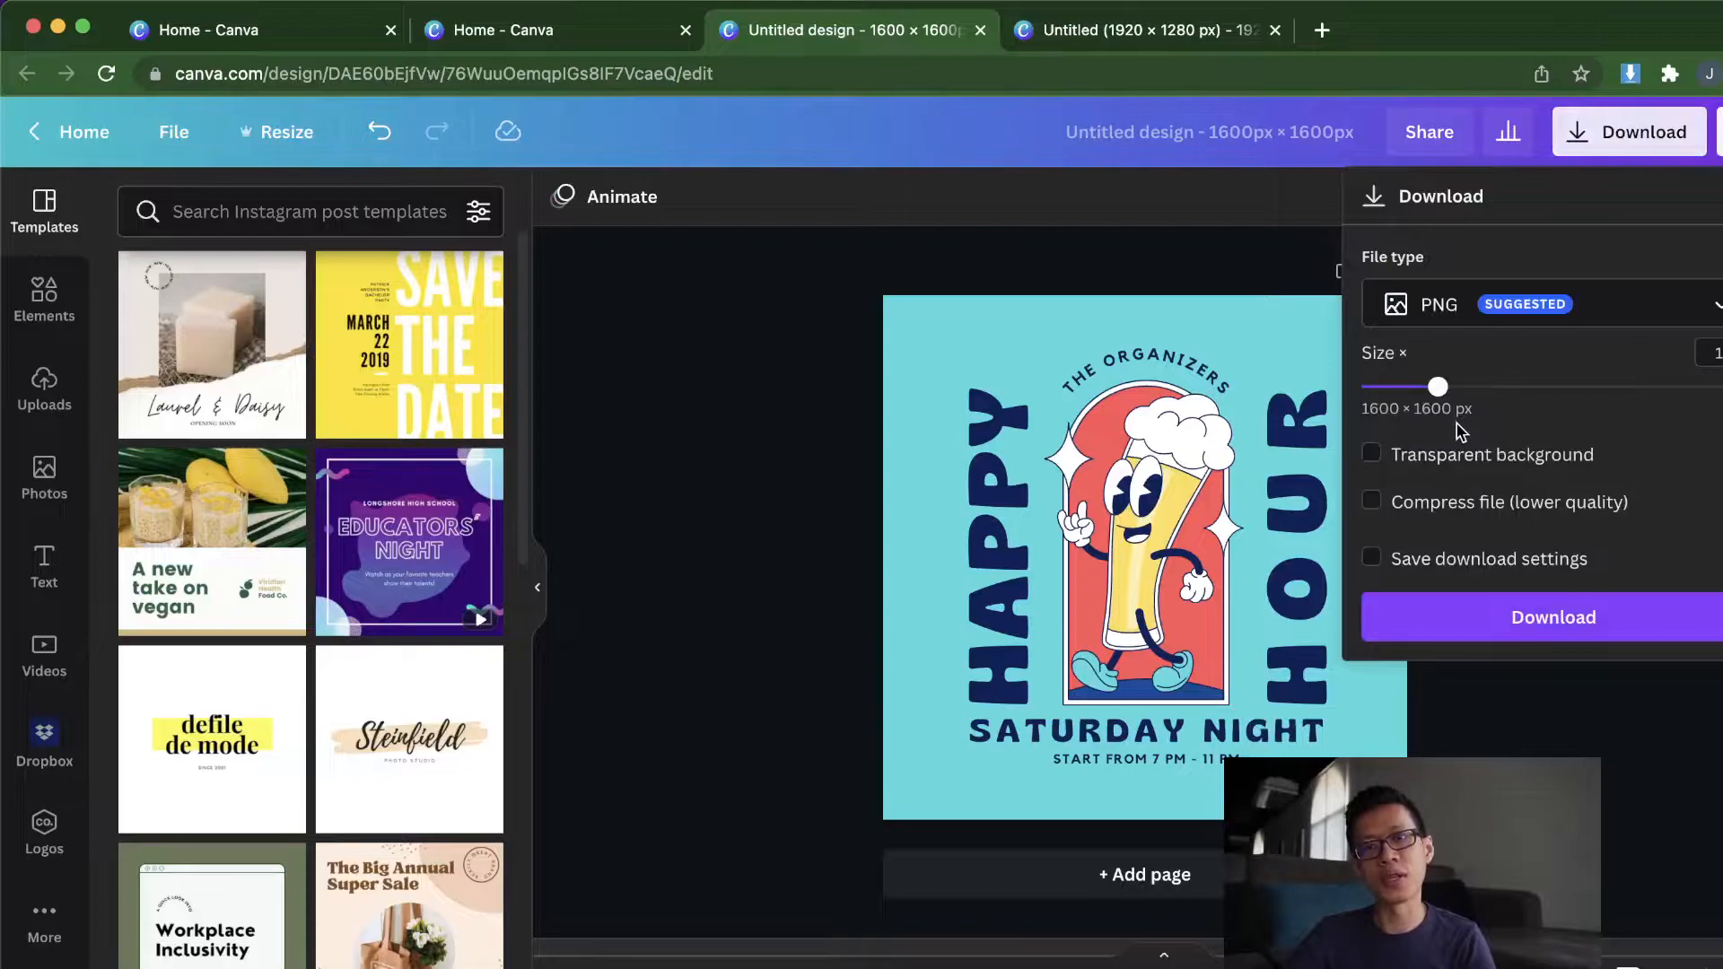
pyautogui.click(1202, 258)
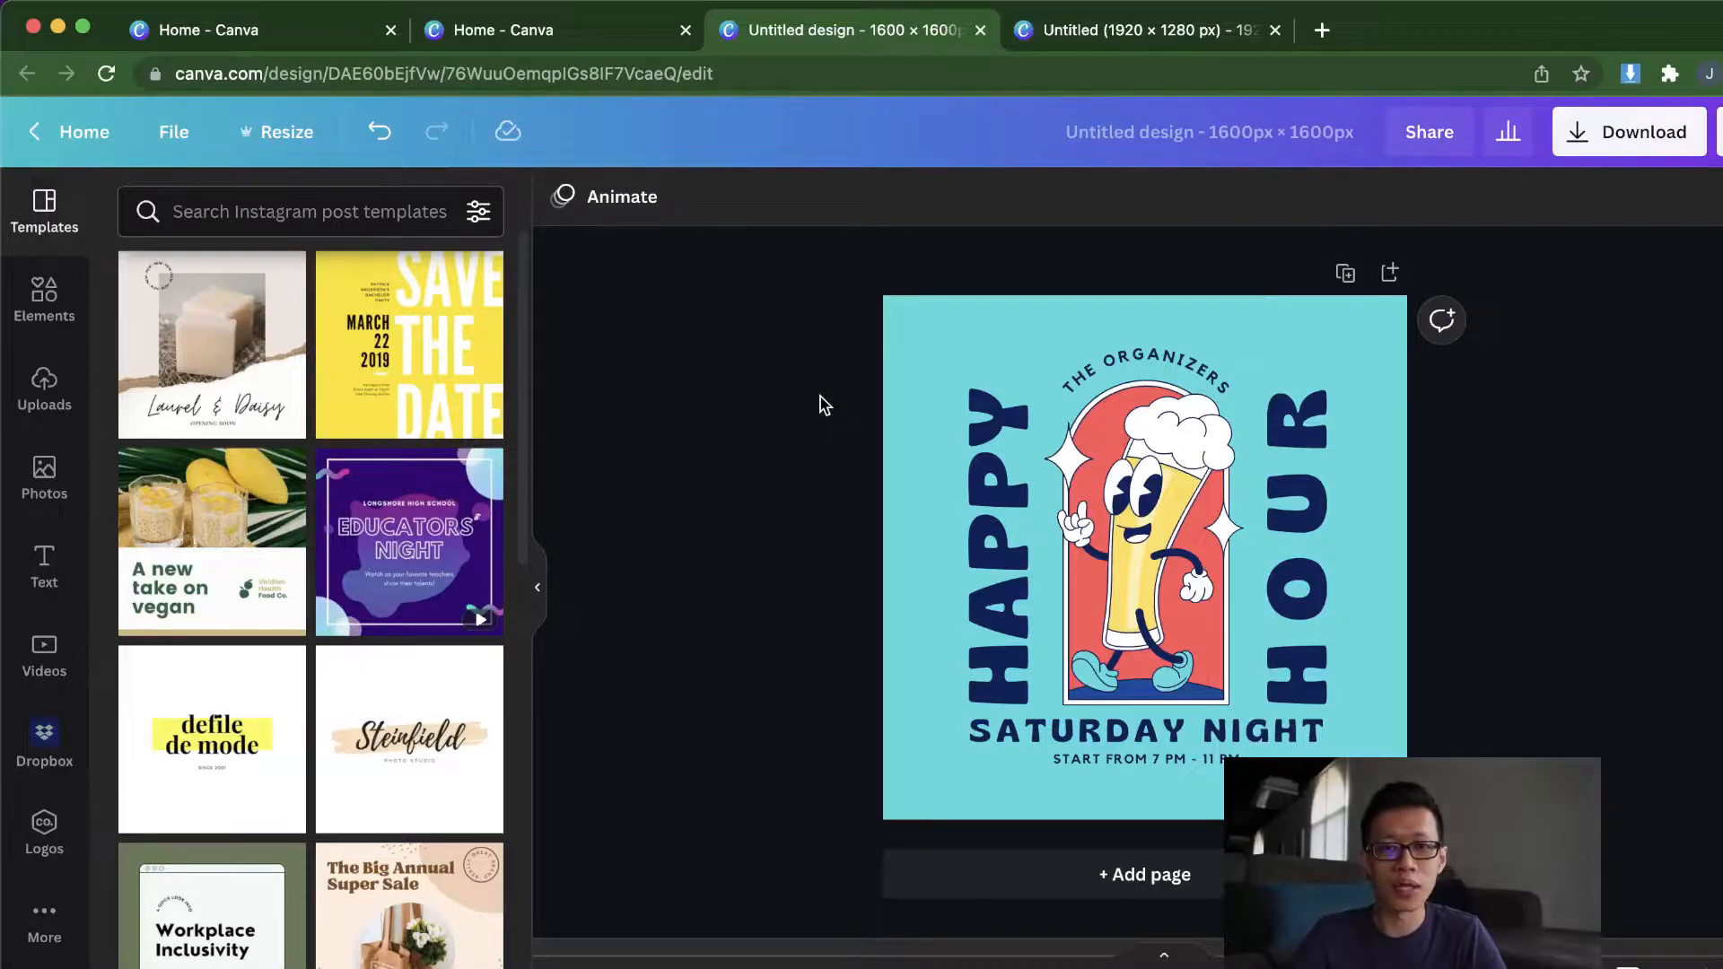
pyautogui.click(279, 132)
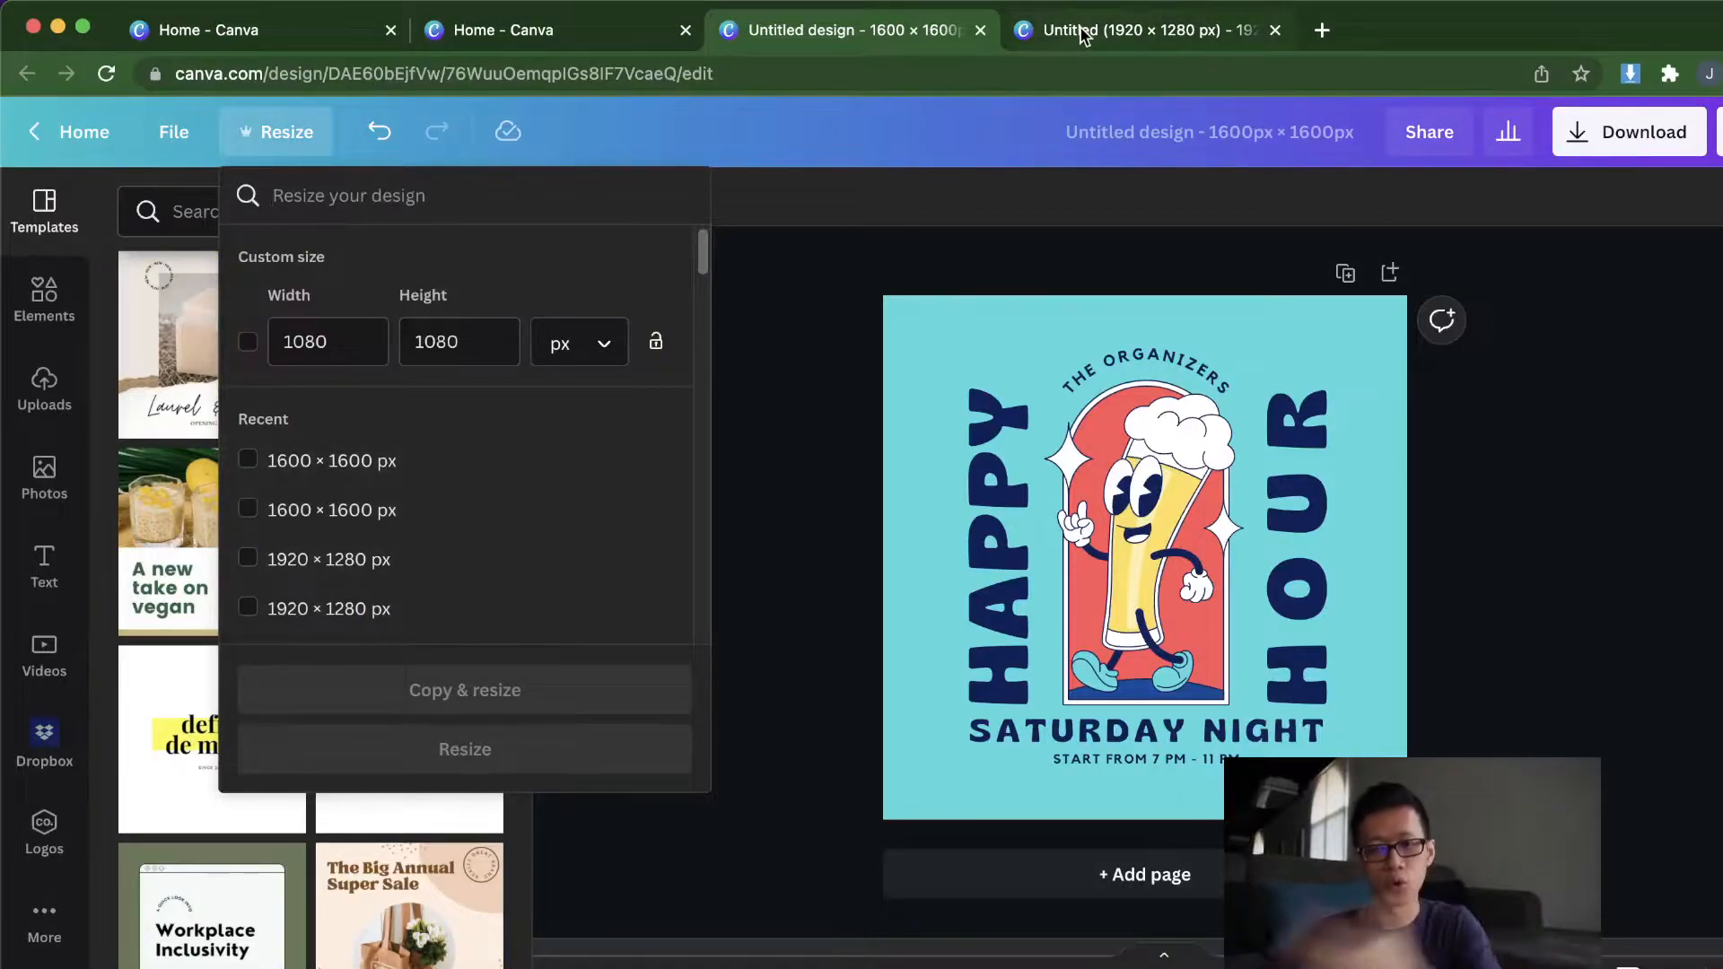
pyautogui.click(817, 368)
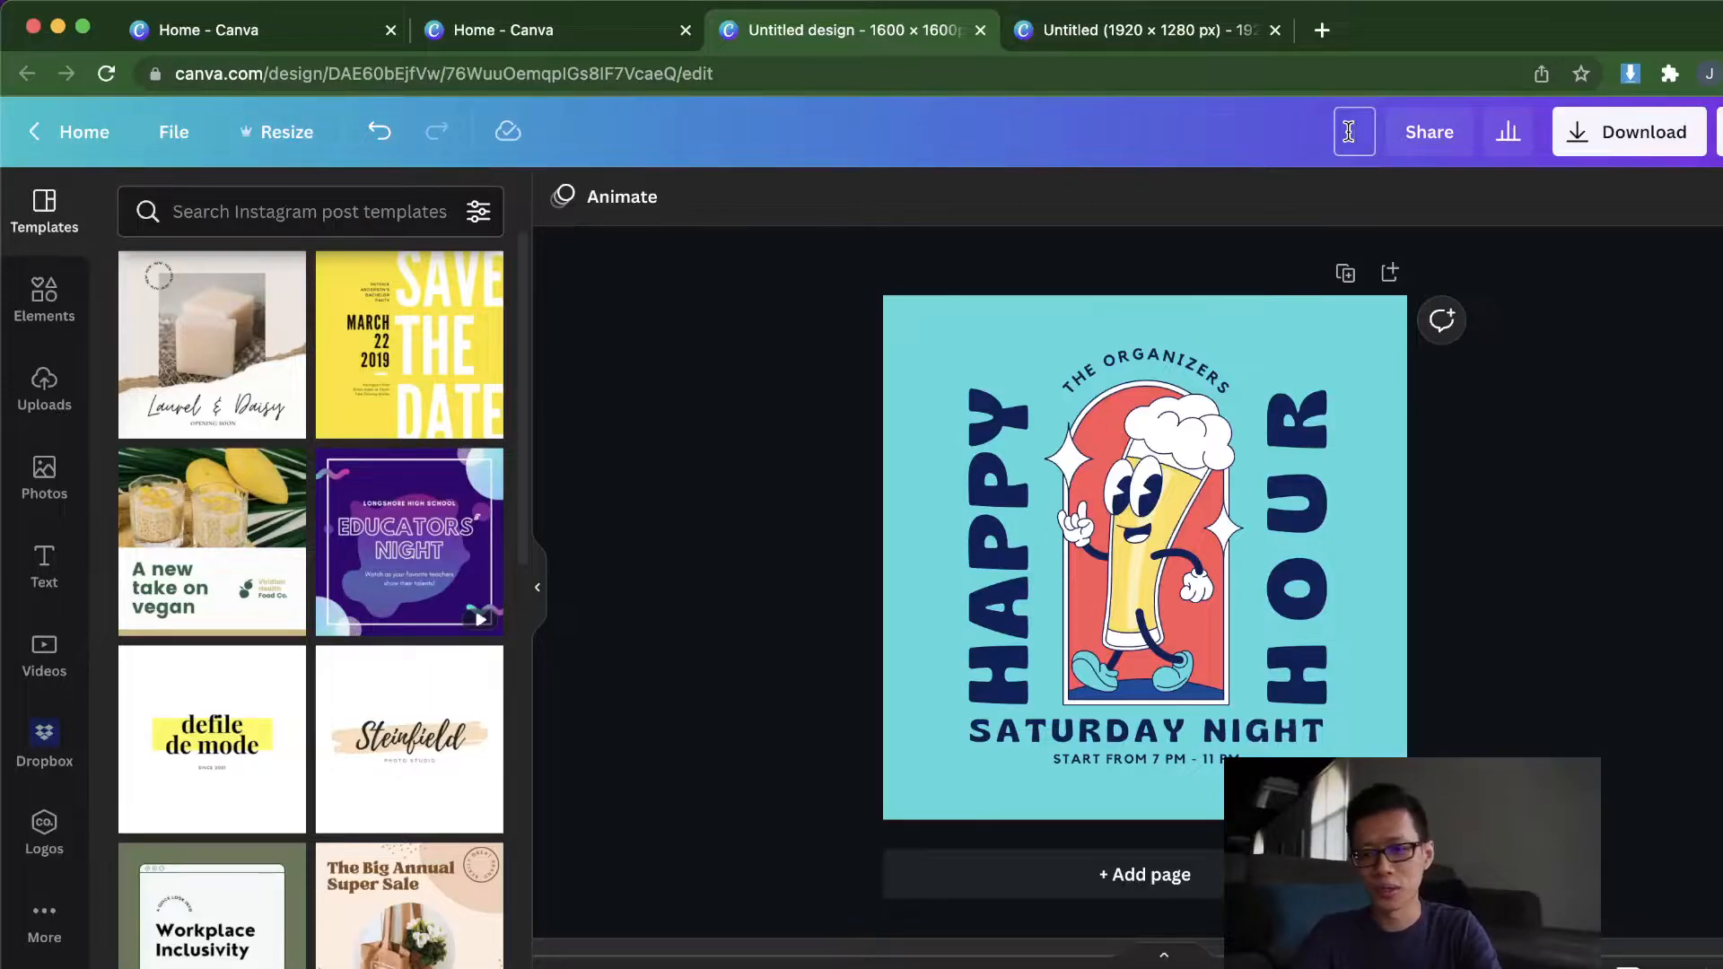
# Step: Rename the square Happy Hour design as "Happy Hour IG Post"
pyautogui.write('Happy Hou')
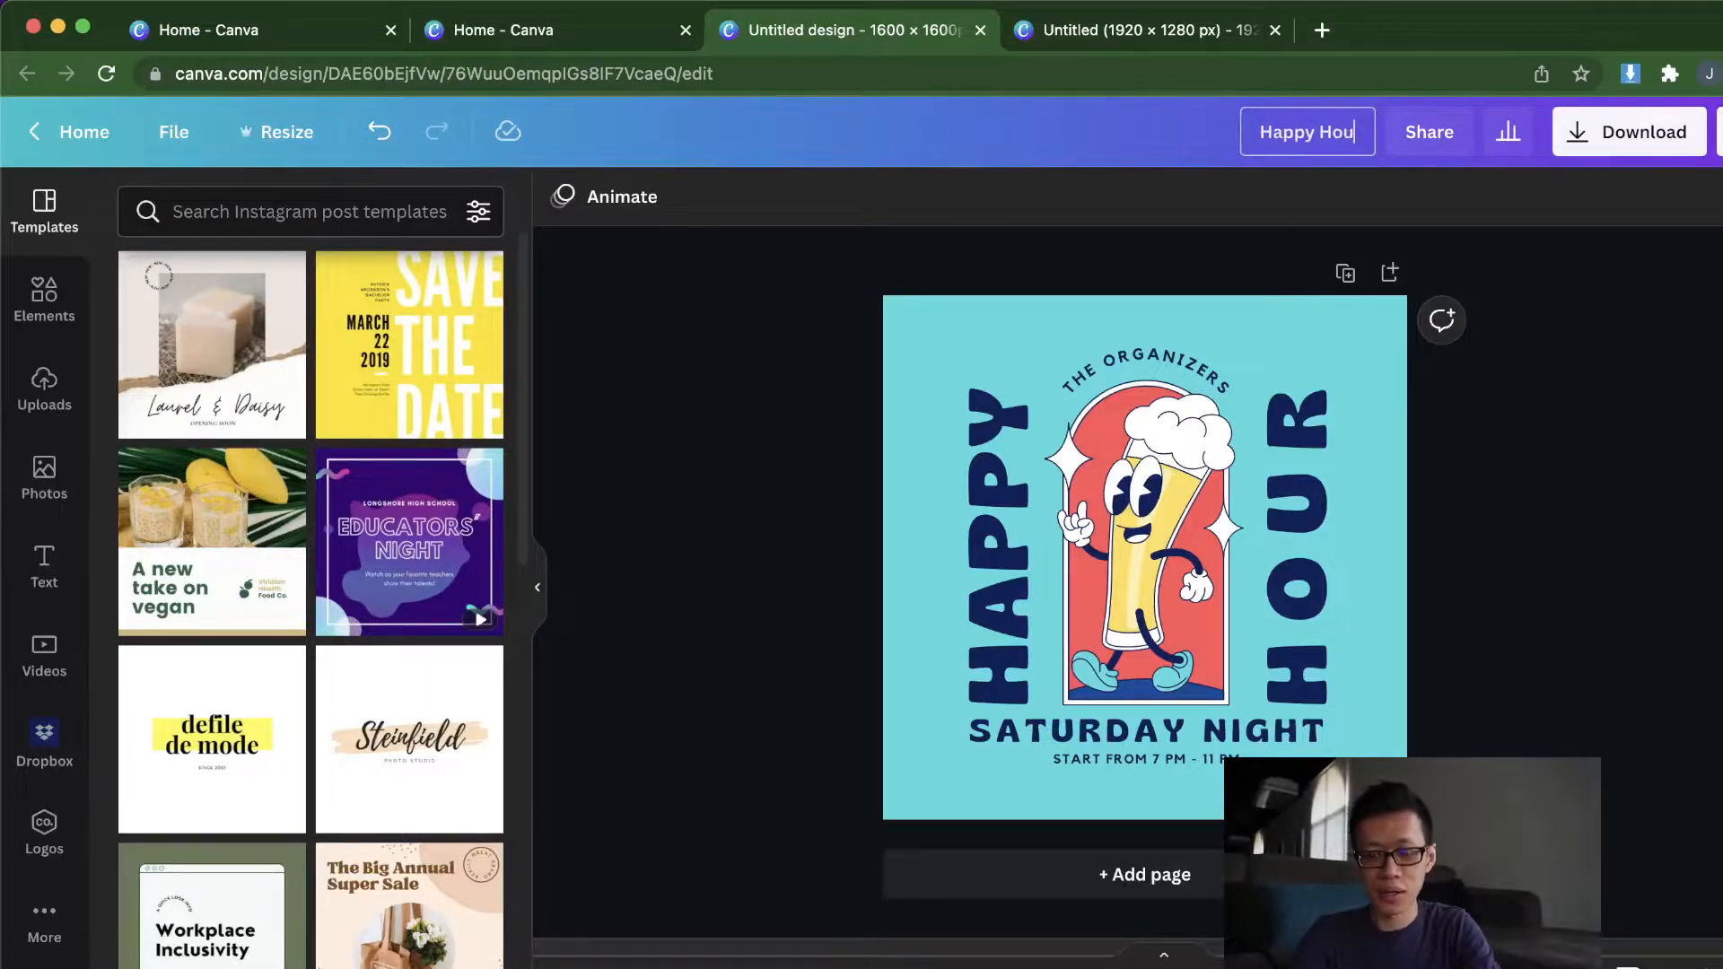
pyautogui.write('r IG Post')
pyautogui.click(1058, 273)
# Step: Rename the 1920 × 1280 px copy as "Happy Hour Web Banner"
pyautogui.click(1136, 29)
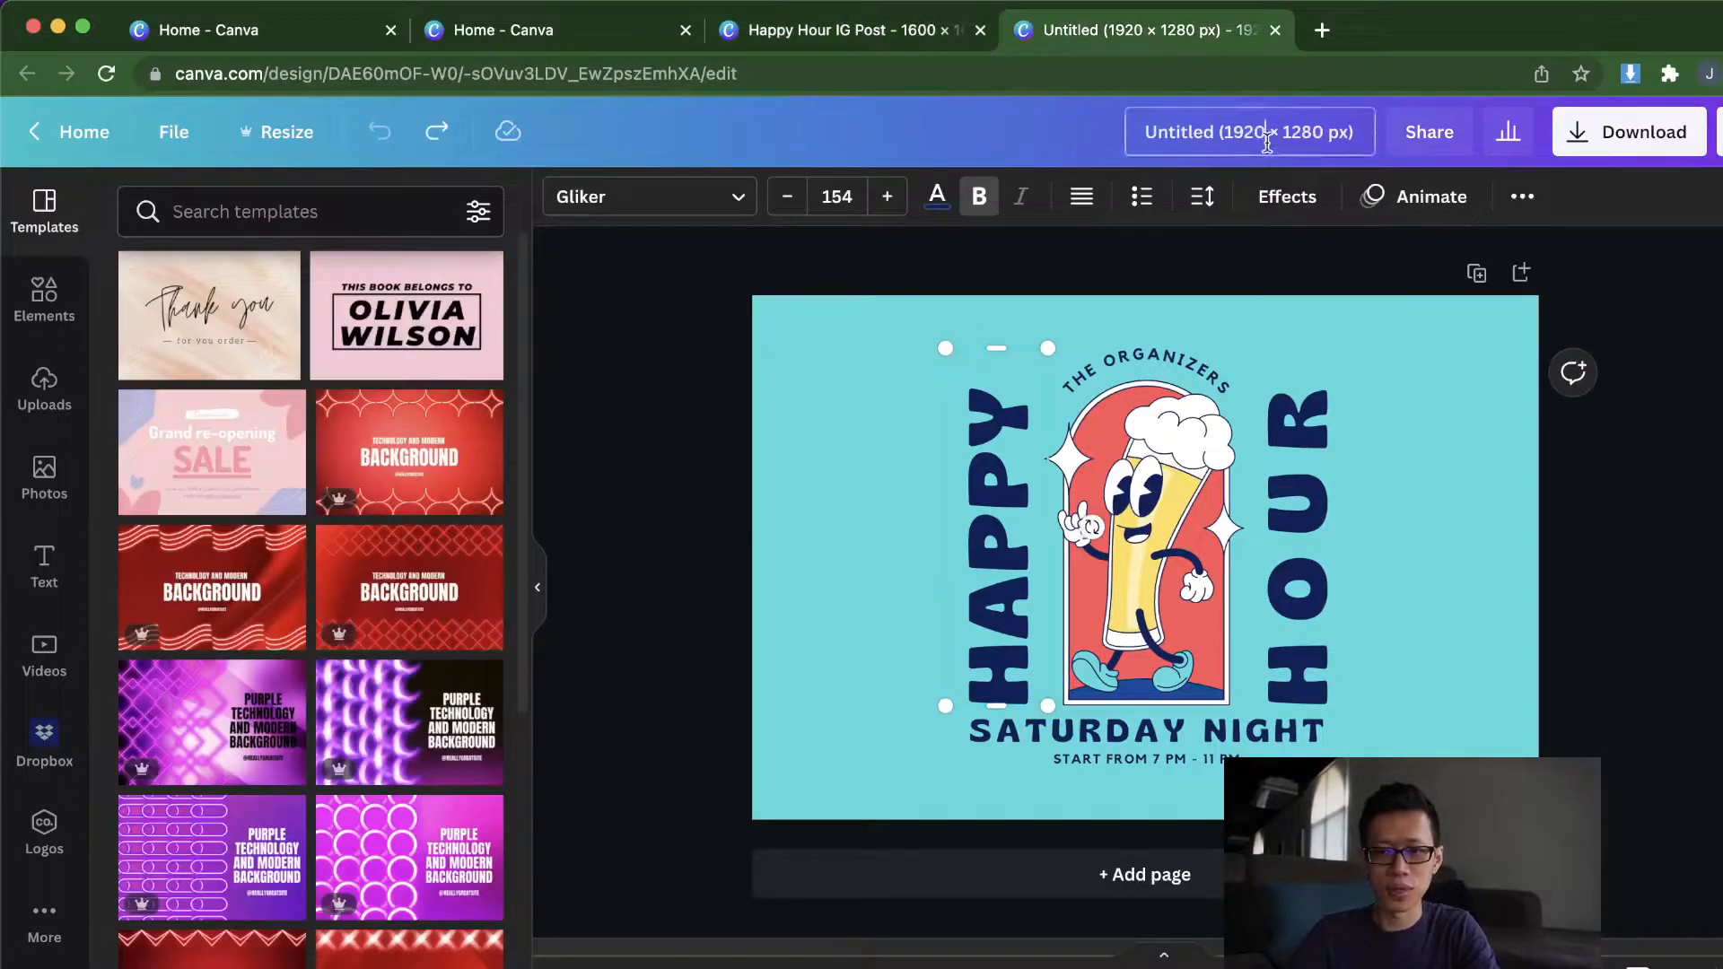
pyautogui.click(1266, 134)
pyautogui.write('Happy H')
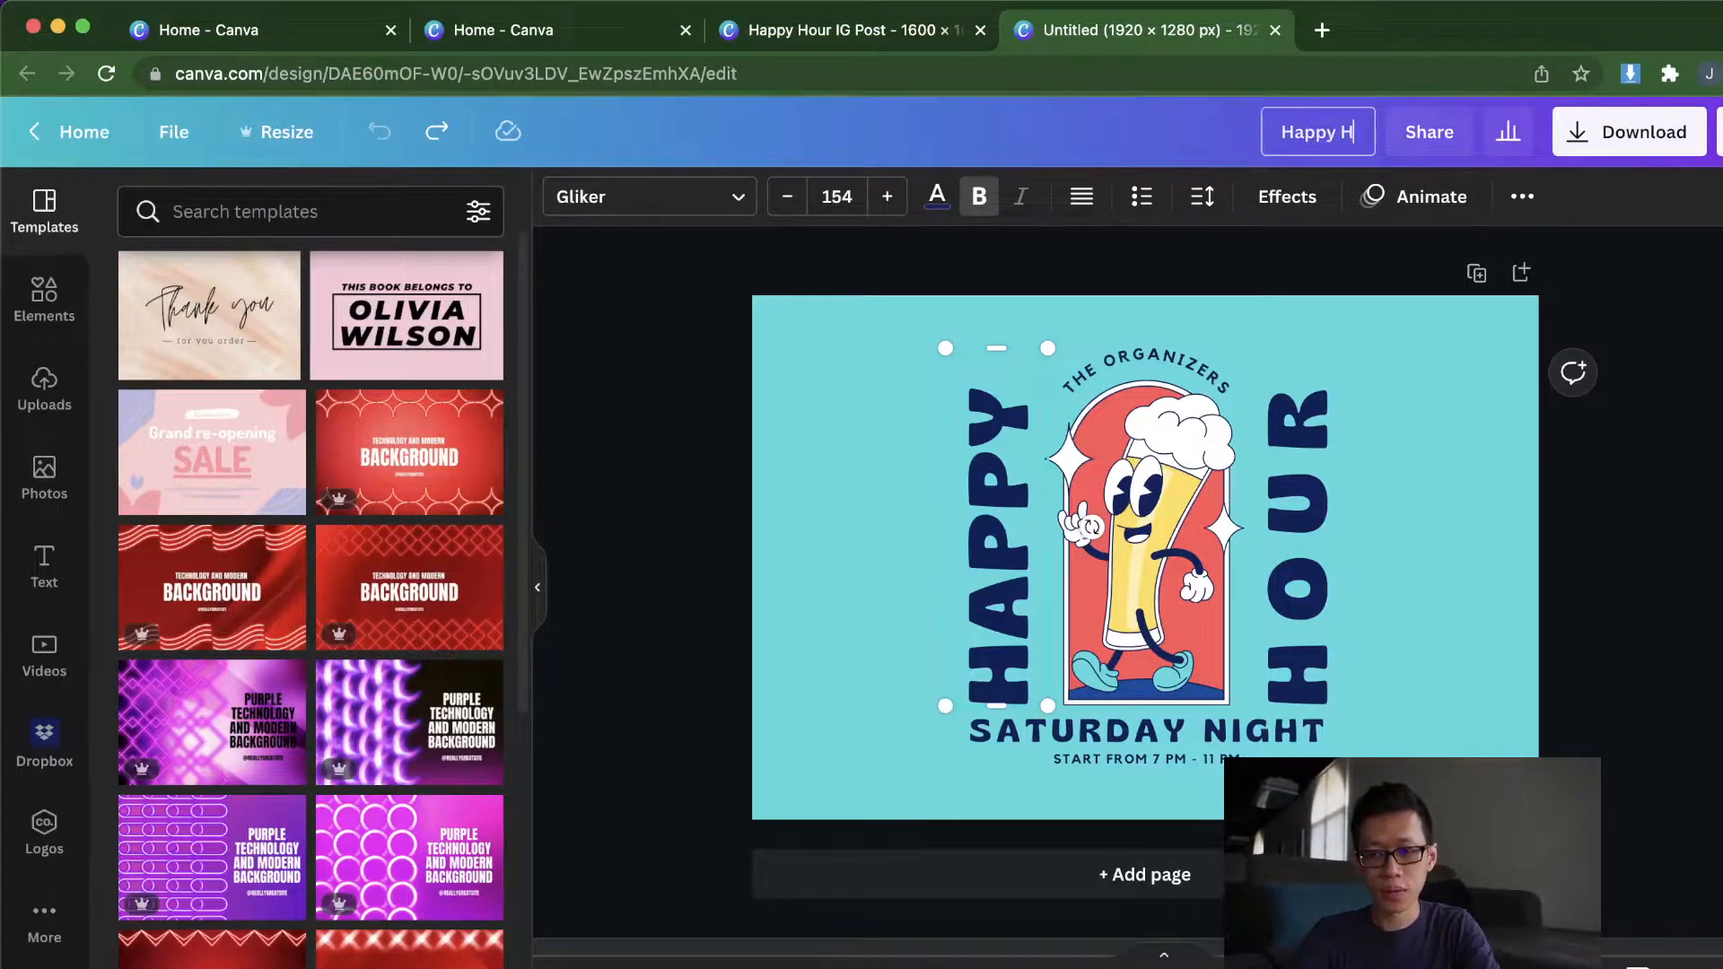
pyautogui.write('our Web Banner')
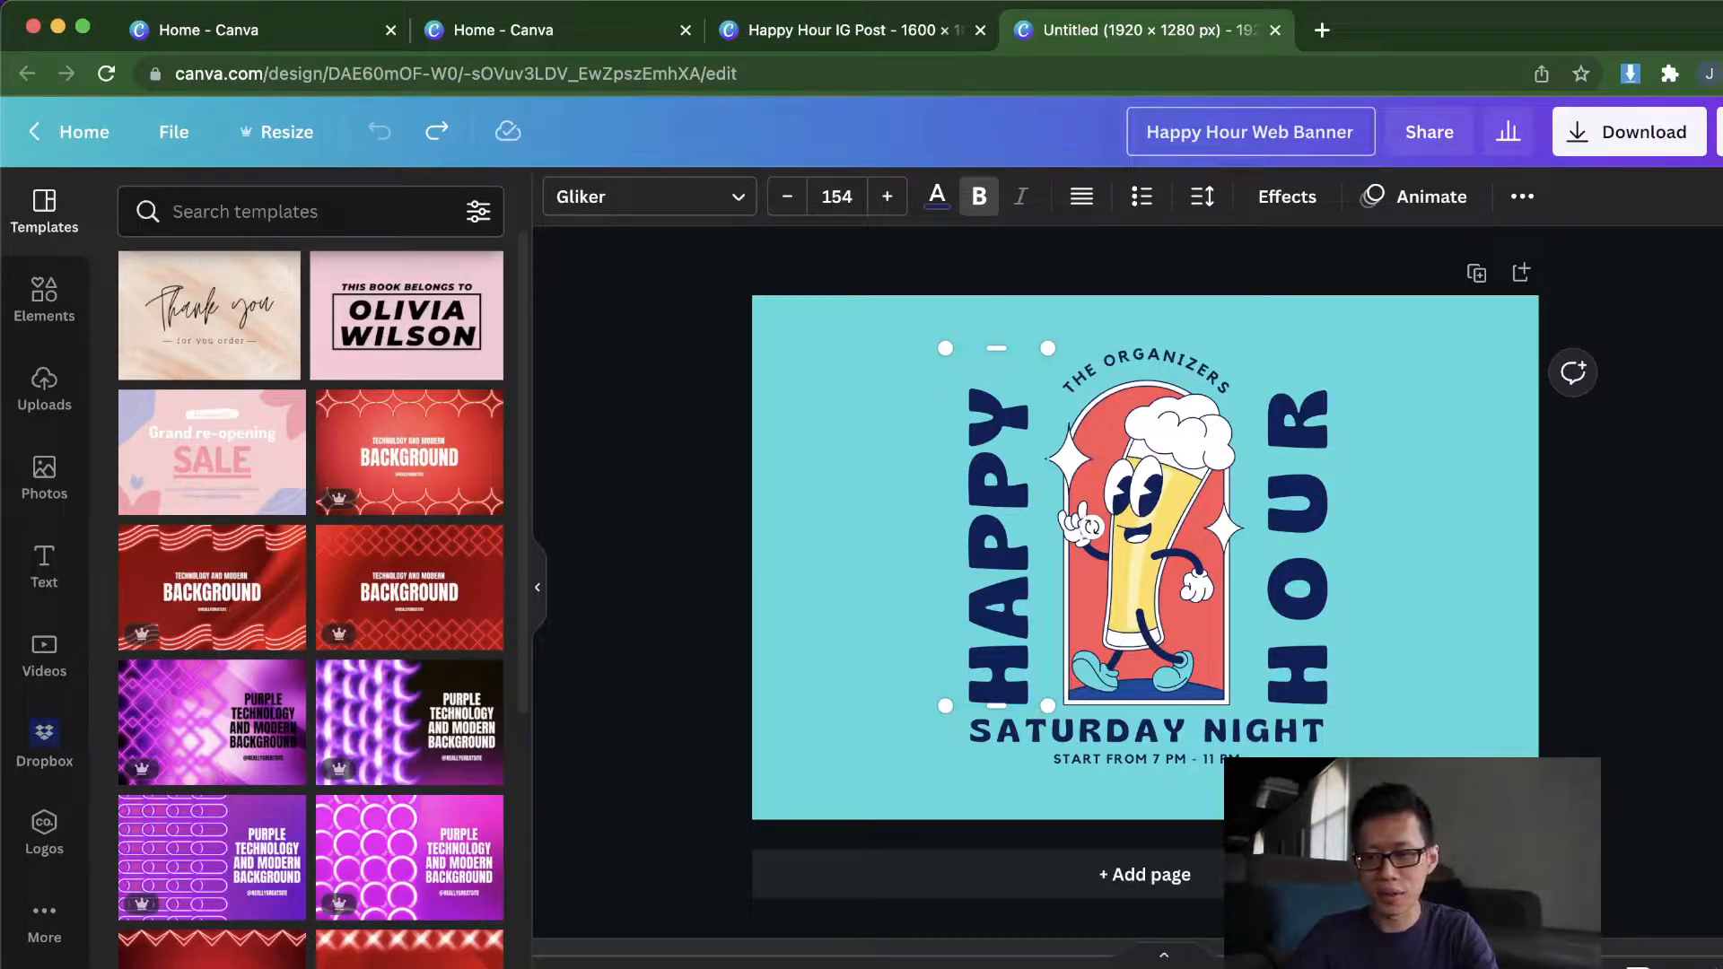
pyautogui.click(1603, 797)
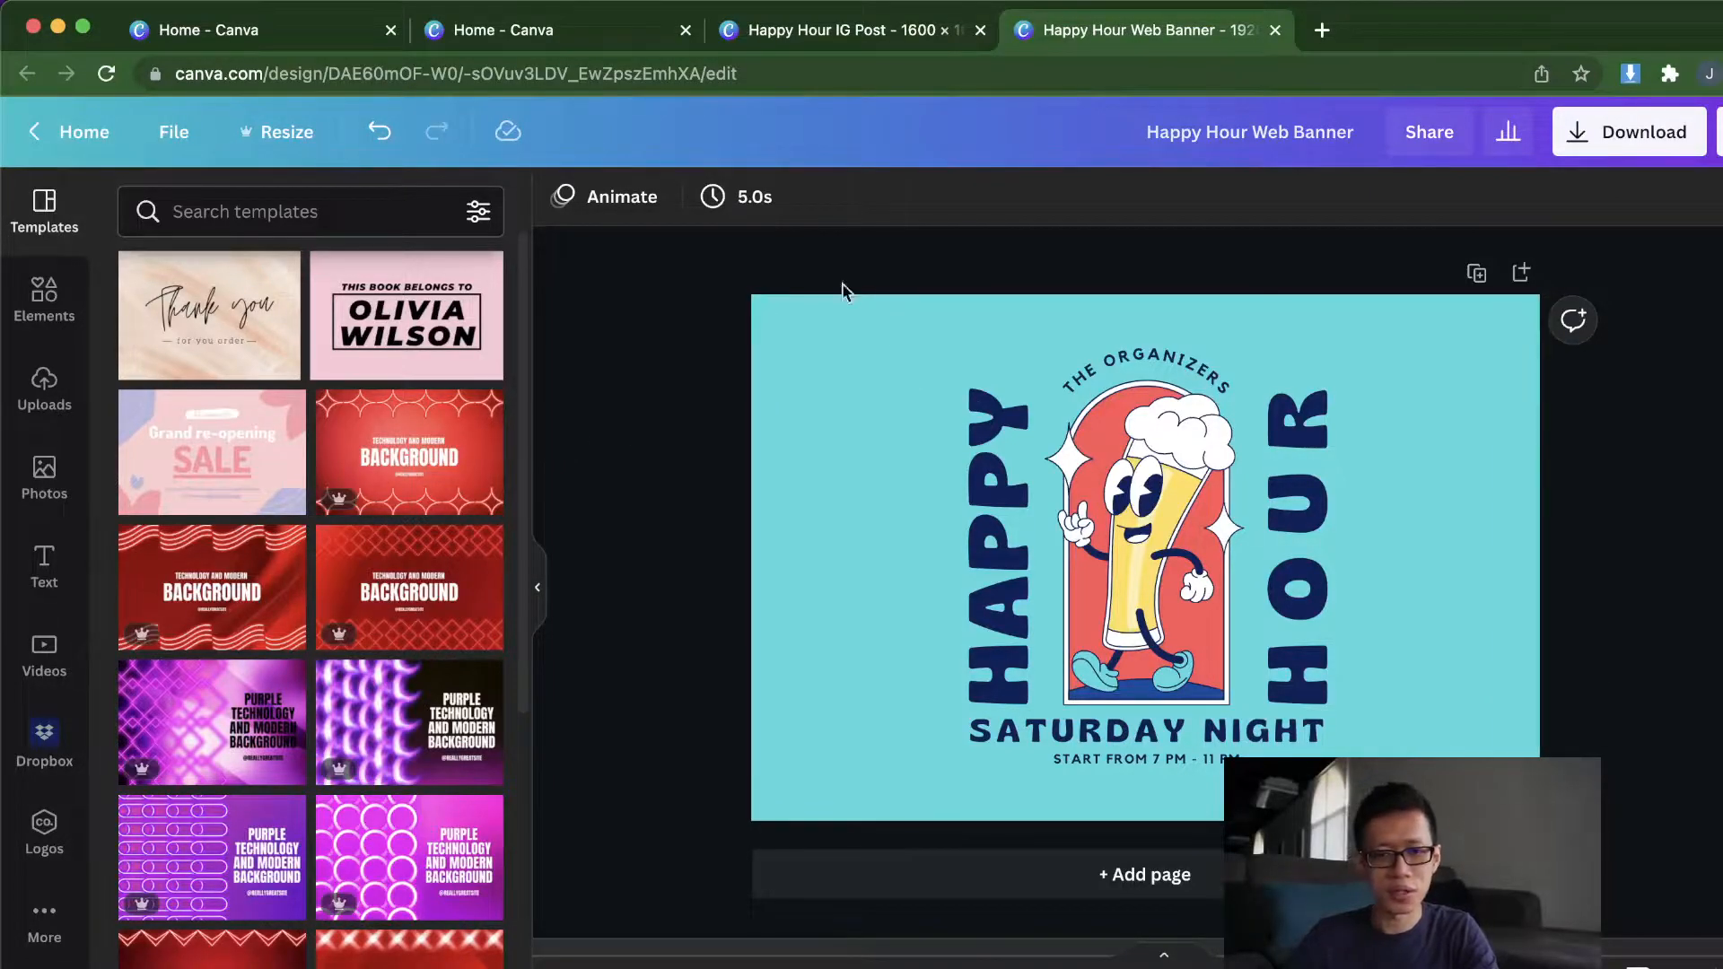
# Step: Open the Instagram Posts template collection from the Canva home page
pyautogui.click(916, 31)
pyautogui.click(1102, 40)
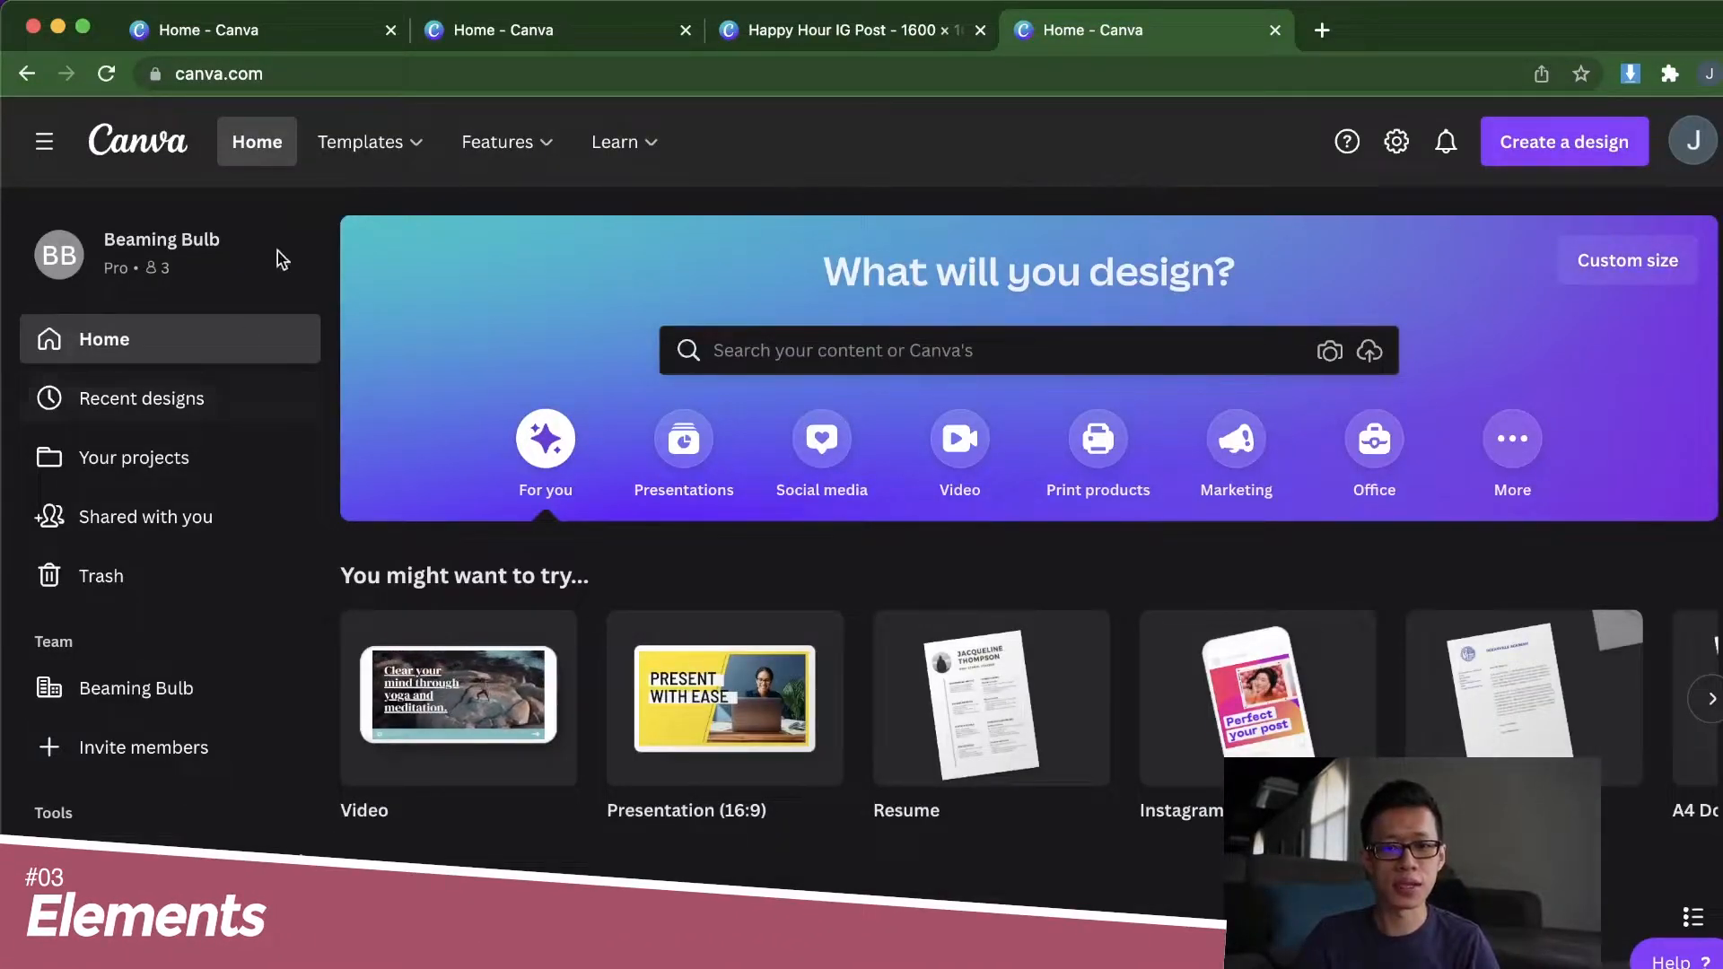
pyautogui.moveTo(375, 142)
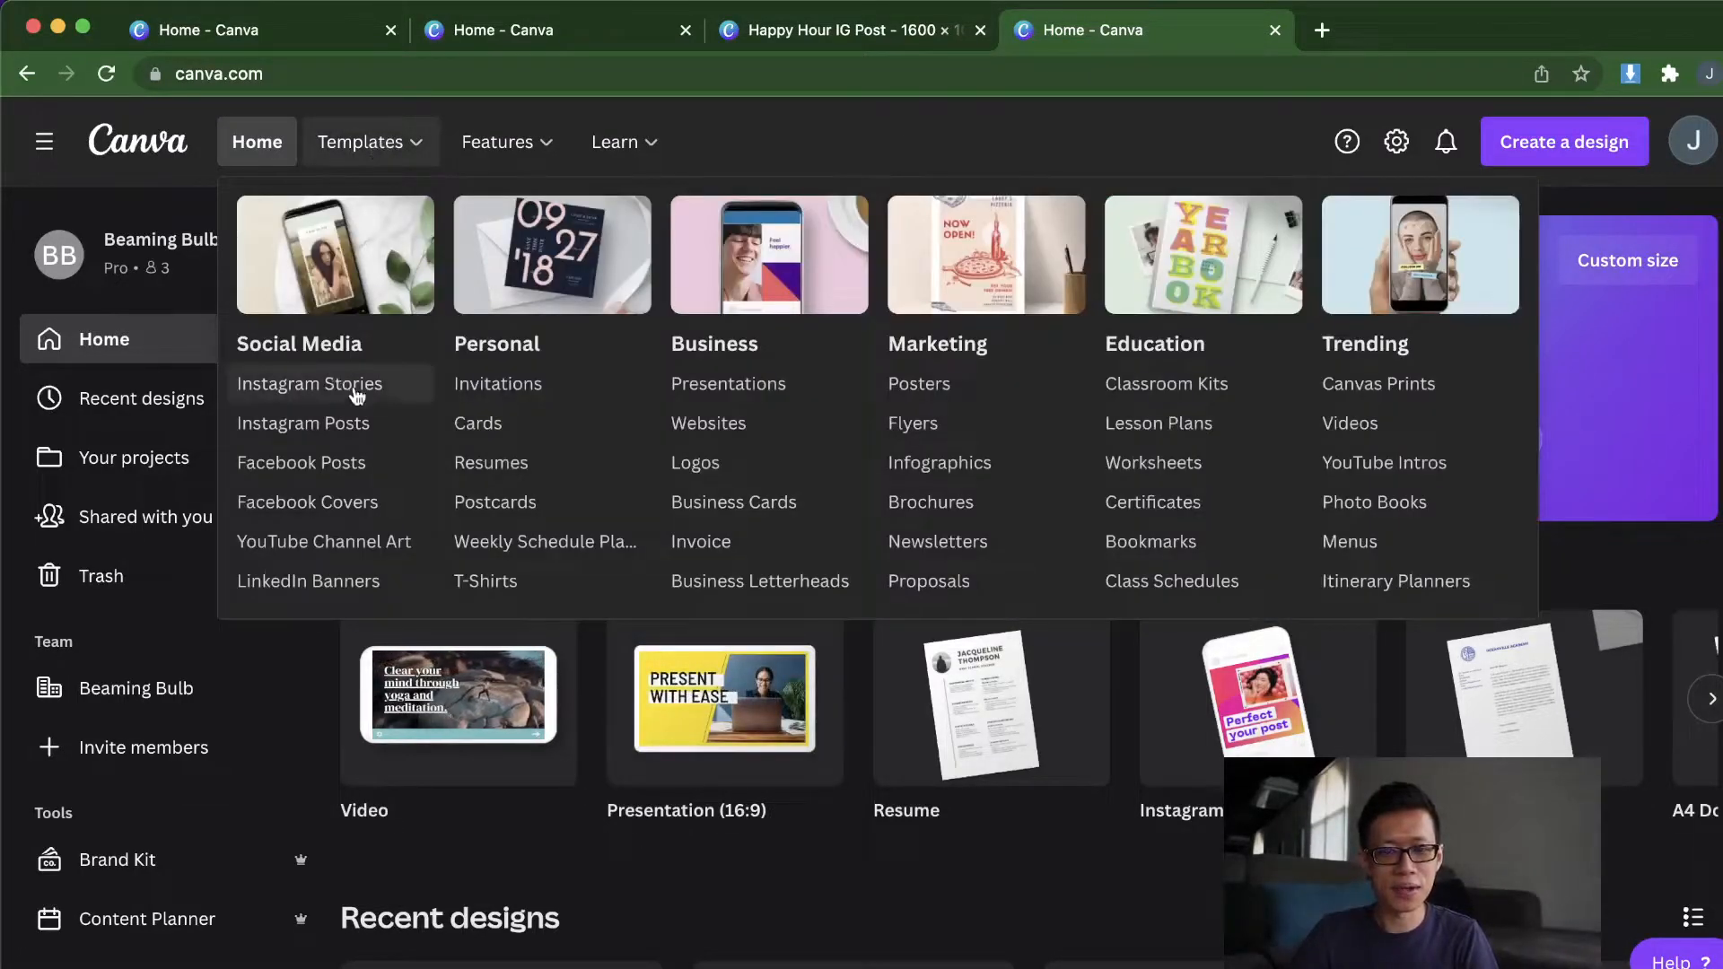
pyautogui.click(352, 423)
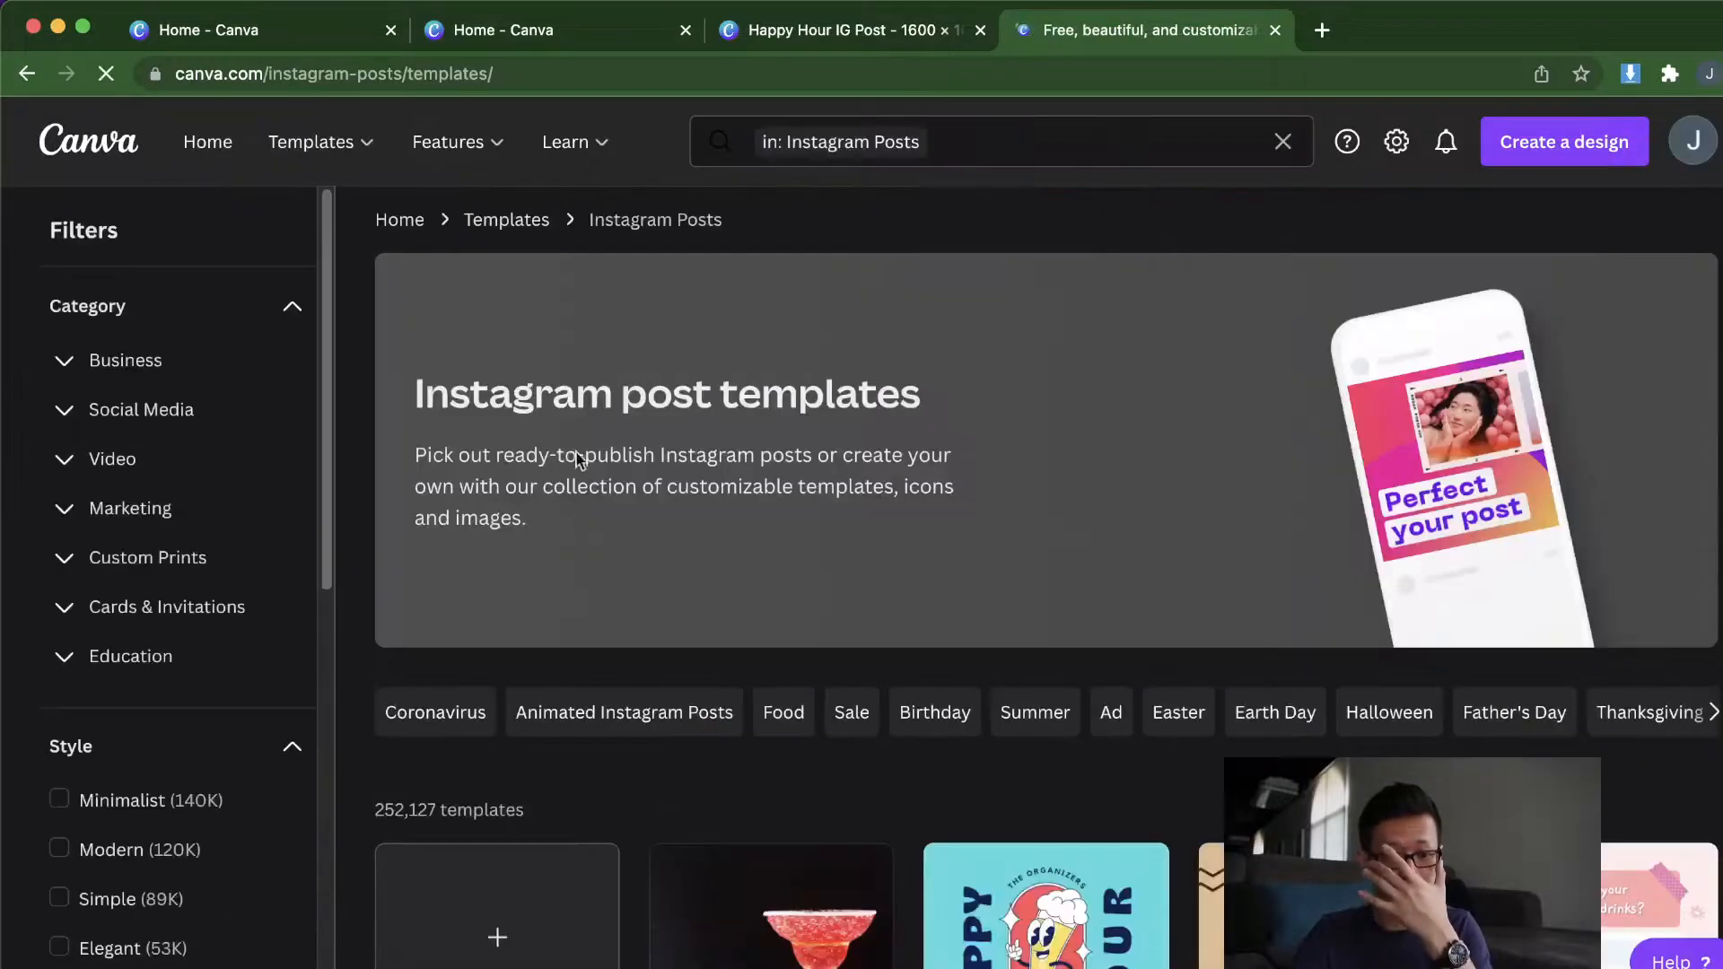
# Step: Create a blank Instagram Post, and close the template collection and the Happy Hour IG Post design
pyautogui.scroll(-1, 547, 844)
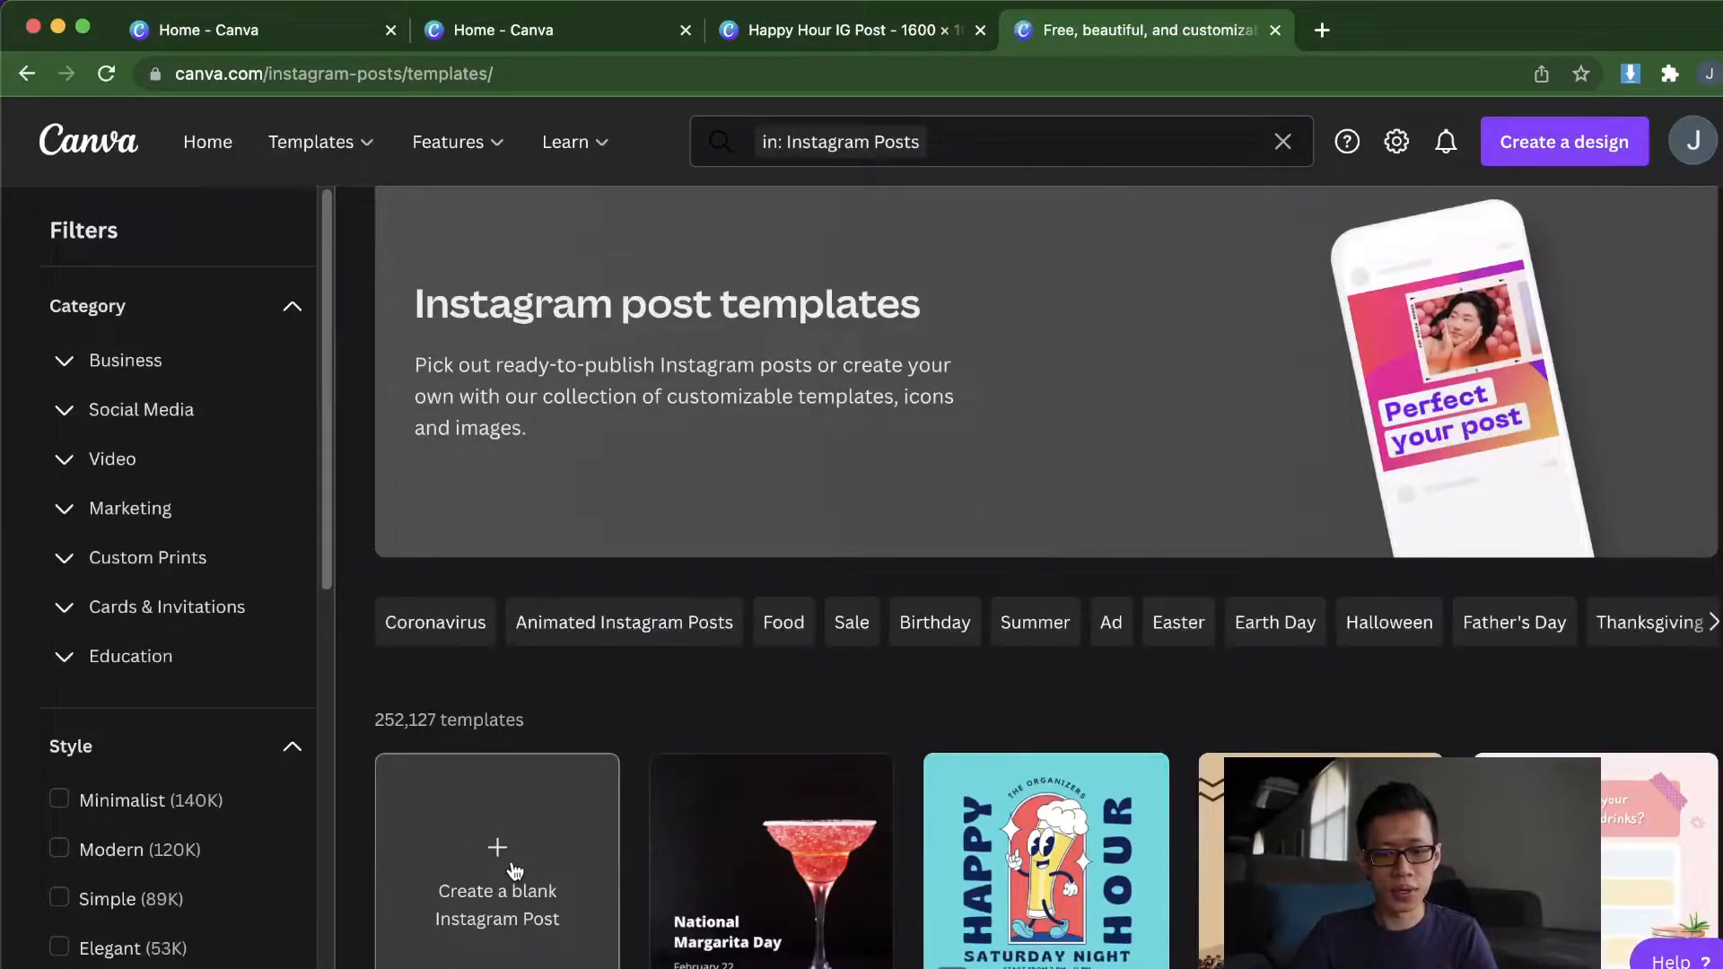
pyautogui.click(515, 871)
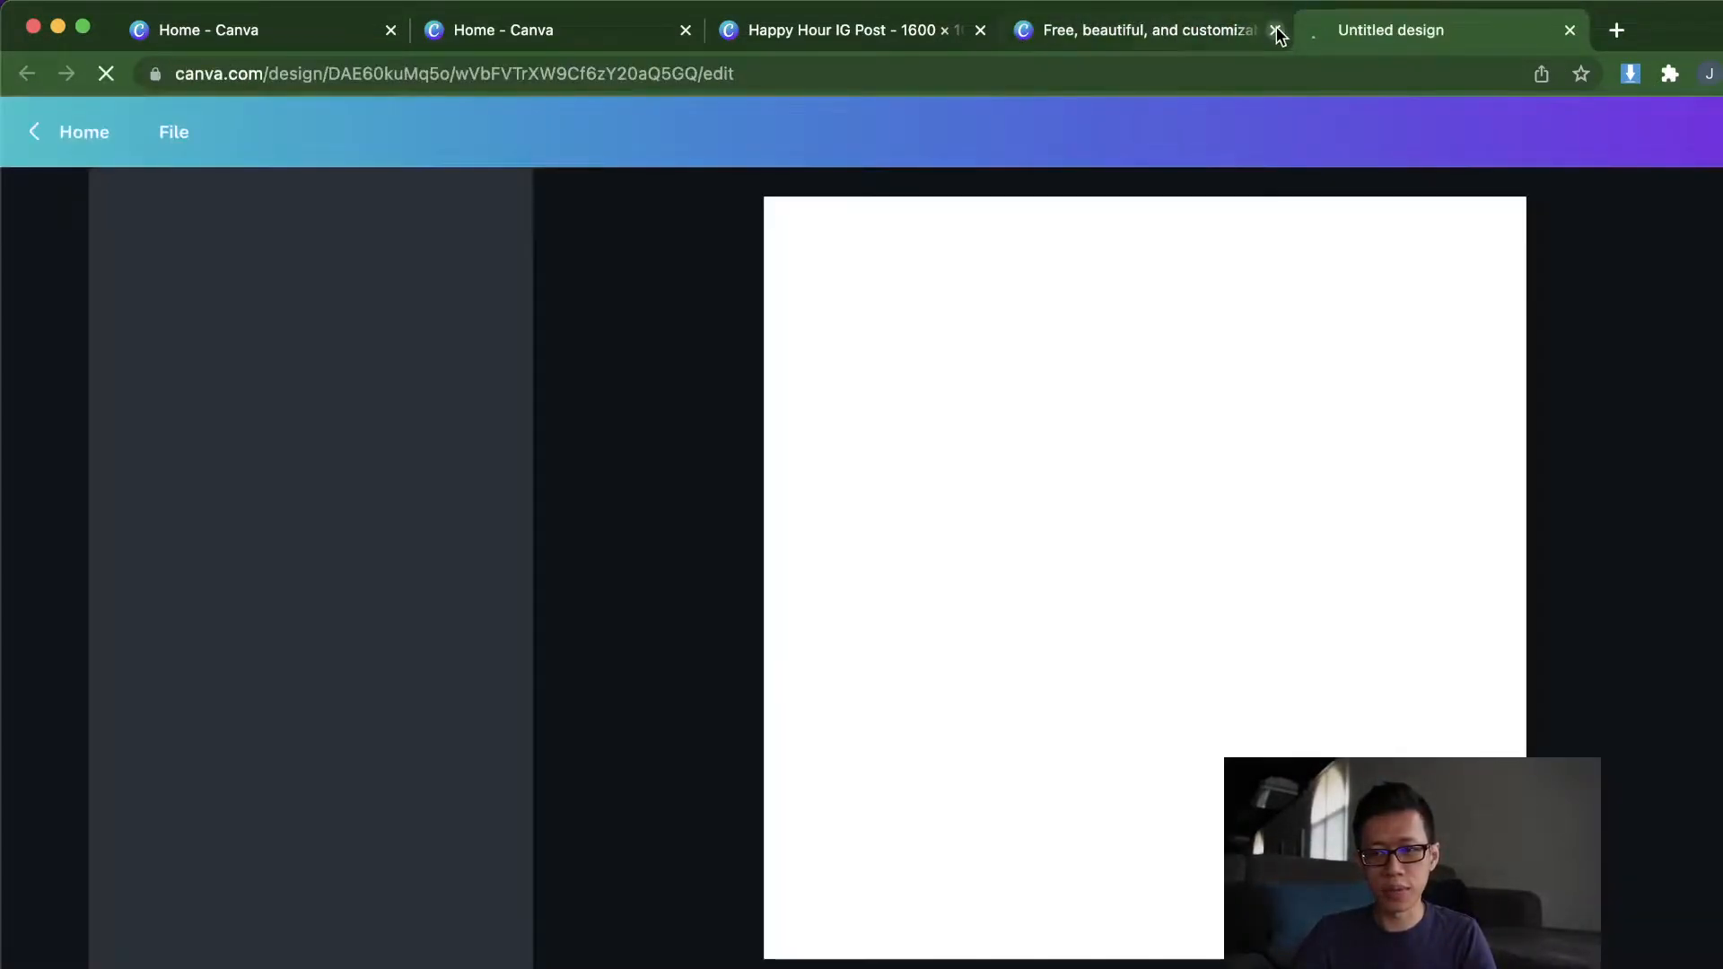
pyautogui.click(1275, 30)
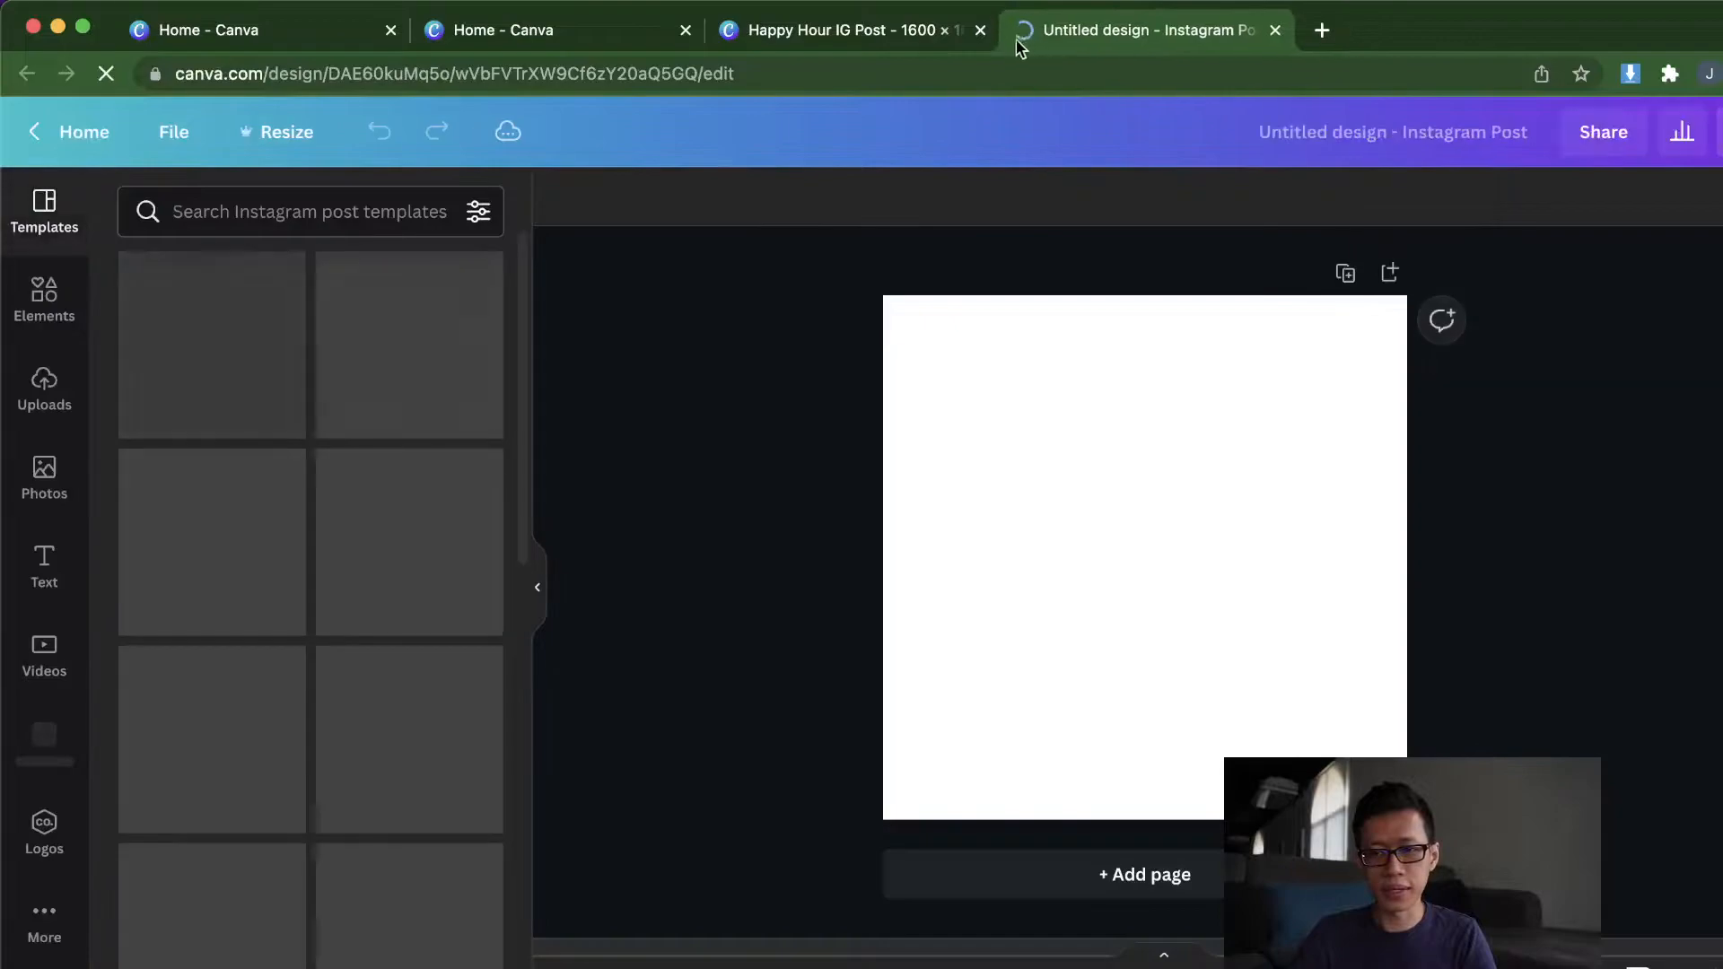
pyautogui.click(980, 30)
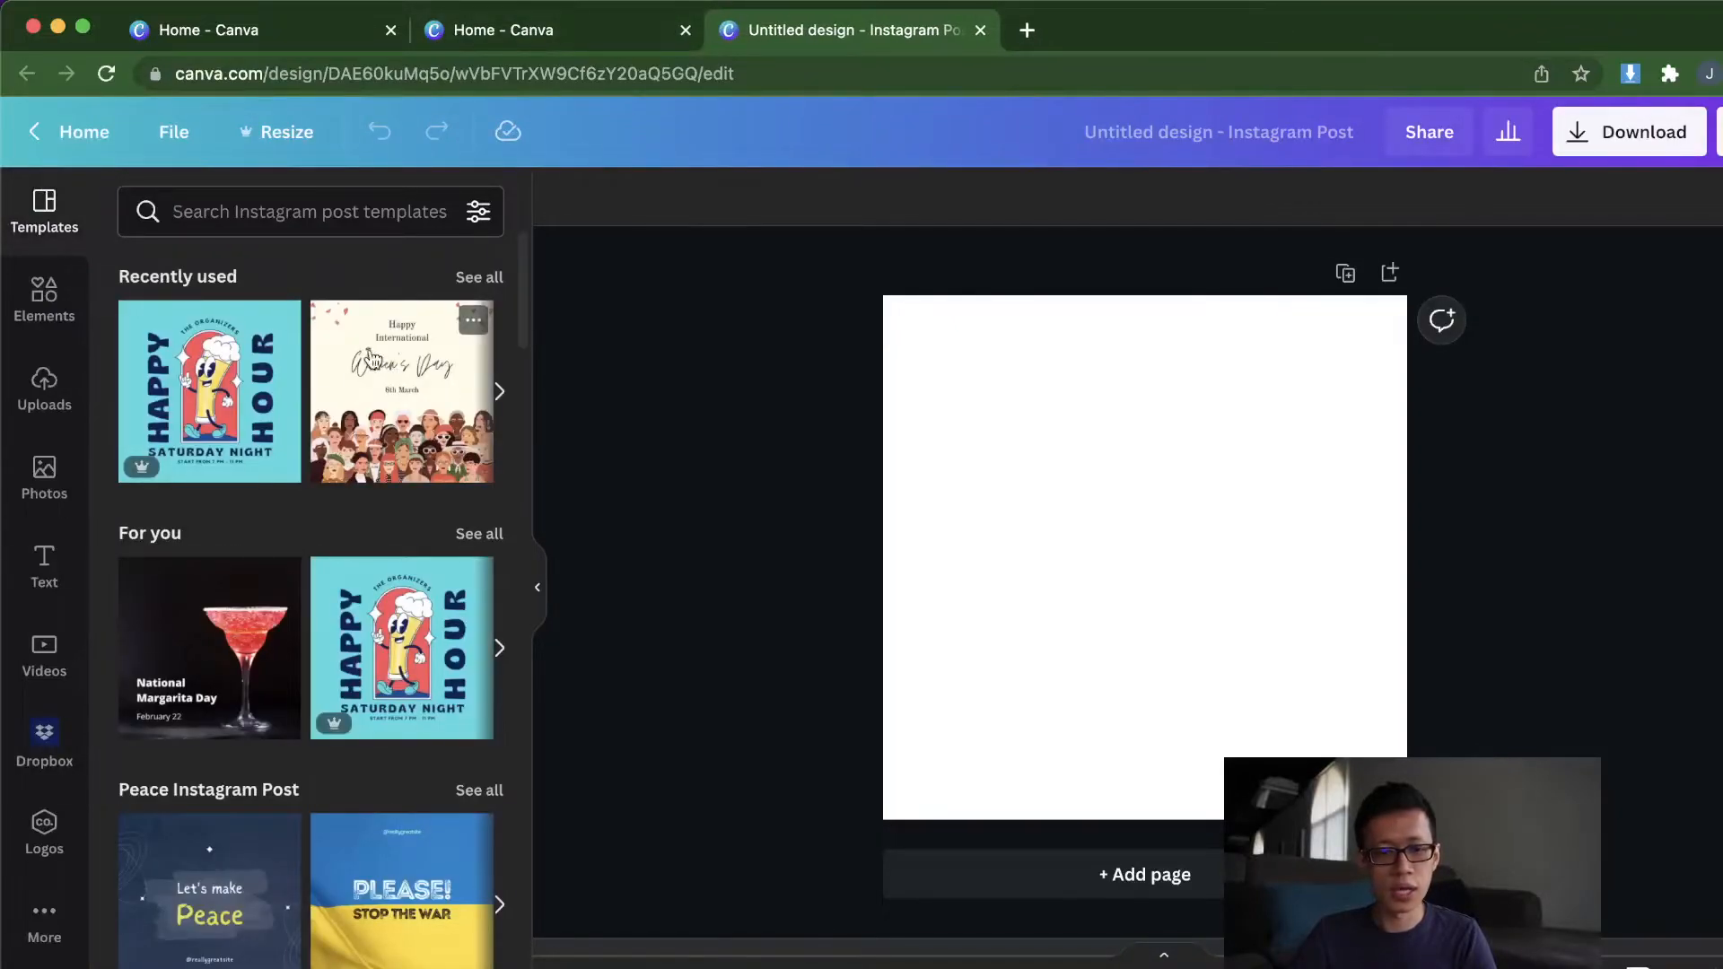
# Step: Browse the Elements and Photos libraries in the blank Instagram Post, and search the elements for "nft"
pyautogui.click(54, 309)
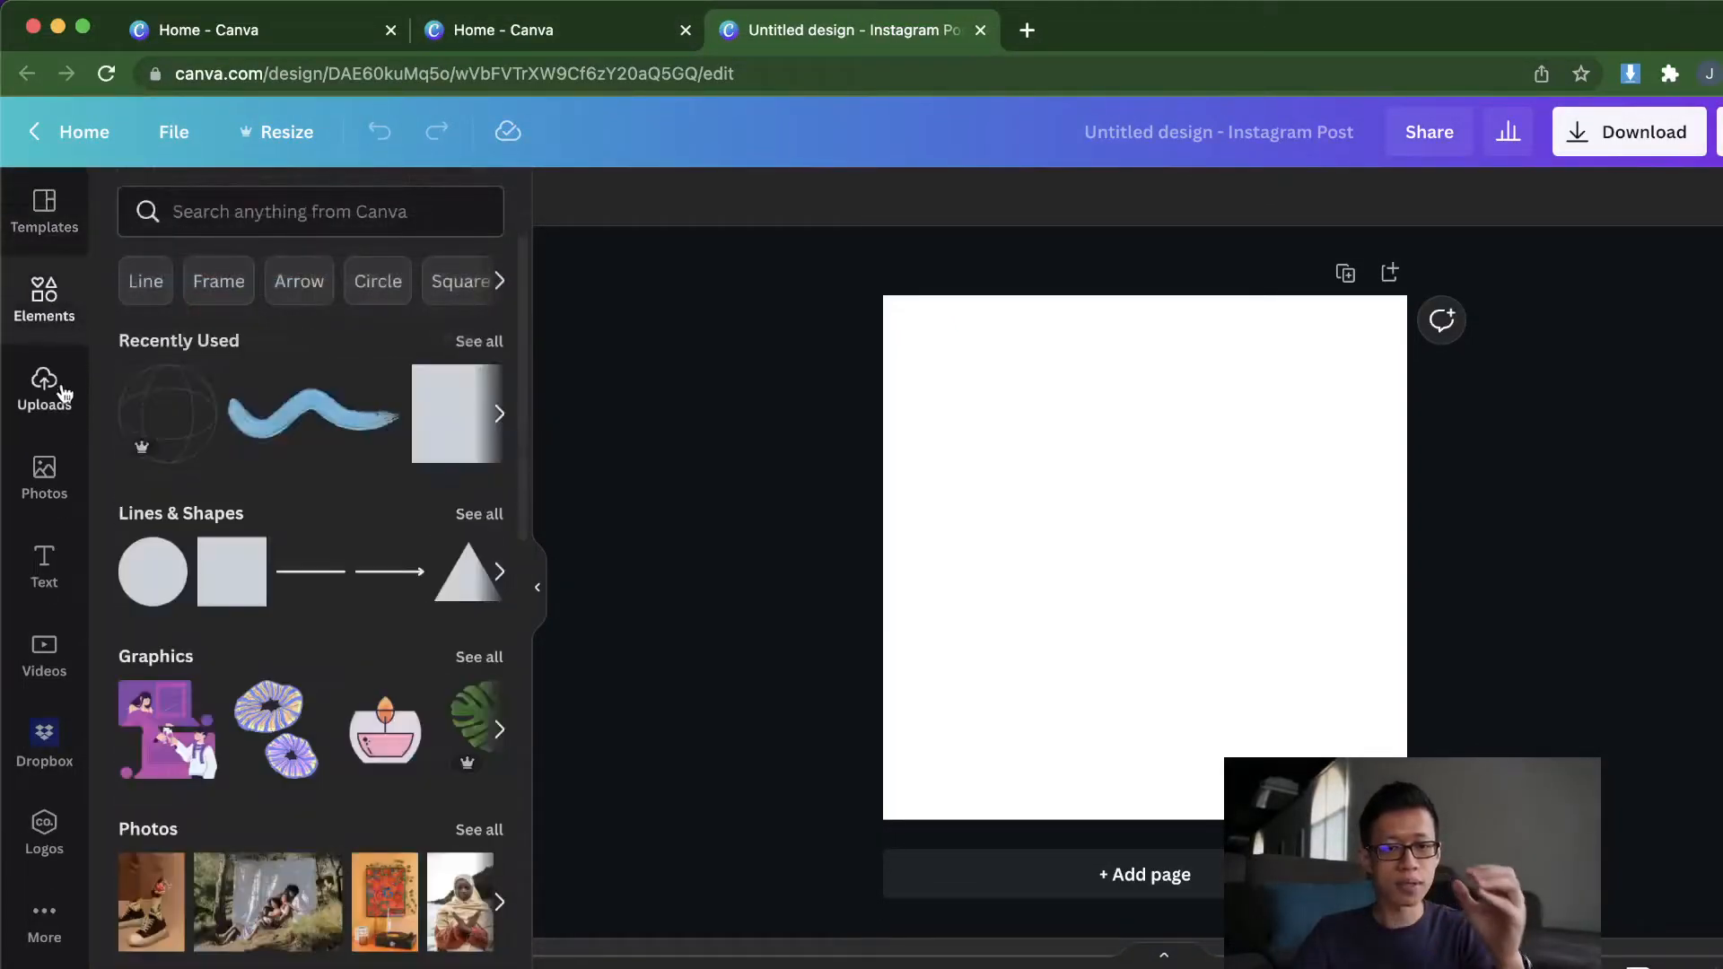
pyautogui.click(61, 494)
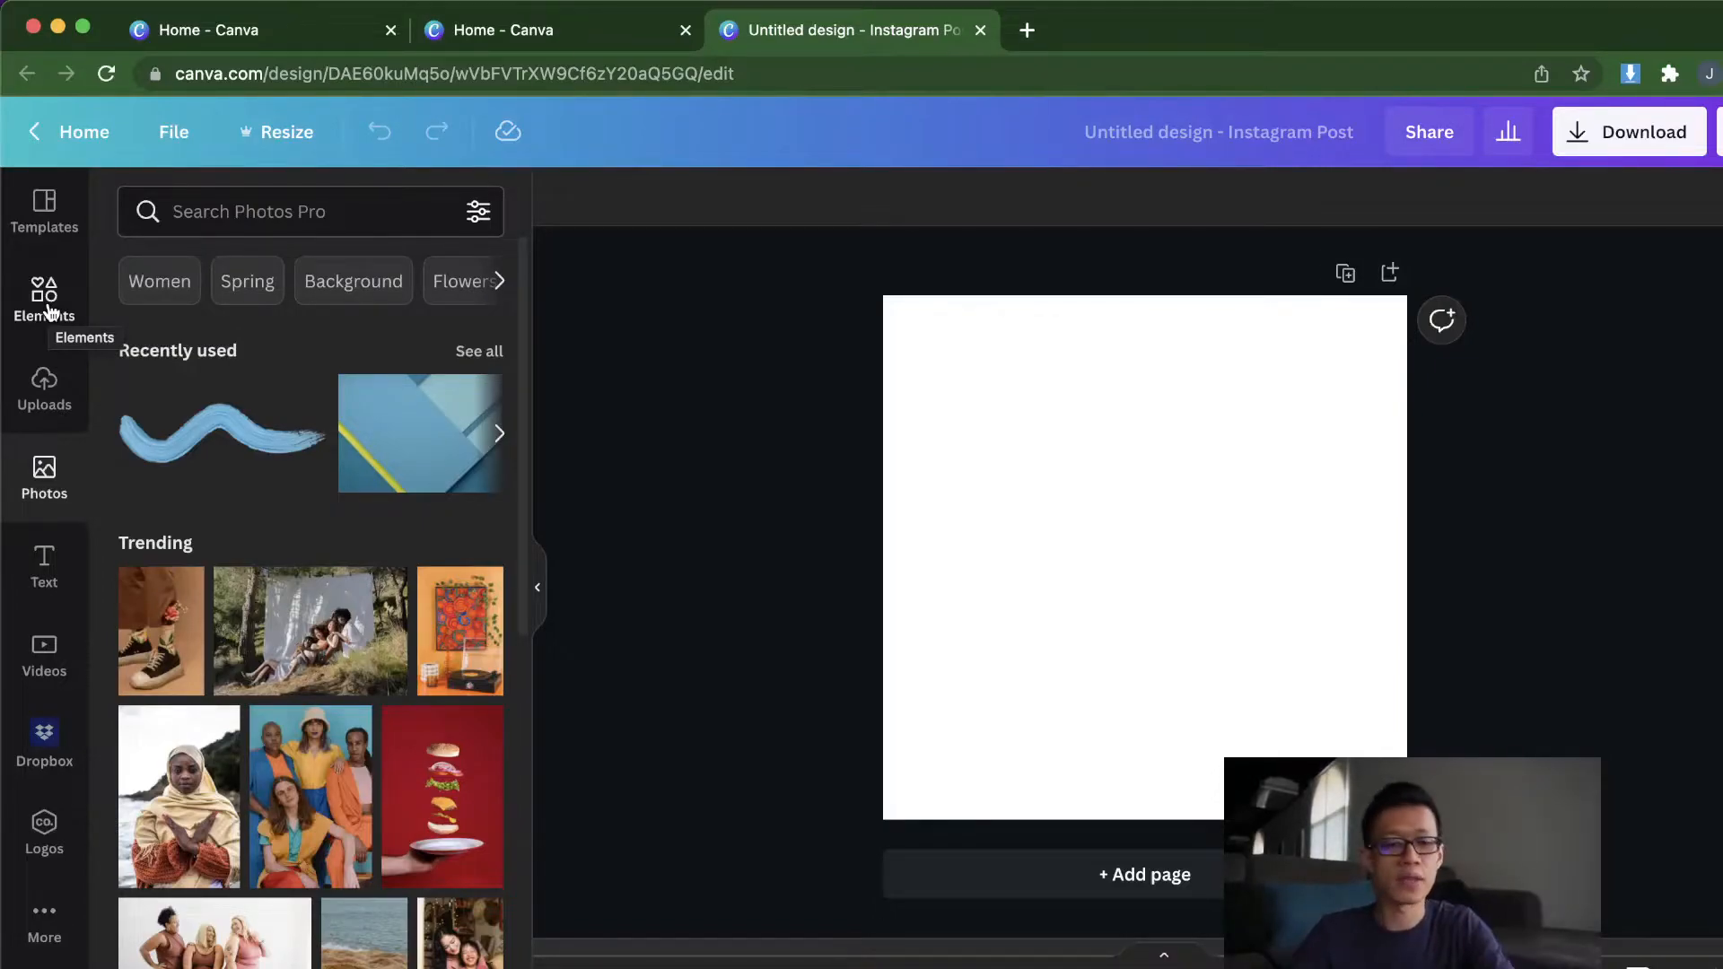
pyautogui.click(45, 300)
pyautogui.scroll(-7, 342, 422)
pyautogui.scroll(7, 424, 443)
pyautogui.click(365, 220)
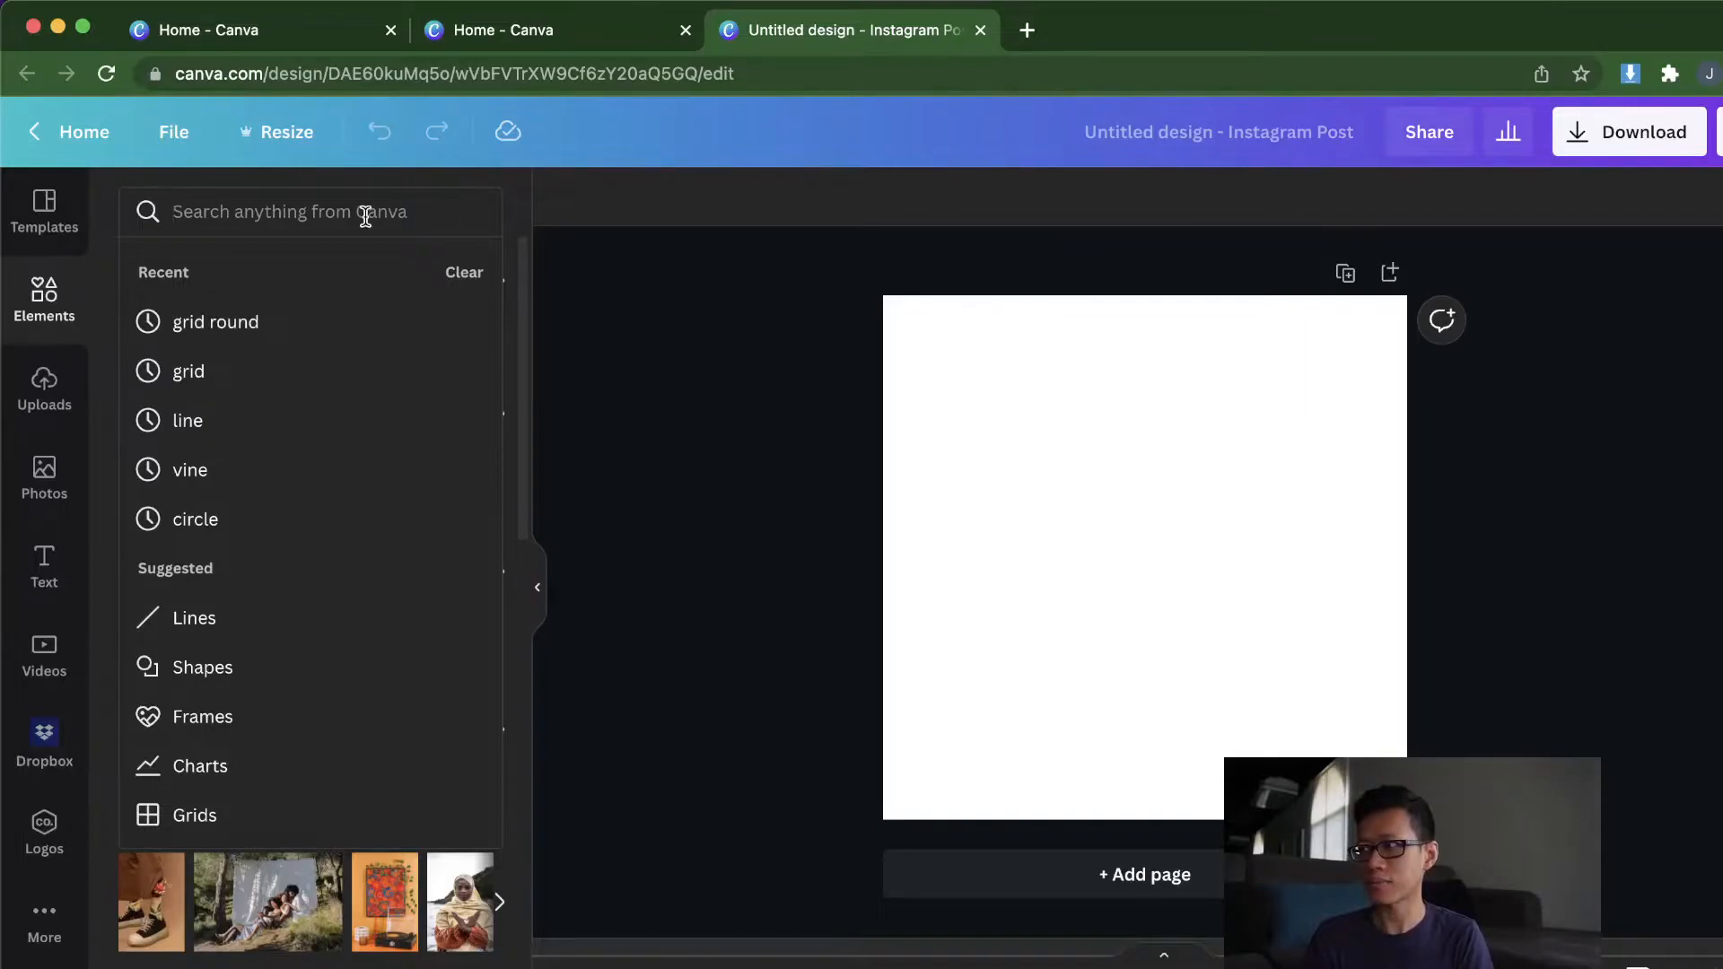
pyautogui.click(366, 217)
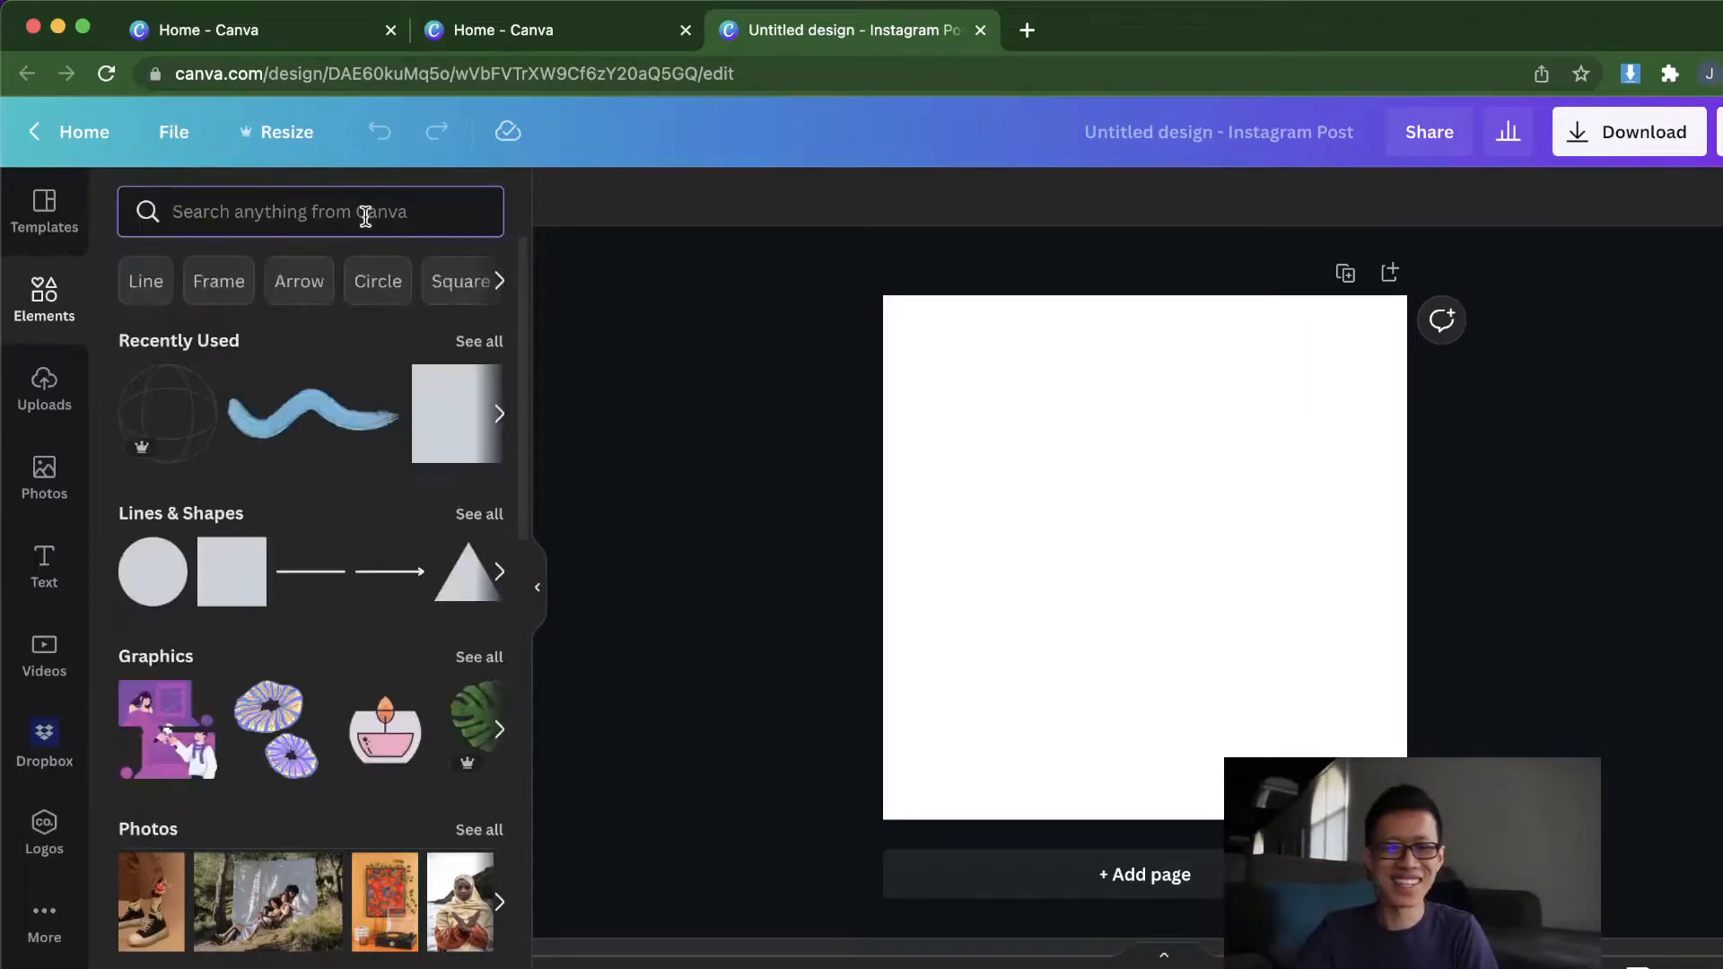
pyautogui.write('nft')
pyautogui.press('Return')
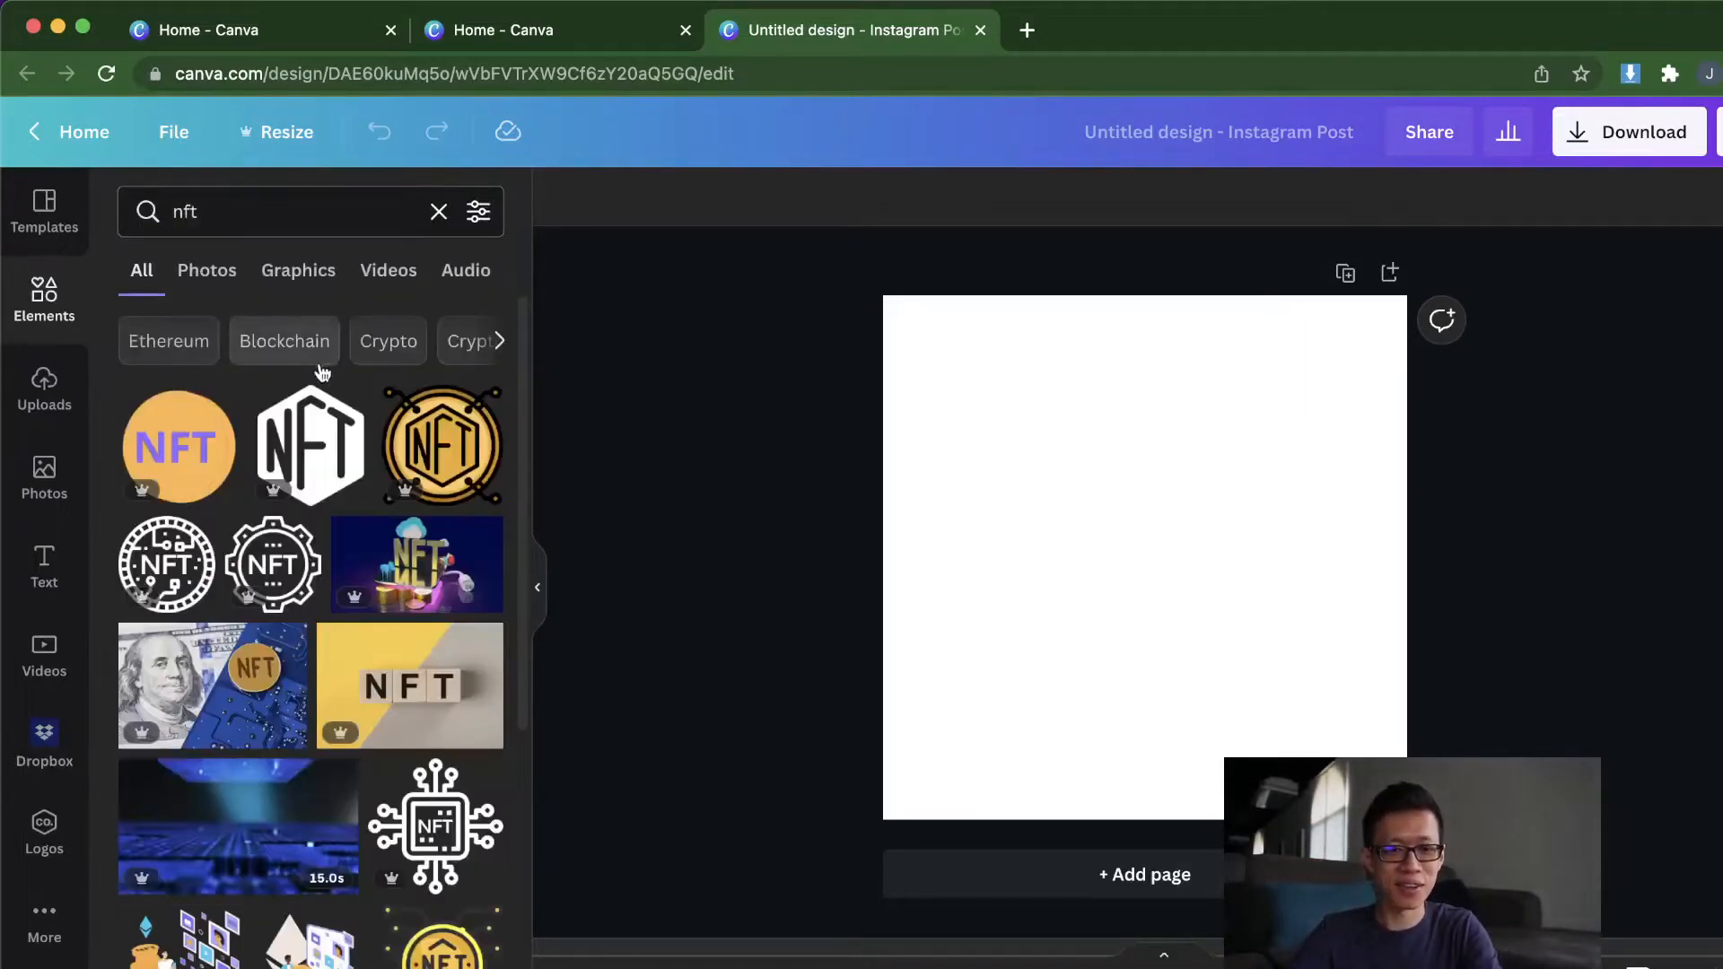
# Step: Return to the home page and create a blank presentation from the Presentations (16:9) template collection
pyautogui.click(82, 133)
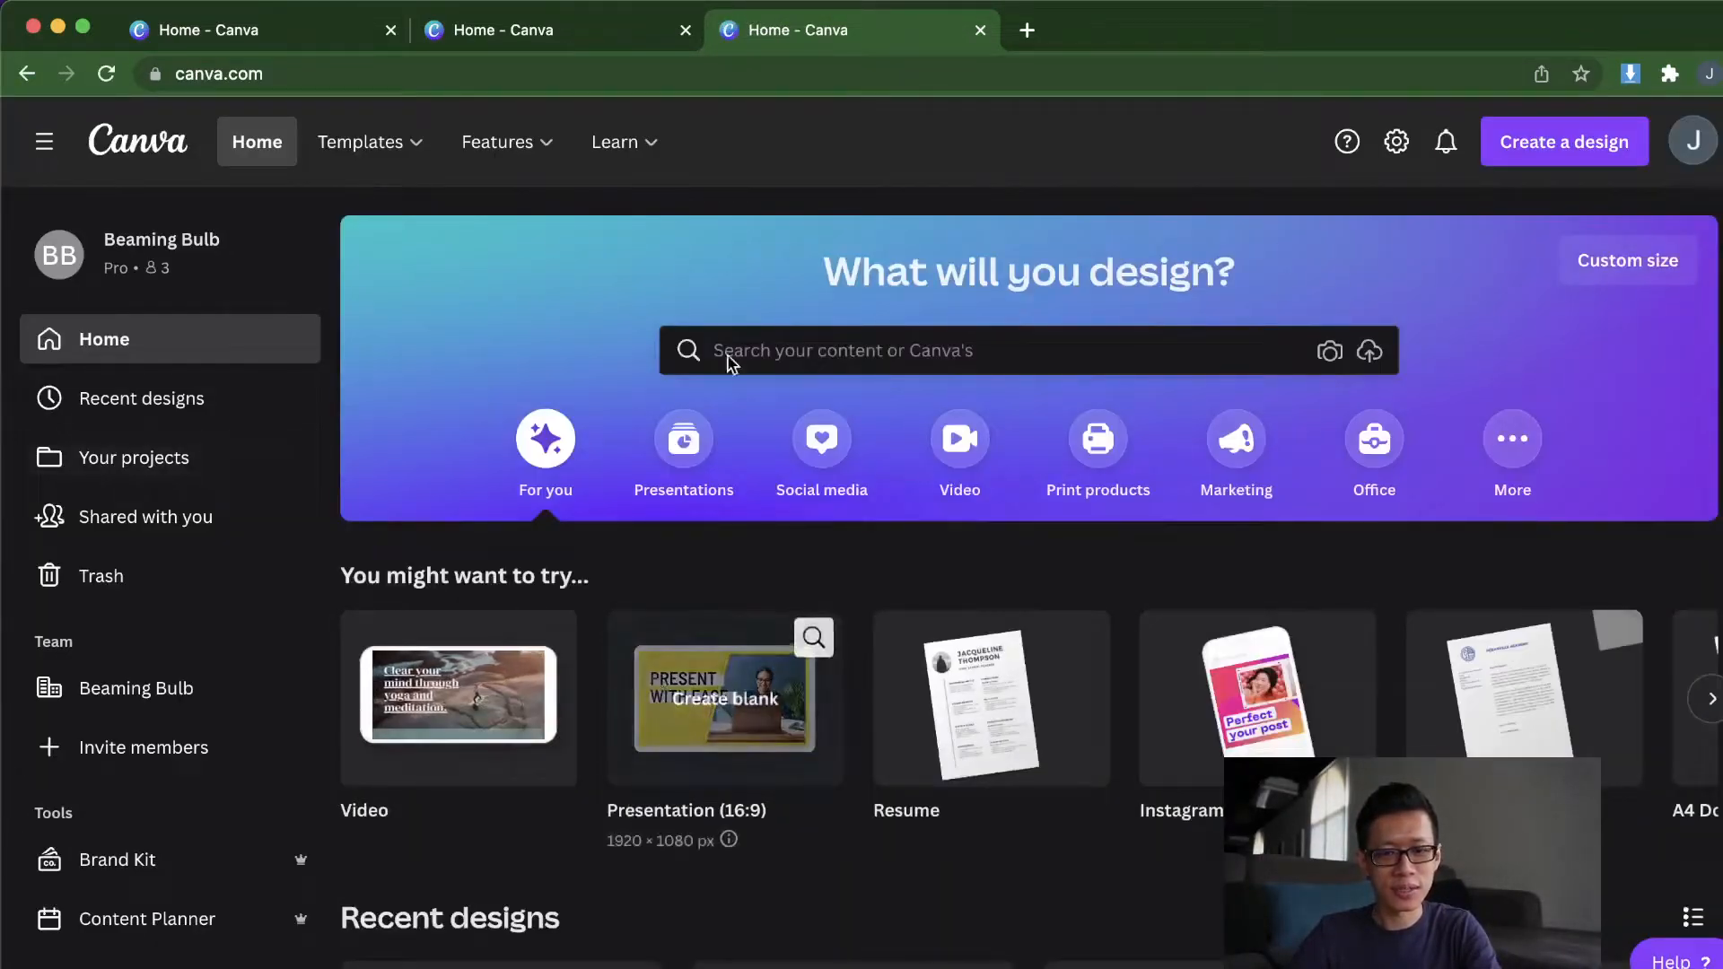
pyautogui.moveTo(516, 142)
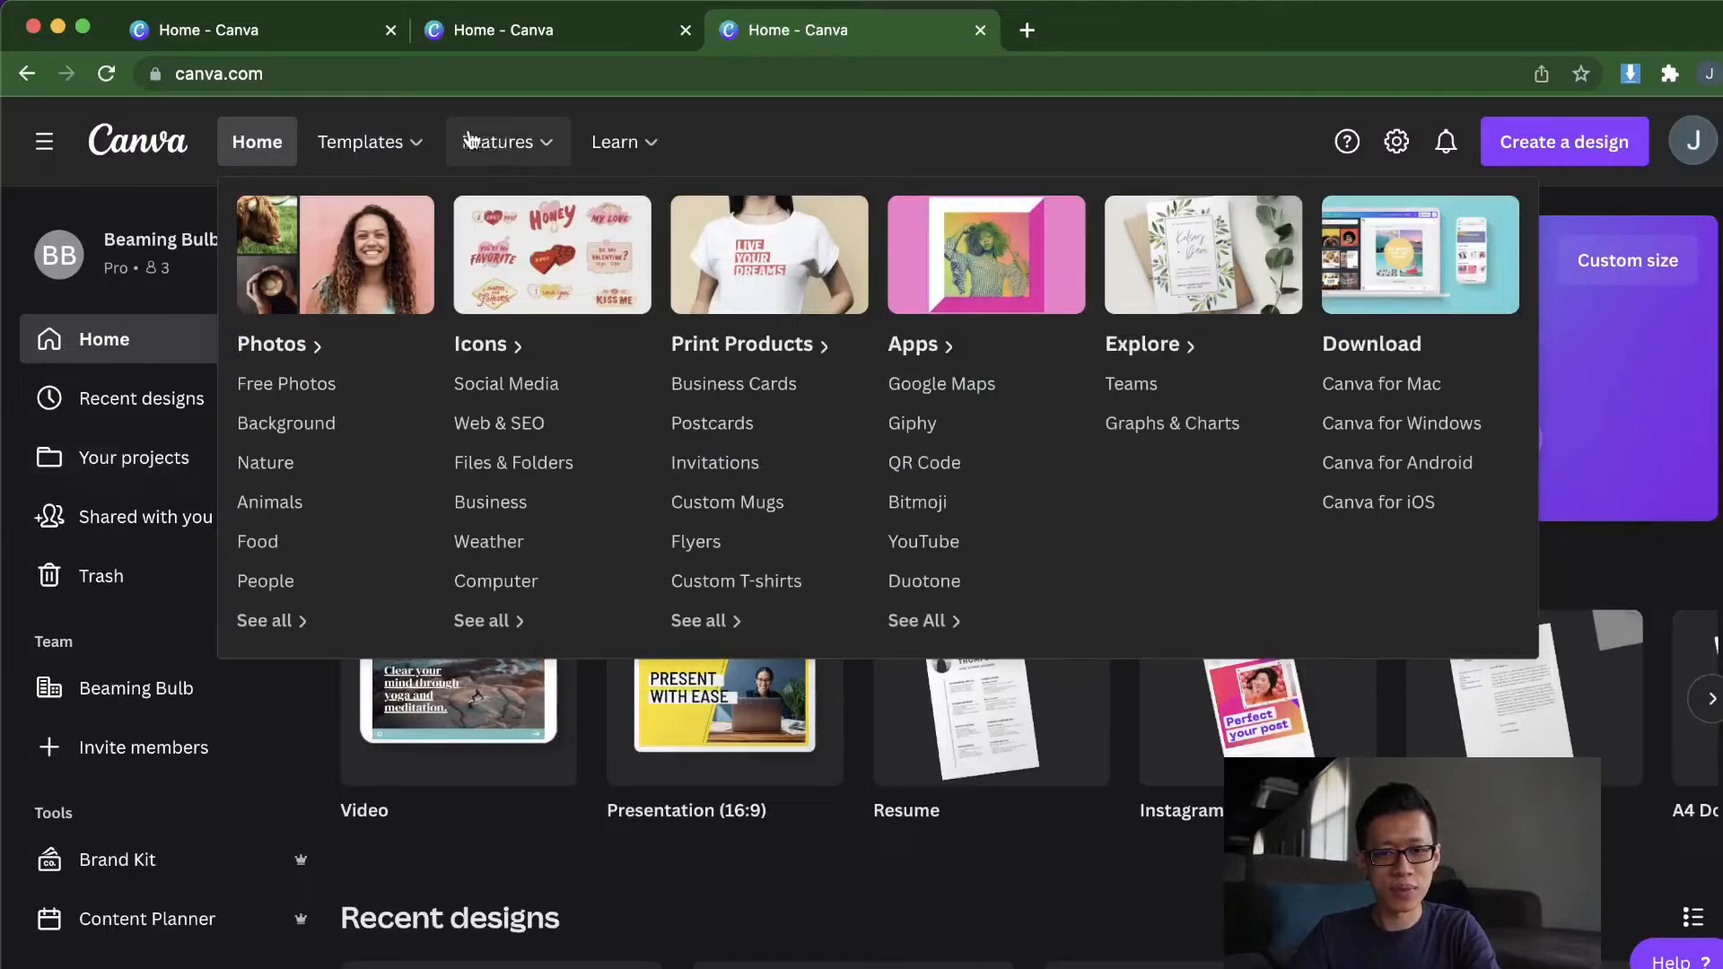
pyautogui.moveTo(376, 145)
pyautogui.click(738, 386)
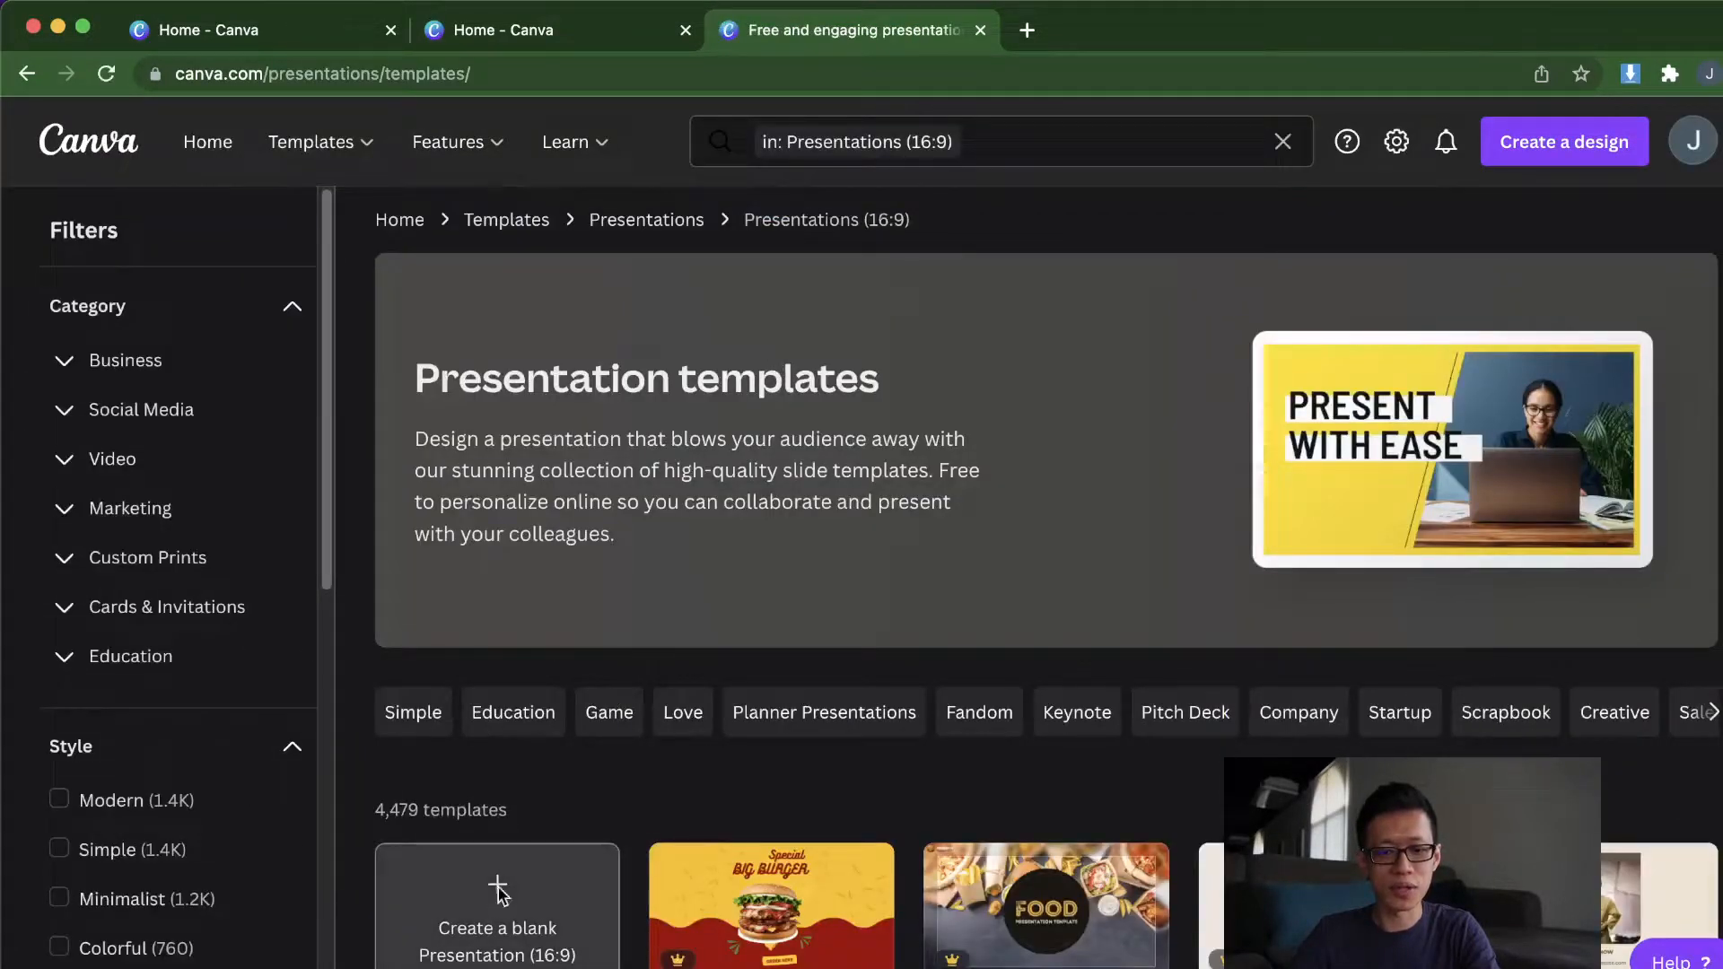
pyautogui.click(499, 893)
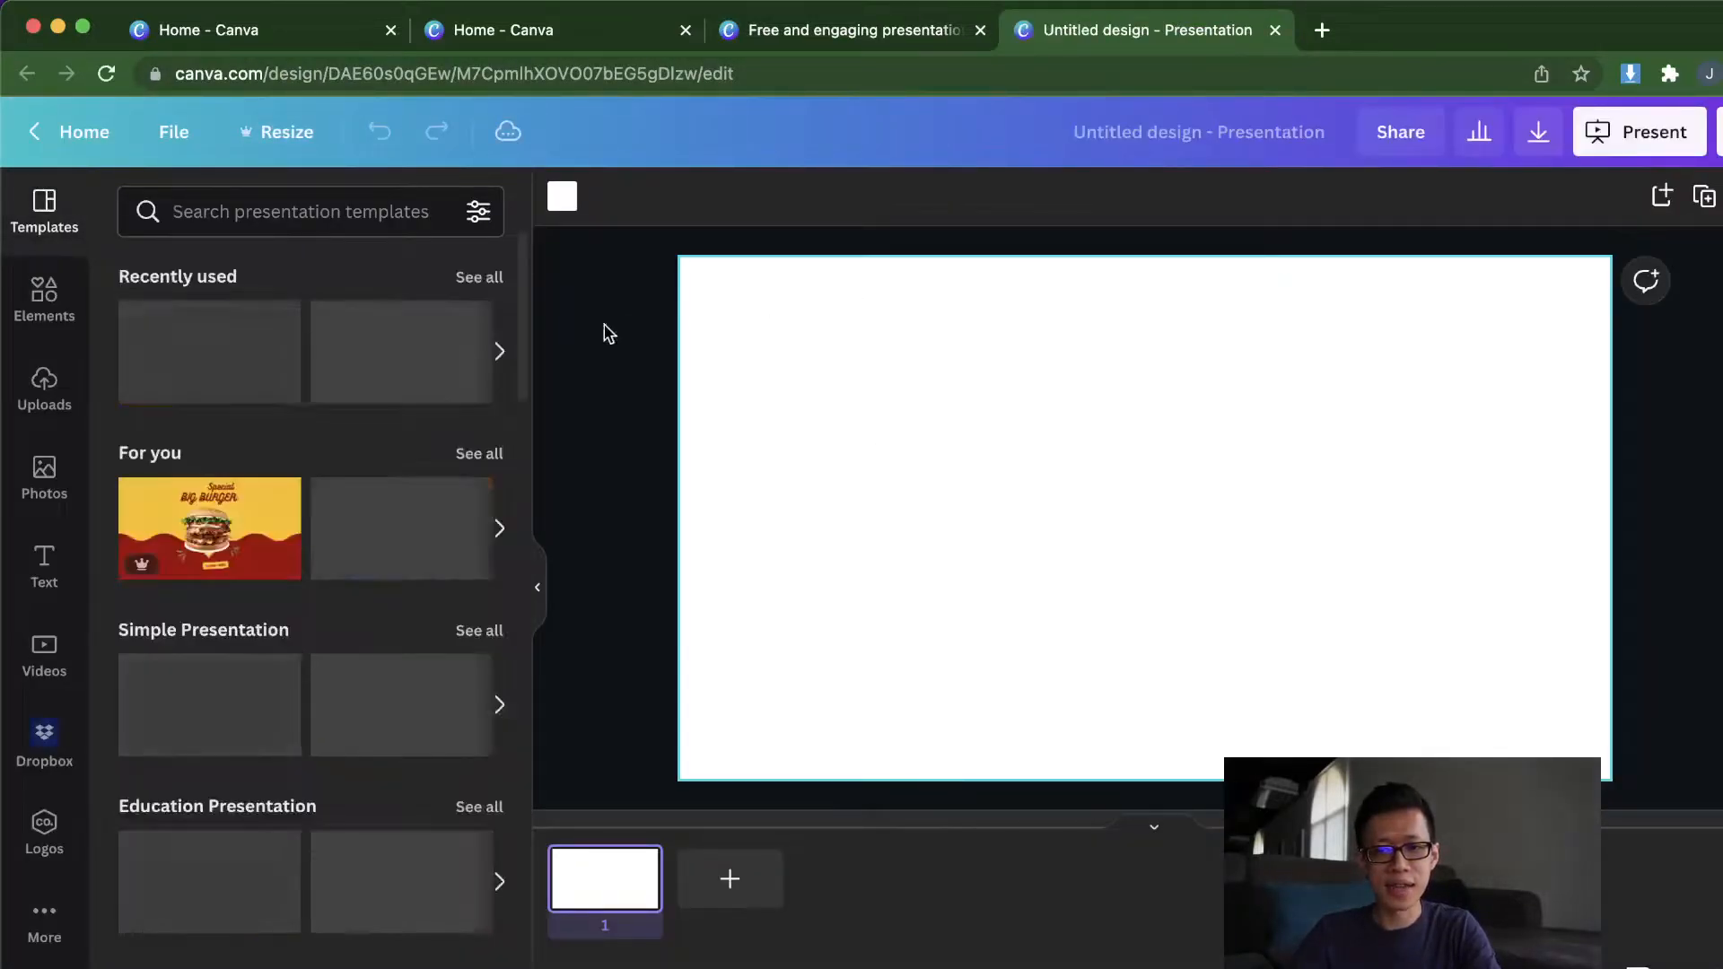
# Step: Search the elements for "nft" and add the hexagonal NFT icon and the gold NFT coin side by side on the slide
pyautogui.click(44, 299)
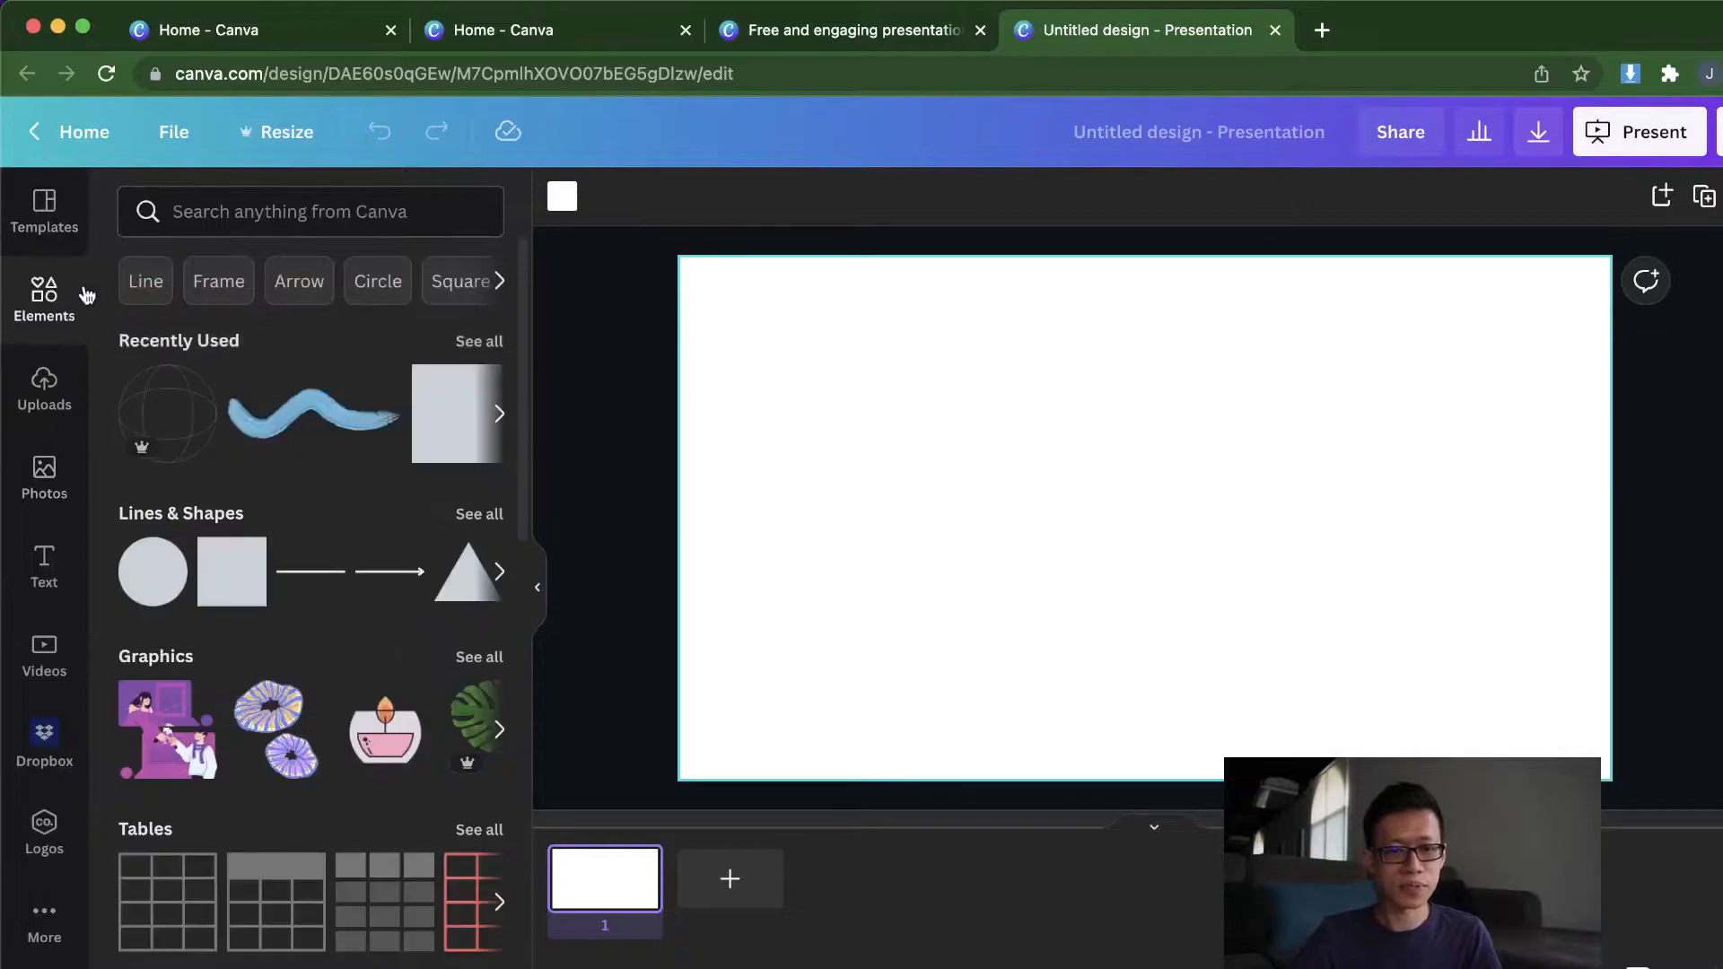
pyautogui.click(409, 212)
pyautogui.write('nft')
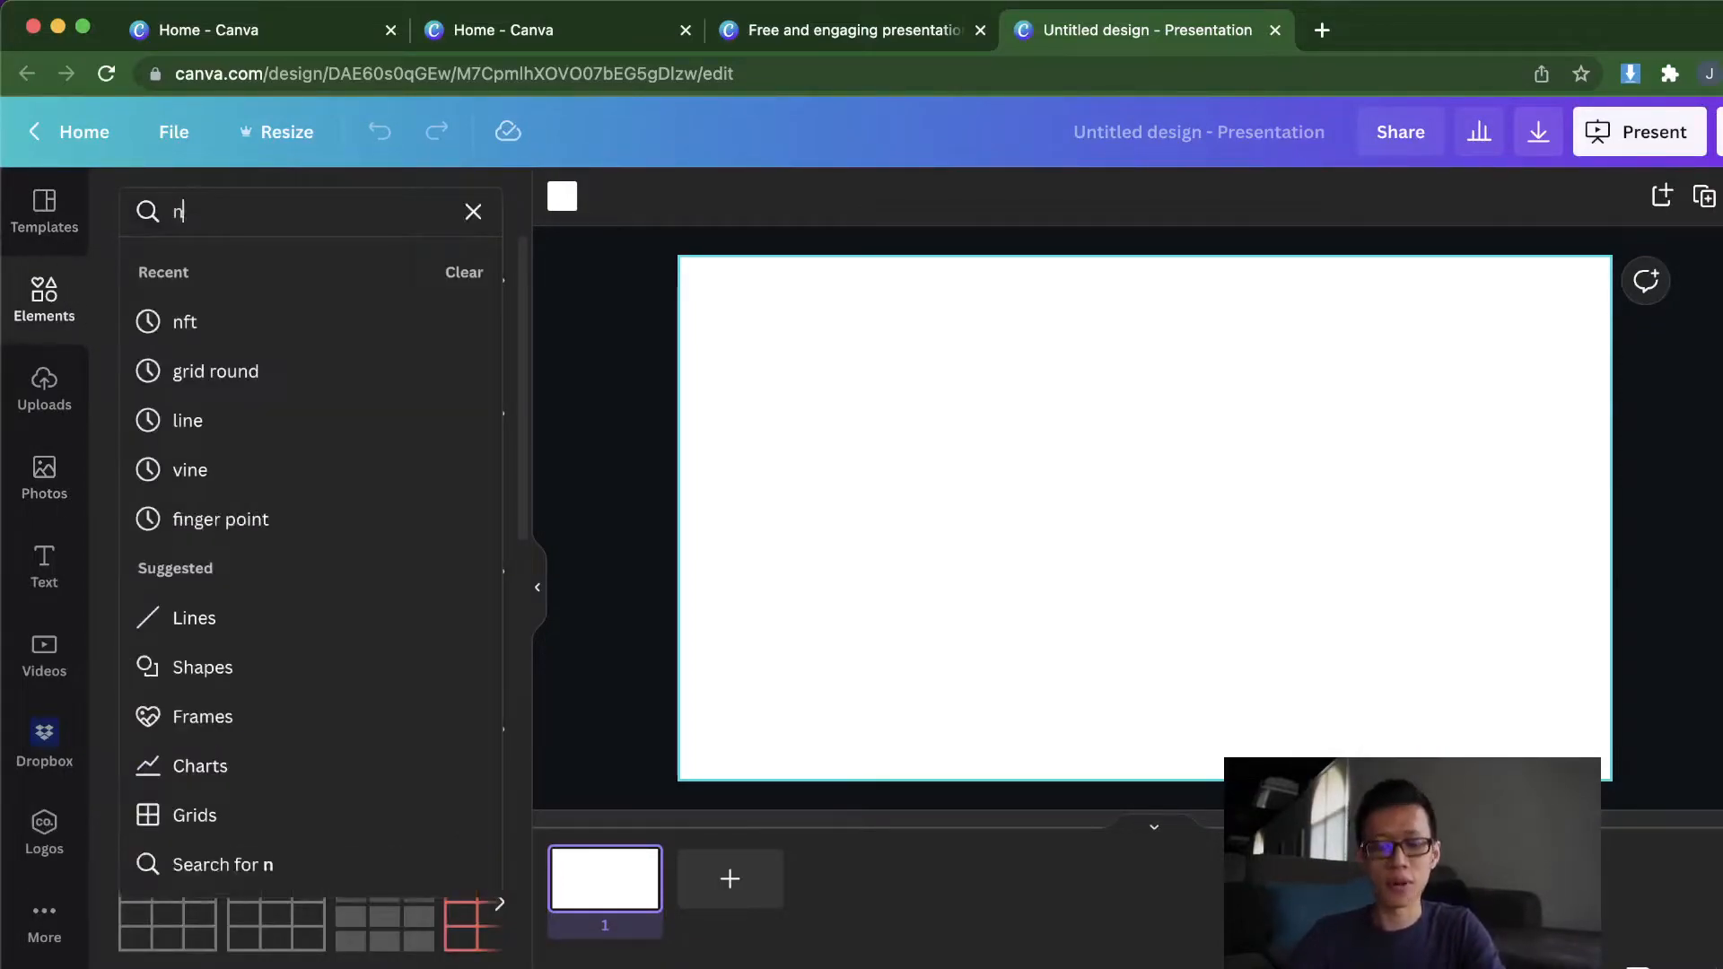
pyautogui.press('Return')
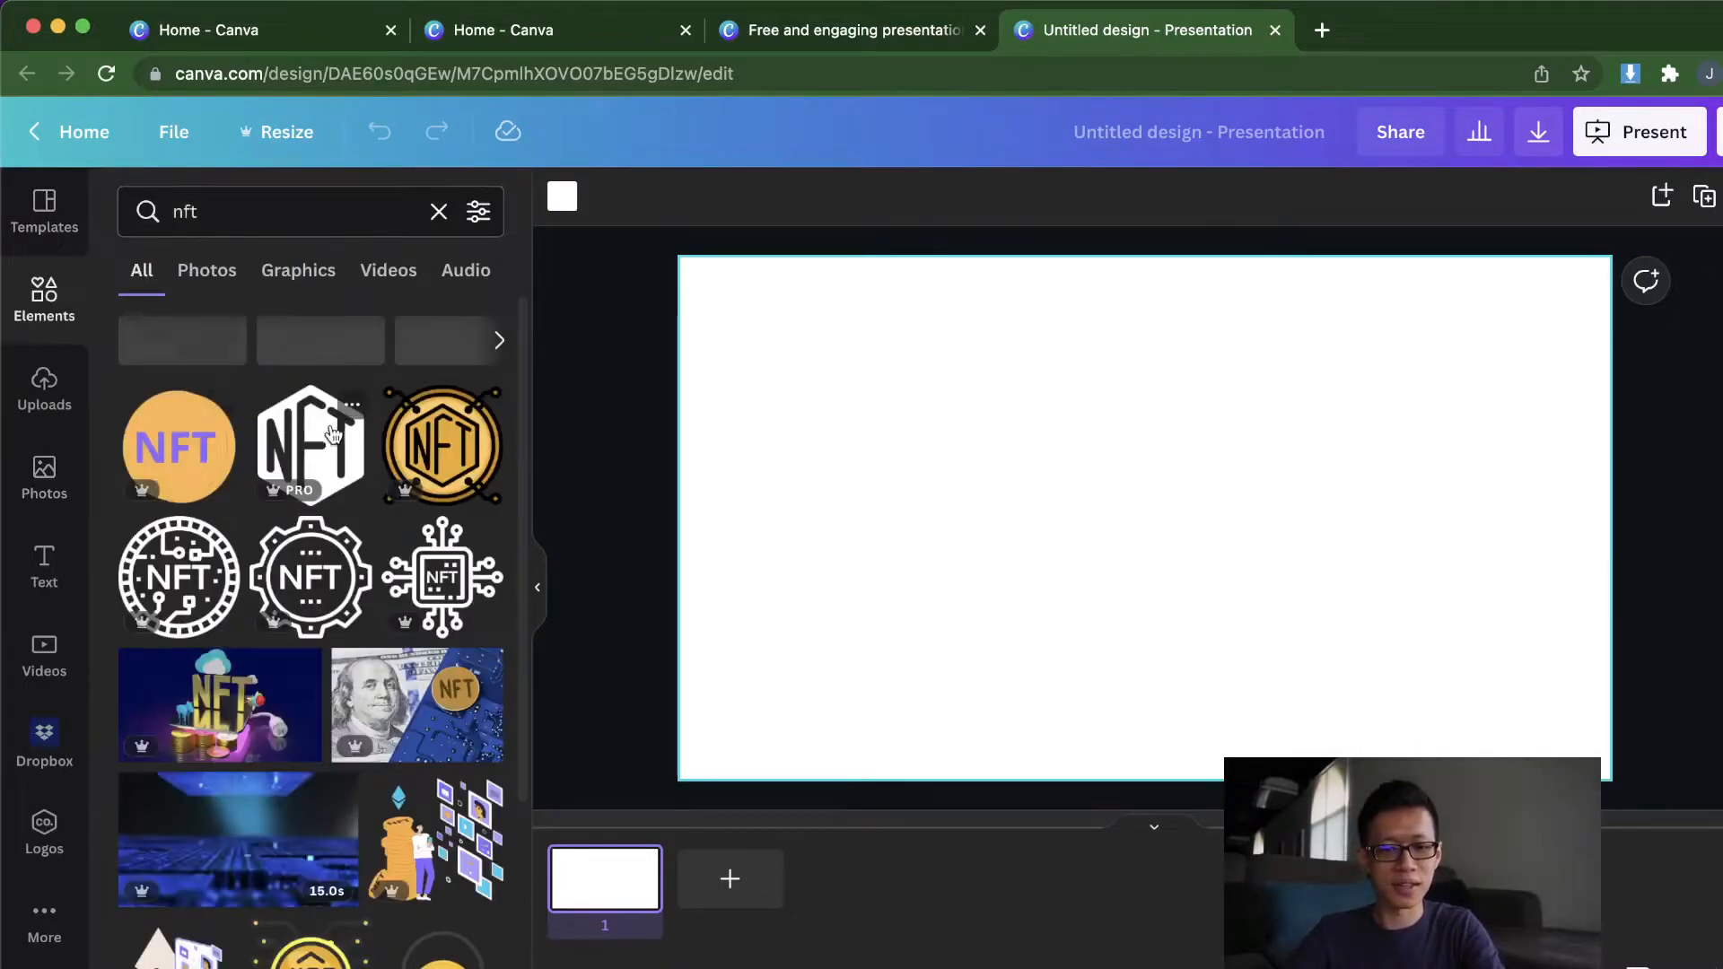
pyautogui.click(311, 446)
pyautogui.click(460, 437)
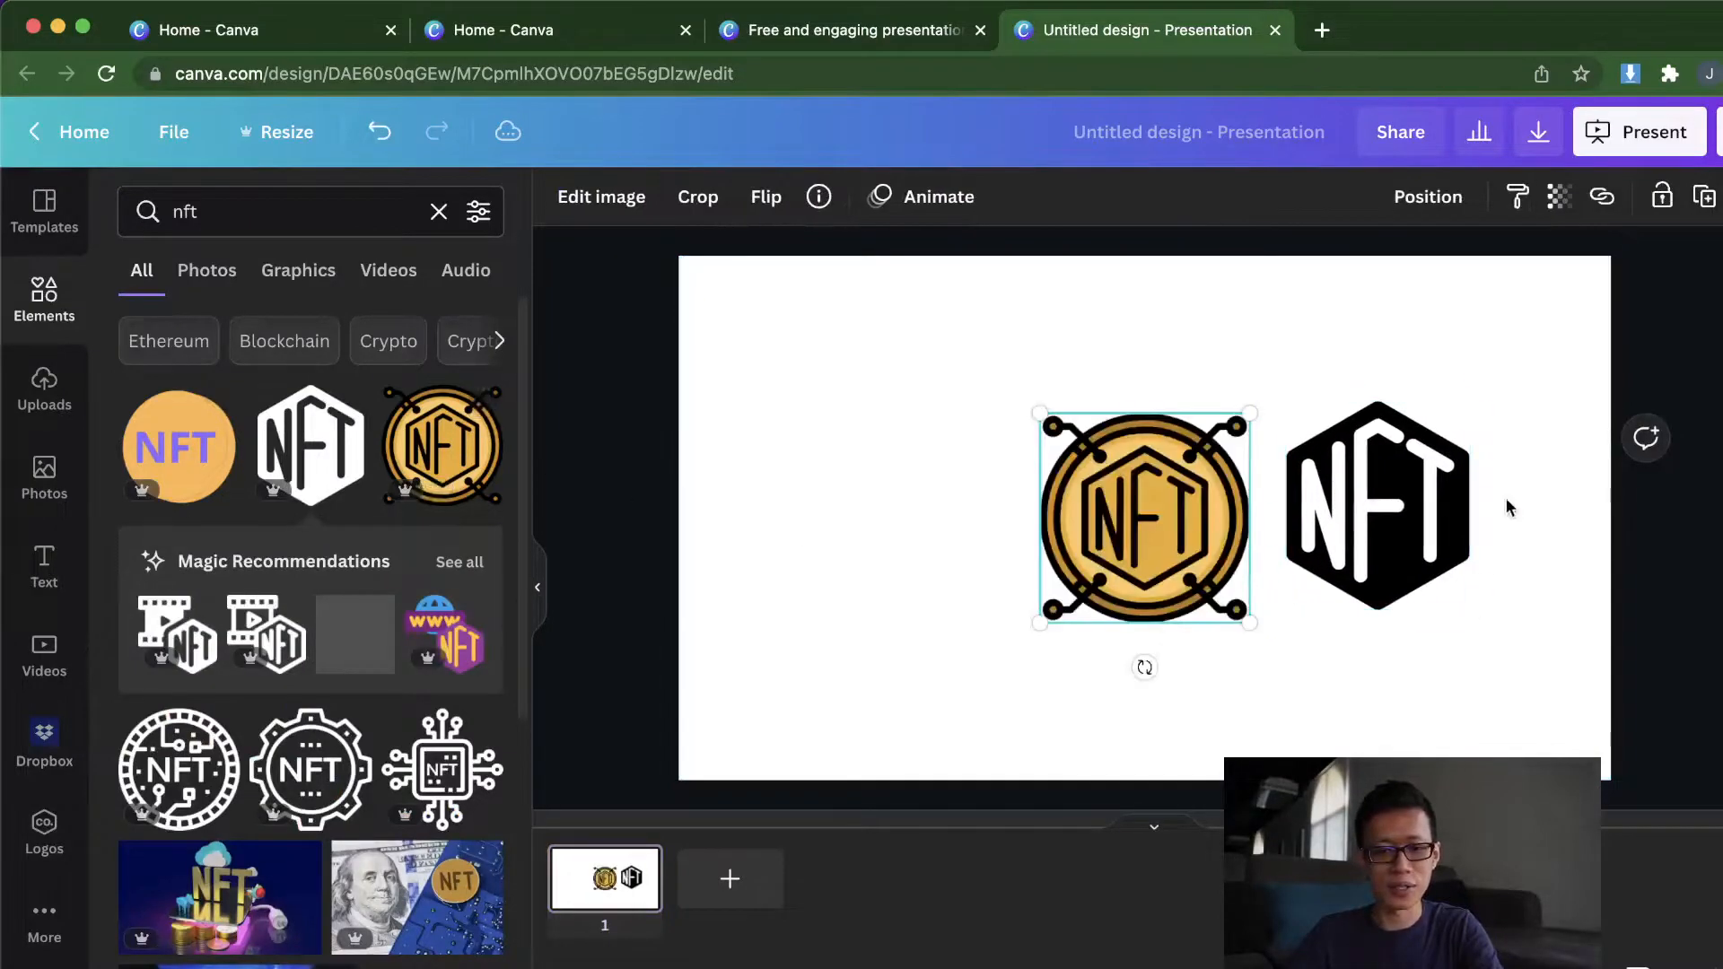
pyautogui.scroll(-3, 326, 725)
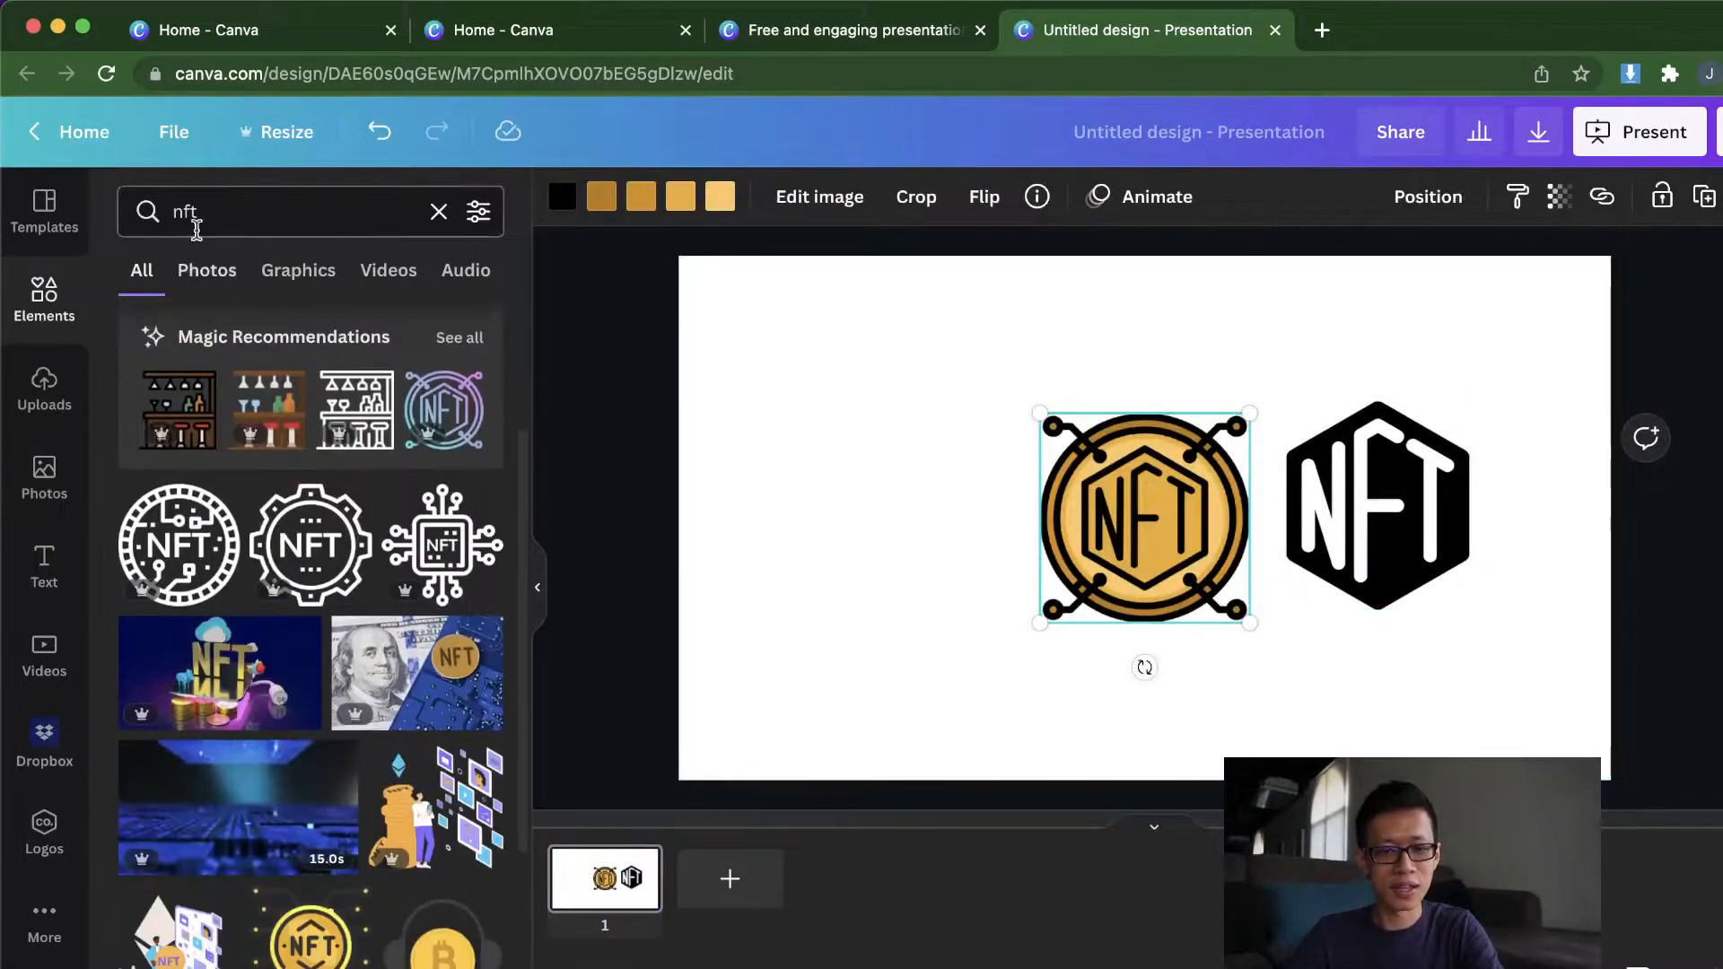
pyautogui.press('Escape')
# Step: Add a Walao-style heading reading "NFT is the Art Collection" and place it beside the gold NFT coin
pyautogui.click(44, 566)
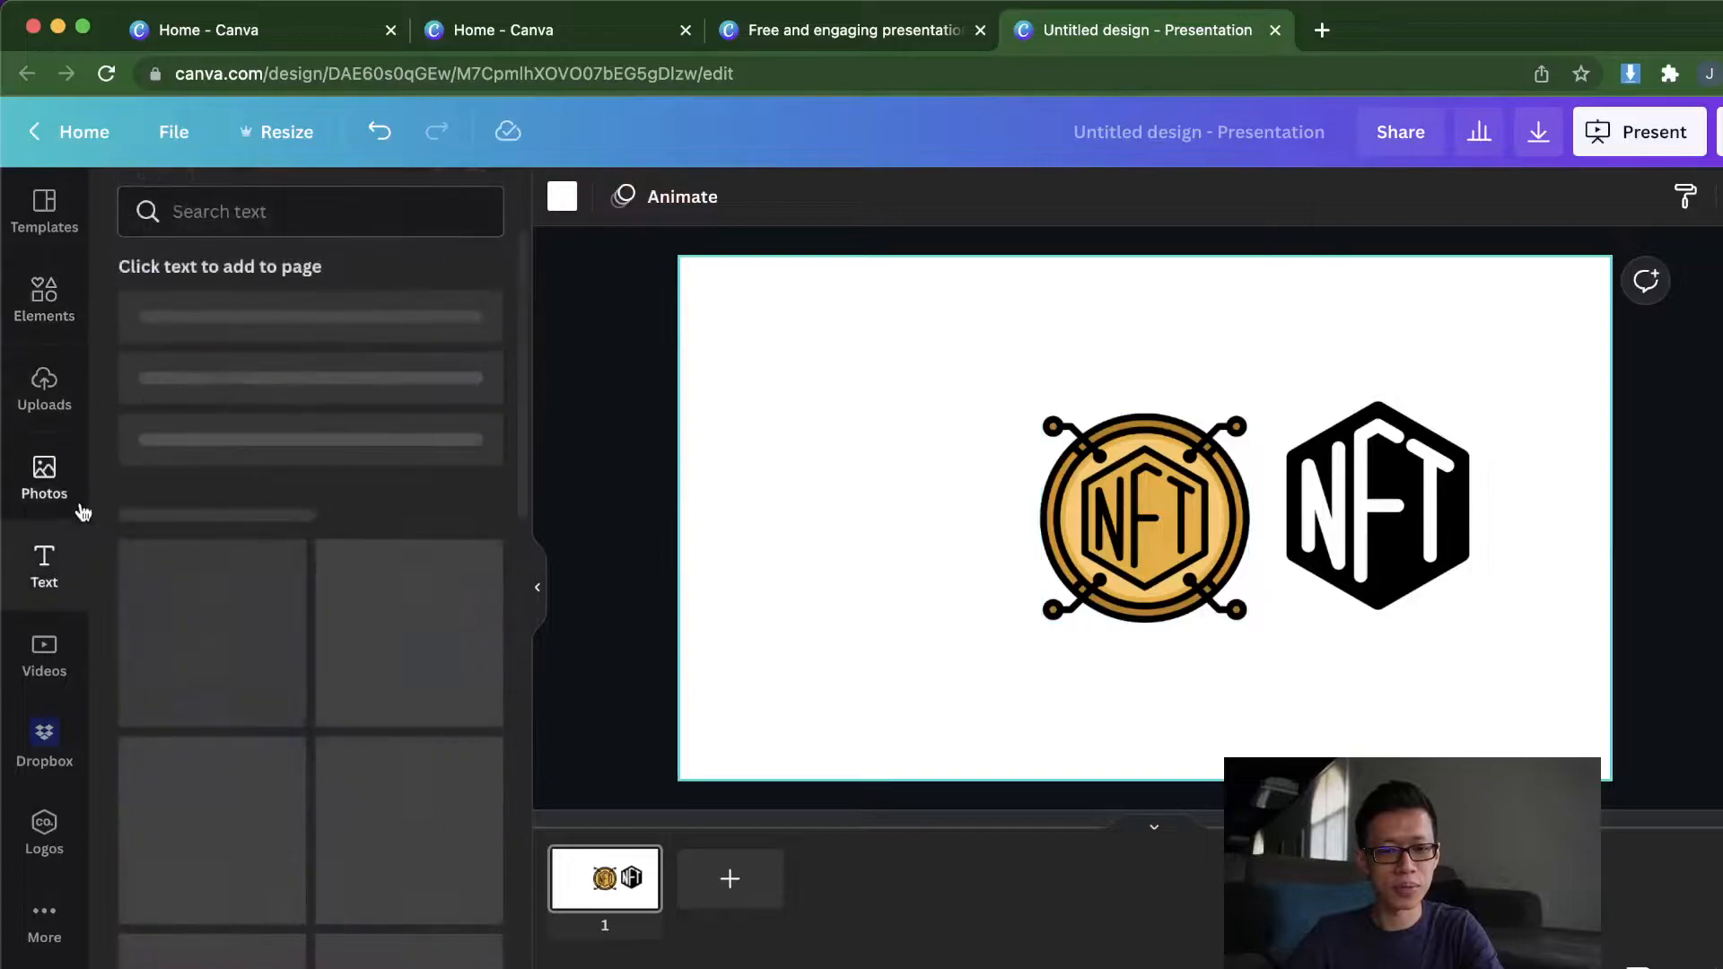
pyautogui.click(235, 328)
pyautogui.moveTo(1114, 501); pyautogui.dragTo(824, 481)
pyautogui.click(824, 481)
pyautogui.hotkey('ctrl', 'a')
pyautogui.write('NFT is the Art Collection')
pyautogui.click(819, 392)
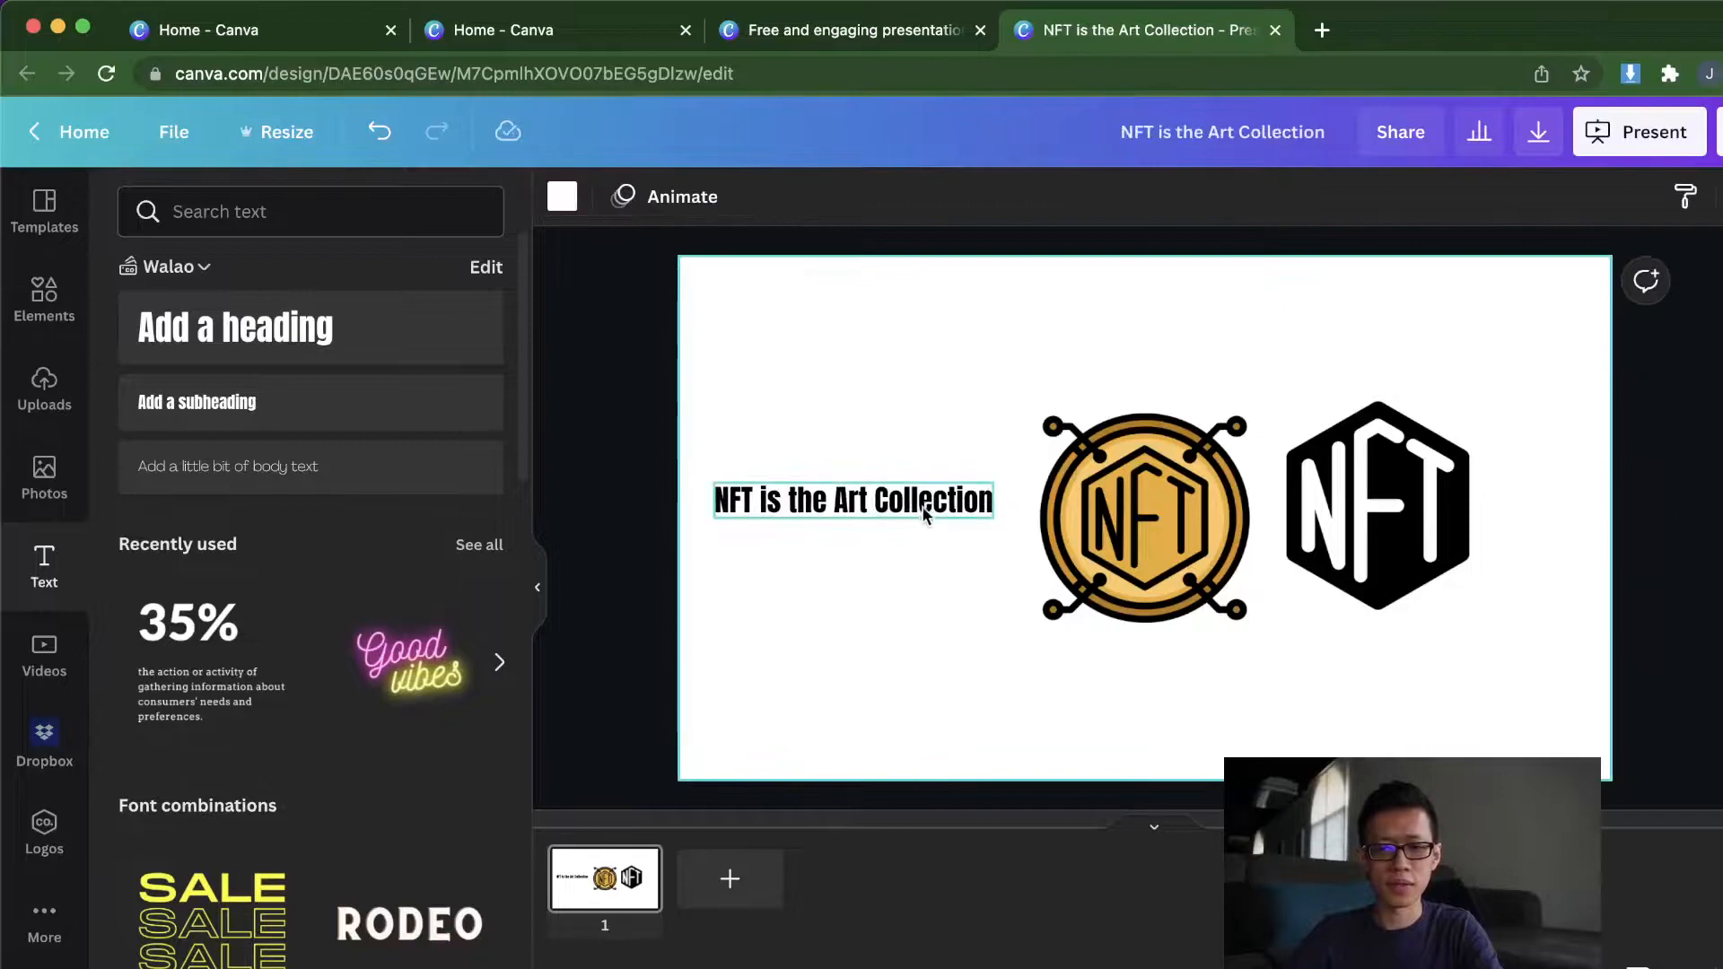
pyautogui.moveTo(922, 506); pyautogui.dragTo(930, 506)
# Step: Move the black hexagonal icon slightly away from the coin and raise the coin level with it and the heading
pyautogui.click(1347, 528)
pyautogui.click(1236, 530)
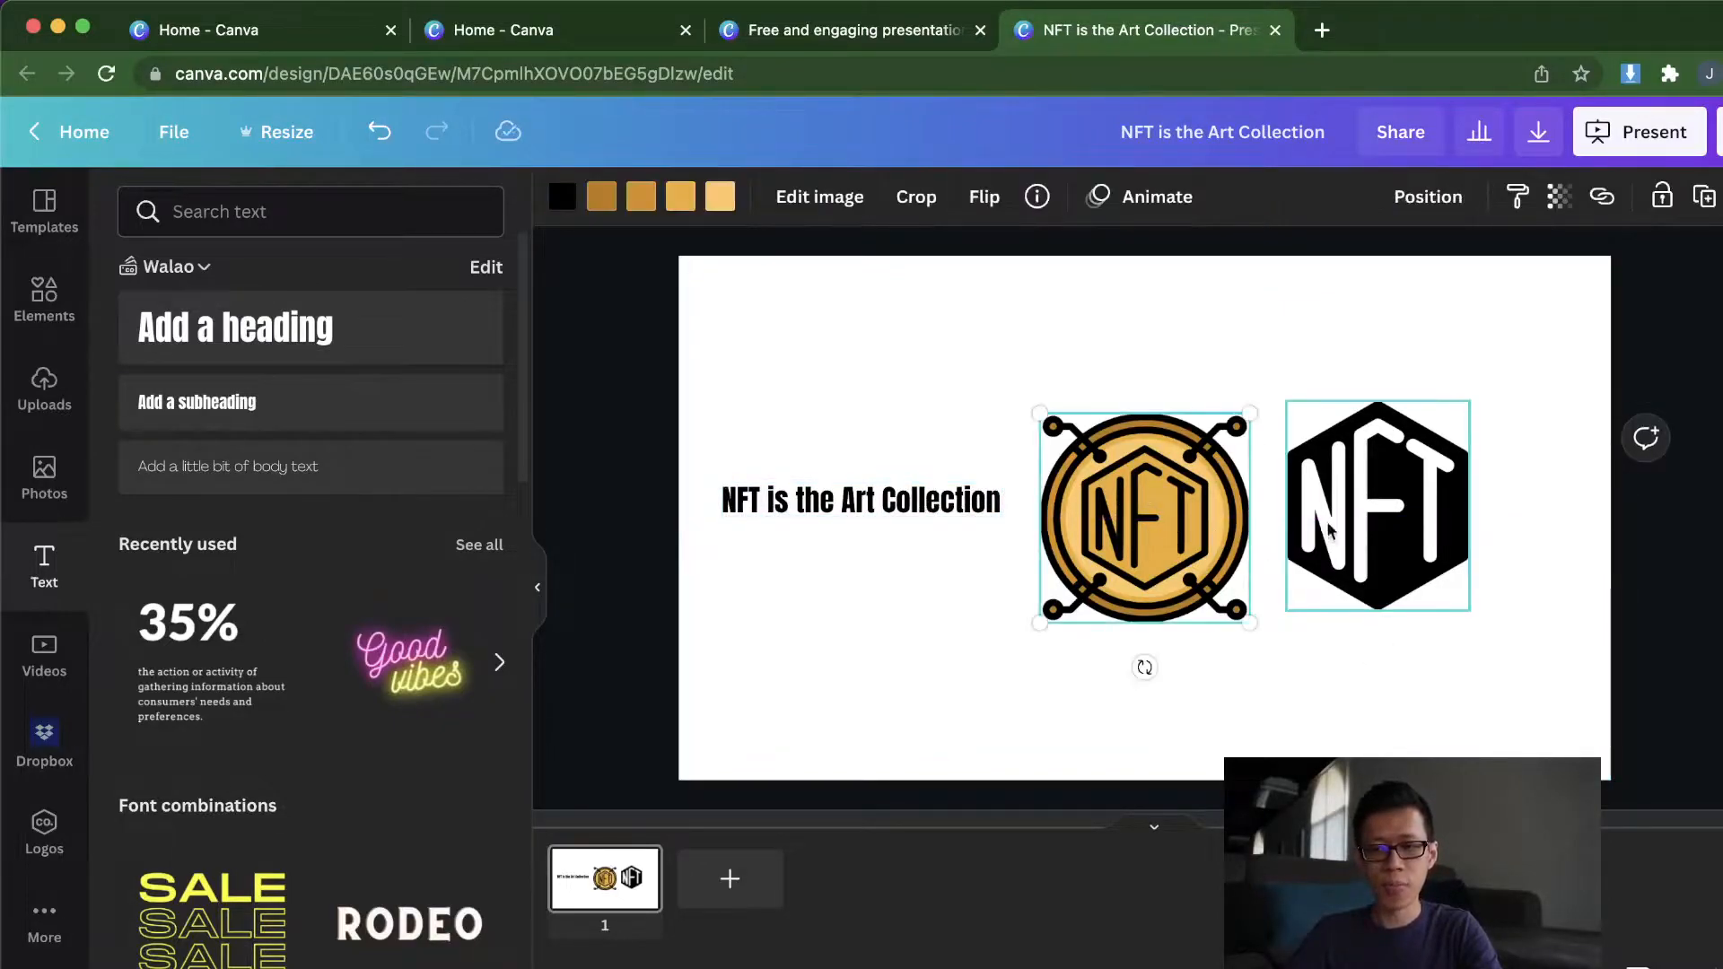
pyautogui.click(1000, 373)
pyautogui.moveTo(1446, 500); pyautogui.dragTo(1466, 495)
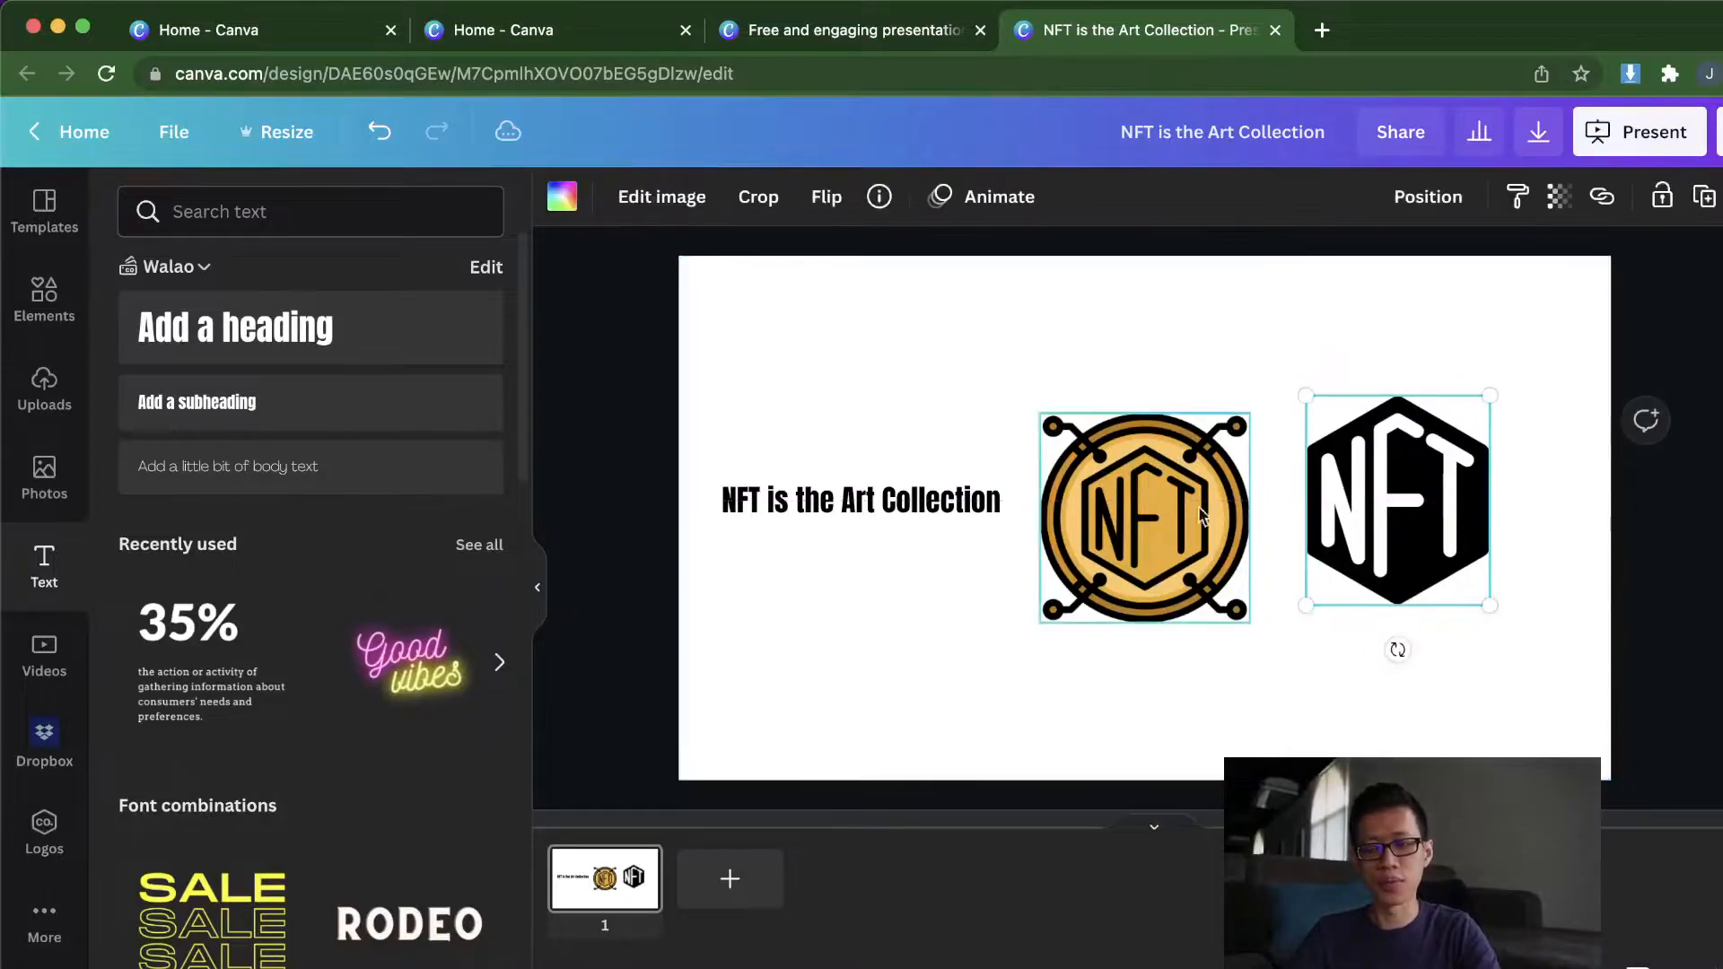
pyautogui.keyDown('shift'); pyautogui.click(1158, 523); pyautogui.keyUp('shift')
pyautogui.click(1269, 344)
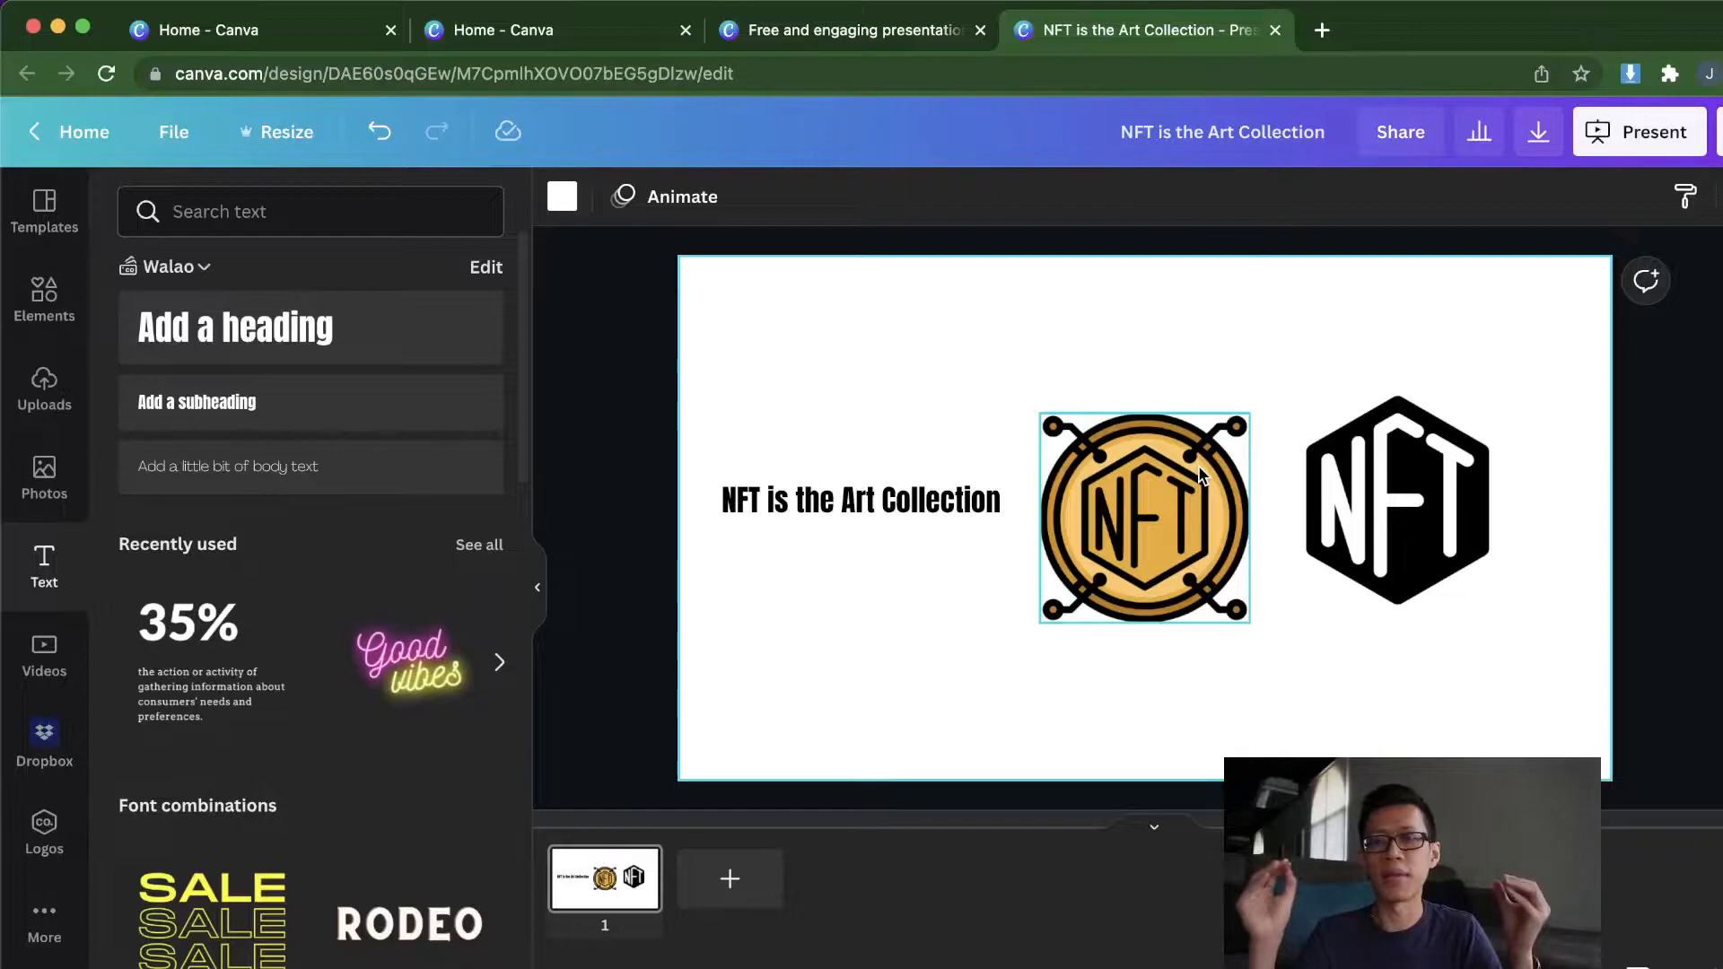
pyautogui.moveTo(1176, 467); pyautogui.dragTo(1176, 449)
pyautogui.click(1261, 324)
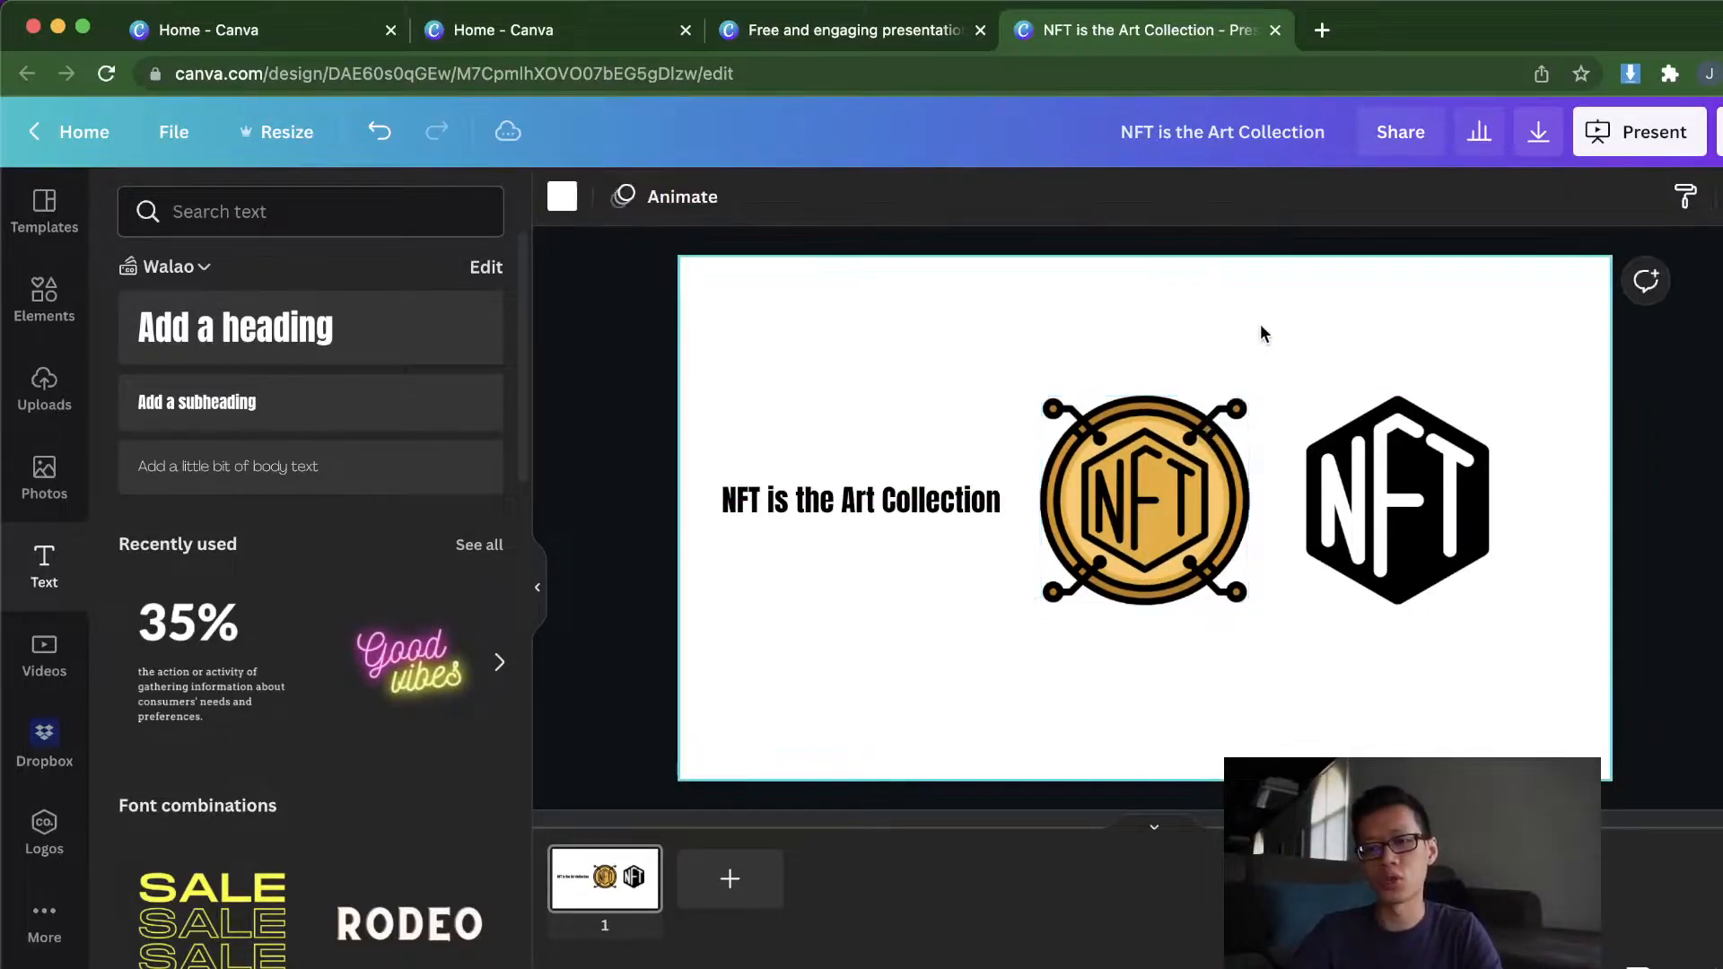
# Step: Delete both NFT graphics and move the "NFT is the Art Collection" heading to the centre of the slide
pyautogui.click(1209, 446)
pyautogui.keyDown('shift'); pyautogui.click(1398, 498); pyautogui.keyUp('shift')
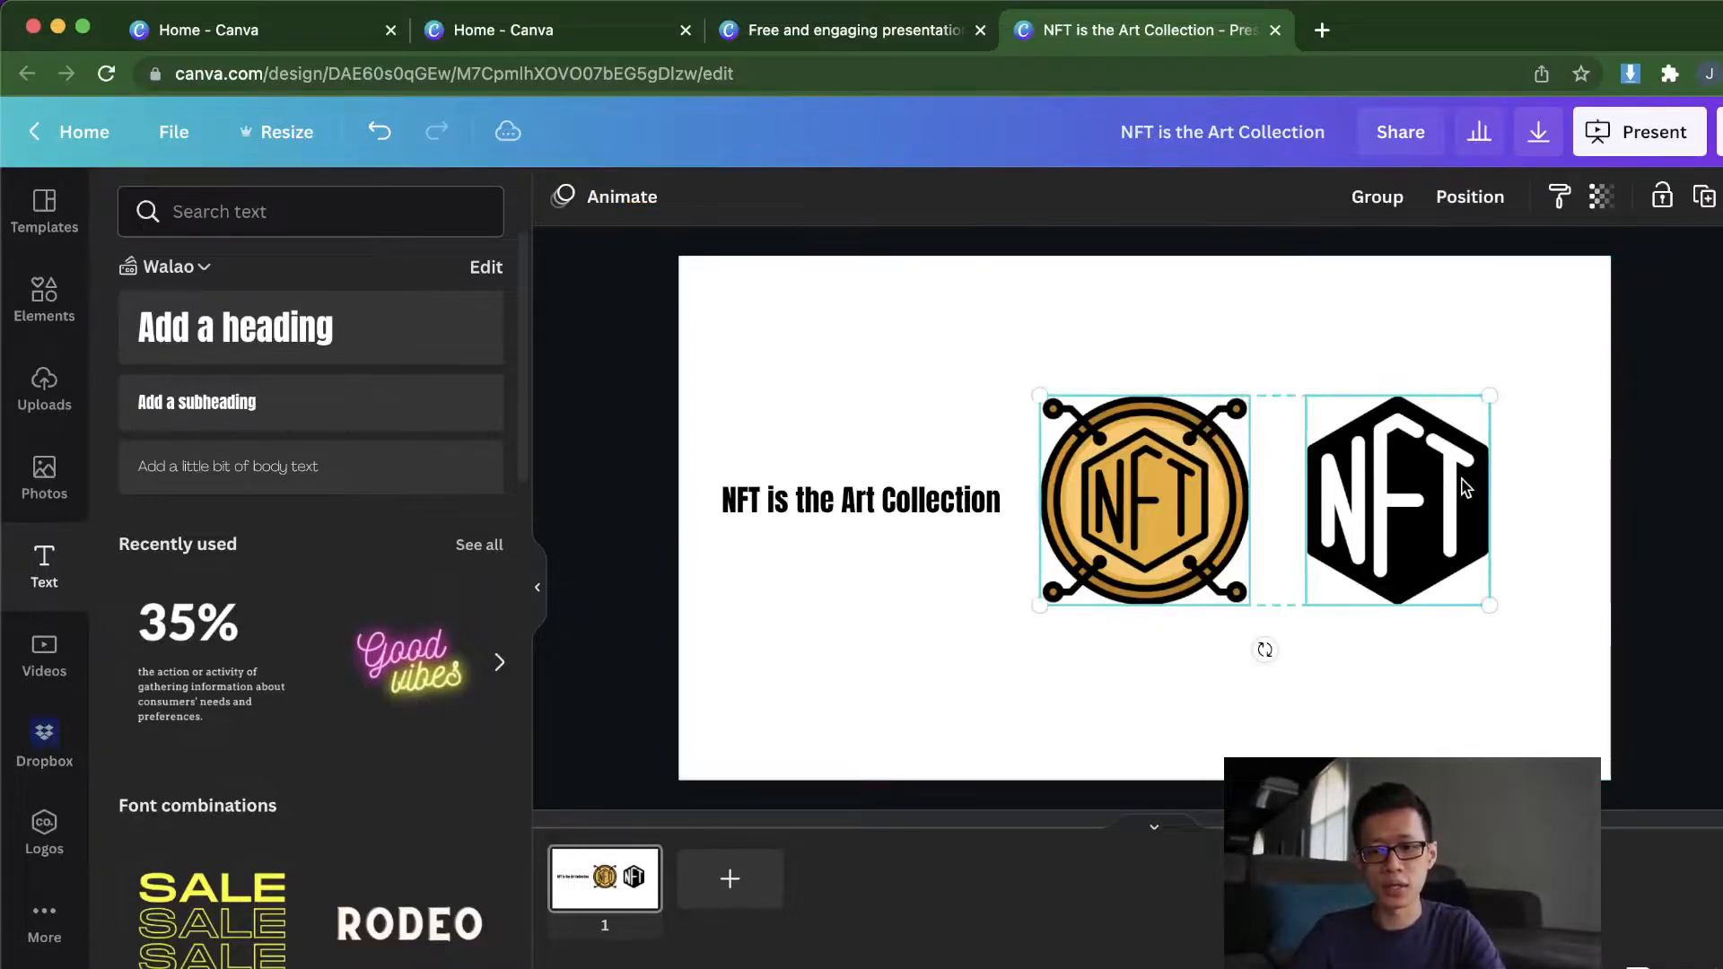
pyautogui.press('Delete')
pyautogui.moveTo(892, 489); pyautogui.dragTo(1174, 490)
pyautogui.click(1346, 393)
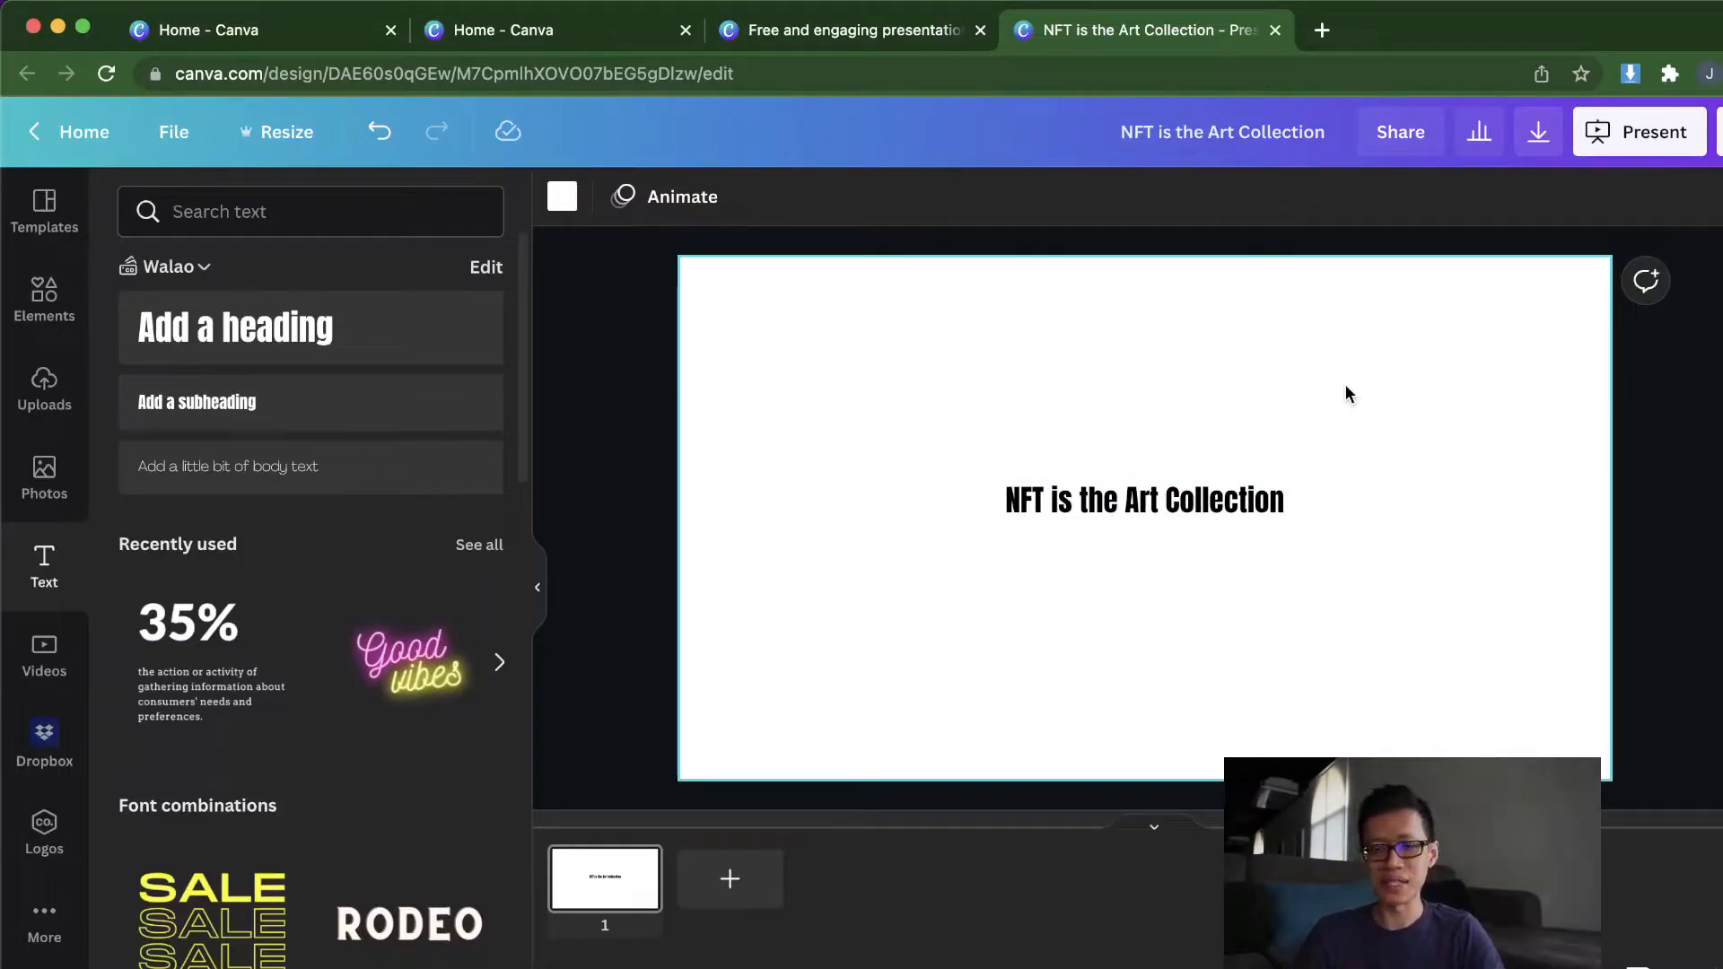
pyautogui.click(1212, 505)
pyautogui.click(1184, 412)
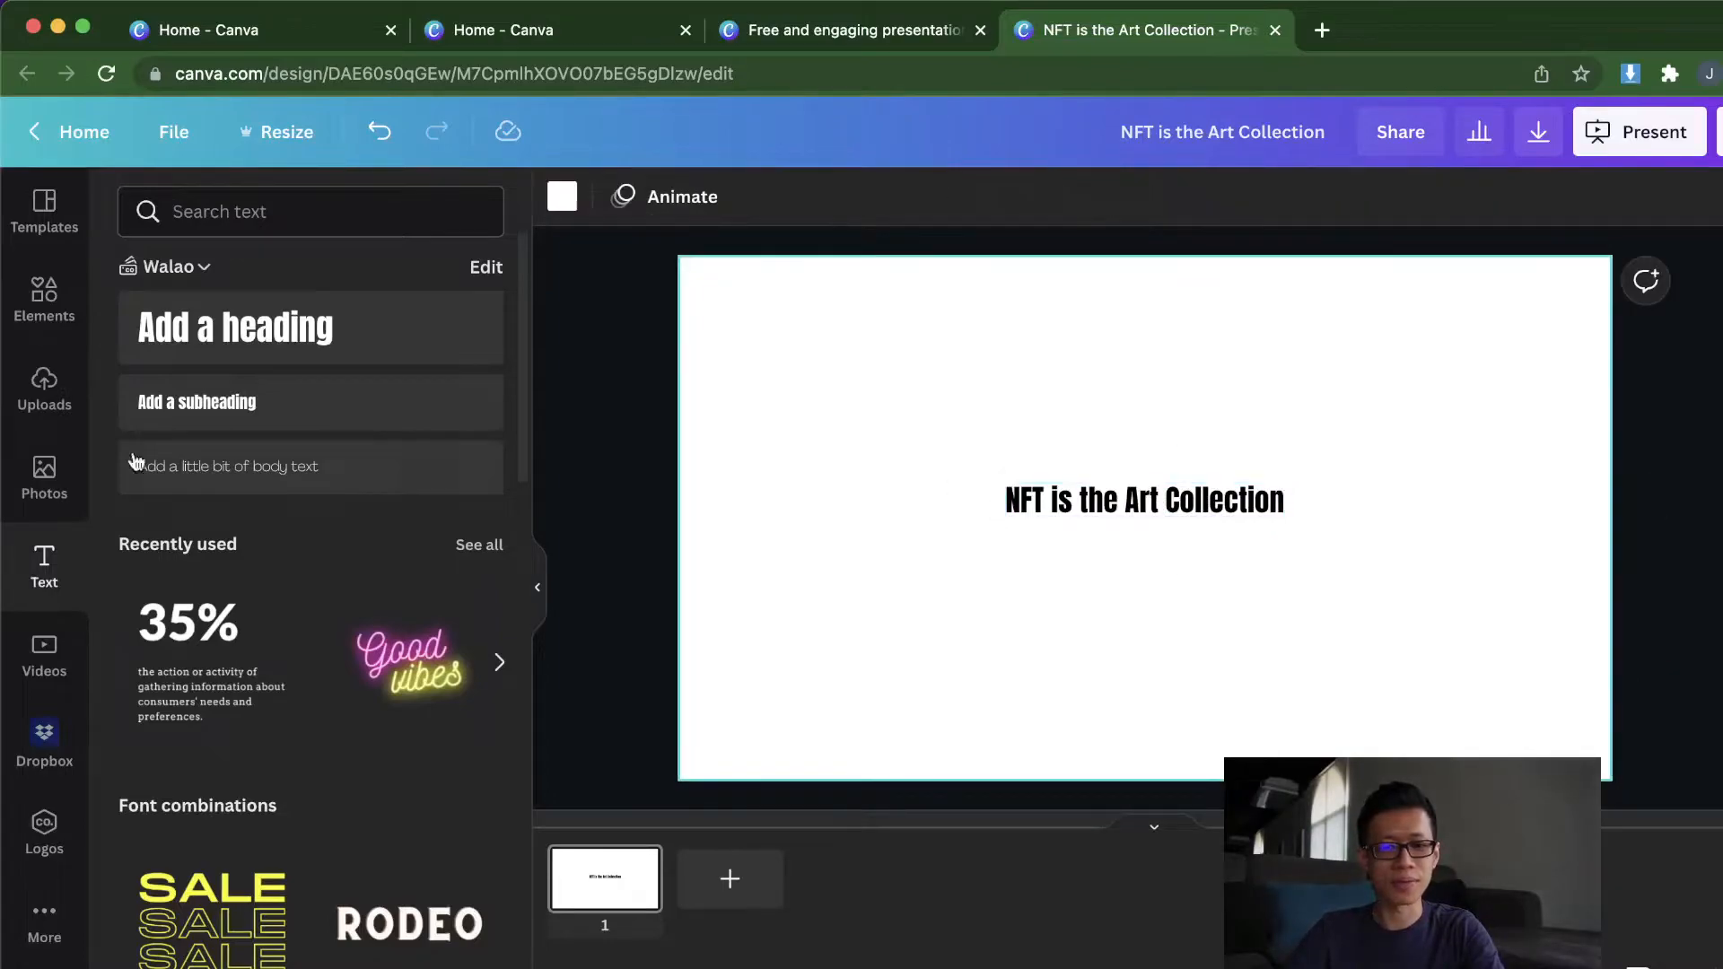
# Step: Replace the "nft" element search with a search for "pc"
pyautogui.click(56, 325)
pyautogui.click(121, 209)
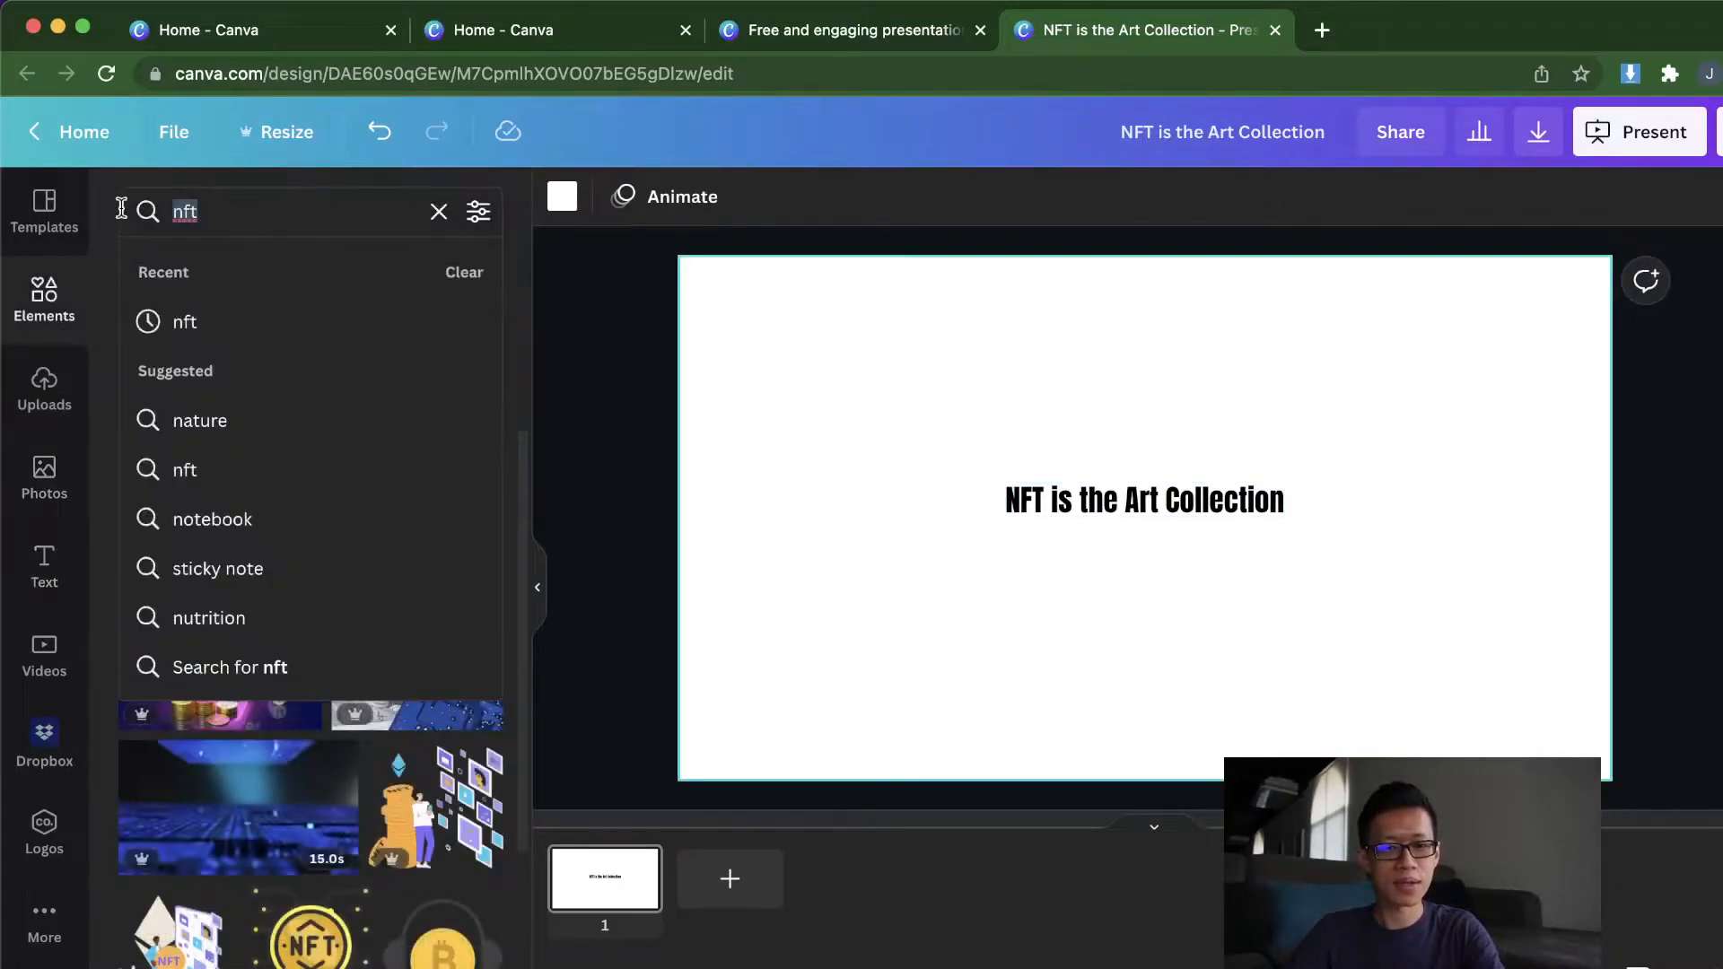
pyautogui.press('BackSpace')
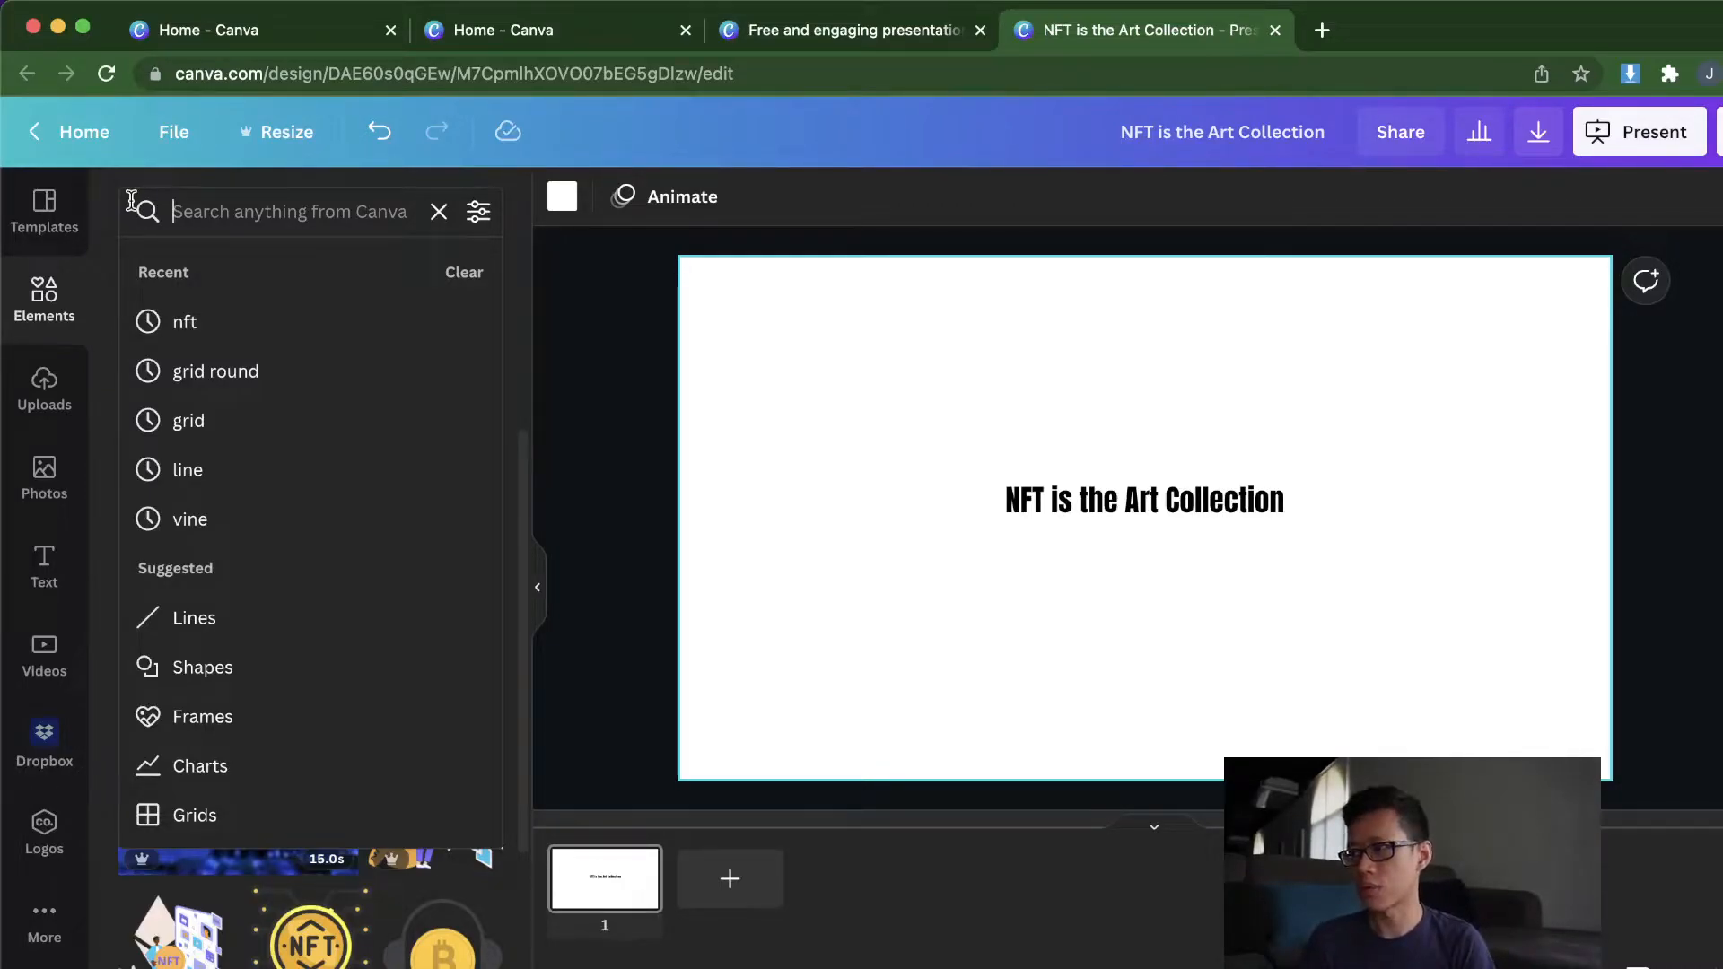
pyautogui.write('pr')
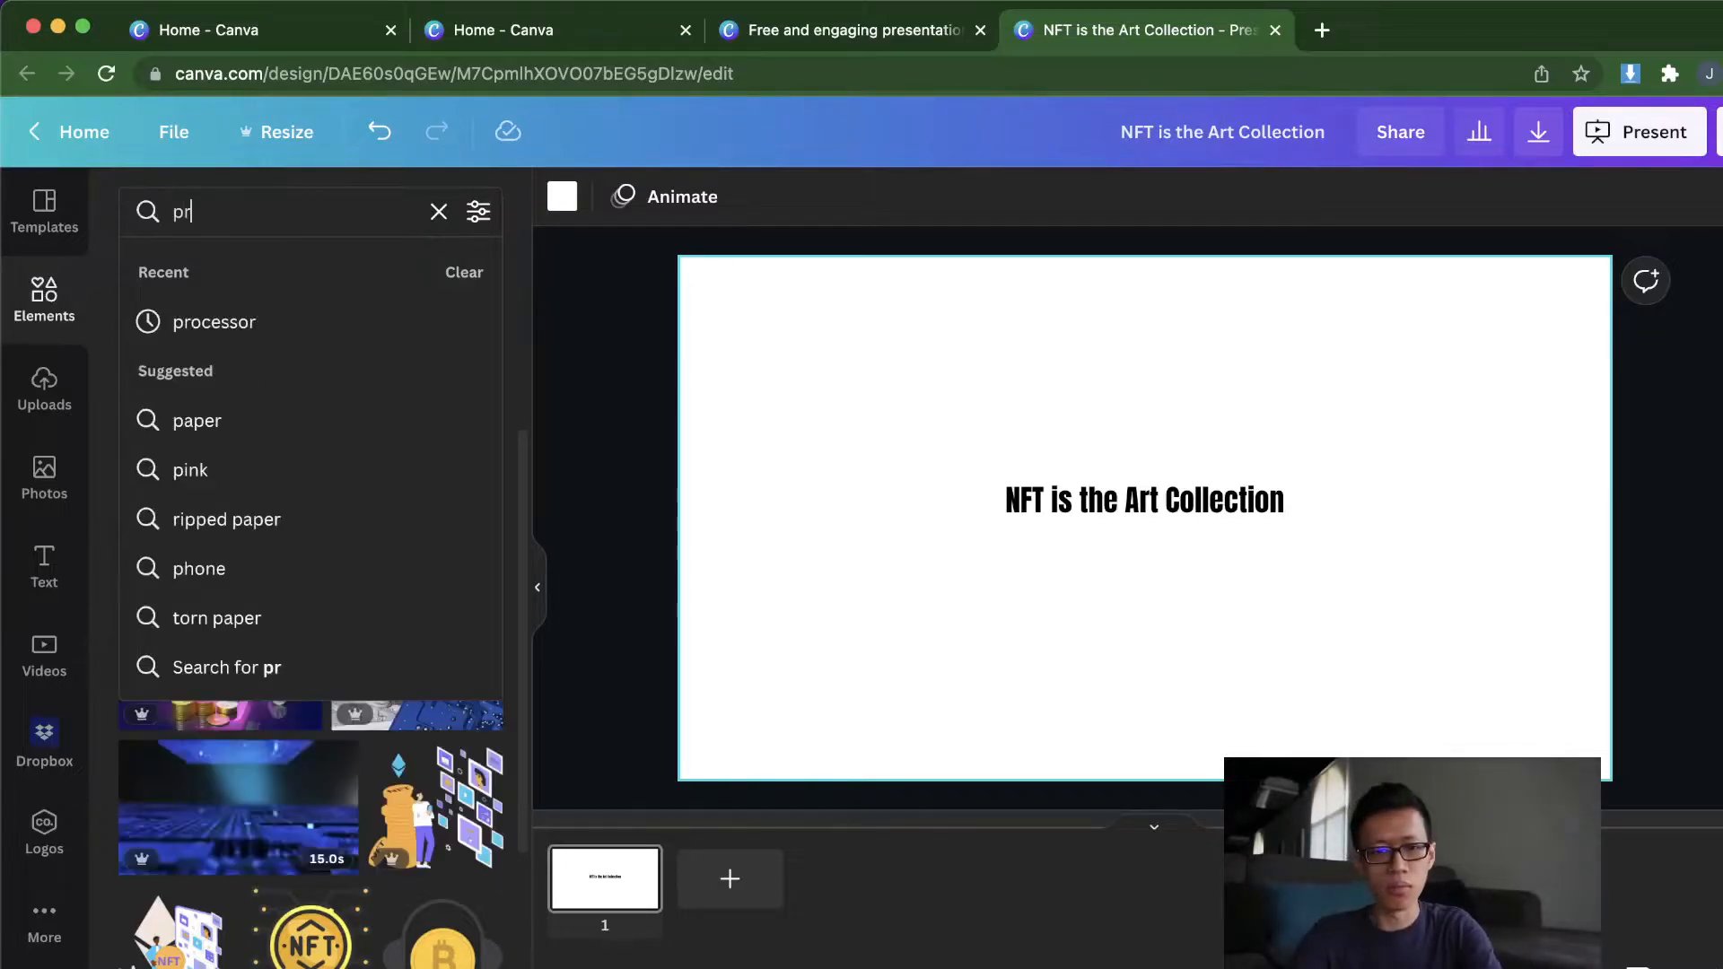
pyautogui.press('BackSpace')
pyautogui.press('BackSpace')
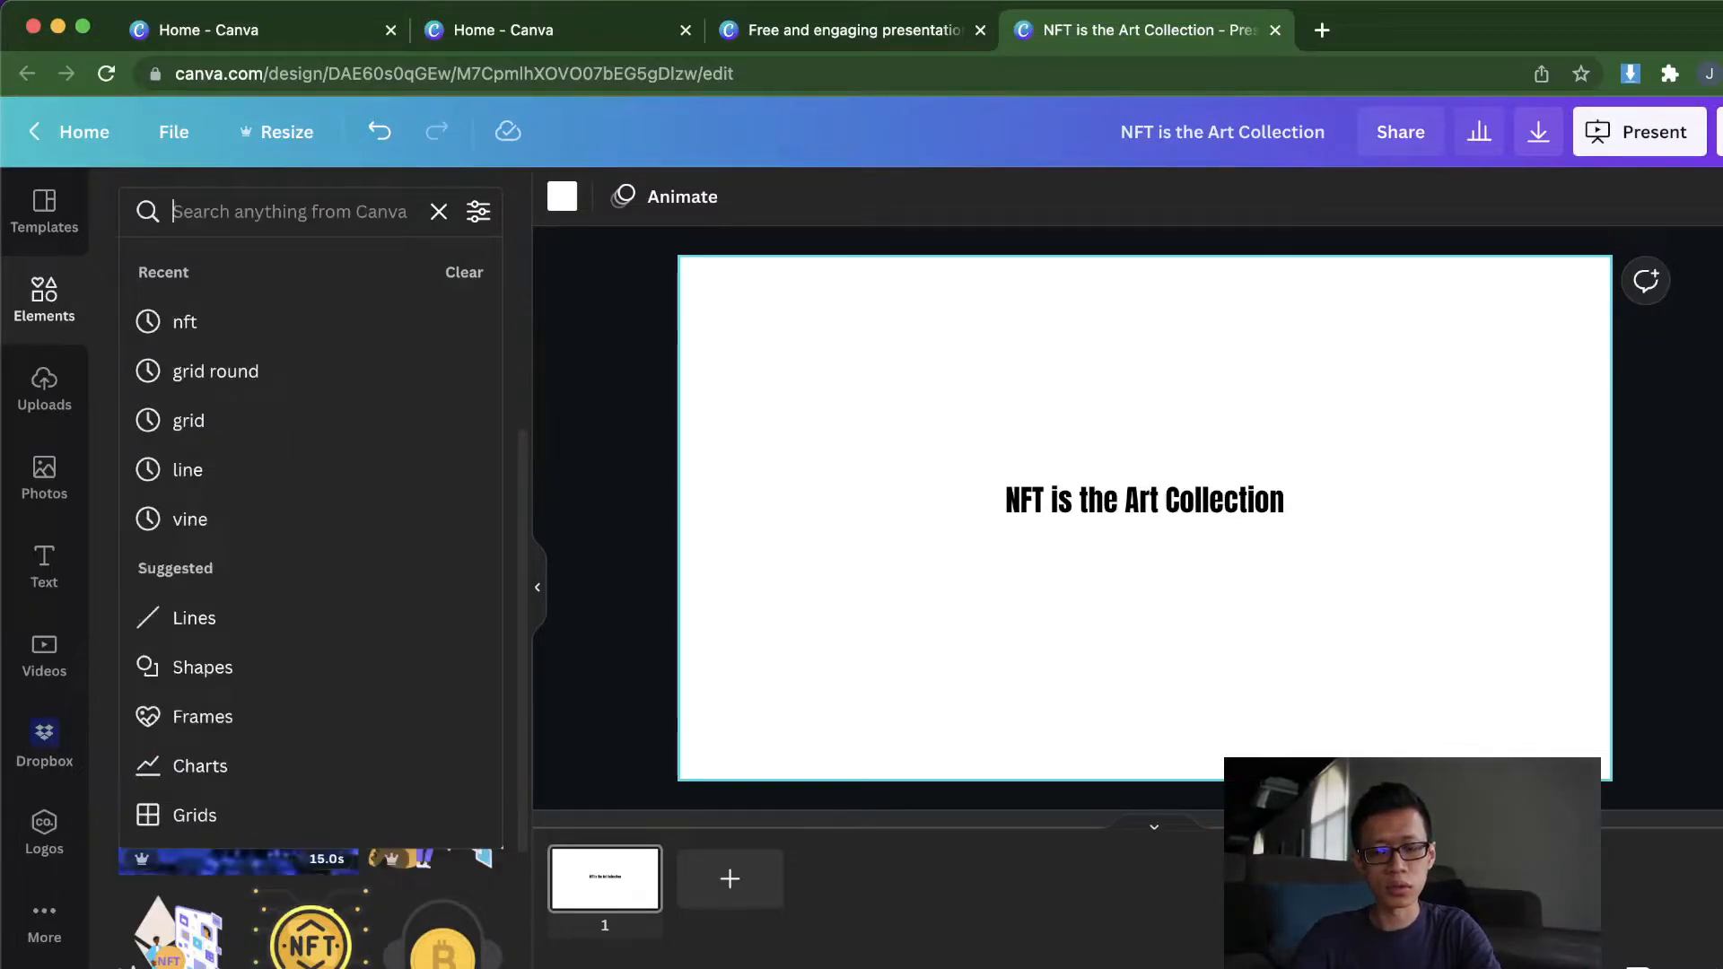
pyautogui.write('pc')
pyautogui.press('Return')
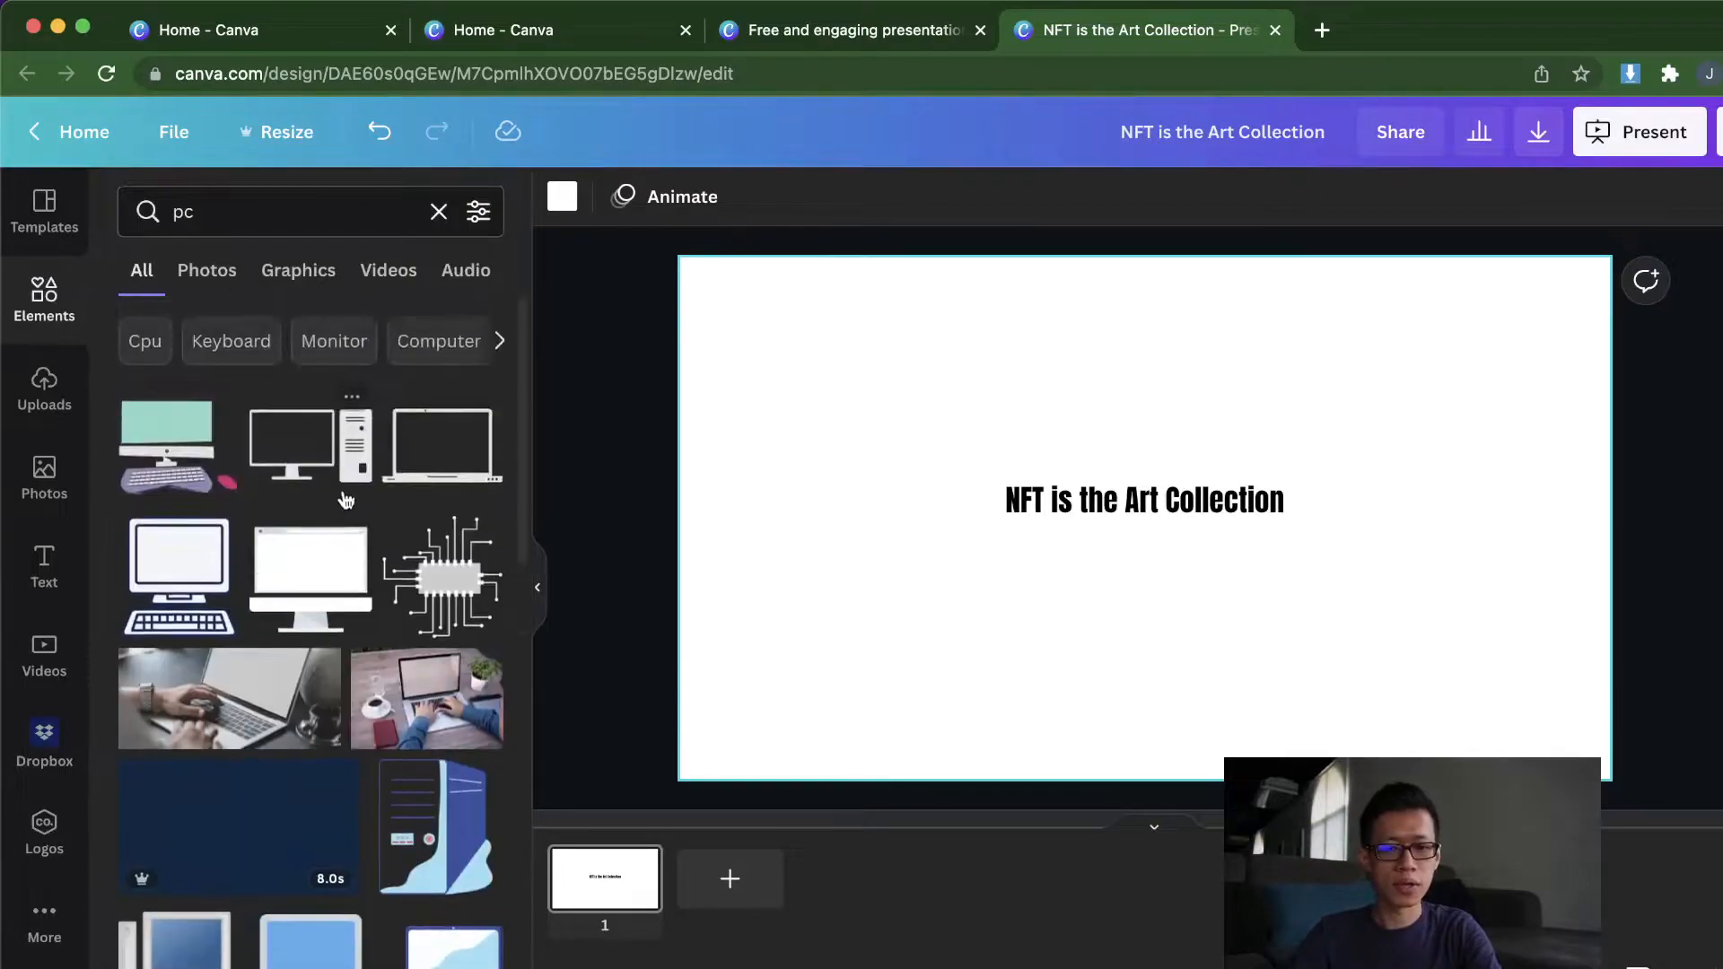
# Step: Search the elements for "presentation"
pyautogui.click(223, 215)
pyautogui.press('BackSpace')
pyautogui.press('BackSpace')
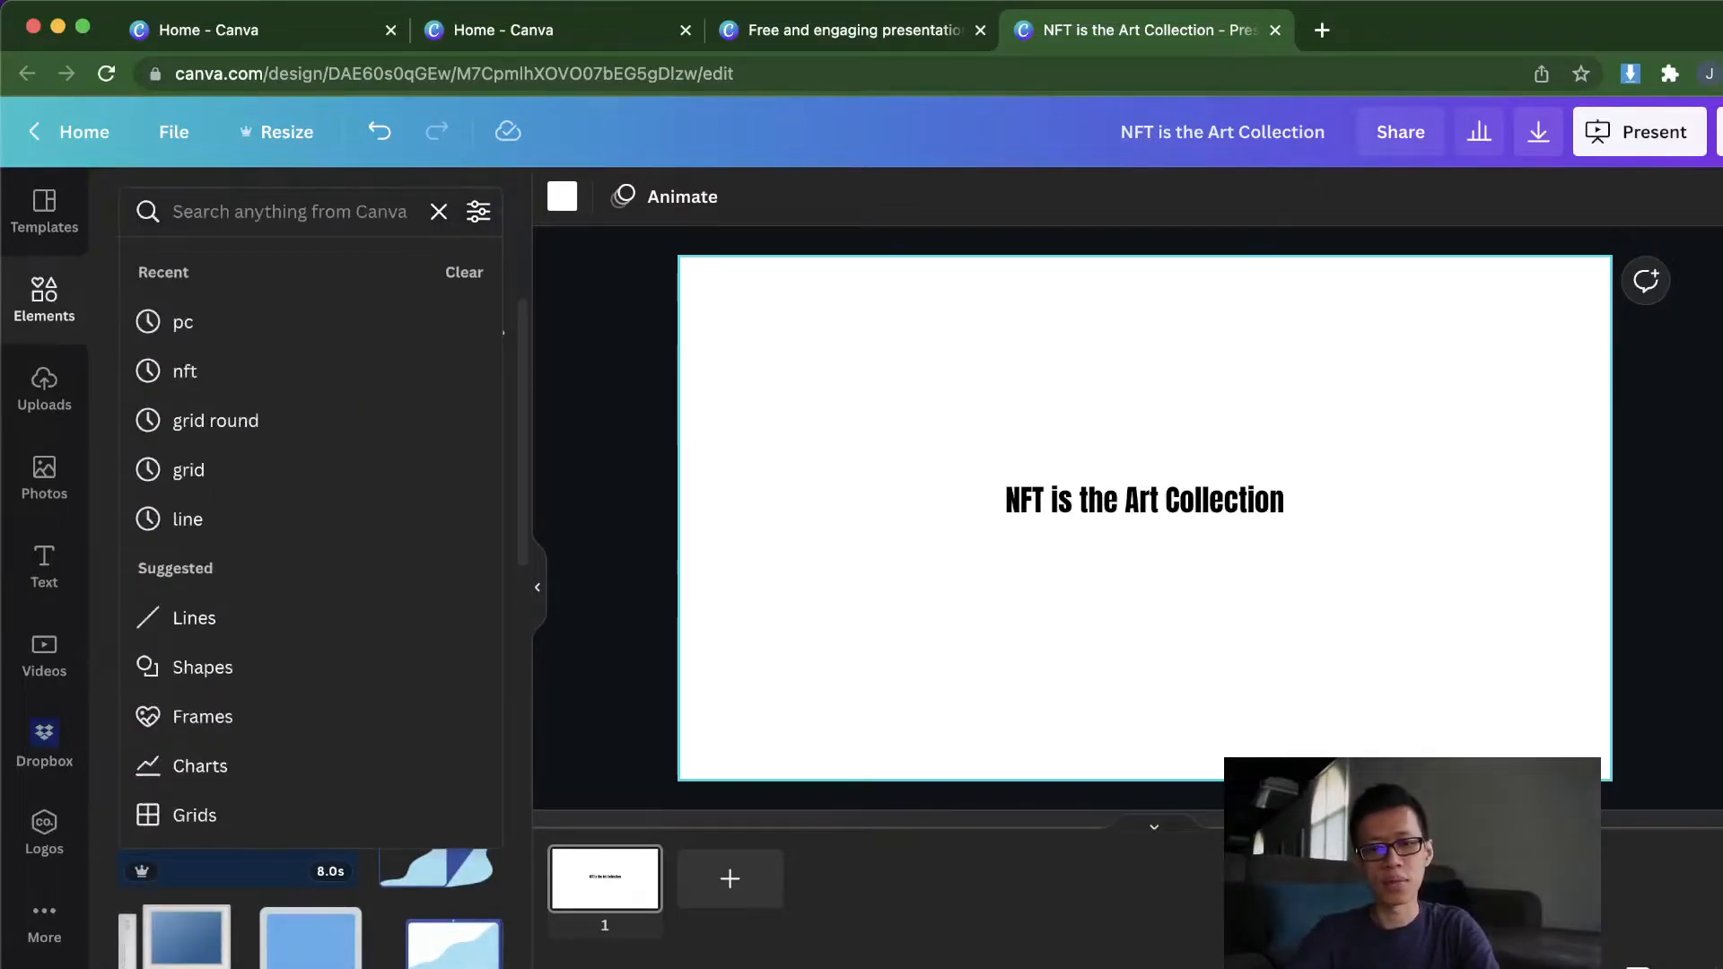
pyautogui.write('presentation')
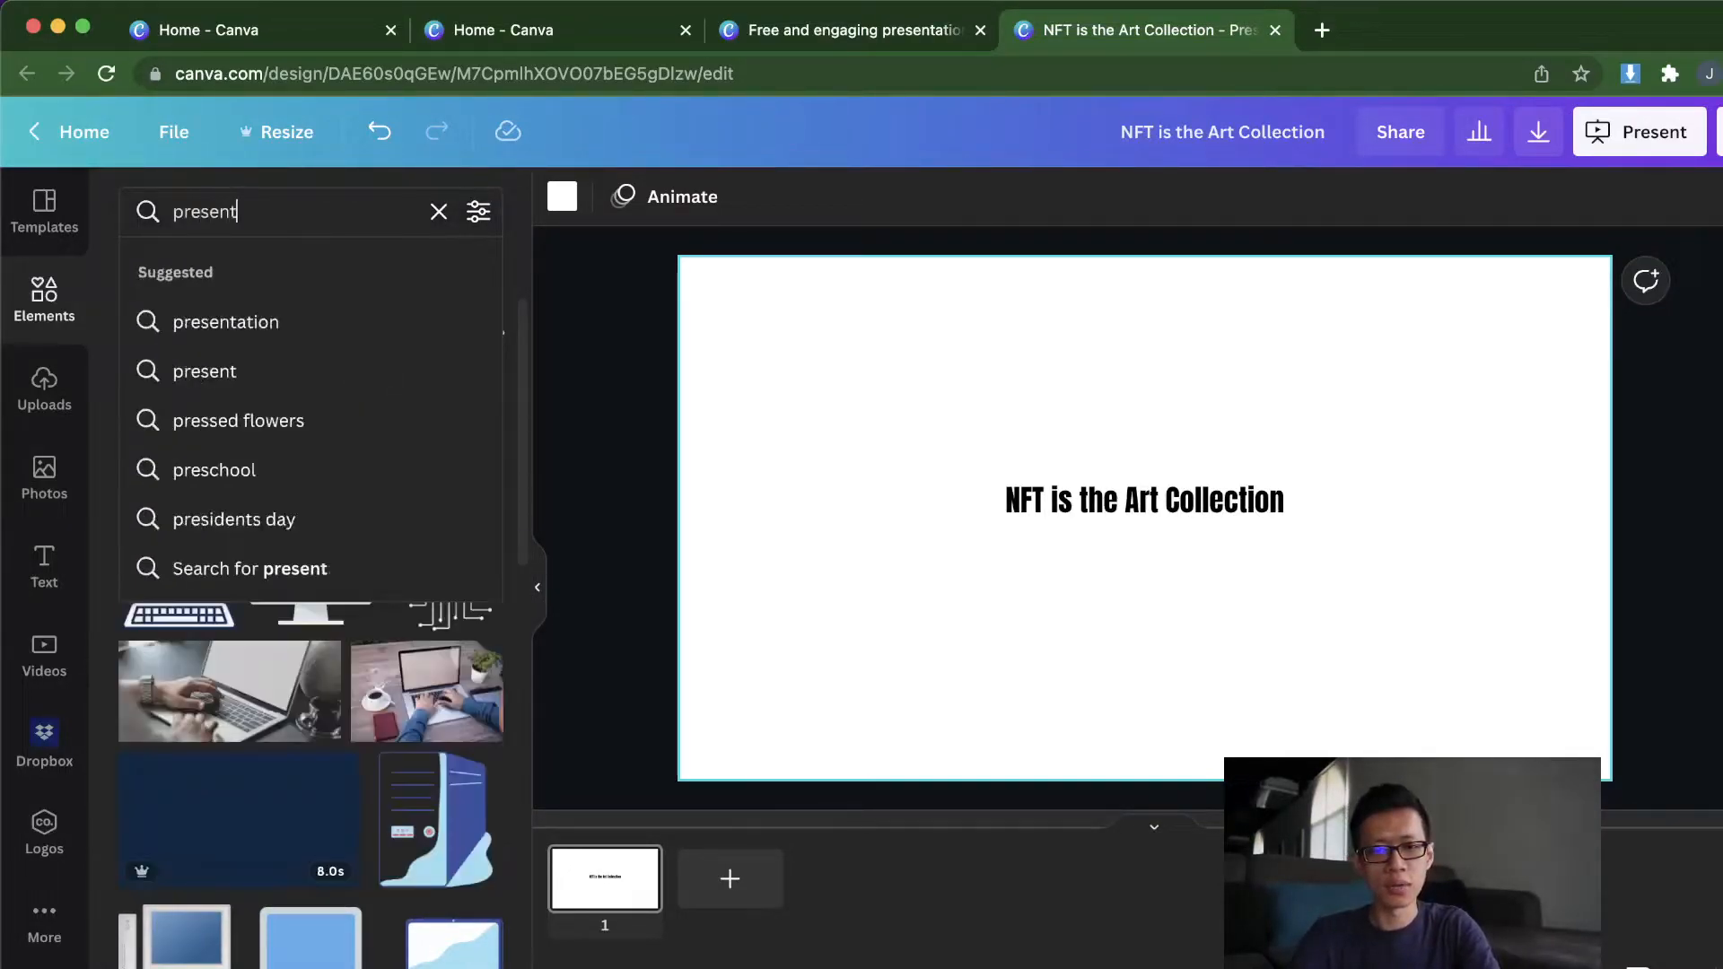
pyautogui.press('Return')
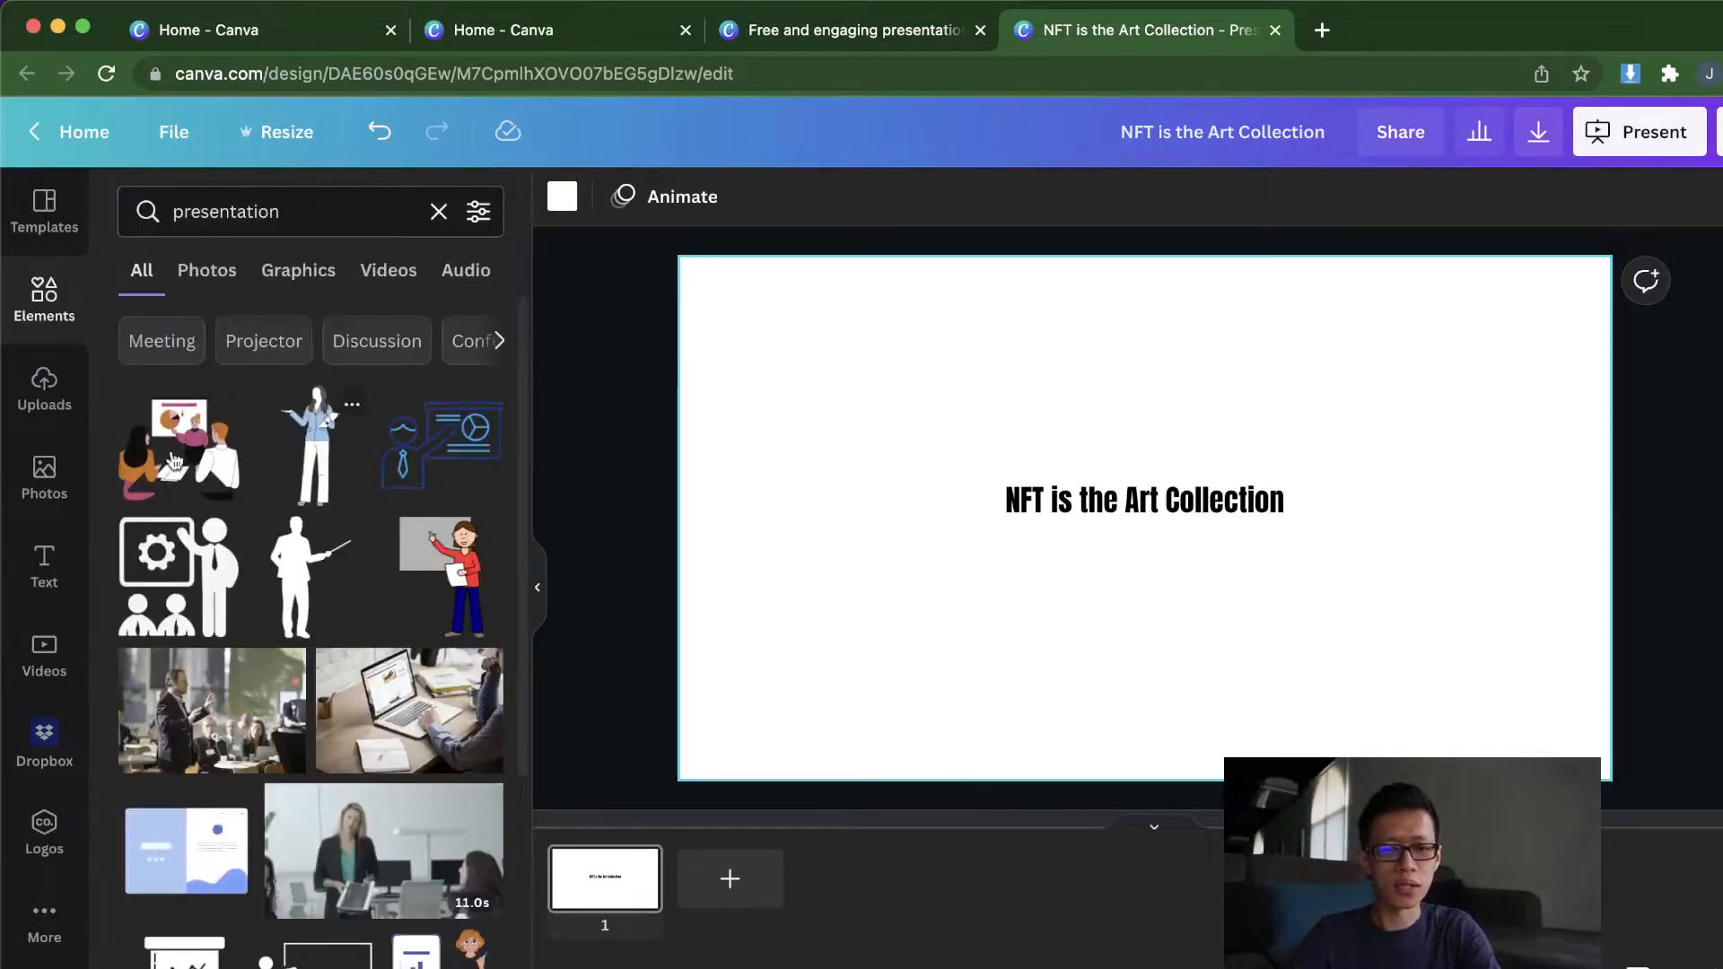
# Step: Add the graphic of people watching a chart presentation, scaled down in the slide's lower-right corner
pyautogui.click(224, 451)
pyautogui.moveTo(1028, 419); pyautogui.dragTo(1344, 574)
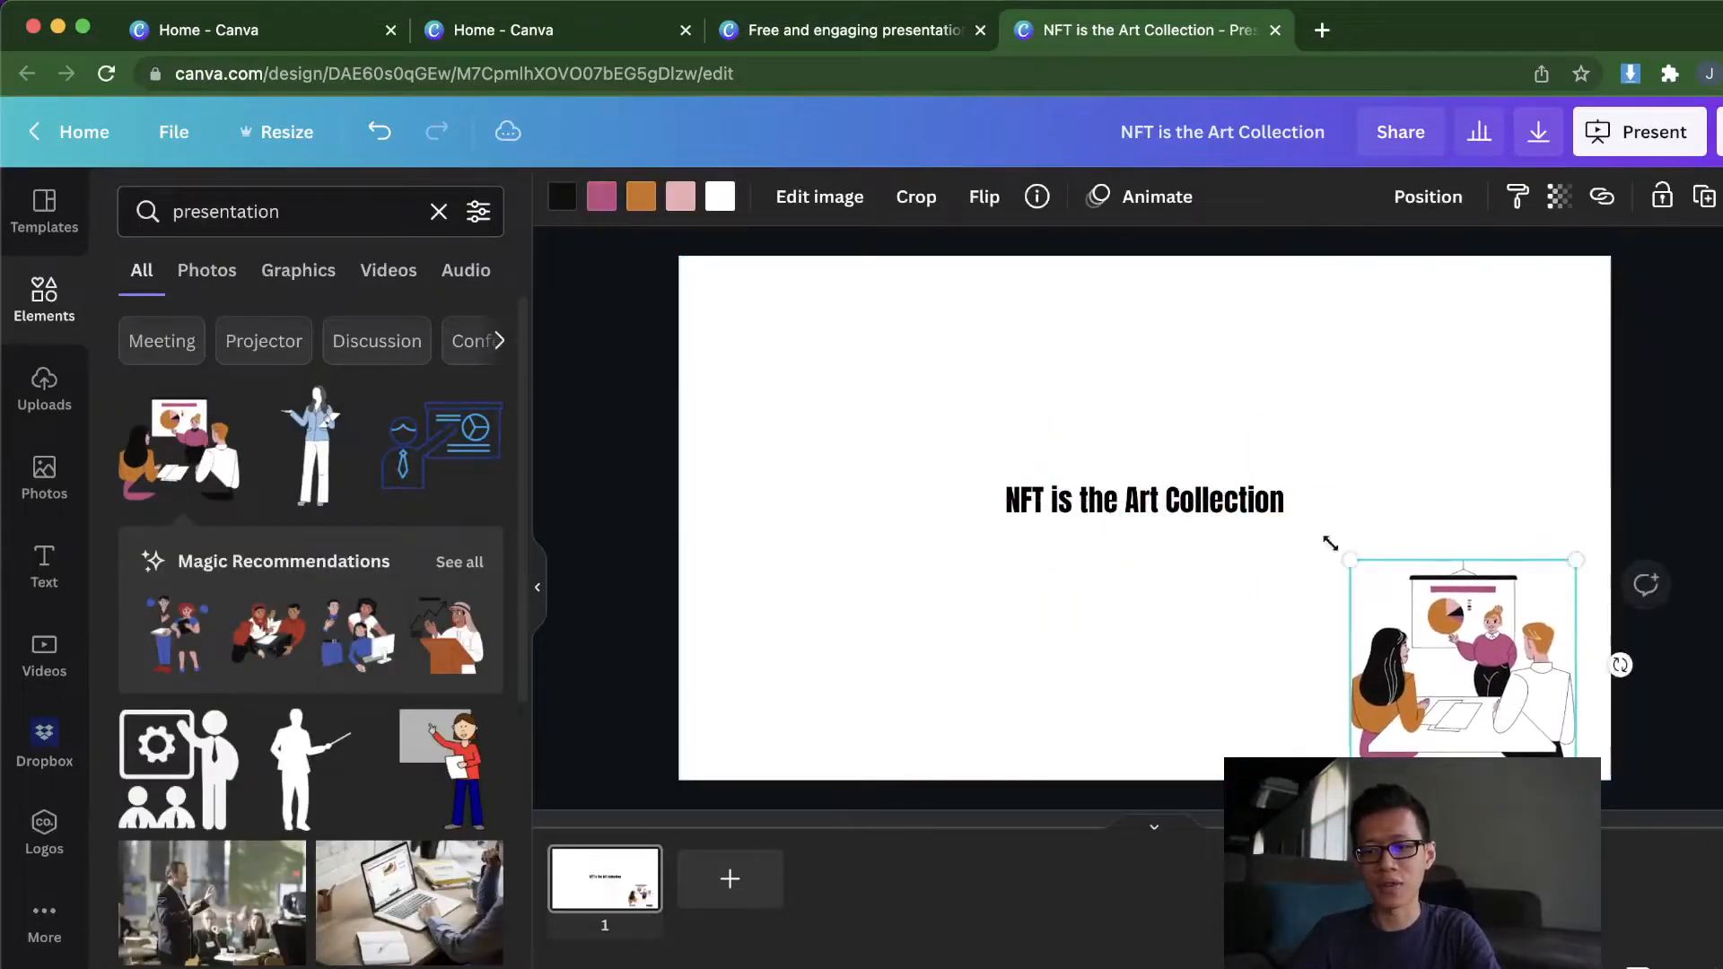
pyautogui.click(1344, 574)
# Step: Replace the "presentation" element search with a search for "burger"
pyautogui.click(312, 214)
pyautogui.doubleClick(312, 214)
pyautogui.press('BackSpace')
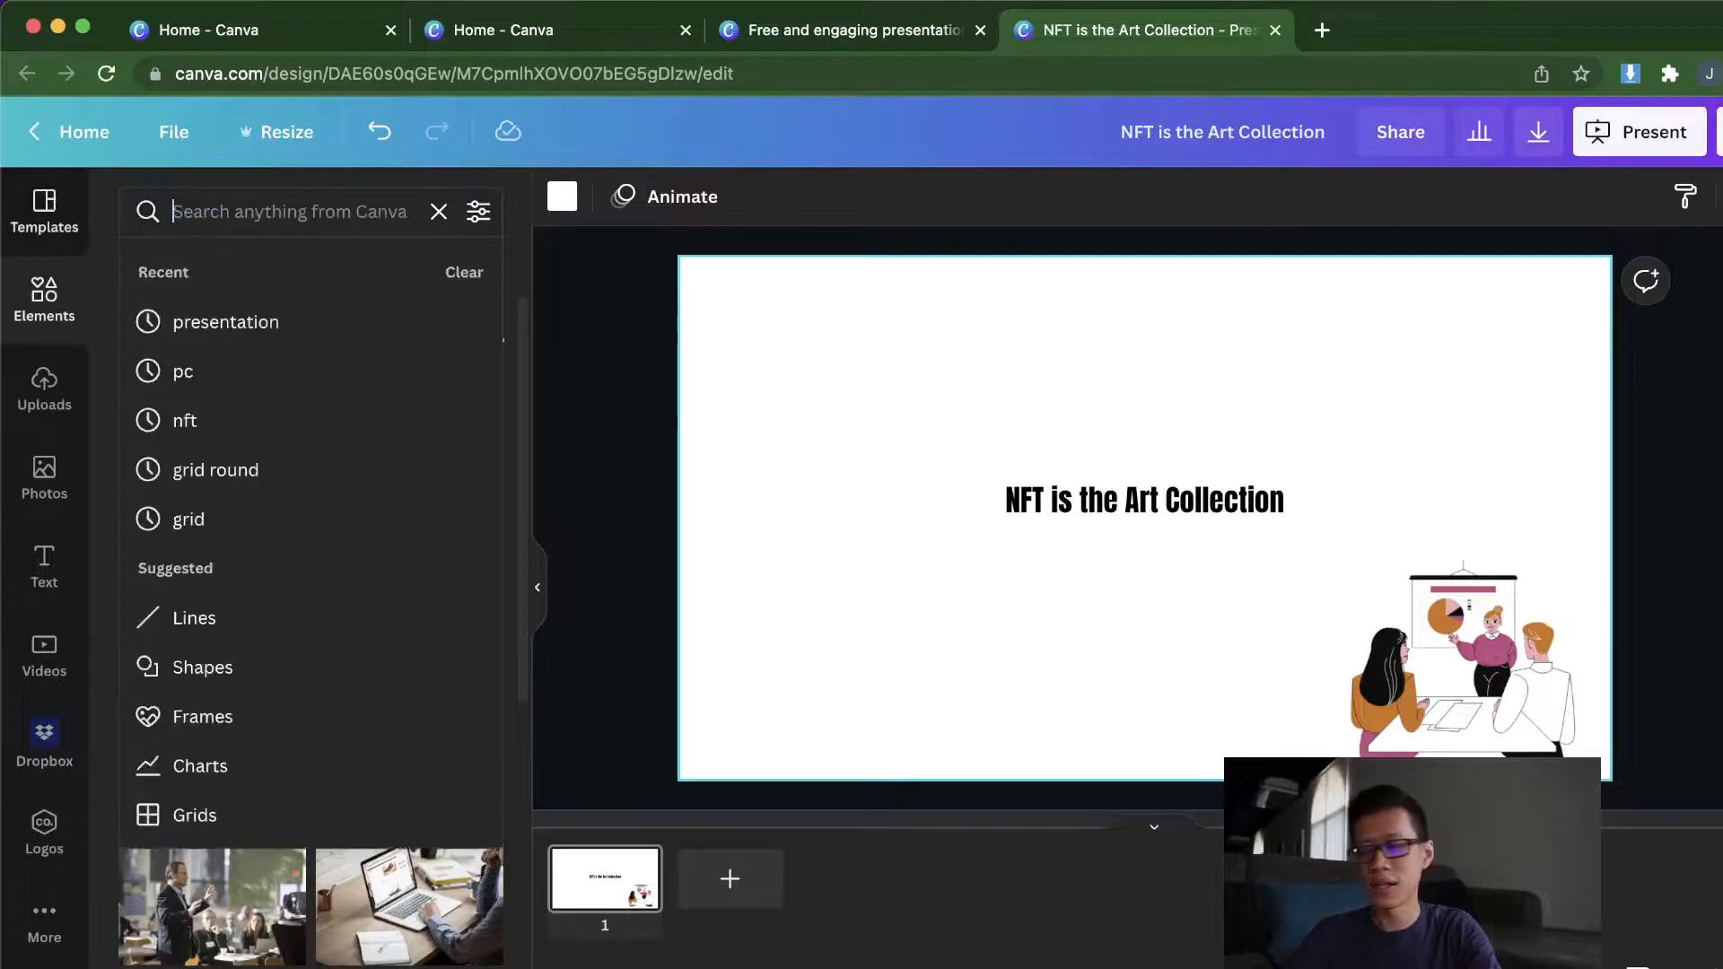
pyautogui.write('burger')
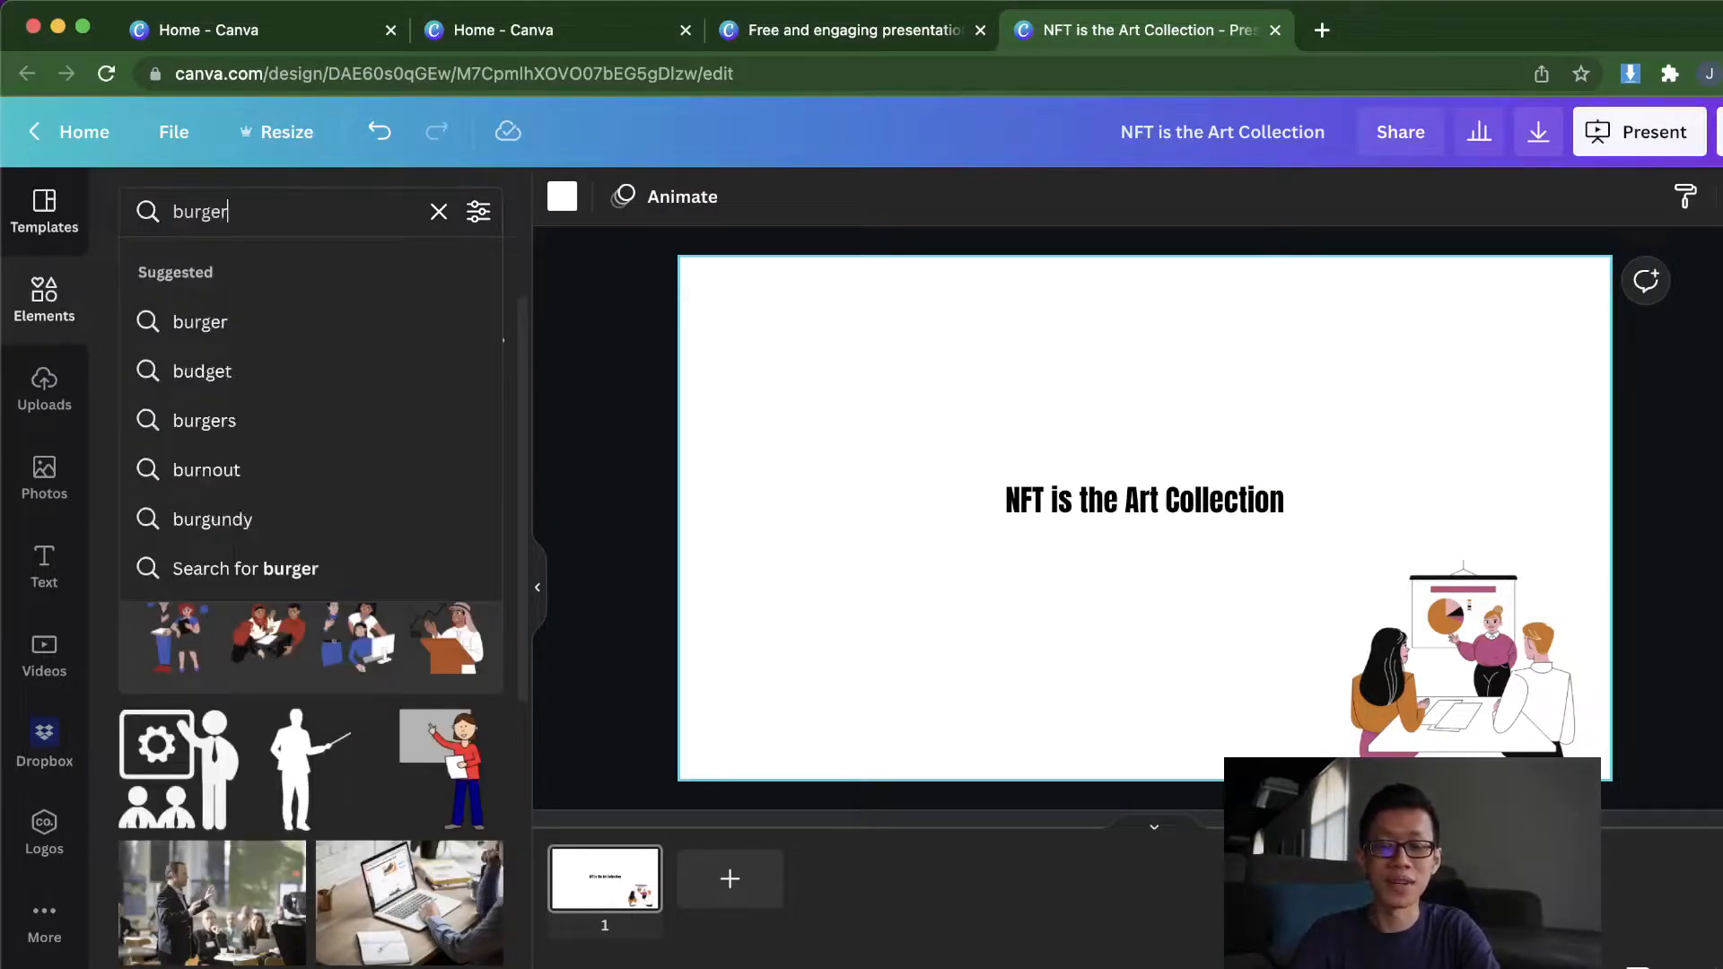
pyautogui.press('Return')
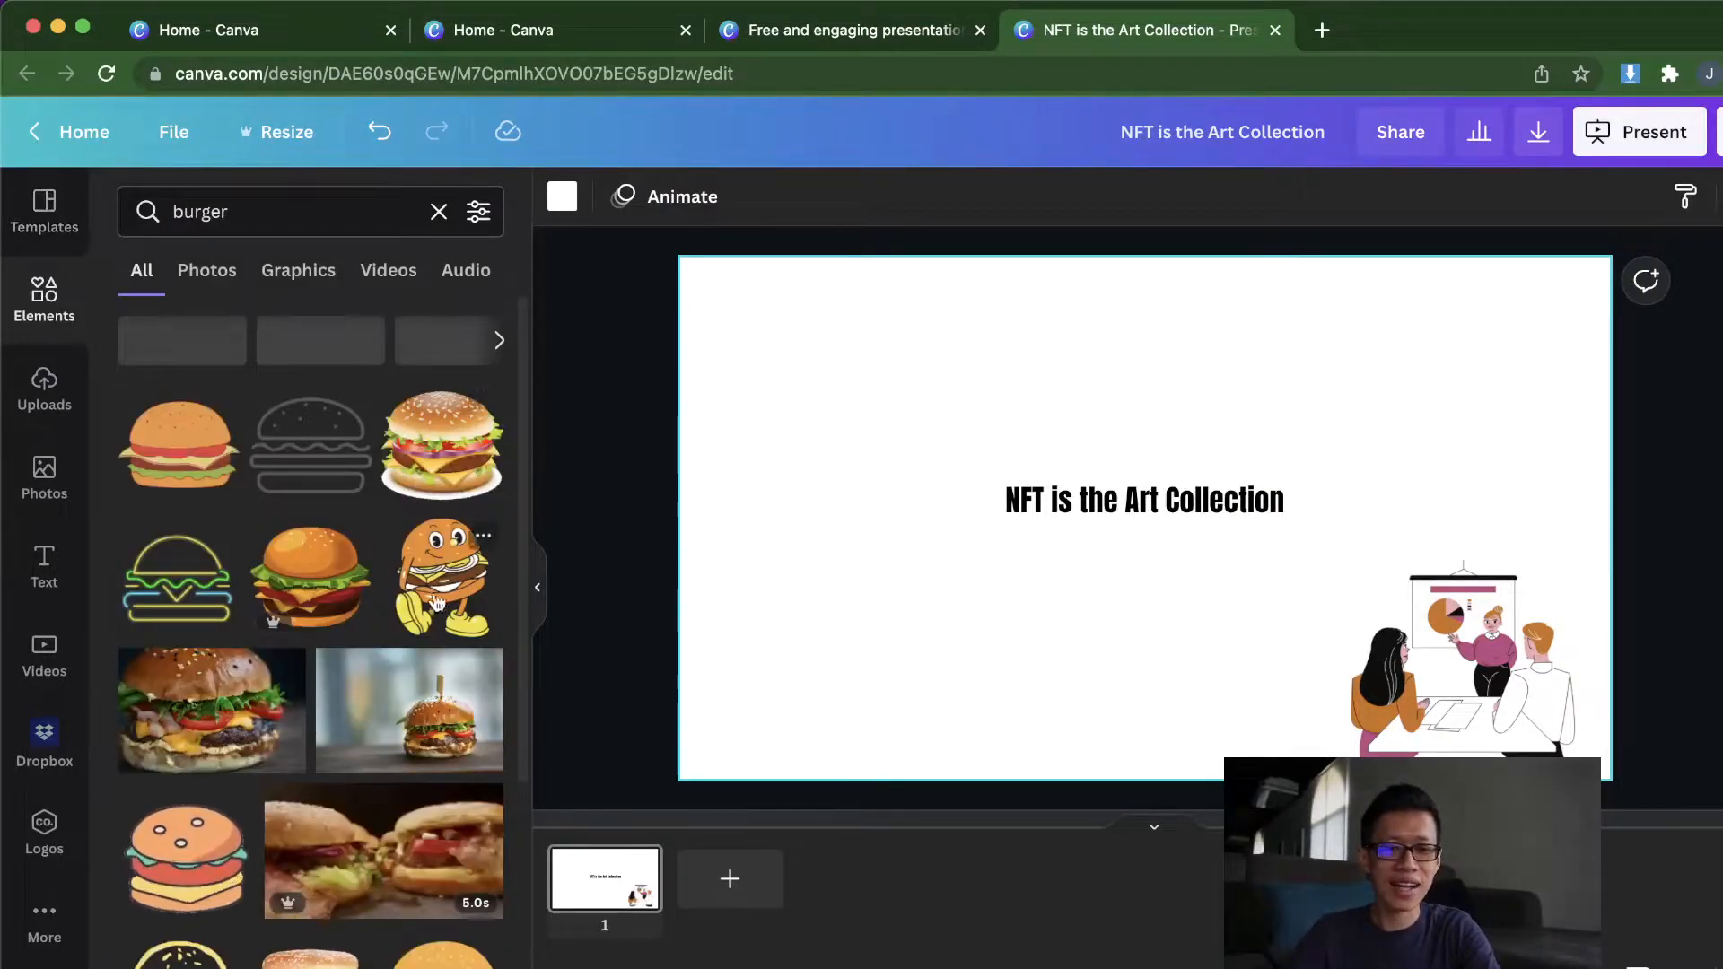
# Step: Add the flat orange burger graphic, place it below the slide heading, and clear the search term
pyautogui.click(178, 445)
pyautogui.moveTo(1158, 557); pyautogui.dragTo(1145, 690)
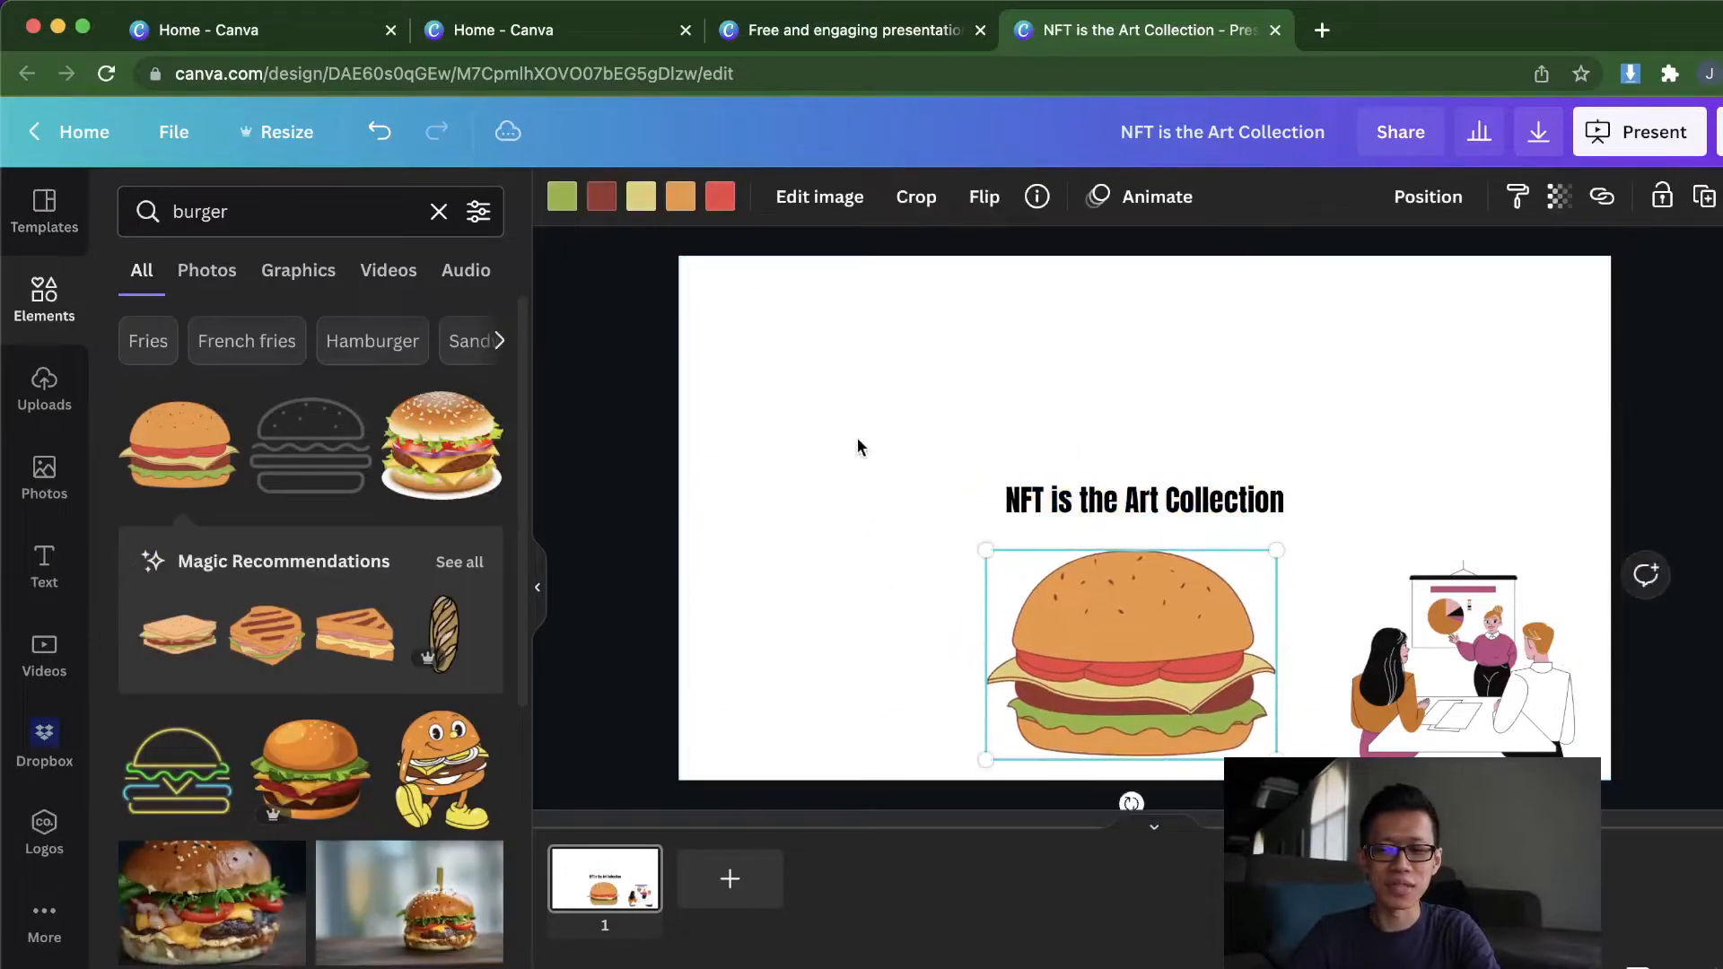
pyautogui.click(861, 450)
pyautogui.click(179, 212)
pyautogui.press('BackSpace')
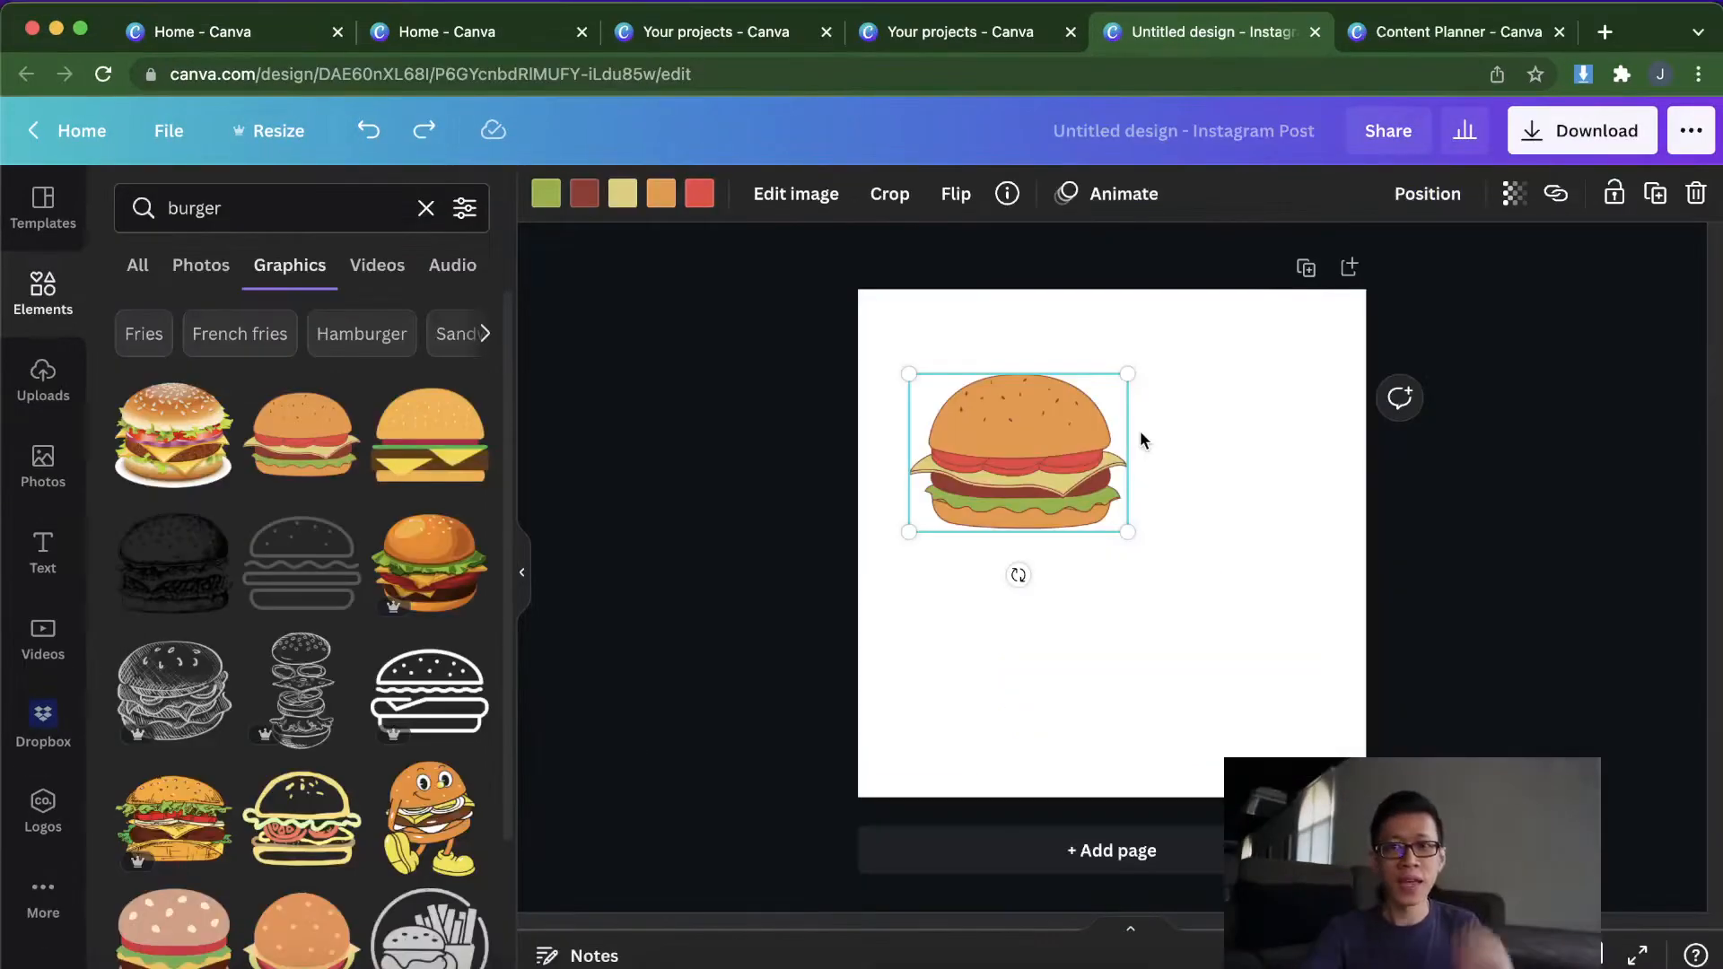
# Step: Recolour the burger's orange bun to tan #CDA071 and position the burger near the centre of the Instagram post
pyautogui.moveTo(1017, 415); pyautogui.dragTo(1016, 465)
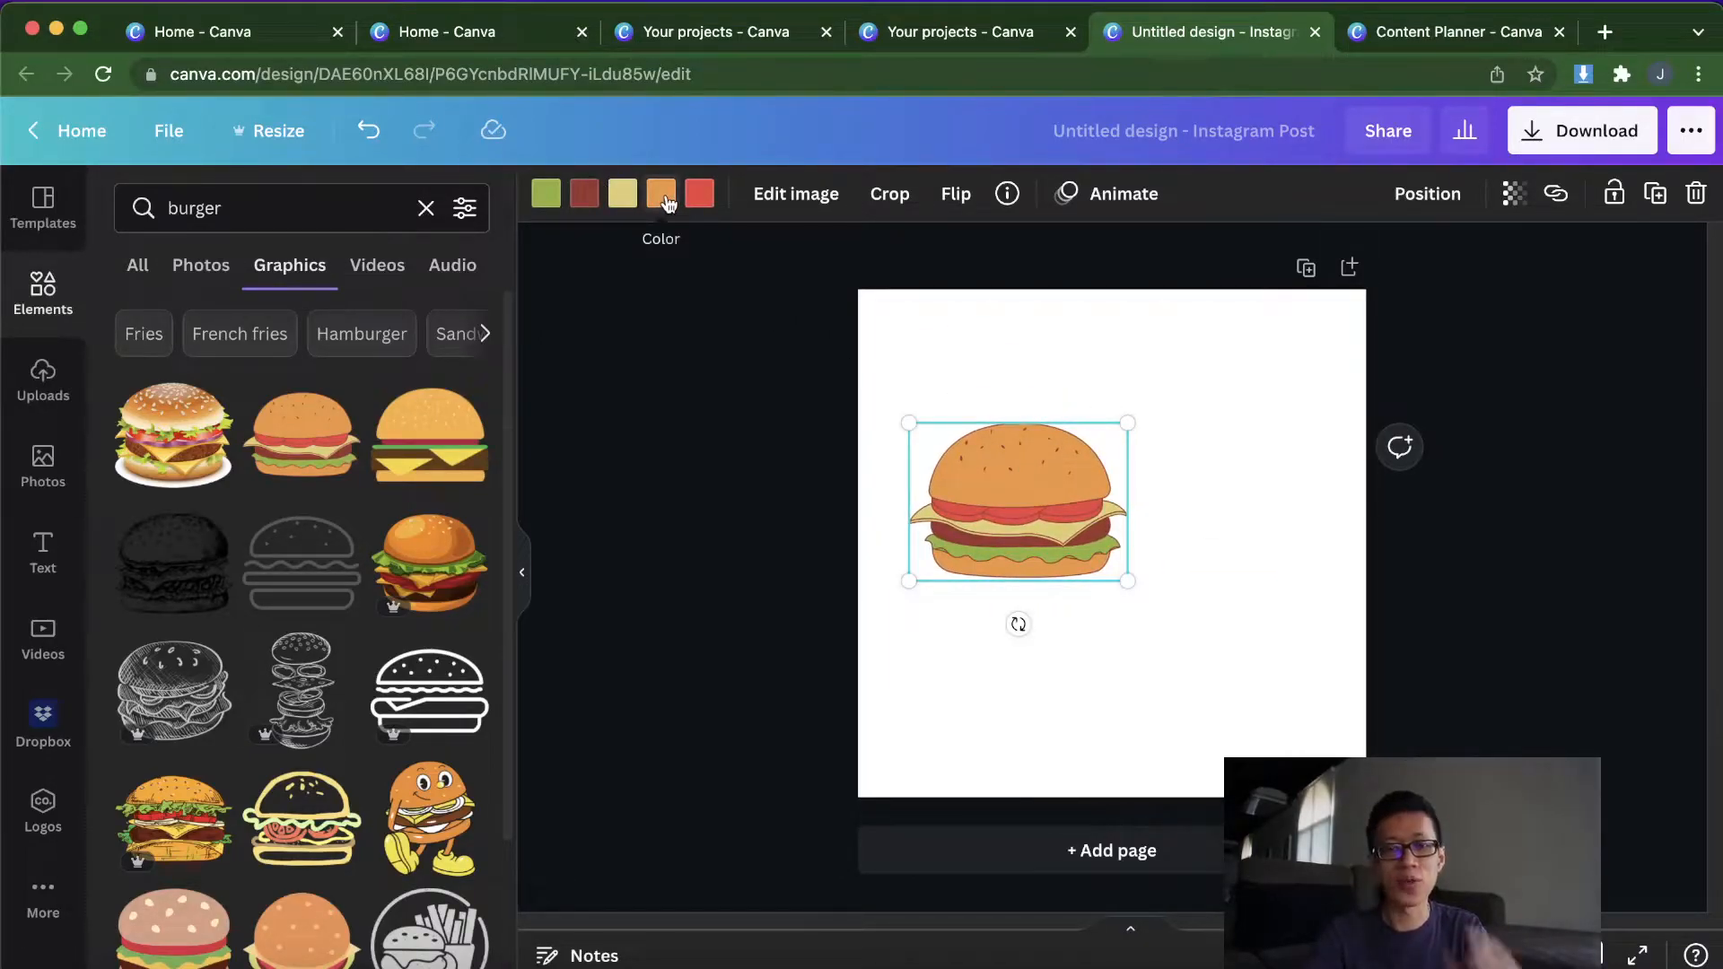
pyautogui.click(663, 196)
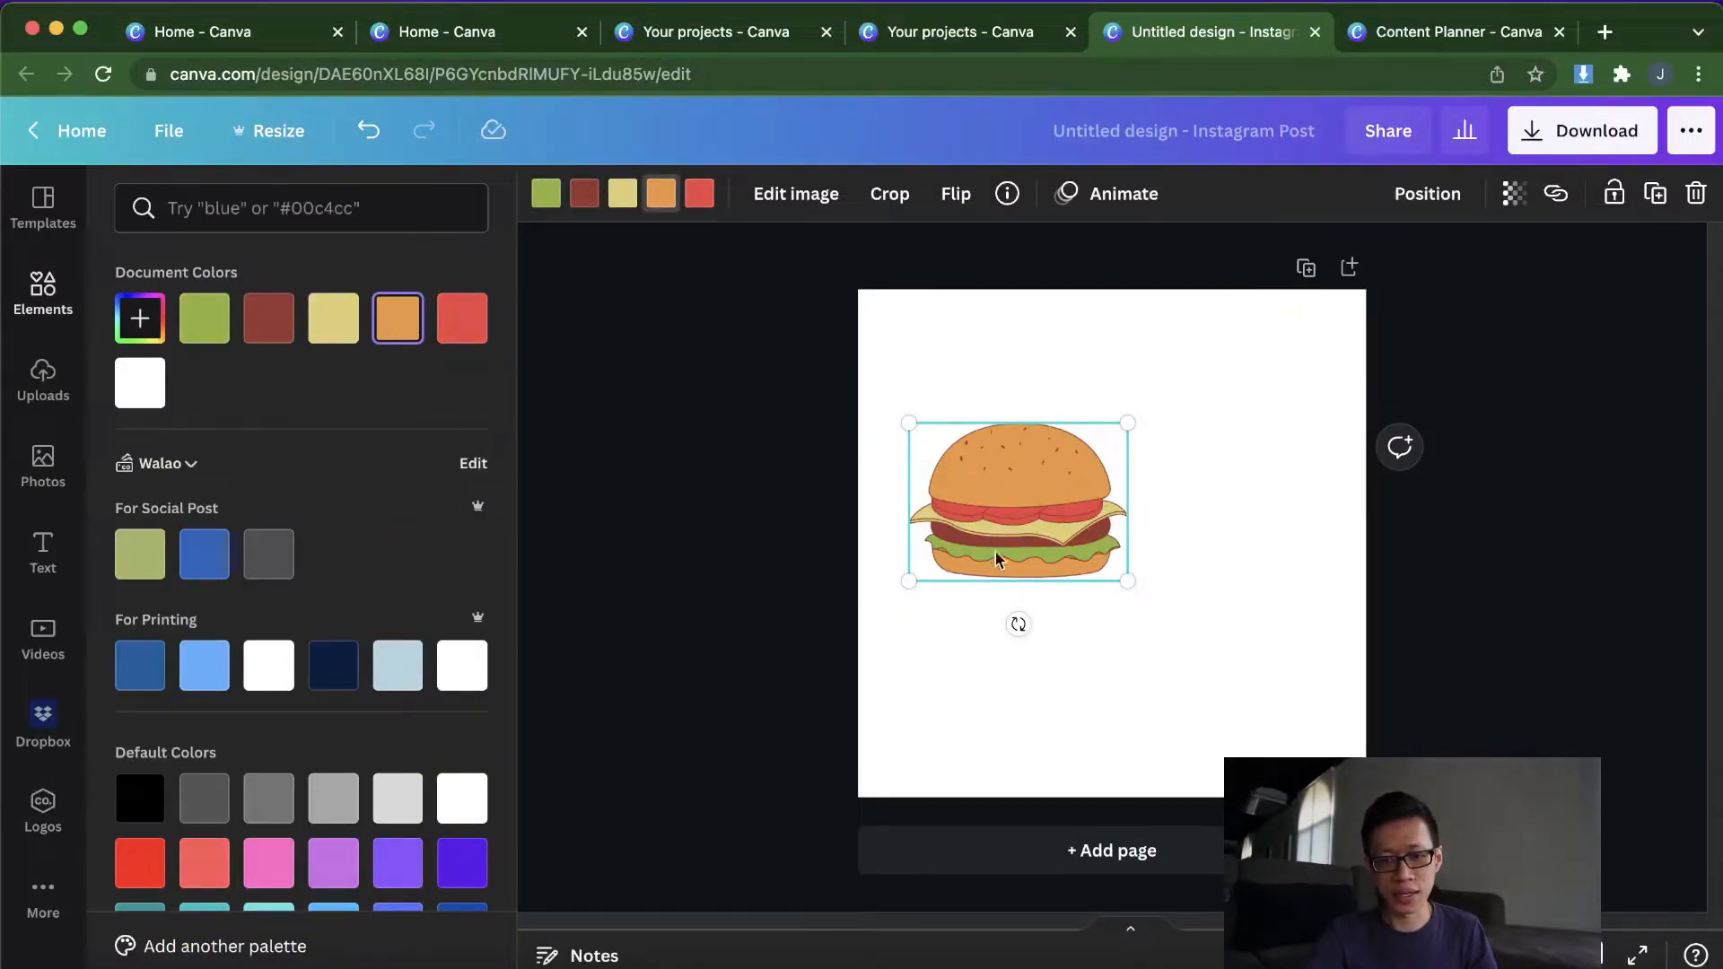
pyautogui.click(164, 323)
pyautogui.moveTo(364, 445); pyautogui.dragTo(277, 398)
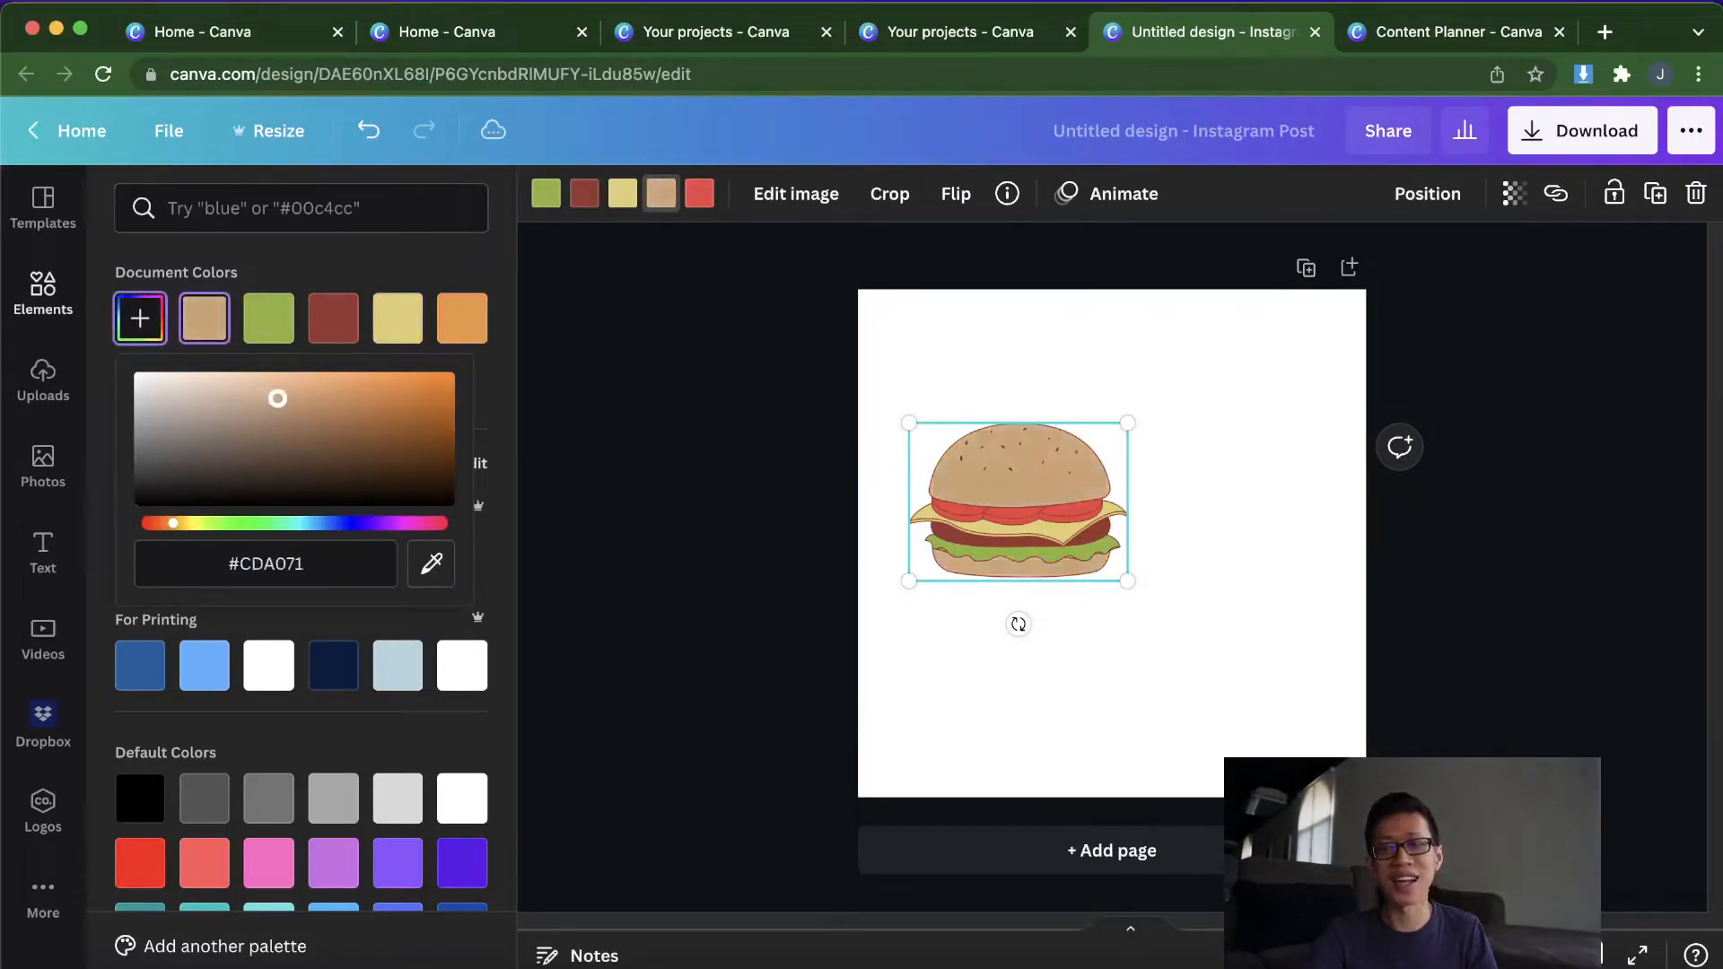
pyautogui.moveTo(1059, 488); pyautogui.dragTo(1136, 530)
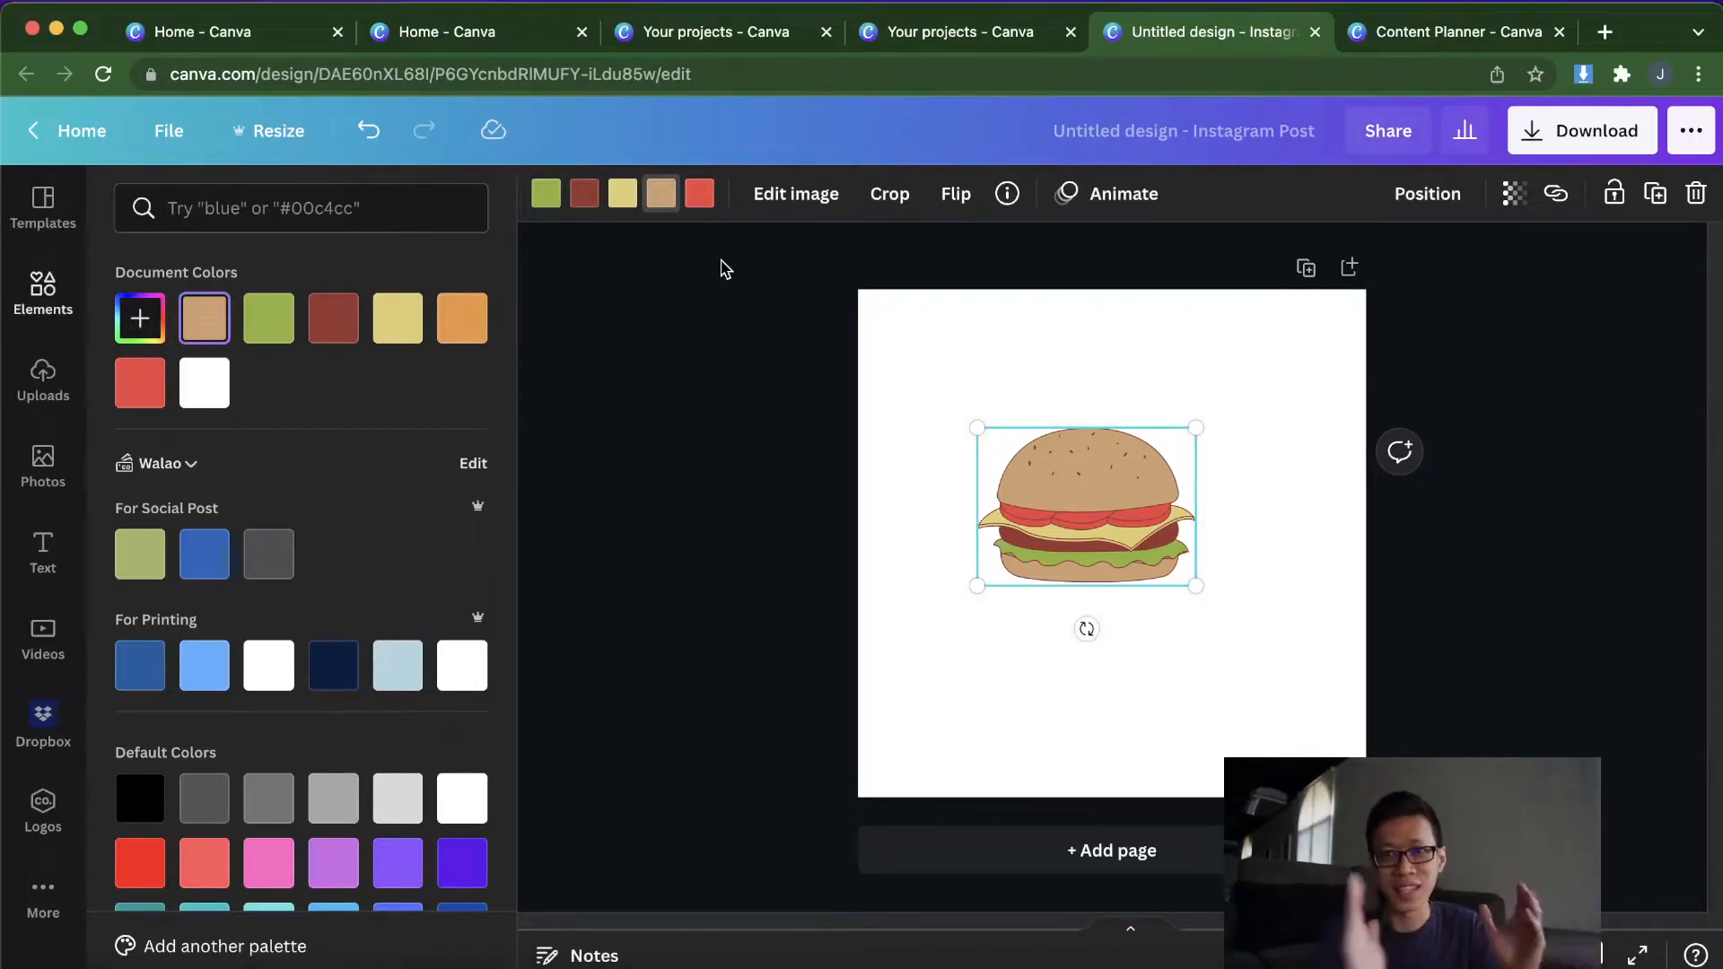
pyautogui.click(18, 296)
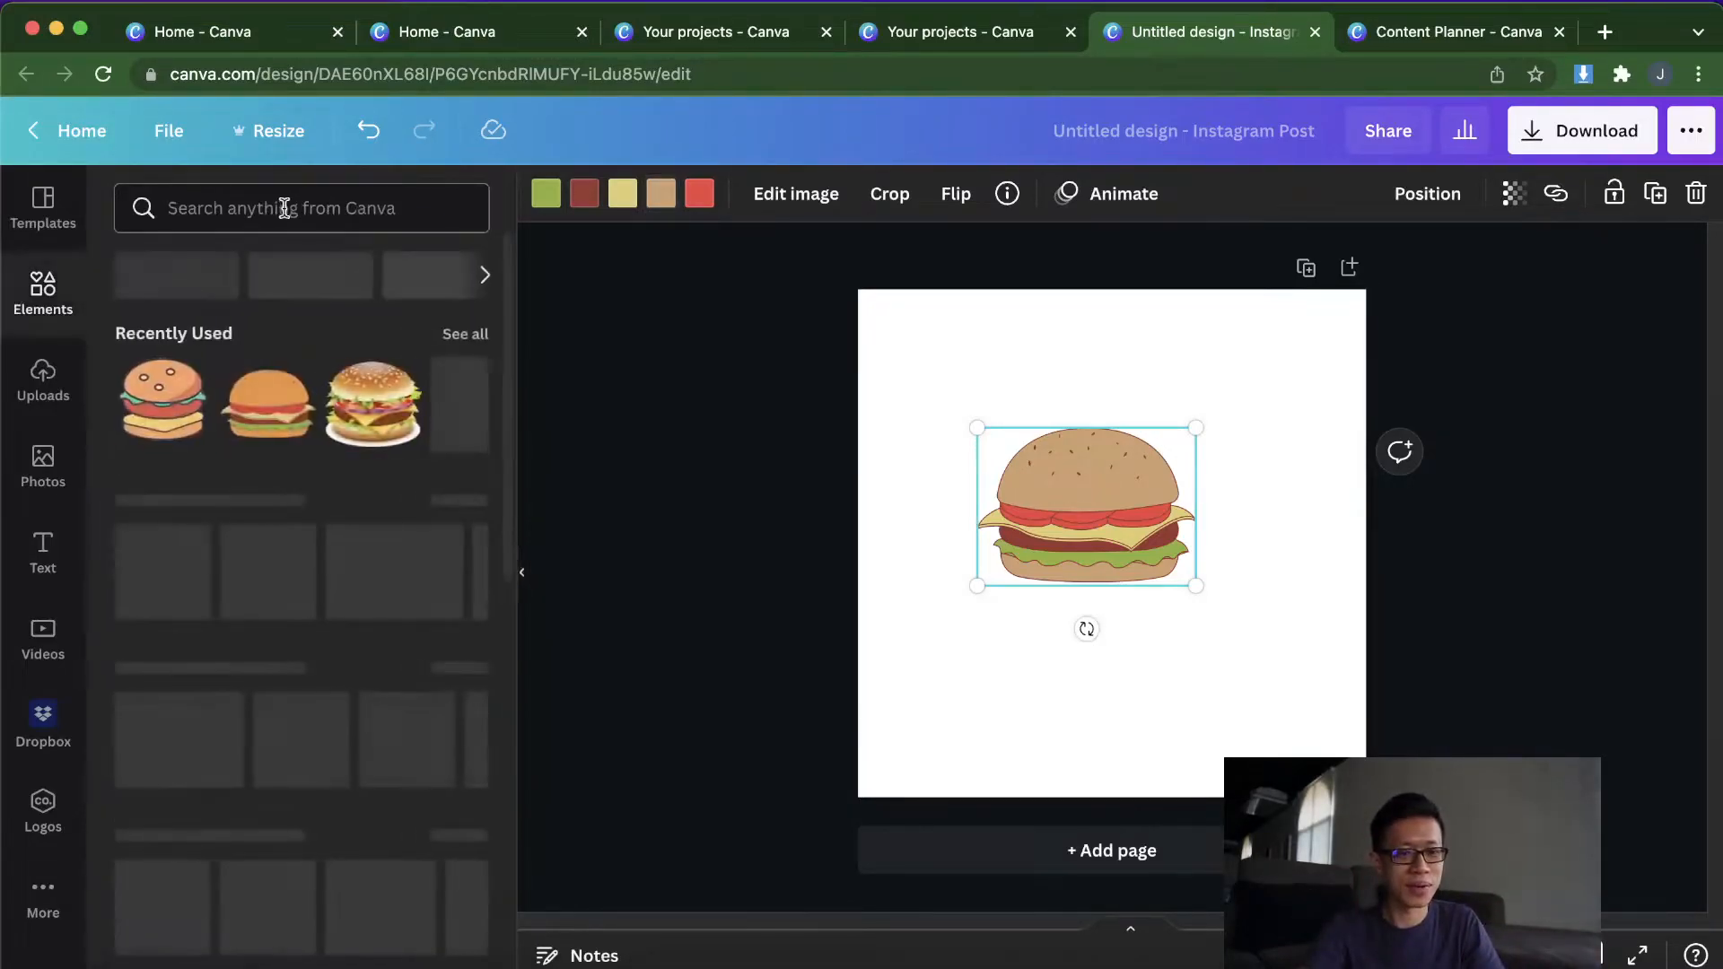
pyautogui.click(306, 212)
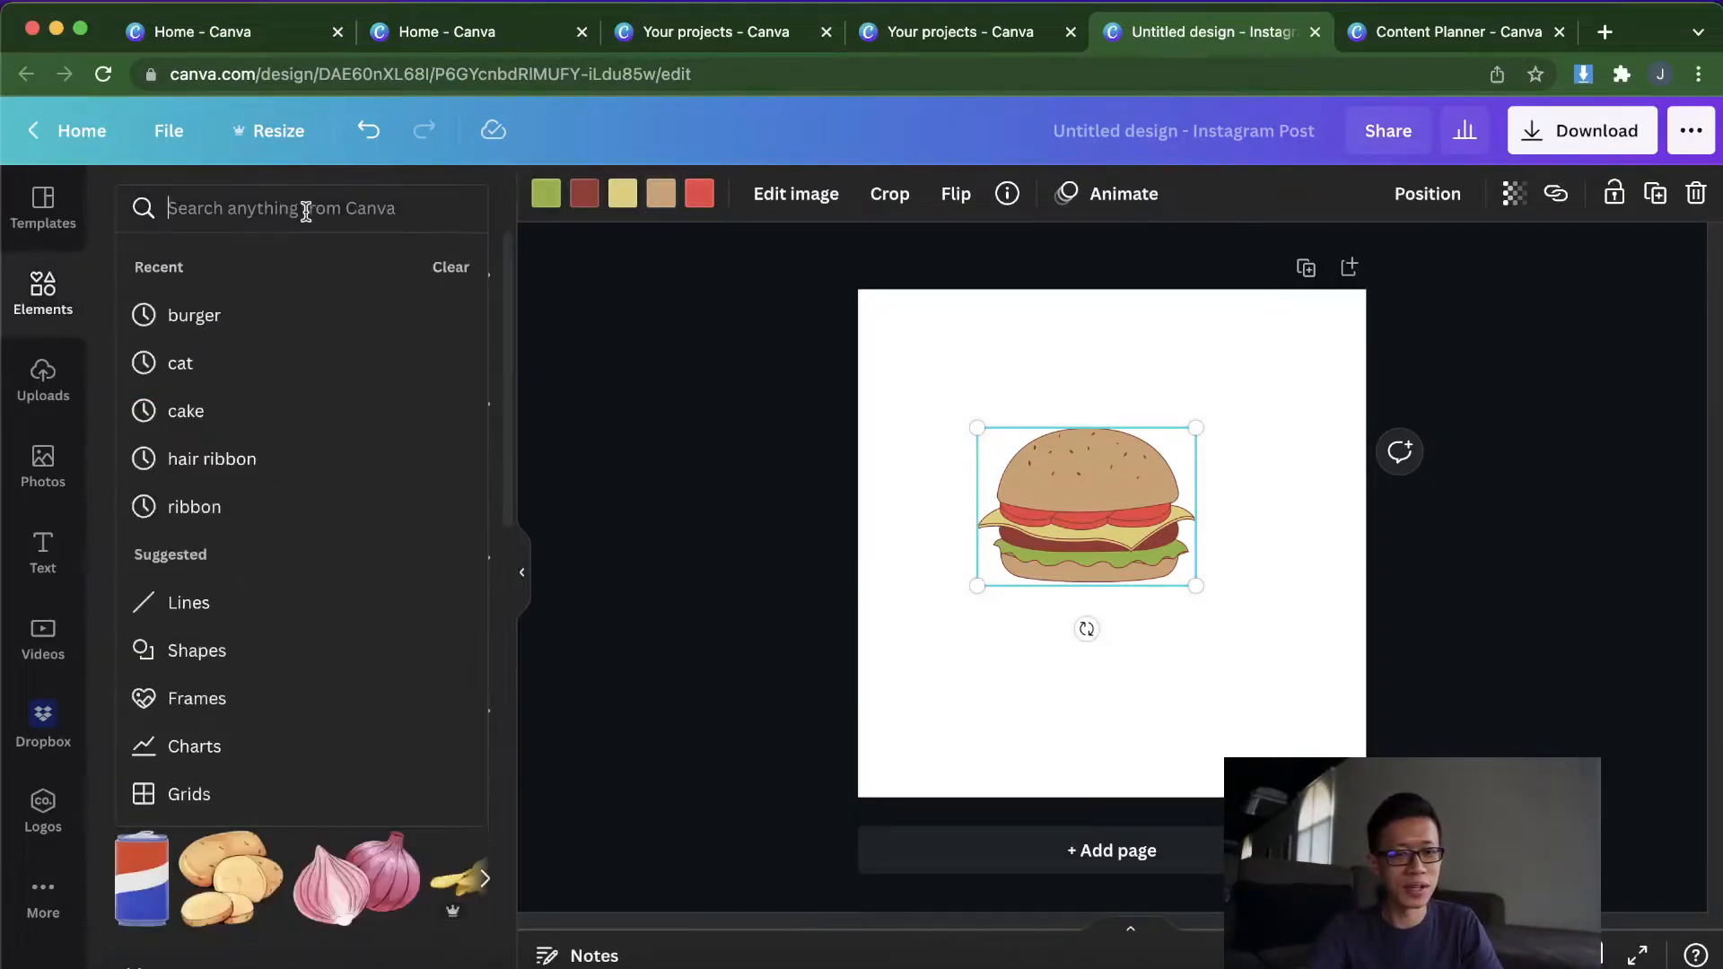
pyautogui.click(227, 895)
pyautogui.moveTo(1154, 516); pyautogui.dragTo(1203, 569)
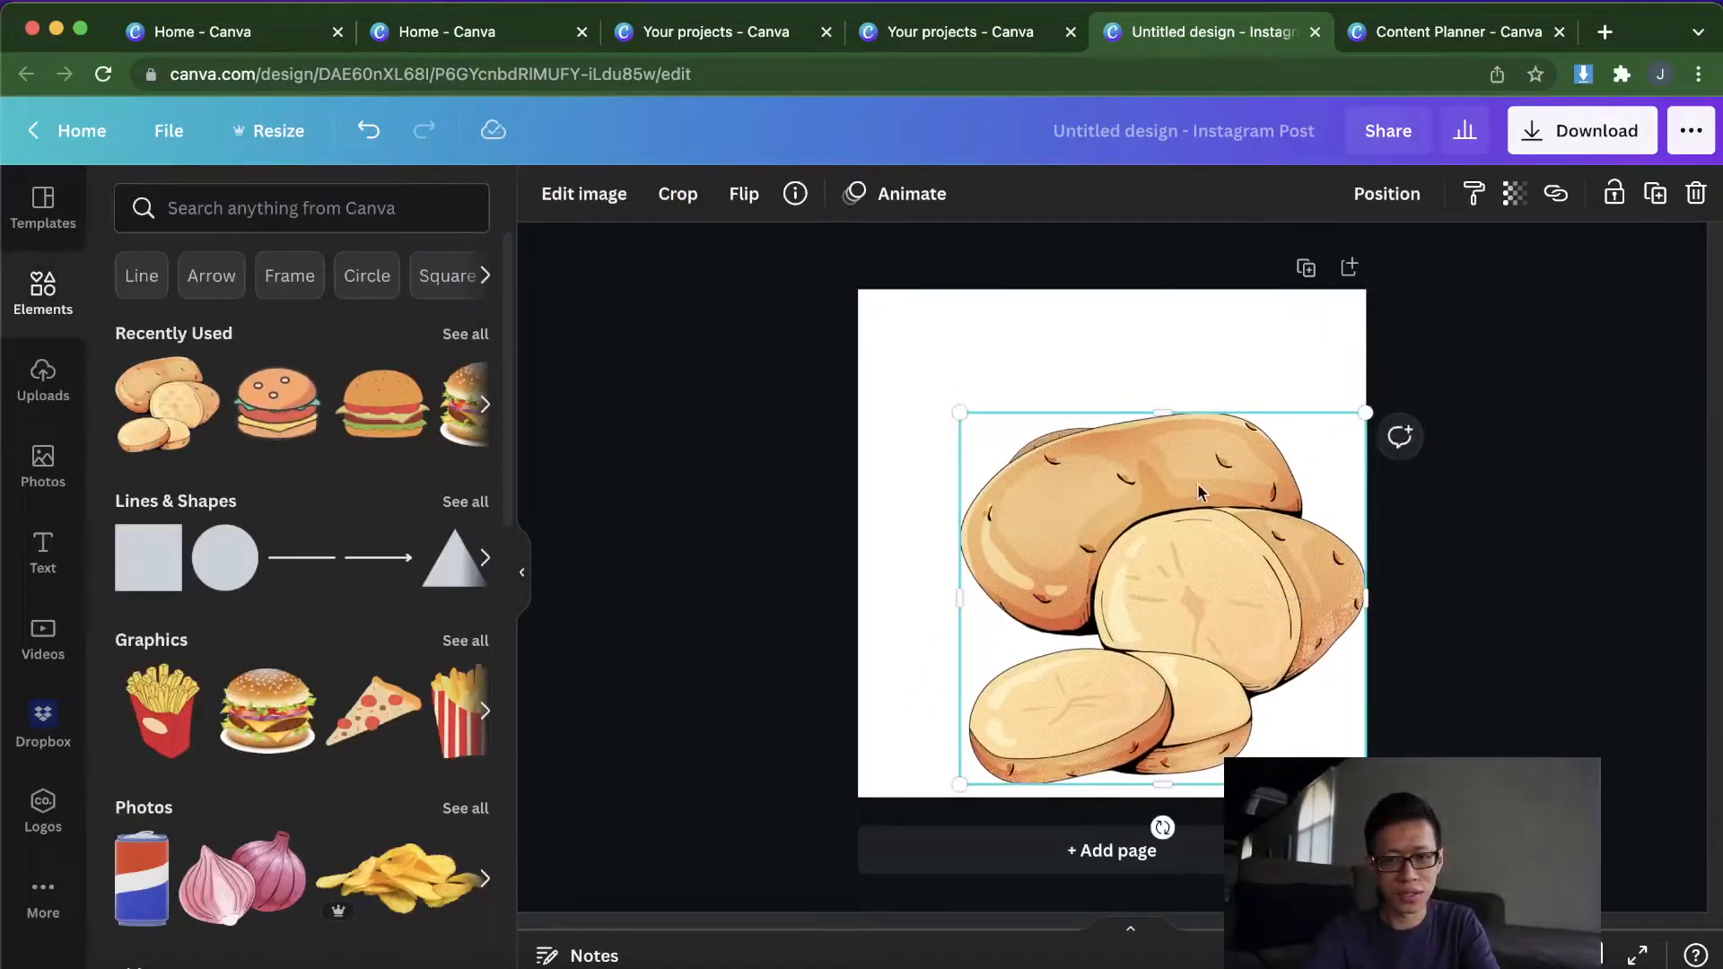
pyautogui.press('super+z')
pyautogui.press('super+z')
pyautogui.press('super+z')
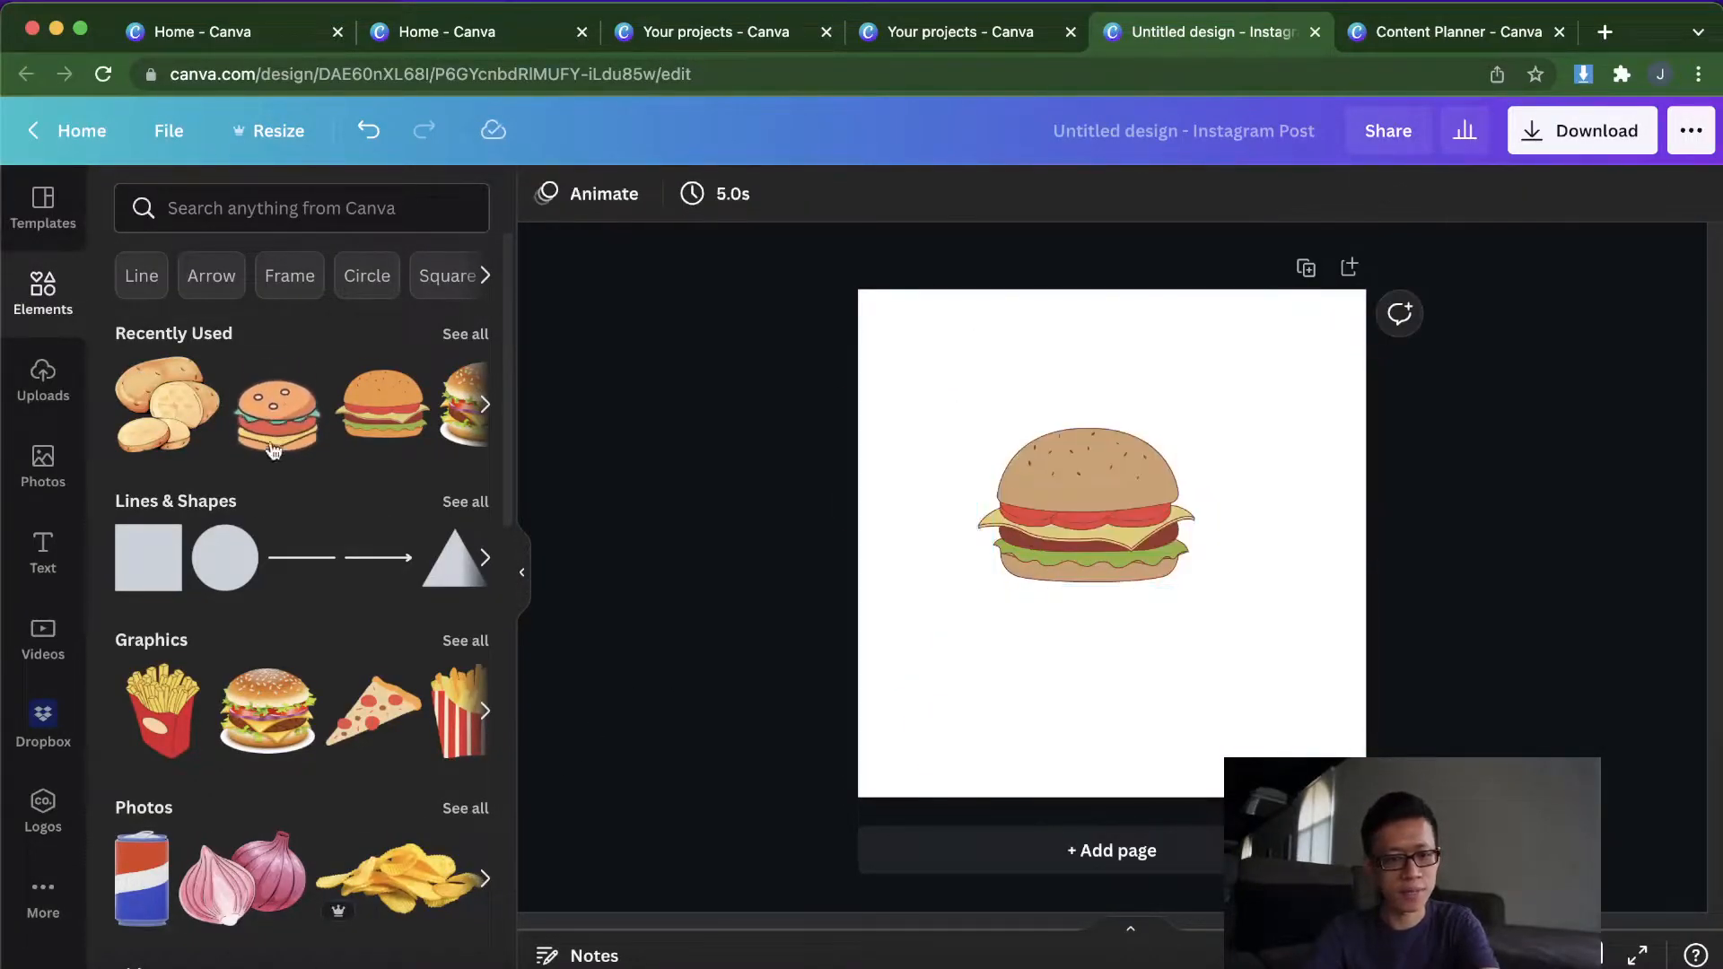
# Step: Add the red-boxed french fries graphic to the lower right of the burger and shift the burger slightly up and left
pyautogui.scroll(-5, 364, 542)
pyautogui.click(171, 422)
pyautogui.moveTo(1094, 566); pyautogui.dragTo(1248, 613)
pyautogui.moveTo(1102, 504); pyautogui.dragTo(1061, 491)
# Step: Recolour the yellow fries with the tan of the burger bun and move the fries graphic closer to the burger
pyautogui.click(1239, 619)
pyautogui.click(622, 195)
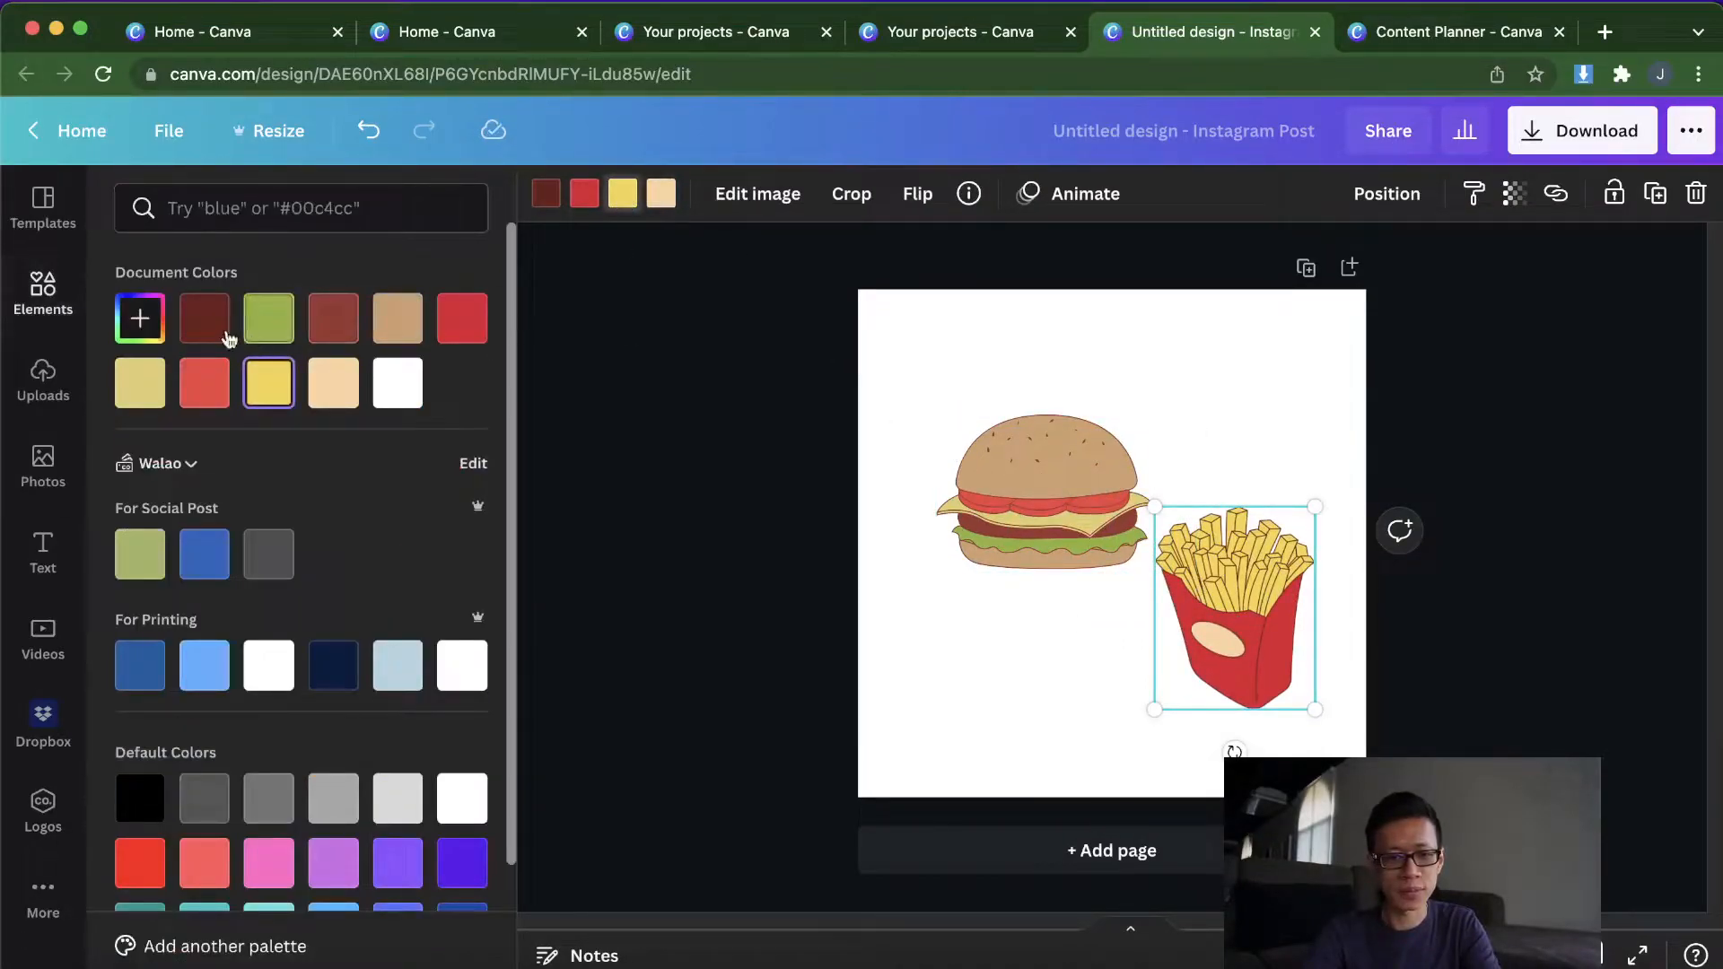
pyautogui.click(412, 327)
pyautogui.moveTo(1248, 682); pyautogui.dragTo(1176, 701)
# Step: Recolour the red fries box to blue with a new custom colour
pyautogui.click(594, 203)
pyautogui.click(142, 325)
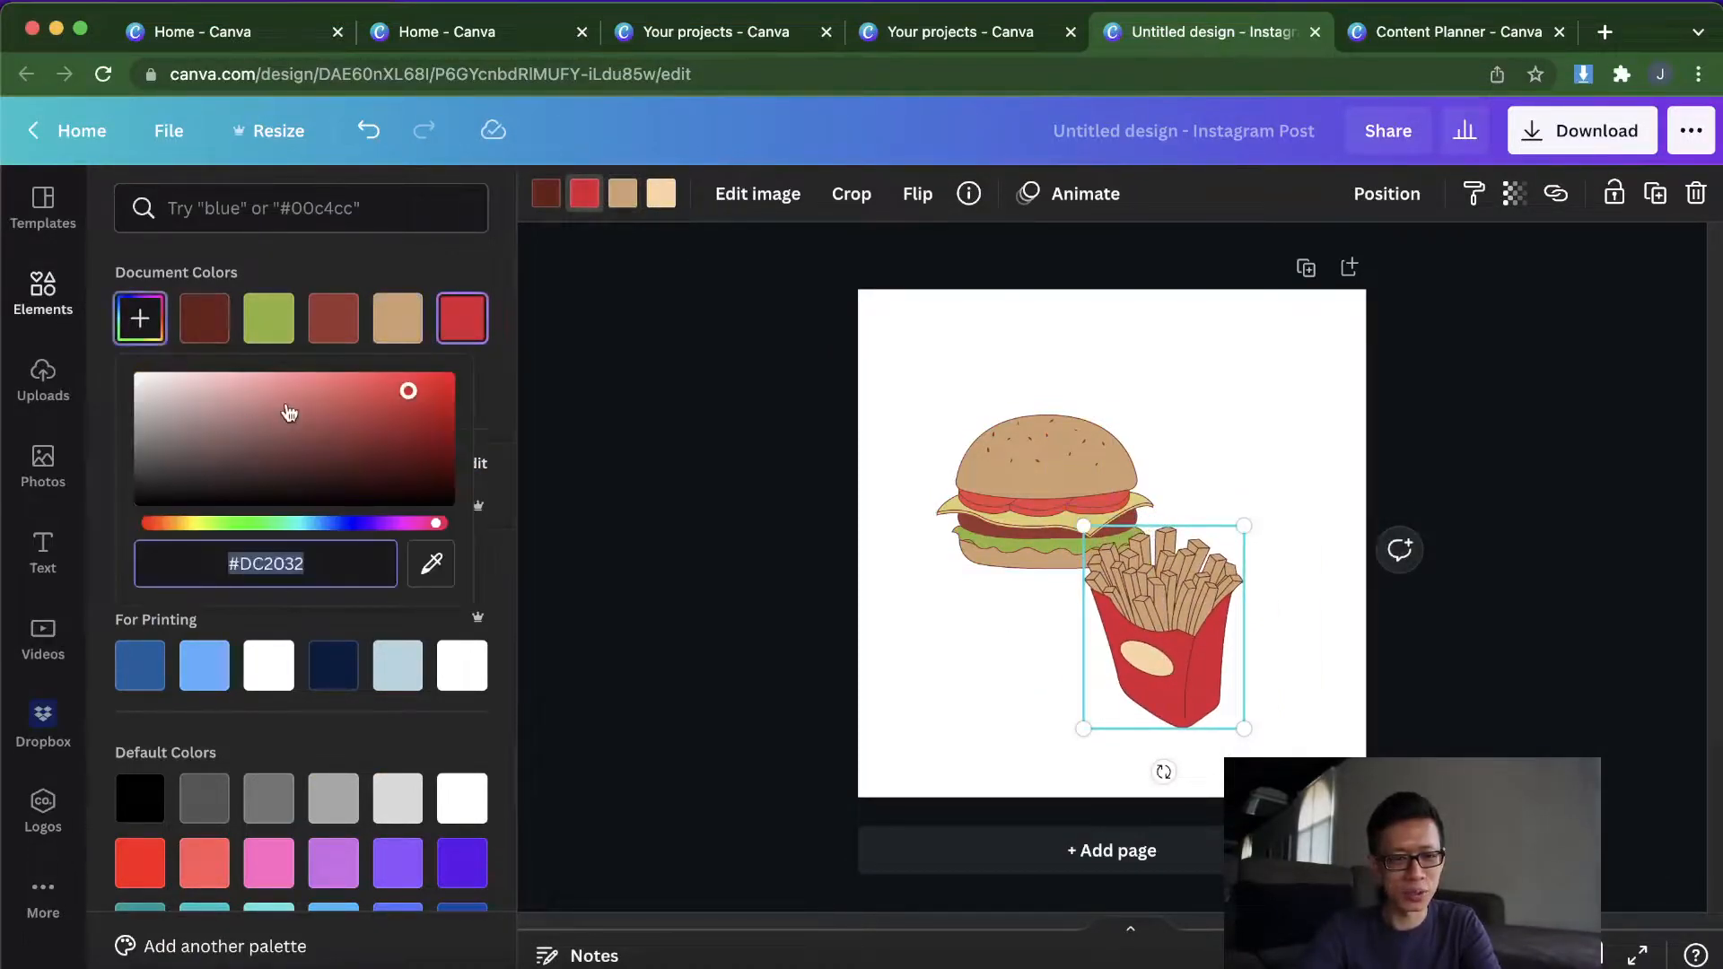
pyautogui.click(303, 497)
pyautogui.click(328, 522)
pyautogui.moveTo(325, 455); pyautogui.dragTo(385, 404)
pyautogui.click(632, 466)
pyautogui.click(716, 470)
# Step: Move the burger toward the post's upper-left corner and nudge the fries slightly to the right
pyautogui.moveTo(1225, 641)
pyautogui.mouseDown()
pyautogui.moveTo(1304, 607)
pyautogui.moveTo(1226, 636)
pyautogui.mouseUp()
pyautogui.moveTo(1058, 475); pyautogui.dragTo(1035, 432)
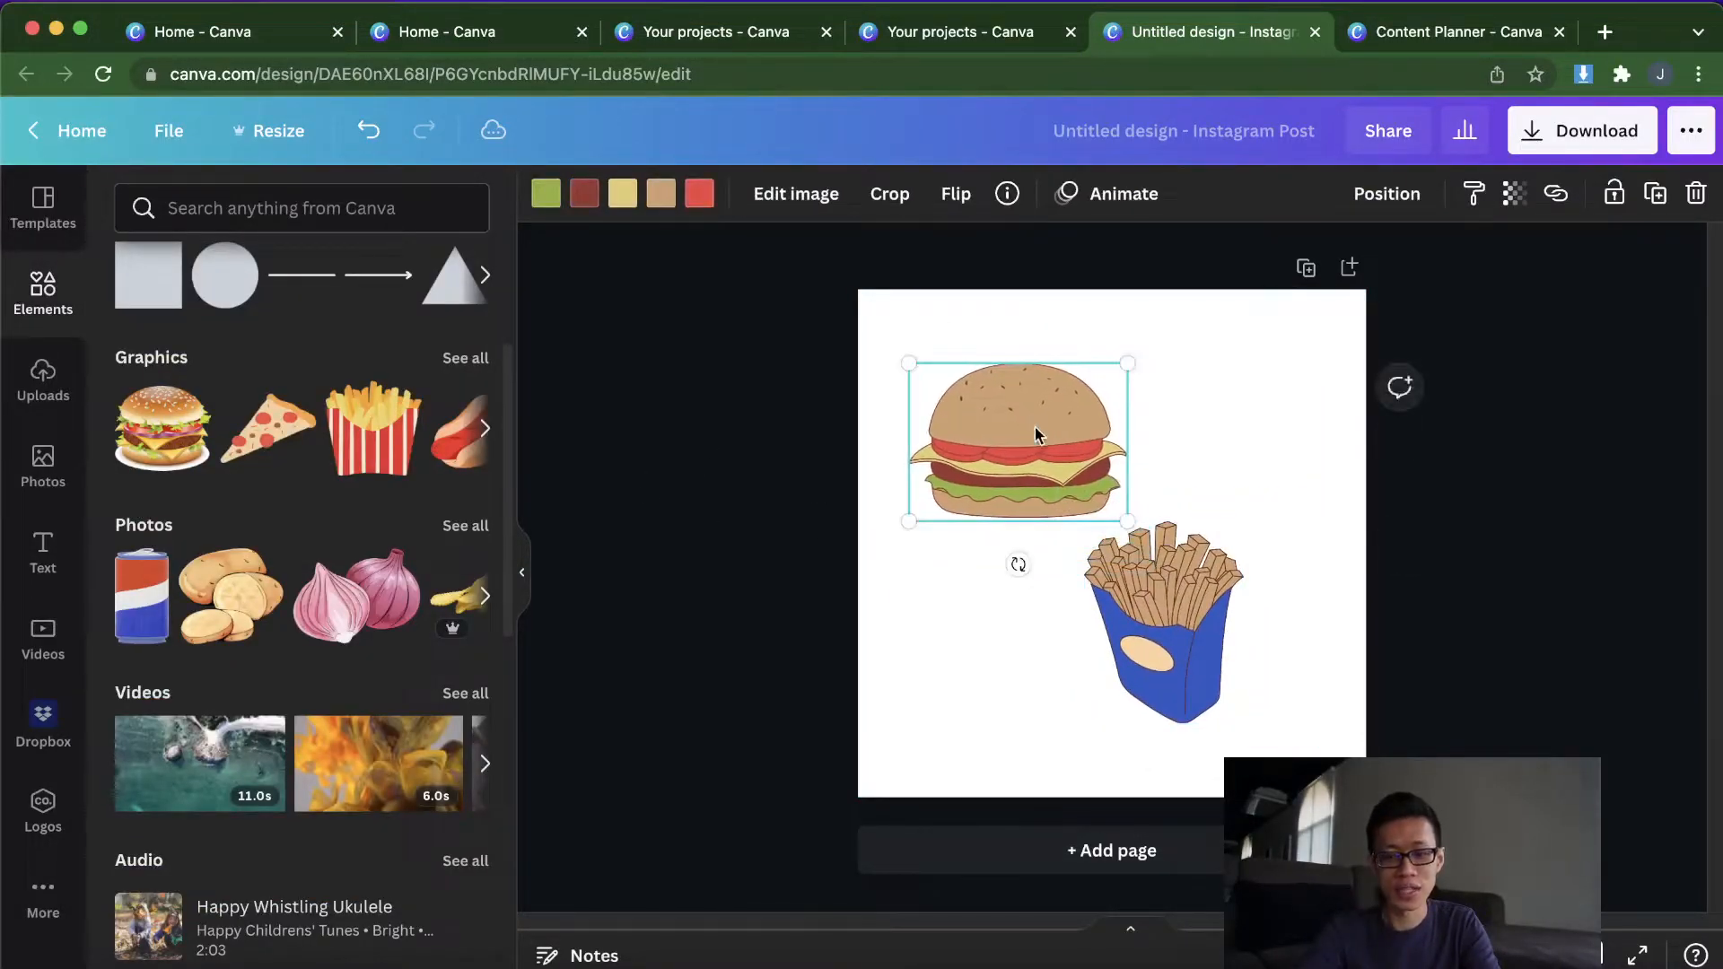
pyautogui.click(1167, 619)
pyautogui.moveTo(1166, 619); pyautogui.dragTo(1184, 622)
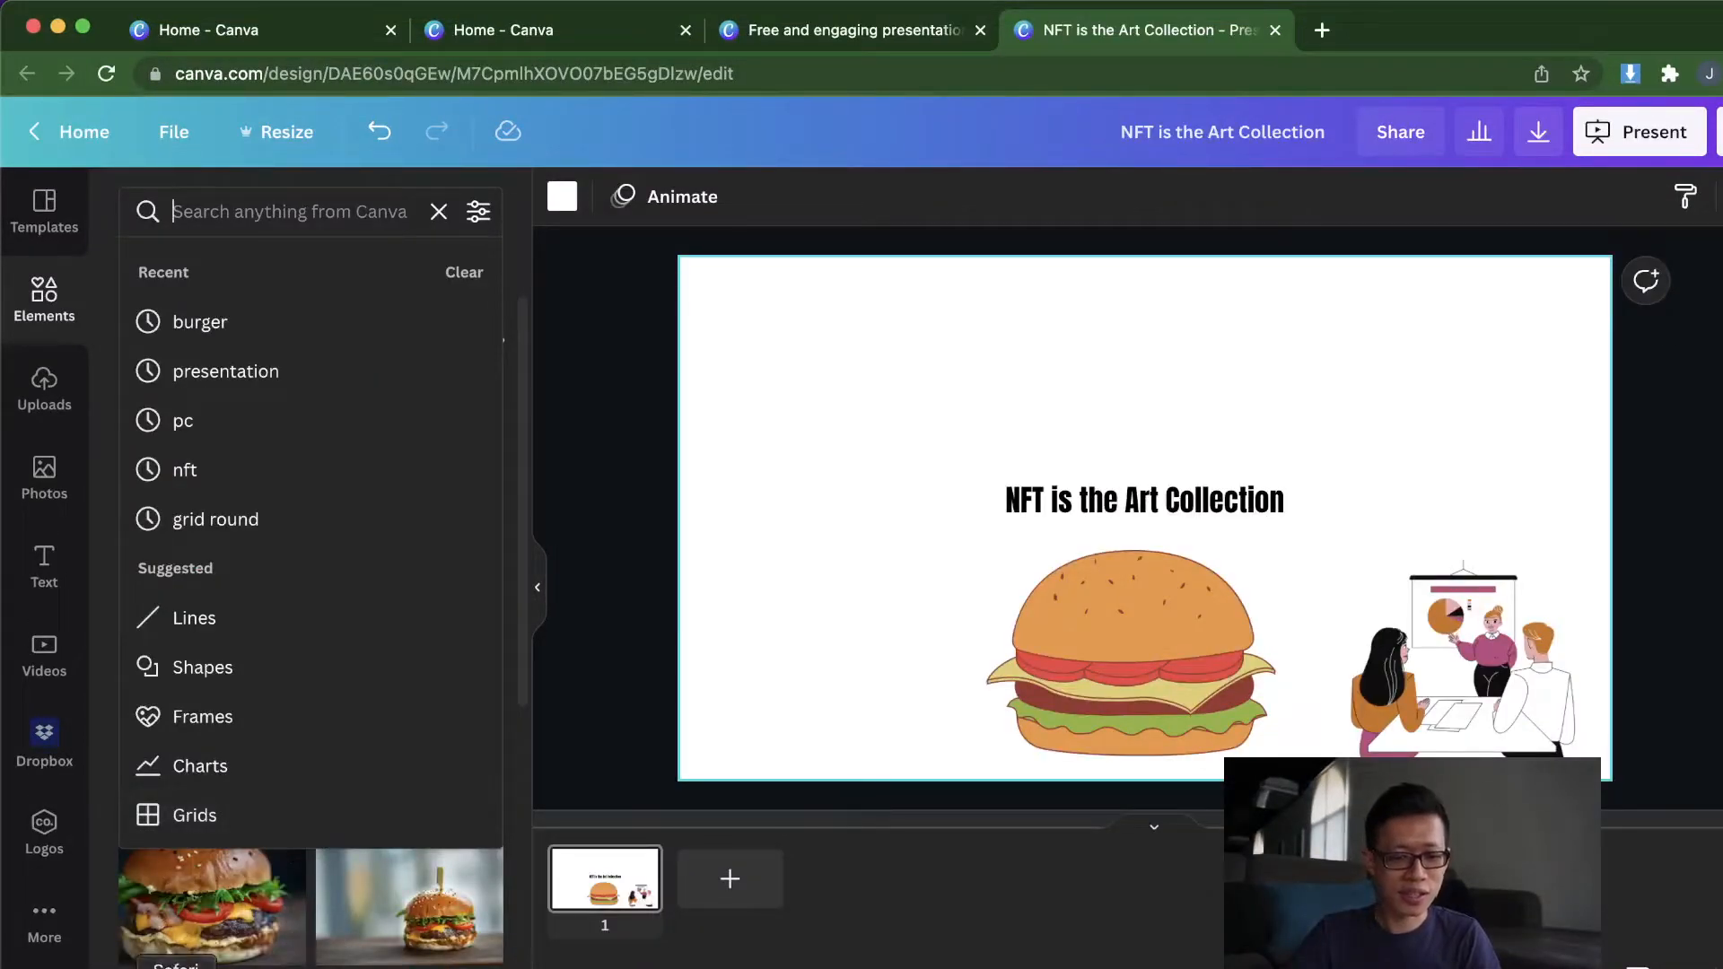
# Step: Add the animated cartoon burger from the burger results and move it to the right side of the NFT slide
pyautogui.scroll(-5, 311, 903)
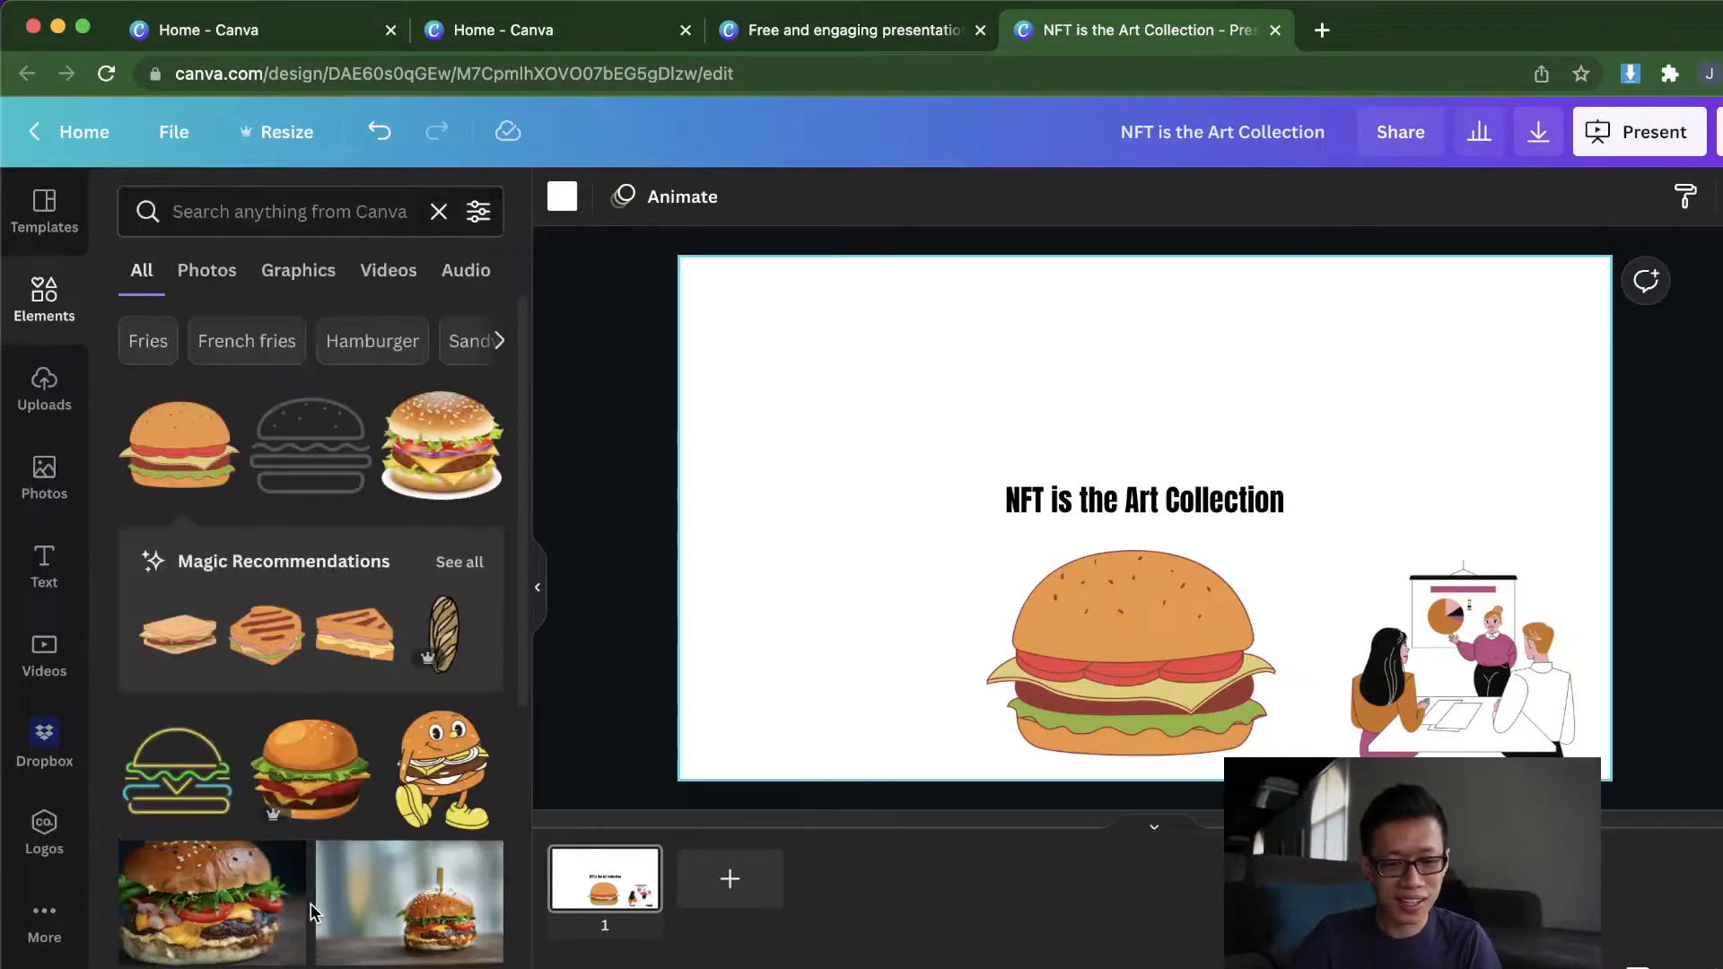
pyautogui.click(193, 761)
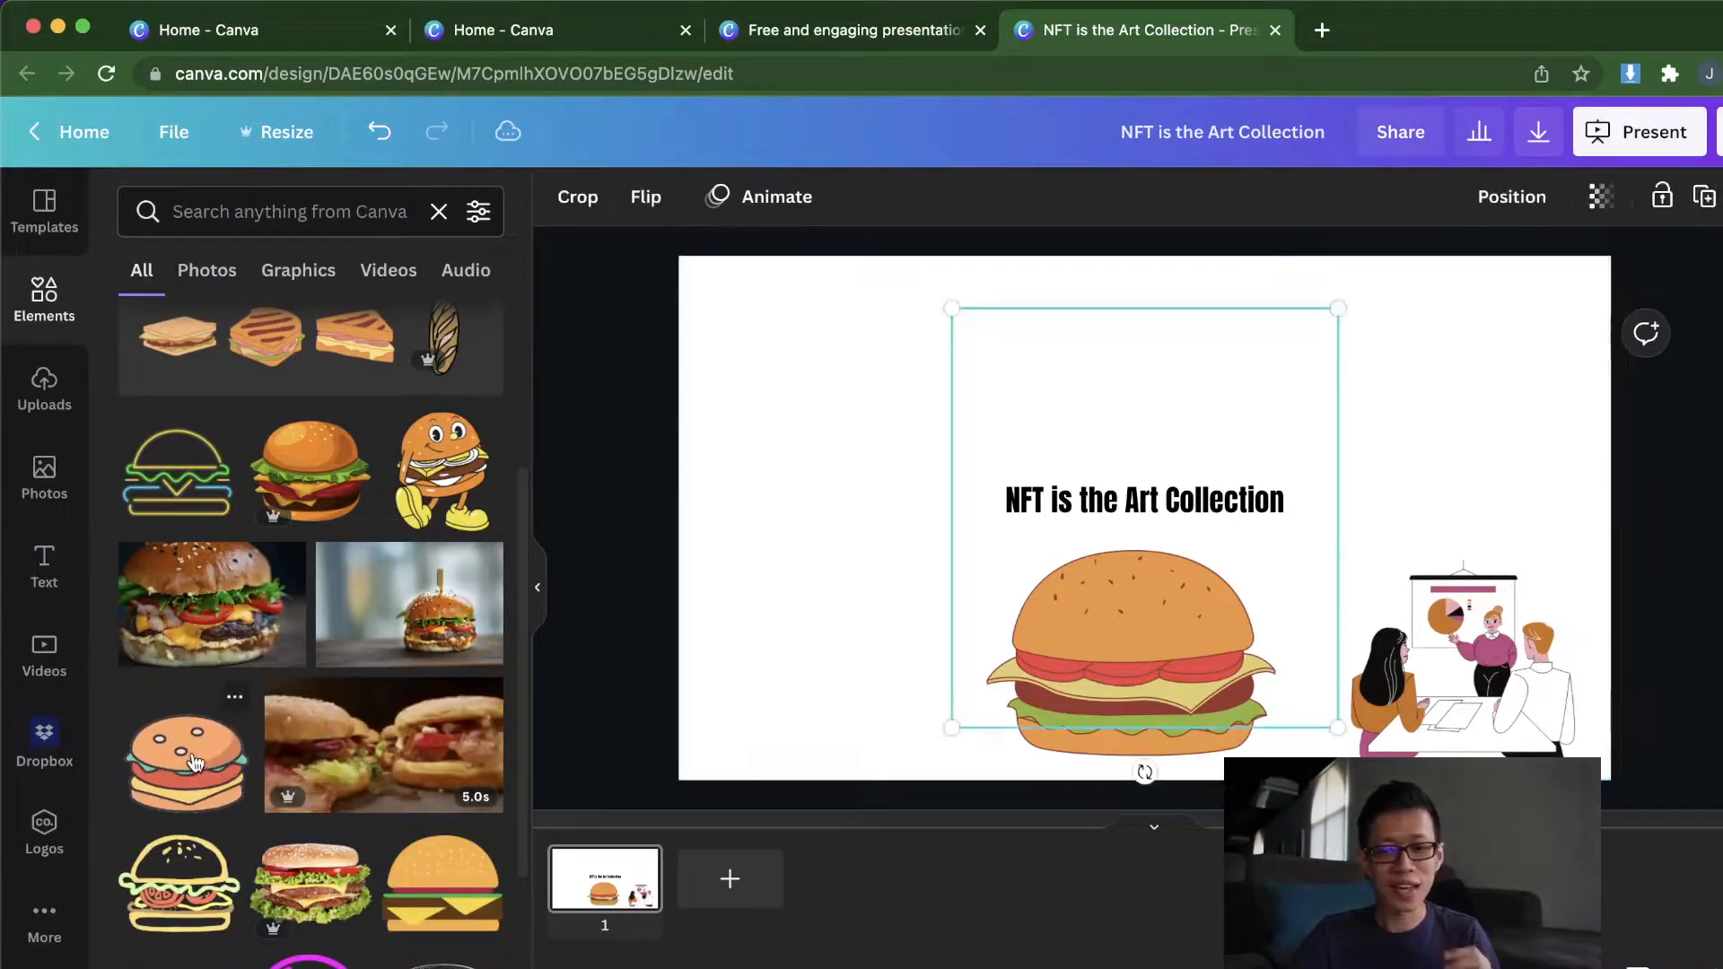
pyautogui.moveTo(1188, 429); pyautogui.dragTo(1387, 368)
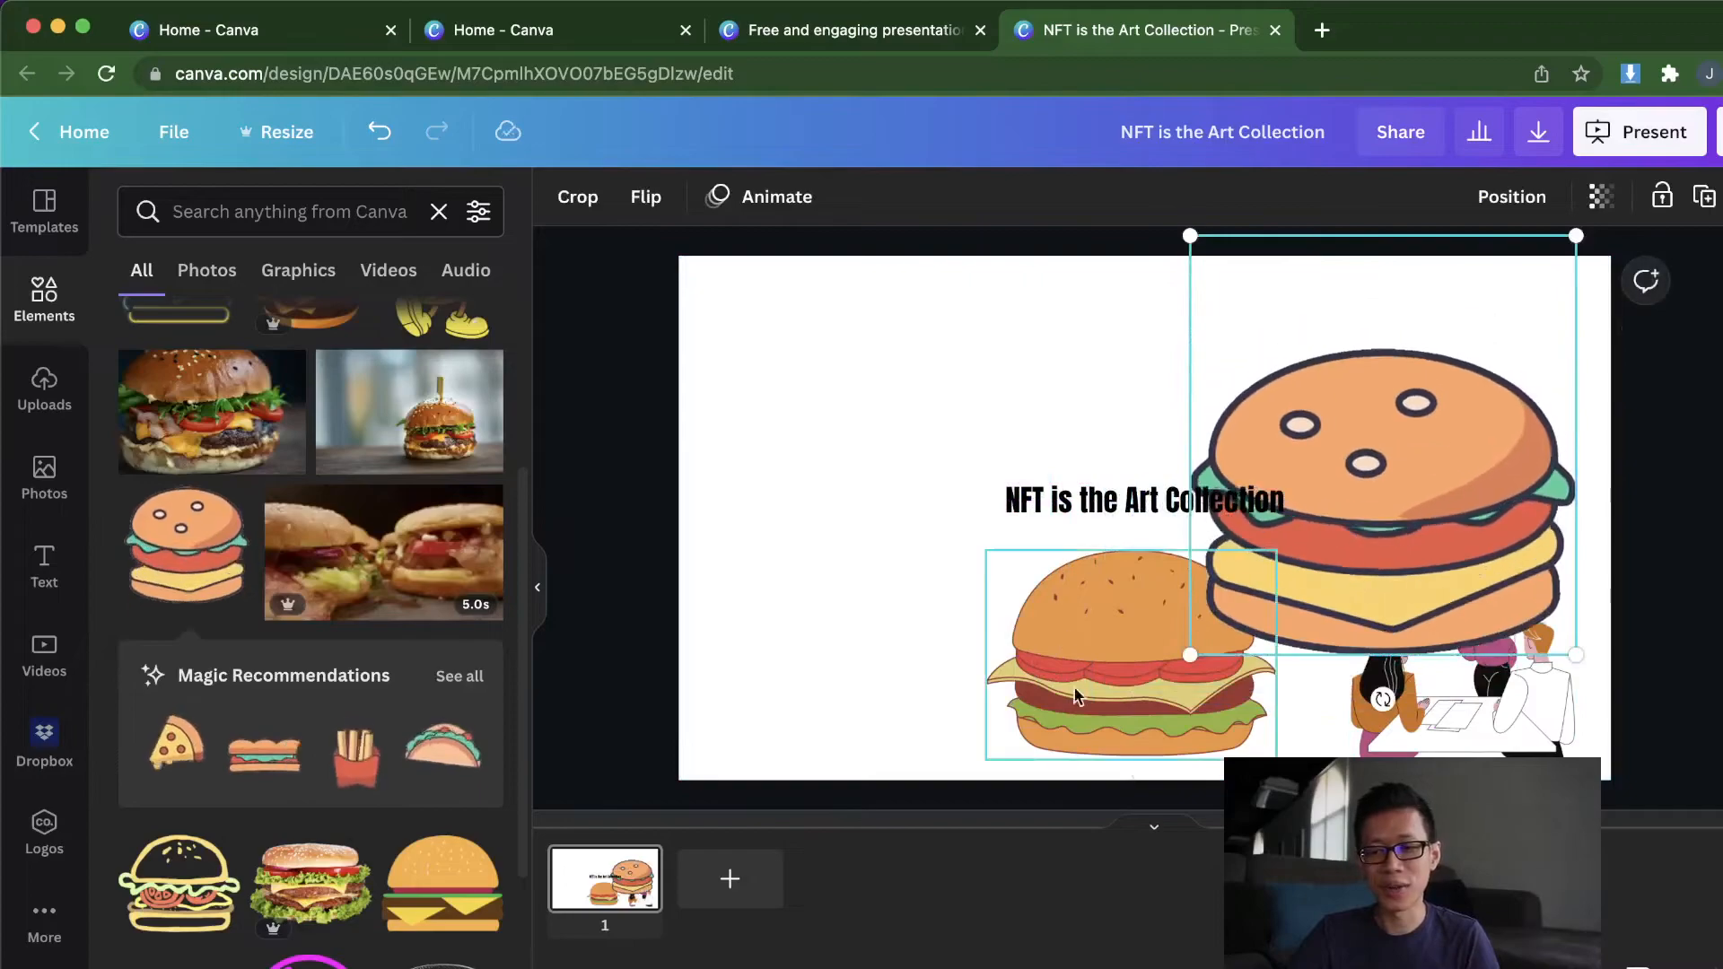
# Step: Delete the static burger and the presentation graphic, and arrange the heading on the slide's left half beside the animated burger
pyautogui.click(1131, 678)
pyautogui.keyDown('shift'); pyautogui.click(1398, 706); pyautogui.keyUp('shift')
pyautogui.press('Delete')
pyautogui.moveTo(1158, 503); pyautogui.dragTo(917, 521)
pyautogui.moveTo(1466, 468); pyautogui.dragTo(1435, 533)
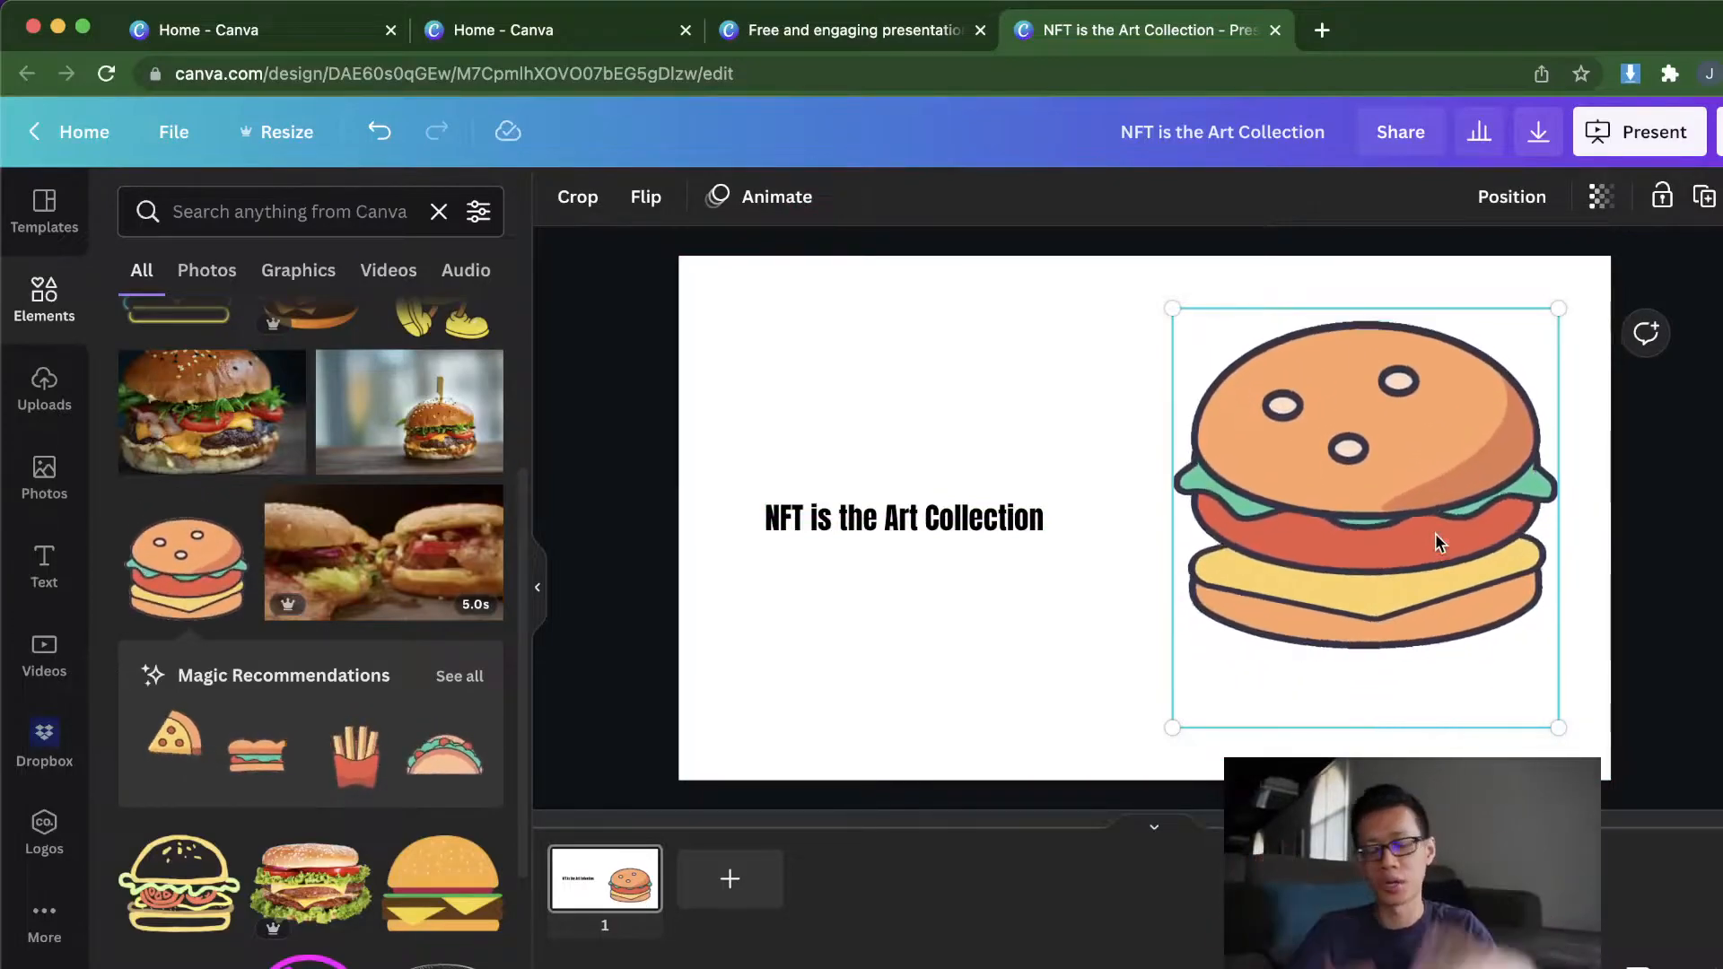
# Step: Change the slide heading to "Burger for Breakfast" and move the animated burger closer to it
pyautogui.click(1012, 516)
pyautogui.doubleClick(1013, 517)
pyautogui.write('Burger for Breakfast')
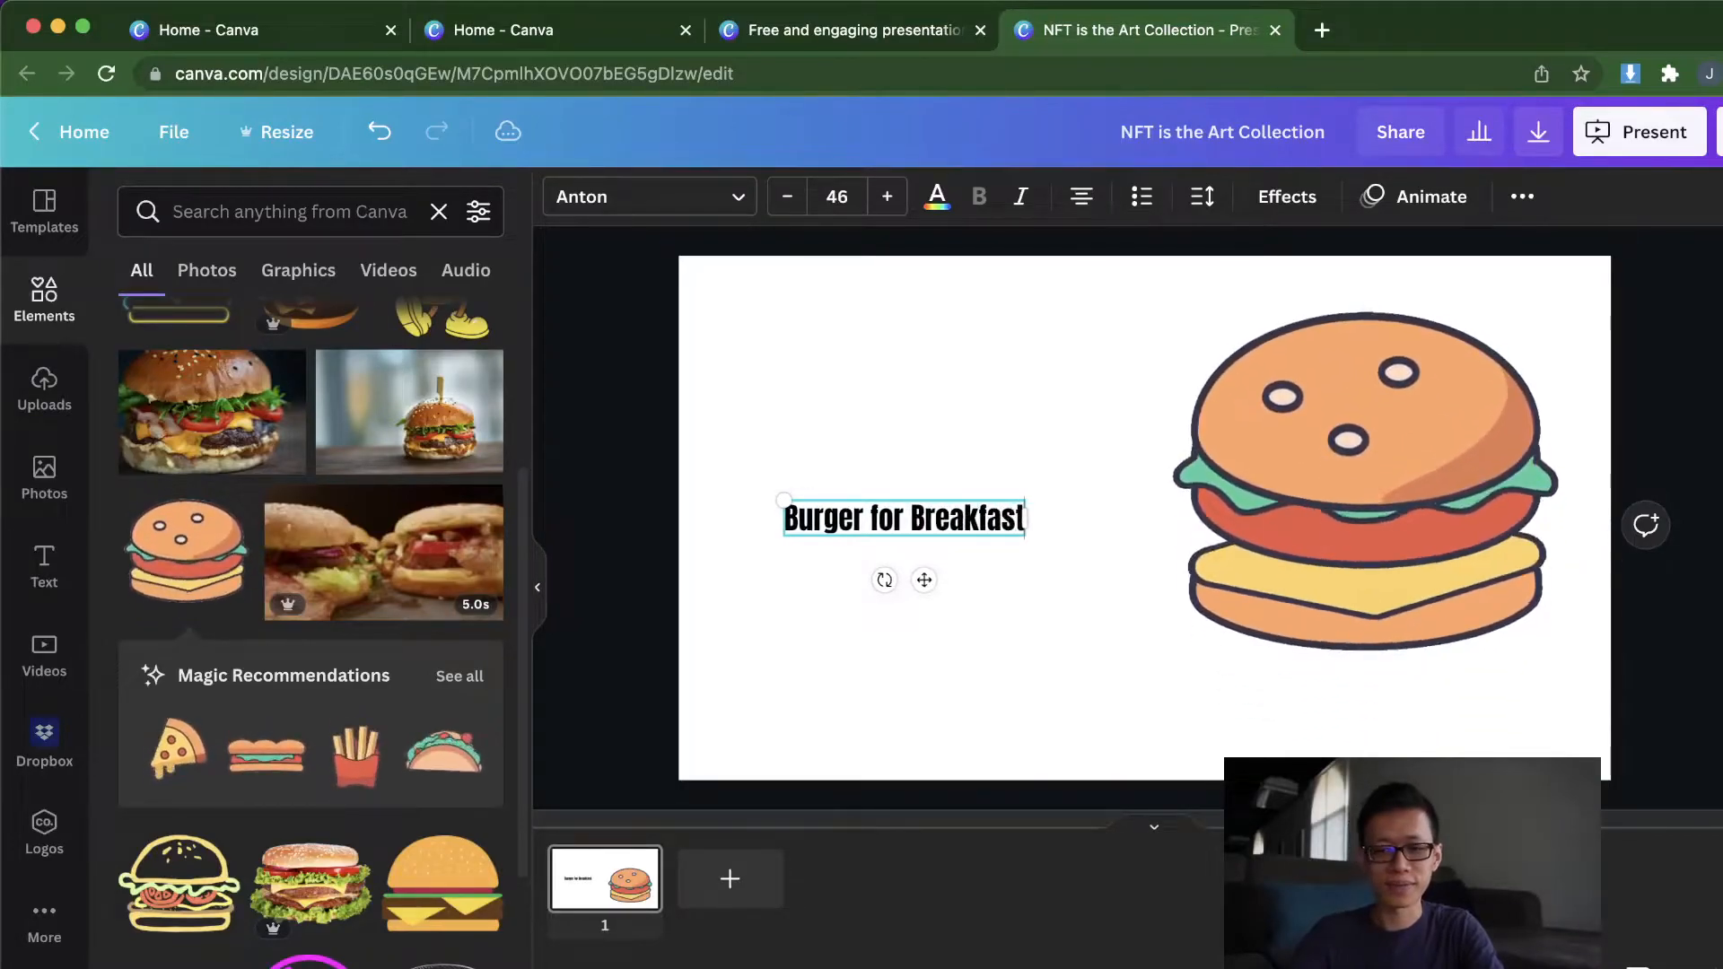
pyautogui.click(967, 449)
pyautogui.moveTo(959, 516)
pyautogui.mouseDown()
pyautogui.moveTo(977, 497)
pyautogui.moveTo(968, 516)
pyautogui.mouseUp()
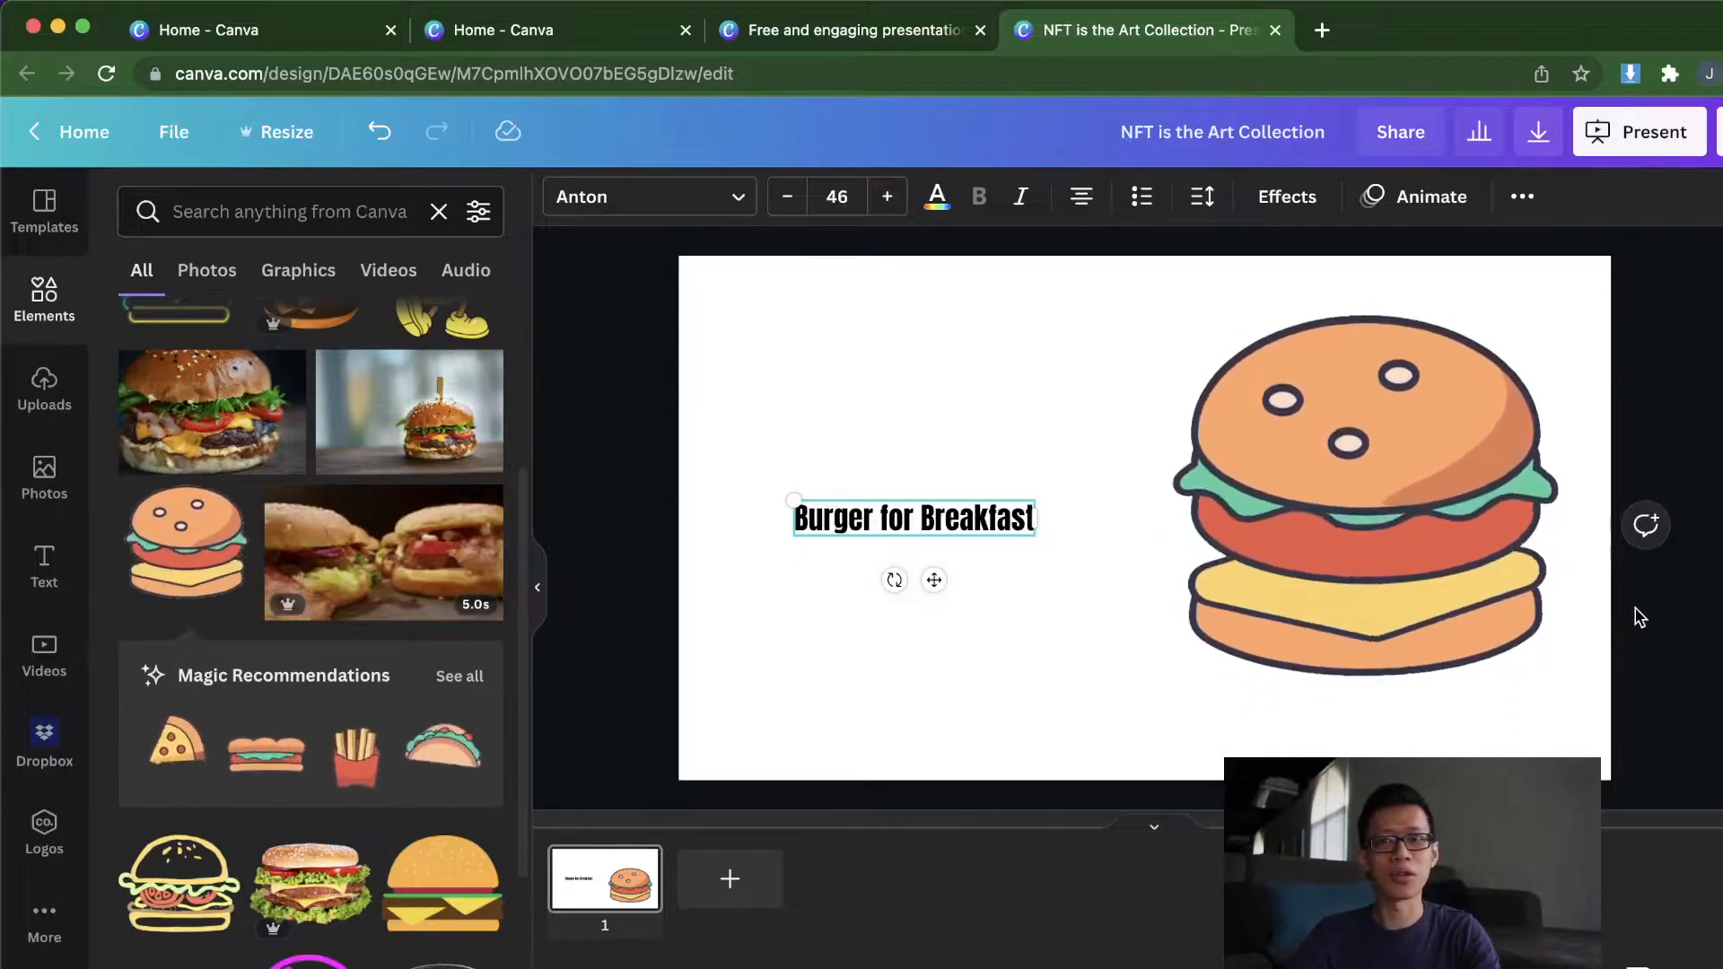
pyautogui.click(1336, 515)
pyautogui.moveTo(1335, 515); pyautogui.dragTo(1277, 516)
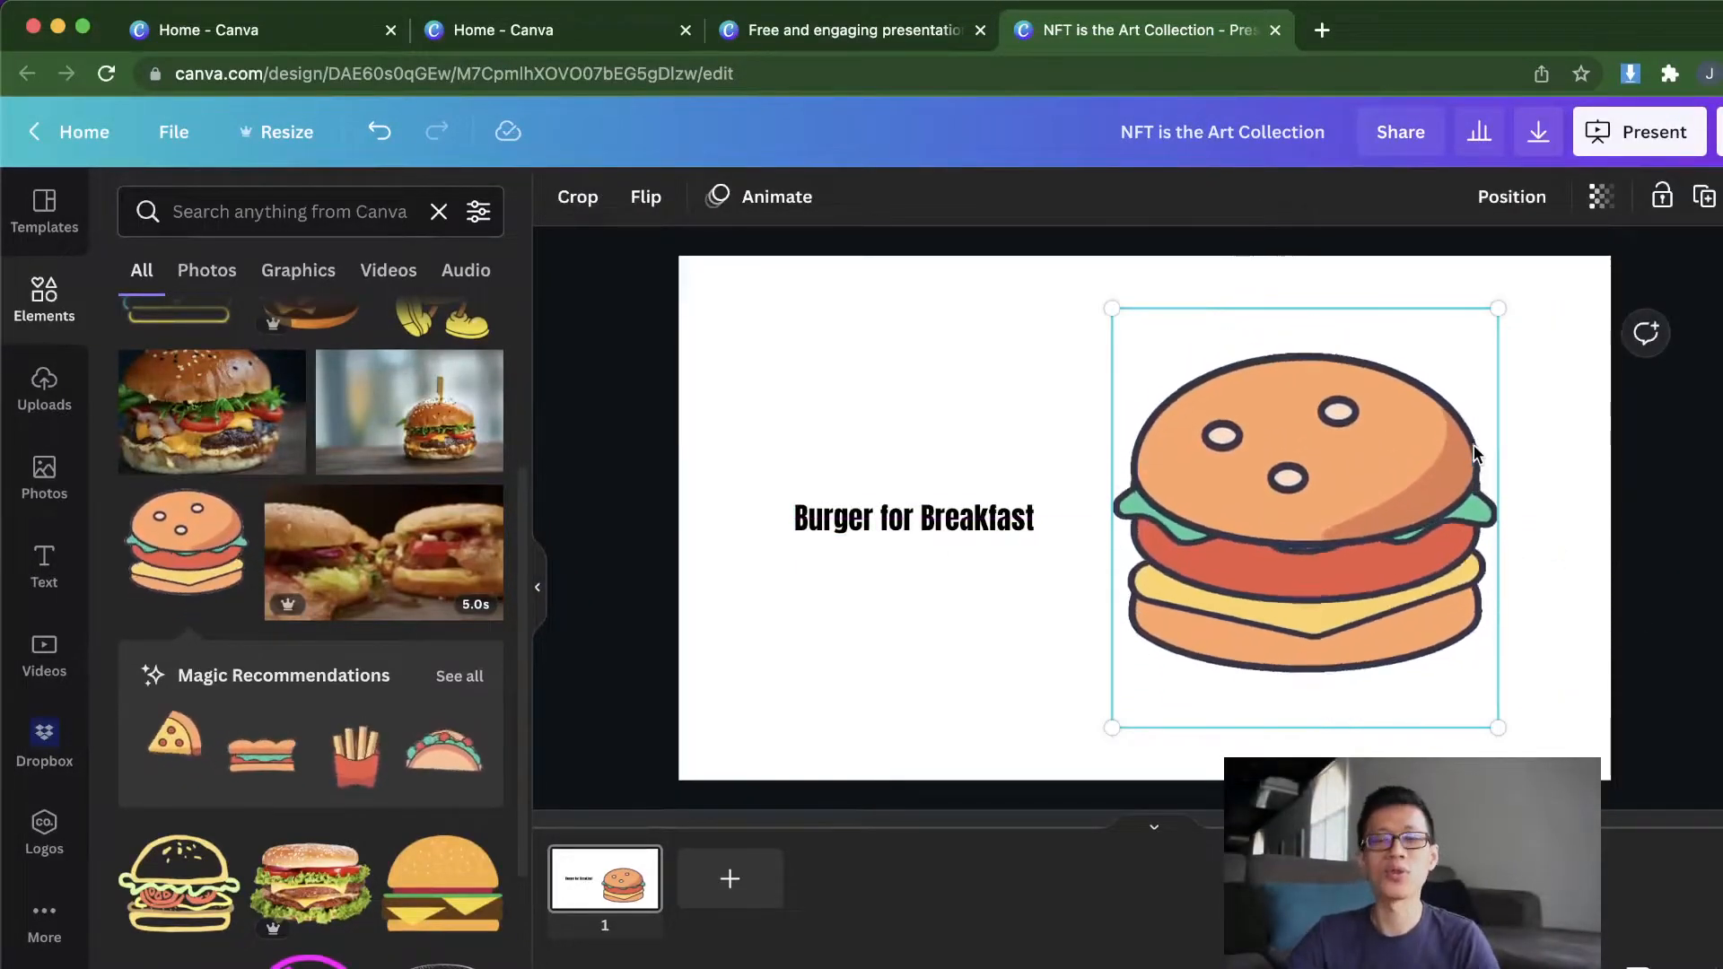
# Step: Browse further burger elements and search the elements for "sofa"
pyautogui.scroll(-3, 299, 619)
pyautogui.scroll(-2, 299, 619)
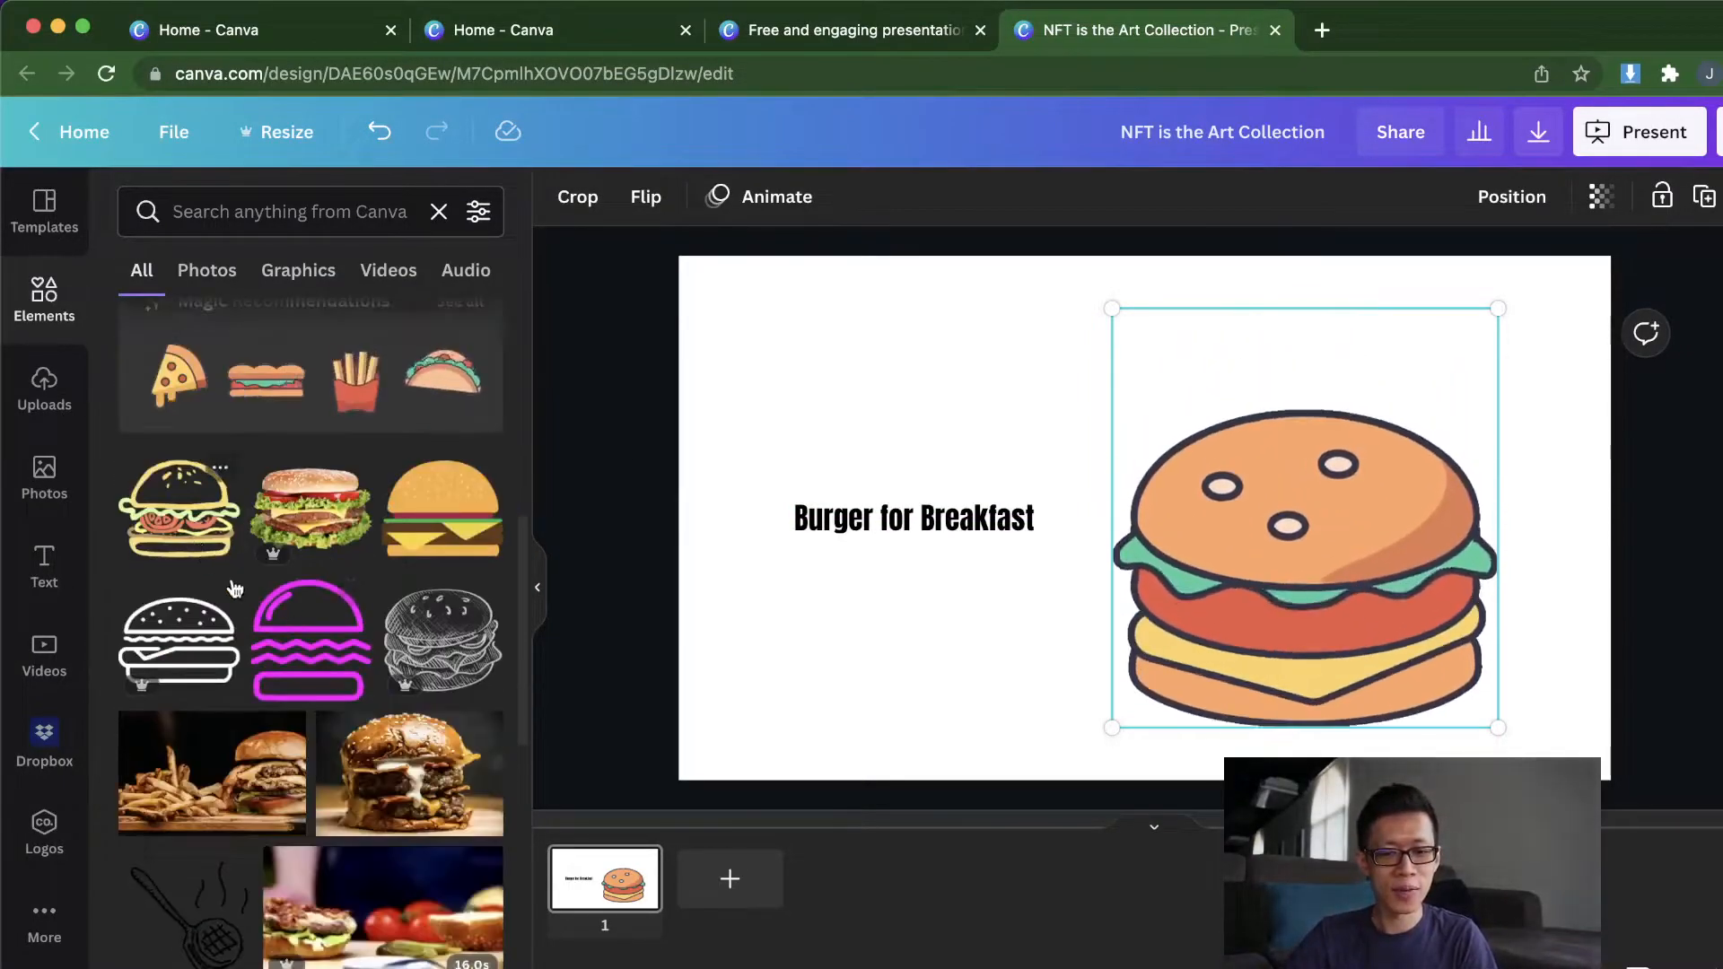
pyautogui.click(316, 195)
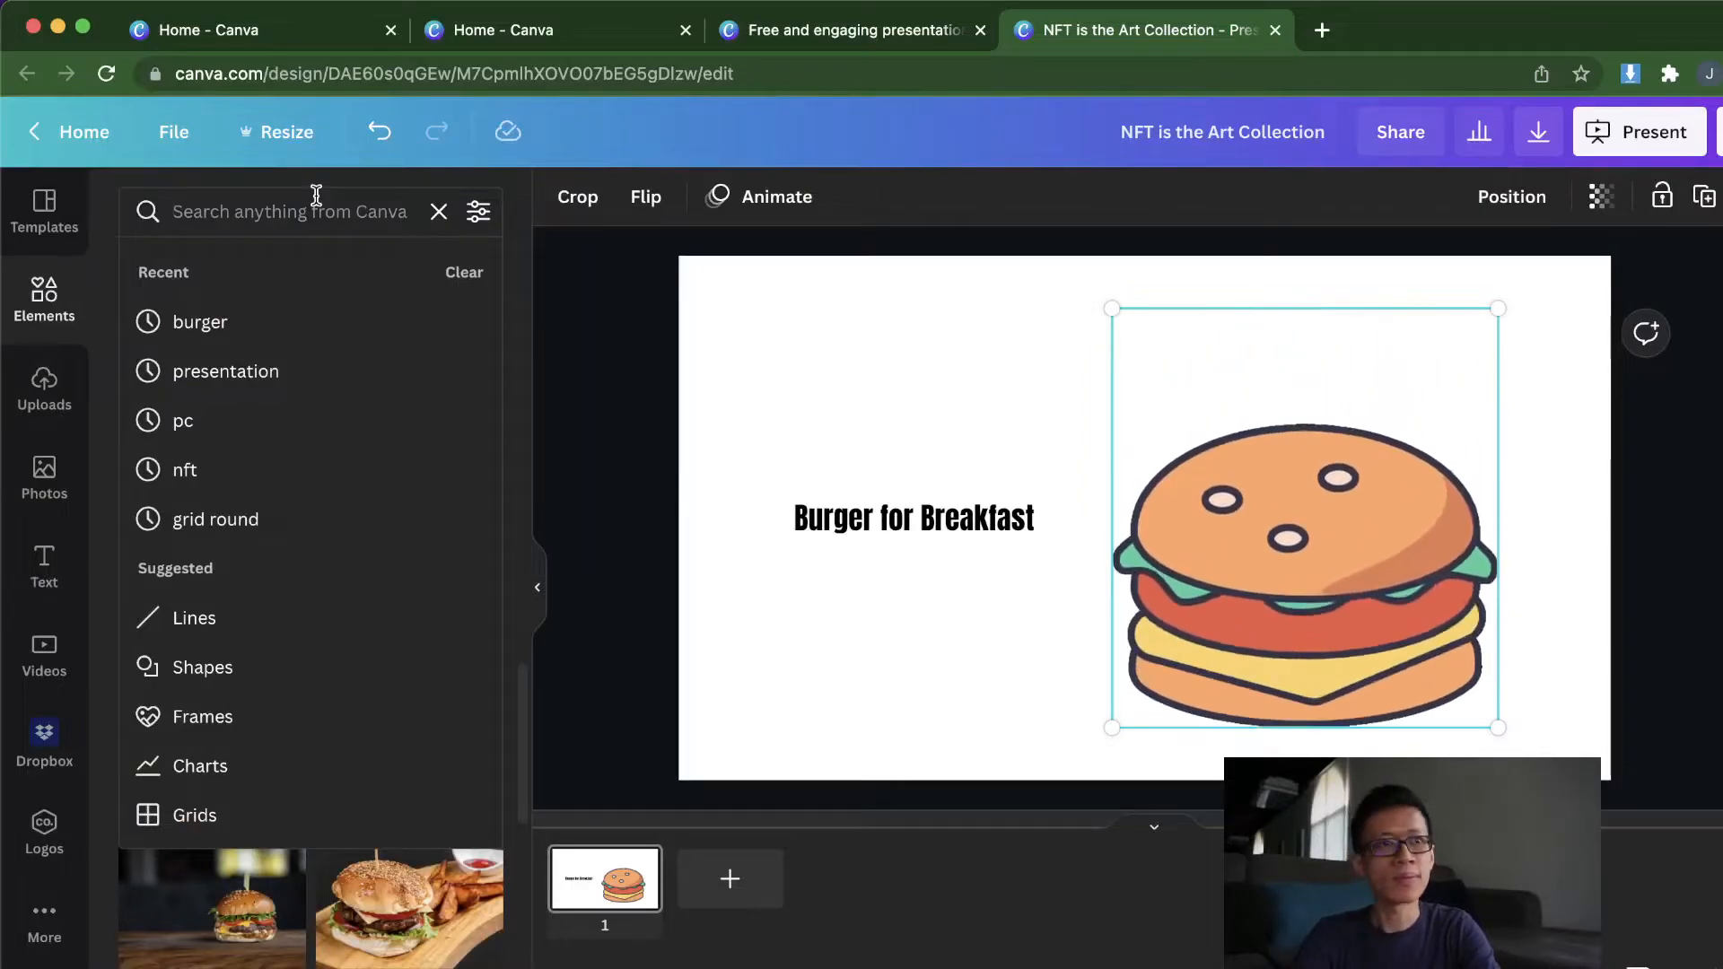
pyautogui.write('sofa')
pyautogui.press('Return')
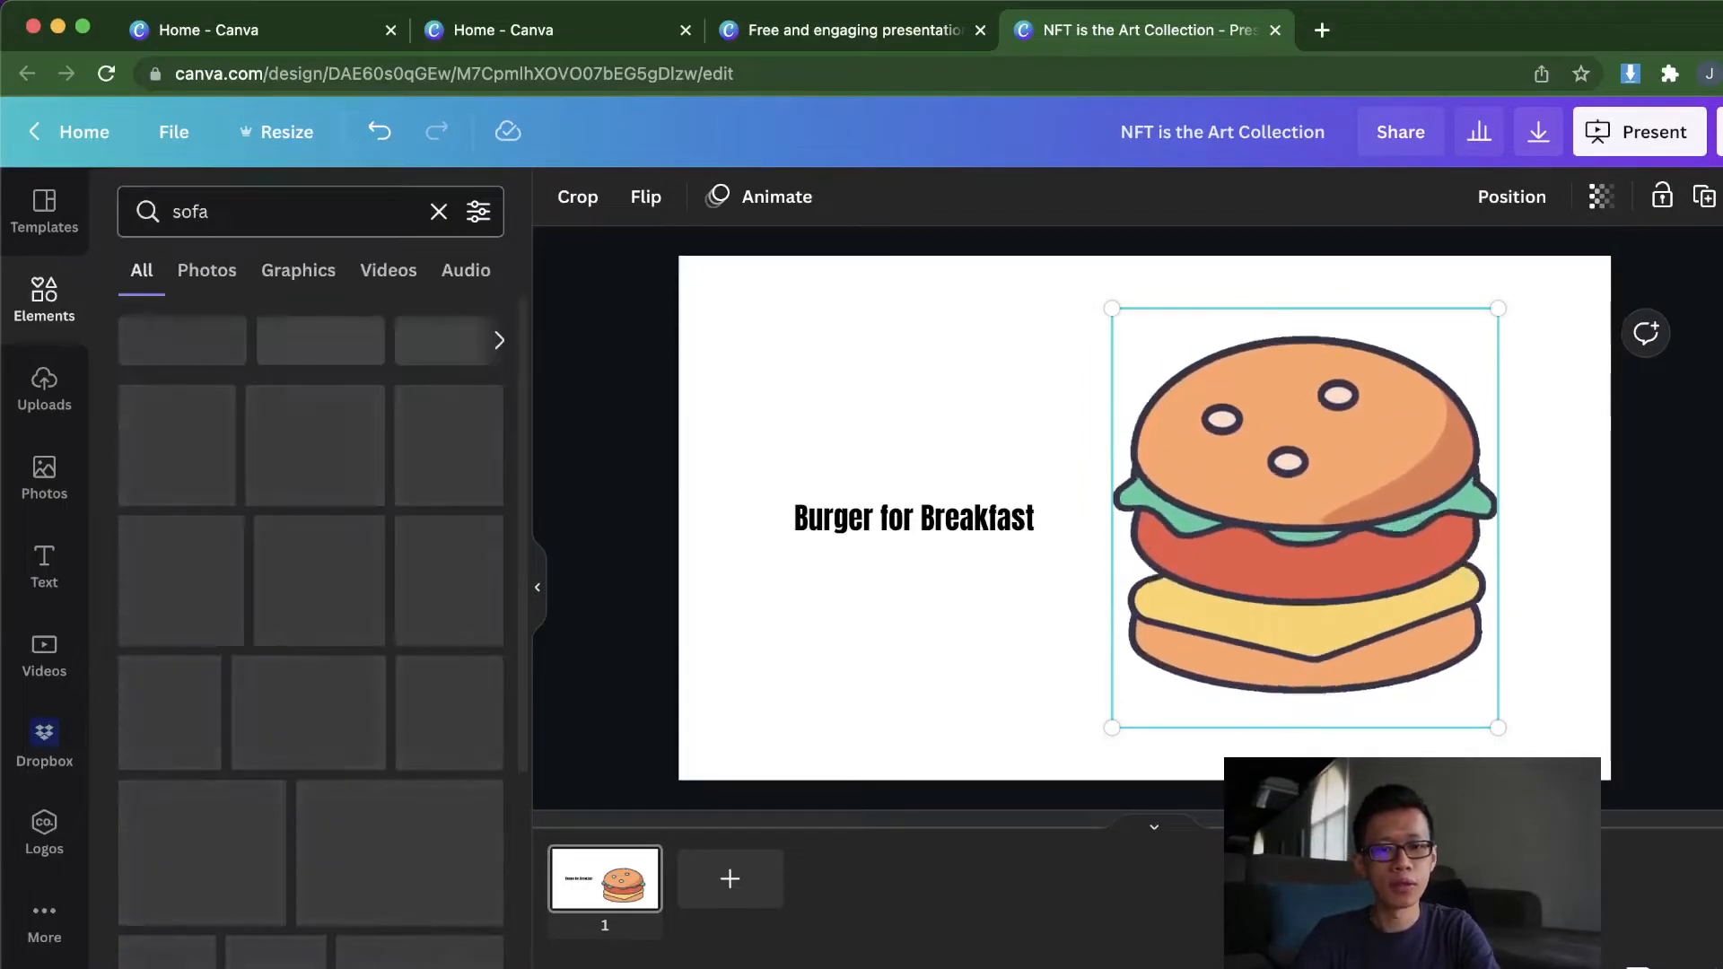
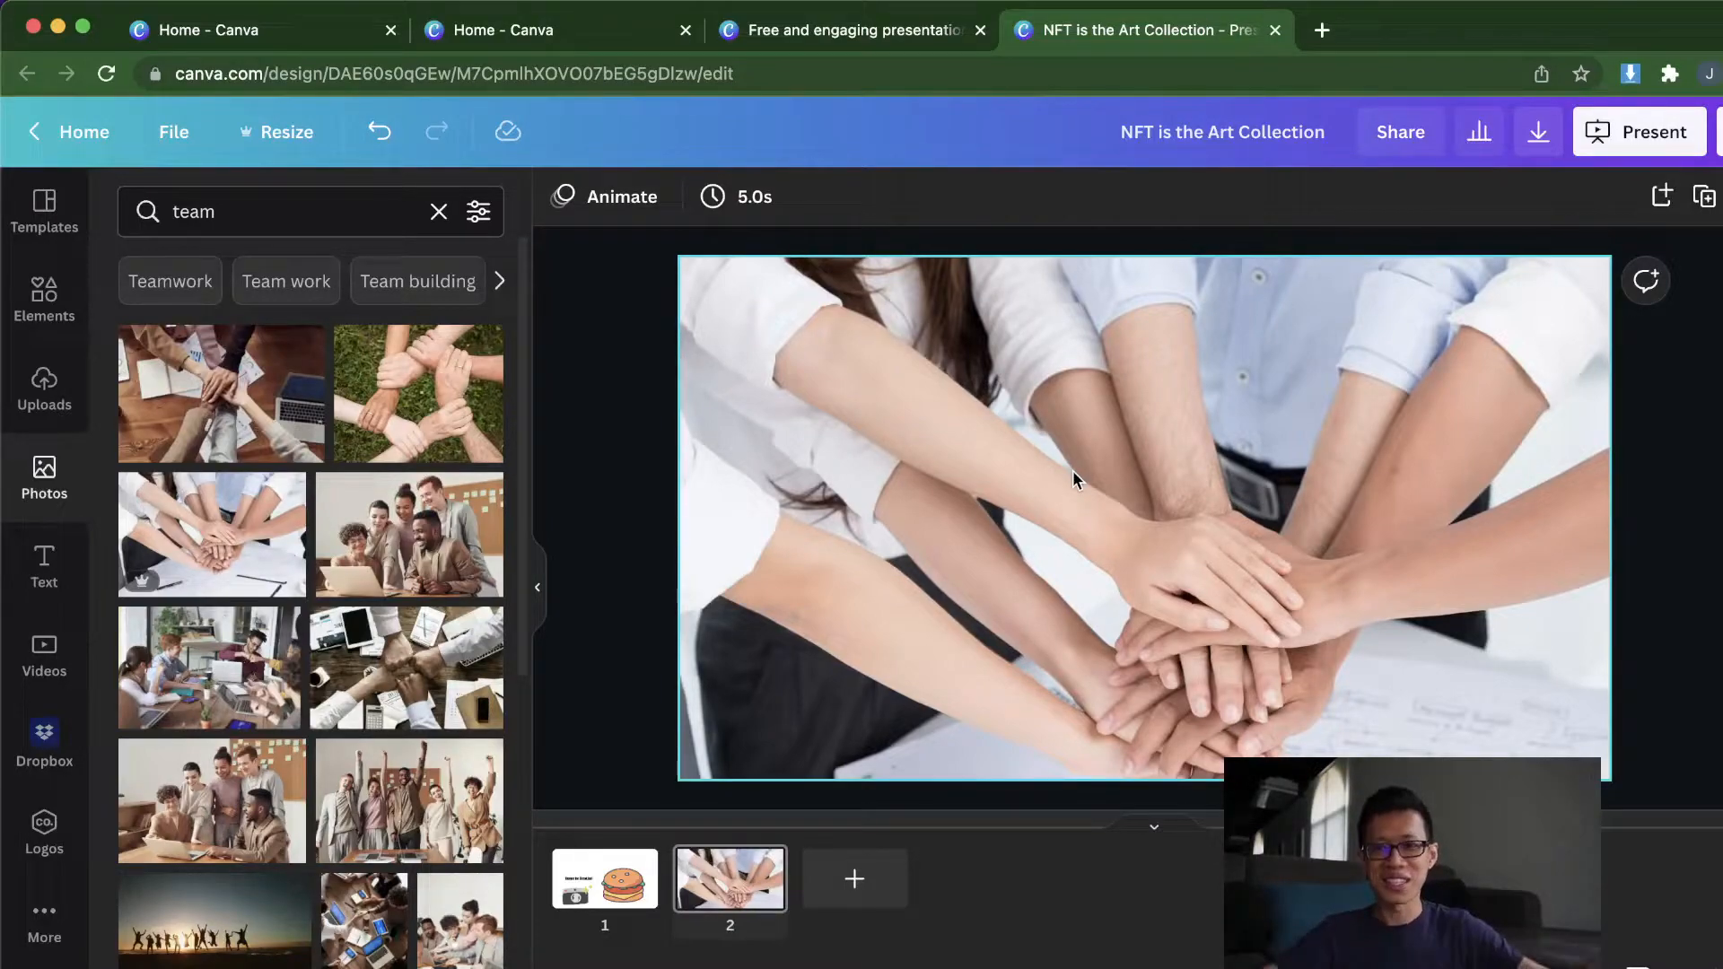
# Step: Replace the "team" photo search with a search for "flower"
pyautogui.click(280, 208)
pyautogui.press('BackSpace')
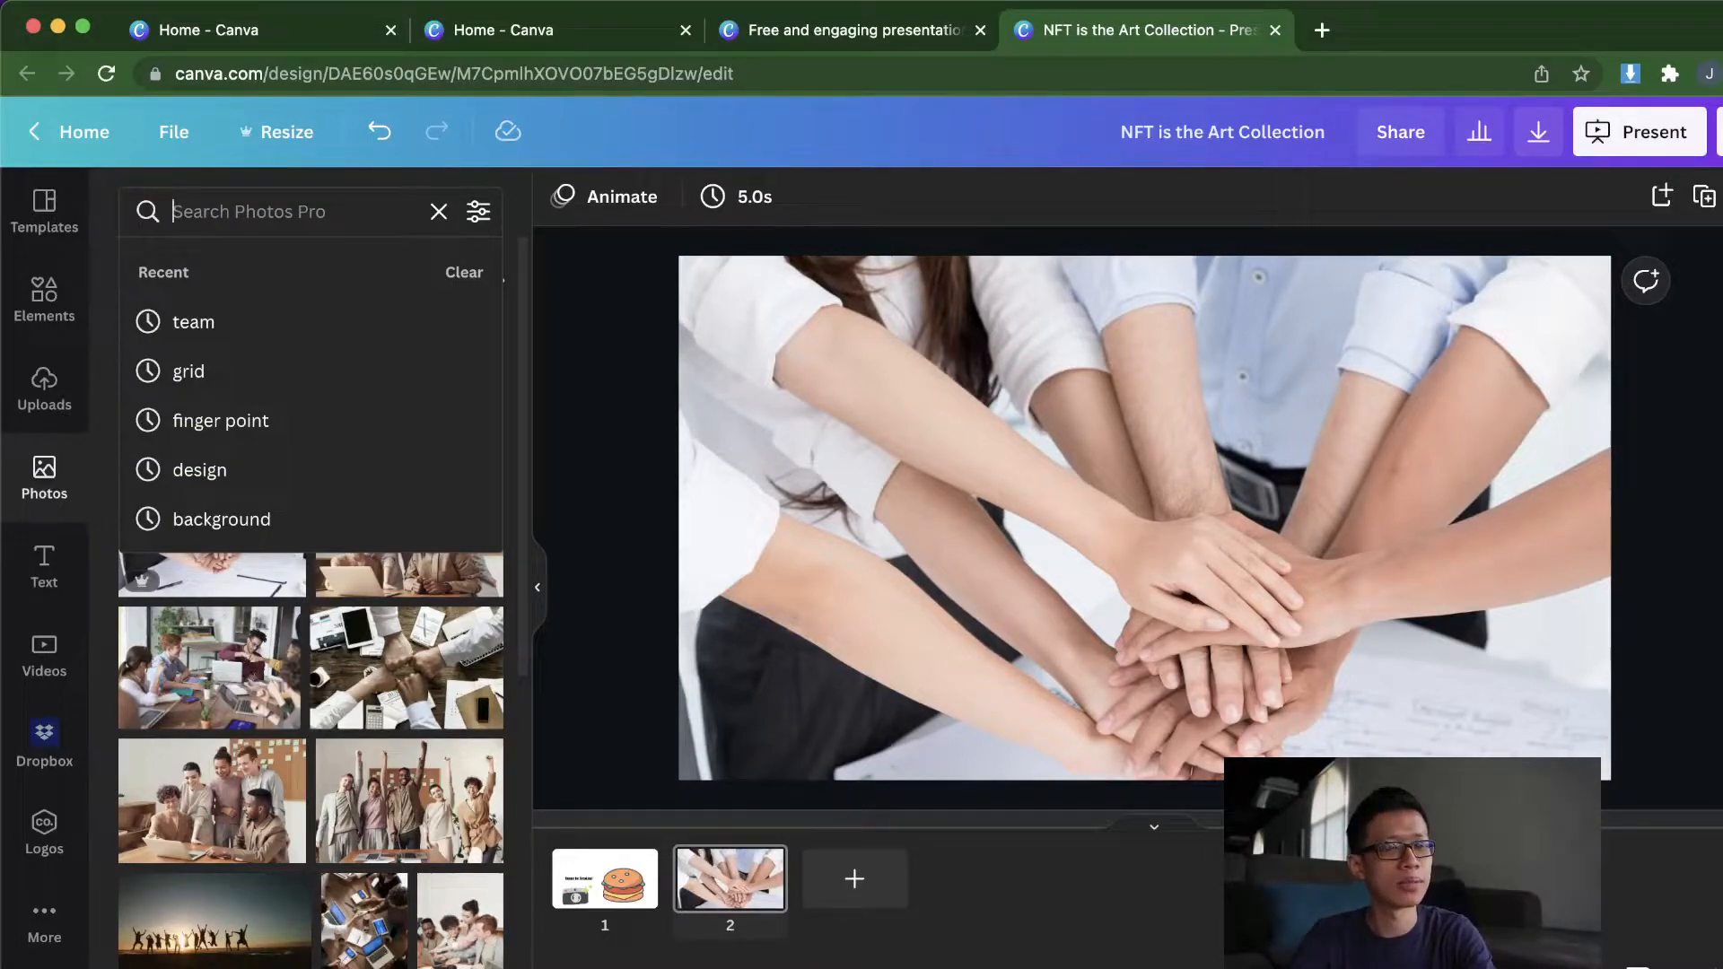
pyautogui.write('flower')
pyautogui.press('Return')
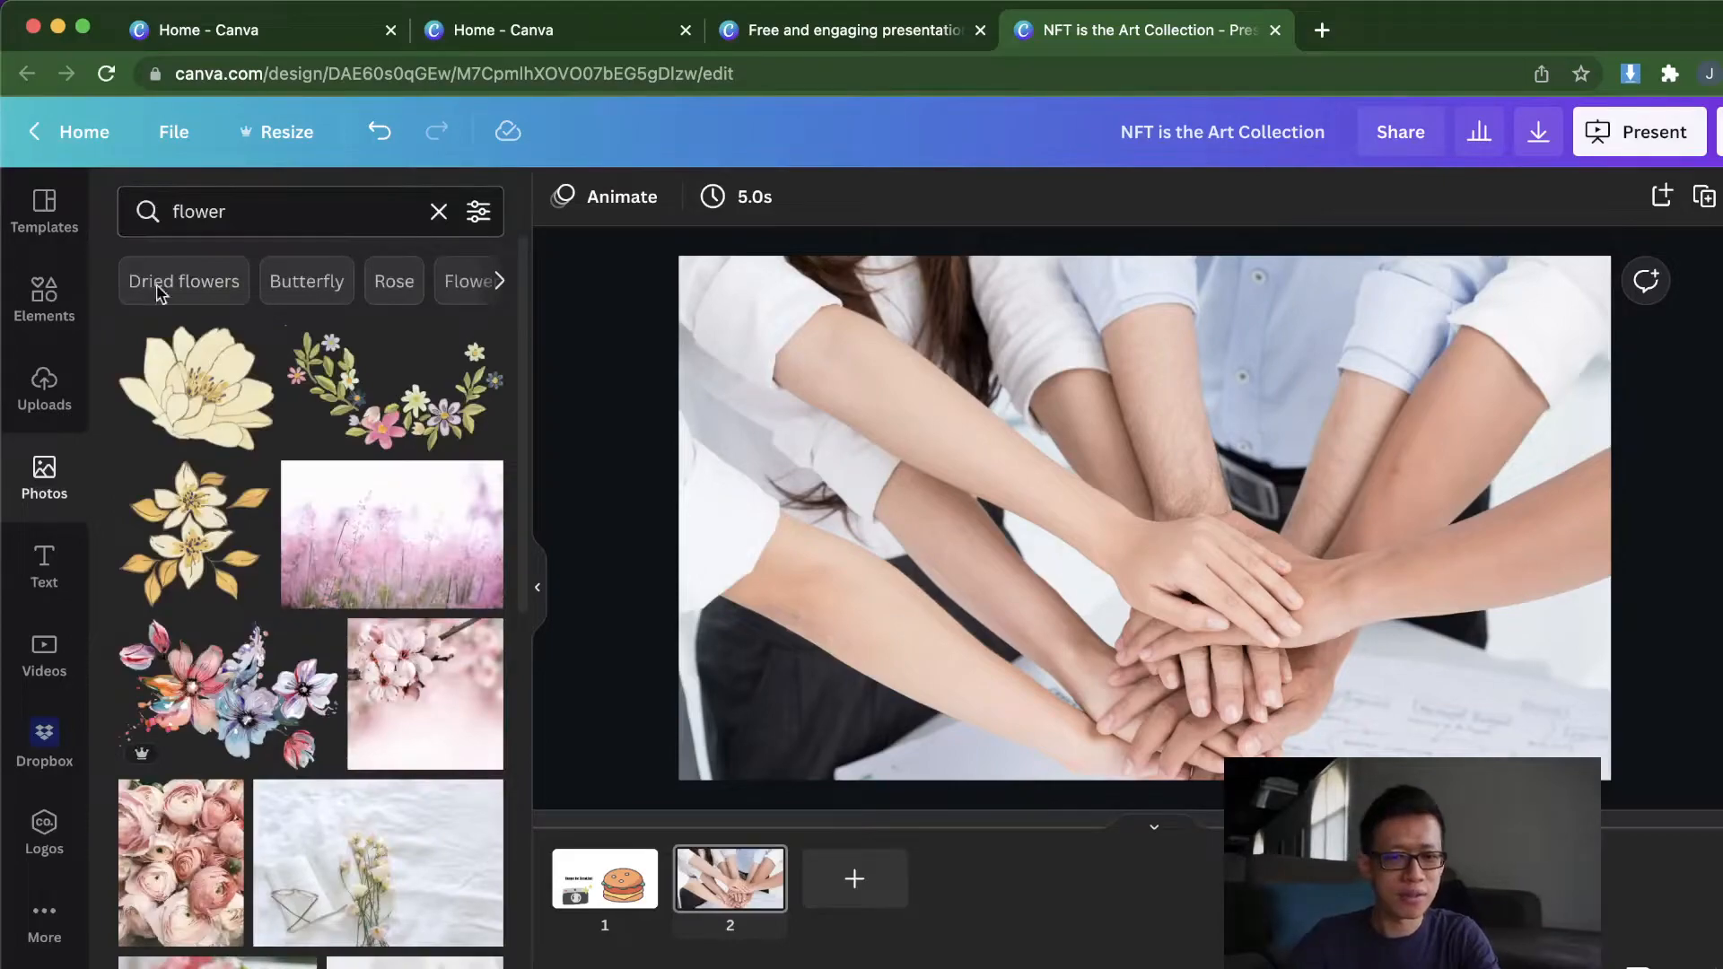
# Step: Search the photos for "bottle"
pyautogui.click(277, 224)
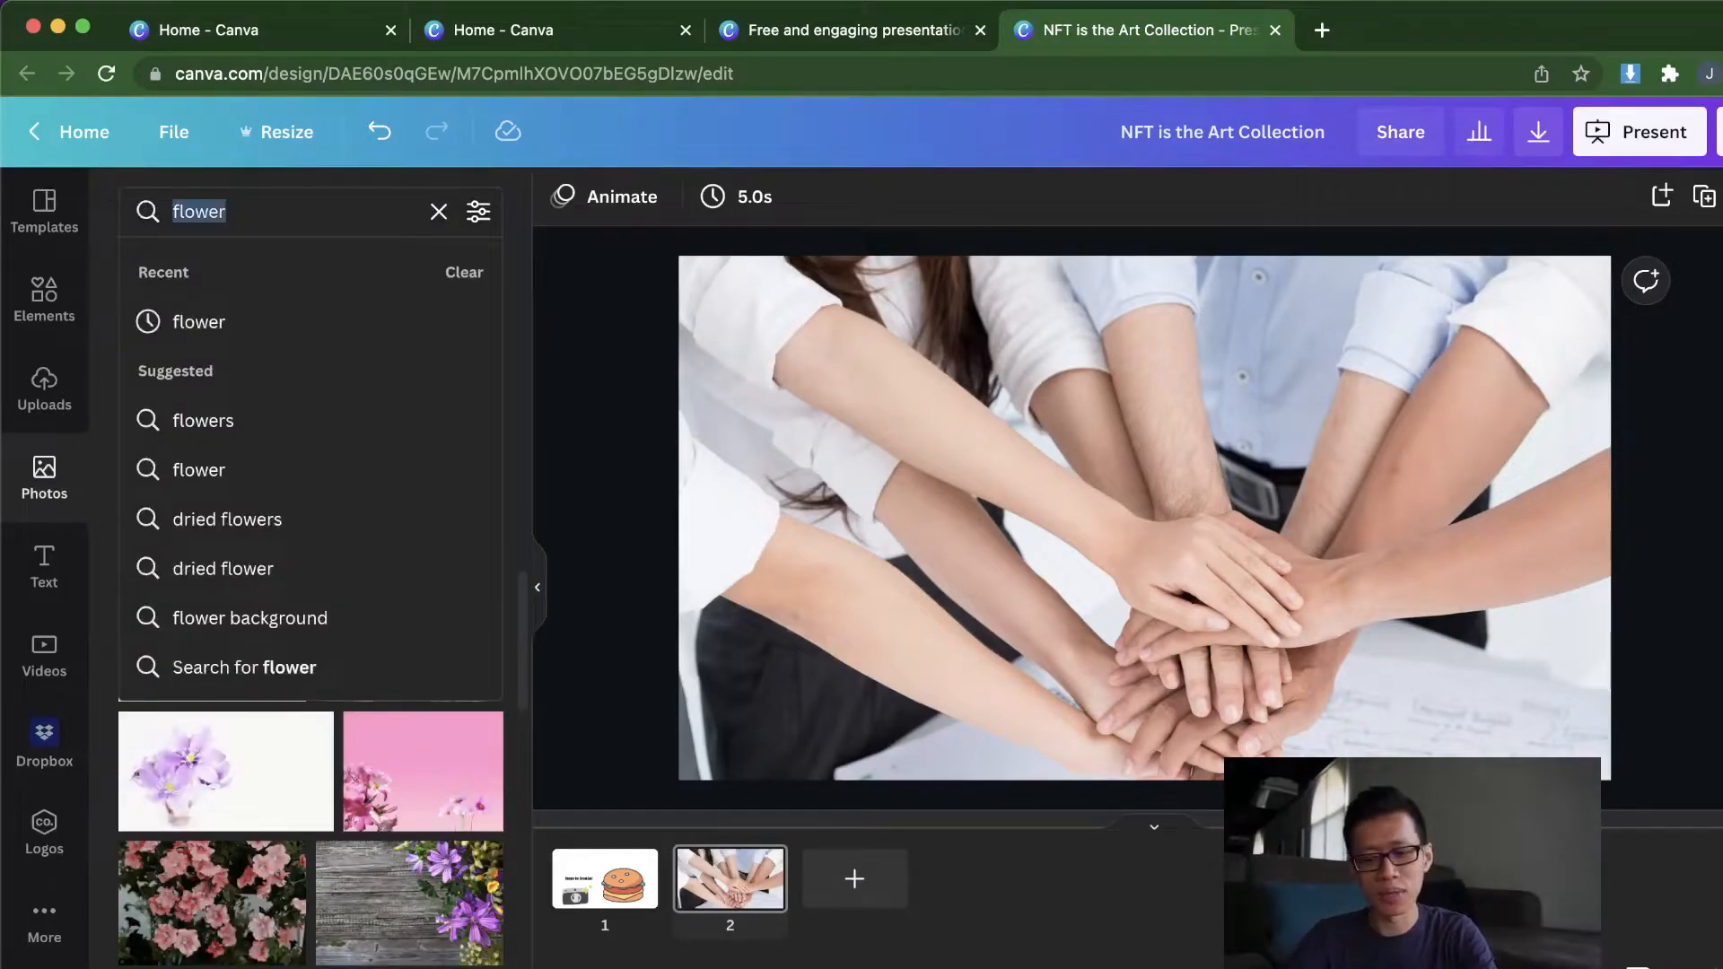
pyautogui.write('bottle')
pyautogui.press('Return')
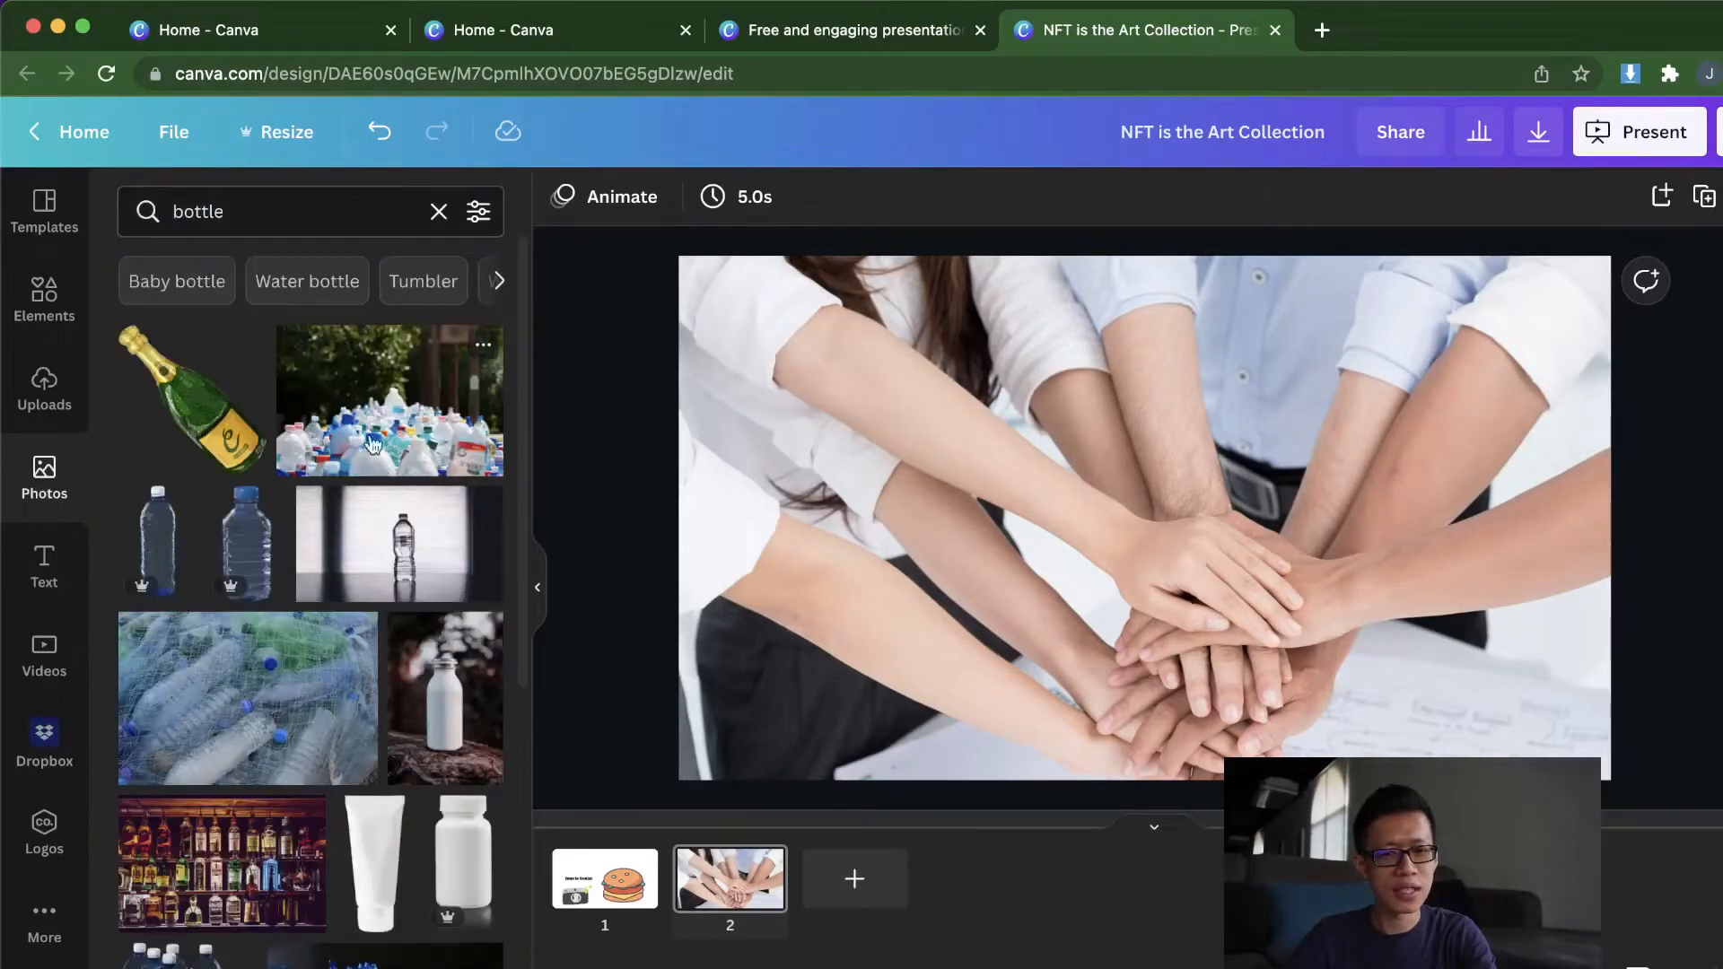
# Step: Search the photos for "windows xp", add the plain blue-sky green hill photo to slide 2, and shift it toward the slide's upper-left corner
pyautogui.click(171, 218)
pyautogui.press('BackSpace')
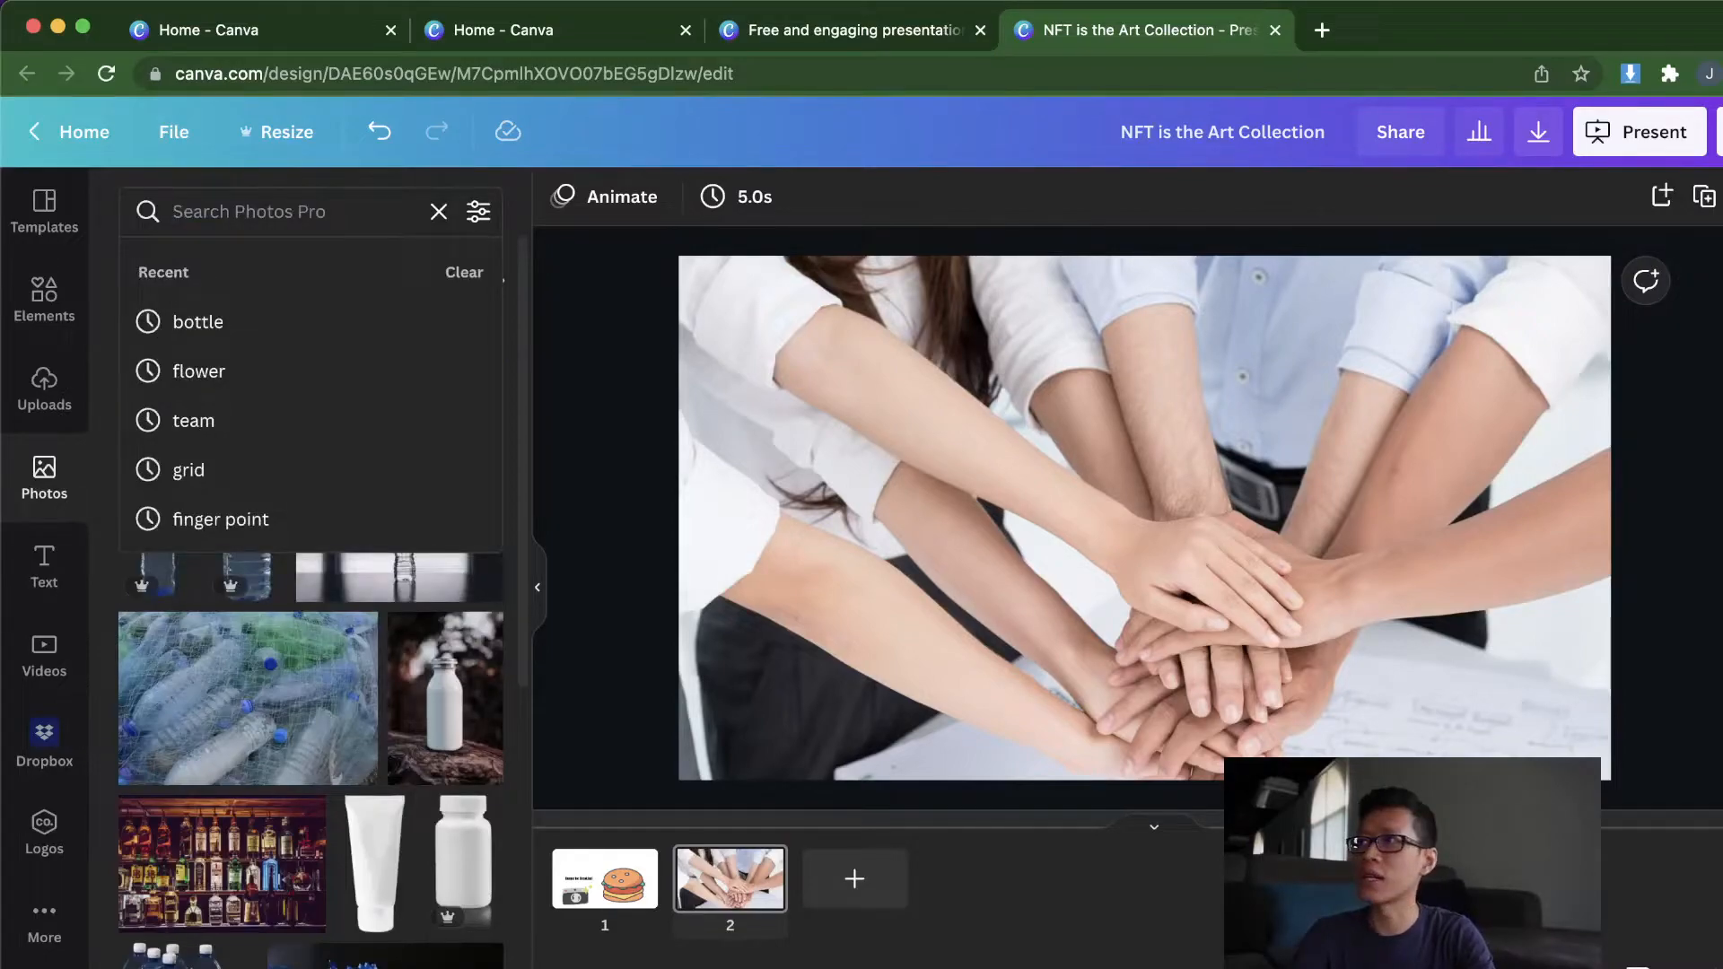
pyautogui.write('windows xp')
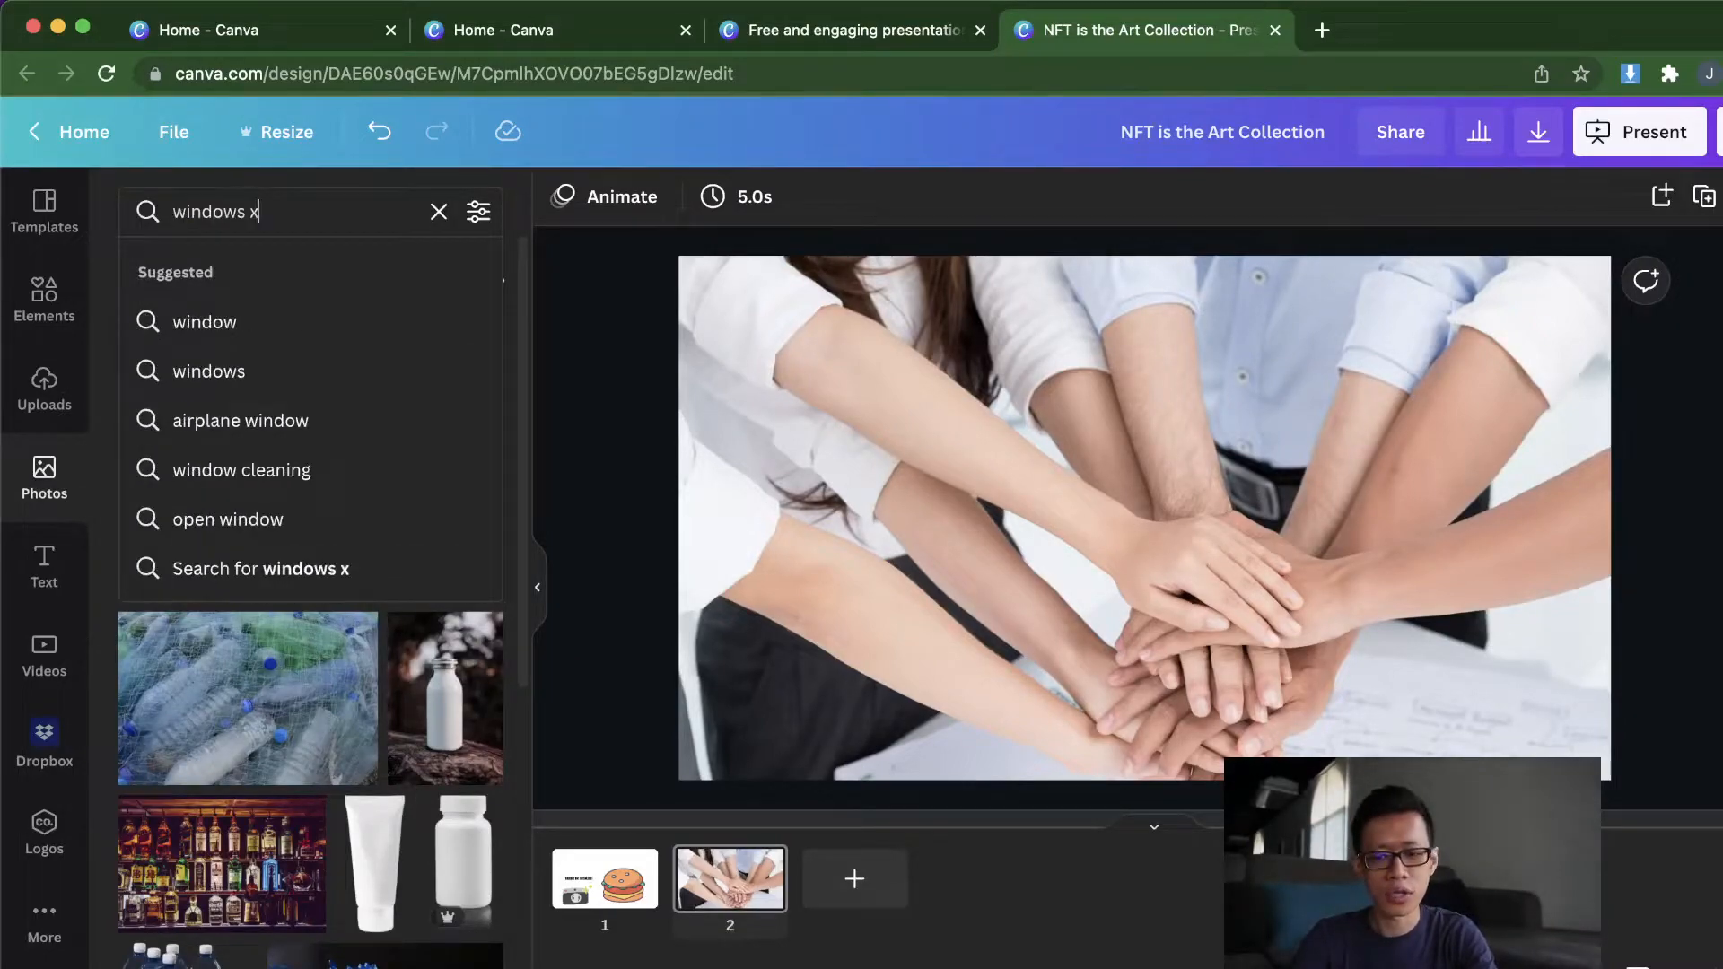
pyautogui.press('Return')
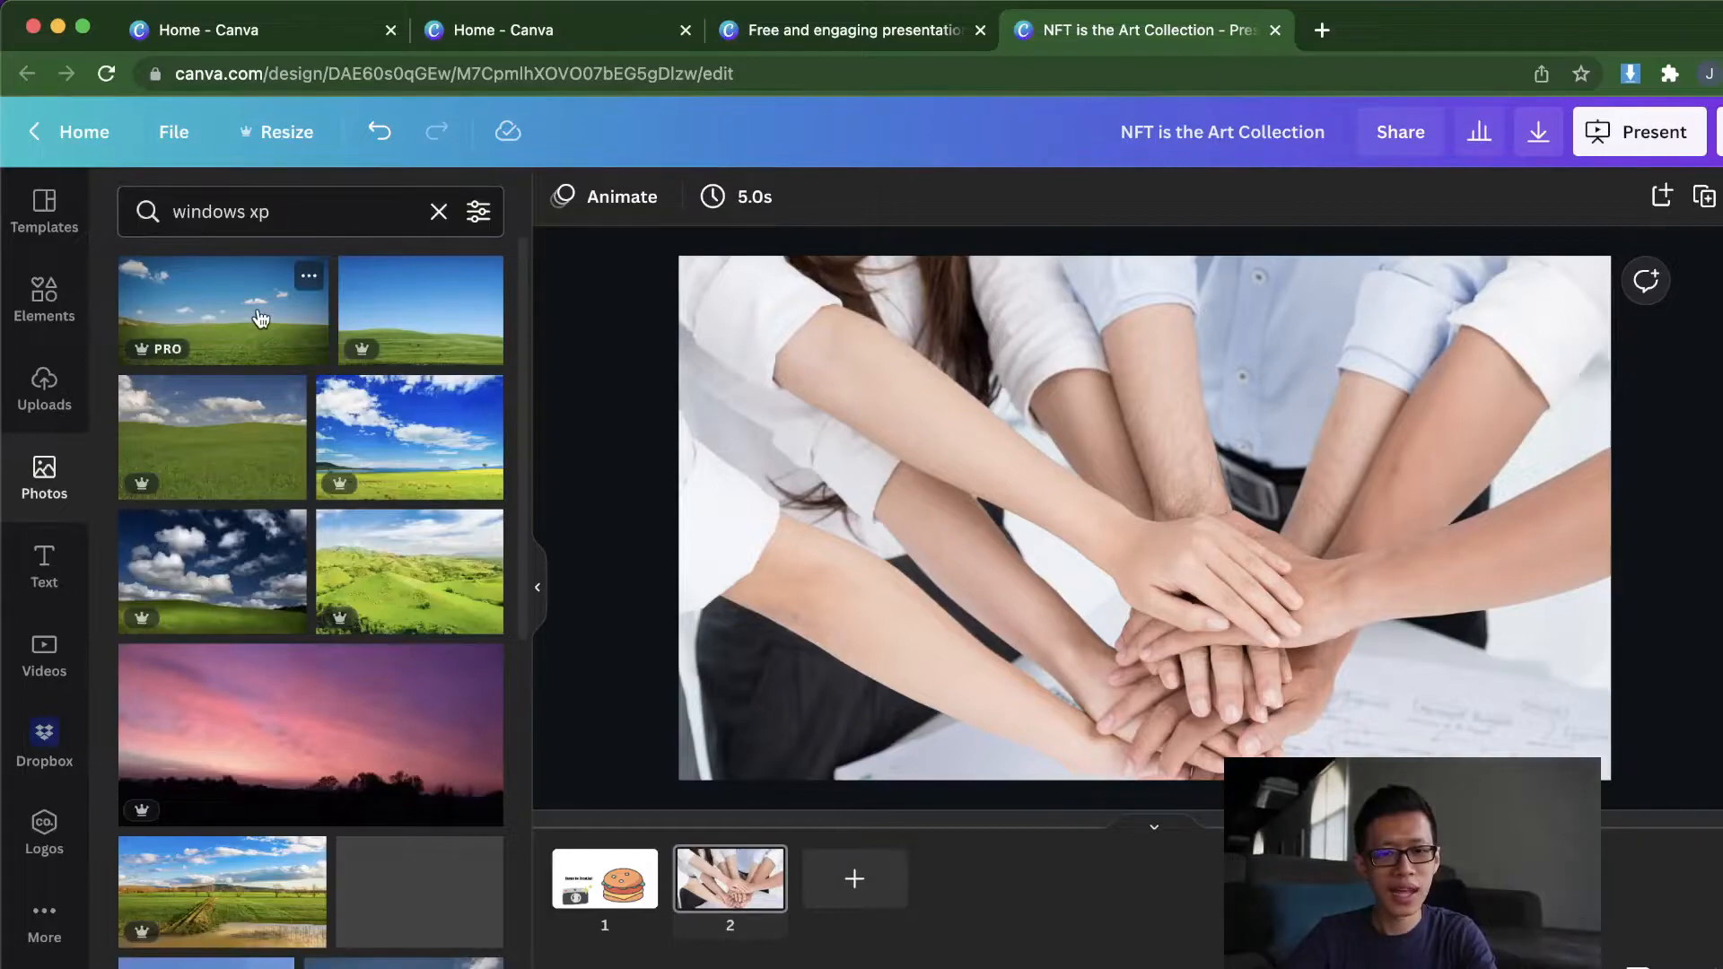
pyautogui.click(457, 328)
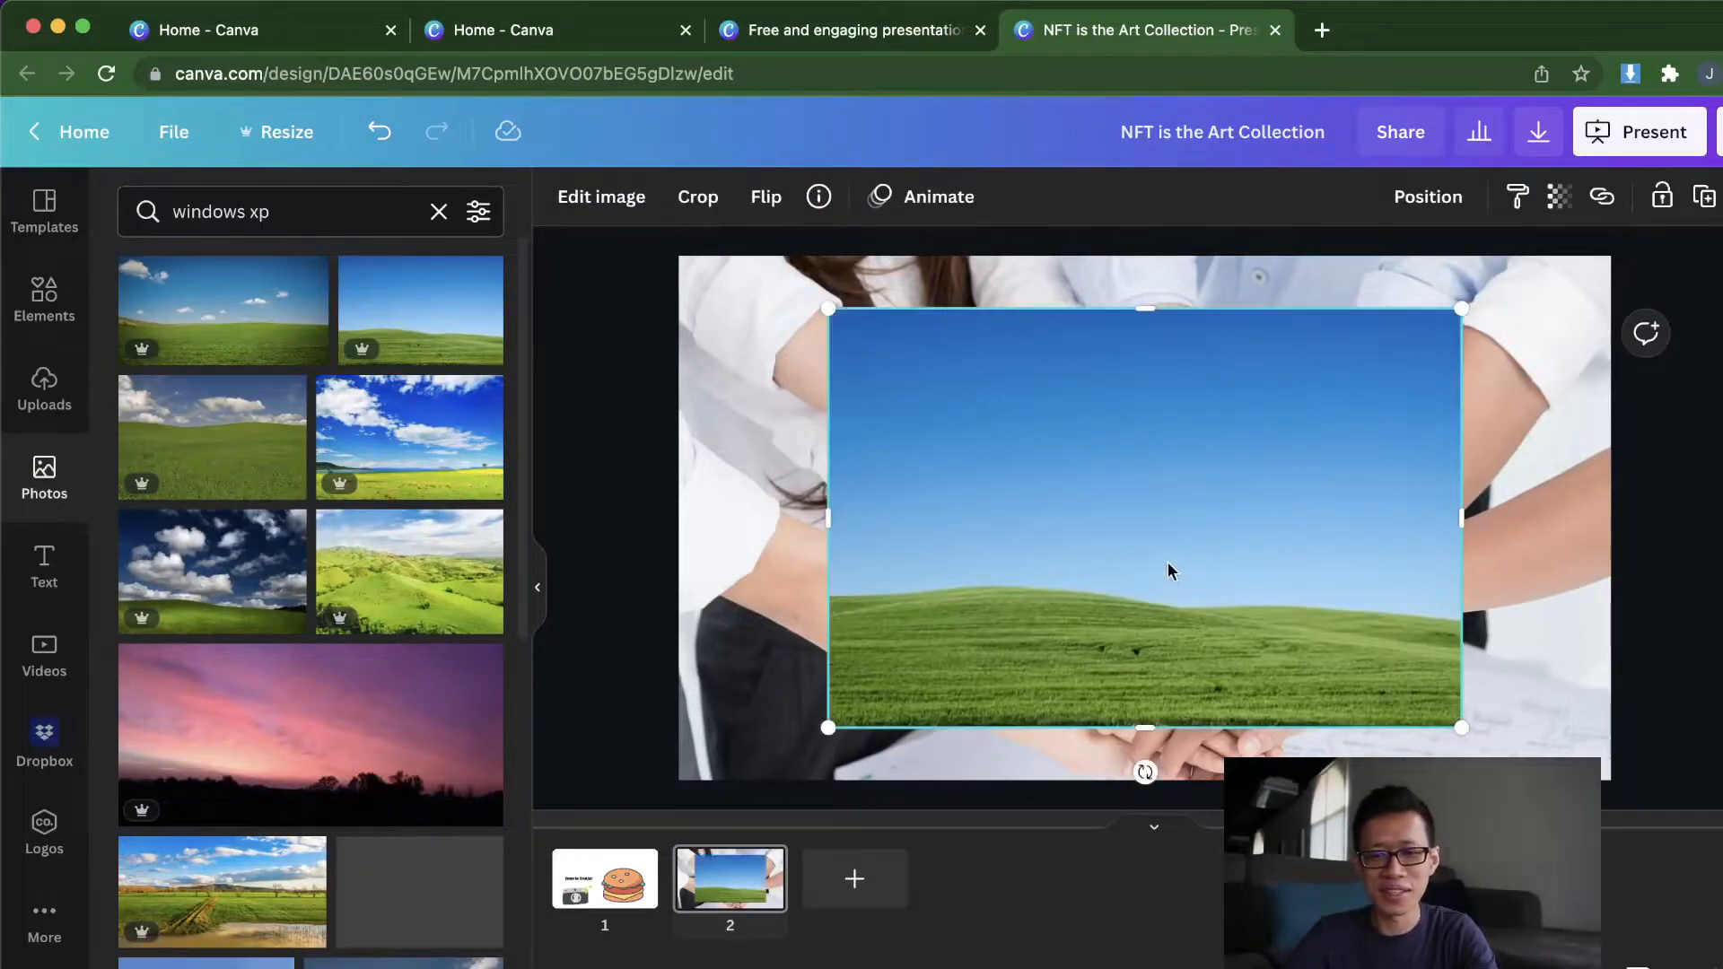
pyautogui.moveTo(1166, 562); pyautogui.dragTo(1089, 539)
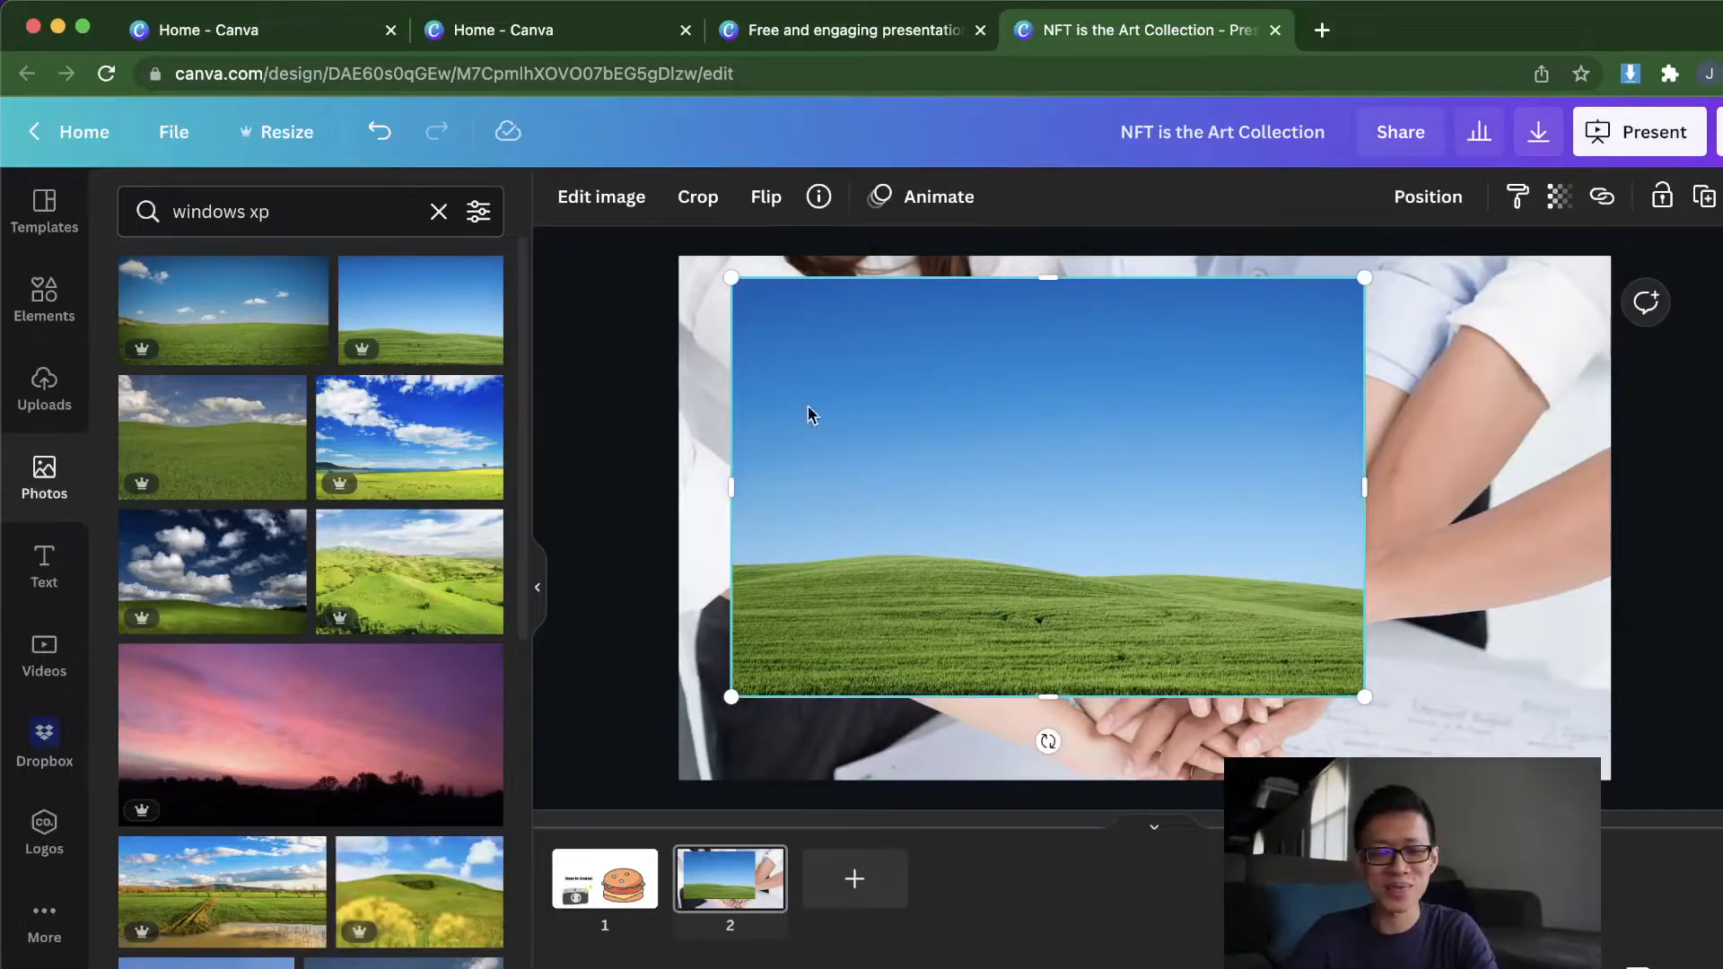
# Step: Replace the "windows xp" photo search with a search for "house"
pyautogui.click(350, 215)
pyautogui.moveTo(350, 216); pyautogui.dragTo(138, 211)
pyautogui.press('BackSpace')
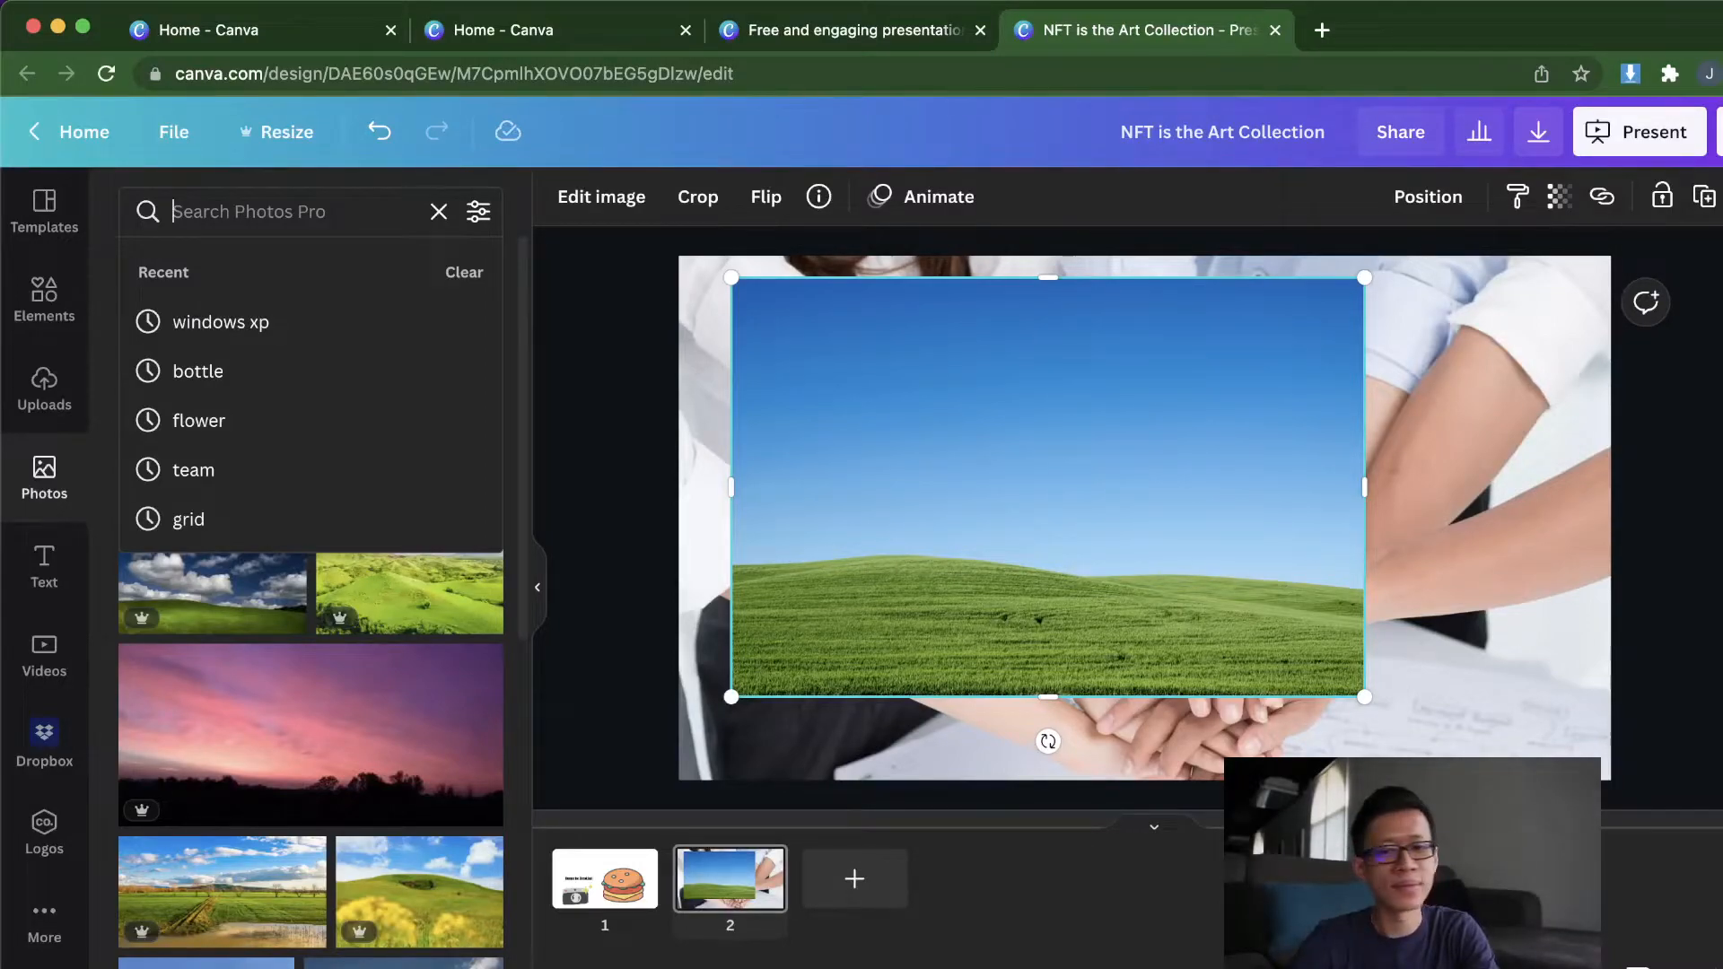
pyautogui.write('house')
pyautogui.press('Return')
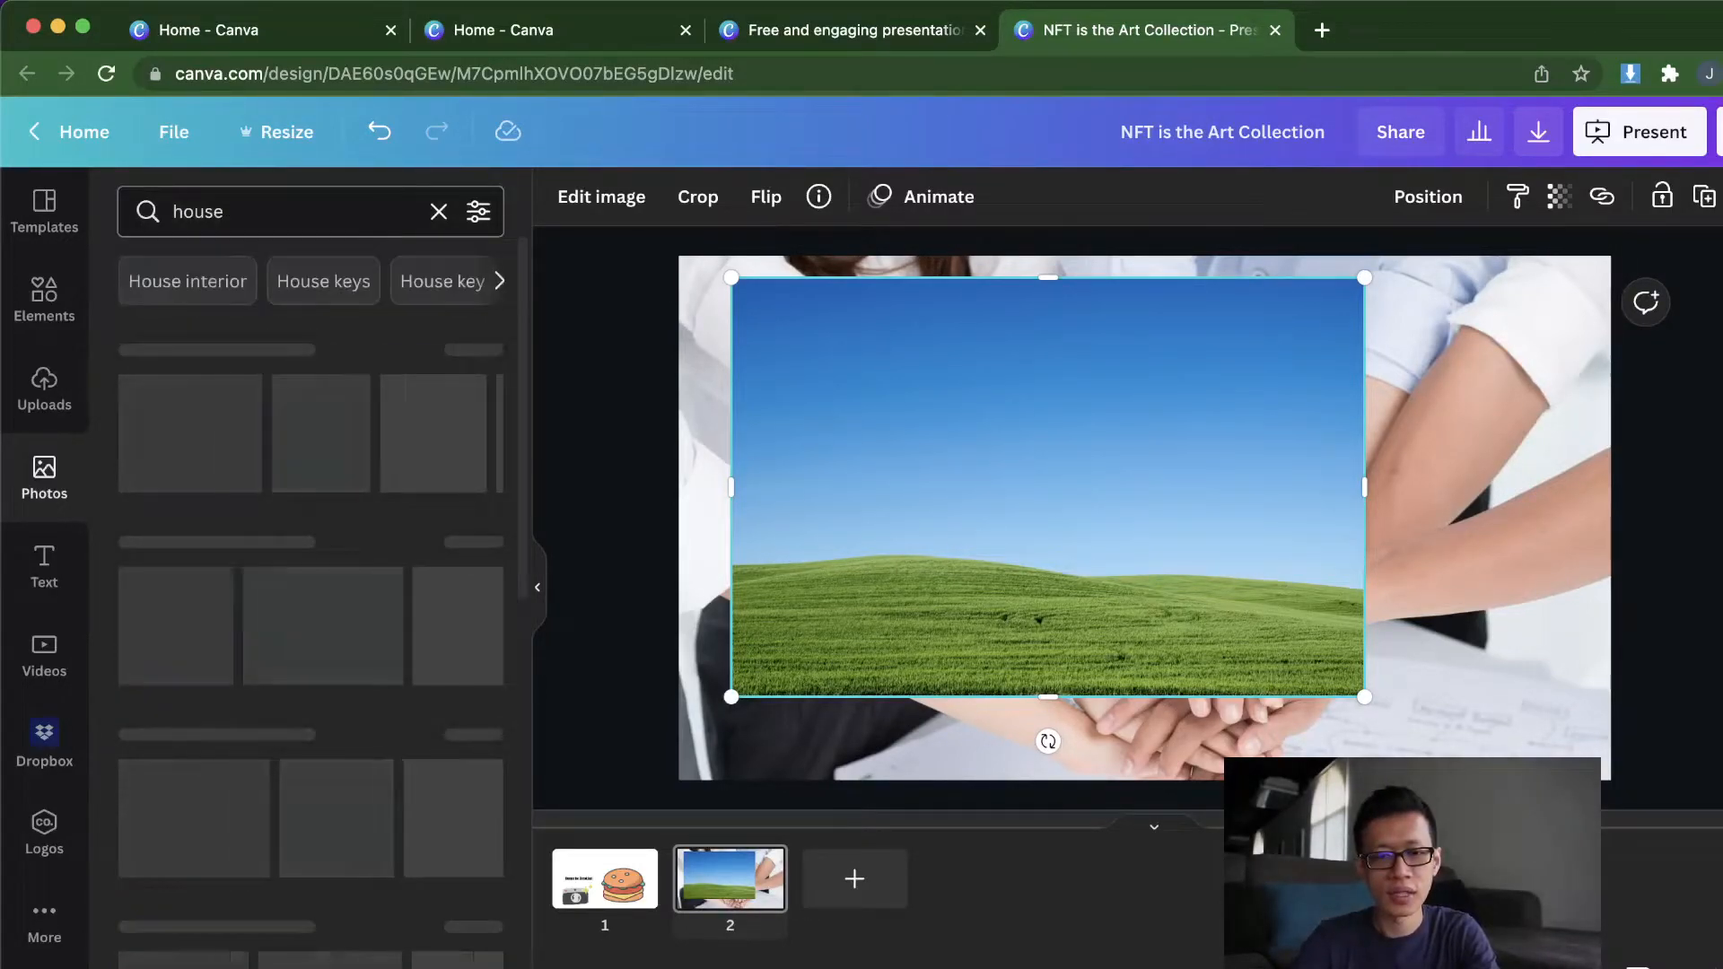
# Step: Look through the house photos and search the photos for "boxing" instead
pyautogui.click(252, 205)
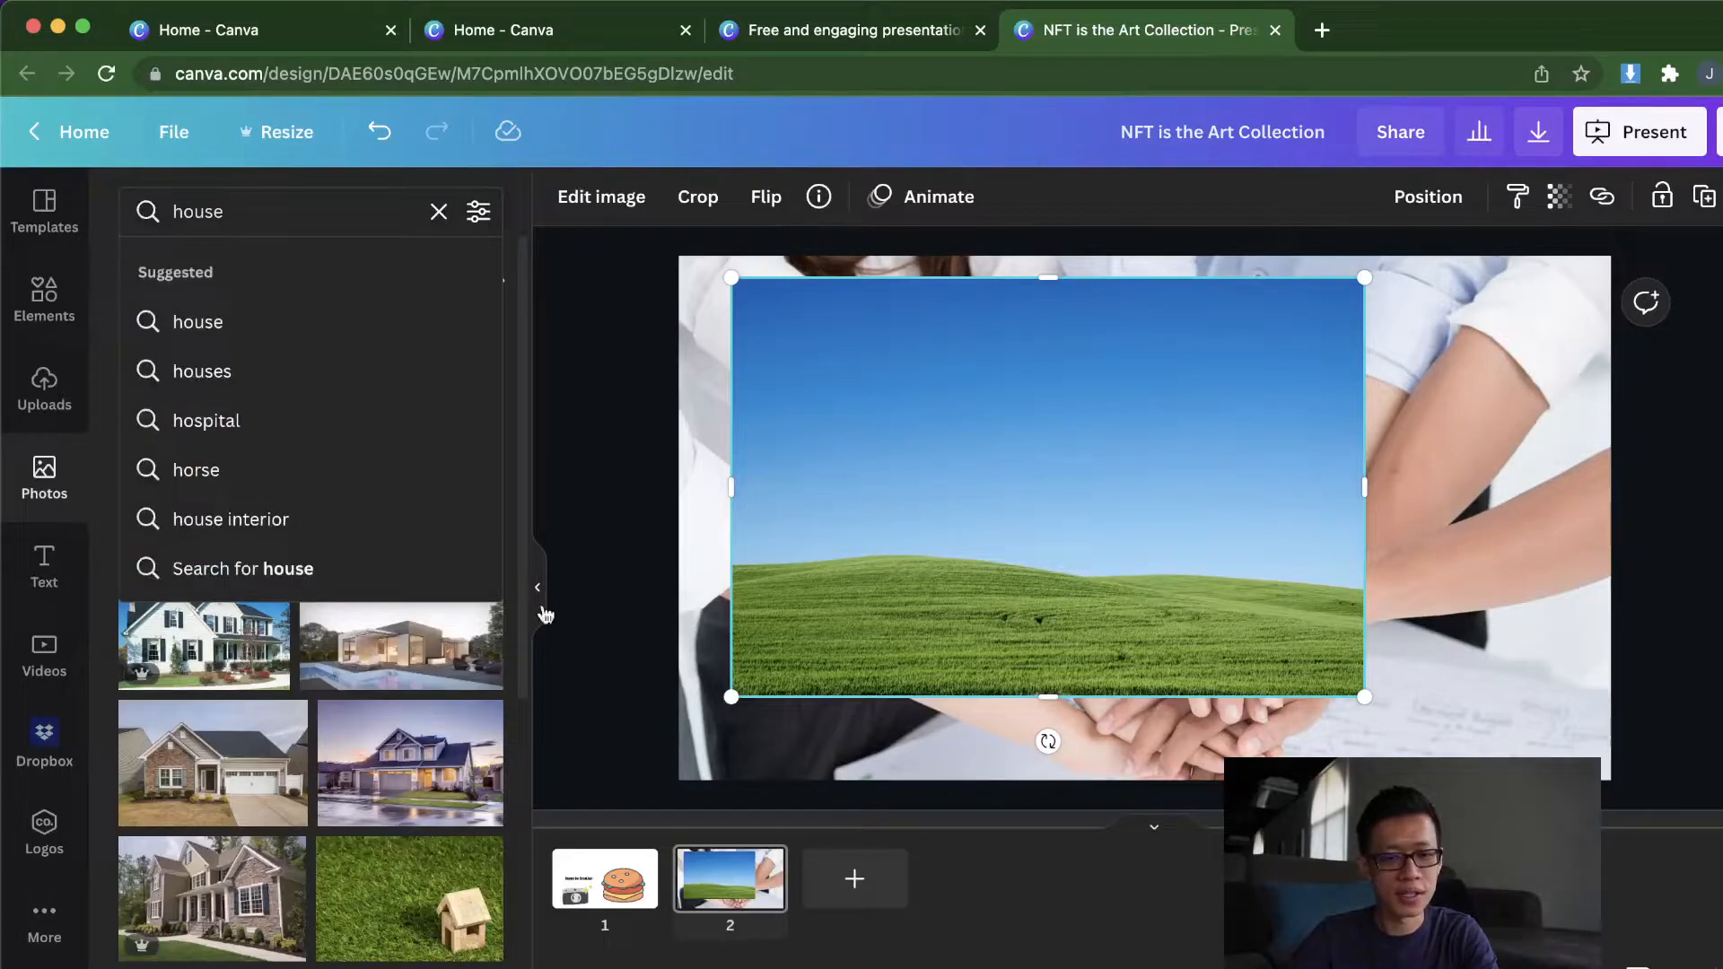
pyautogui.press('super+a')
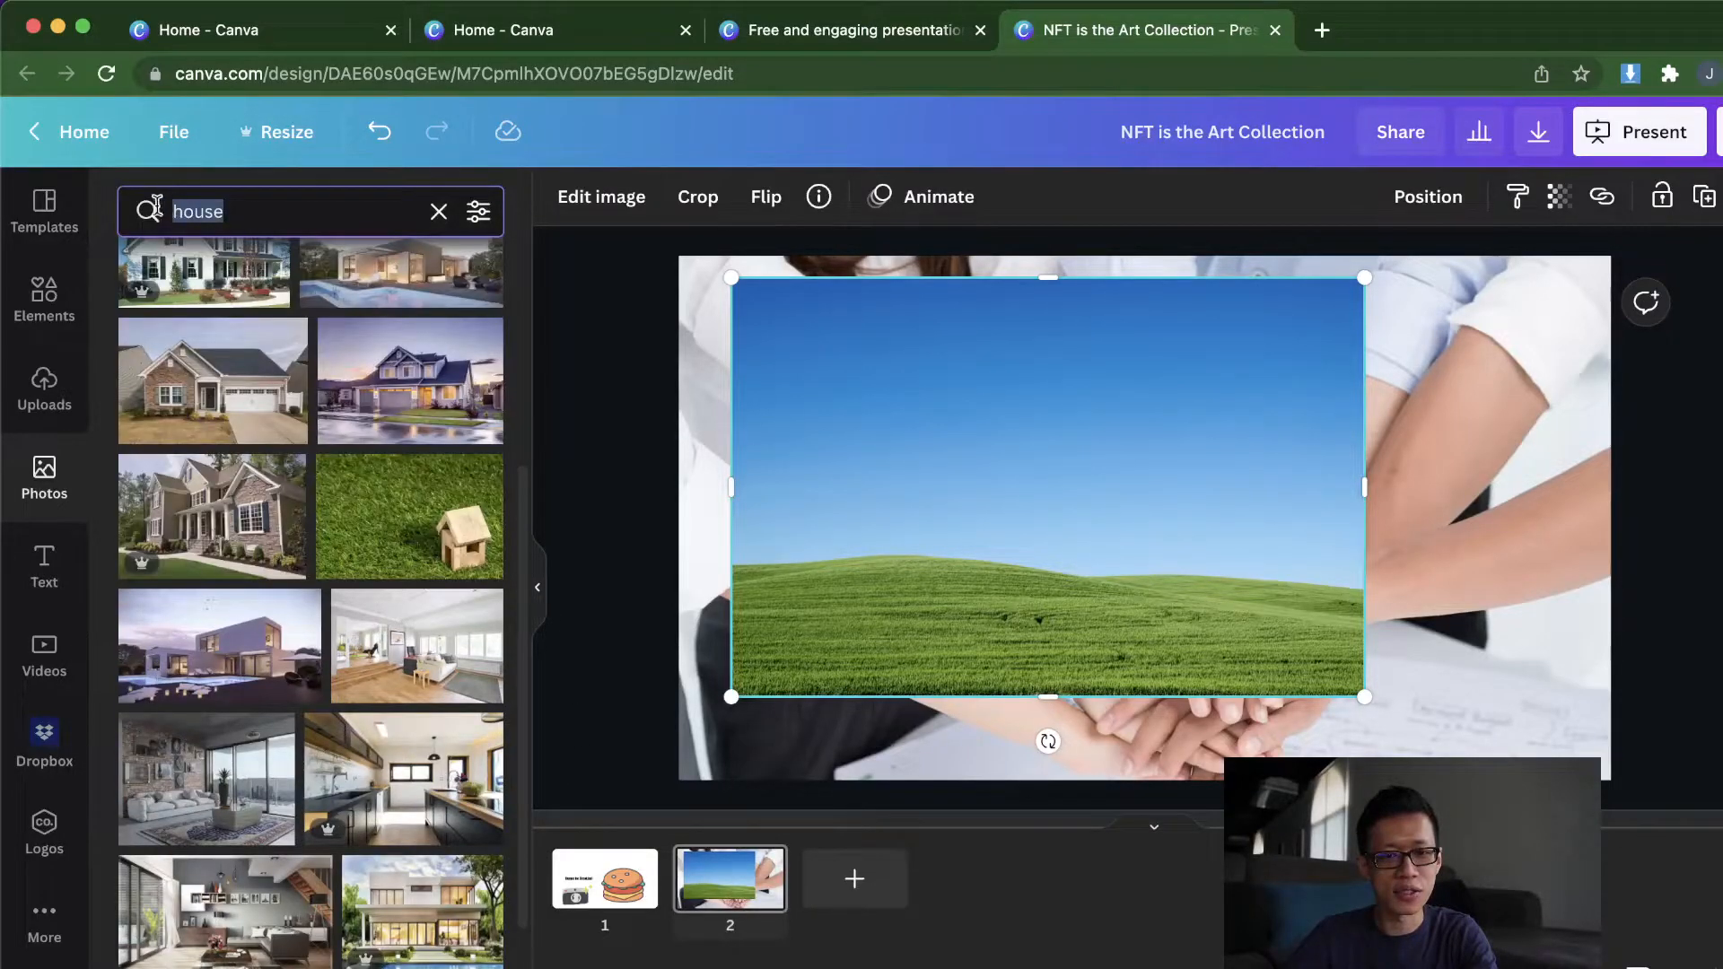
pyautogui.press('BackSpace')
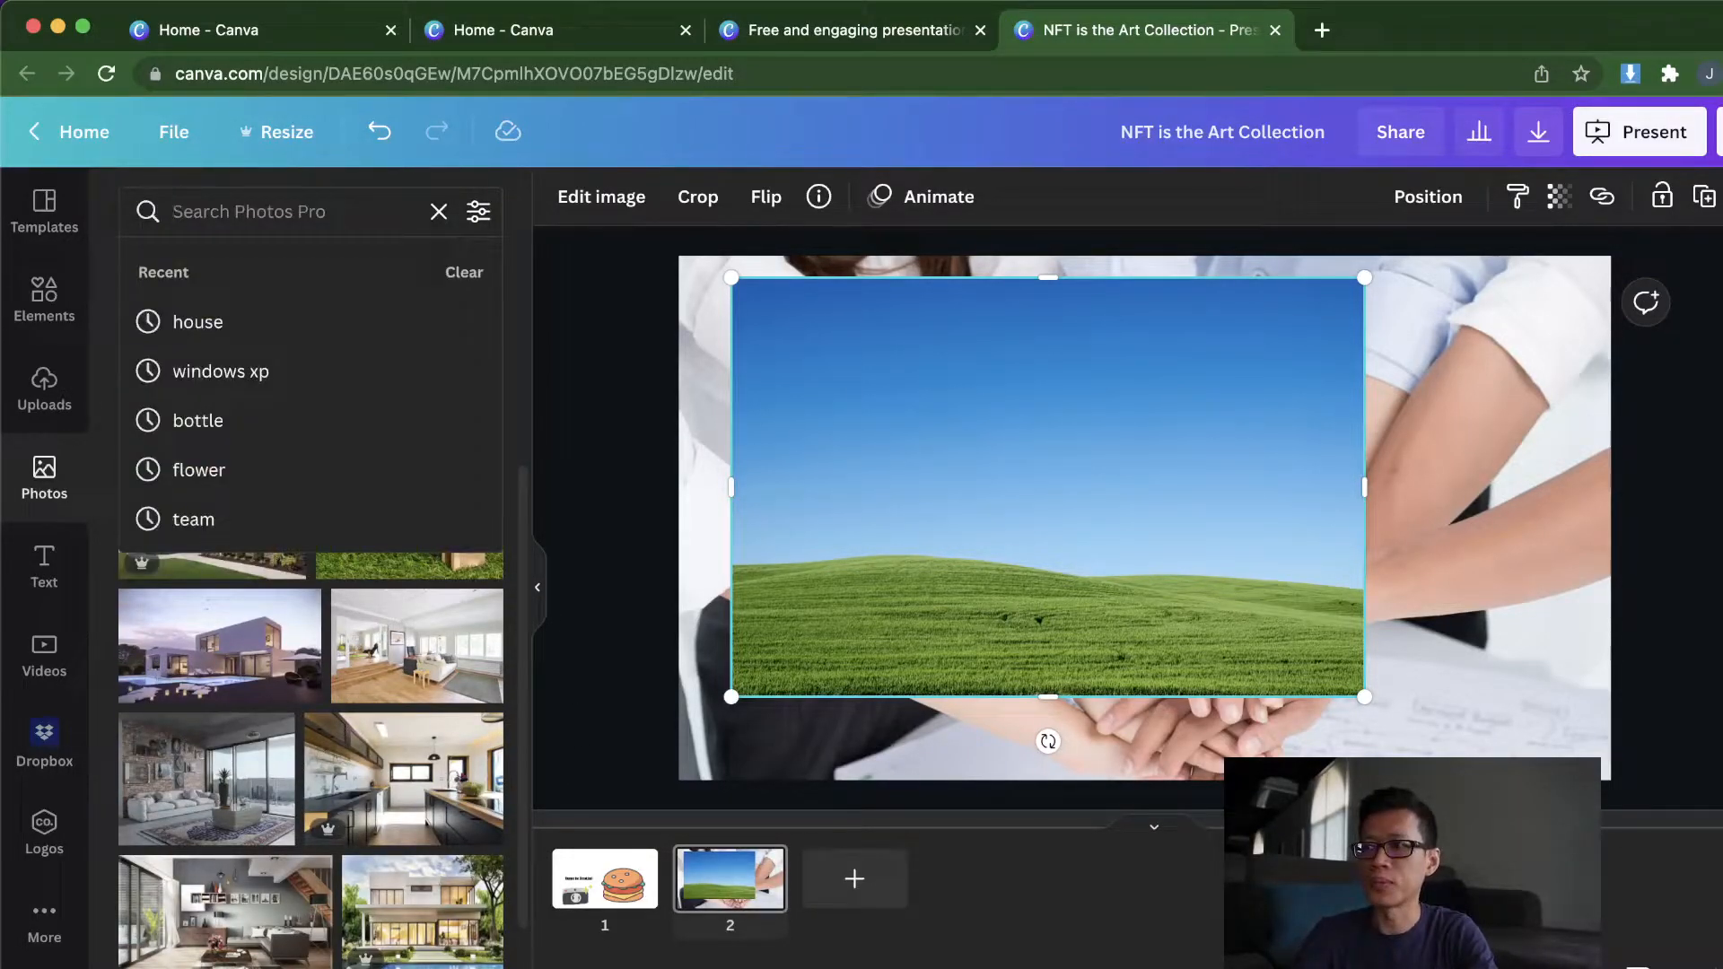
pyautogui.write('boxing')
pyautogui.press('Return')
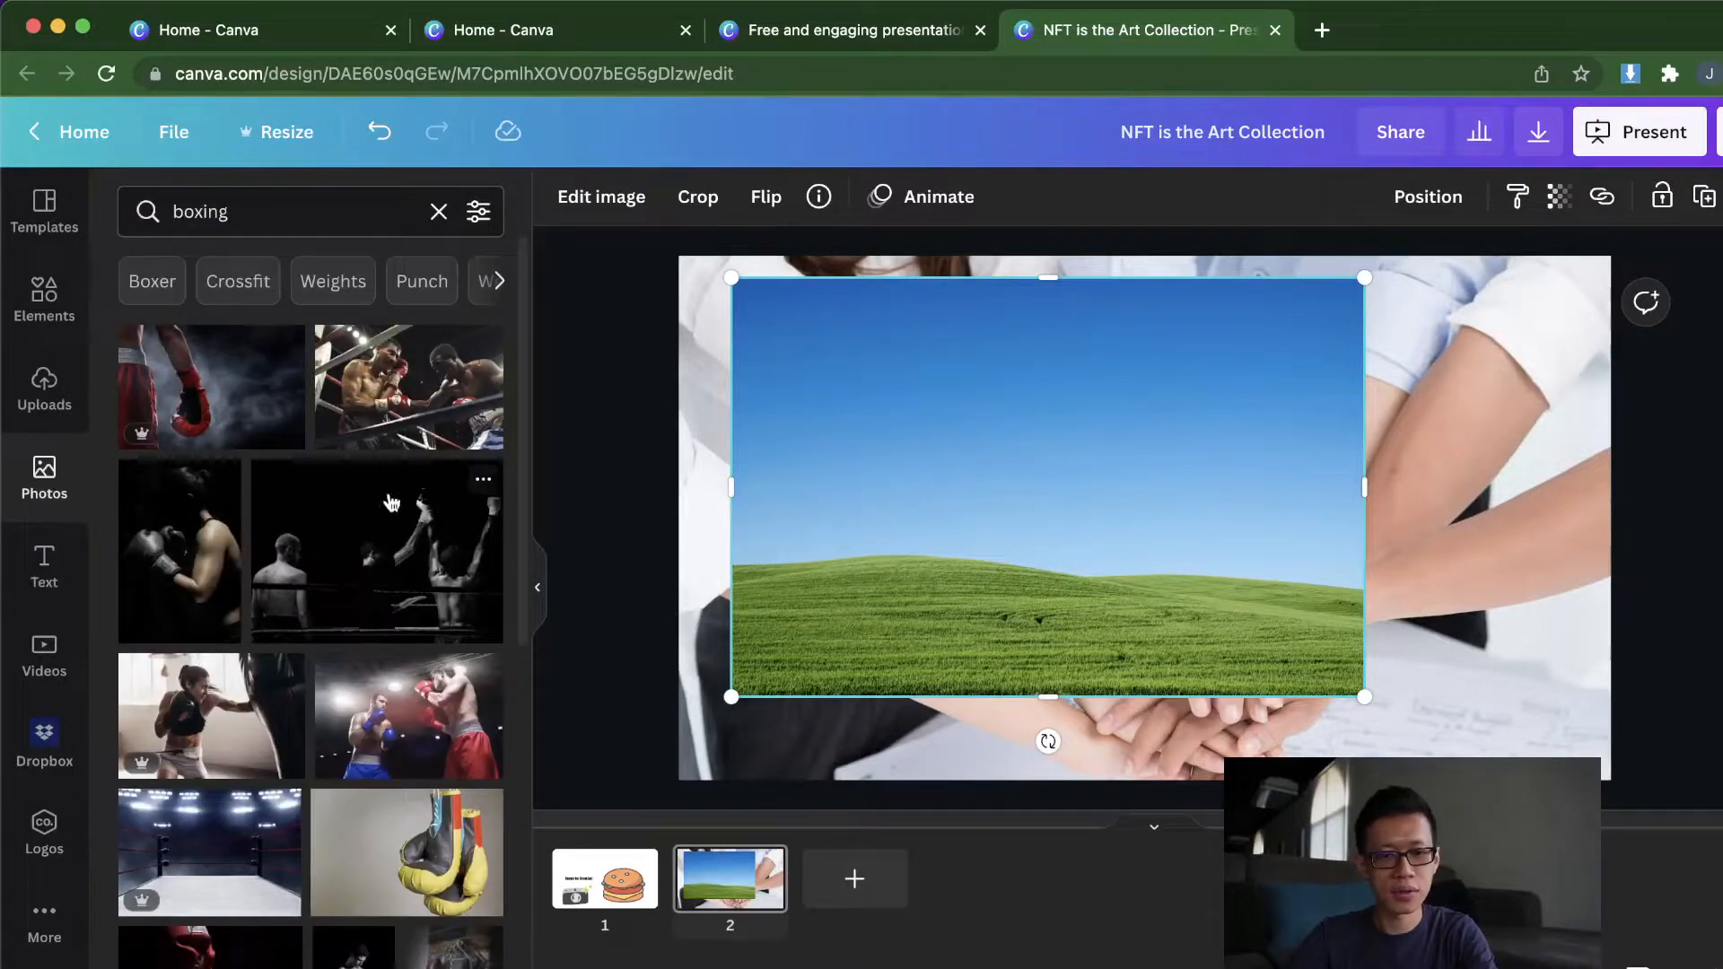
# Step: Add the dark portrait photo of the gloved boxer at the slide's right edge and enlarge it to the full slide height
pyautogui.click(179, 538)
pyautogui.moveTo(1091, 522); pyautogui.dragTo(1416, 509)
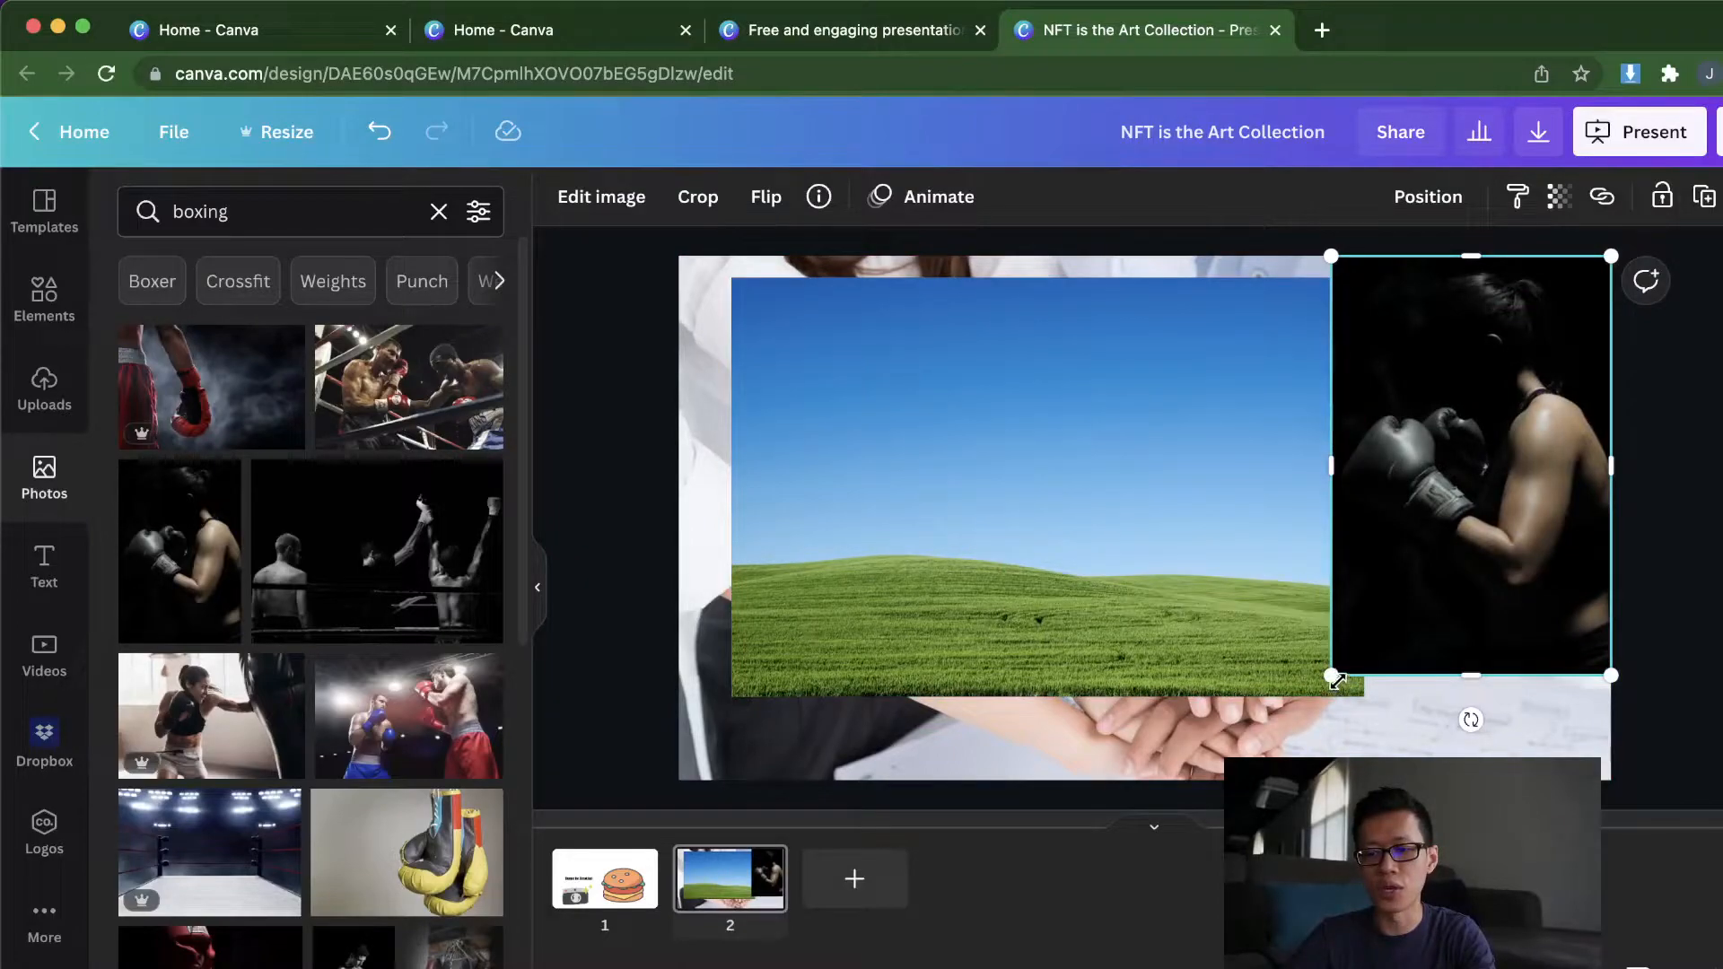
pyautogui.moveTo(1336, 680); pyautogui.dragTo(1266, 783)
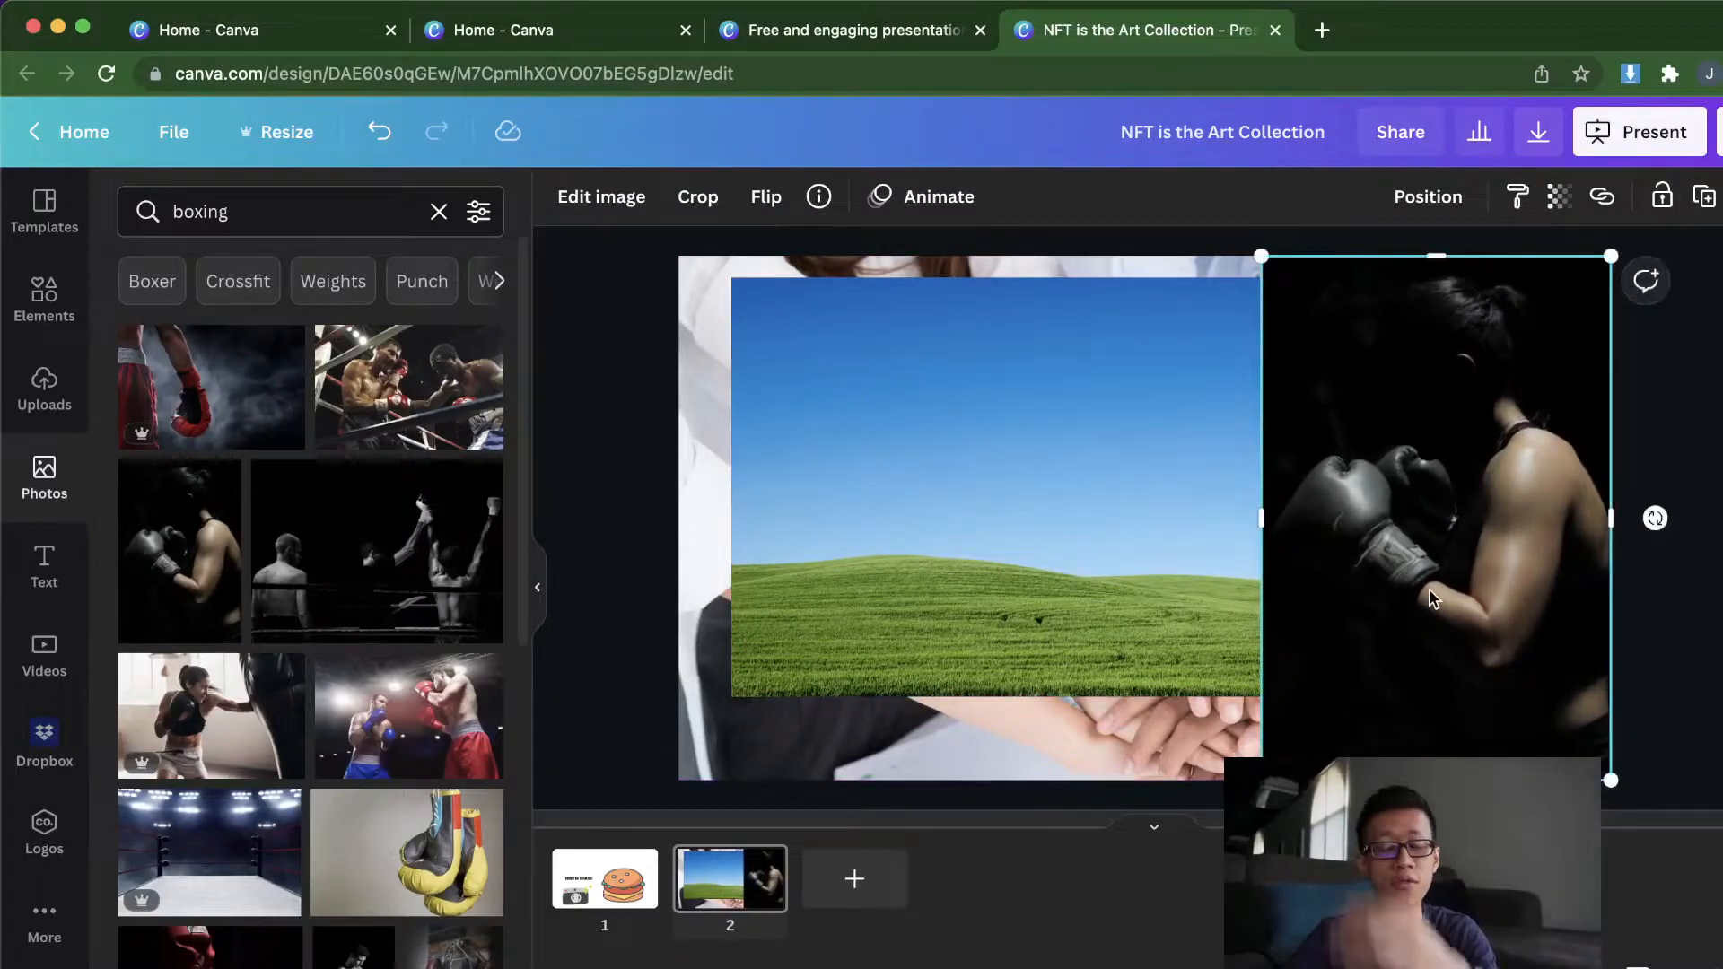
# Step: Clear the photo search term, check the camera elements, and browse further down the boxing photos
pyautogui.click(264, 213)
pyautogui.moveTo(261, 212); pyautogui.dragTo(167, 210)
pyautogui.press('BackSpace')
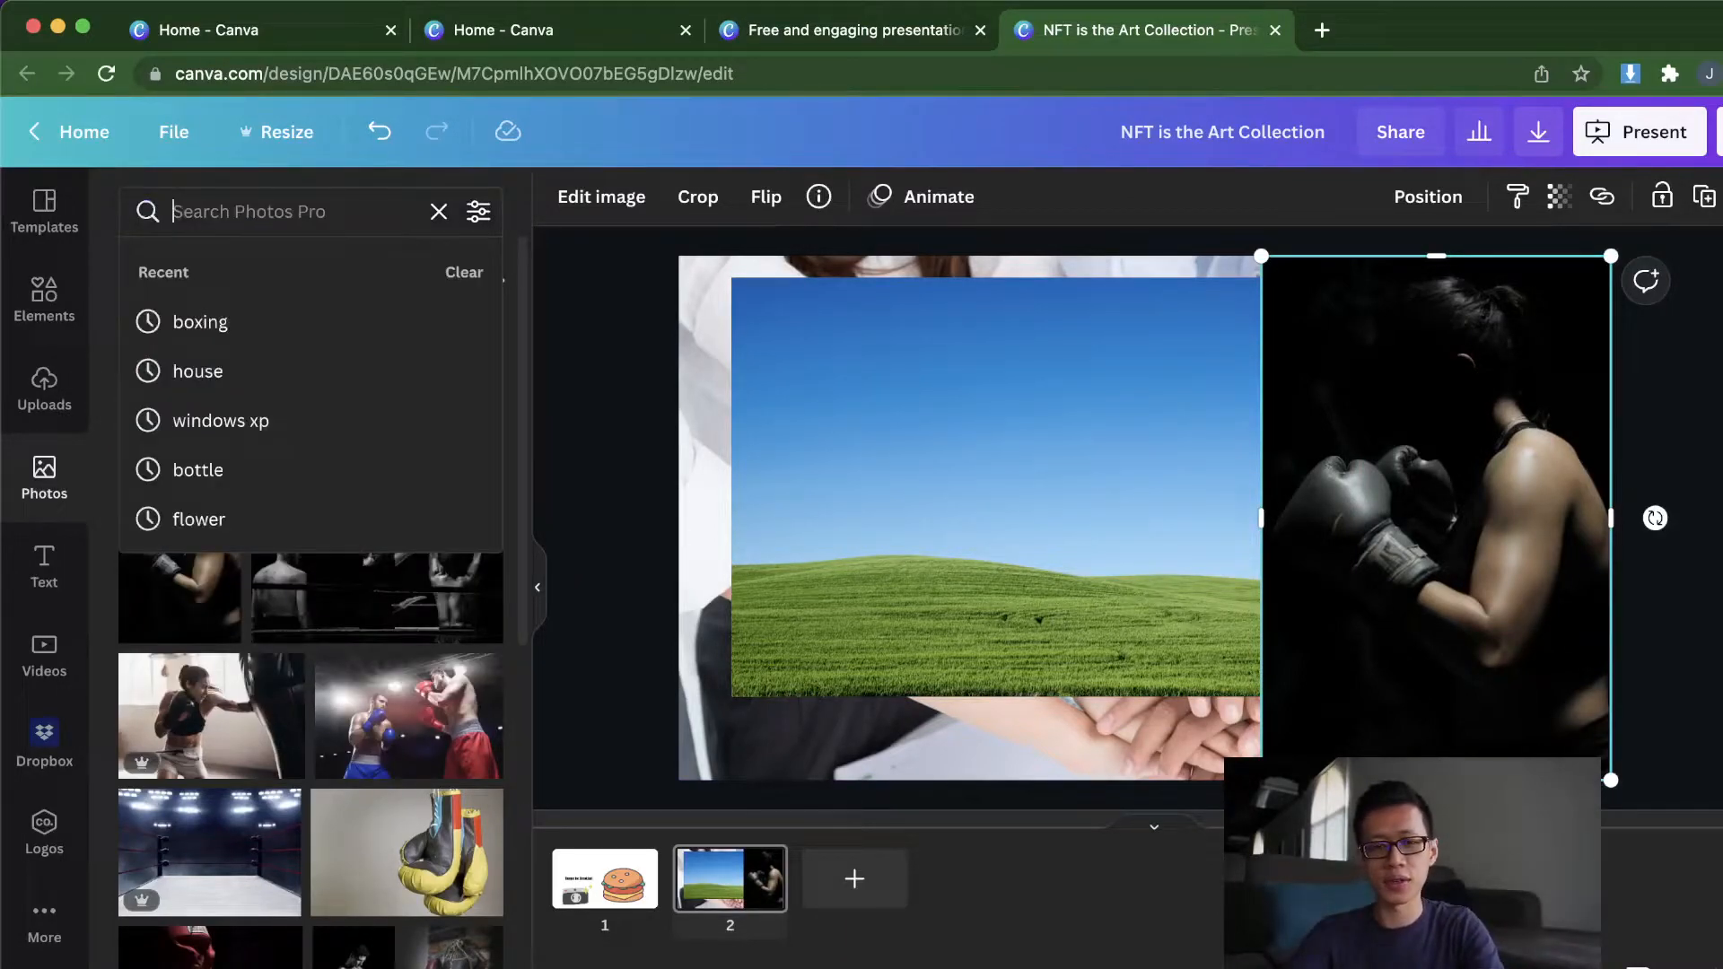
pyautogui.click(61, 317)
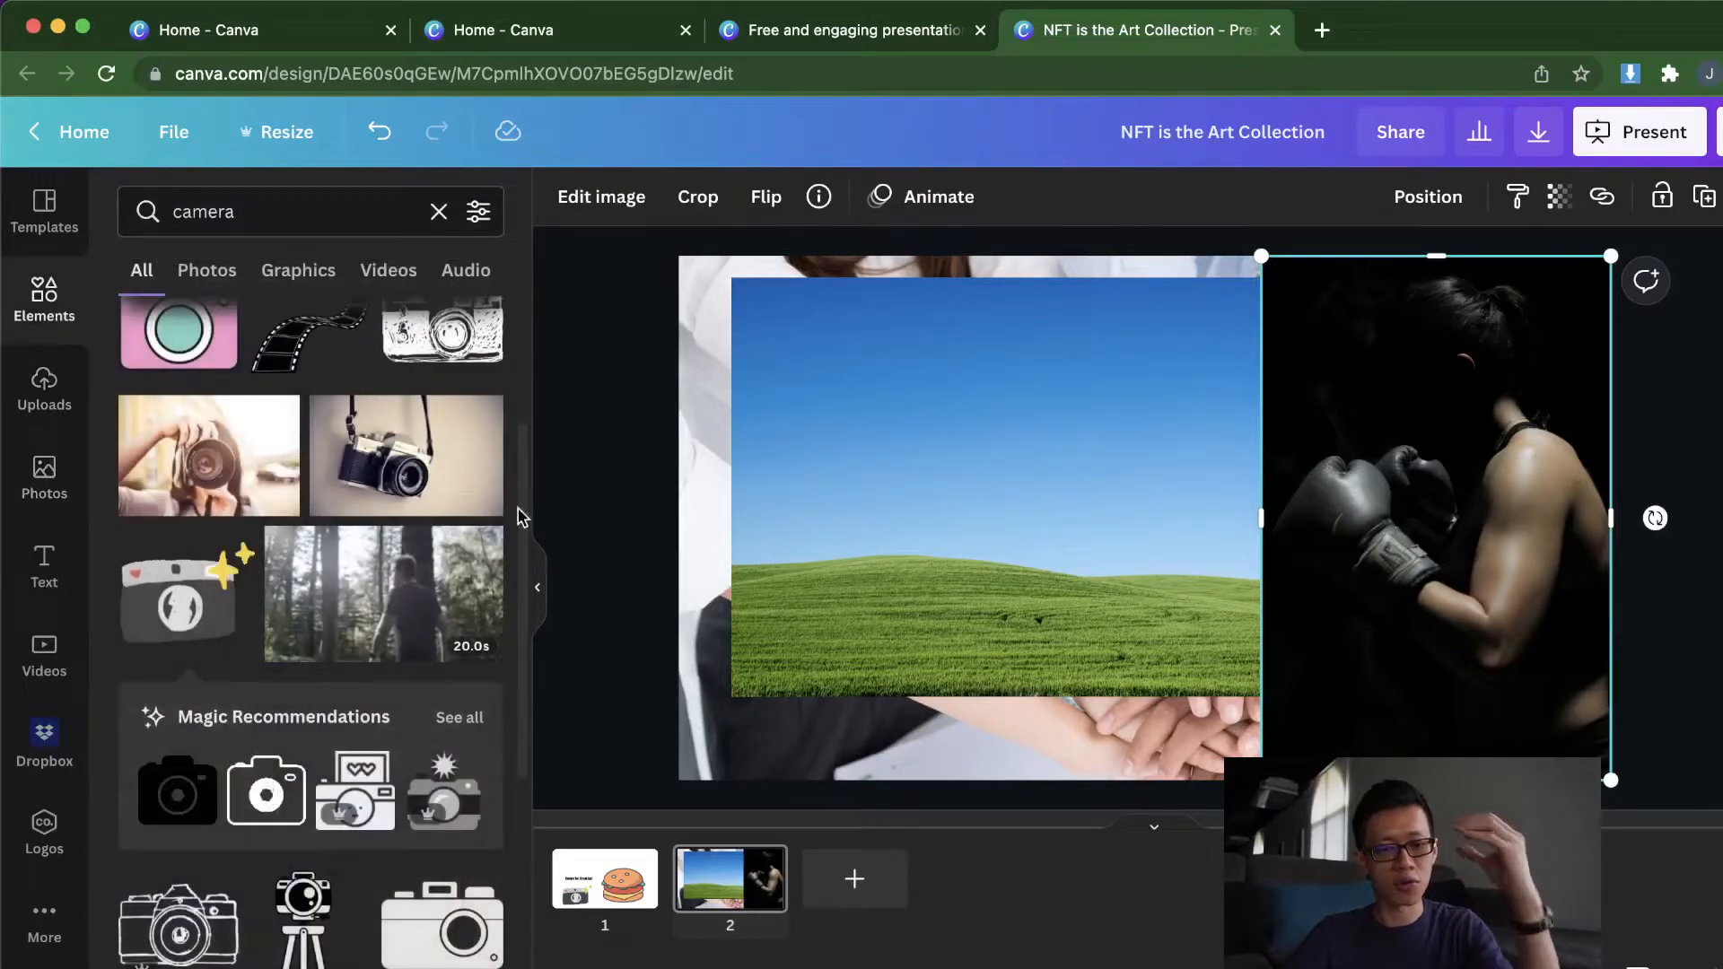
pyautogui.scroll(-2, 323, 493)
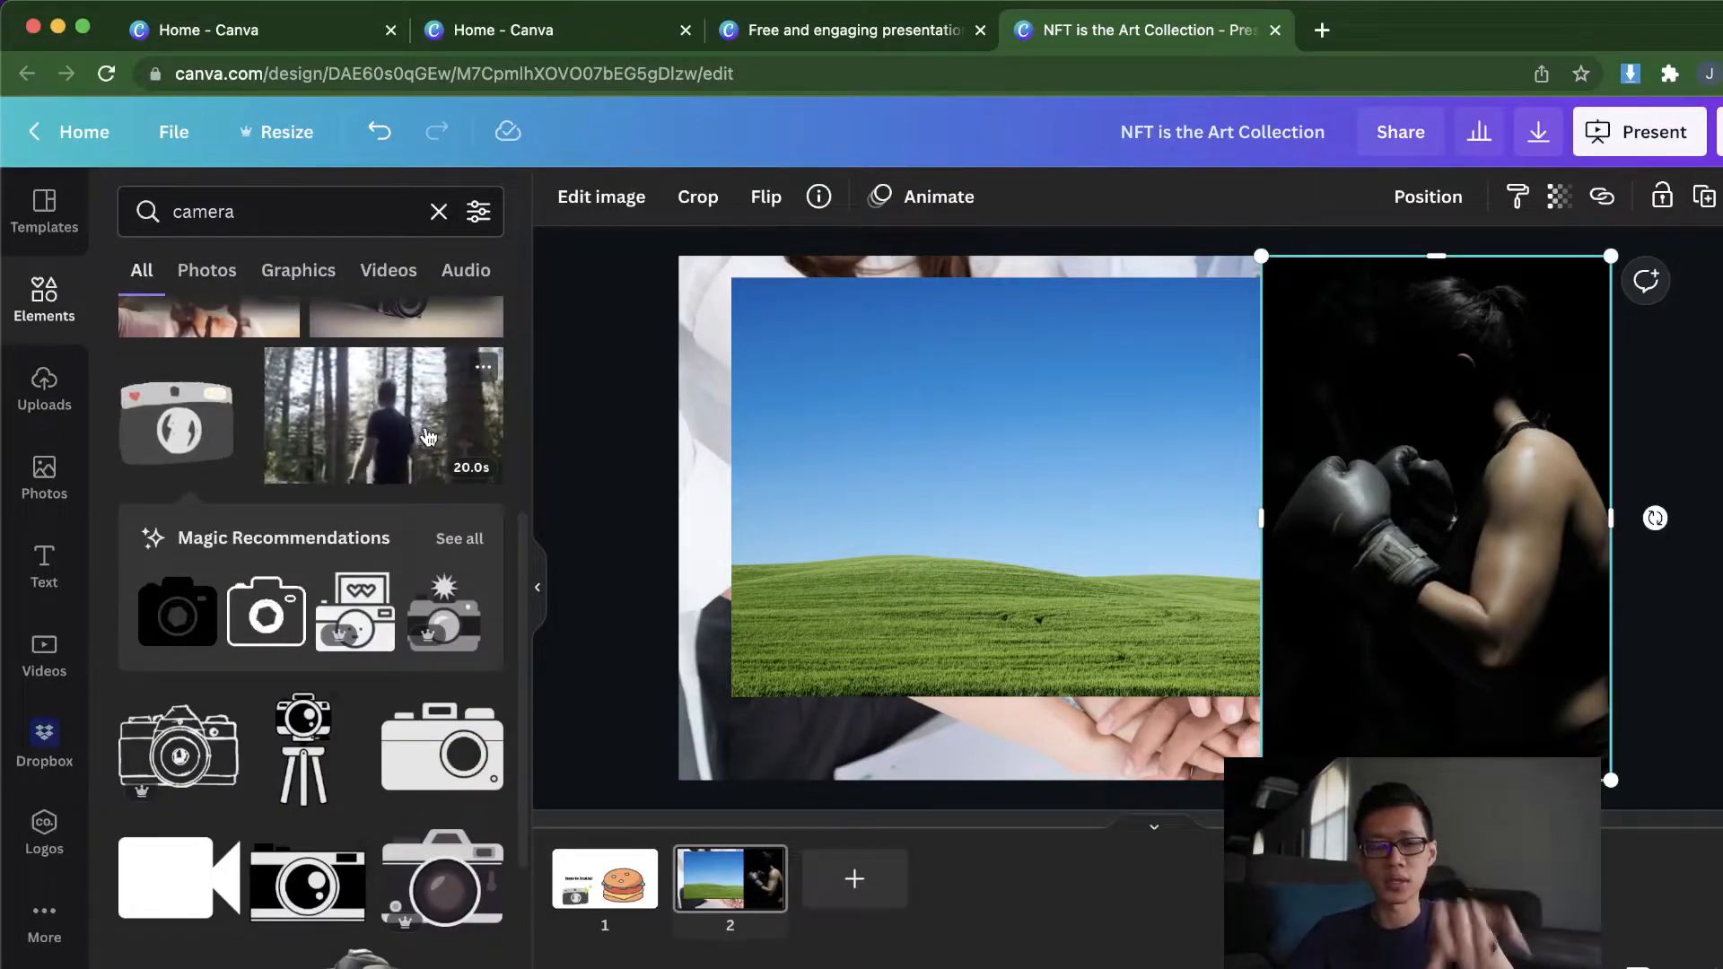
pyautogui.click(52, 473)
pyautogui.scroll(-3, 331, 500)
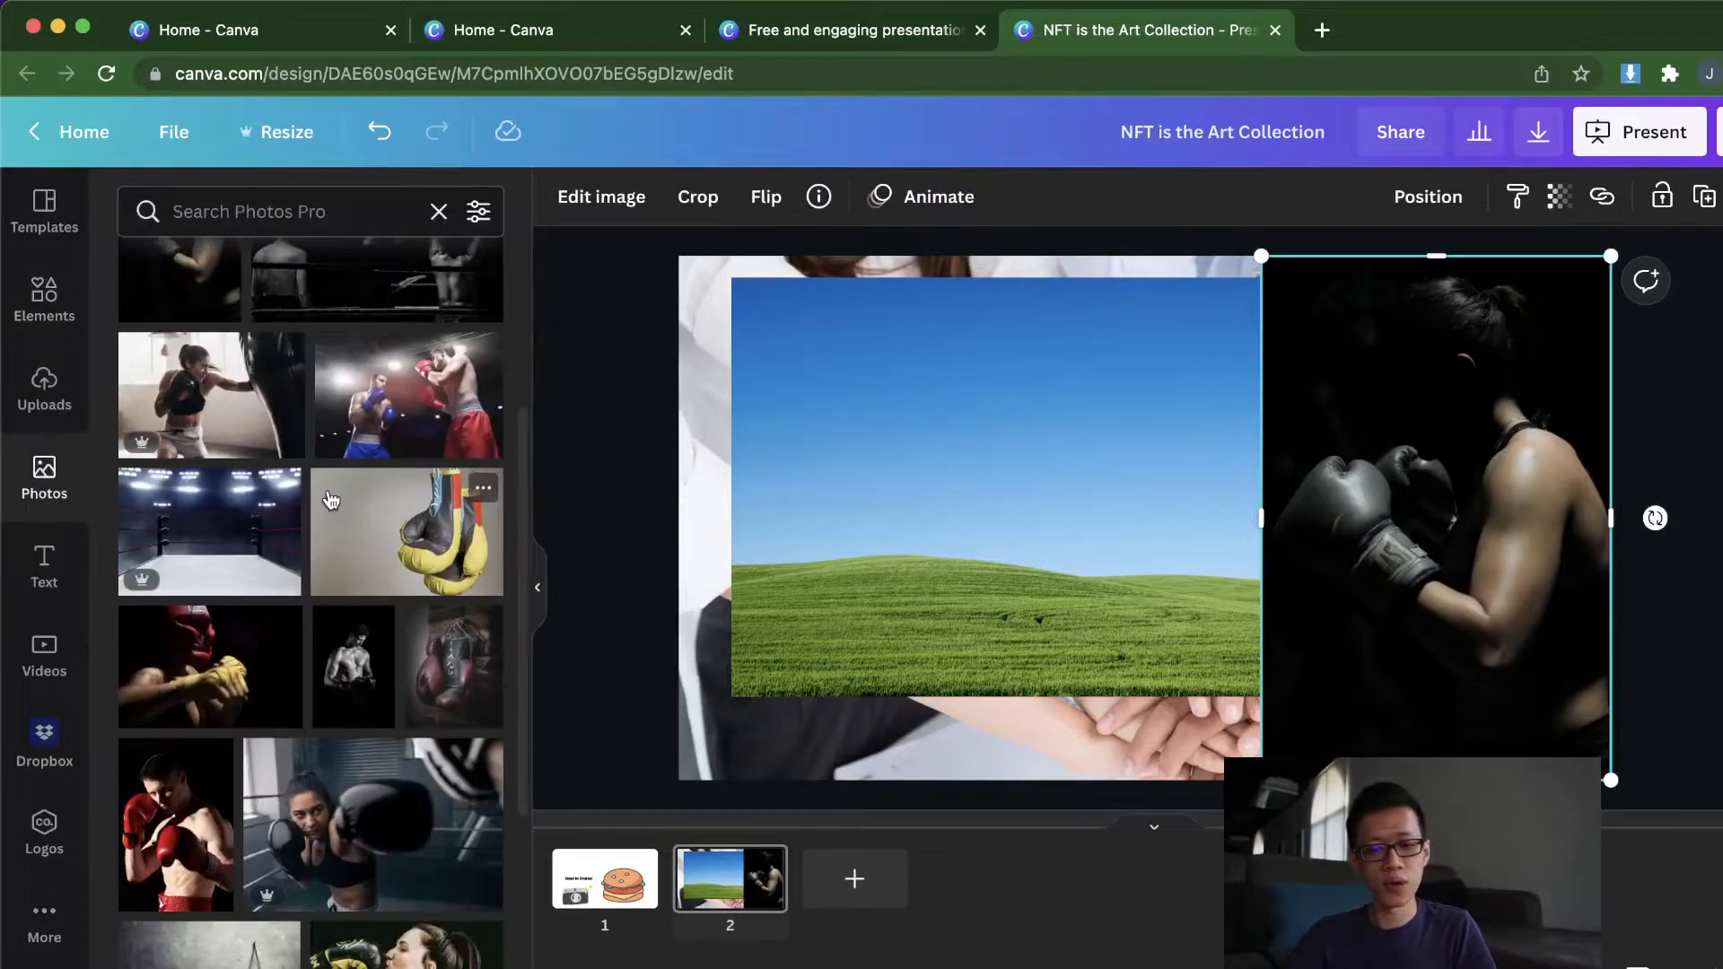
pyautogui.scroll(-5, 334, 496)
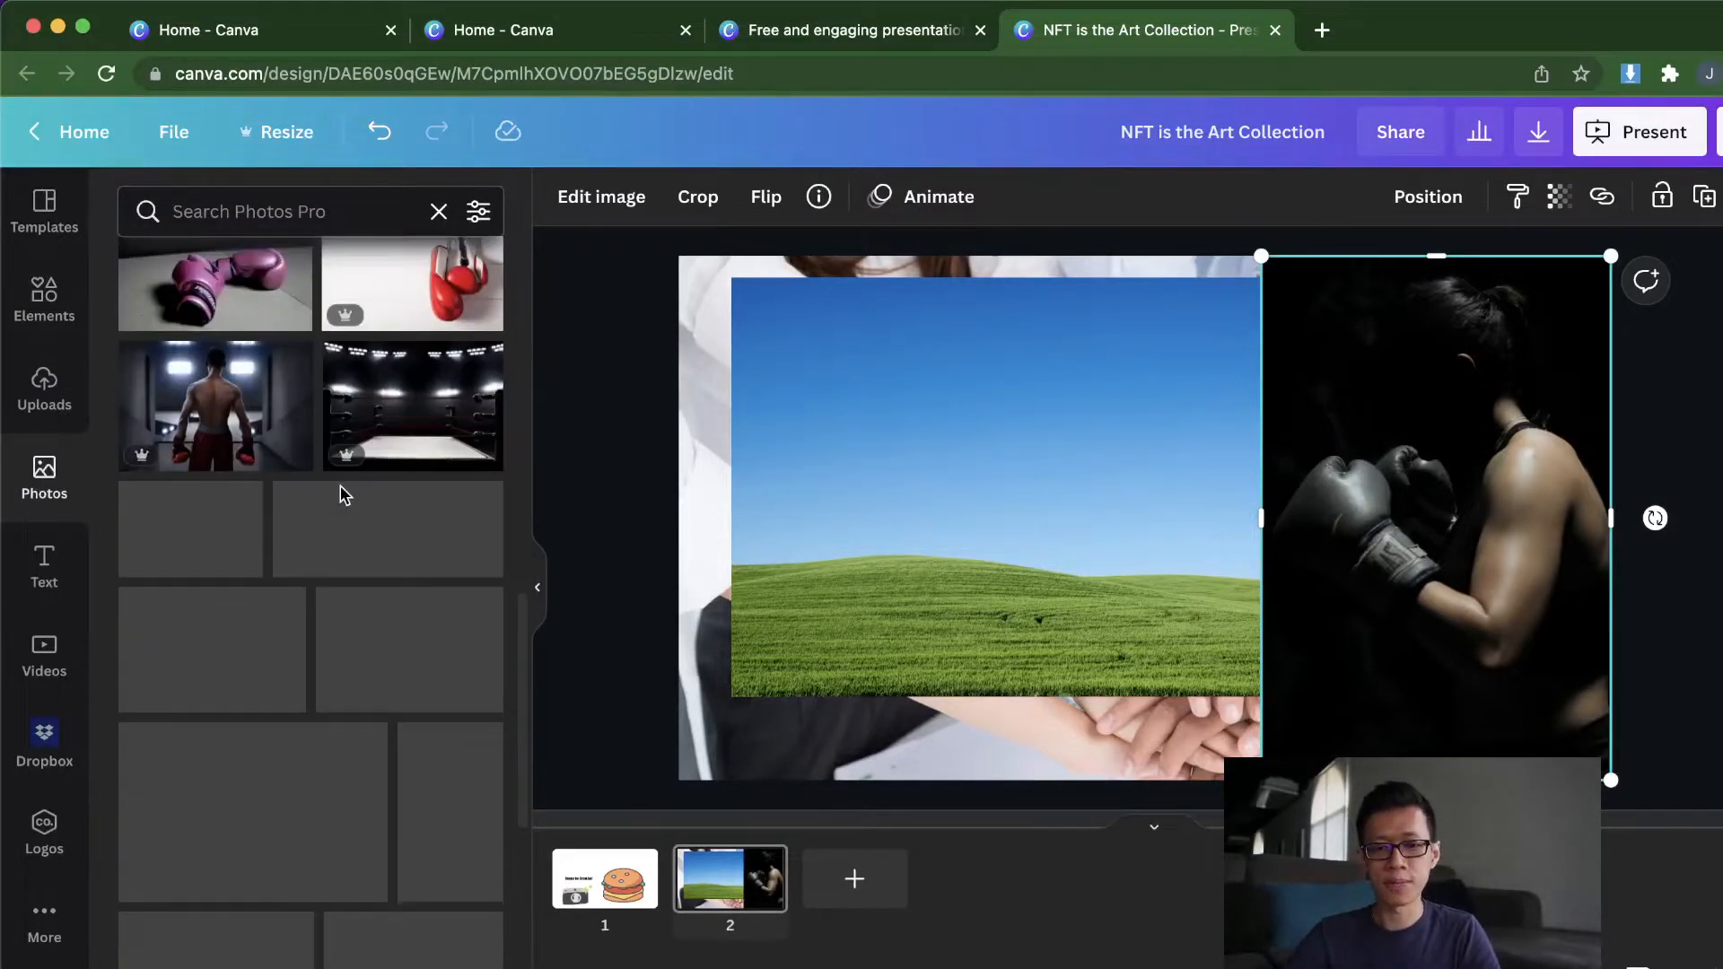
pyautogui.scroll(-3, 345, 489)
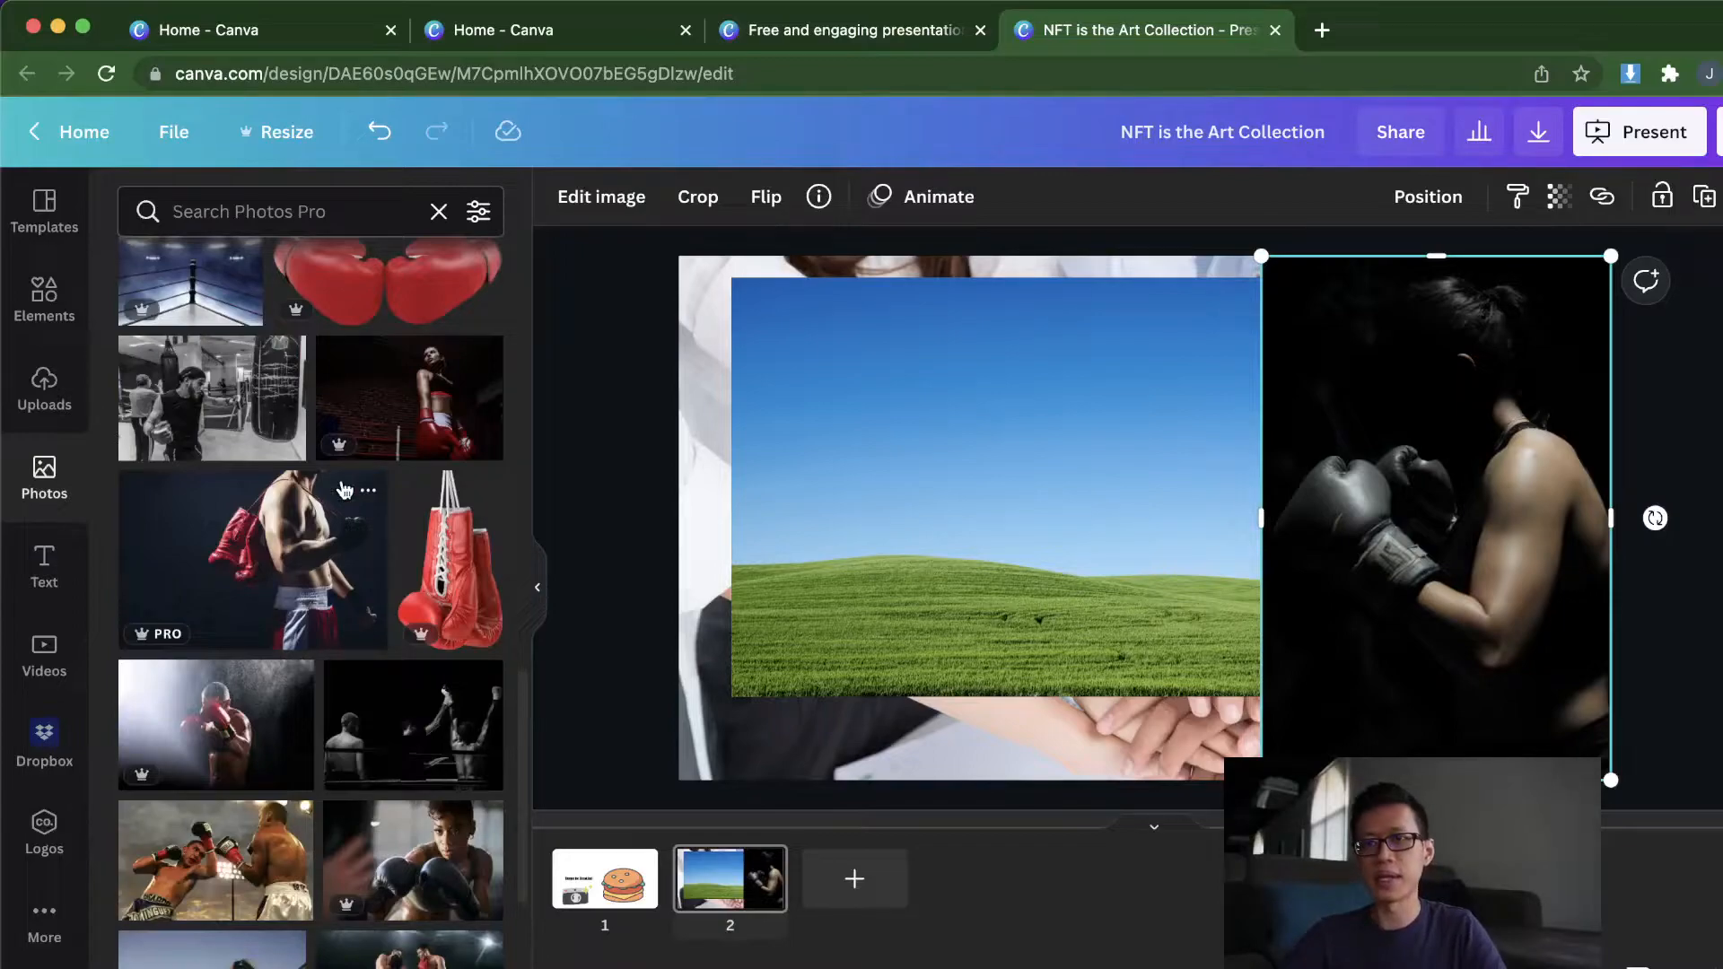
pyautogui.scroll(-4, 350, 489)
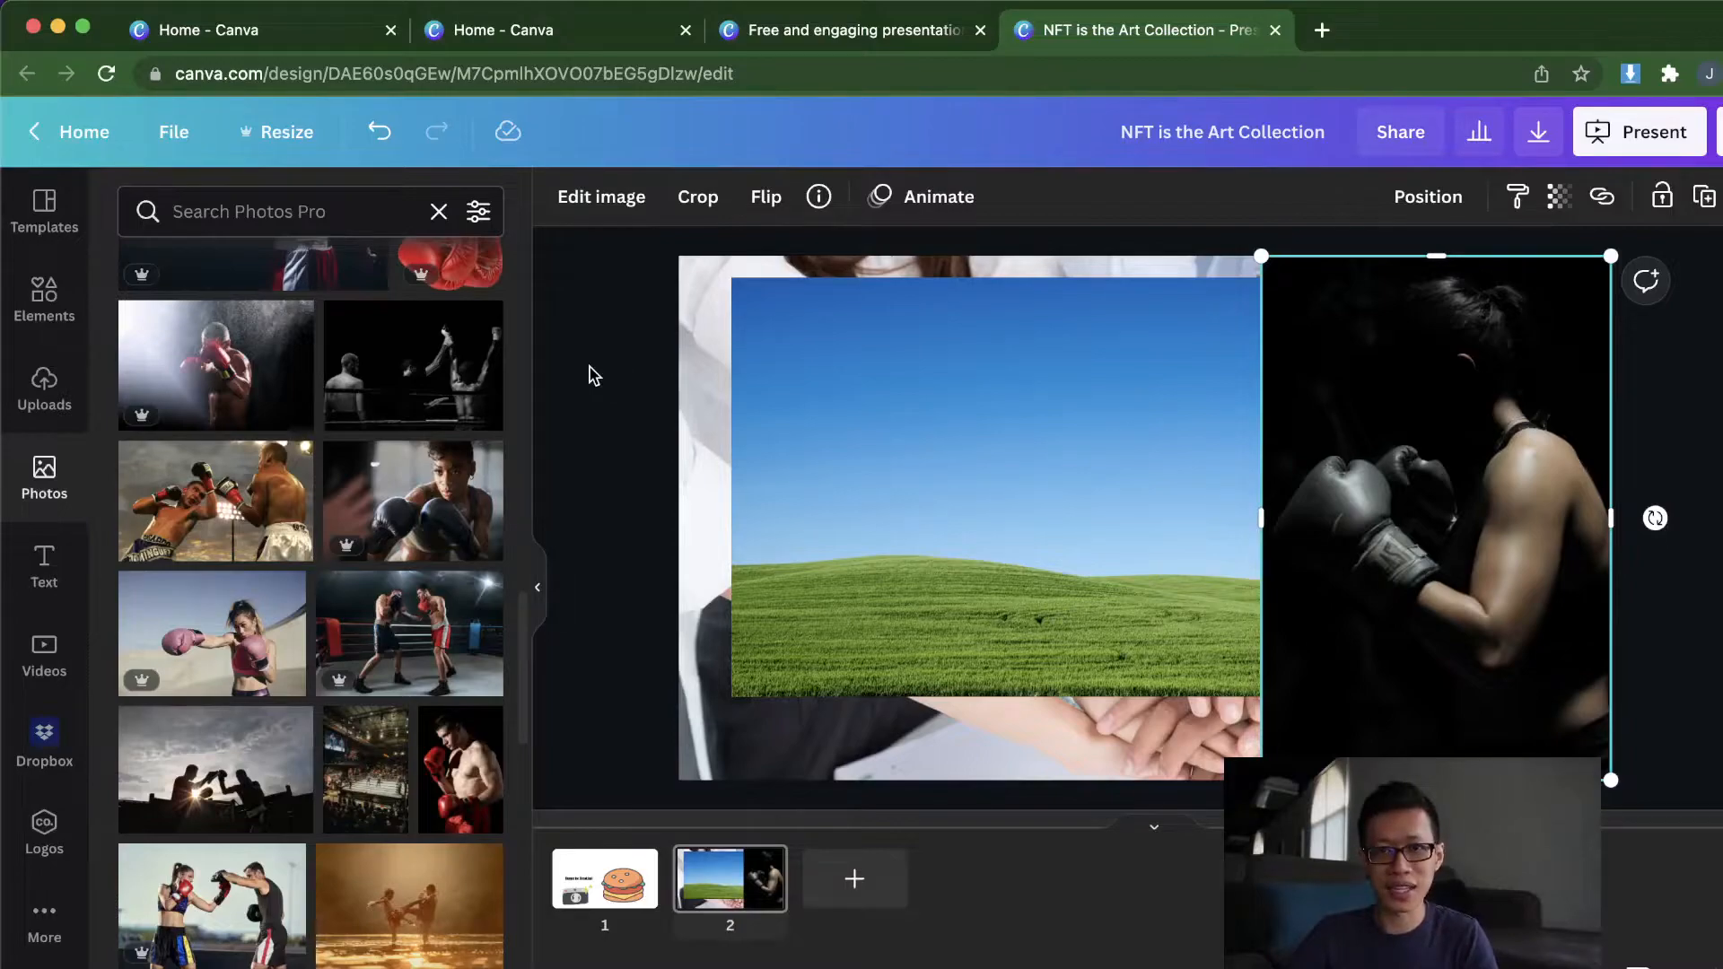
pyautogui.click(637, 444)
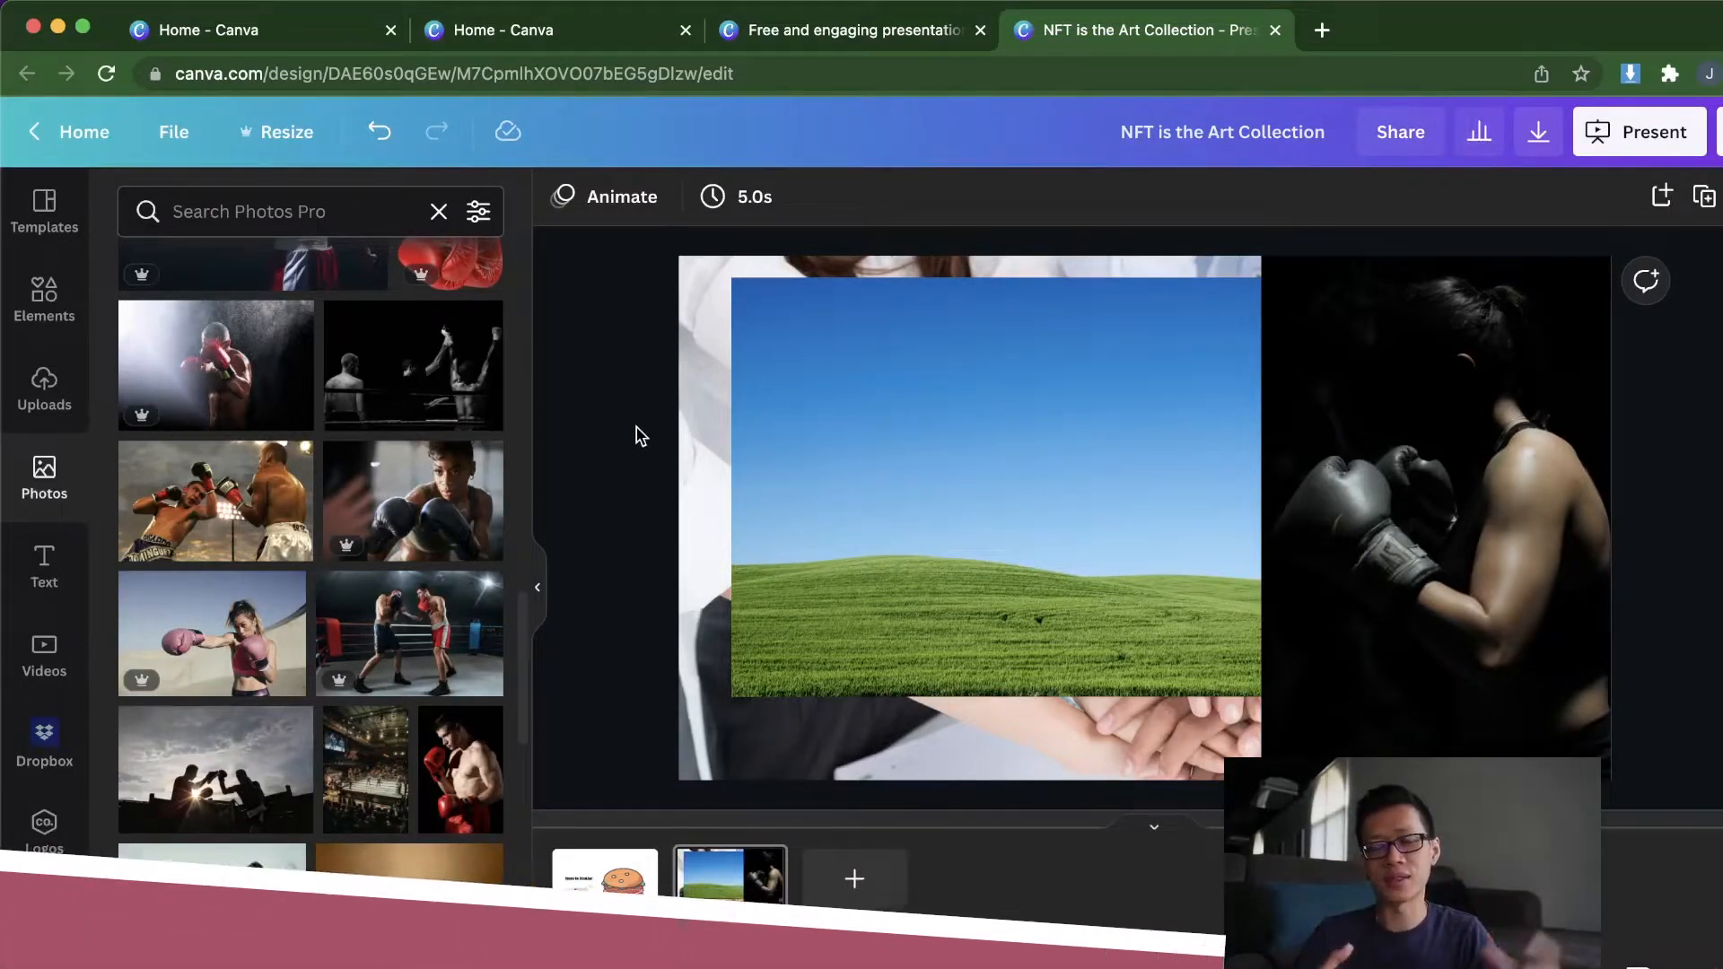
# Step: View the Brand Kits available for the text styles and close the selection without switching kits
pyautogui.click(23, 554)
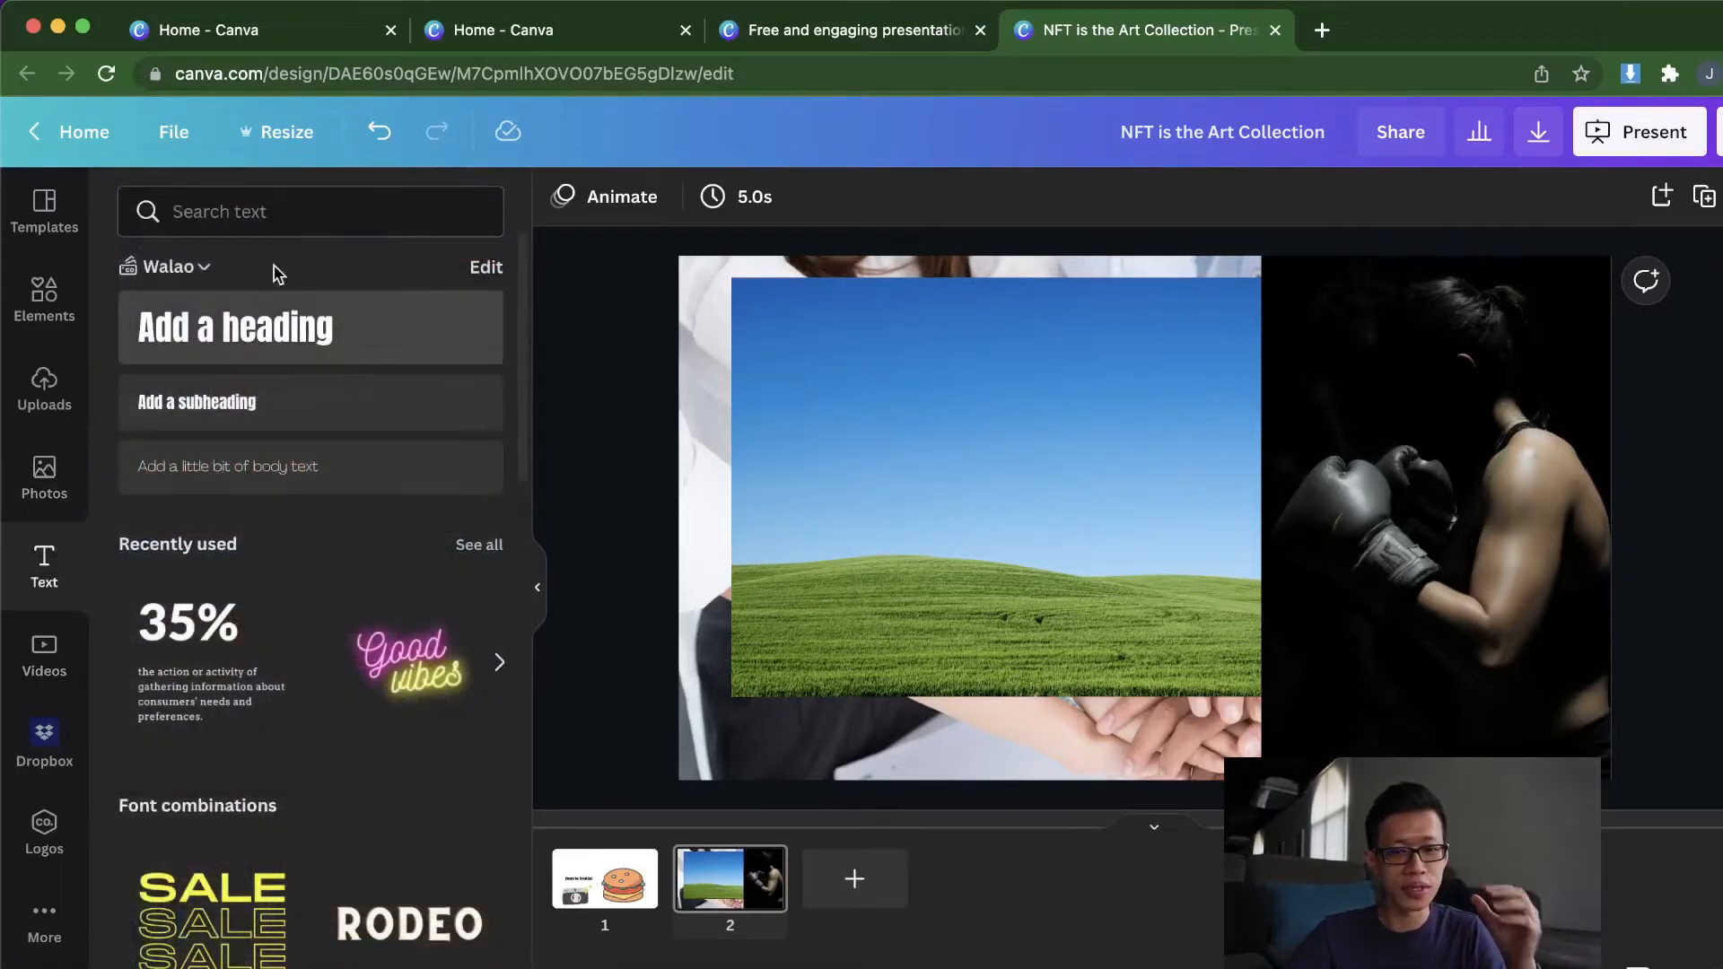
pyautogui.click(184, 267)
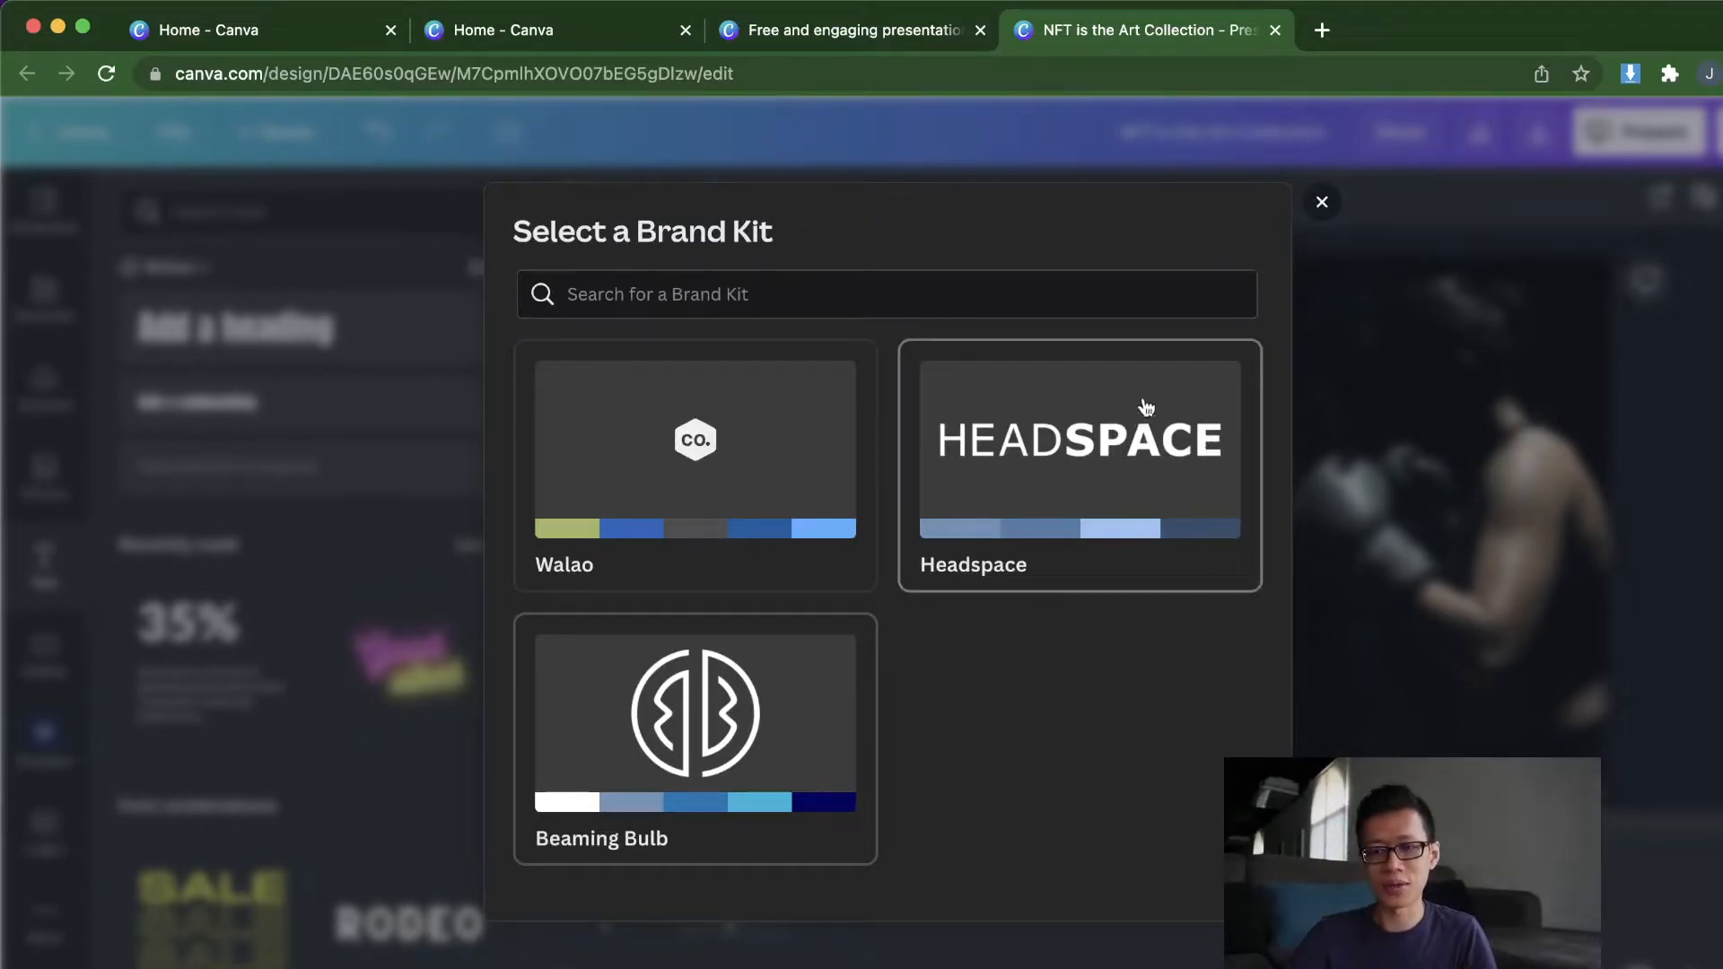
pyautogui.click(1336, 204)
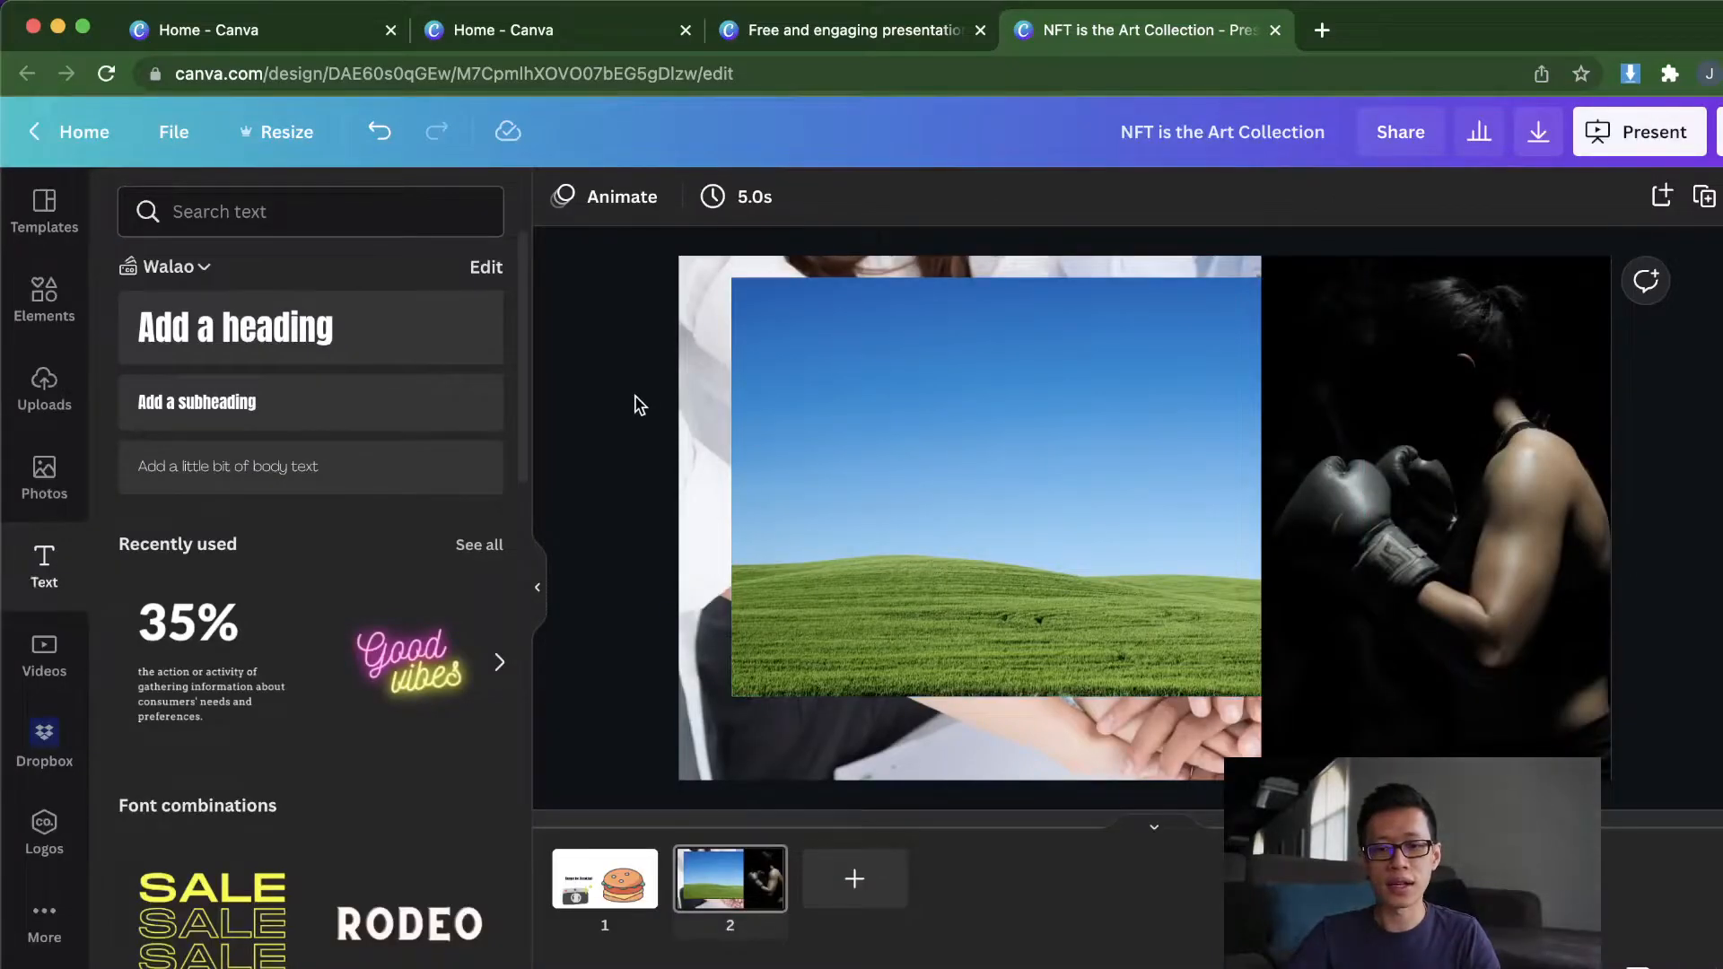
# Step: Expand the full list of publishing options and save the design to a new folder named "Sample"
pyautogui.click(1719, 134)
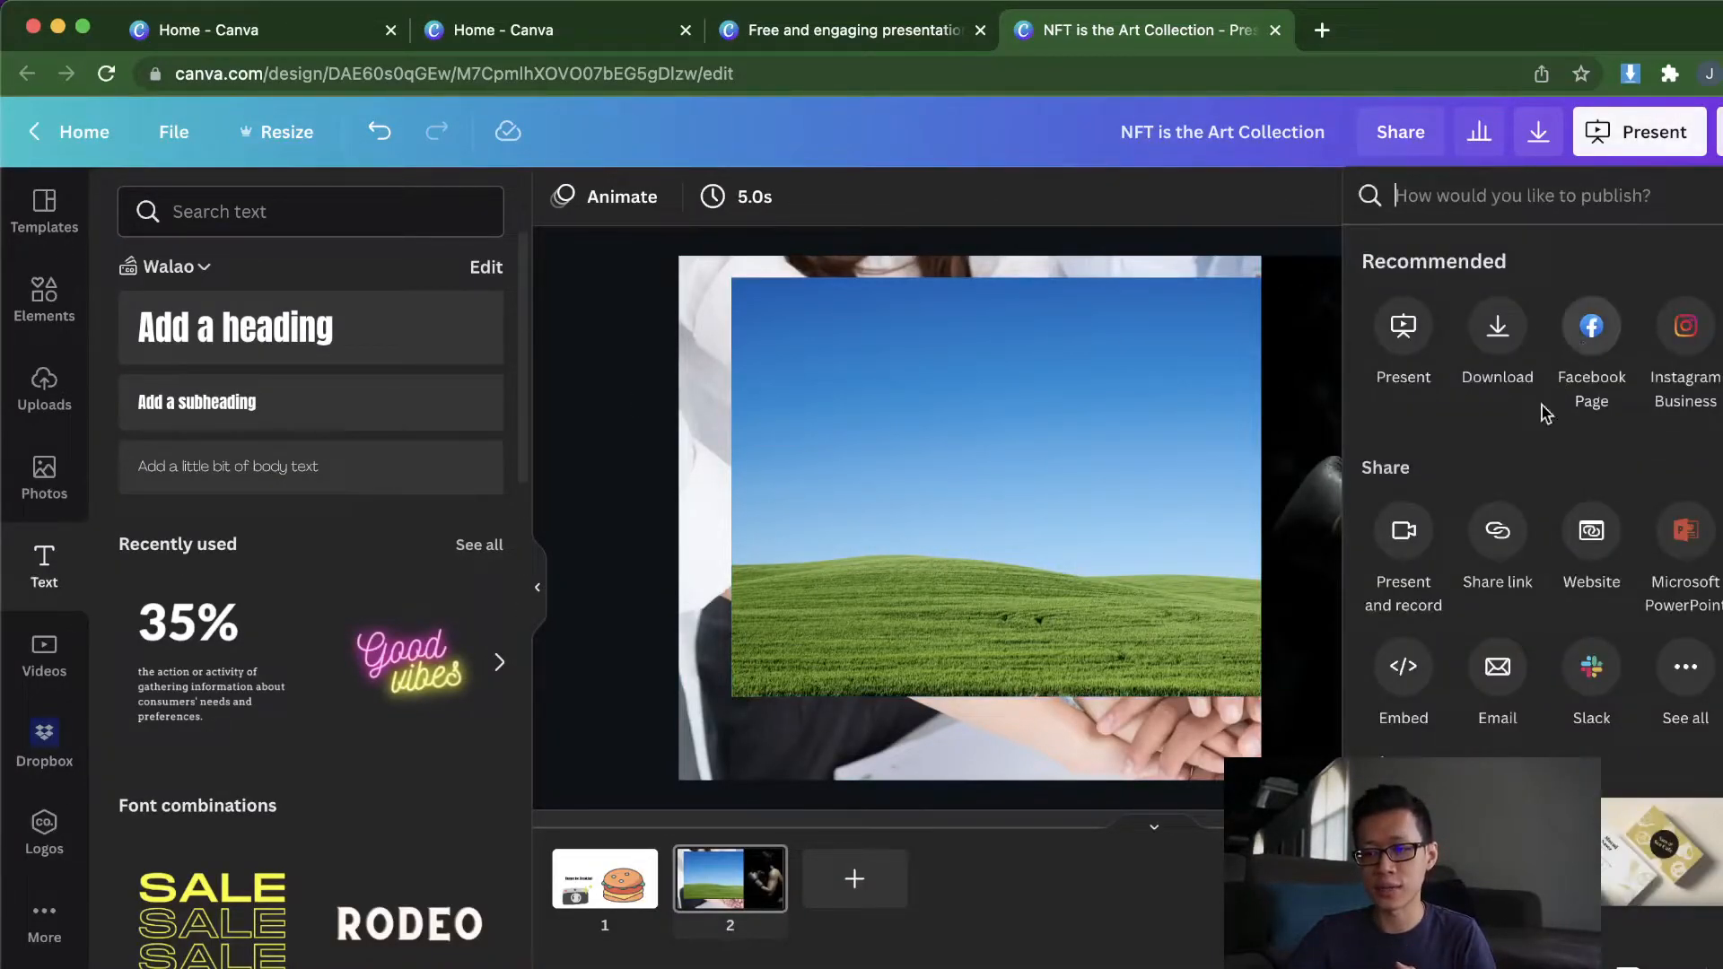
pyautogui.scroll(-1, 1547, 386)
pyautogui.scroll(1, 1548, 386)
pyautogui.click(1687, 686)
pyautogui.scroll(-3, 1687, 685)
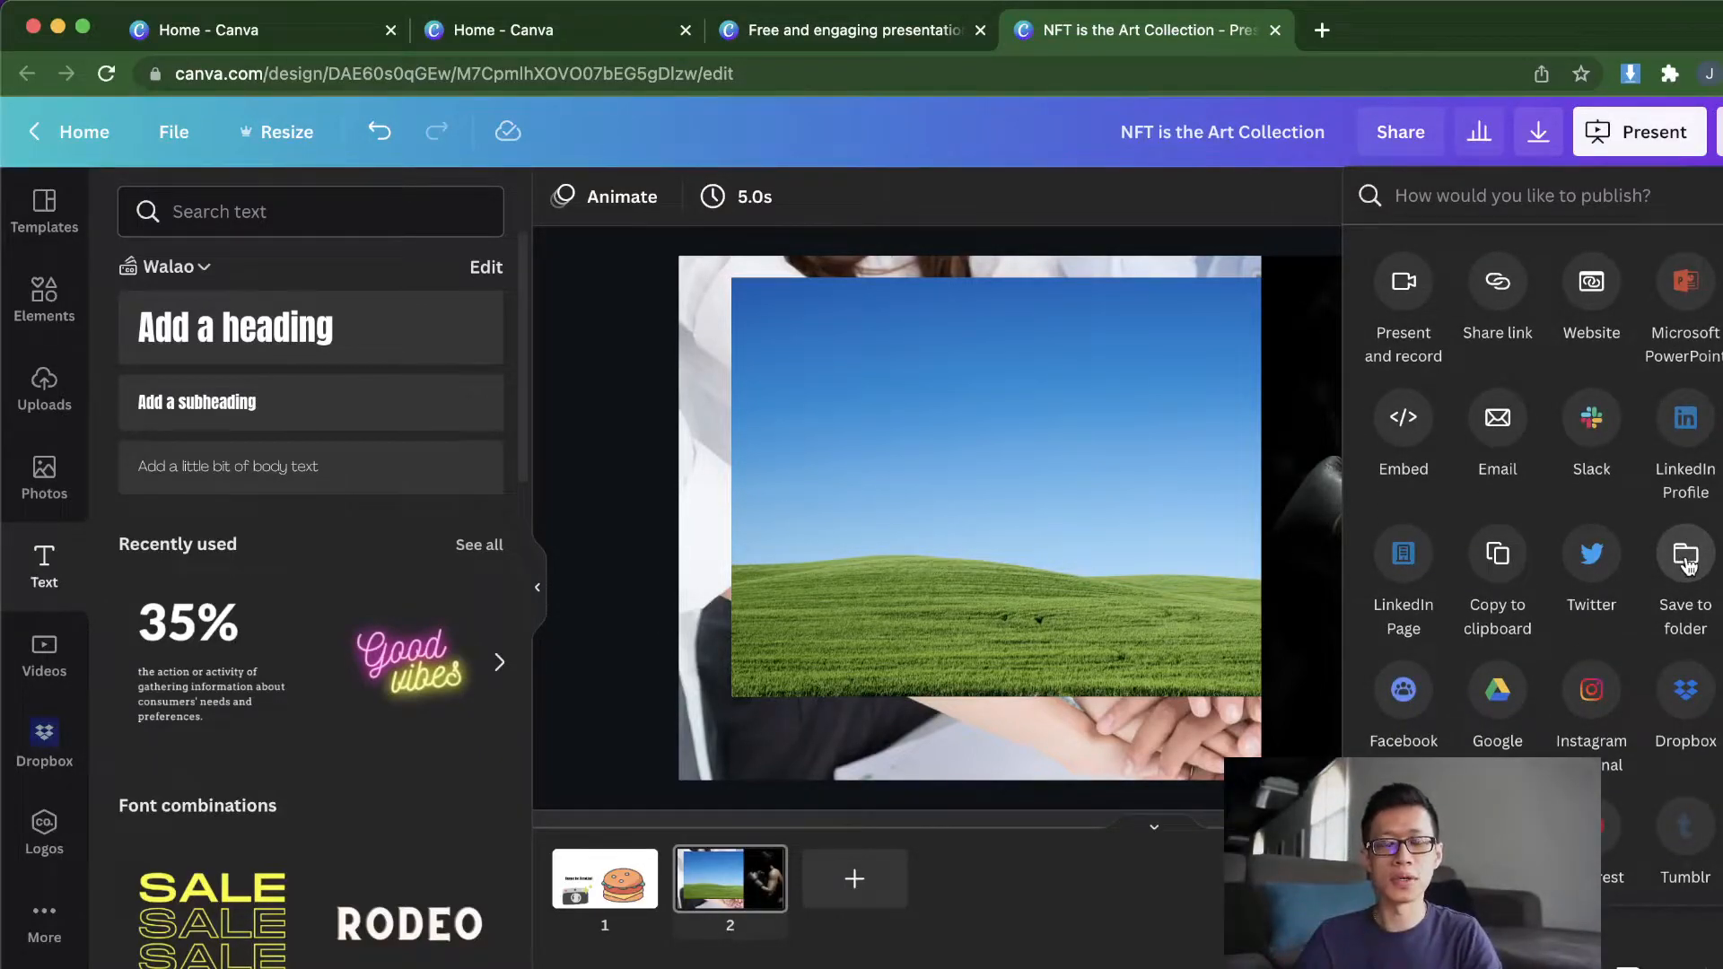
pyautogui.click(1687, 561)
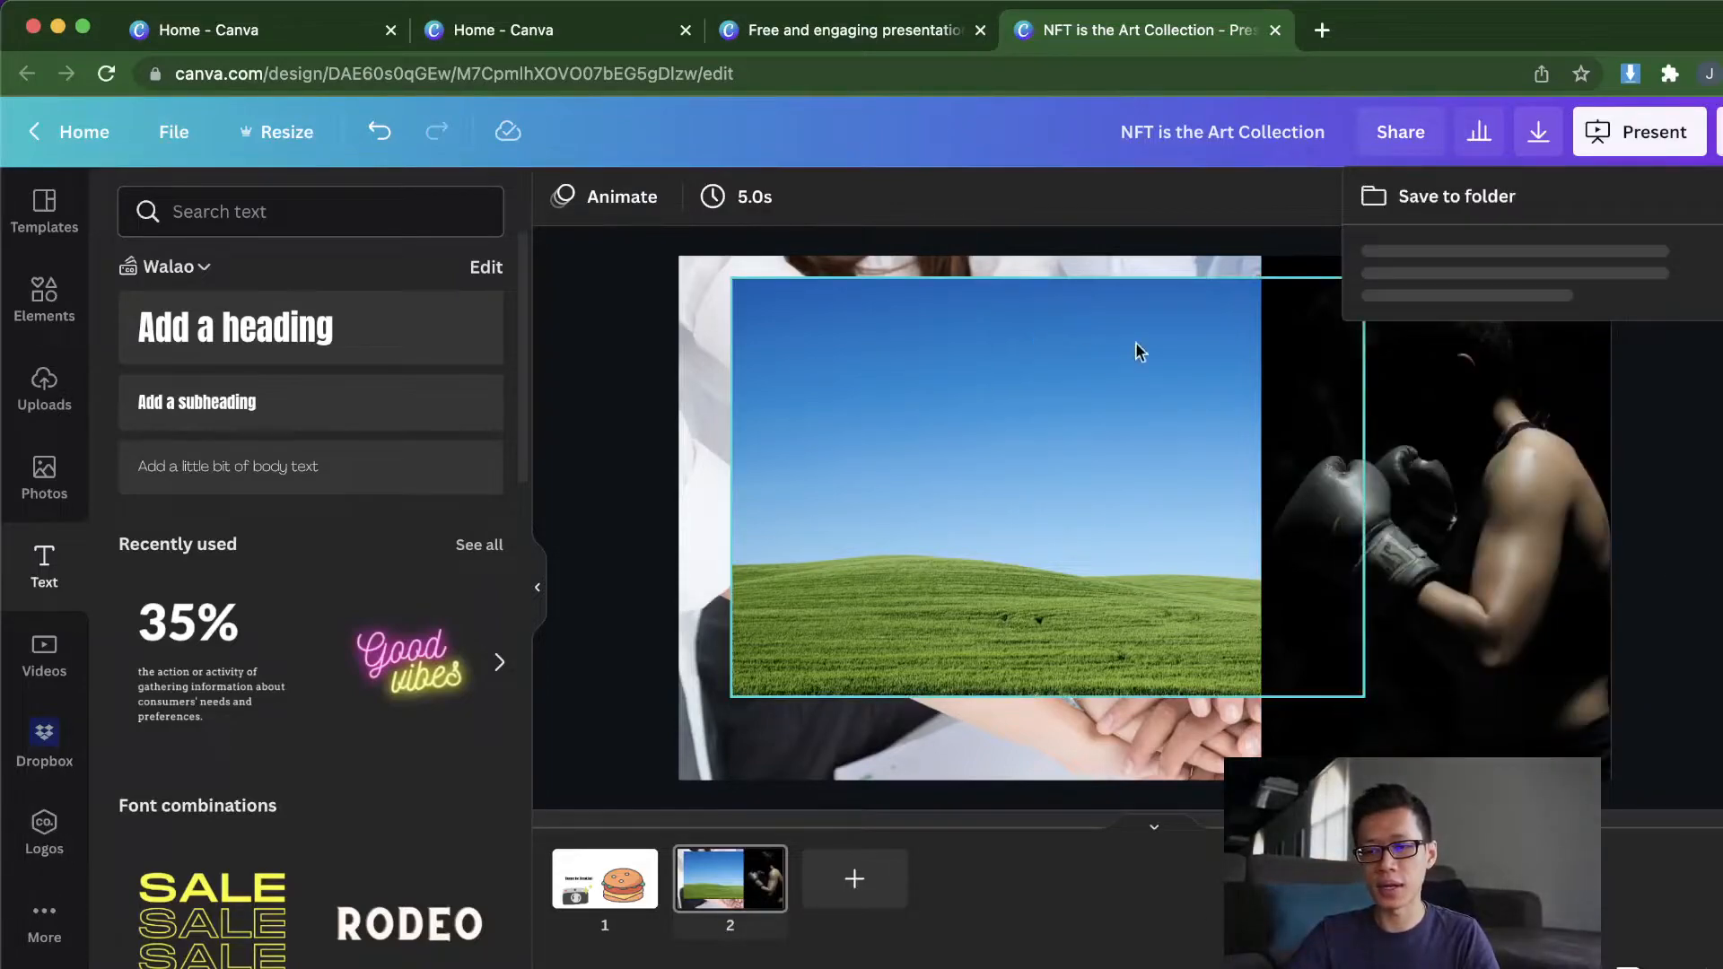
pyautogui.click(1438, 729)
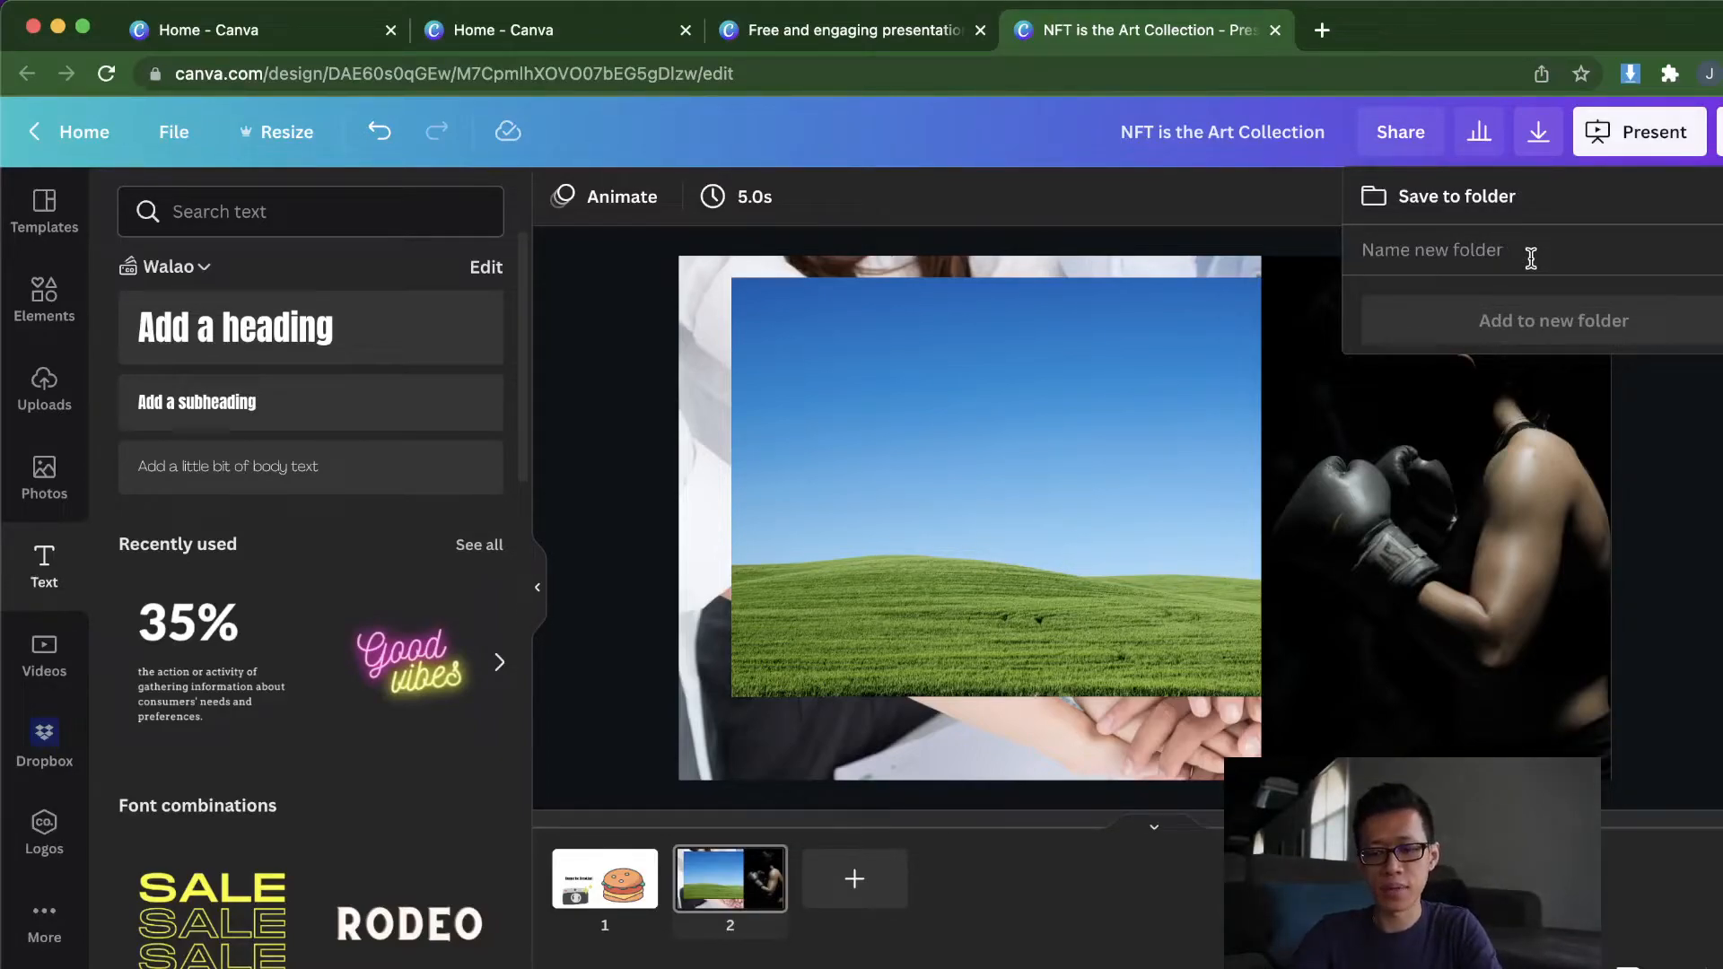
pyautogui.write('Sample')
pyautogui.click(1585, 321)
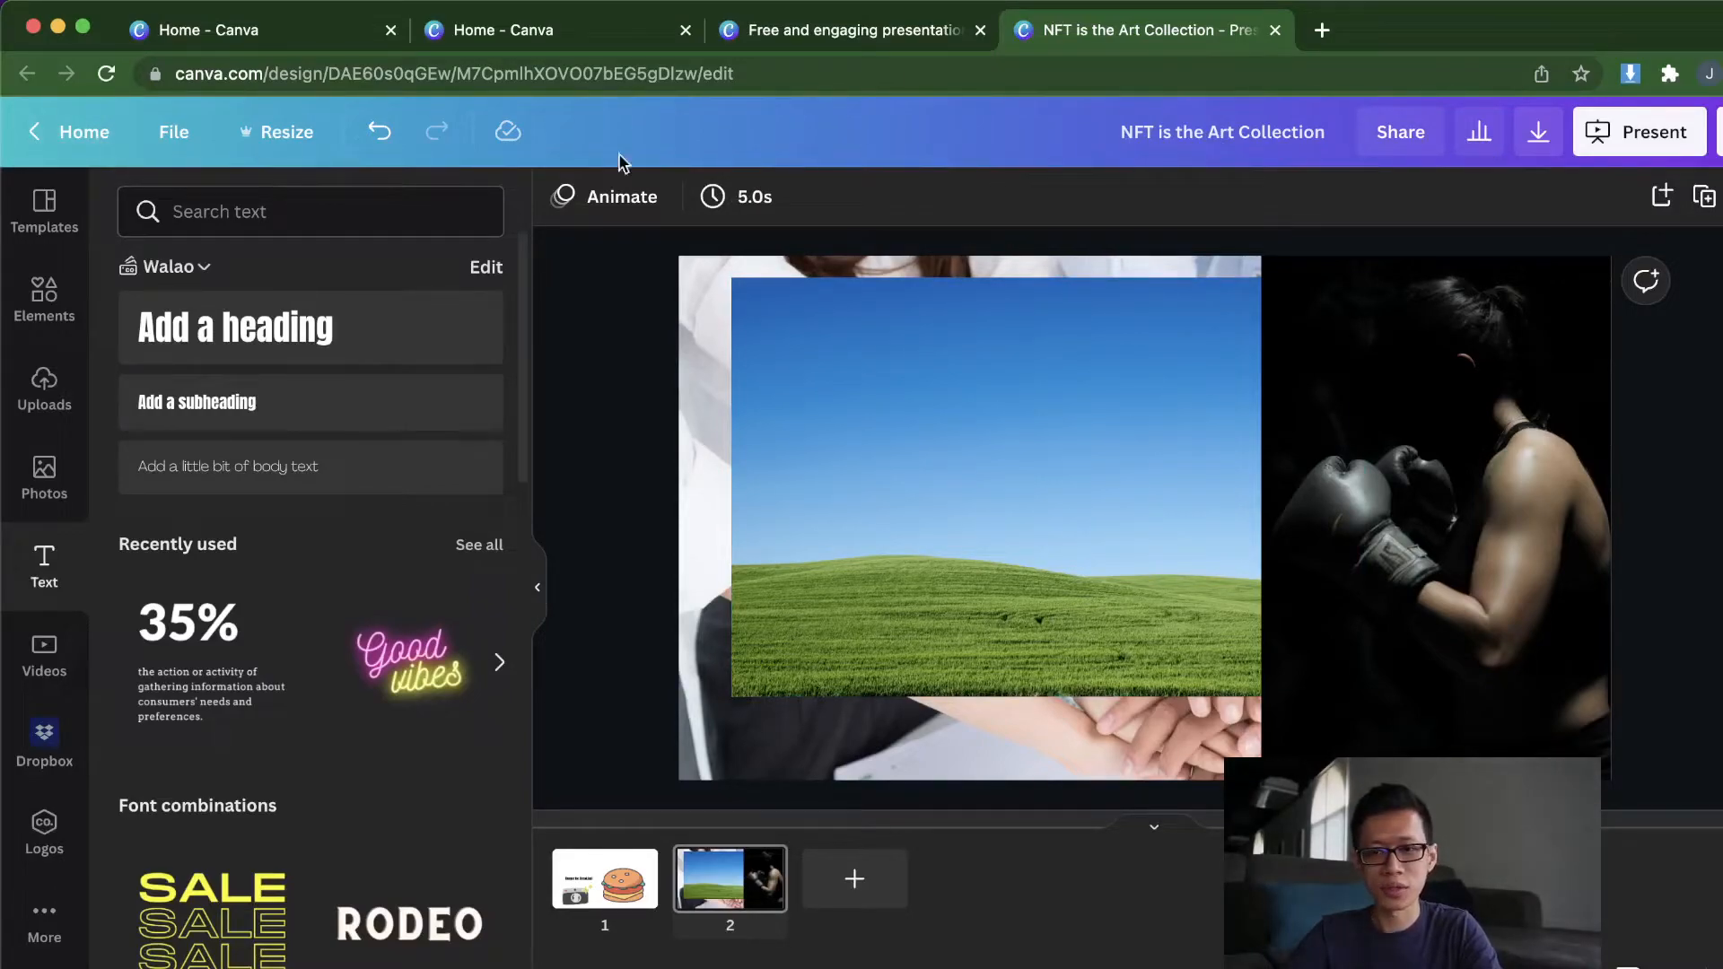
# Step: Leave the presentation and open the Sample folder from the folders in your projects
pyautogui.click(69, 133)
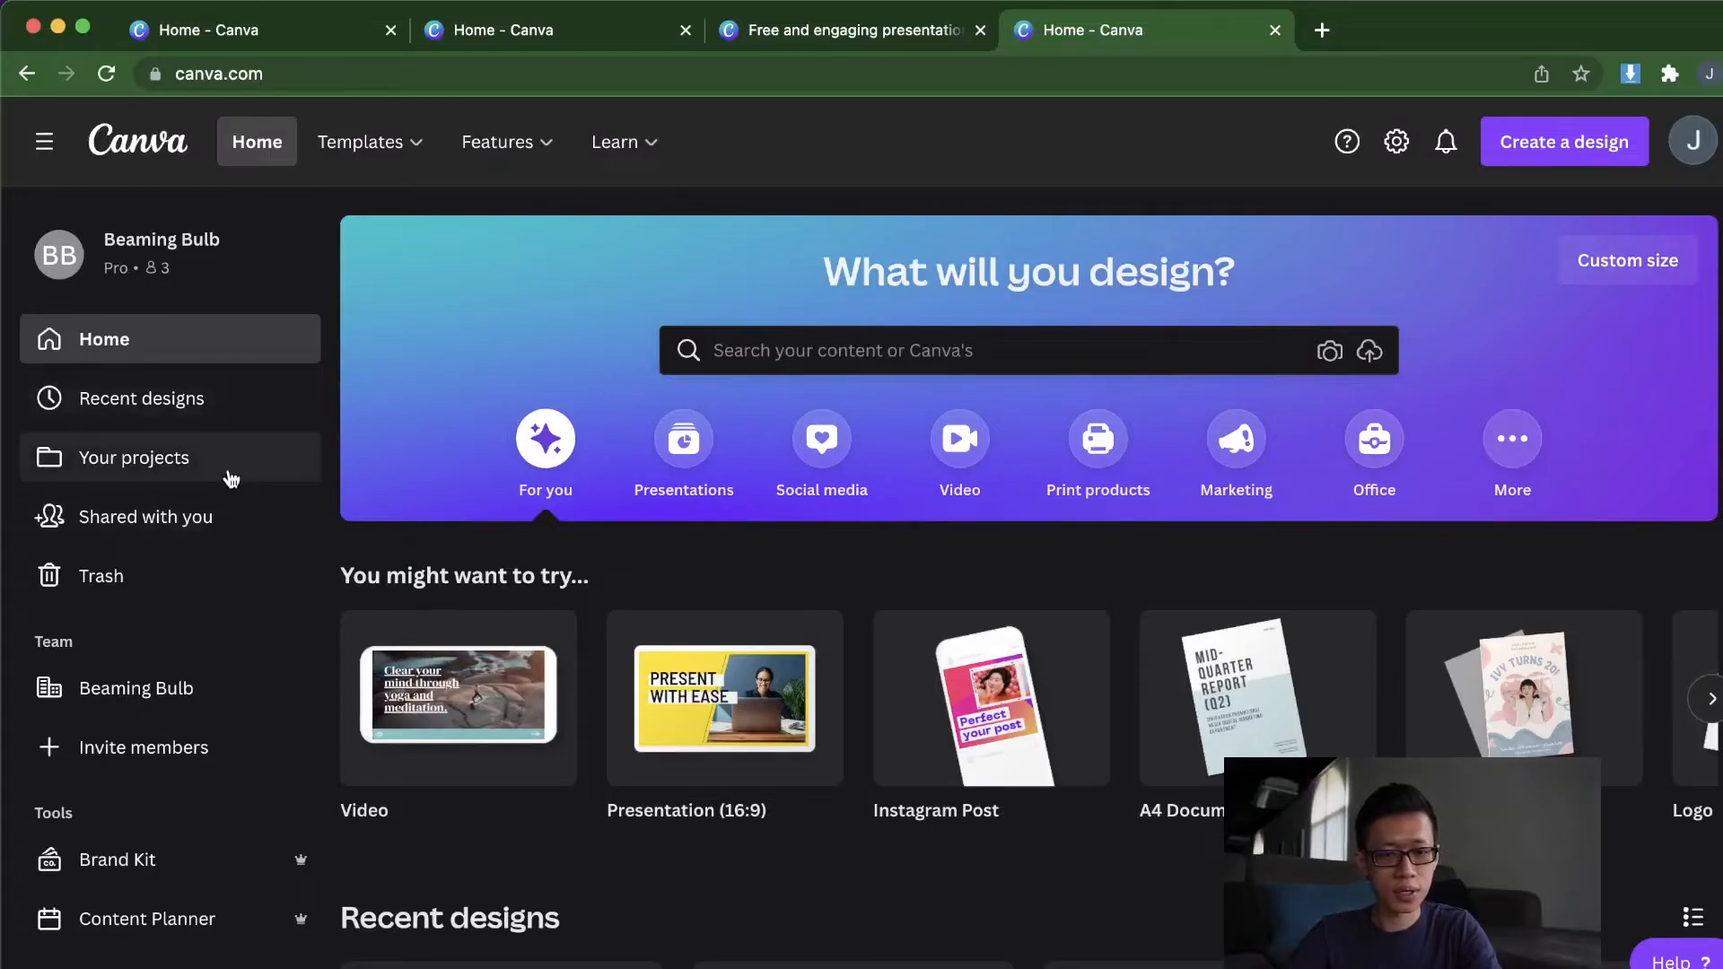
pyautogui.click(231, 476)
pyautogui.scroll(-1, 646, 615)
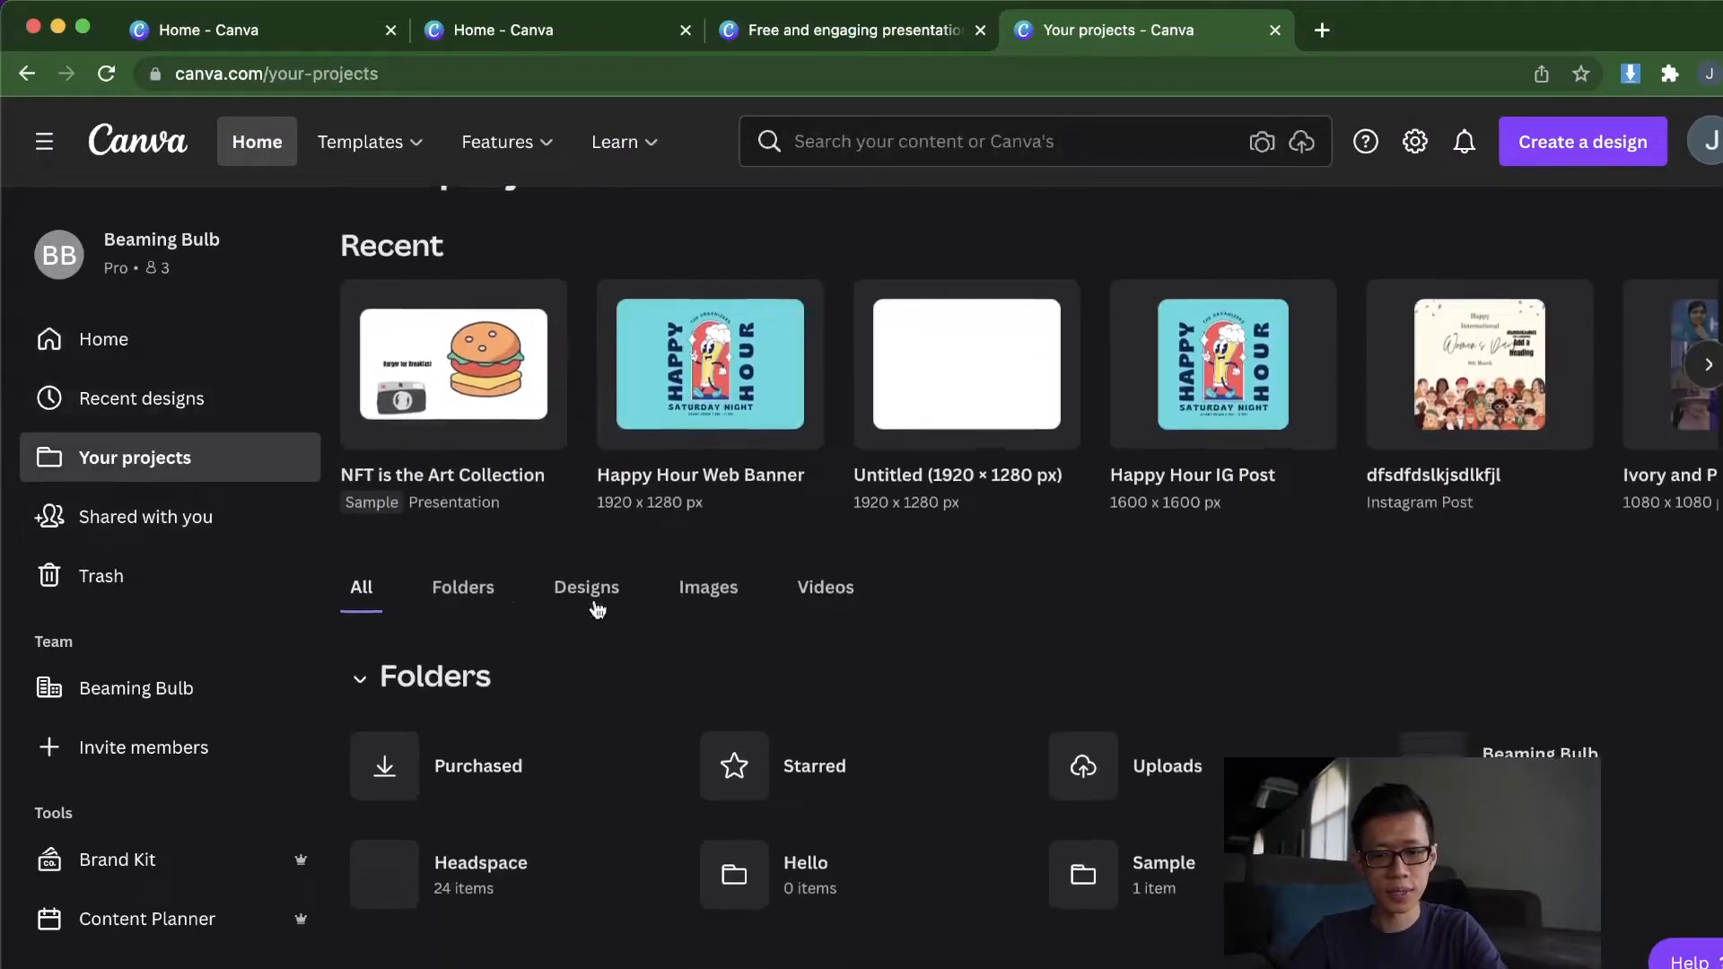
pyautogui.click(469, 588)
pyautogui.scroll(-2, 503, 584)
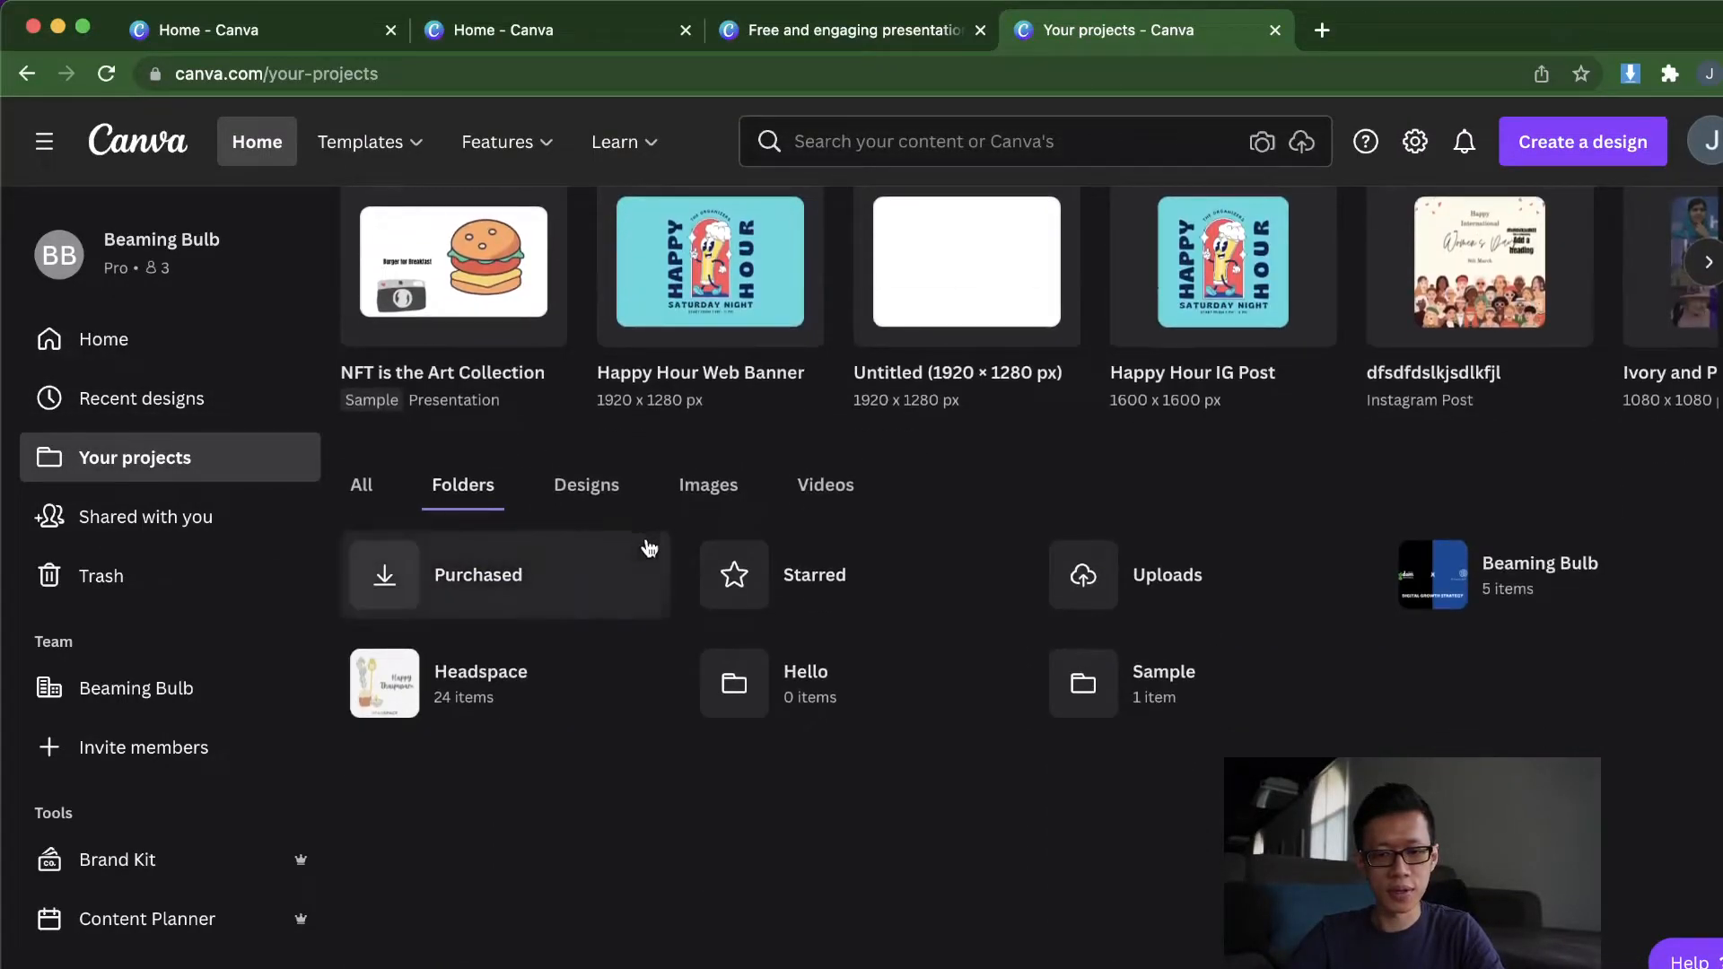
pyautogui.click(1141, 693)
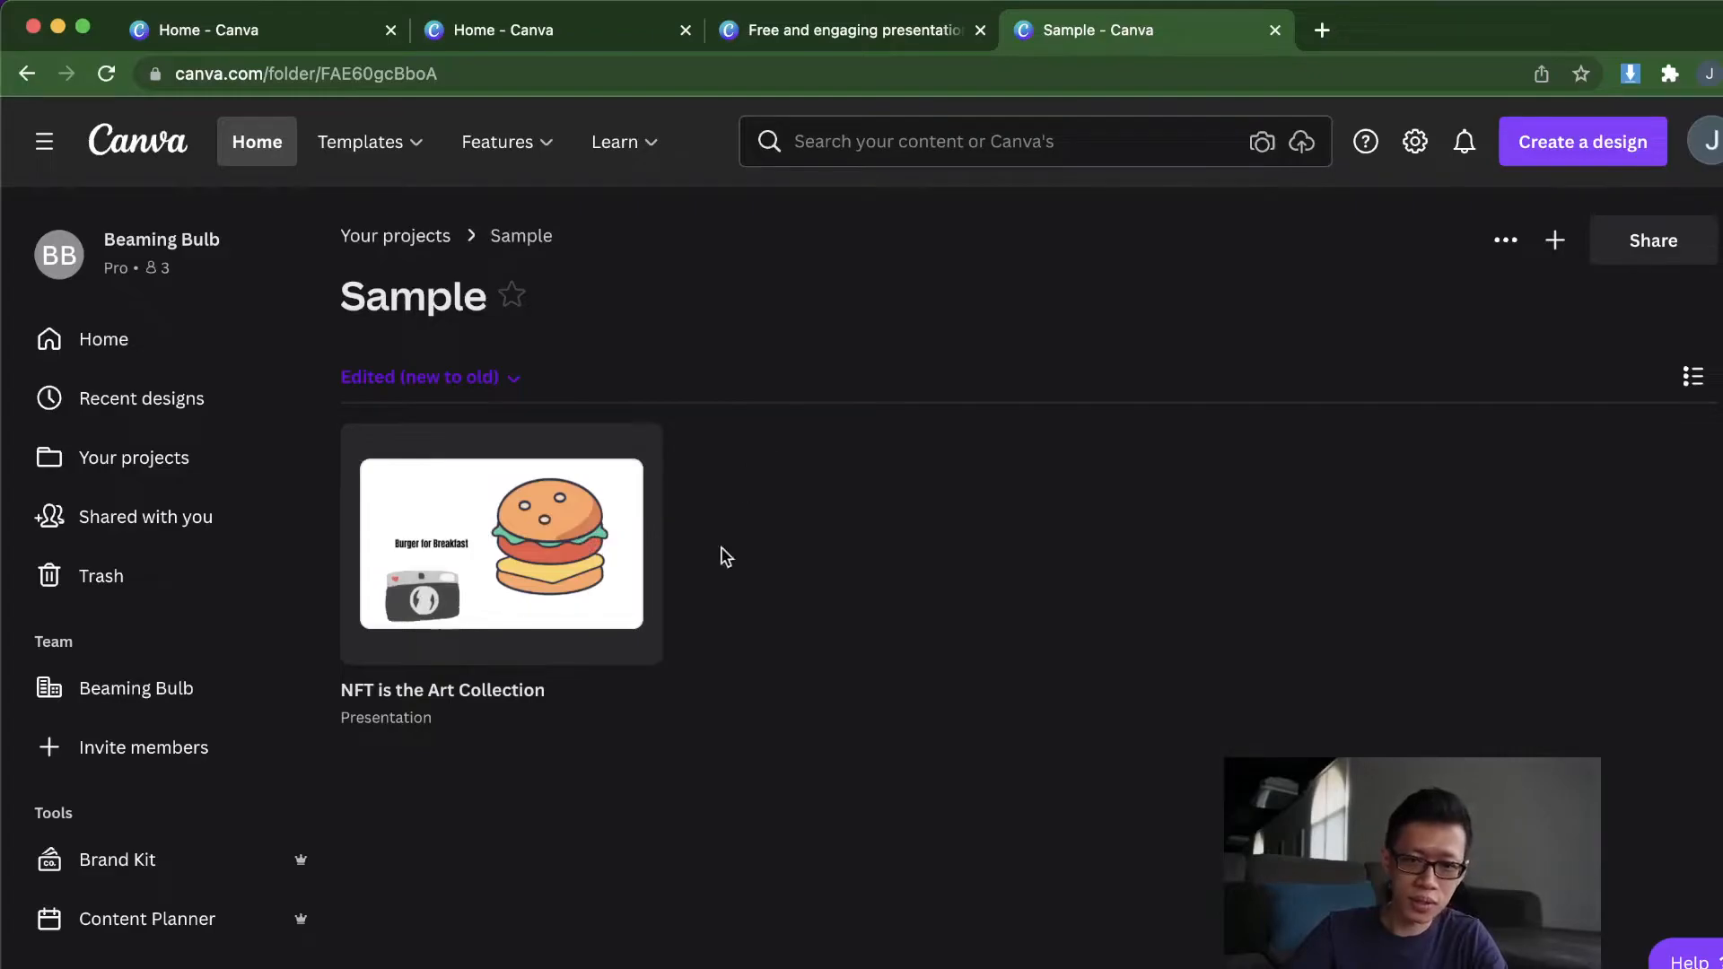
# Step: Look at the Sample folder's team sharing options without changing them, and open its options for adding items
pyautogui.click(1623, 246)
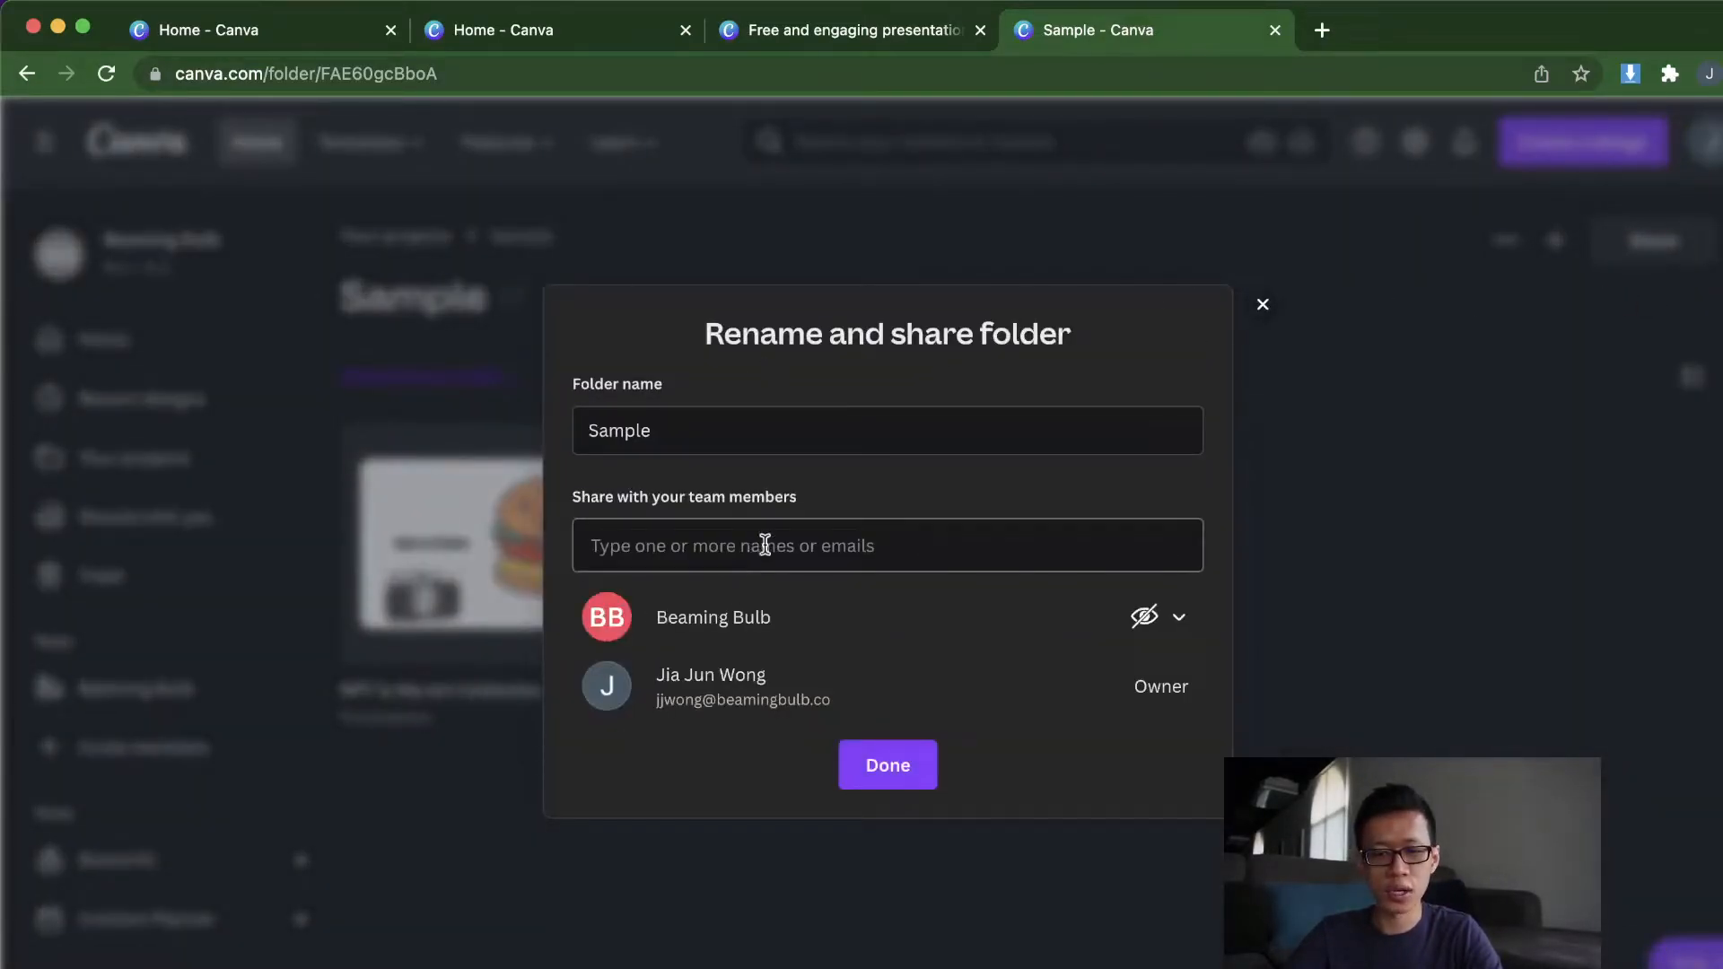
pyautogui.click(780, 563)
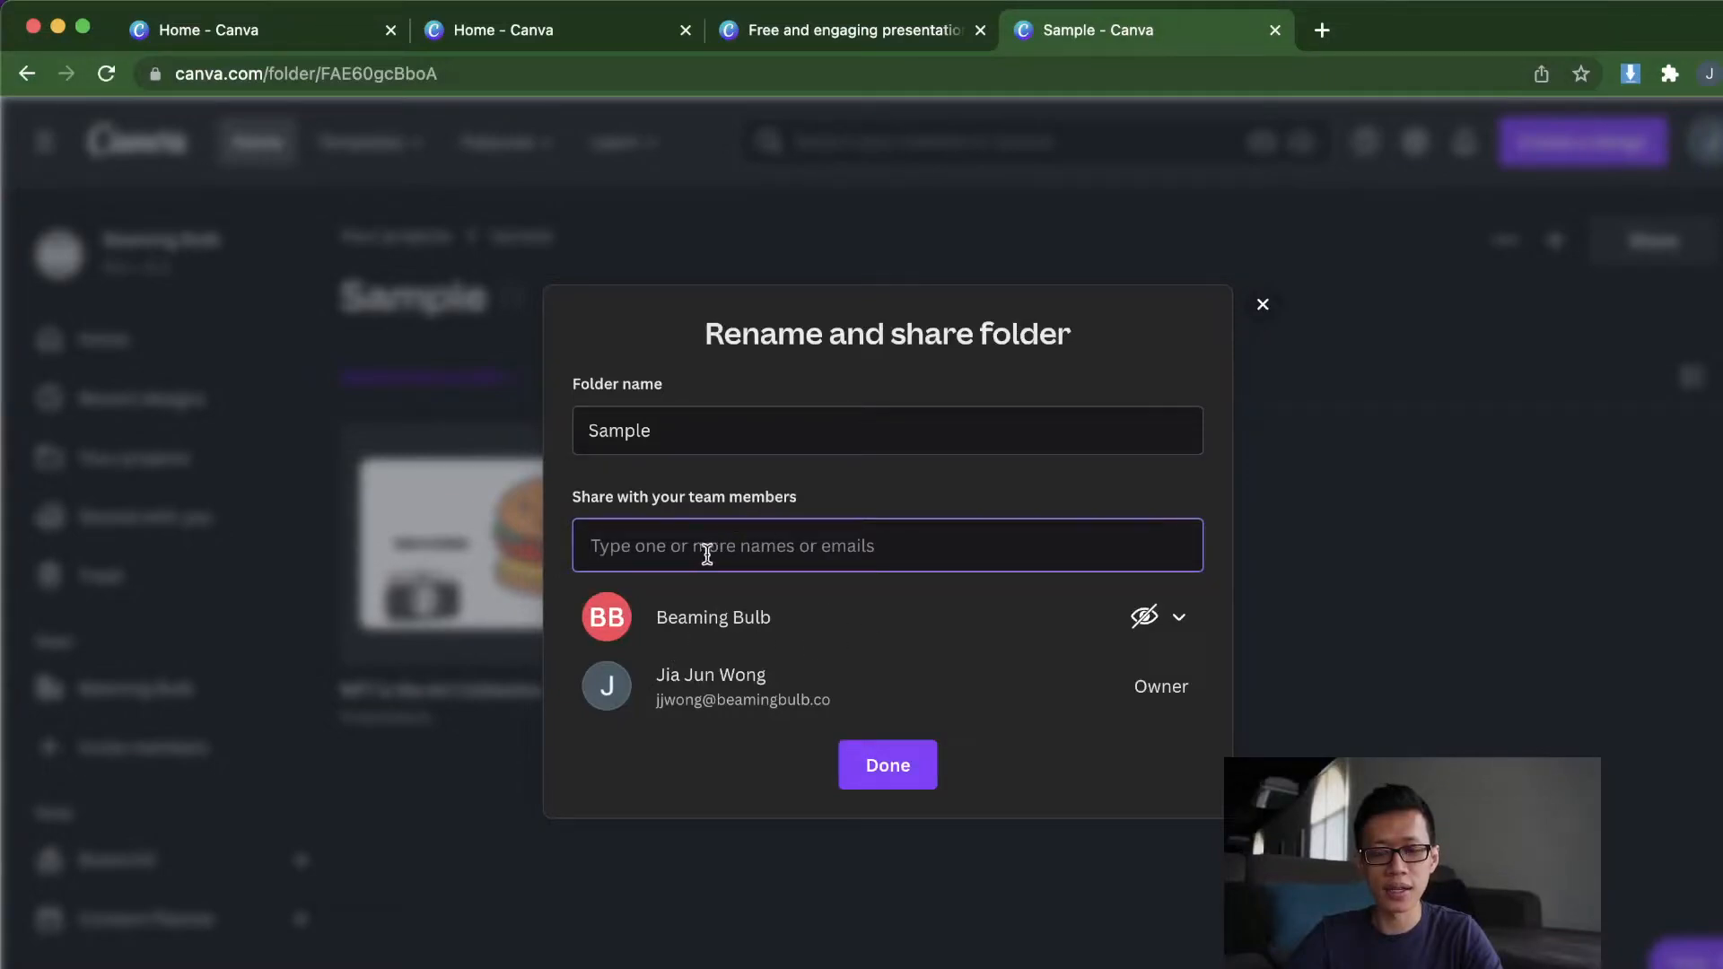
pyautogui.click(1266, 307)
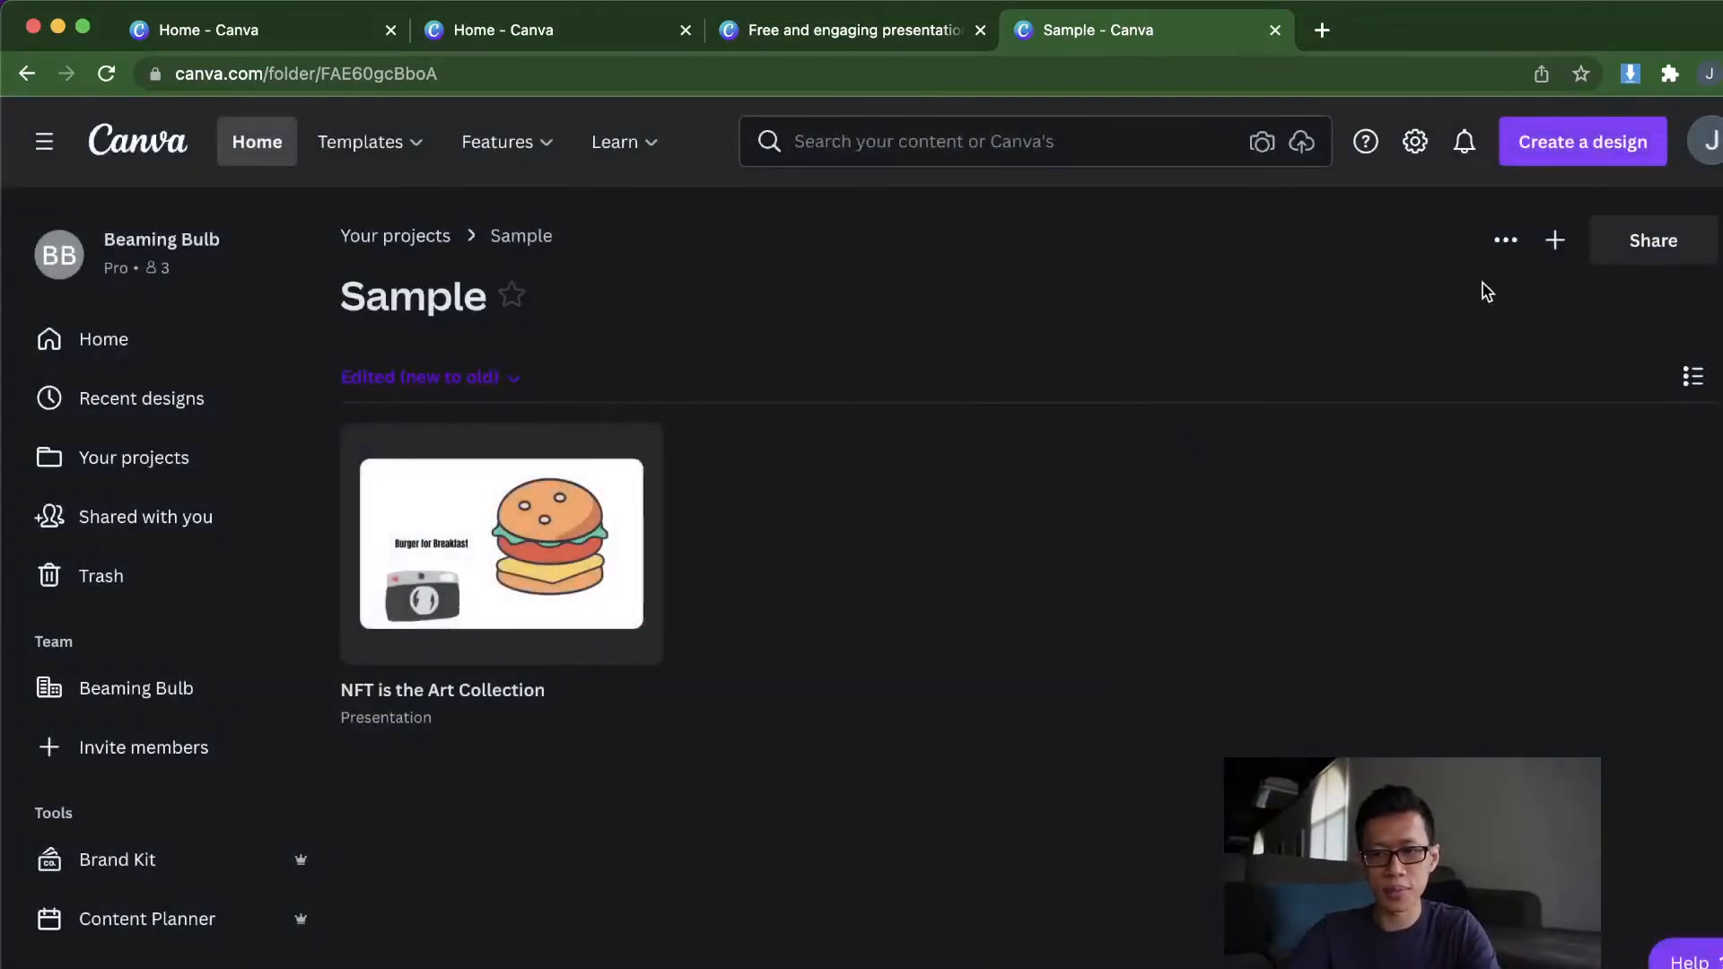
pyautogui.click(1553, 241)
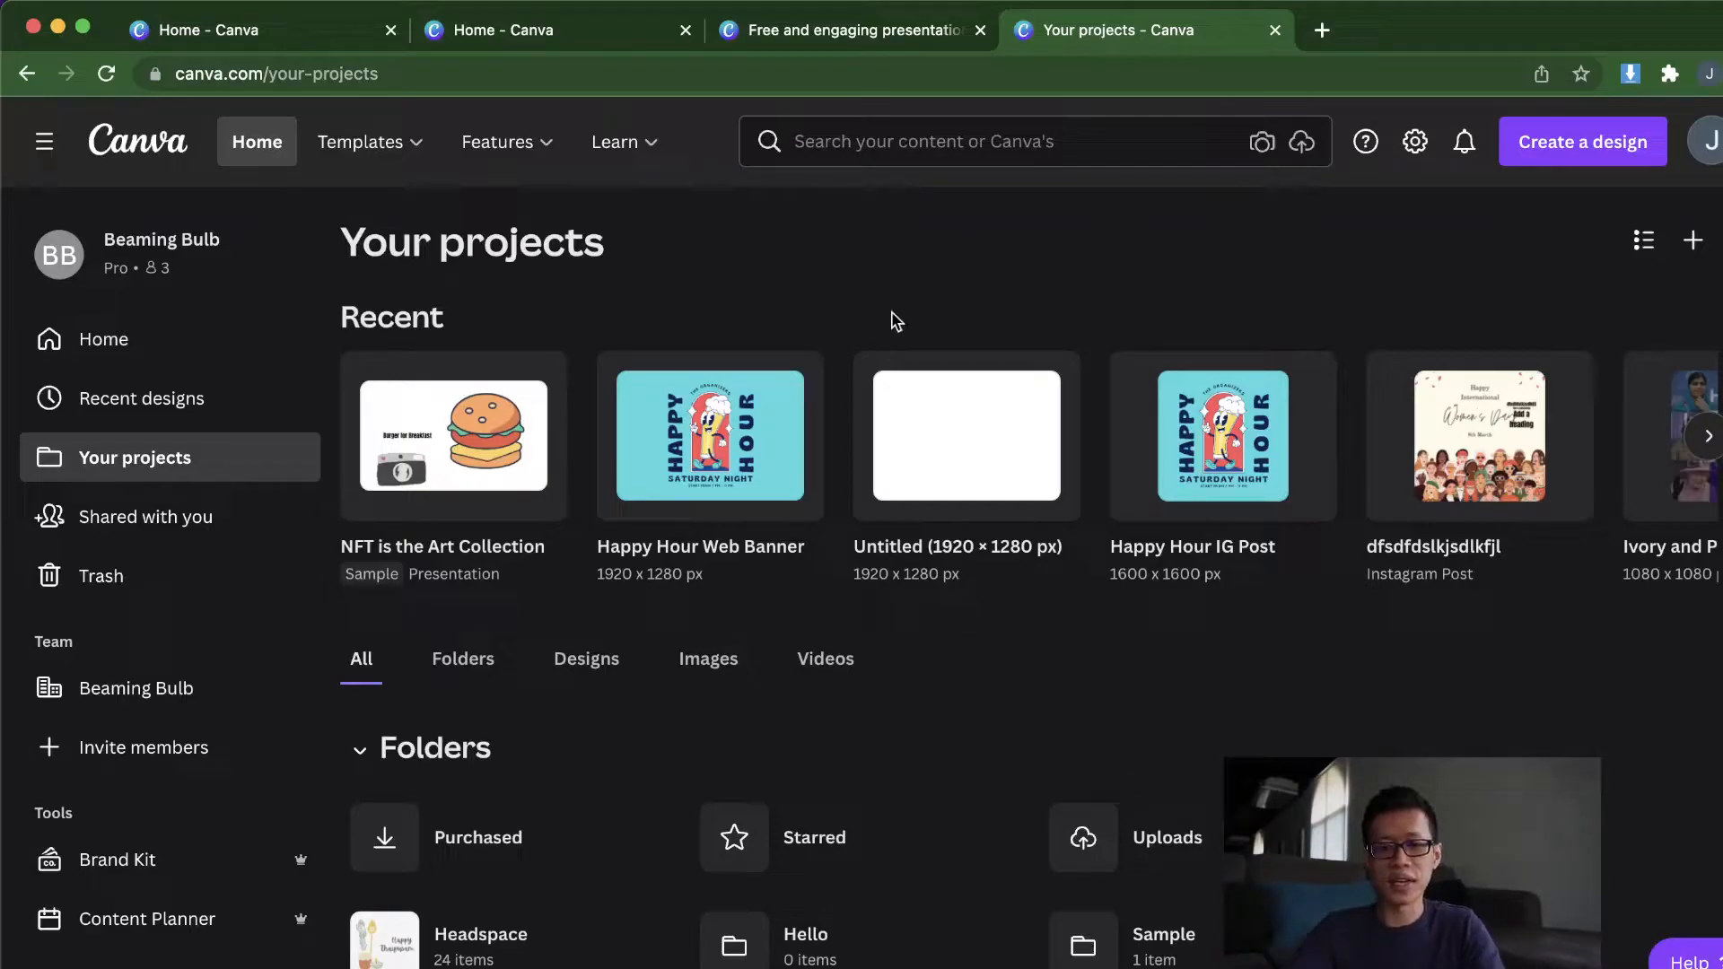
# Step: Create a new Instagram Post from the home page and apply the National Margarita Day template
pyautogui.click(233, 420)
pyautogui.click(204, 339)
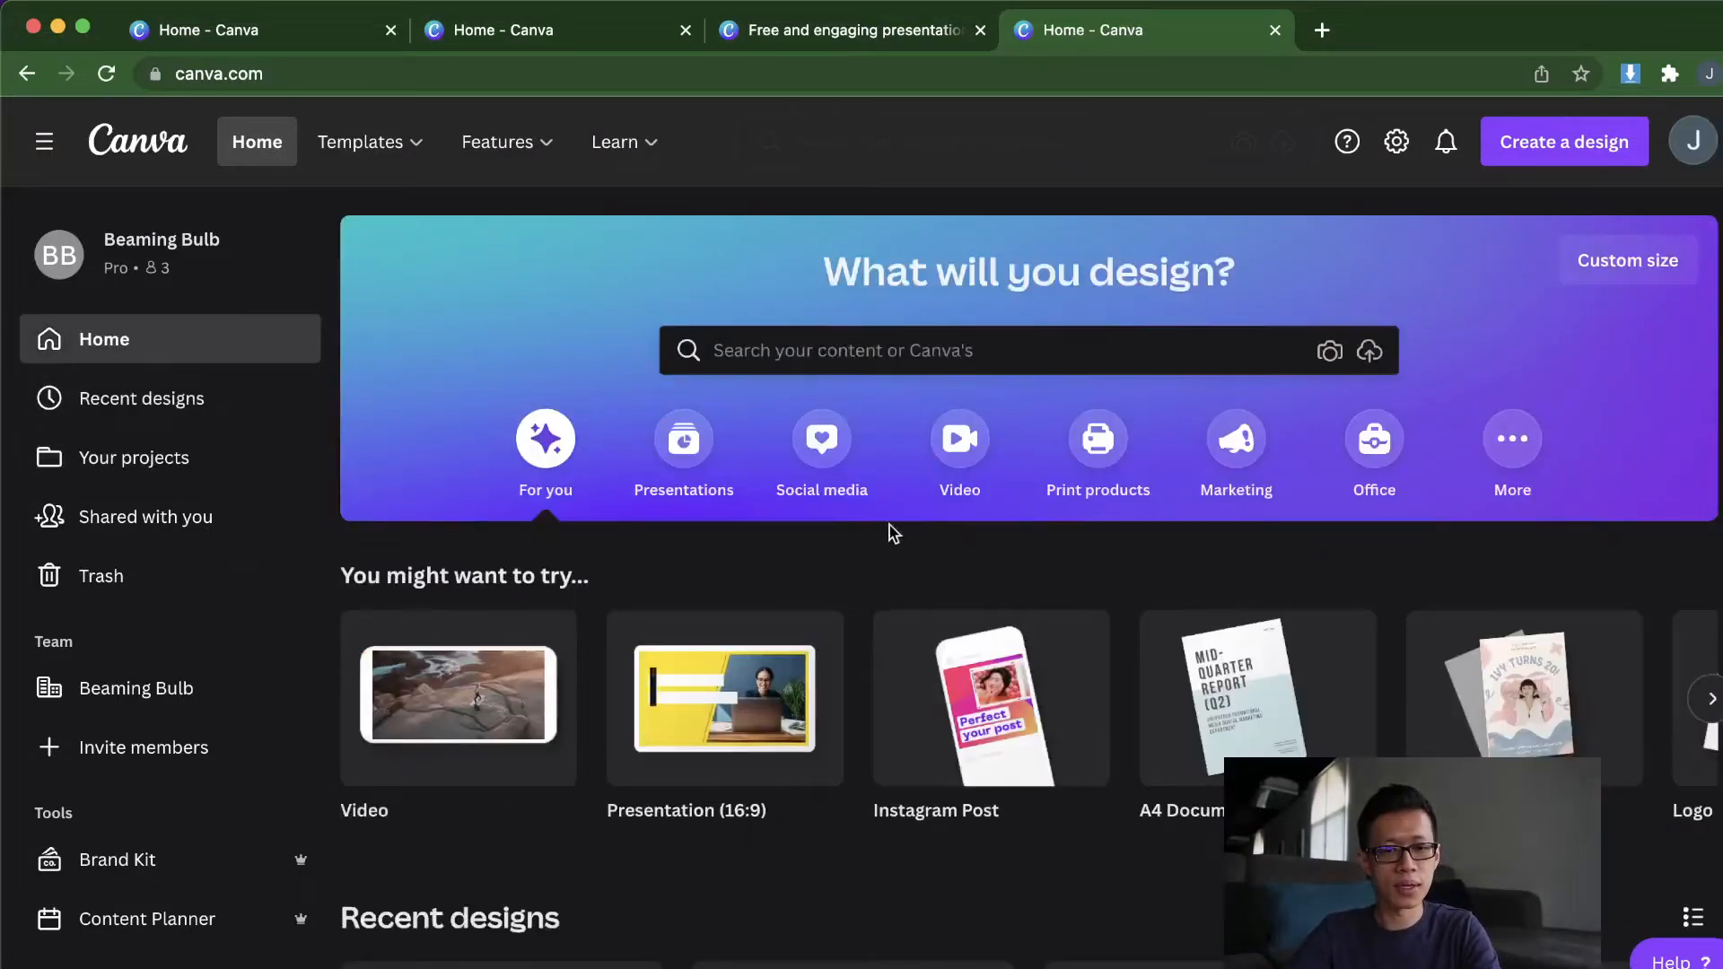
pyautogui.click(971, 700)
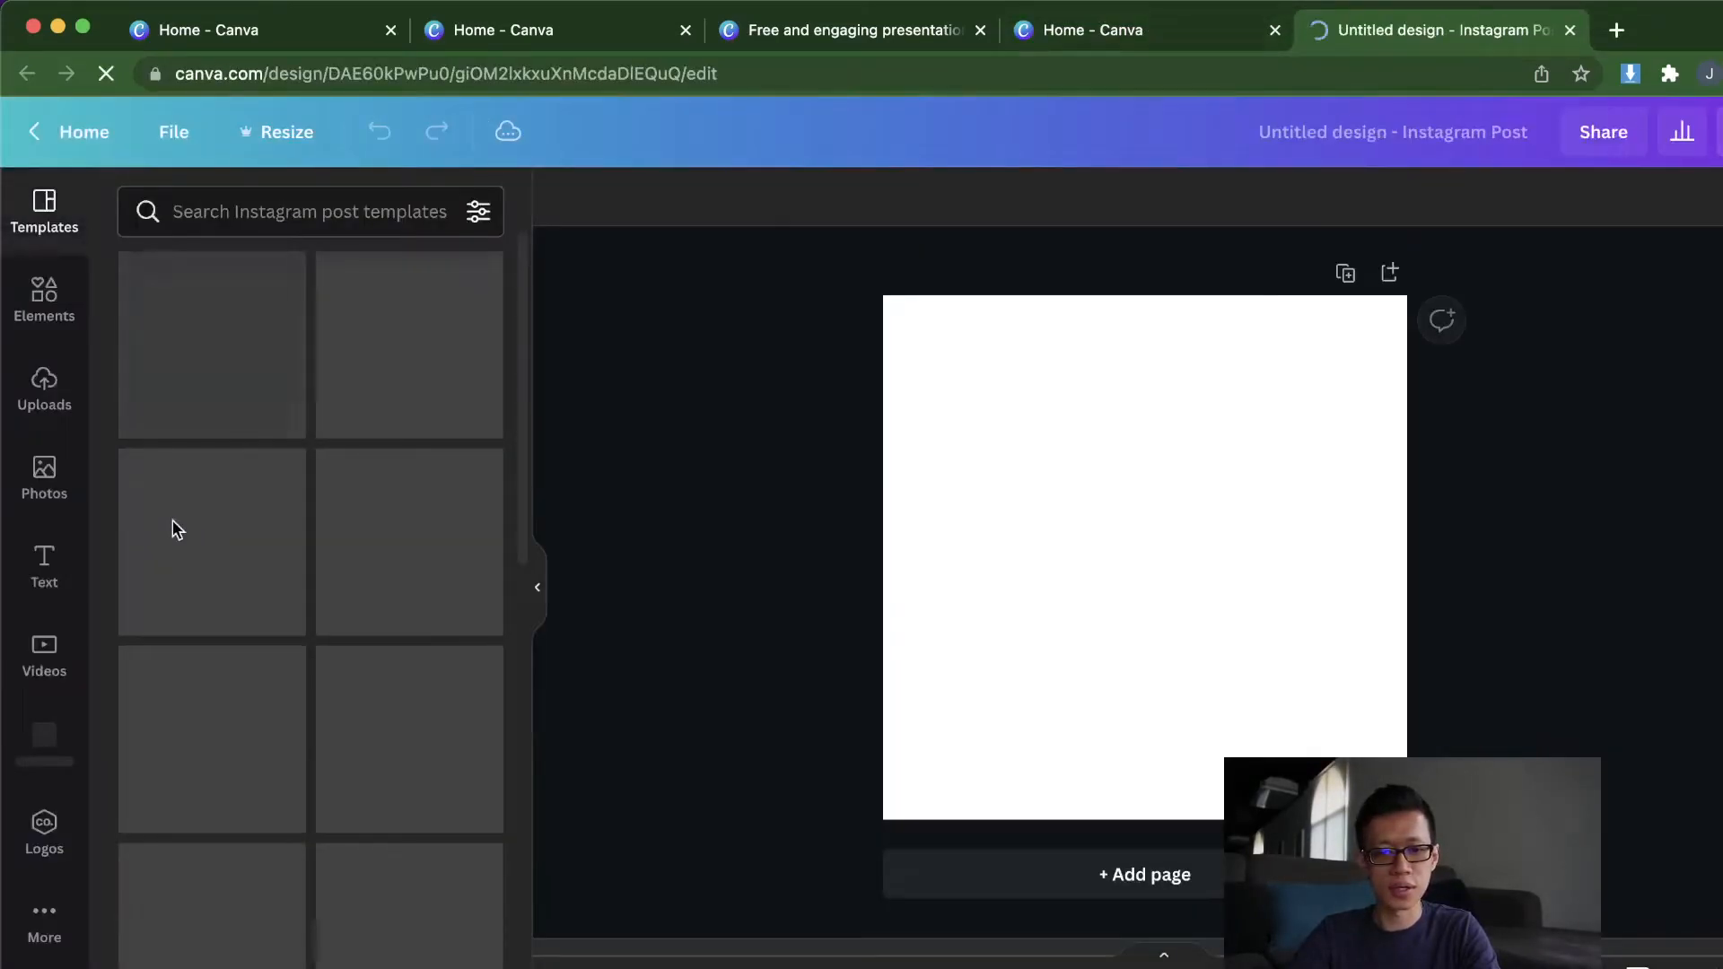
pyautogui.click(251, 651)
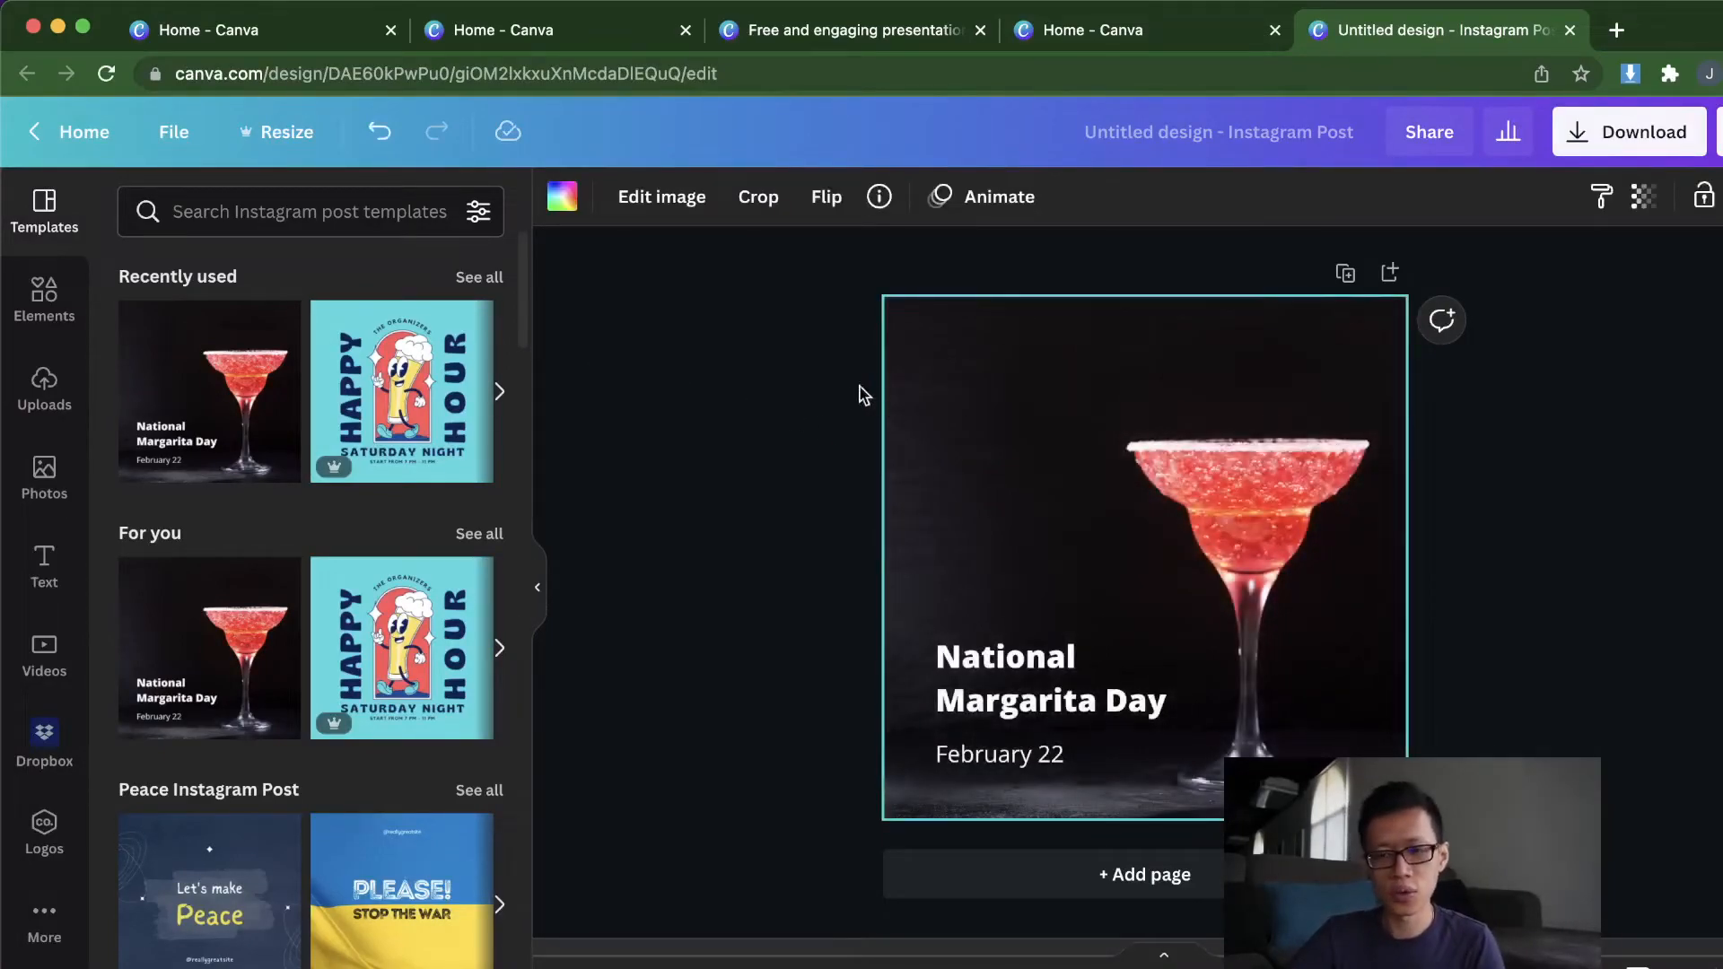
# Step: Search the elements for "grid" and add the grid with three stacked horizontal rows to the page
pyautogui.click(41, 296)
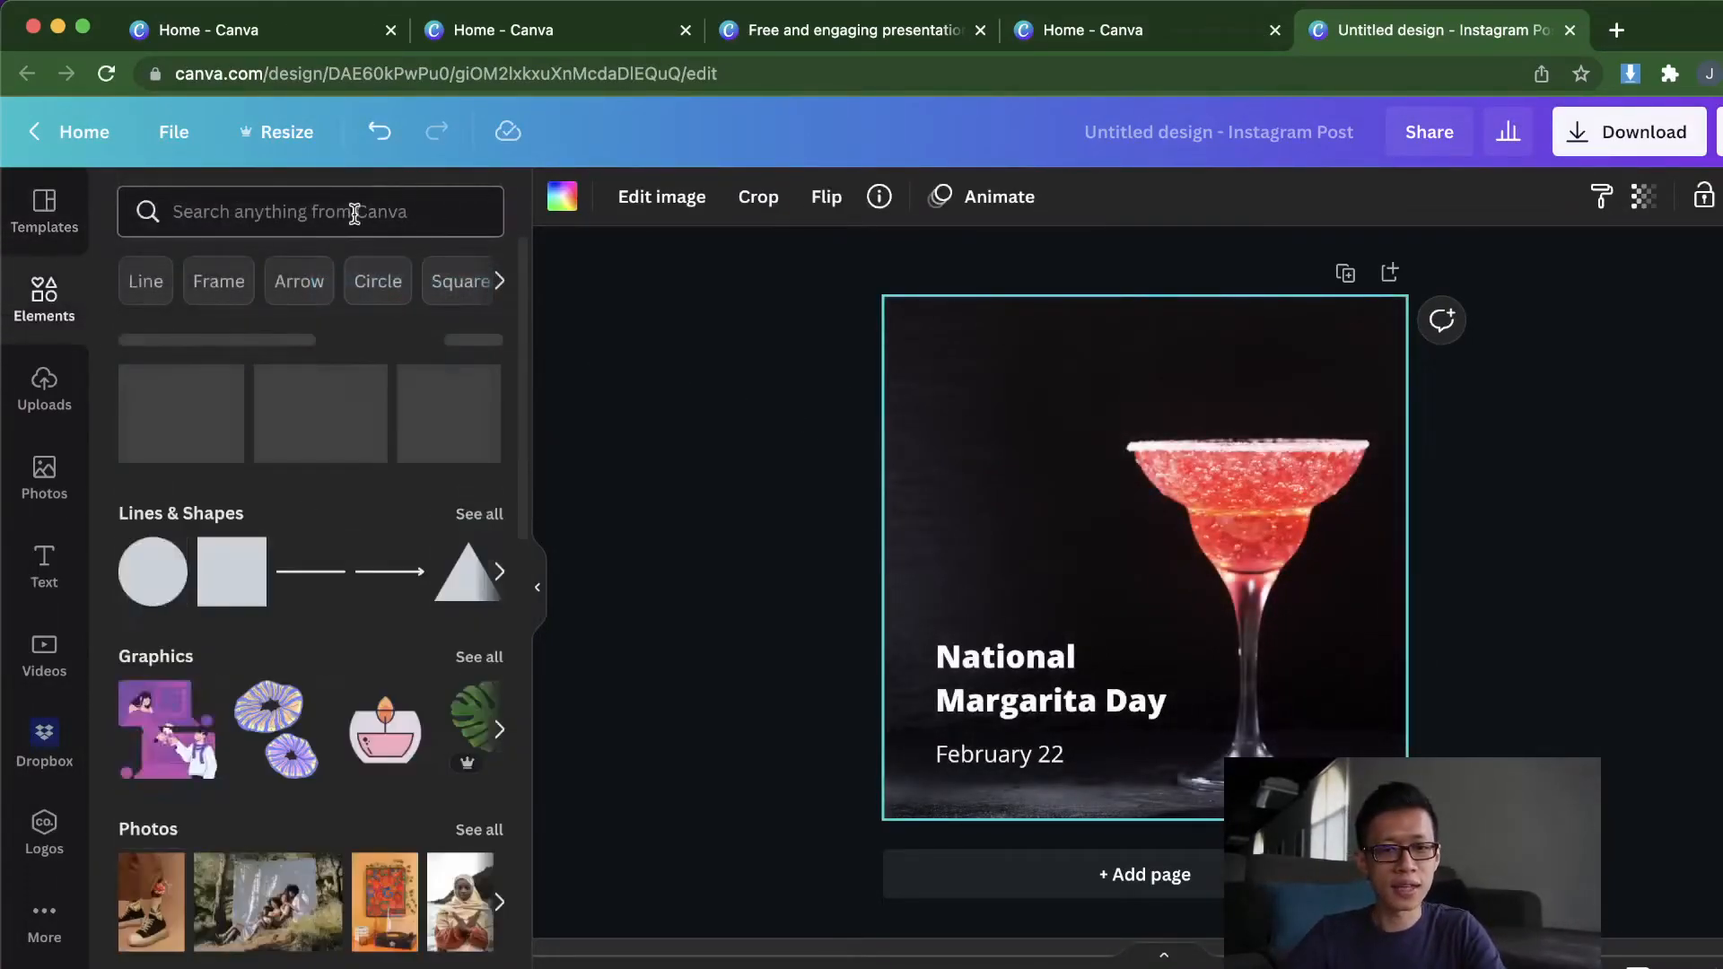
pyautogui.click(354, 213)
pyautogui.write('grid')
pyautogui.press('Return')
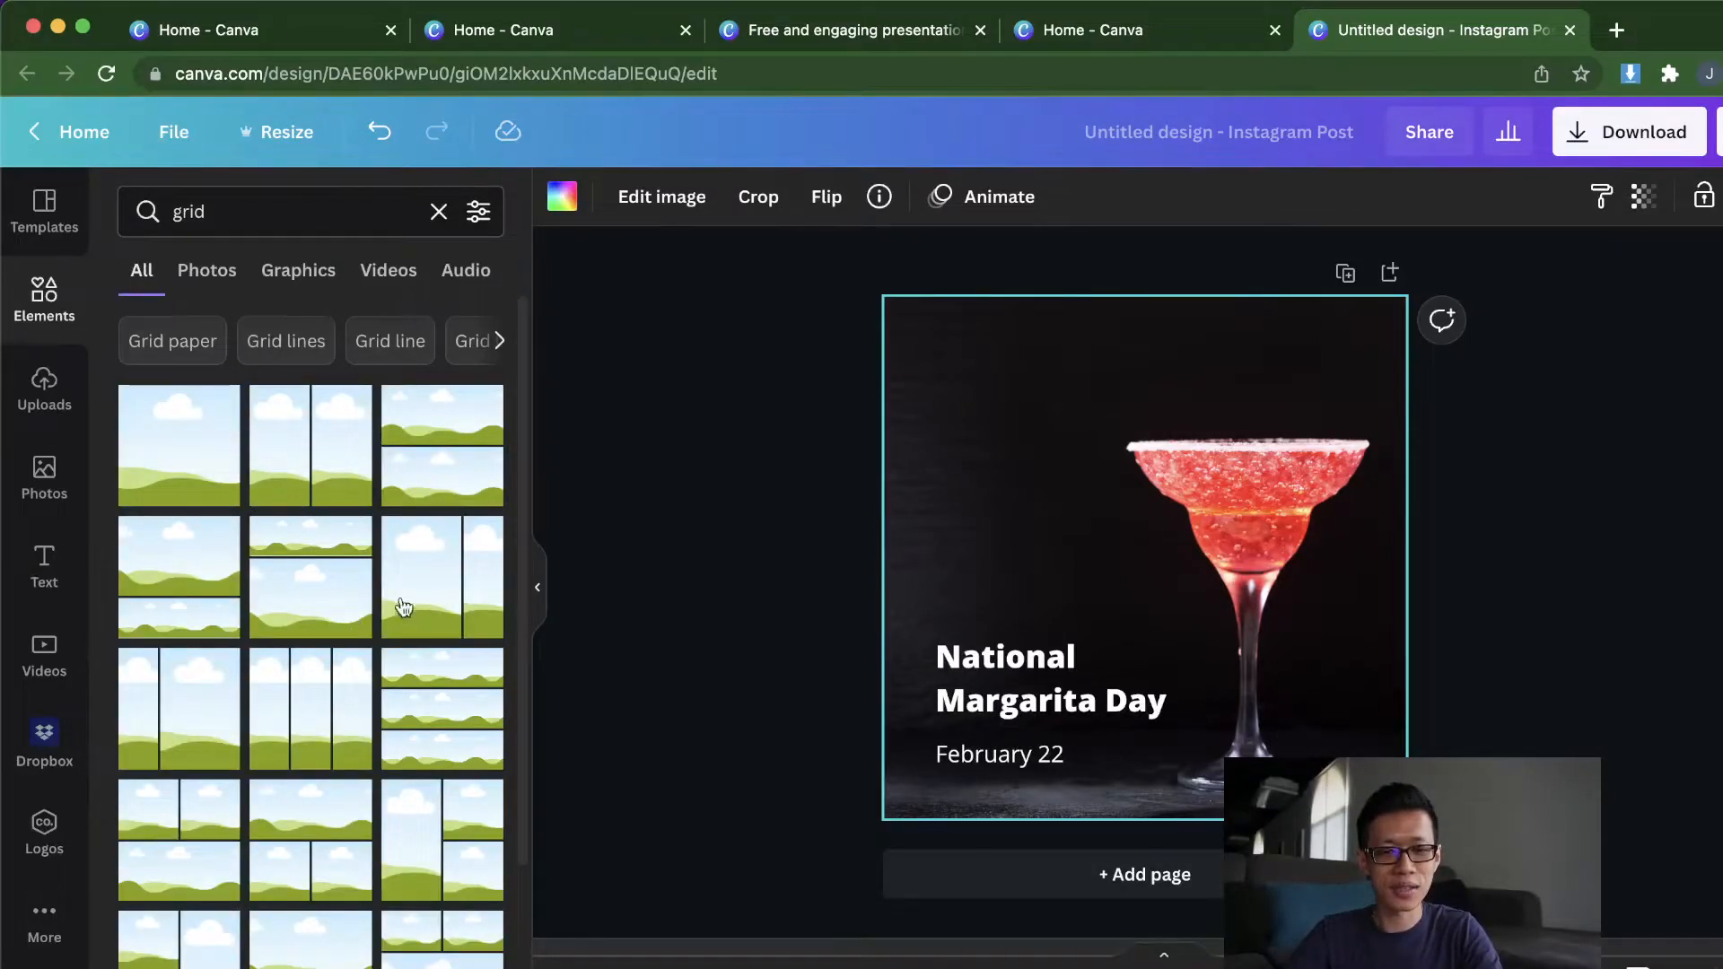
pyautogui.scroll(-2, 303, 658)
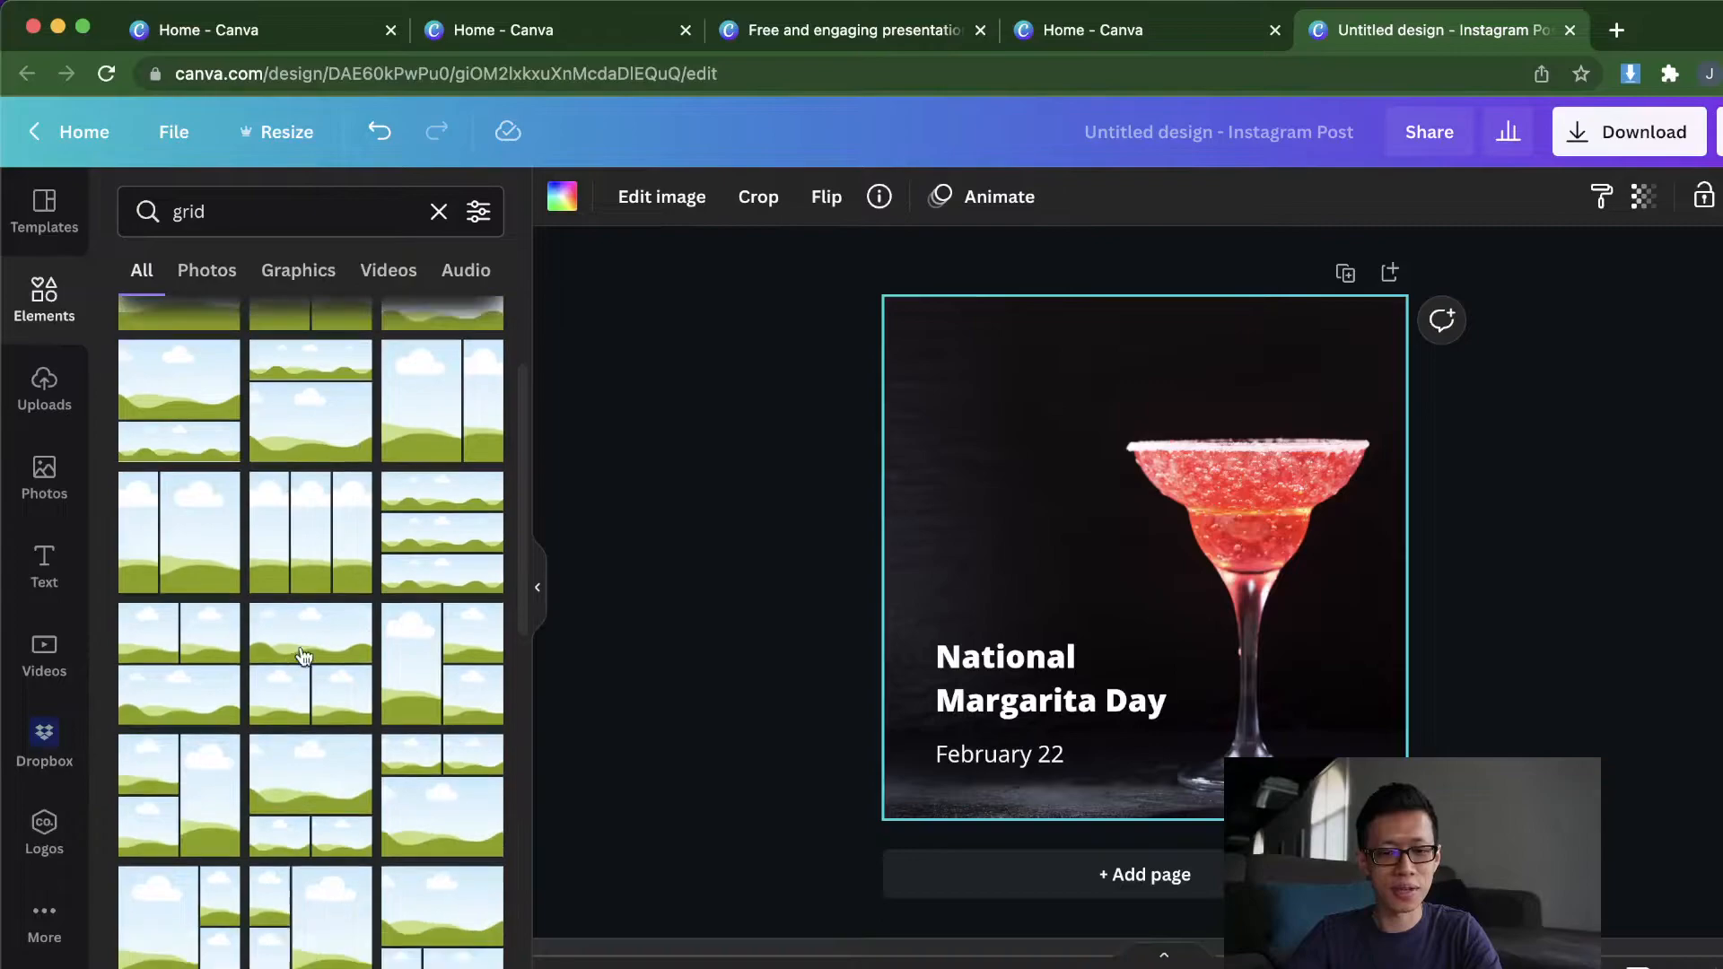
pyautogui.click(458, 550)
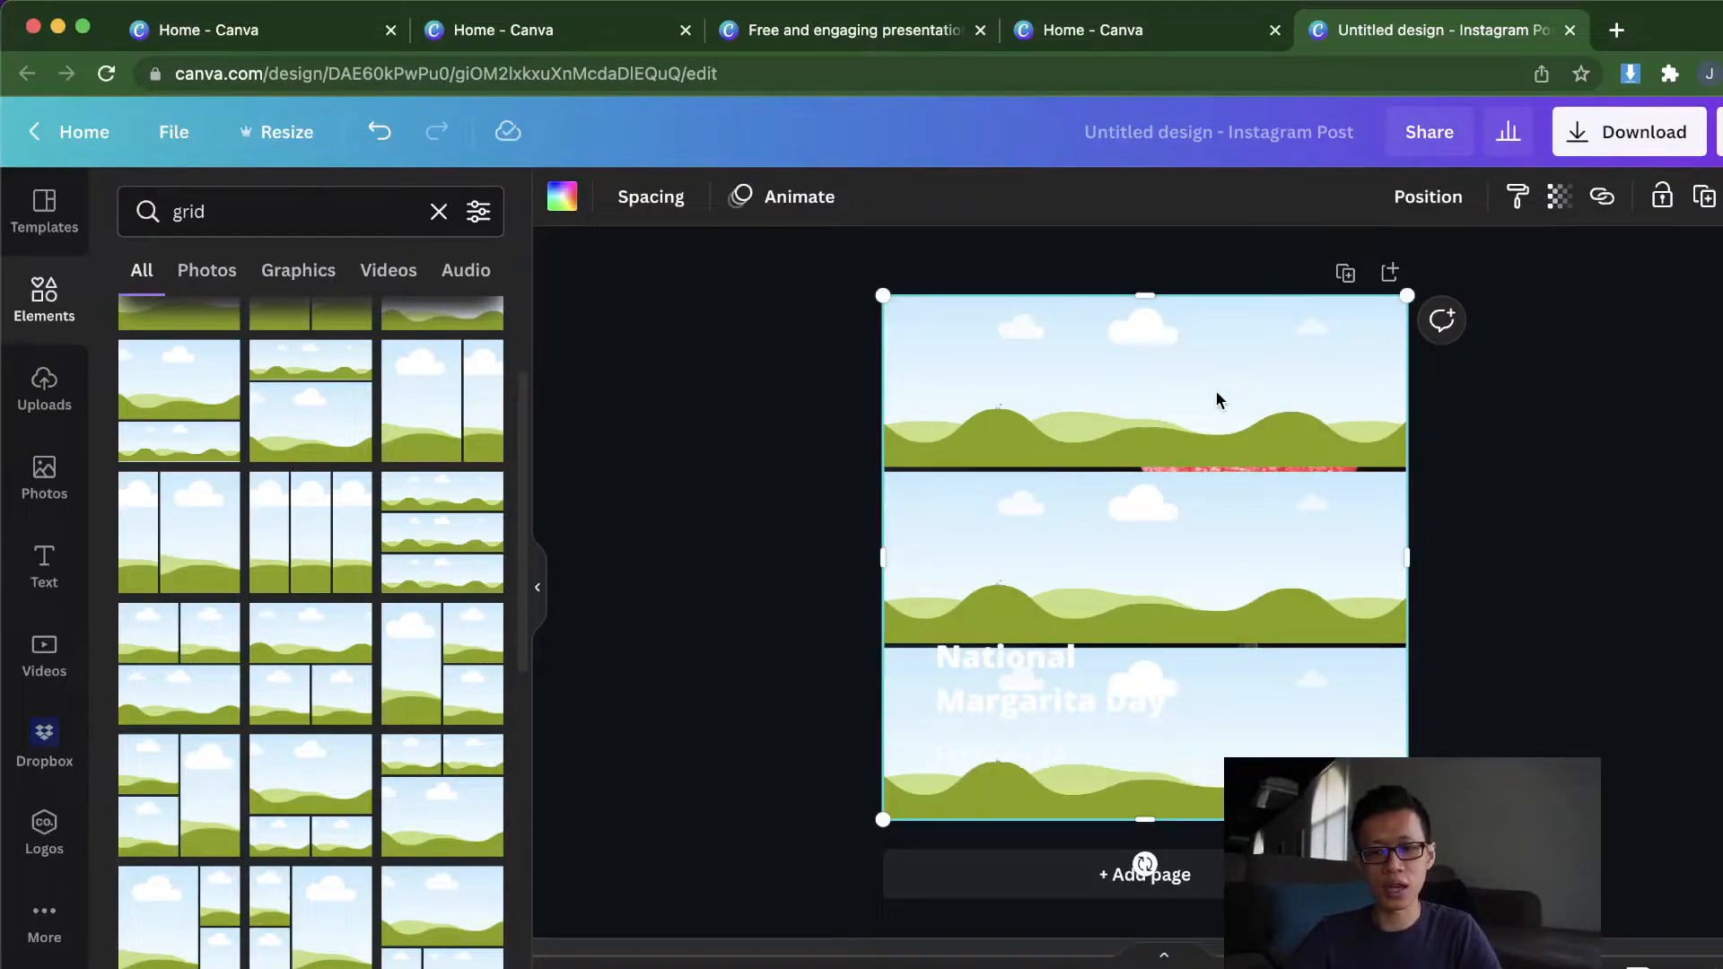
# Step: Move the grid aside, delete the template's text and margarita background photo, and fit the grid back over the whole page
pyautogui.moveTo(1217, 394); pyautogui.dragTo(1496, 396)
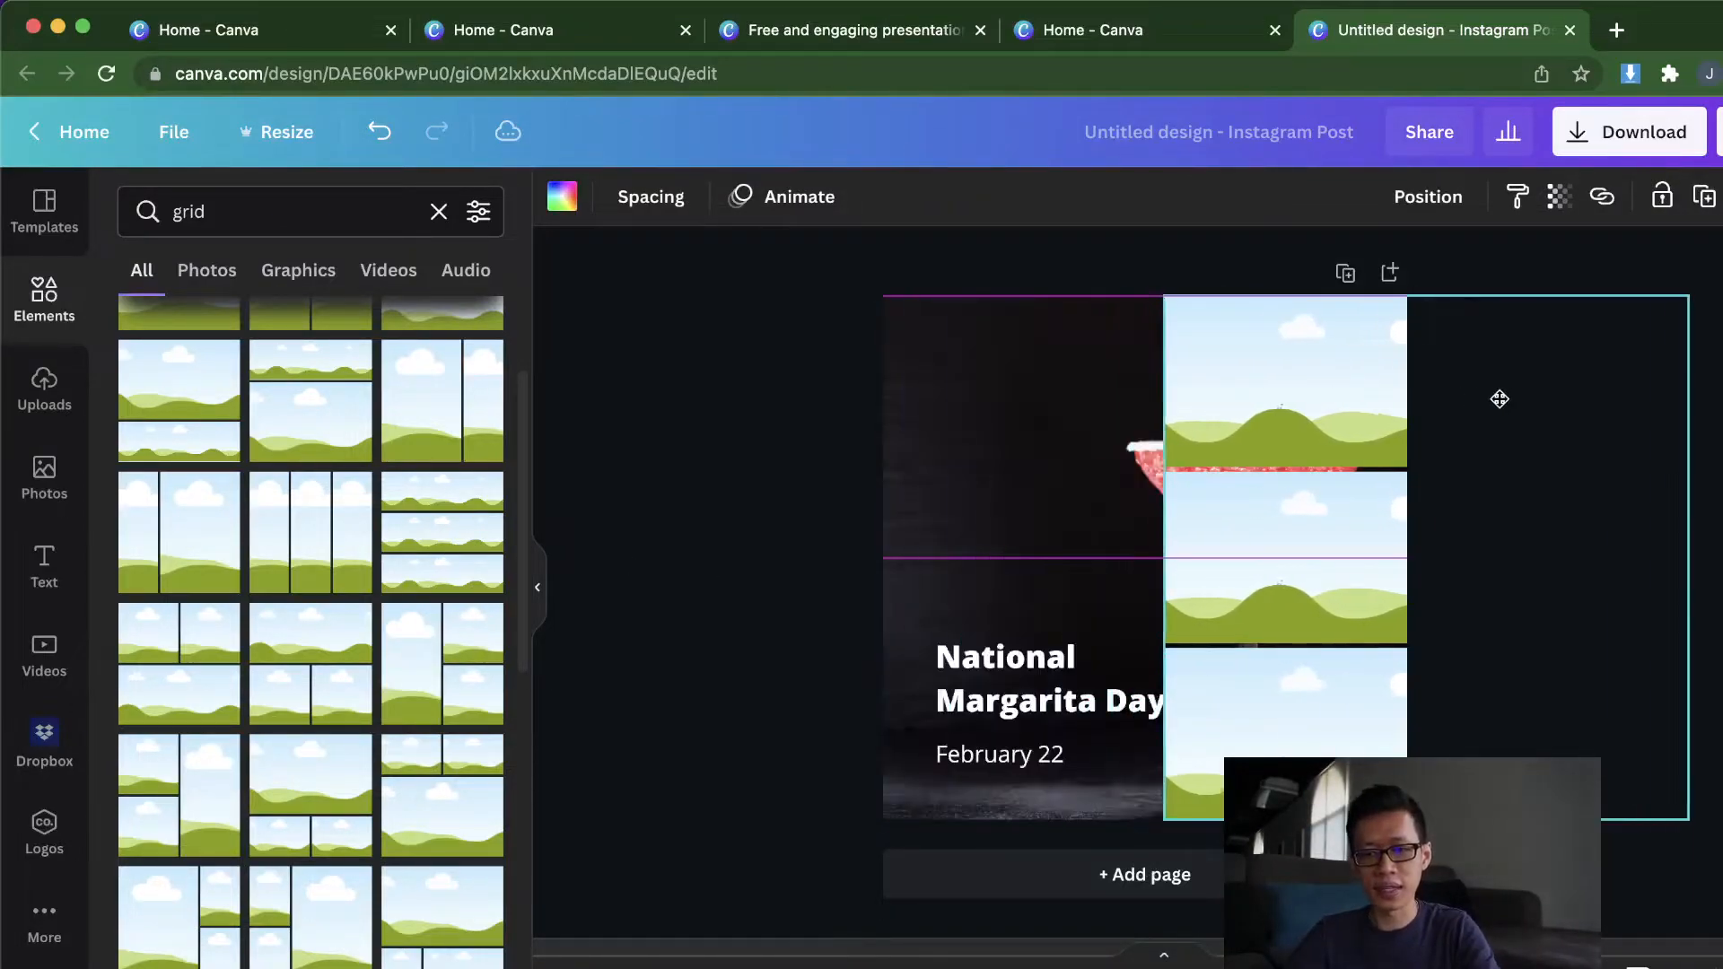
pyautogui.click(951, 366)
pyautogui.moveTo(692, 341); pyautogui.dragTo(1152, 813)
pyautogui.click(876, 592)
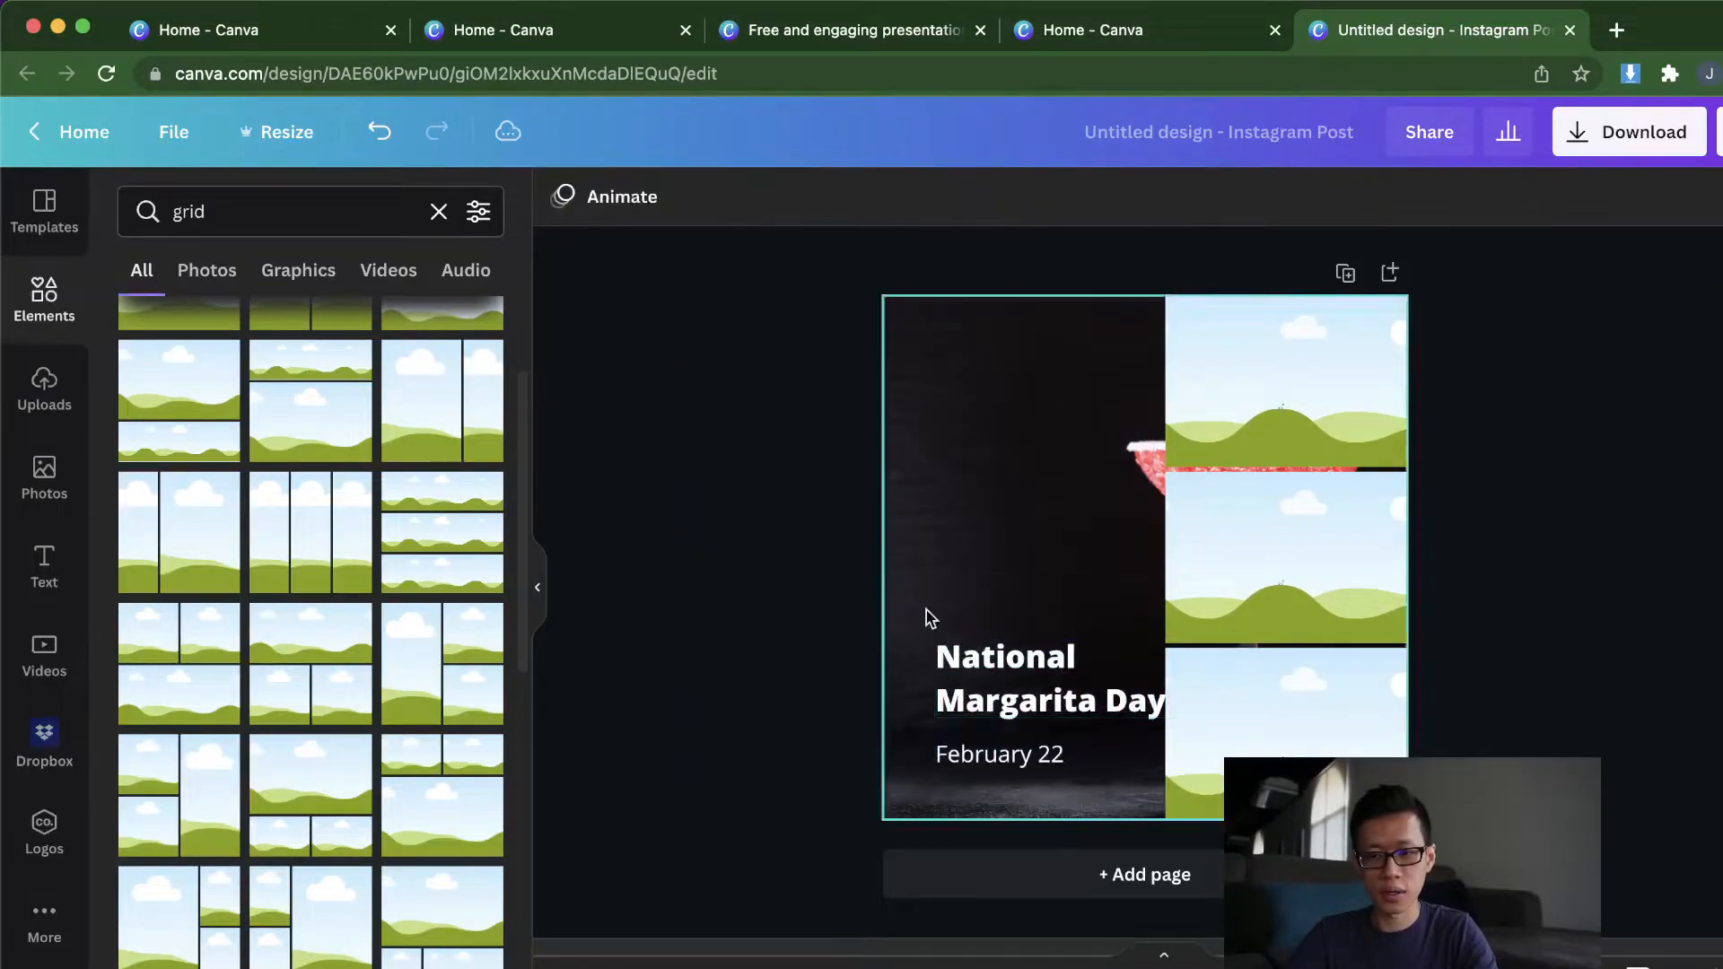
pyautogui.moveTo(930, 618); pyautogui.dragTo(1070, 781)
pyautogui.press('Delete')
pyautogui.click(1099, 553)
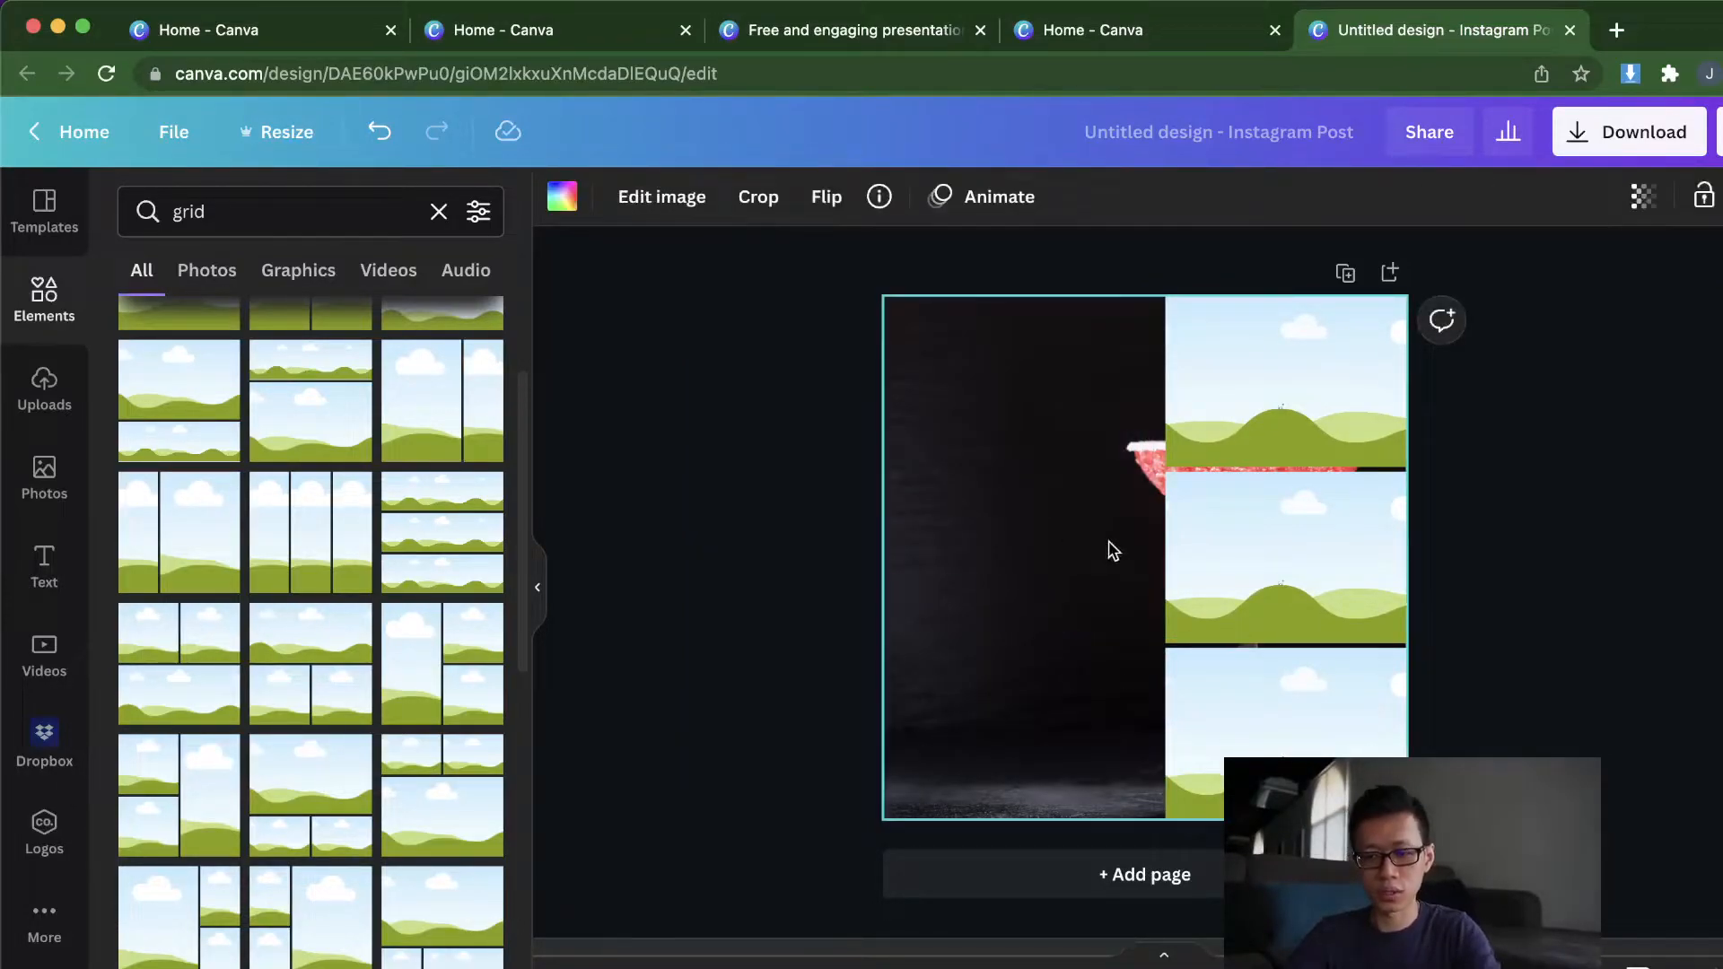
pyautogui.press('Delete')
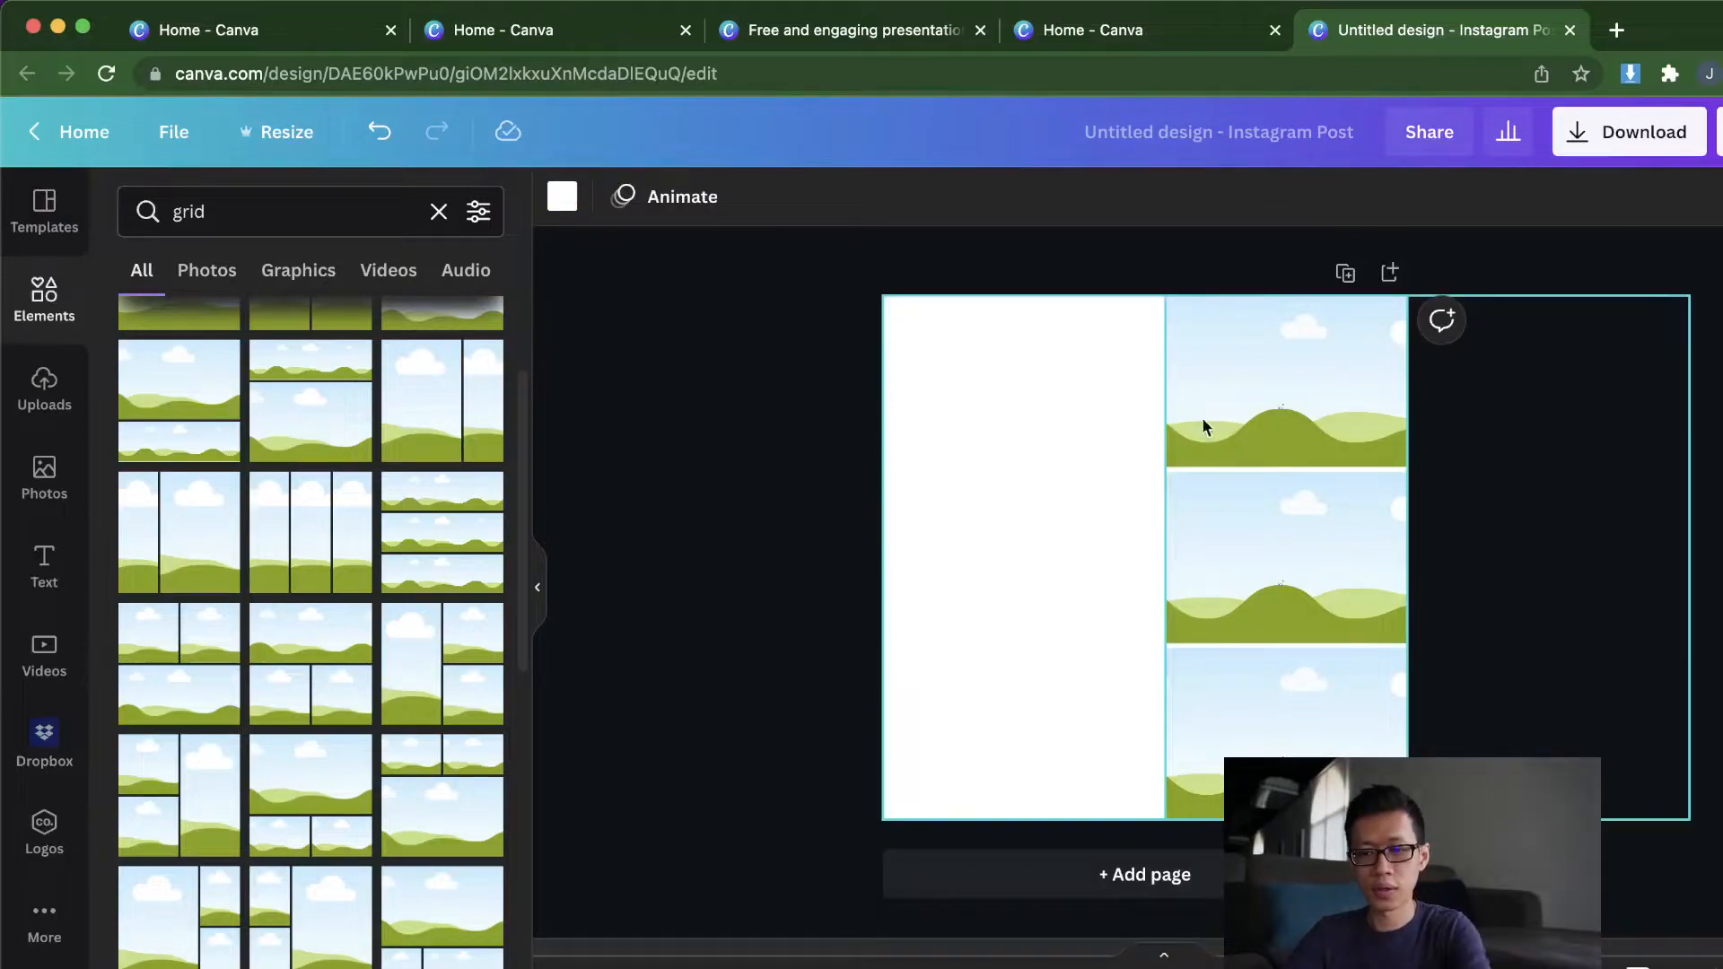
pyautogui.moveTo(1203, 427); pyautogui.dragTo(961, 422)
pyautogui.click(751, 396)
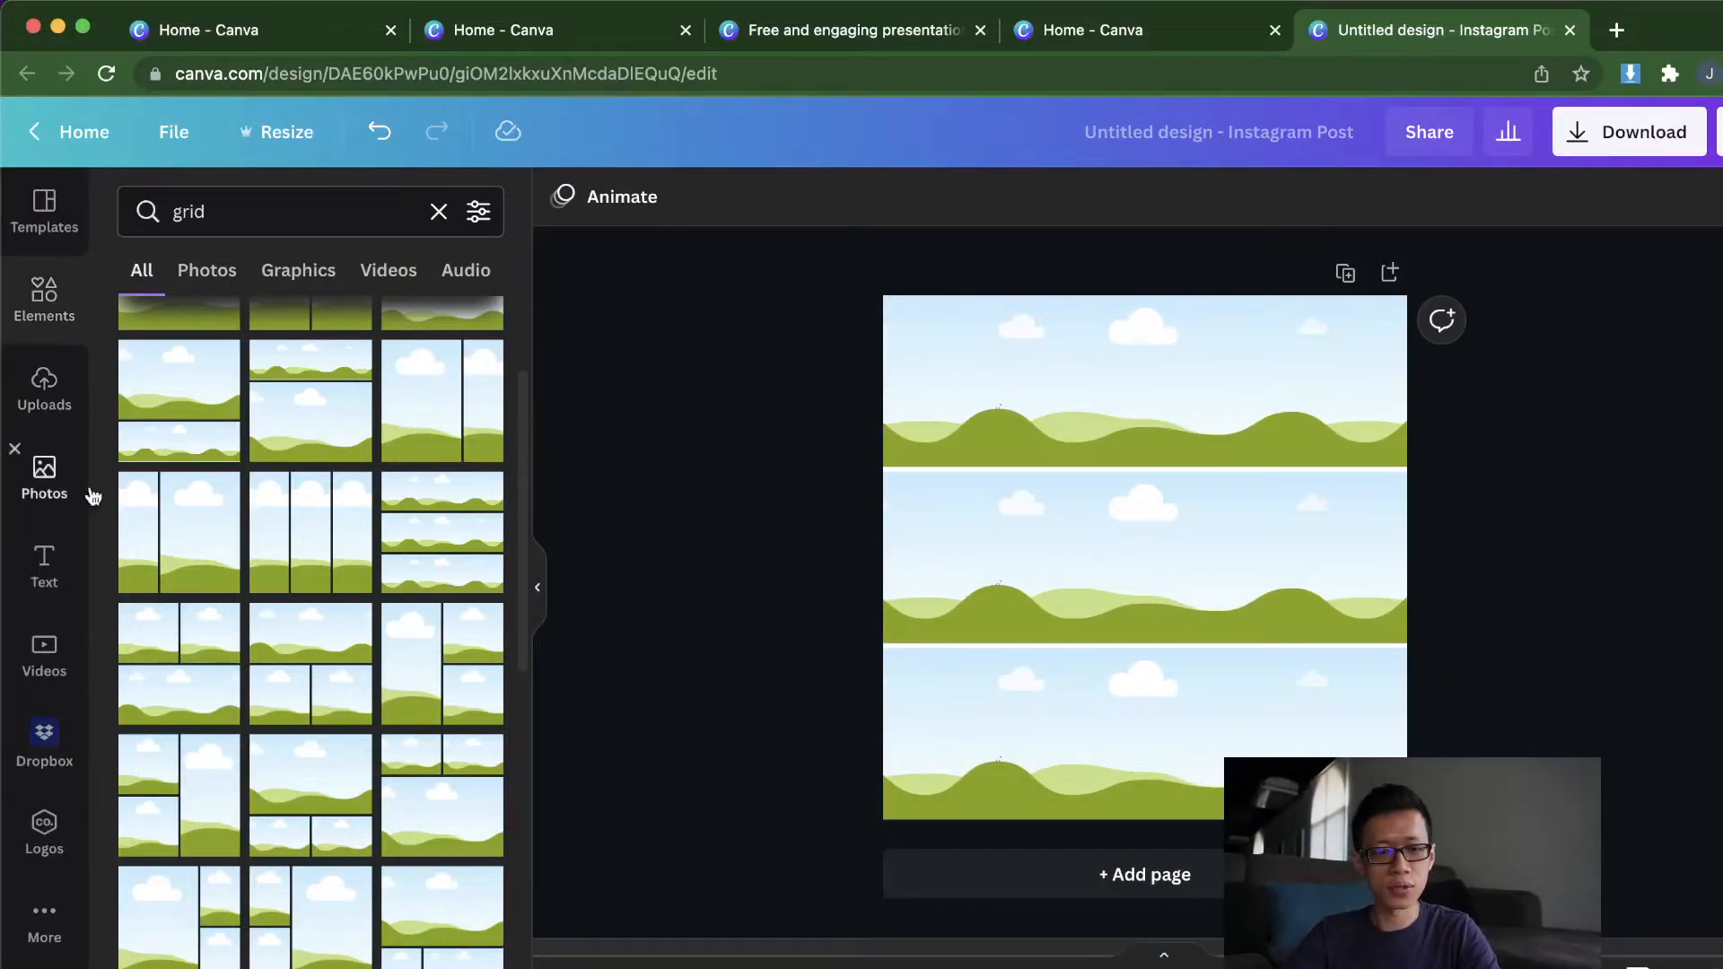
# Step: Place the recently used dark boxer photo in the grid's top row and reposition it to show the gloves and shoulder
pyautogui.click(49, 478)
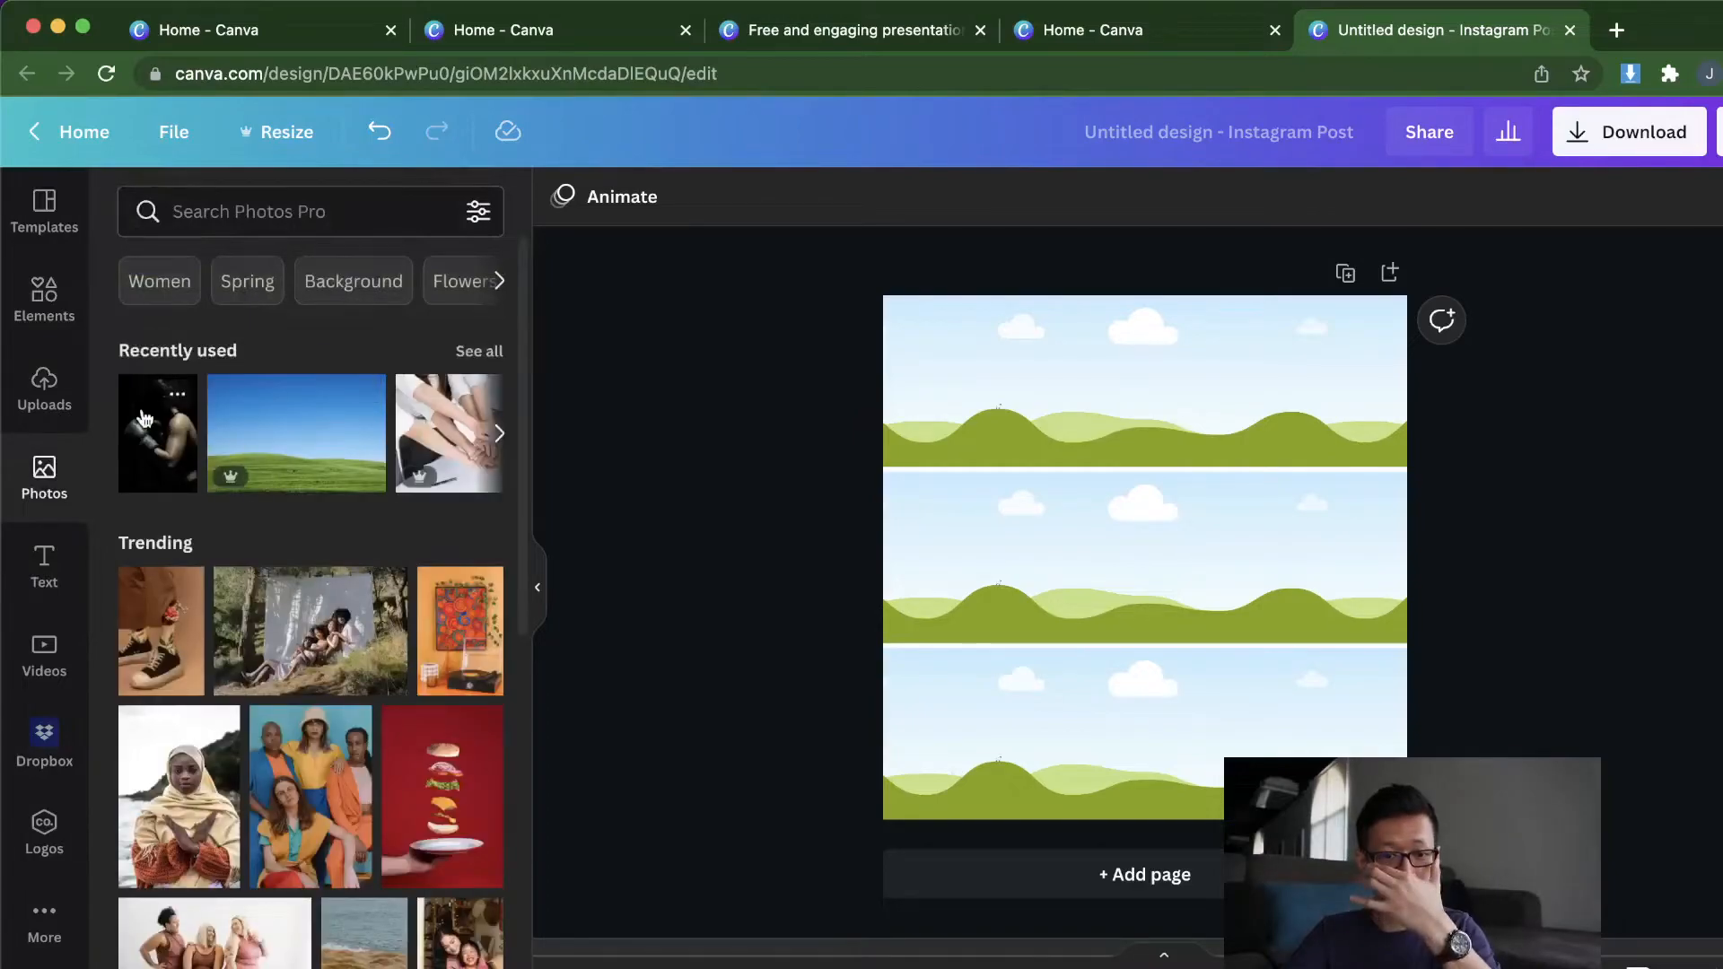
pyautogui.click(164, 432)
pyautogui.moveTo(1183, 548); pyautogui.dragTo(1190, 387)
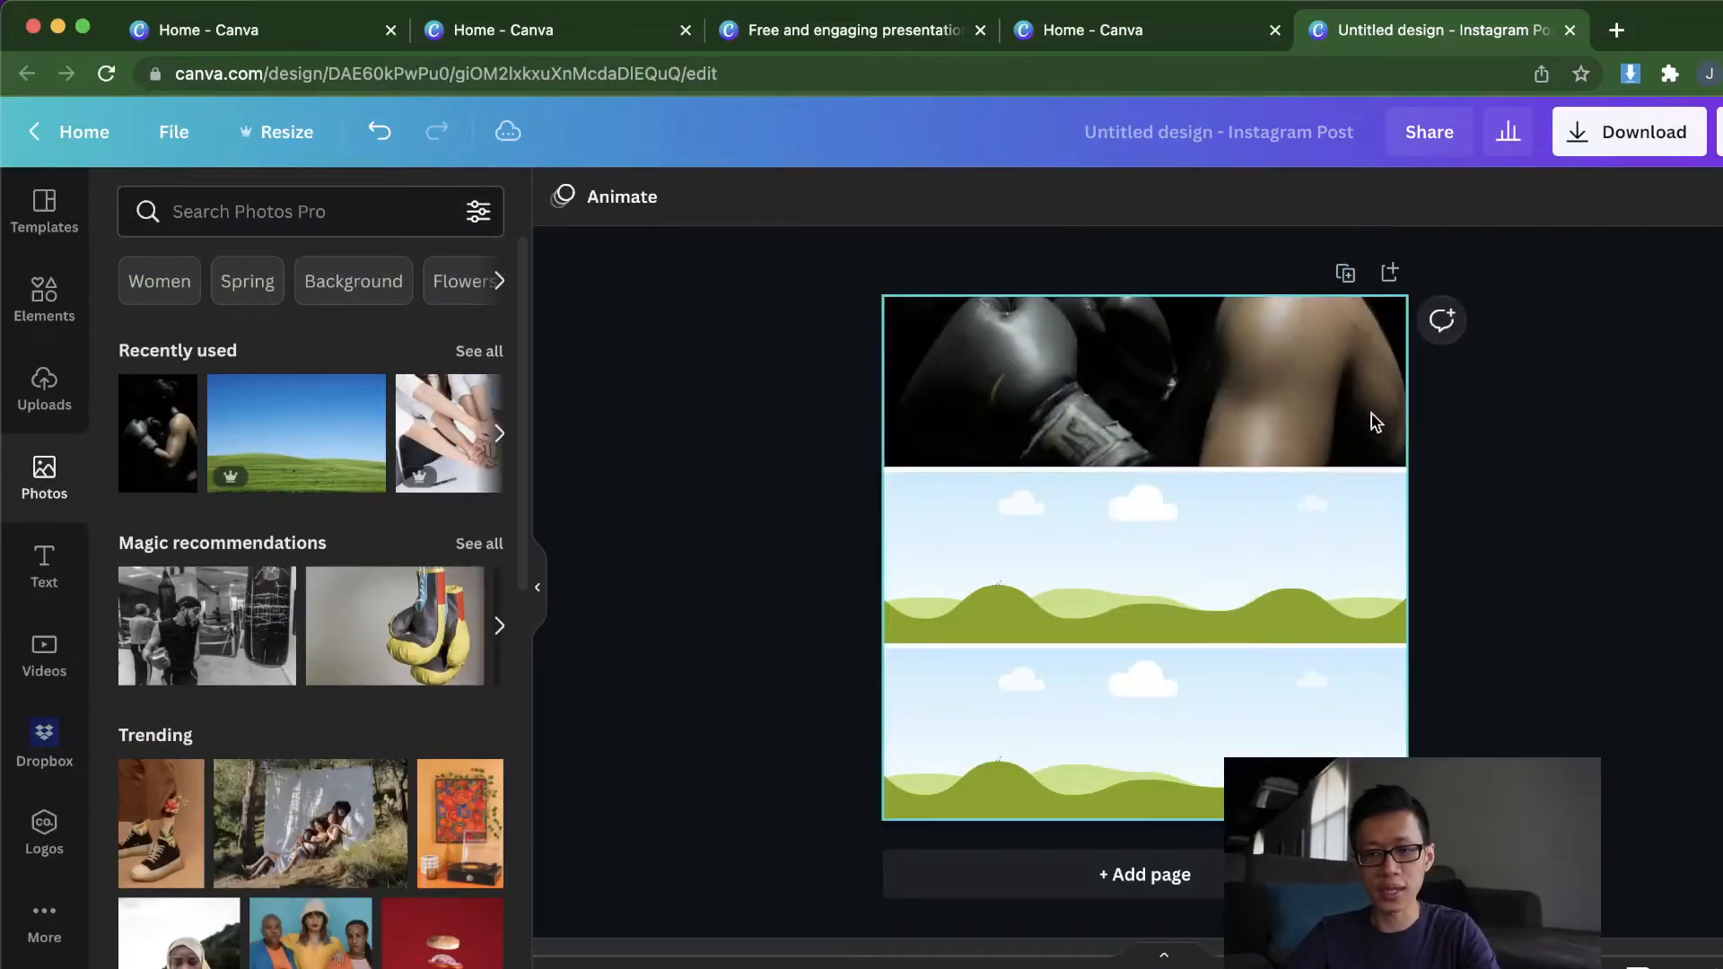
pyautogui.doubleClick(1310, 386)
pyautogui.moveTo(1232, 360); pyautogui.dragTo(1349, 480)
pyautogui.click(1361, 539)
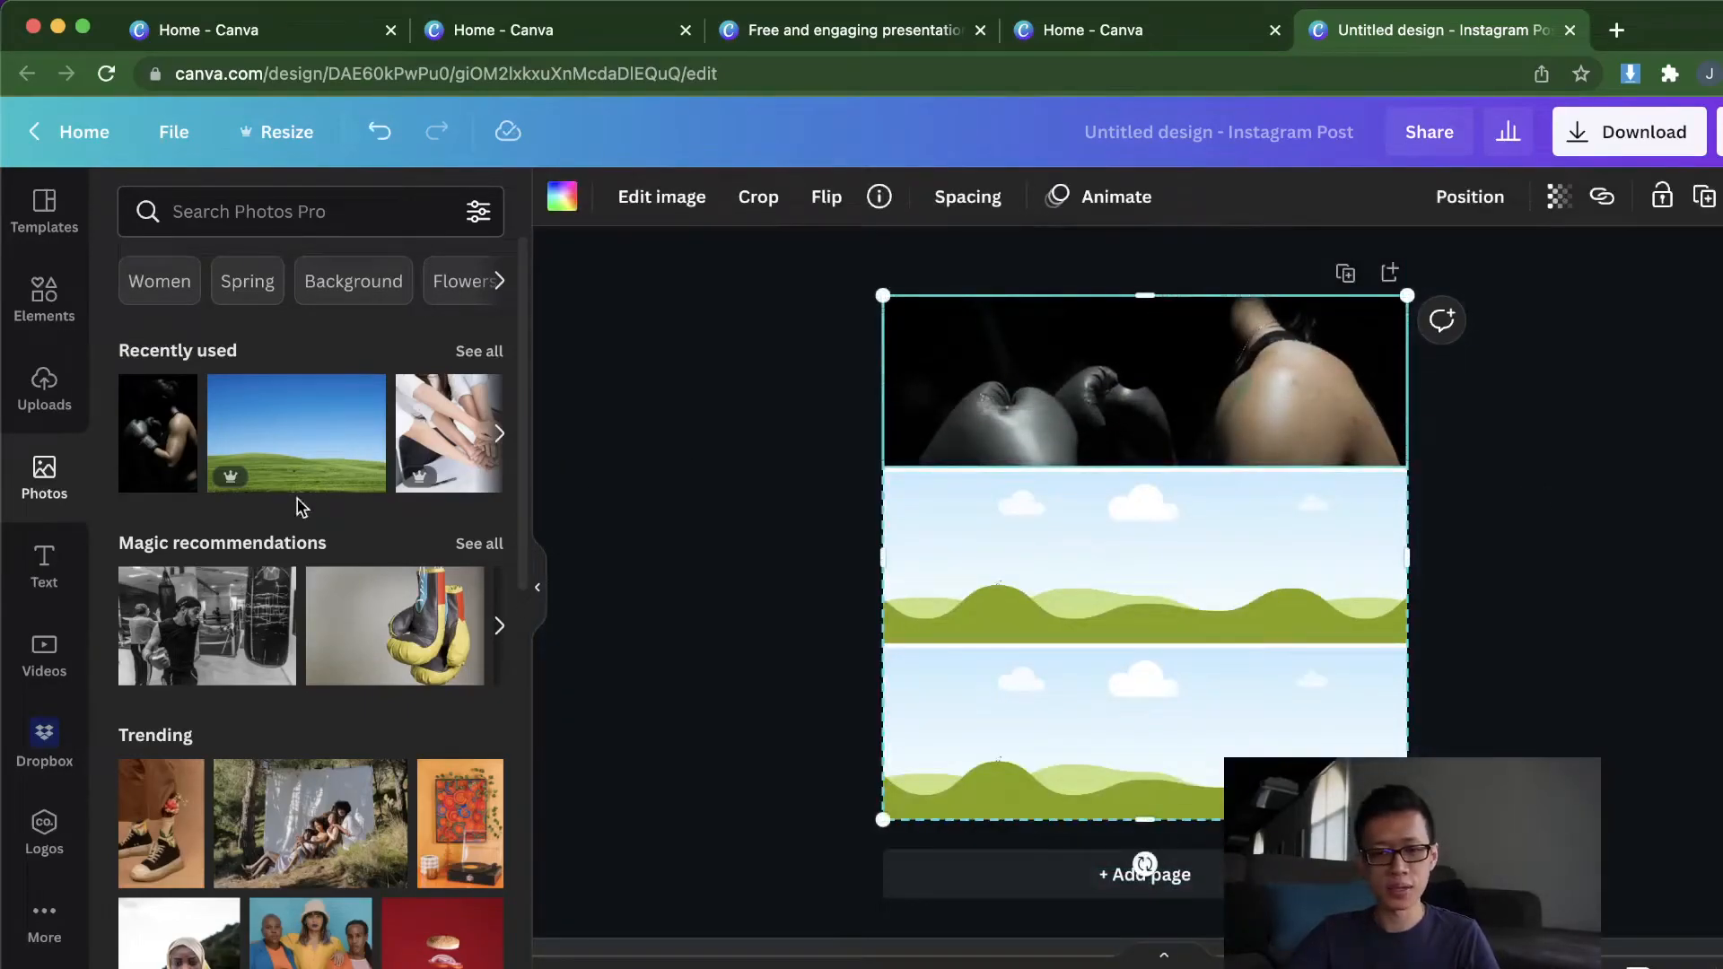
# Step: Fill the grid's middle row with the recommended photo of the hanging yellow boxing gloves
pyautogui.click(336, 216)
pyautogui.click(614, 558)
pyautogui.click(404, 662)
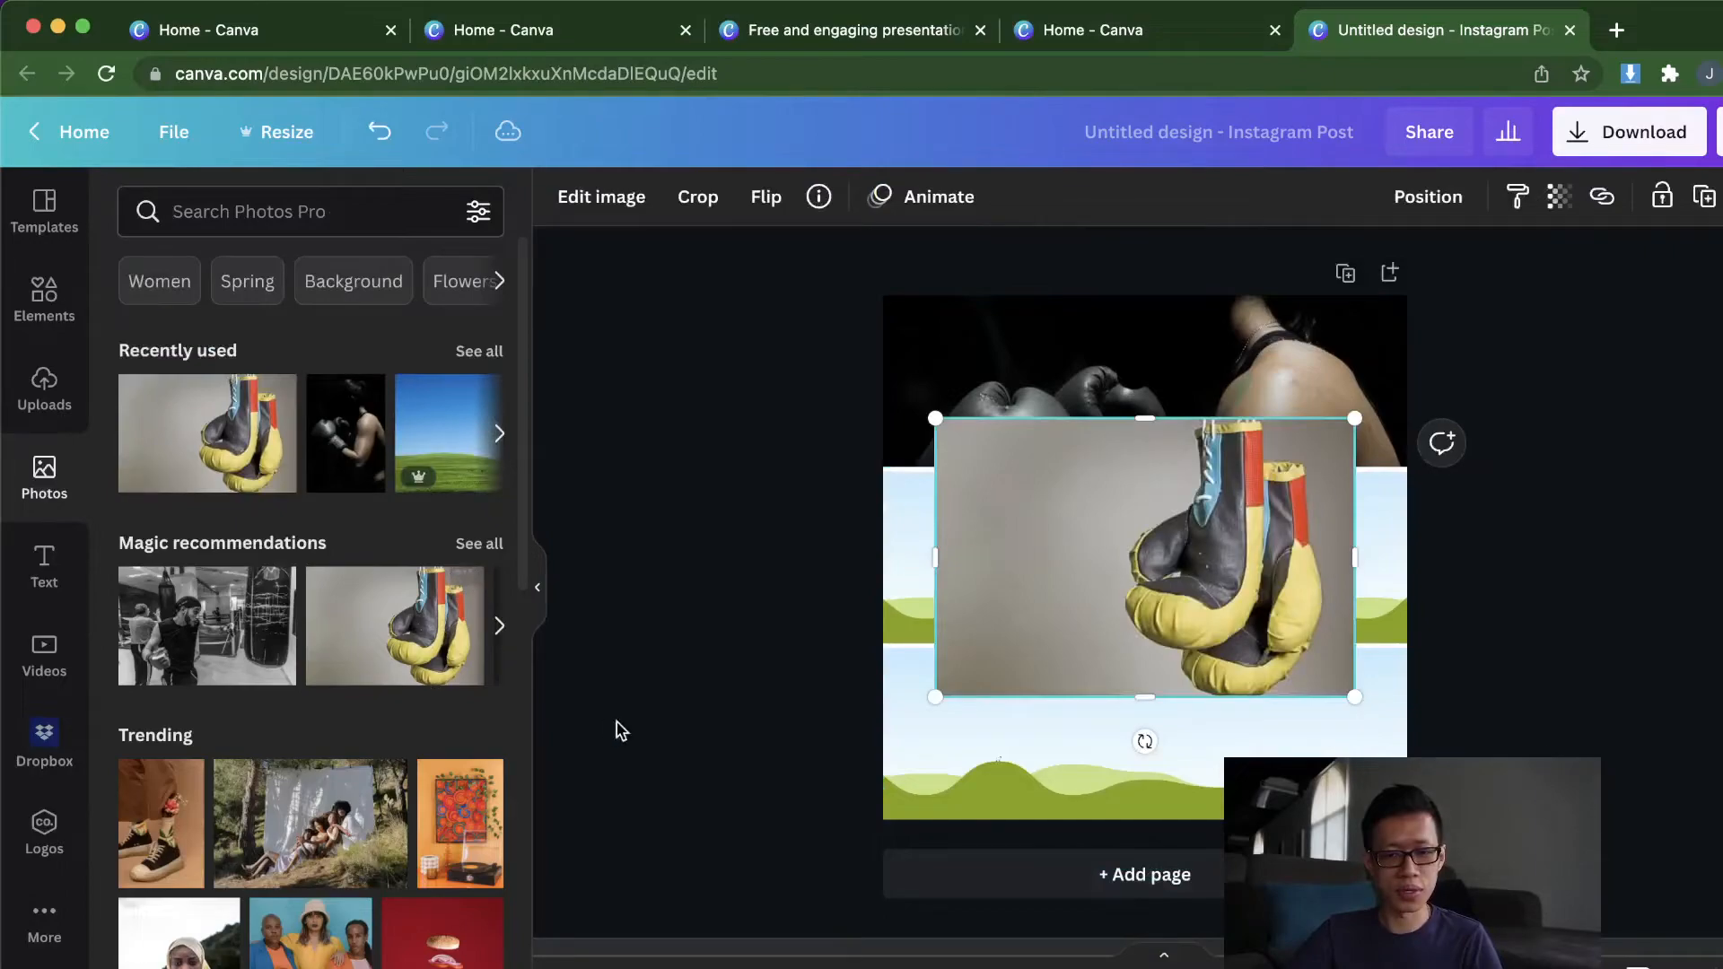
pyautogui.moveTo(1273, 587); pyautogui.dragTo(1283, 620)
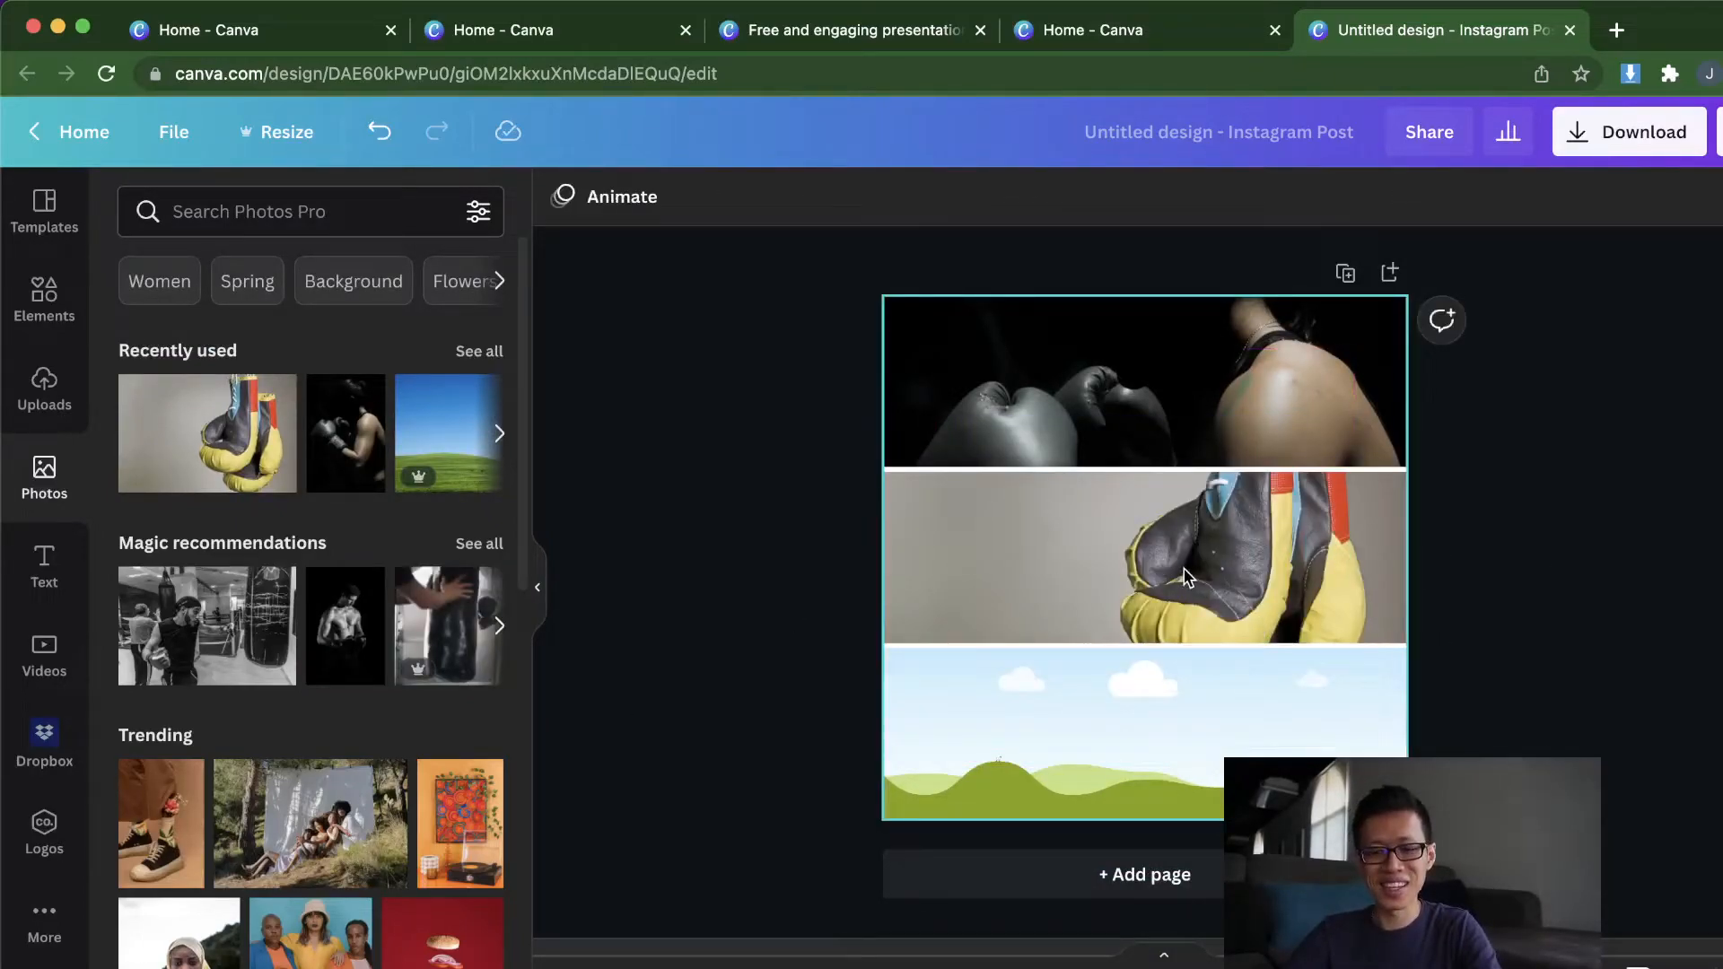
pyautogui.press('super+z')
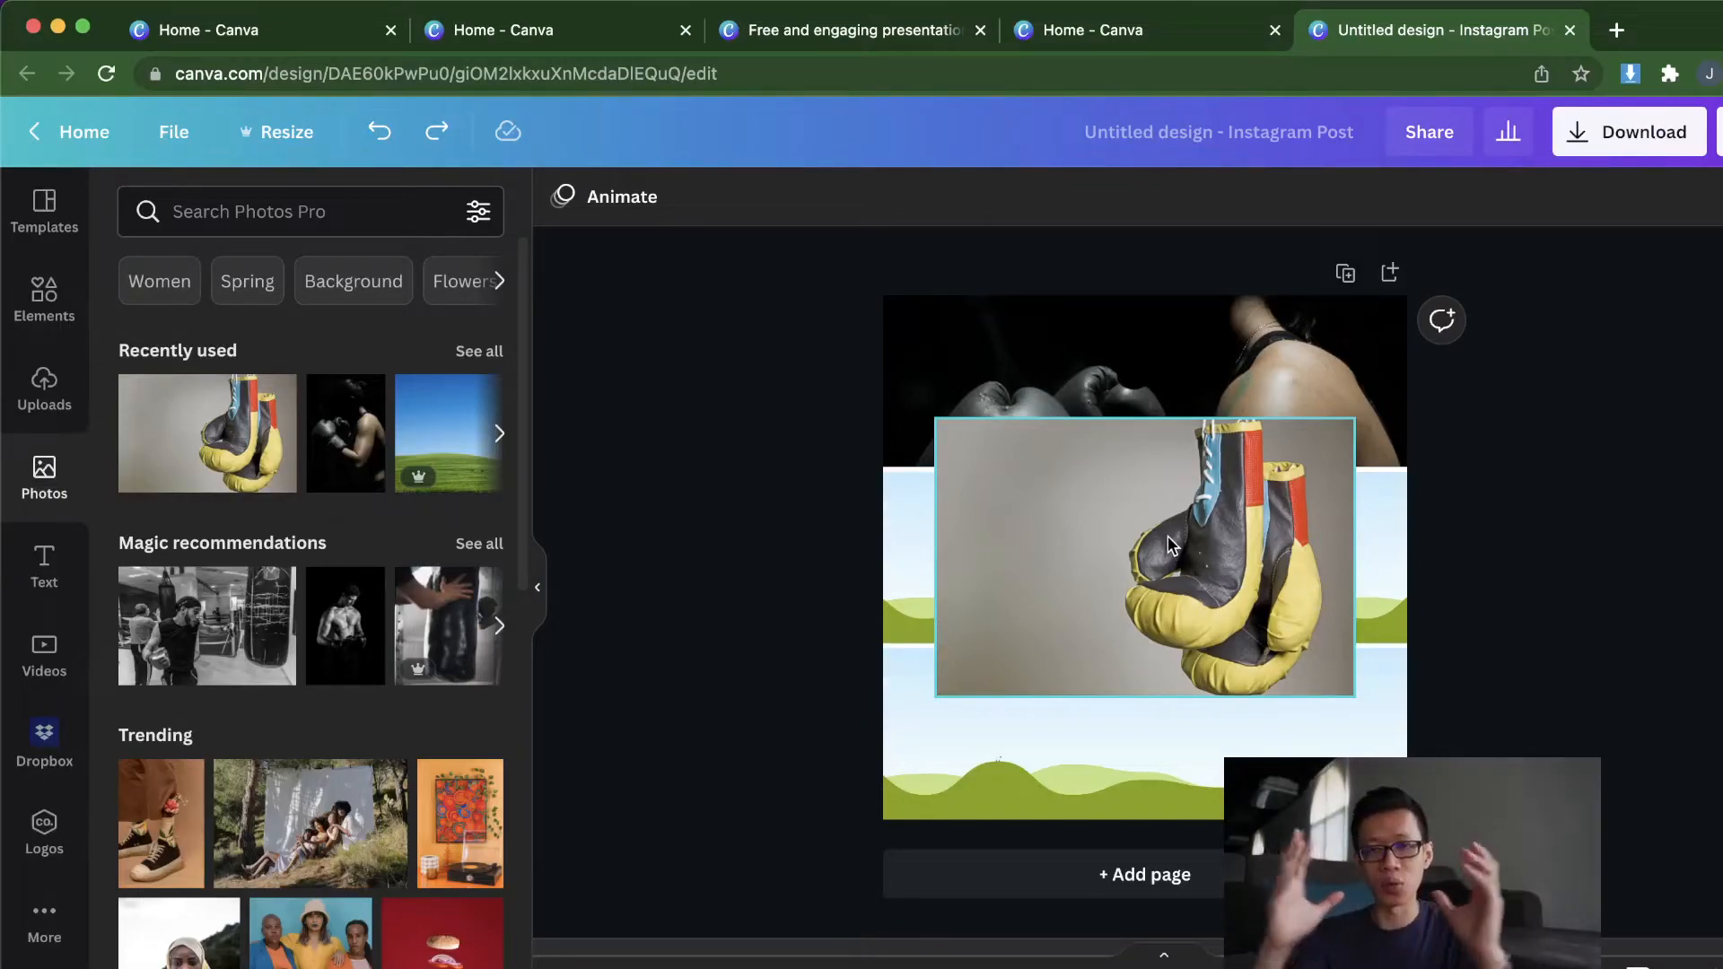
pyautogui.moveTo(1149, 541)
pyautogui.mouseDown()
pyautogui.moveTo(1203, 579)
pyautogui.moveTo(1169, 553)
pyautogui.mouseUp()
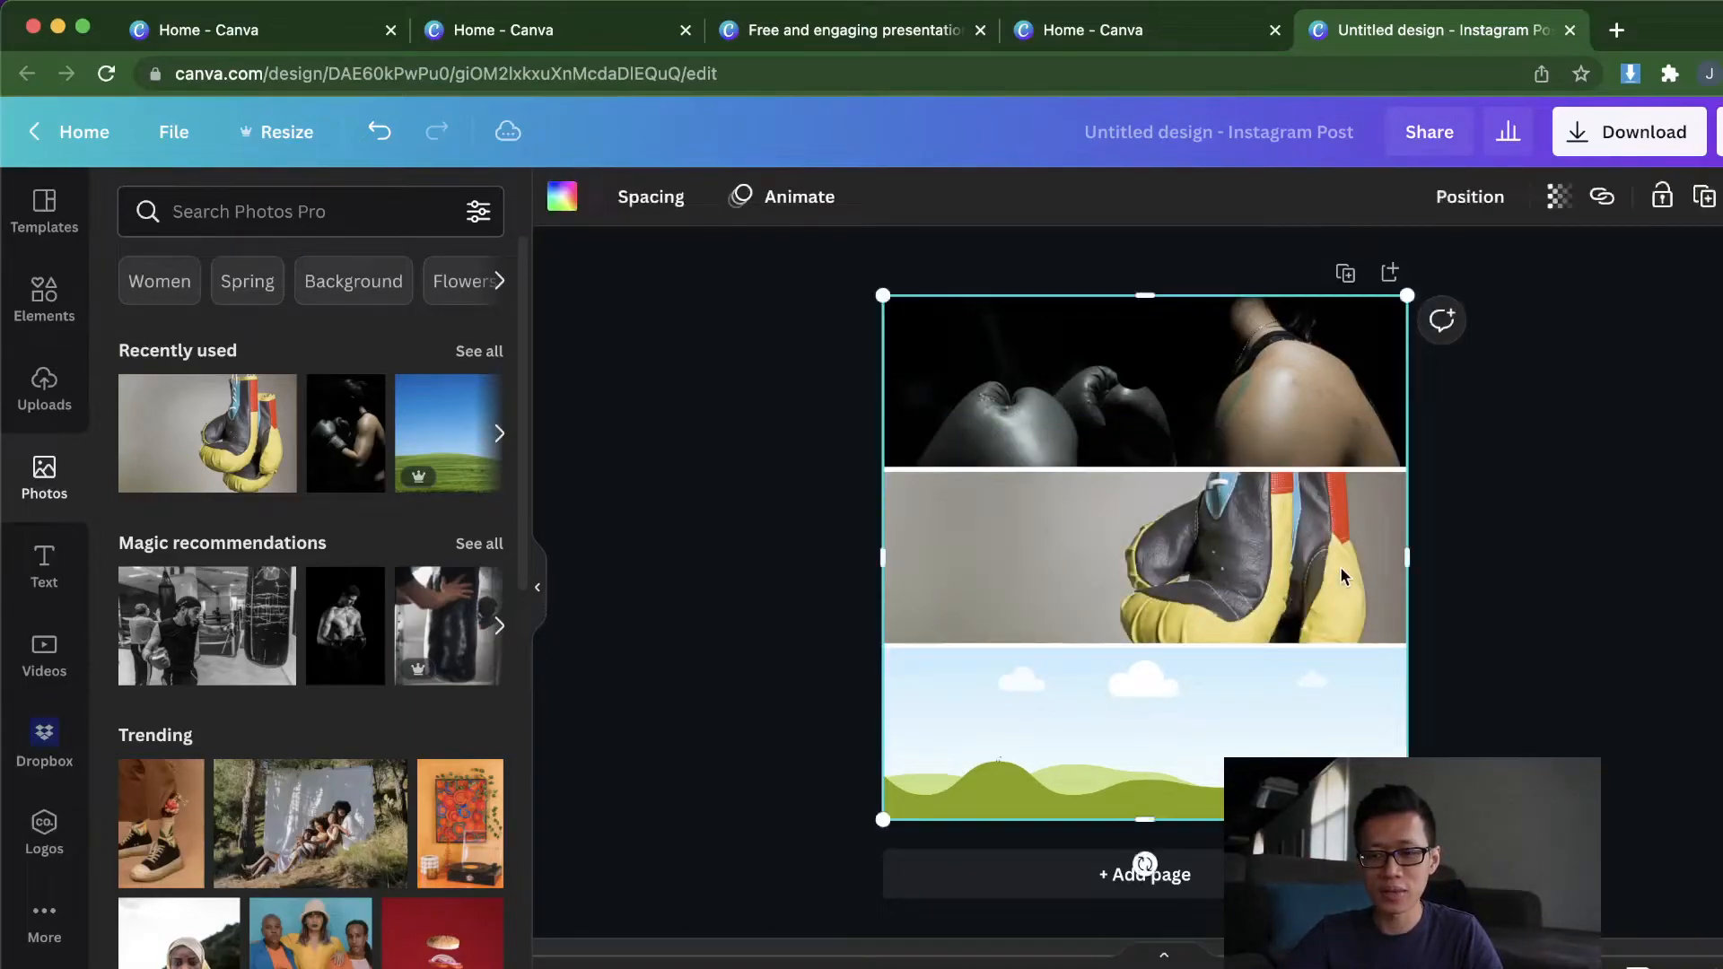
# Step: Shift the yellow gloves photo upward within the middle row to show more of the gloves' lower part
pyautogui.doubleClick(911, 504)
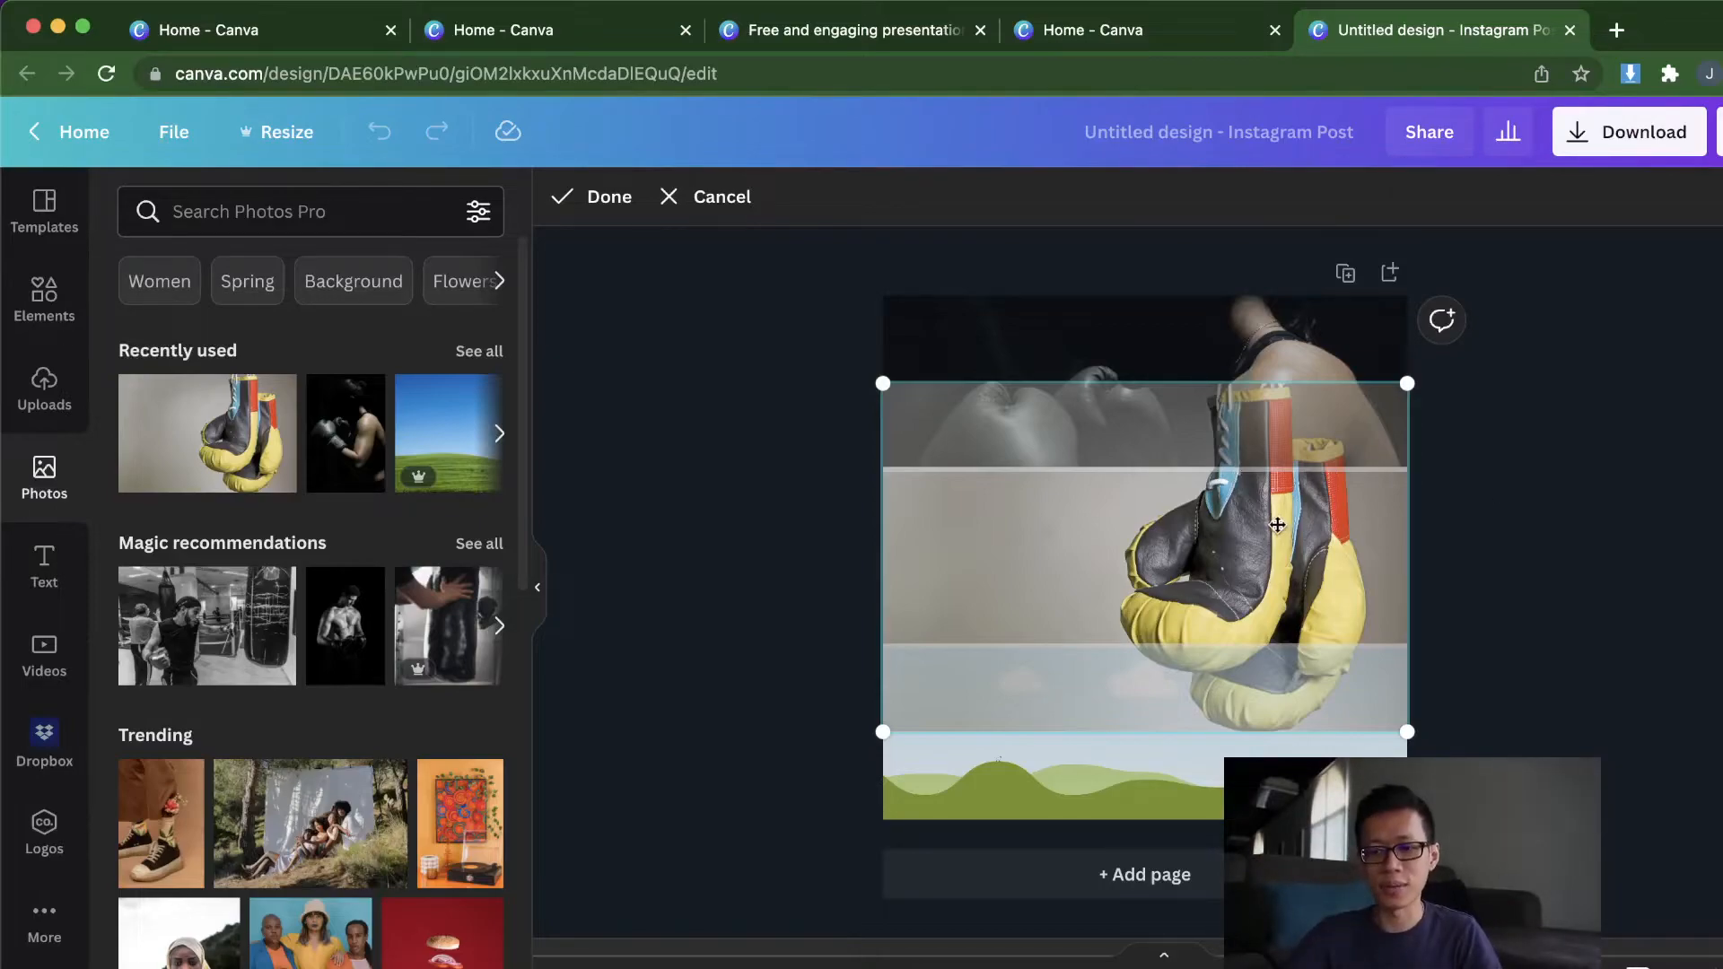
pyautogui.moveTo(1277, 526); pyautogui.dragTo(1278, 480)
pyautogui.click(1515, 506)
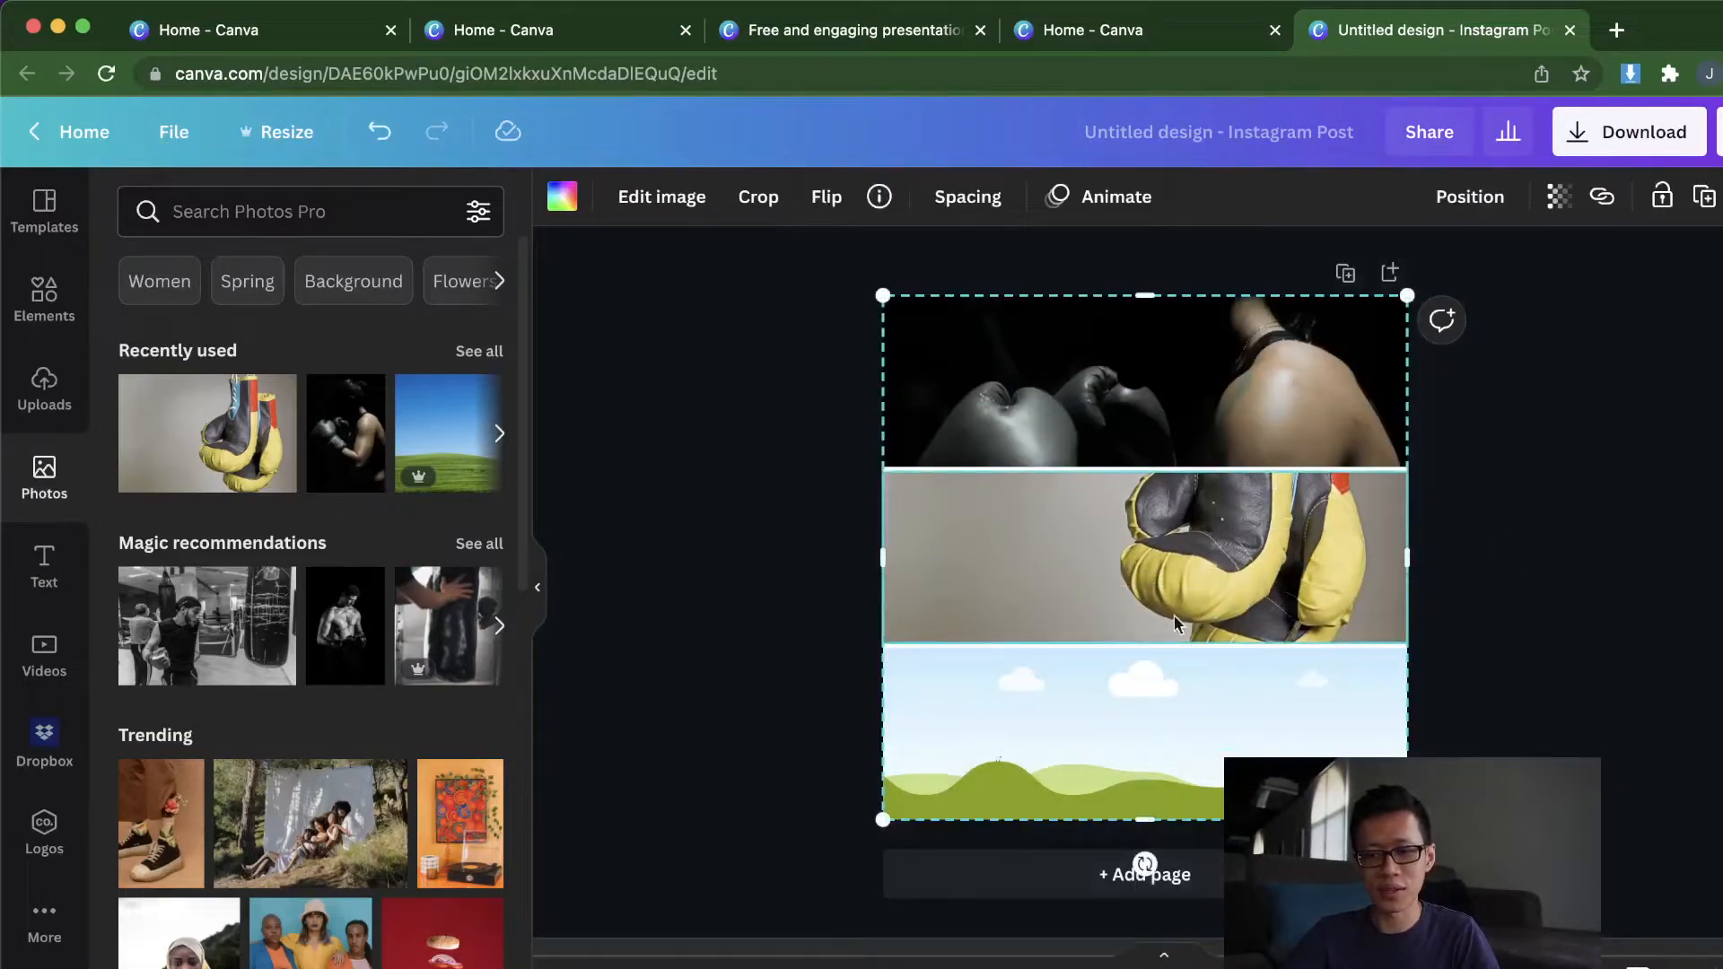
# Step: Fill the grid's bottom row with the recommended black-and-white photo of the boxer training in a gym
pyautogui.click(948, 745)
pyautogui.click(645, 557)
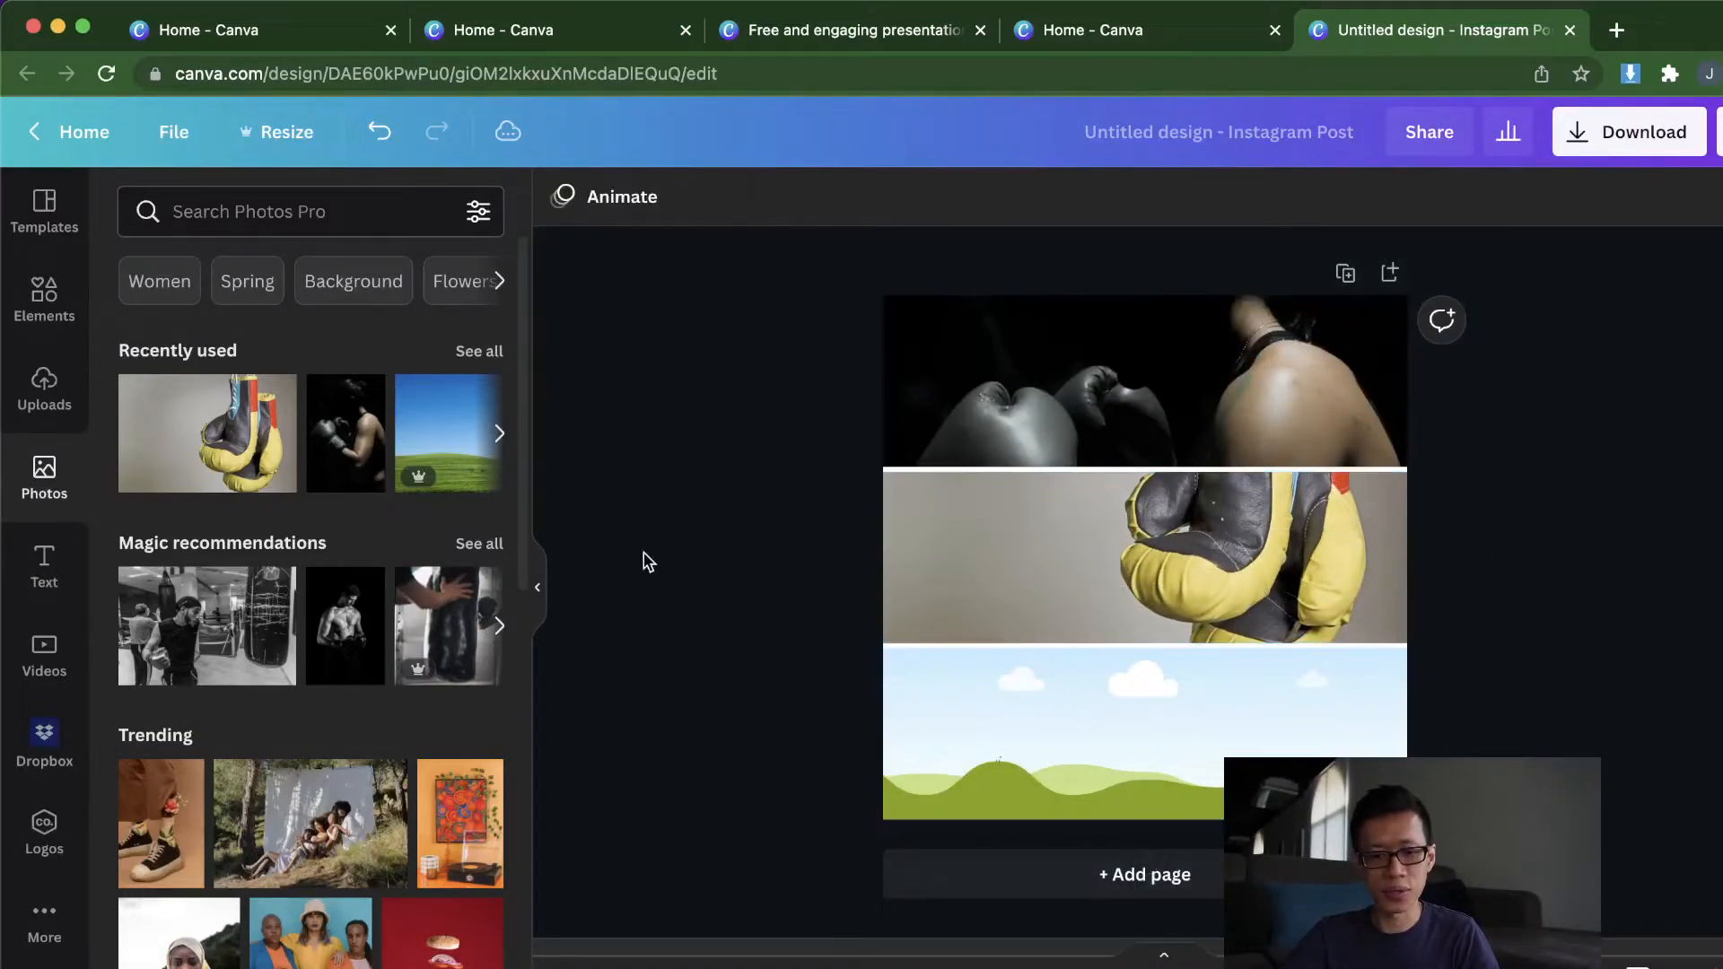
pyautogui.click(206, 626)
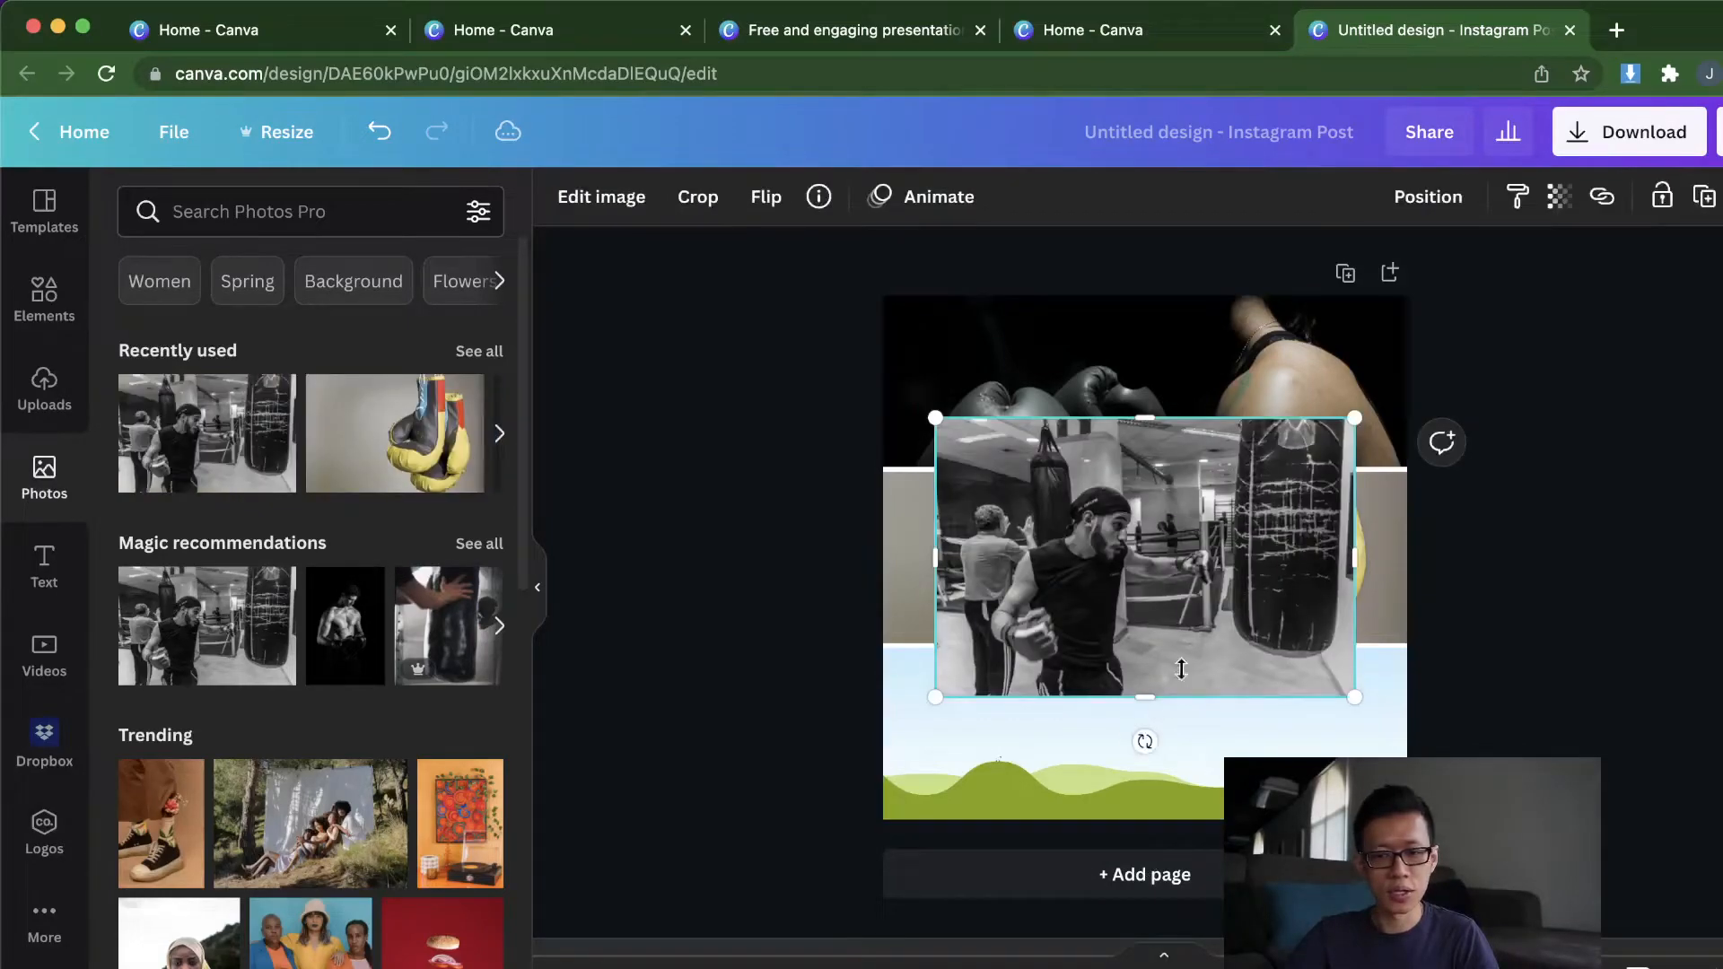
pyautogui.moveTo(1190, 612); pyautogui.dragTo(1186, 737)
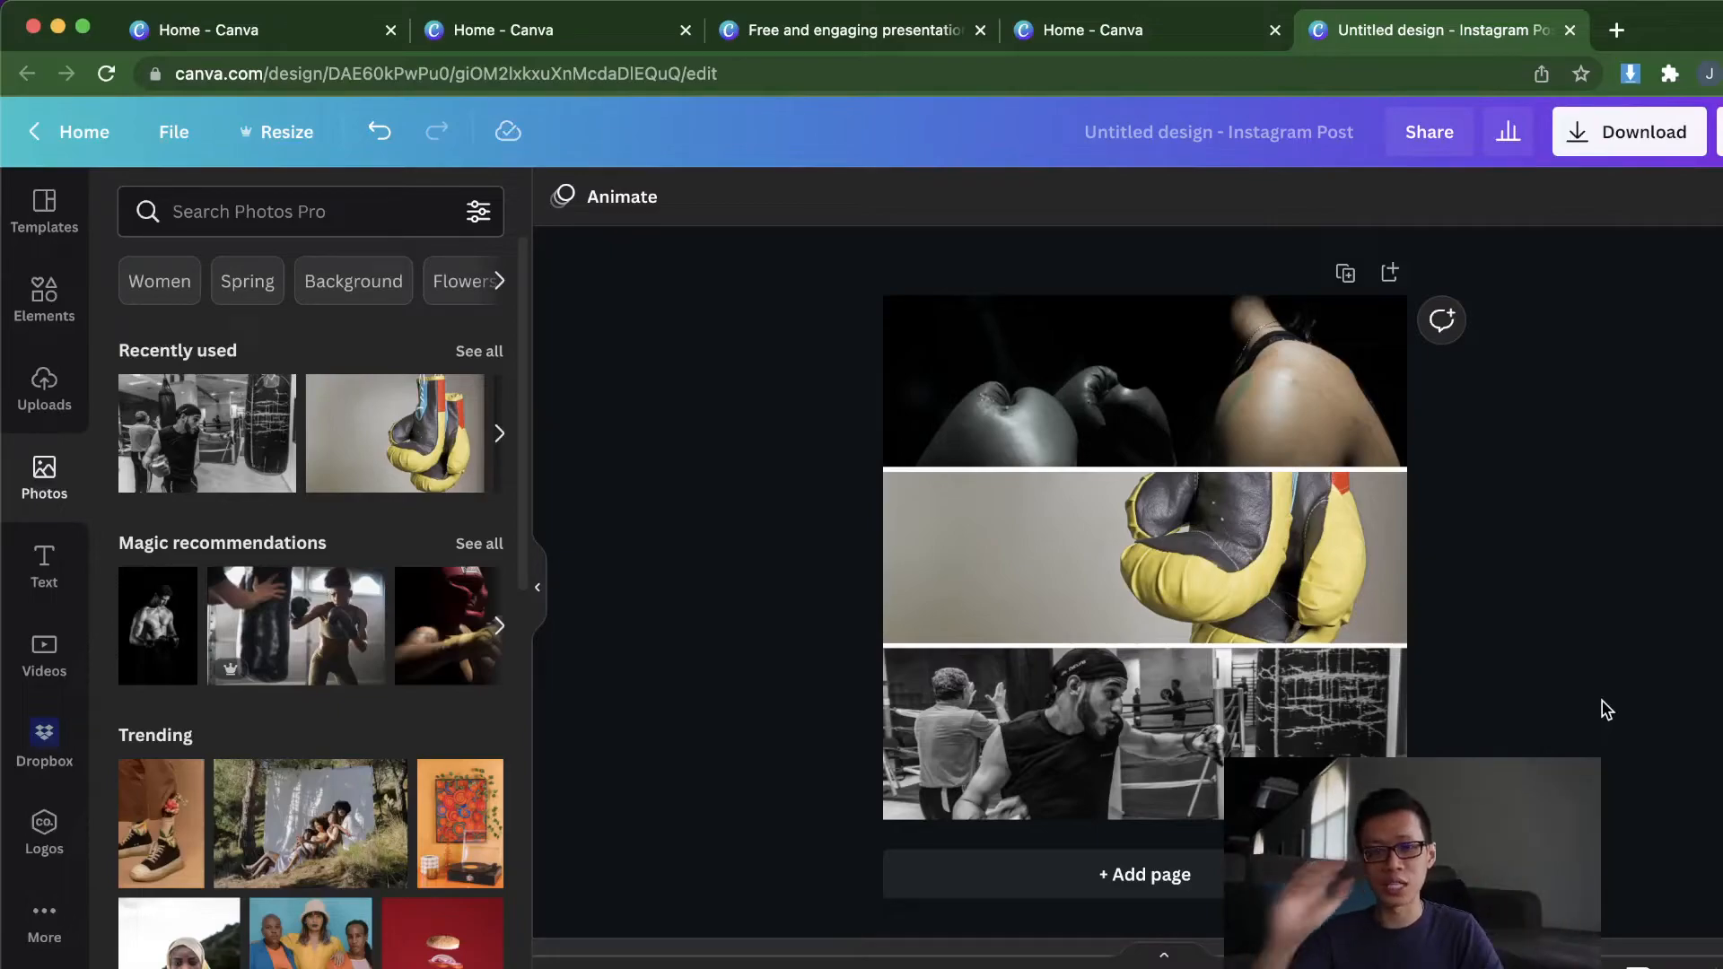
# Step: Search the photo library for "grid"
pyautogui.click(385, 220)
pyautogui.write('grid')
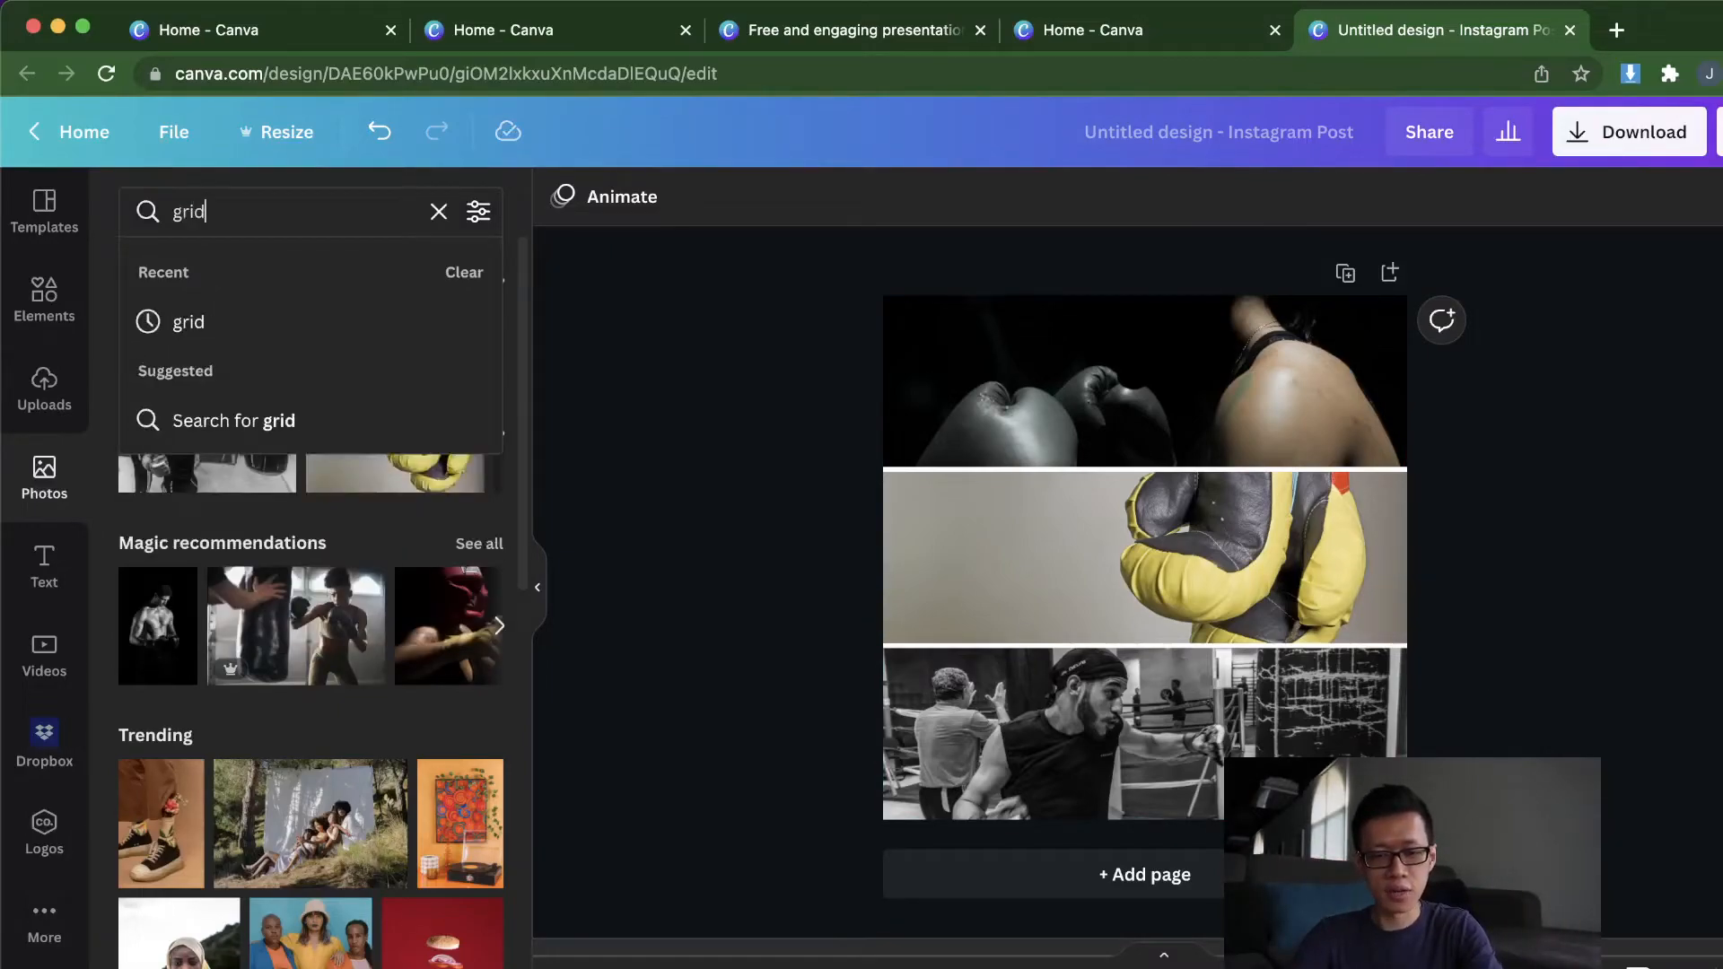
pyautogui.press('Return')
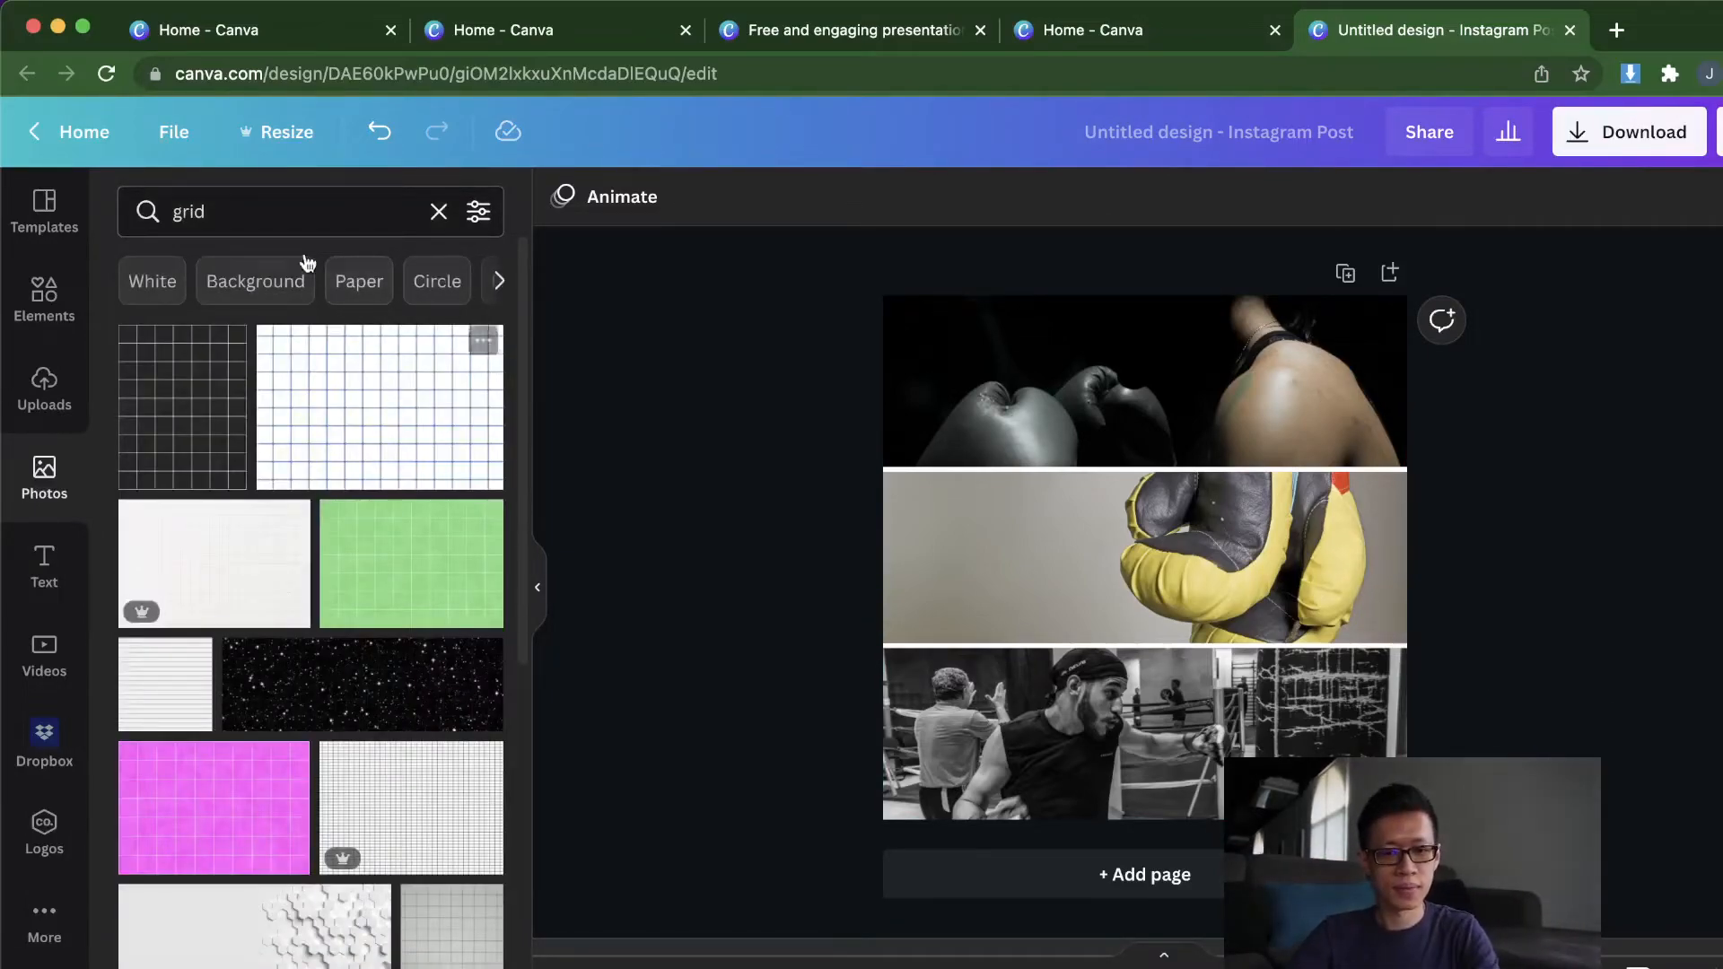
# Step: Look through the available photo grid layouts among the design elements
pyautogui.click(44, 297)
pyautogui.click(254, 211)
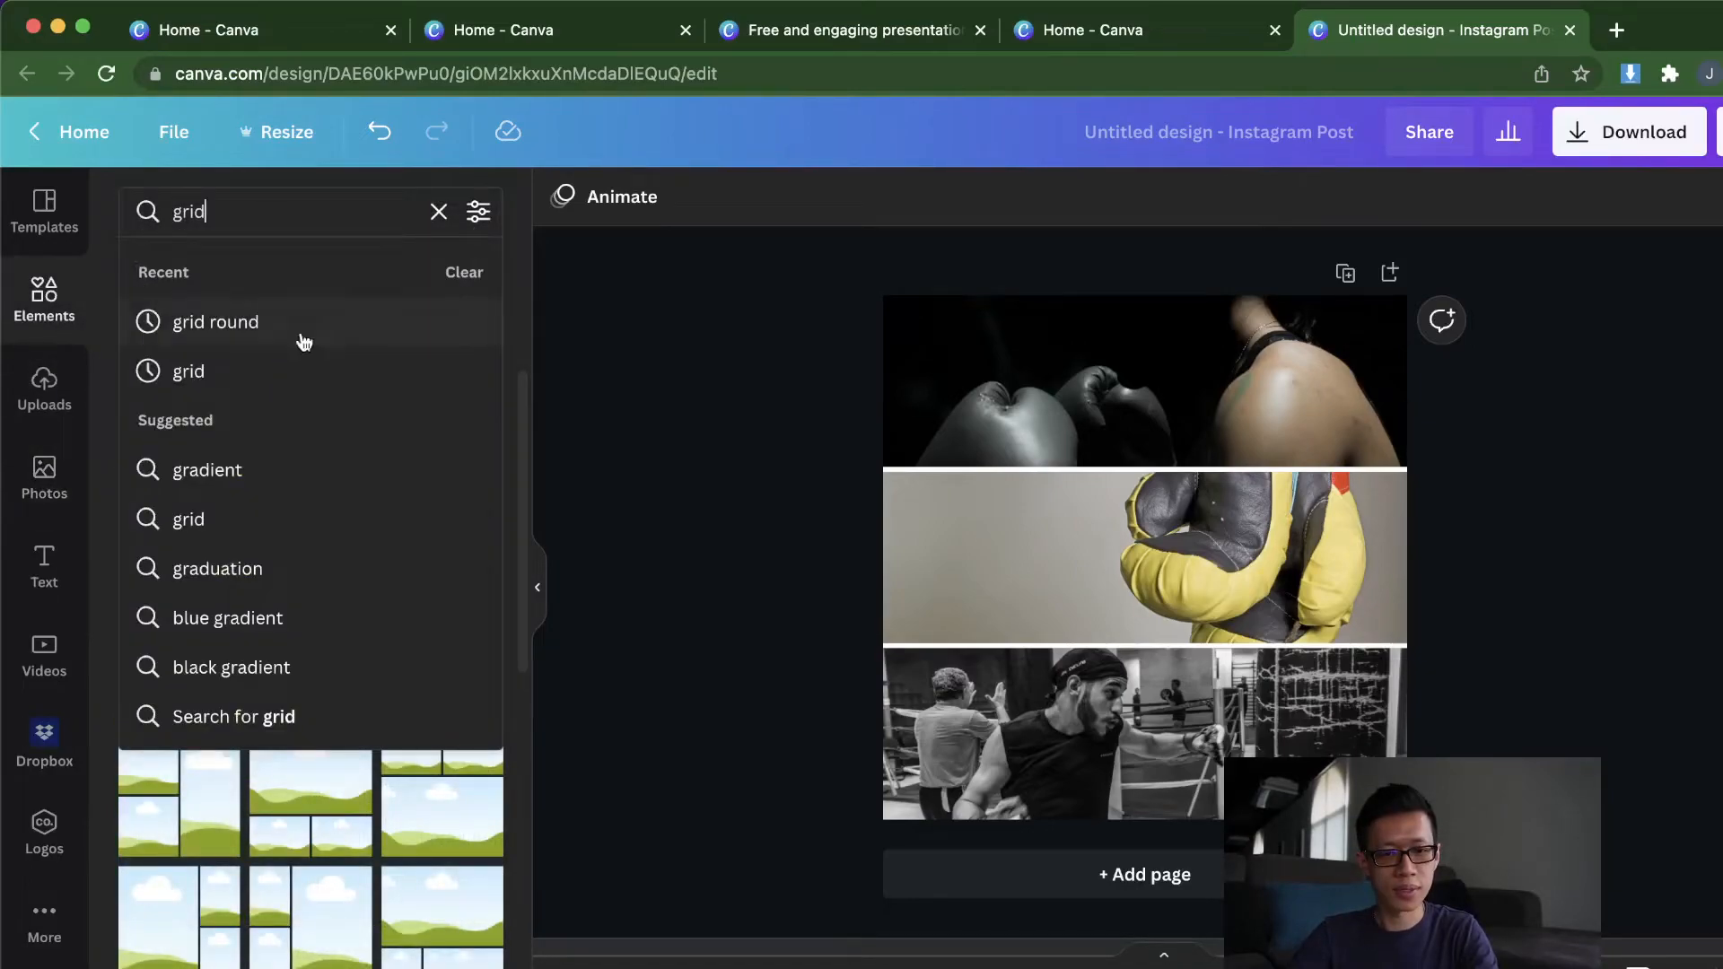
pyautogui.moveTo(420, 842); pyautogui.dragTo(388, 821)
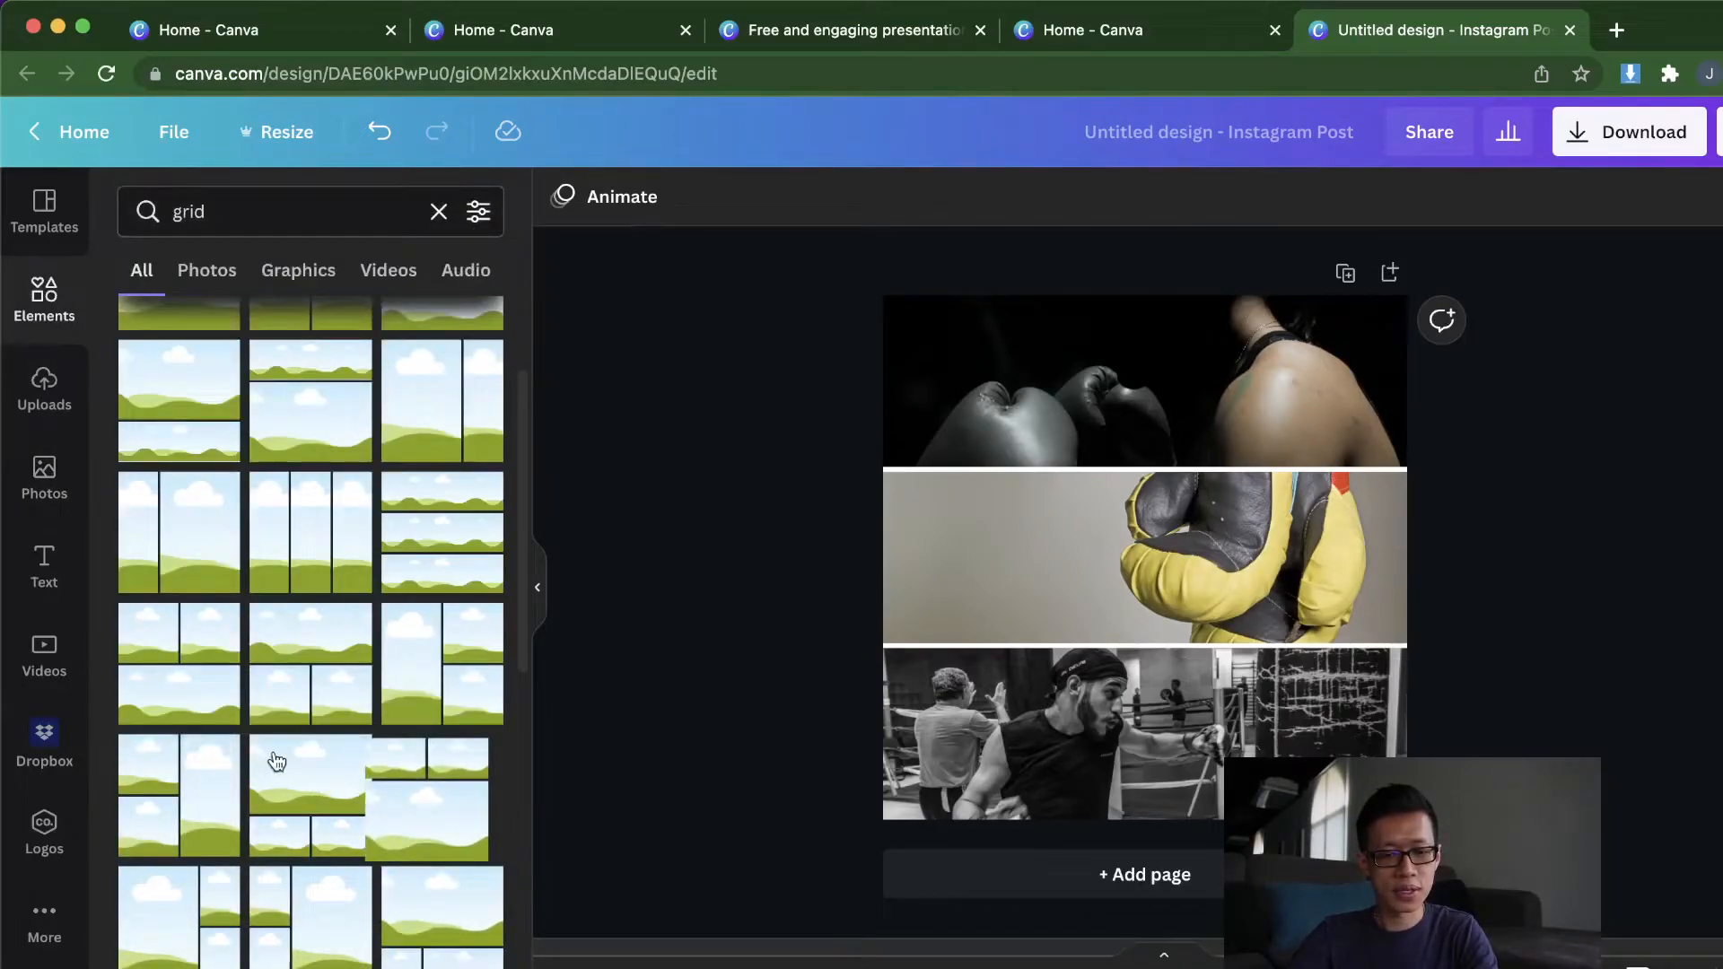
pyautogui.scroll(-9, 305, 718)
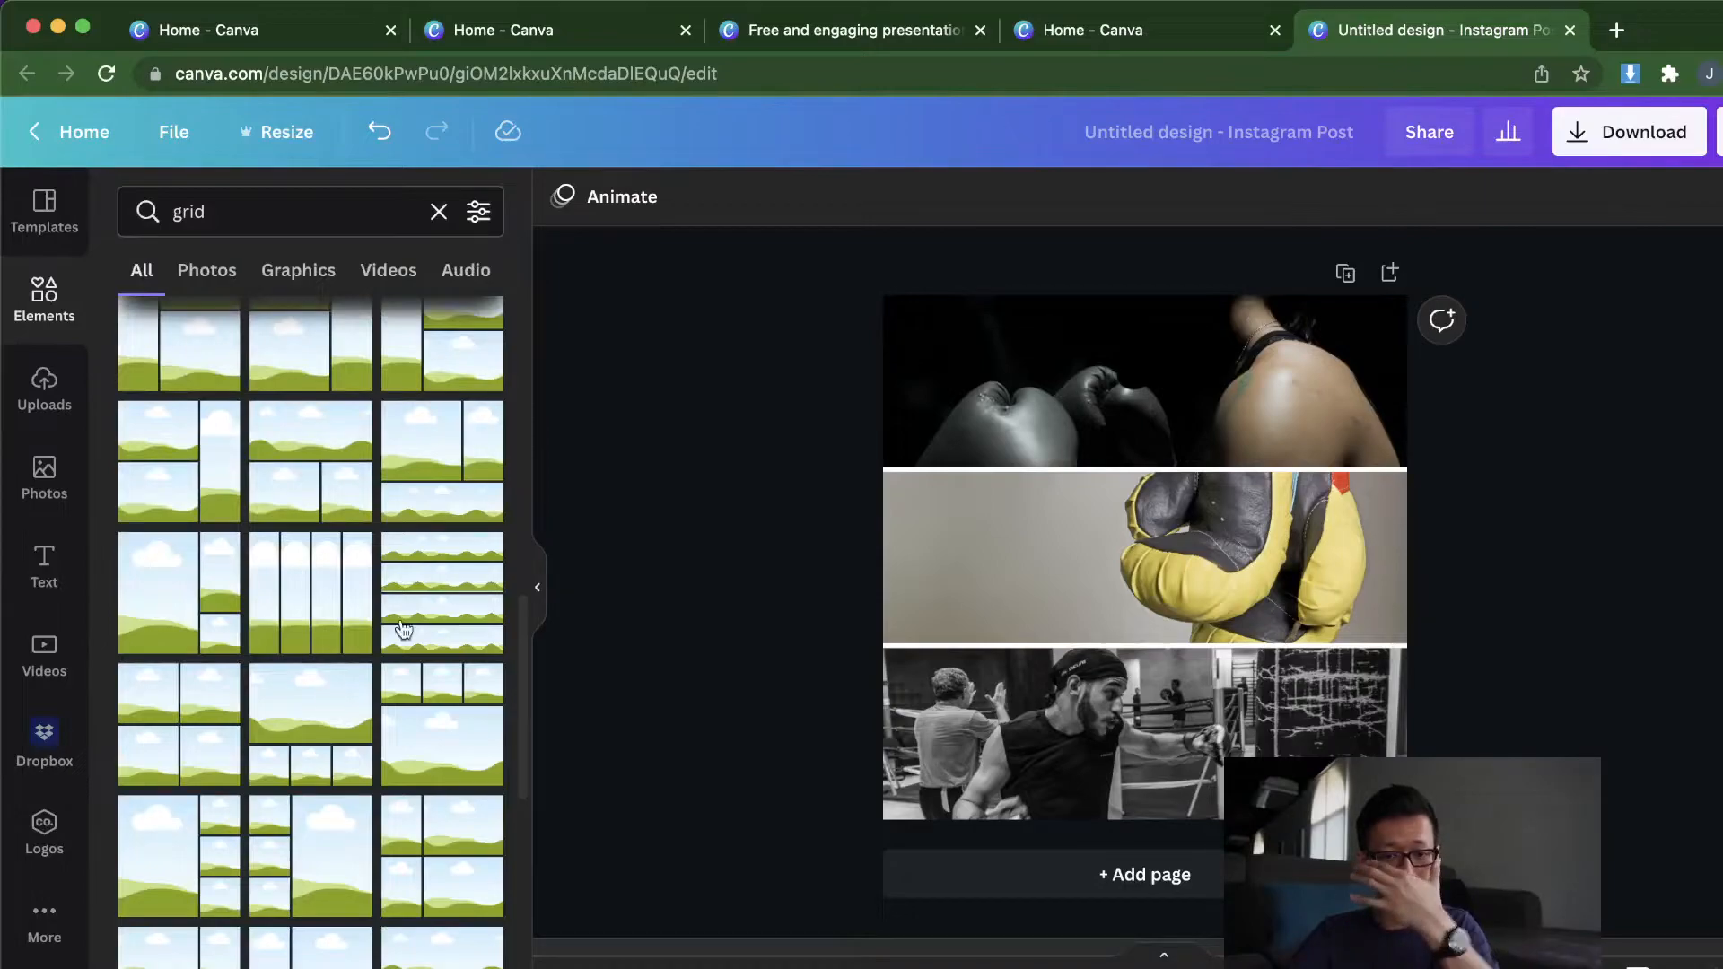
pyautogui.scroll(2, 435, 616)
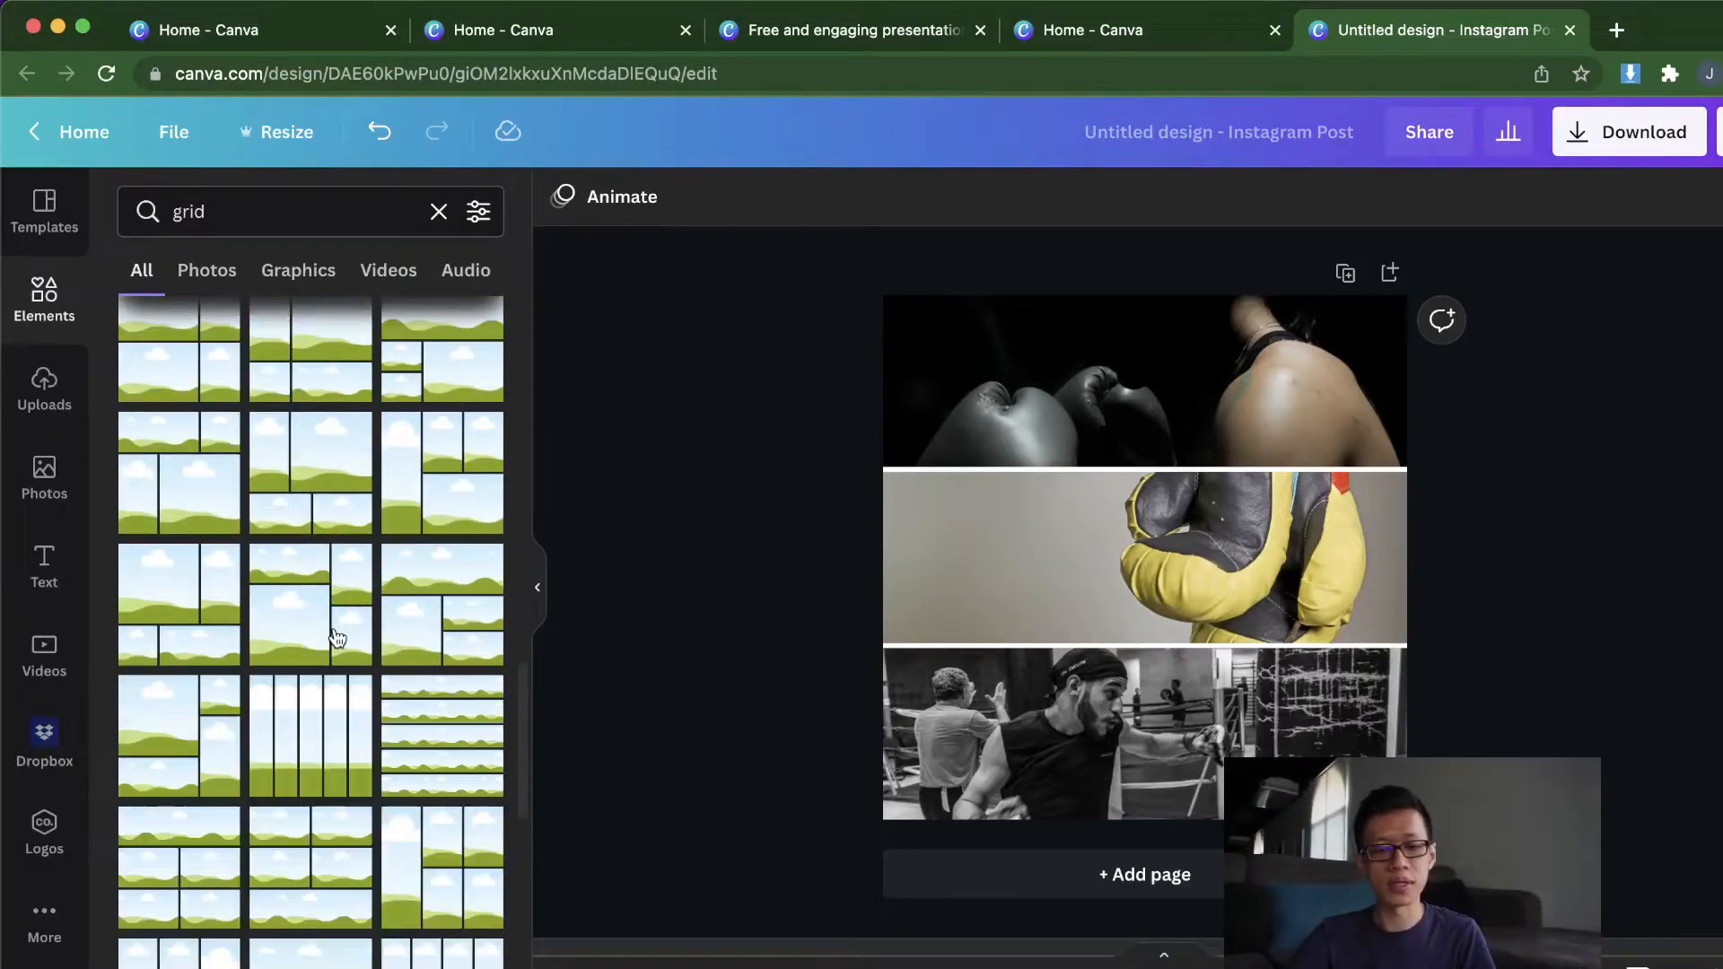
pyautogui.scroll(-5, 340, 616)
# Step: Try resizing the three-row photo grid: narrow it, restore its full width, and shorten it to leave a blank strip below
pyautogui.click(1016, 468)
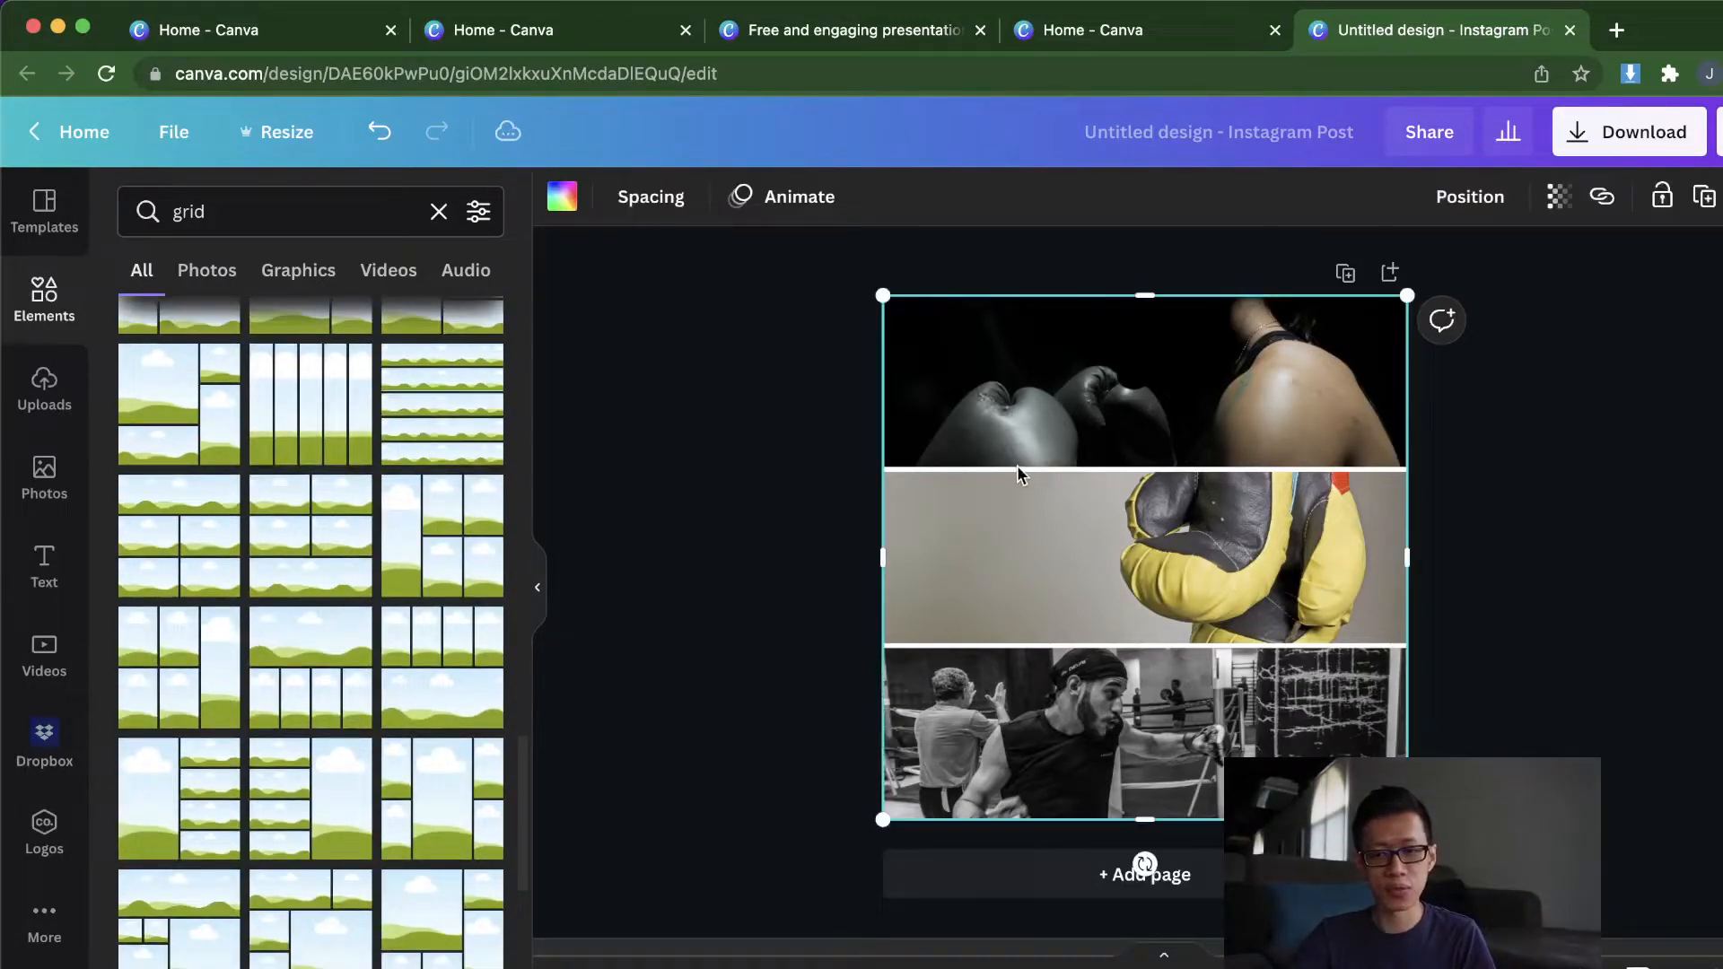
pyautogui.moveTo(1407, 558); pyautogui.dragTo(1293, 574)
pyautogui.doubleClick(1220, 665)
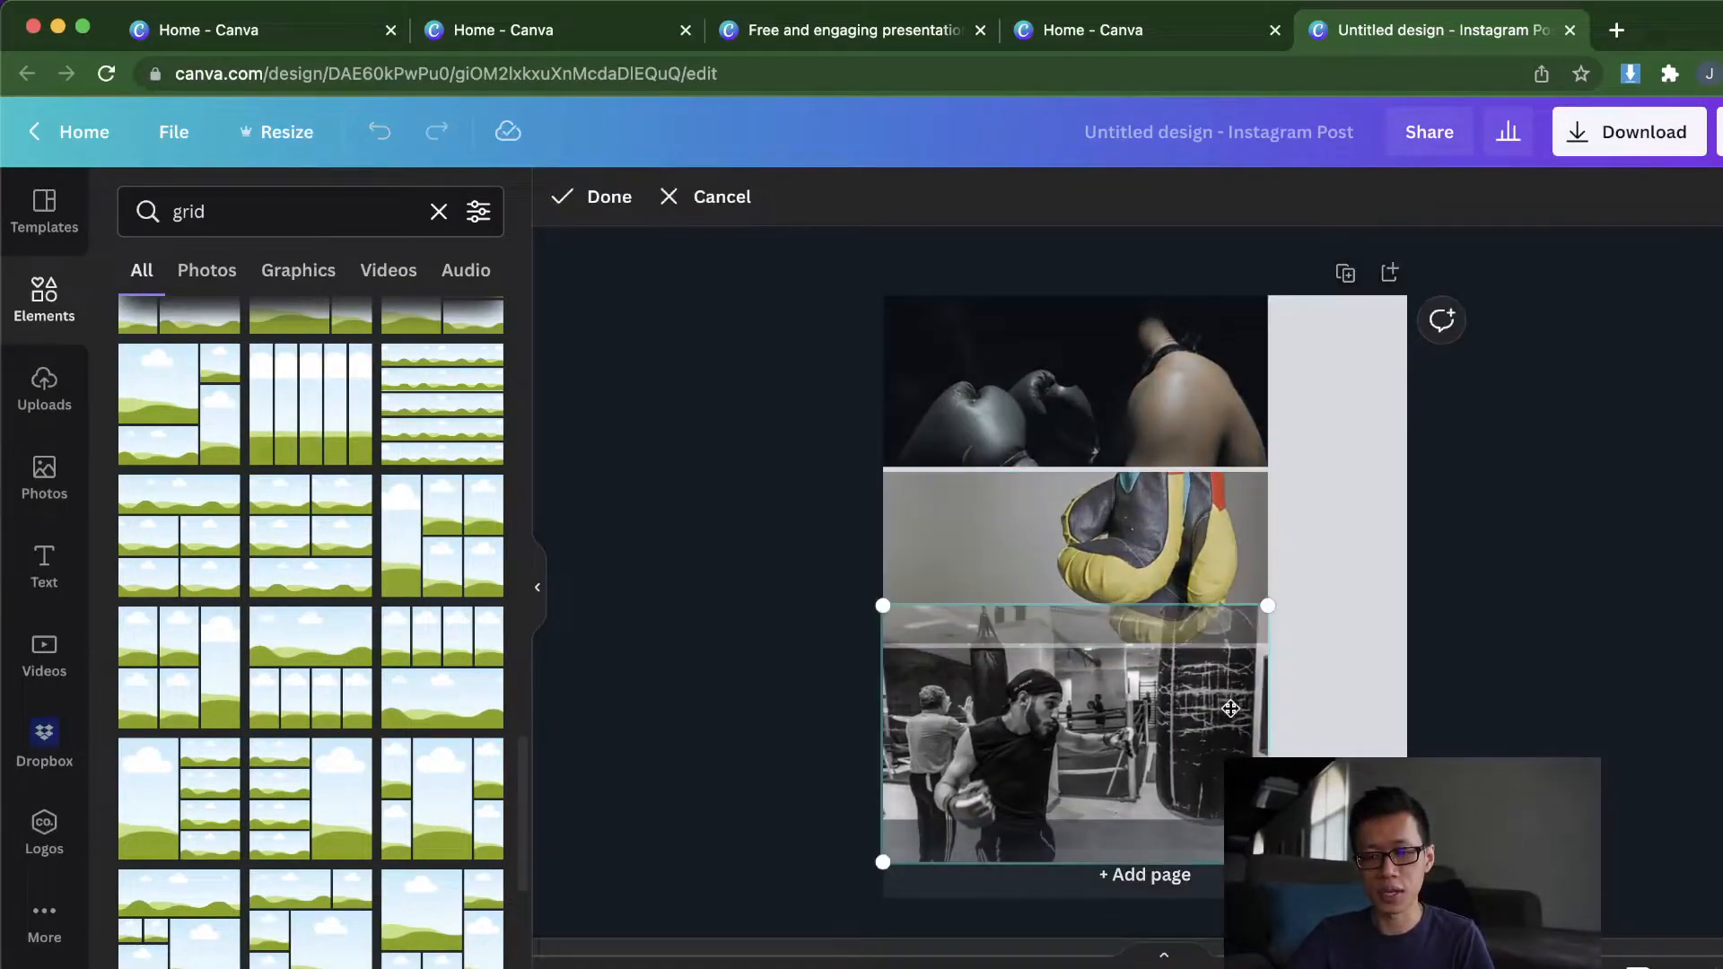
pyautogui.click(1324, 669)
pyautogui.click(1258, 799)
pyautogui.moveTo(1268, 819); pyautogui.dragTo(1406, 706)
# Step: Search the elements for "frames" and delete the boxing photo grid from the page
pyautogui.moveTo(370, 216); pyautogui.dragTo(5, 225)
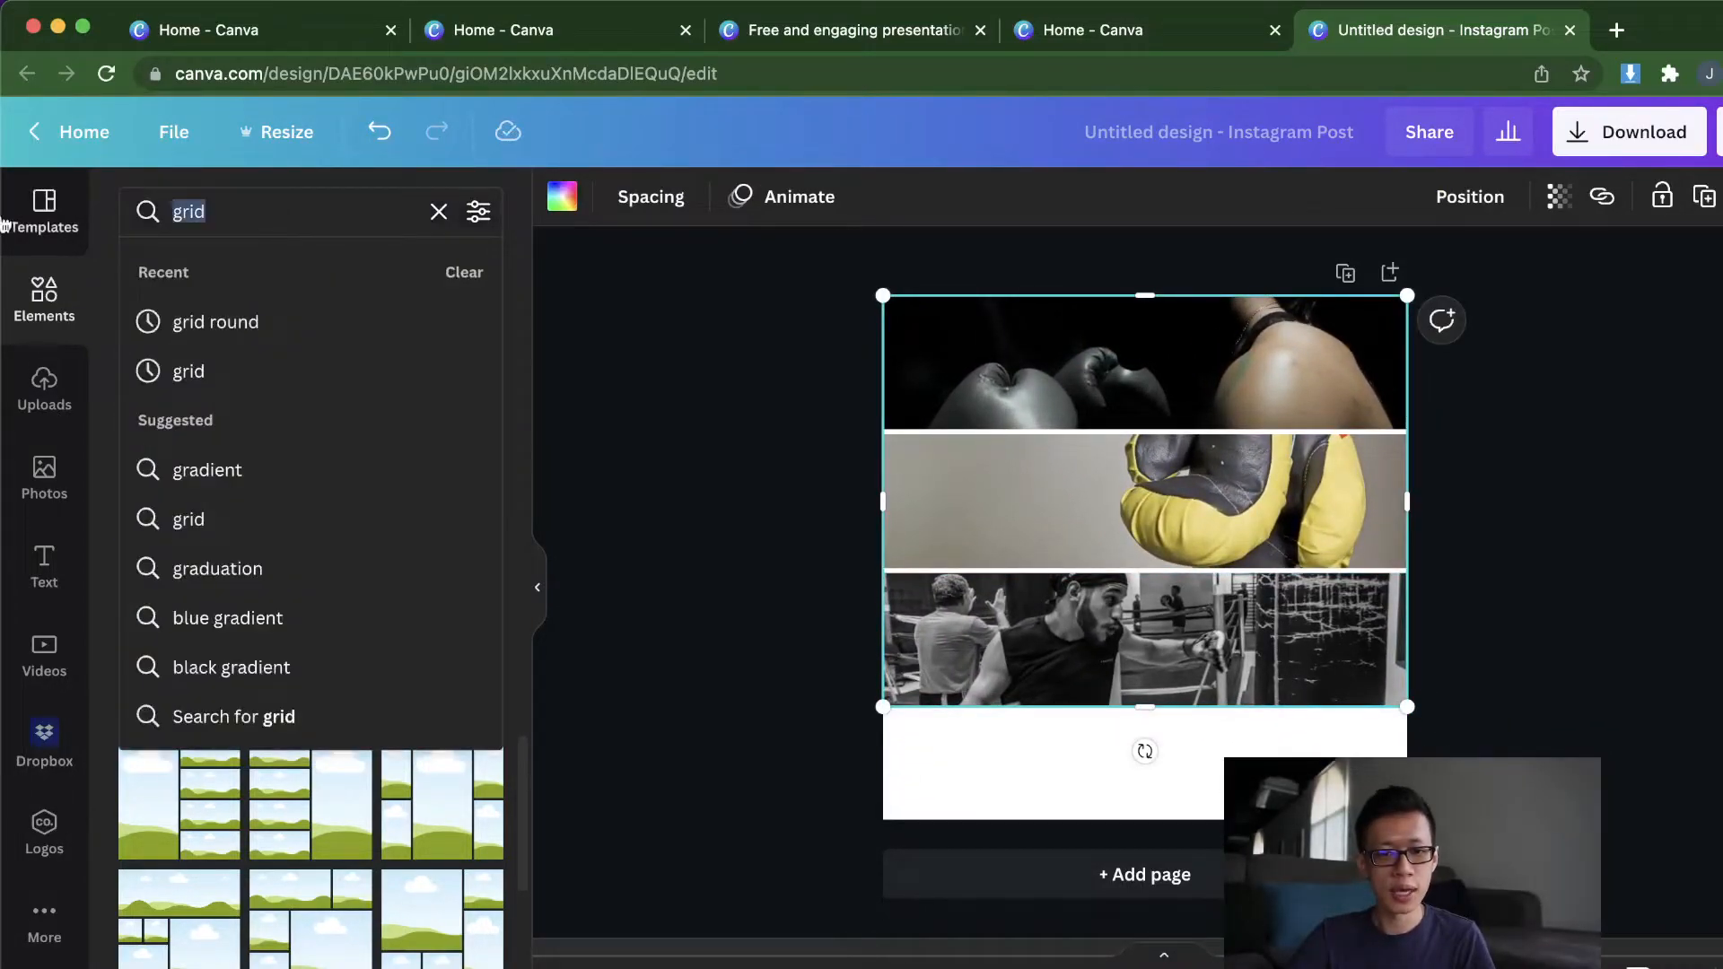
pyautogui.press('BackSpace')
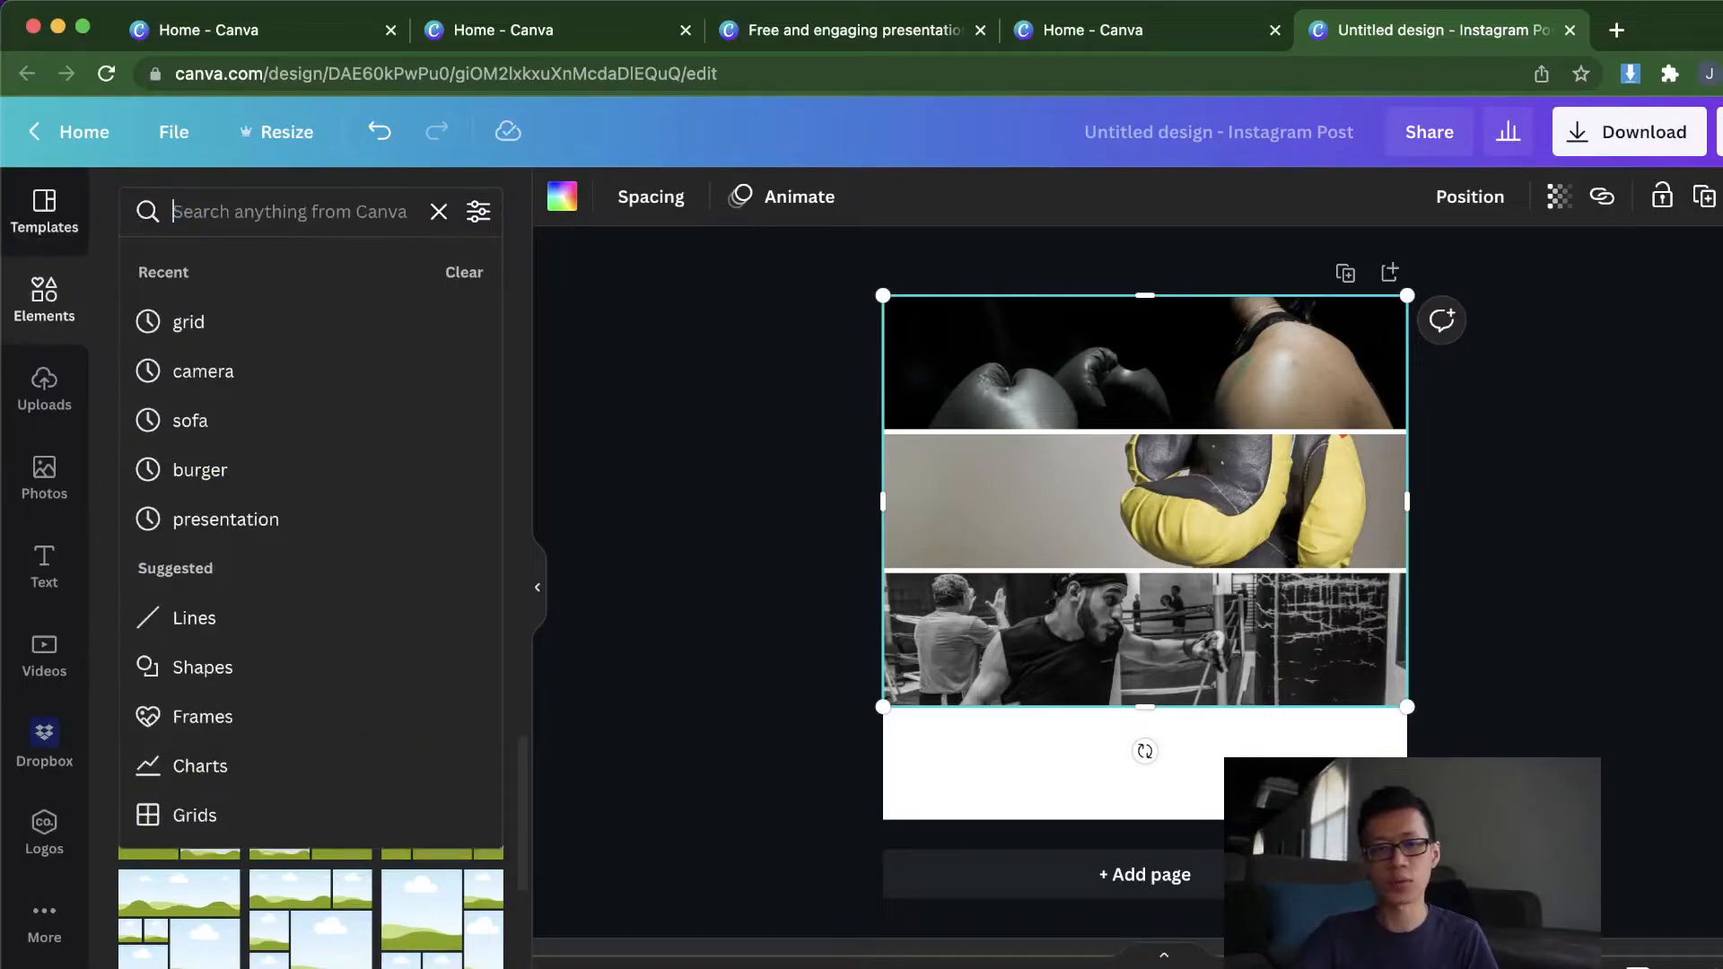
pyautogui.write('frames')
pyautogui.press('Return')
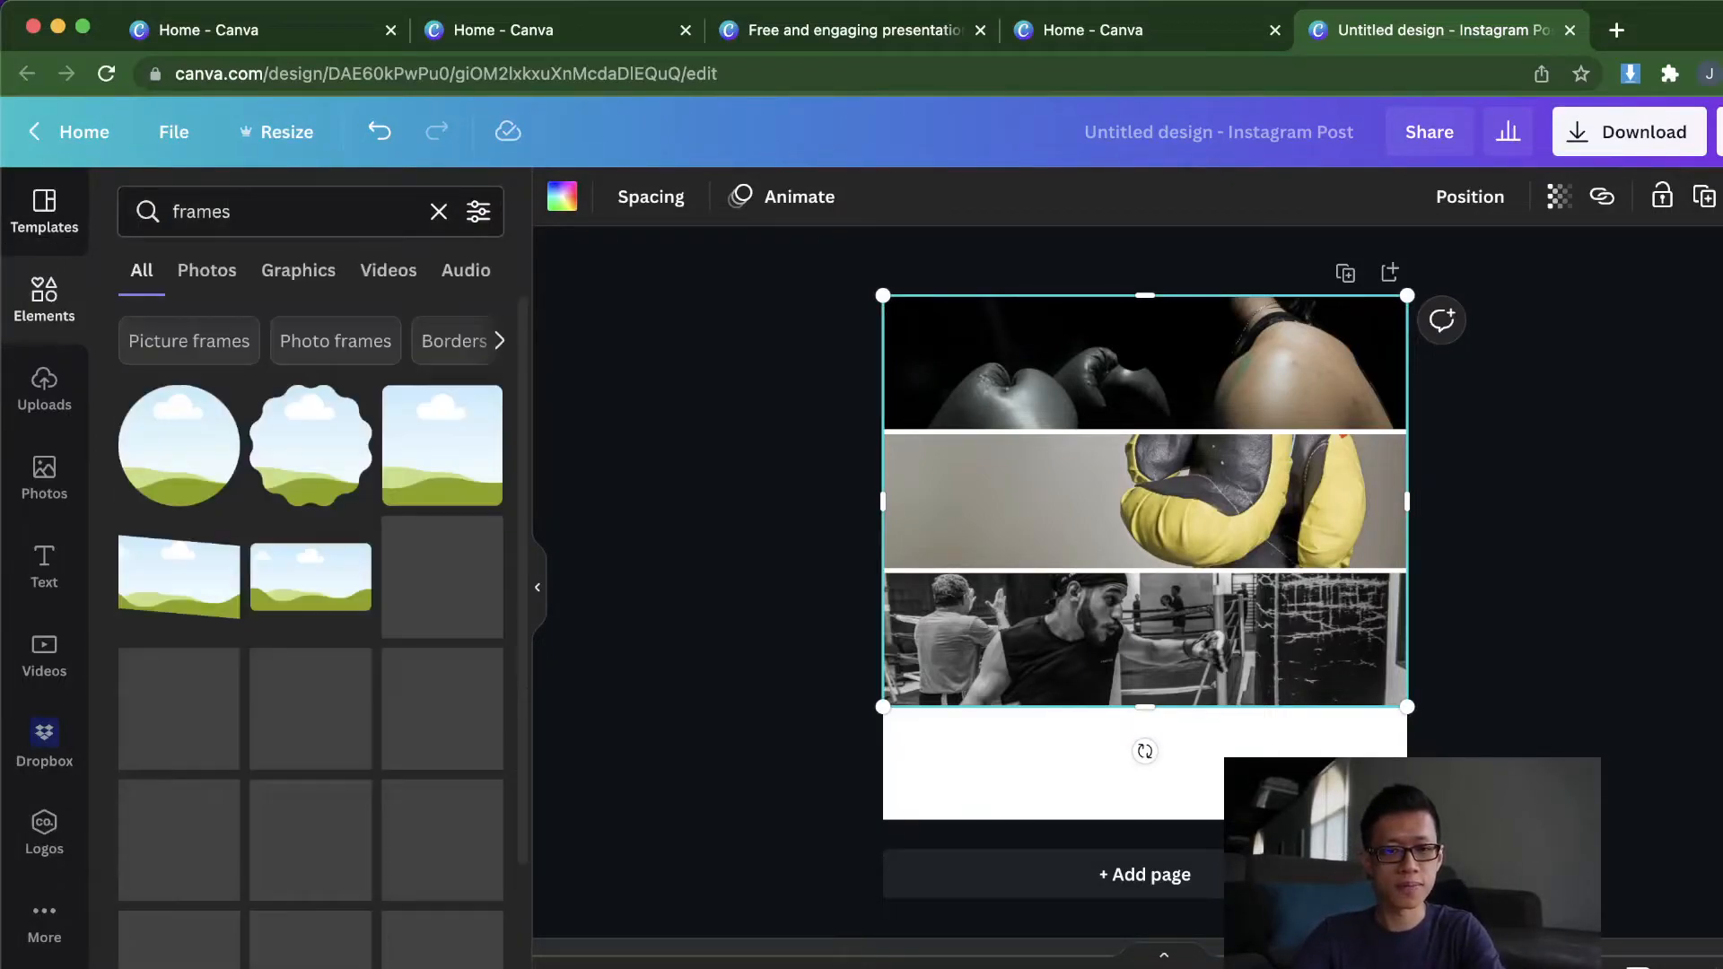
pyautogui.moveTo(1111, 343); pyautogui.dragTo(1163, 404)
pyautogui.press('Delete')
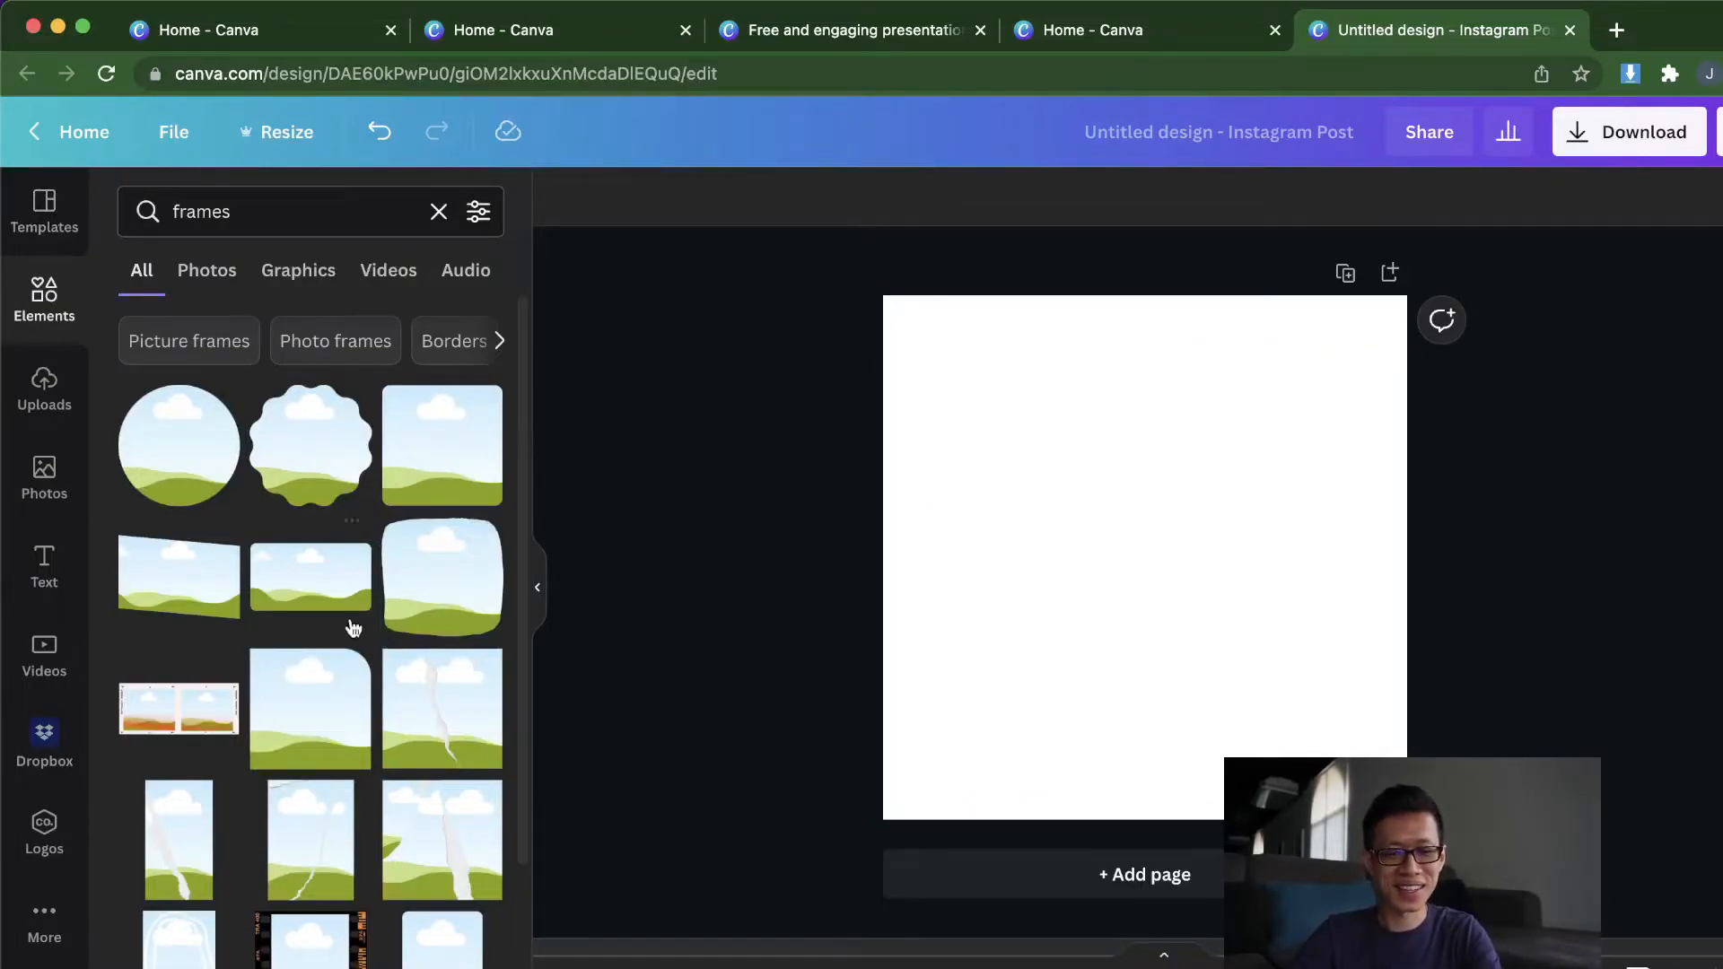
# Step: Add the desktop computer frame to the empty page, enlarge it and centre it on the page
pyautogui.scroll(-5, 296, 665)
pyautogui.scroll(3, 322, 663)
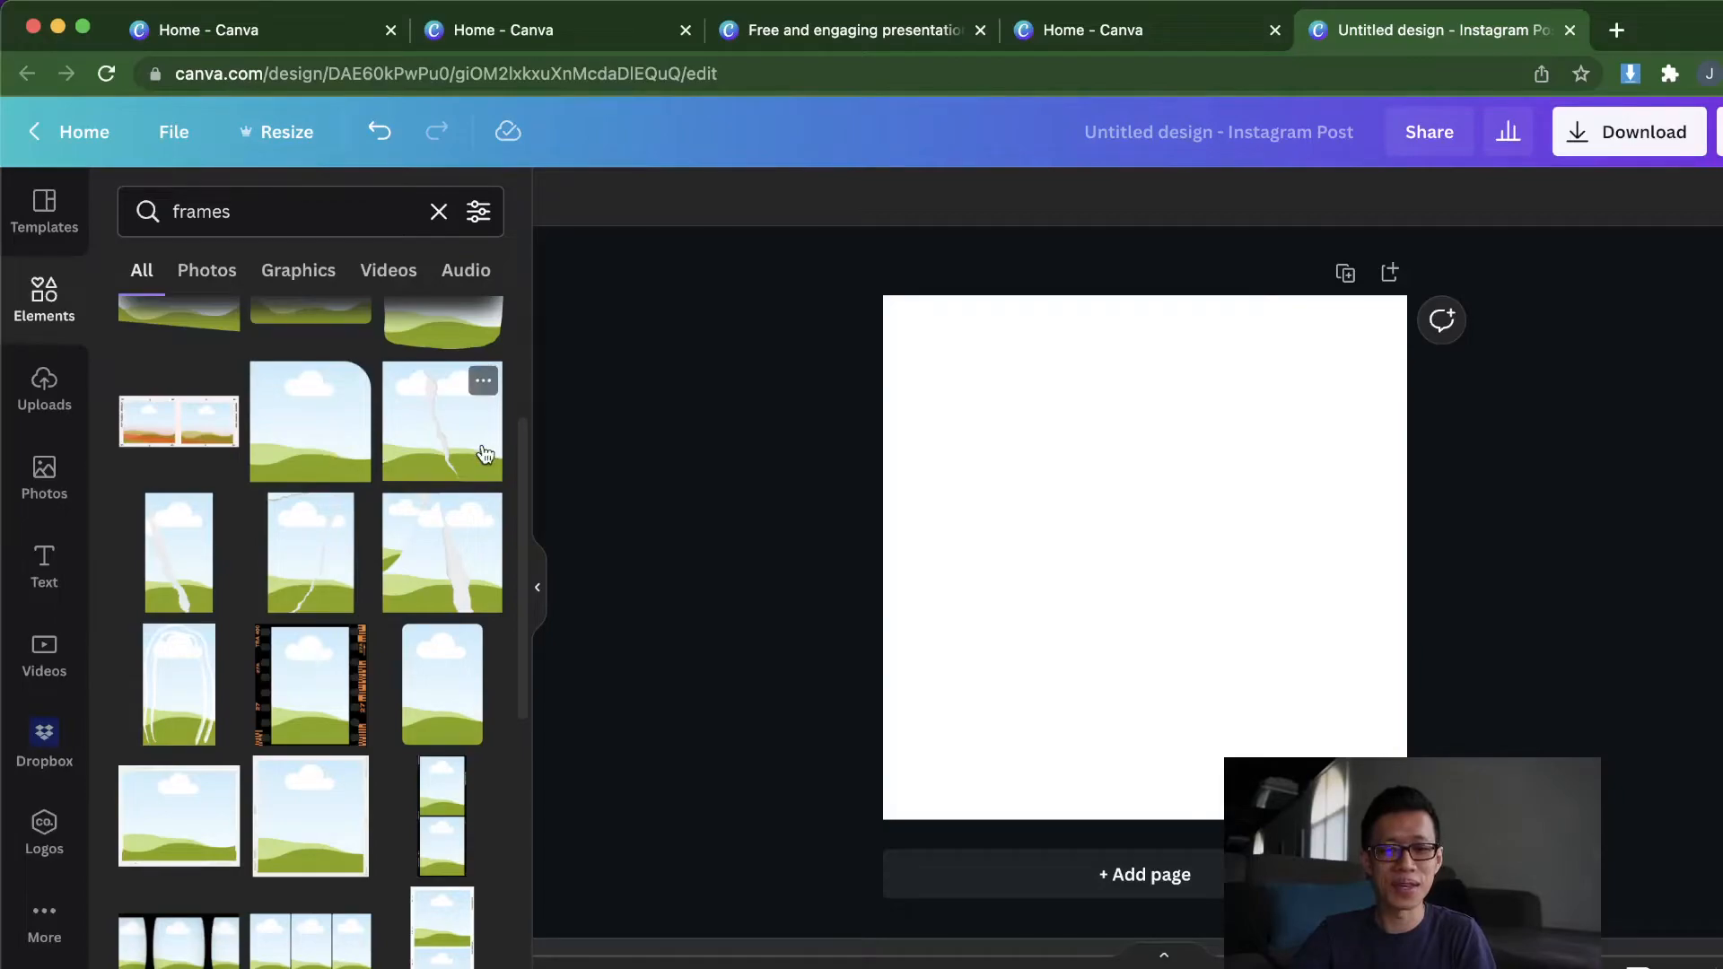
pyautogui.scroll(-2, 485, 453)
pyautogui.scroll(-2, 431, 583)
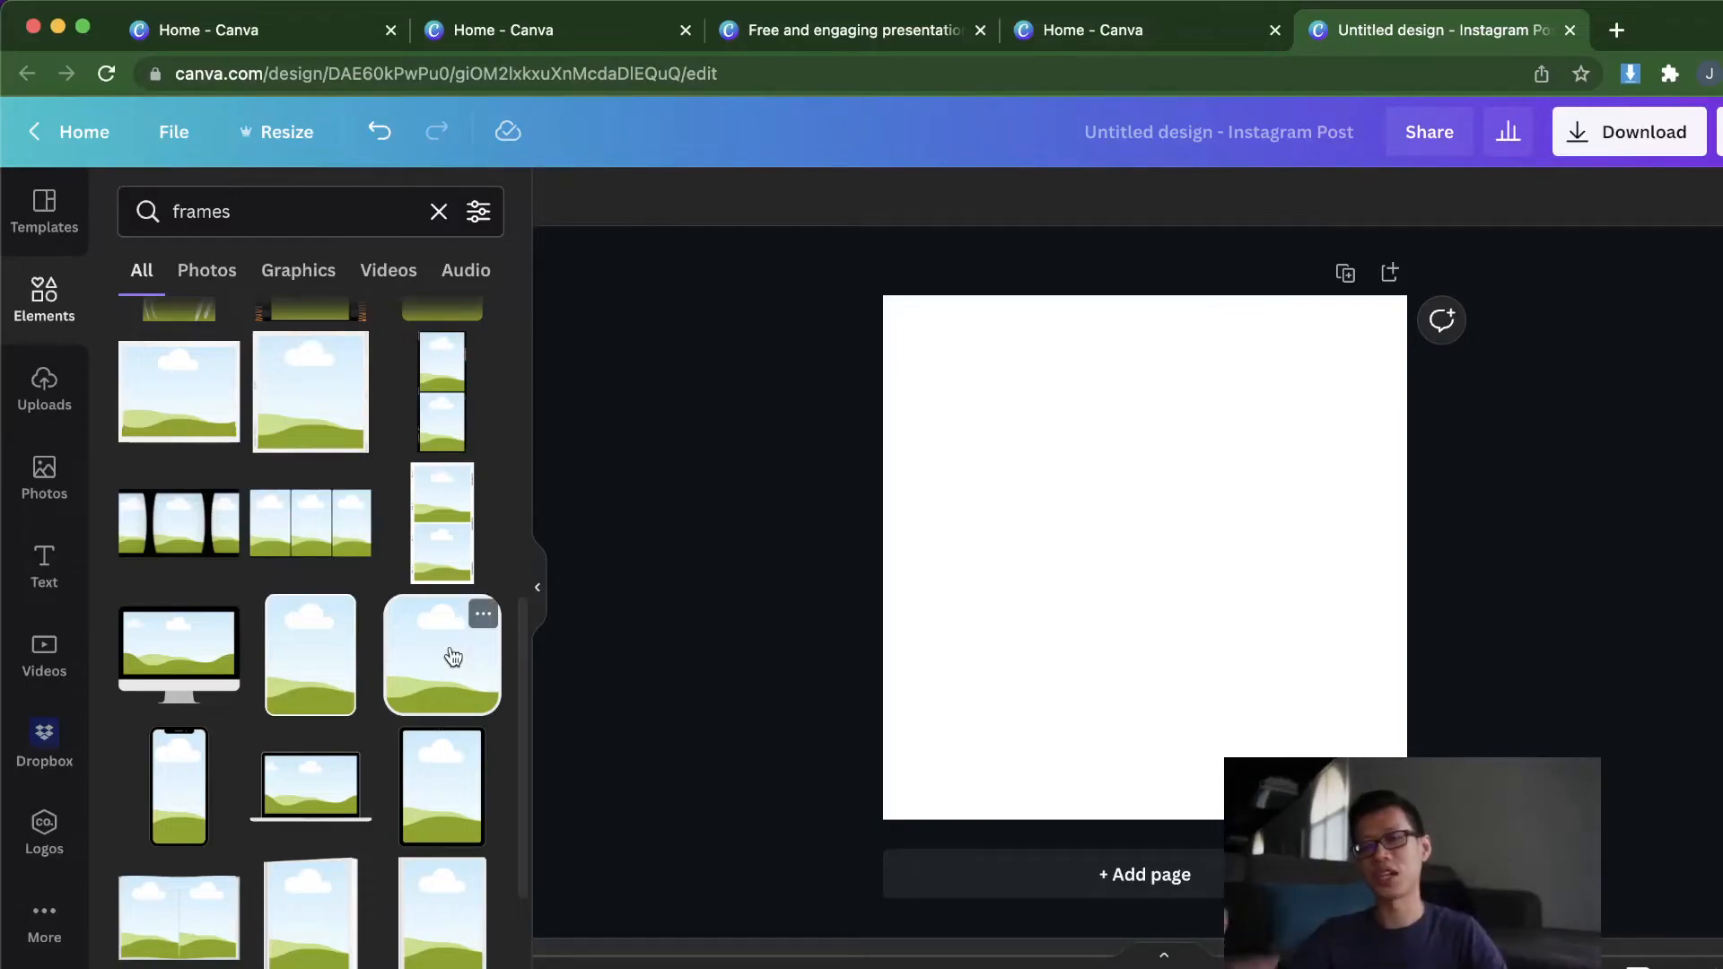
pyautogui.click(169, 659)
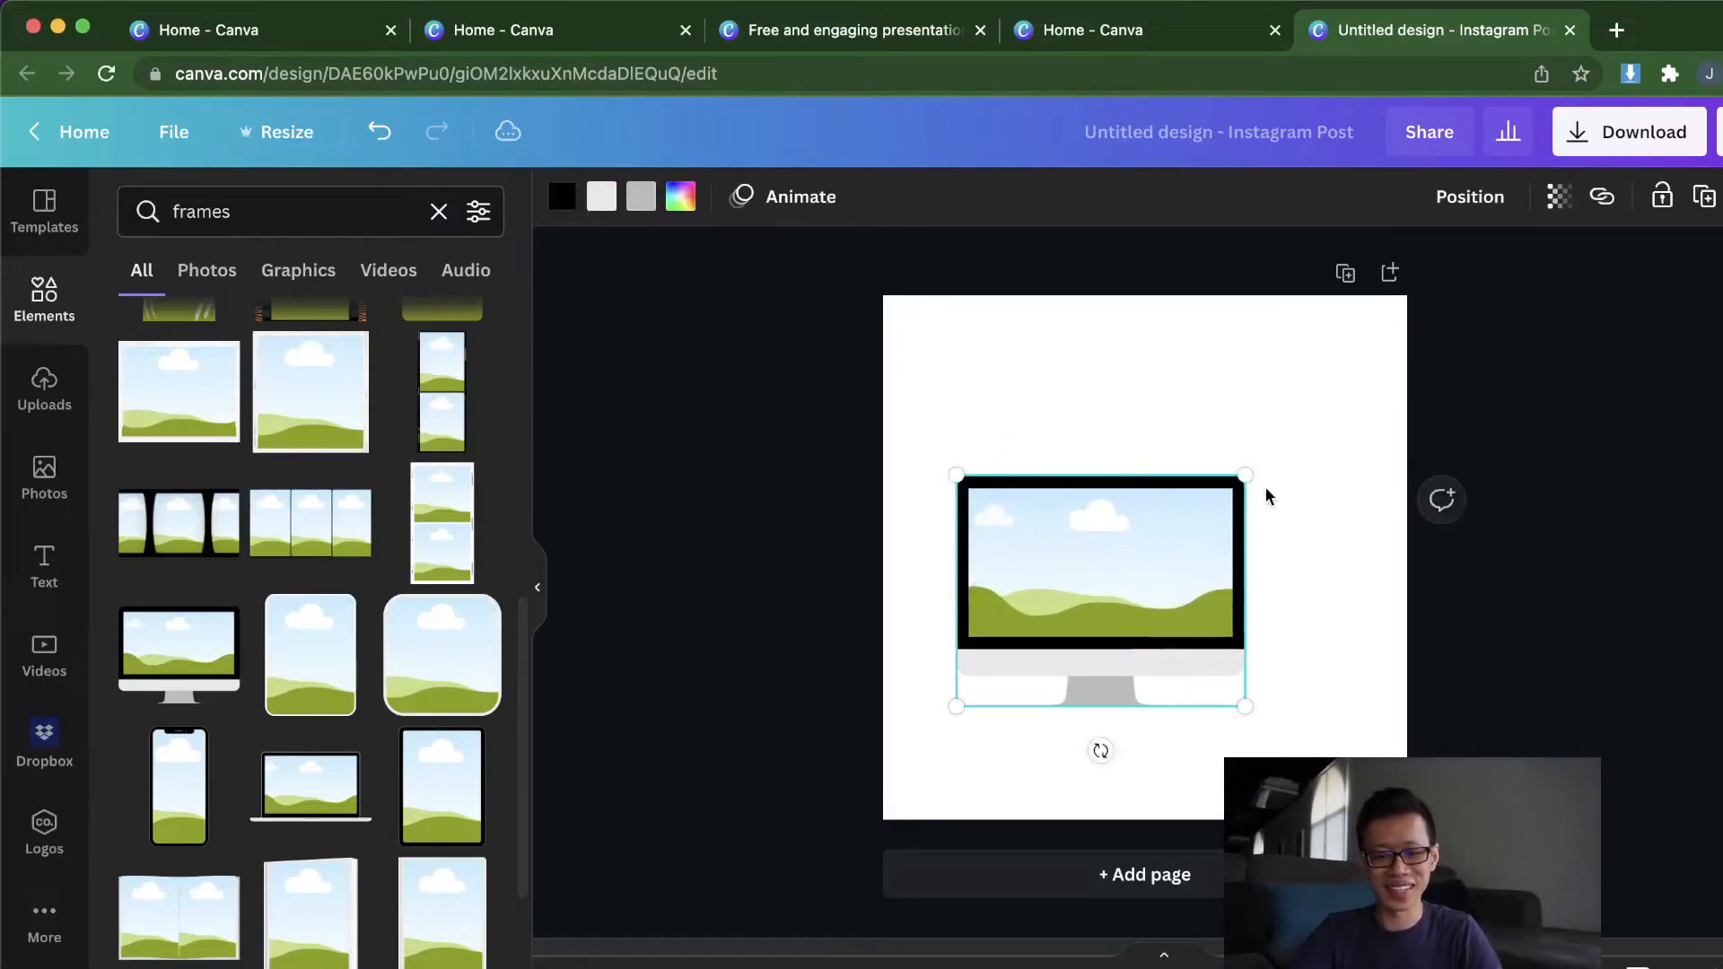
pyautogui.moveTo(1245, 475); pyautogui.dragTo(1330, 409)
pyautogui.moveTo(1192, 554); pyautogui.dragTo(1204, 538)
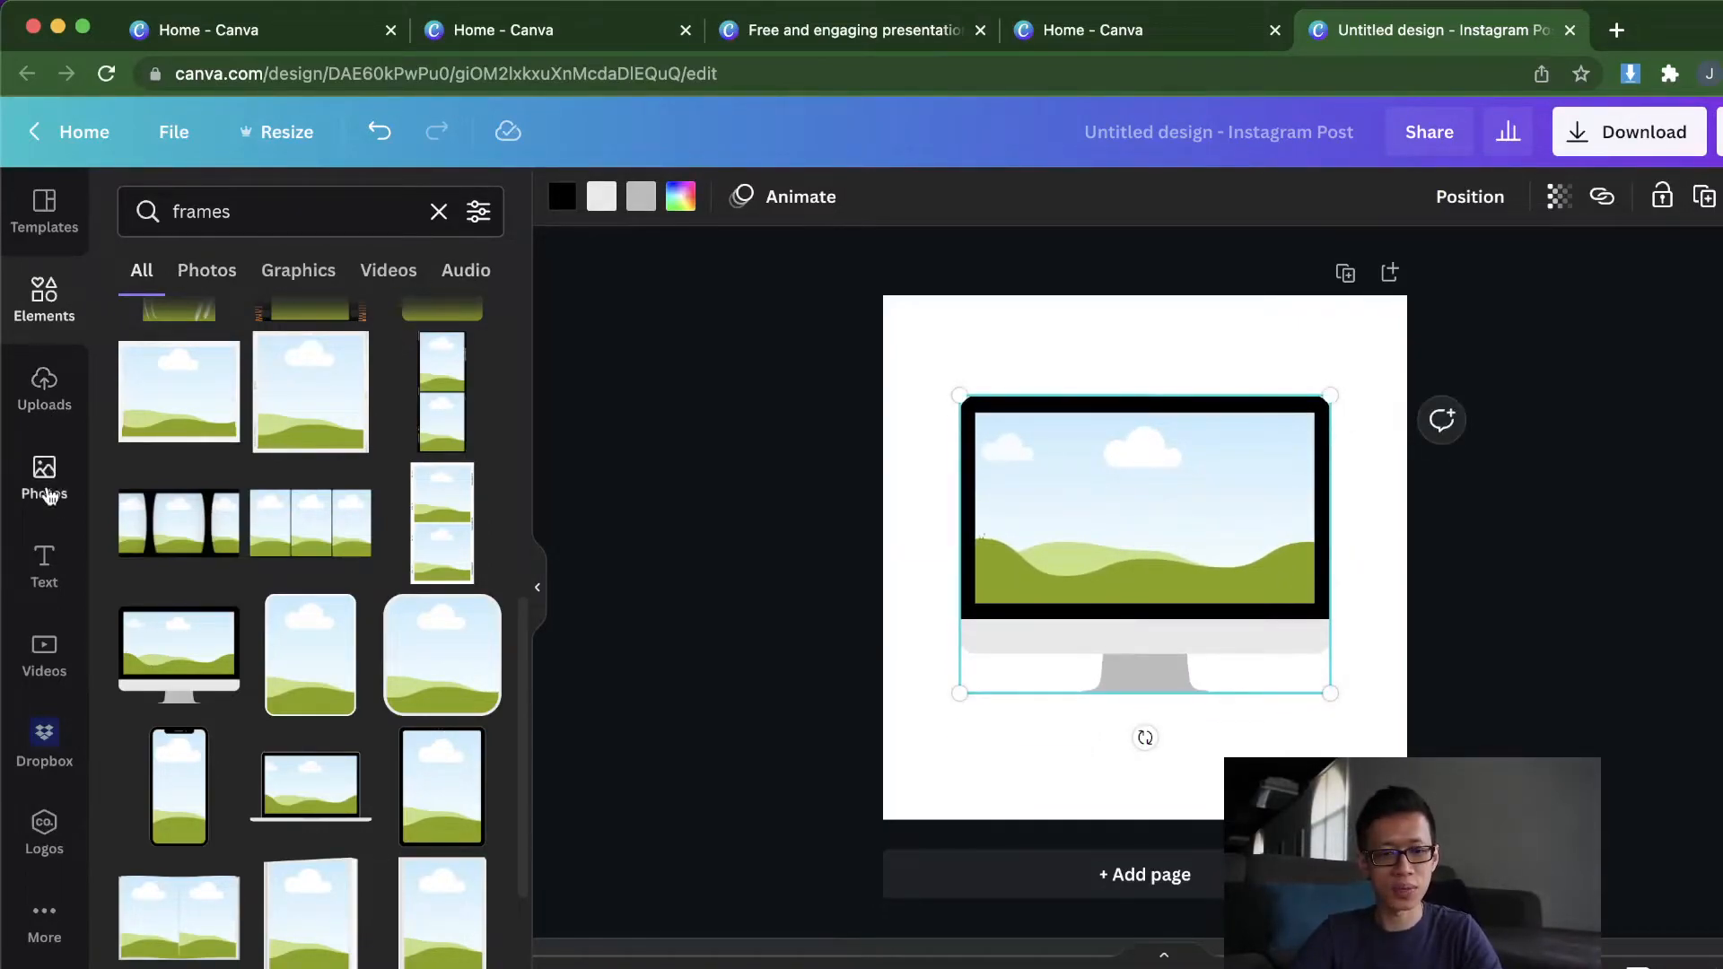
# Step: Search the photo library for "windows xp" and fill the computer's screen with the photo of a green field under clear blue sky
pyautogui.click(41, 478)
pyautogui.click(279, 211)
pyautogui.moveTo(279, 211); pyautogui.dragTo(154, 212)
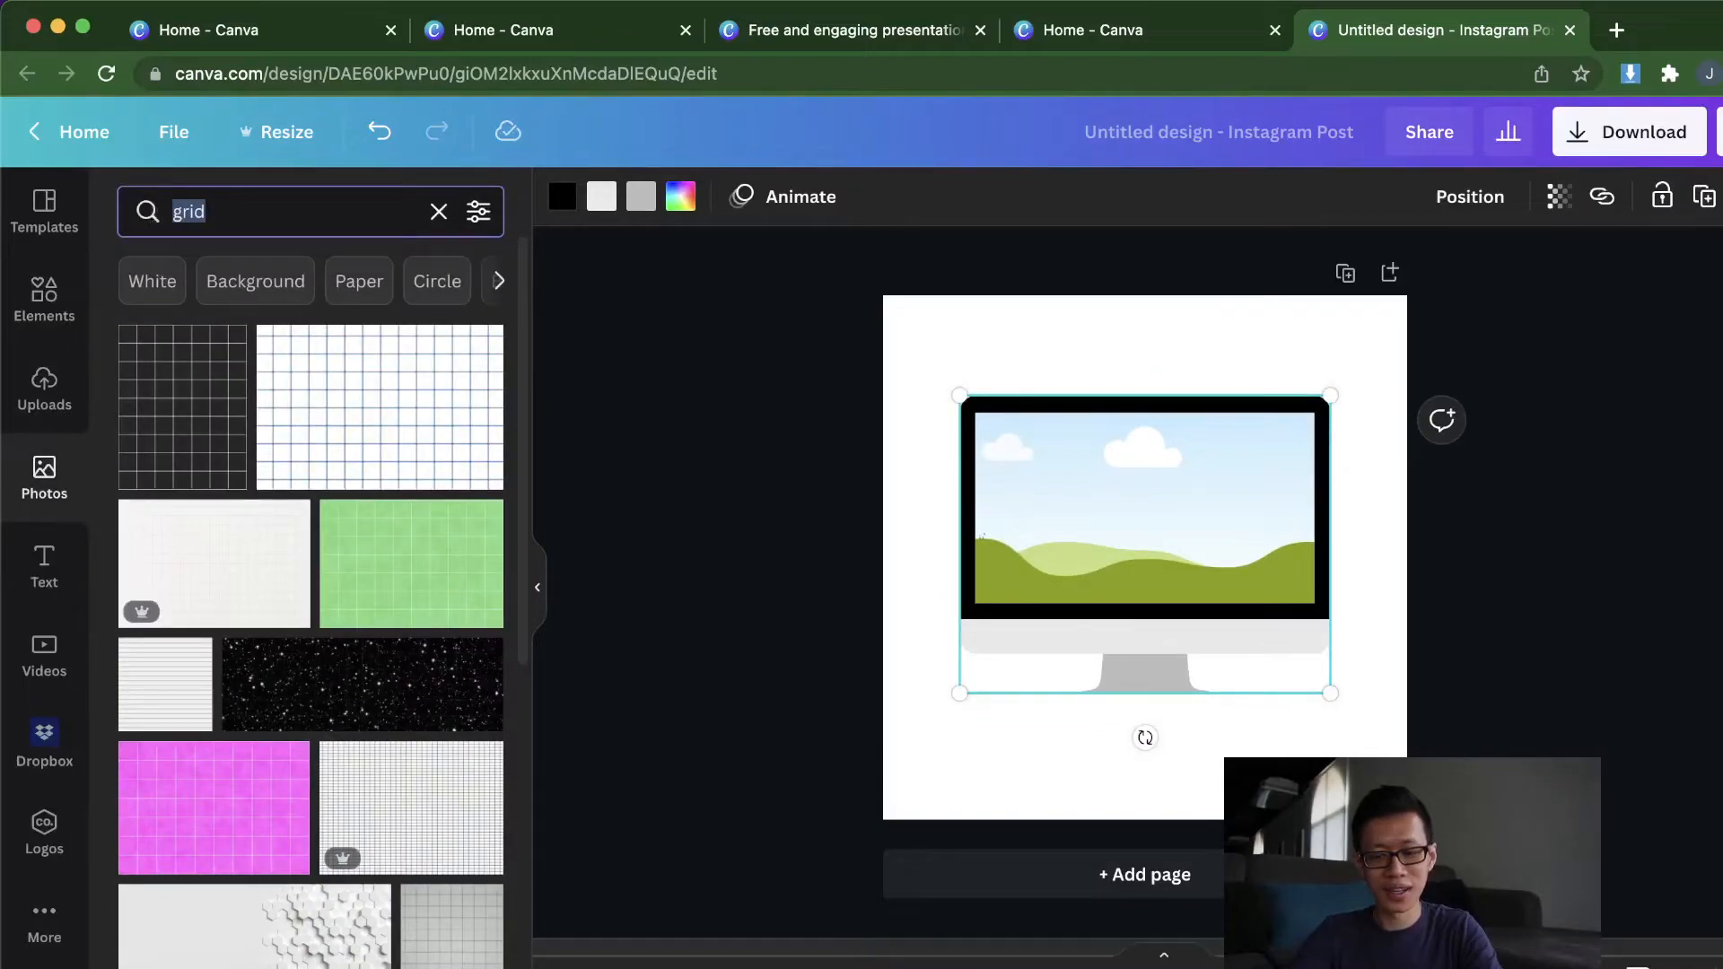
pyautogui.write('windows xp')
pyautogui.press('Return')
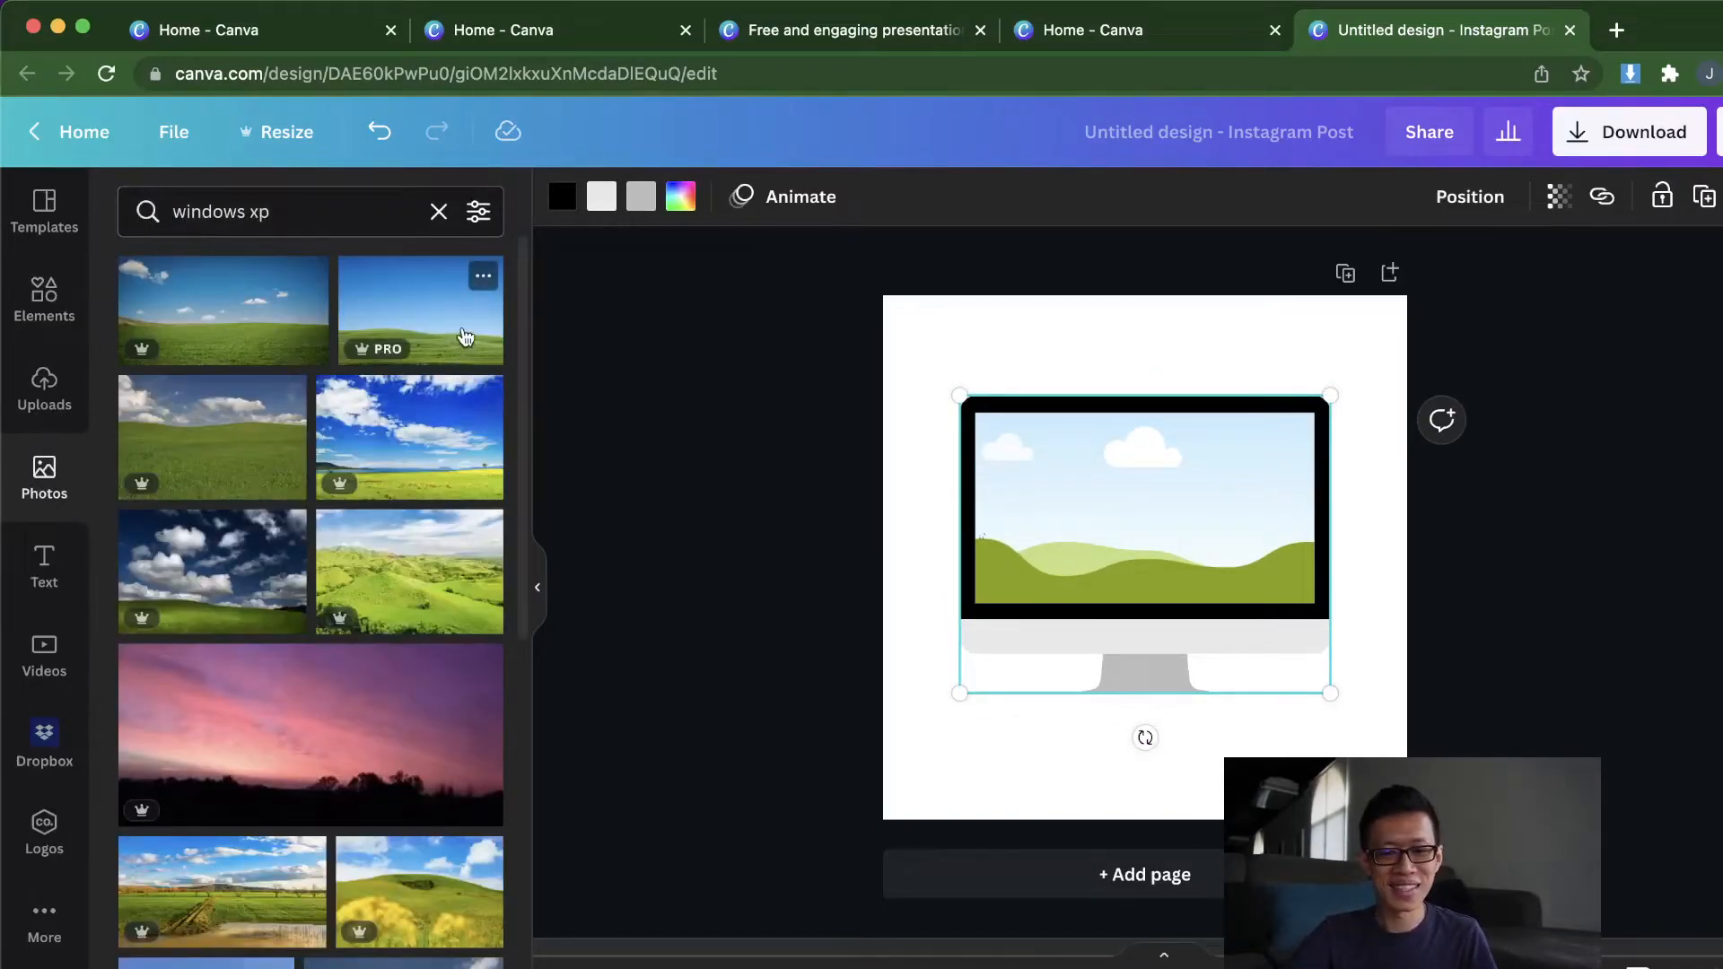
pyautogui.moveTo(465, 336); pyautogui.dragTo(1149, 549)
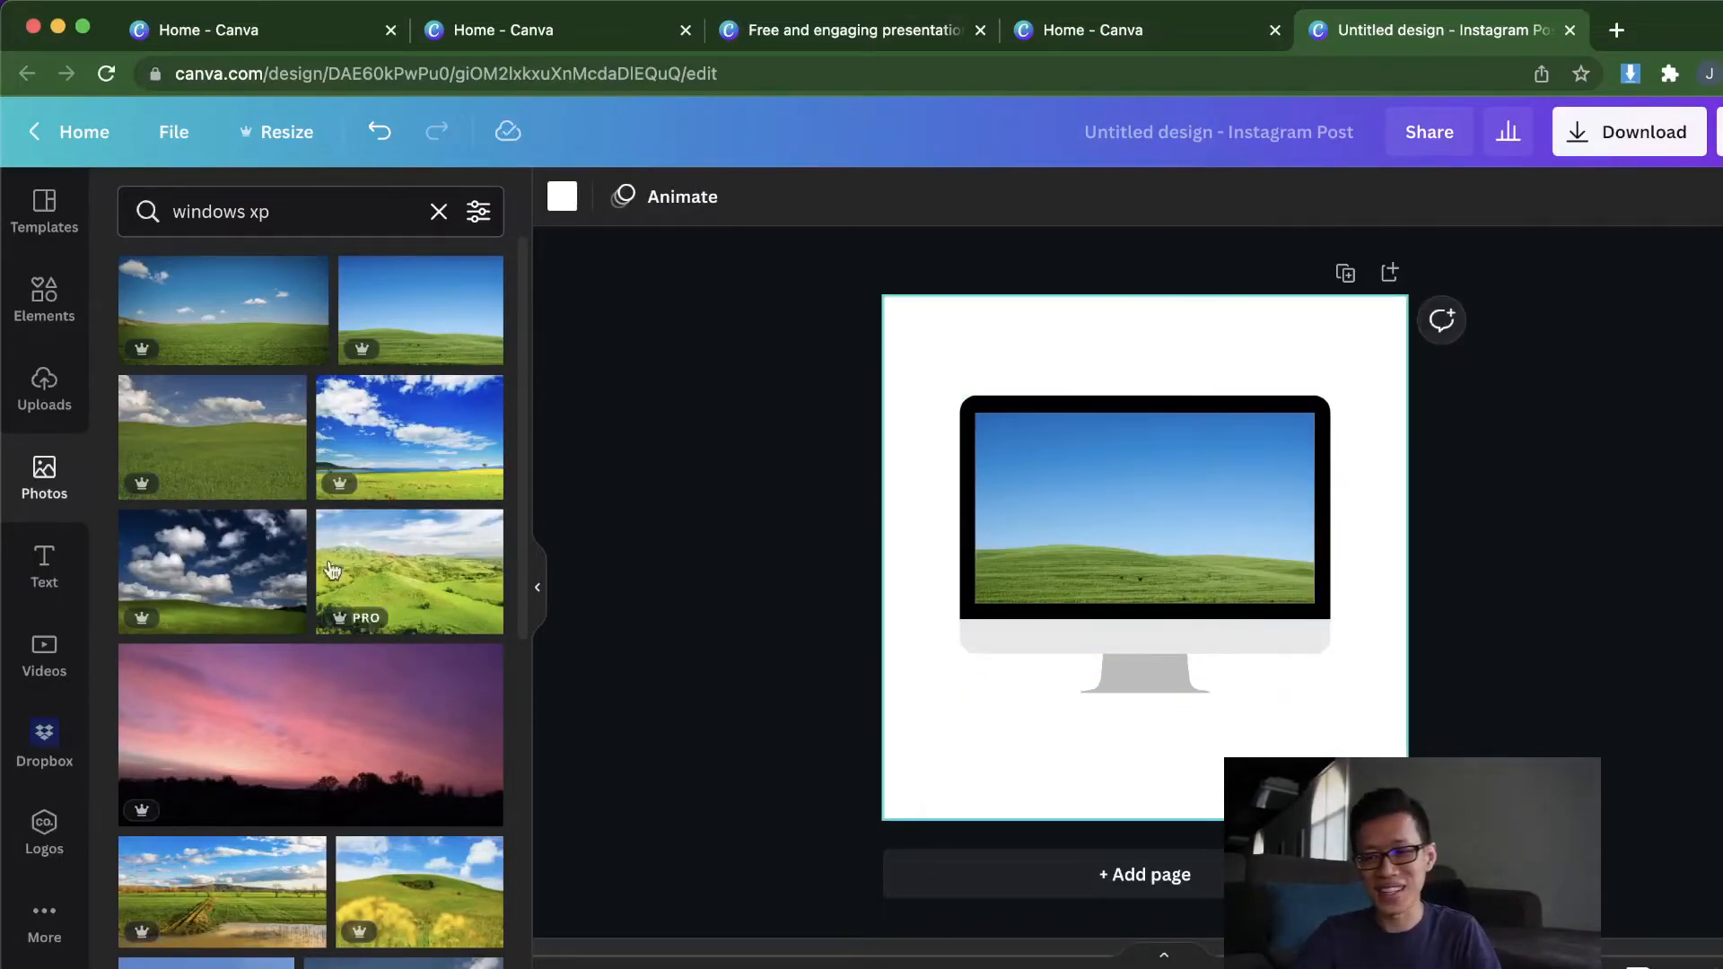
# Step: Replace the computer's screen image with the pink sunset photo and nudge the computer slightly down
pyautogui.scroll(-5, 314, 763)
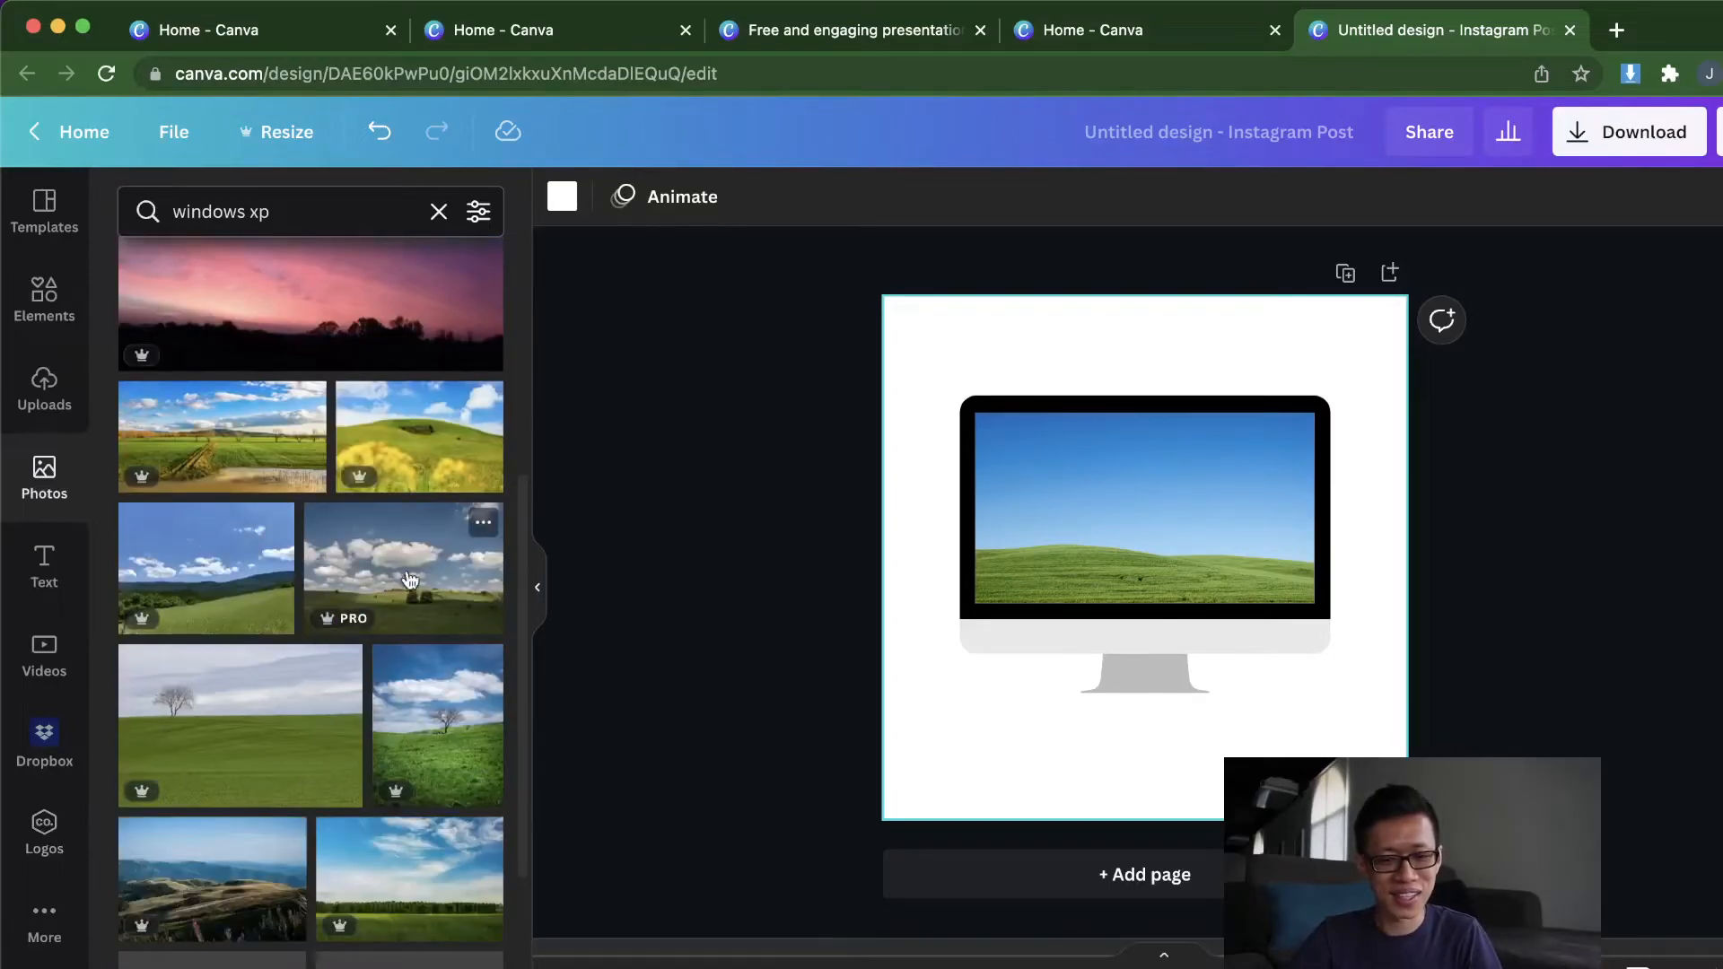
pyautogui.moveTo(288, 309); pyautogui.dragTo(1190, 542)
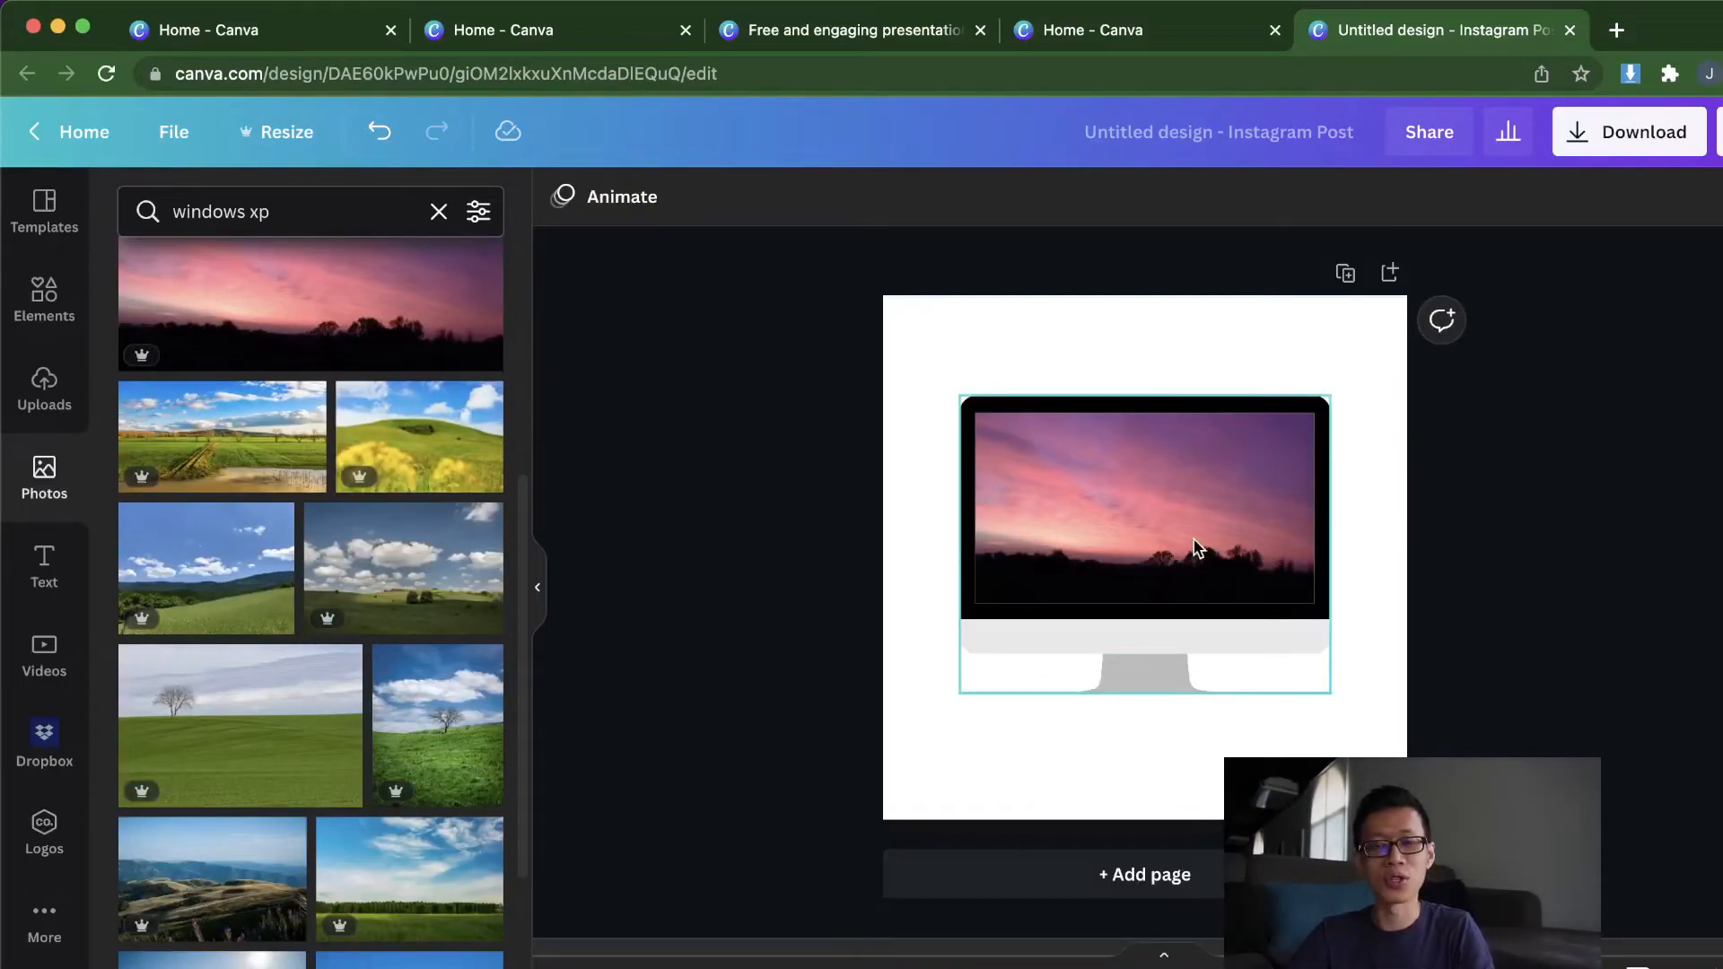
pyautogui.click(276, 199)
pyautogui.moveTo(297, 203); pyautogui.dragTo(87, 217)
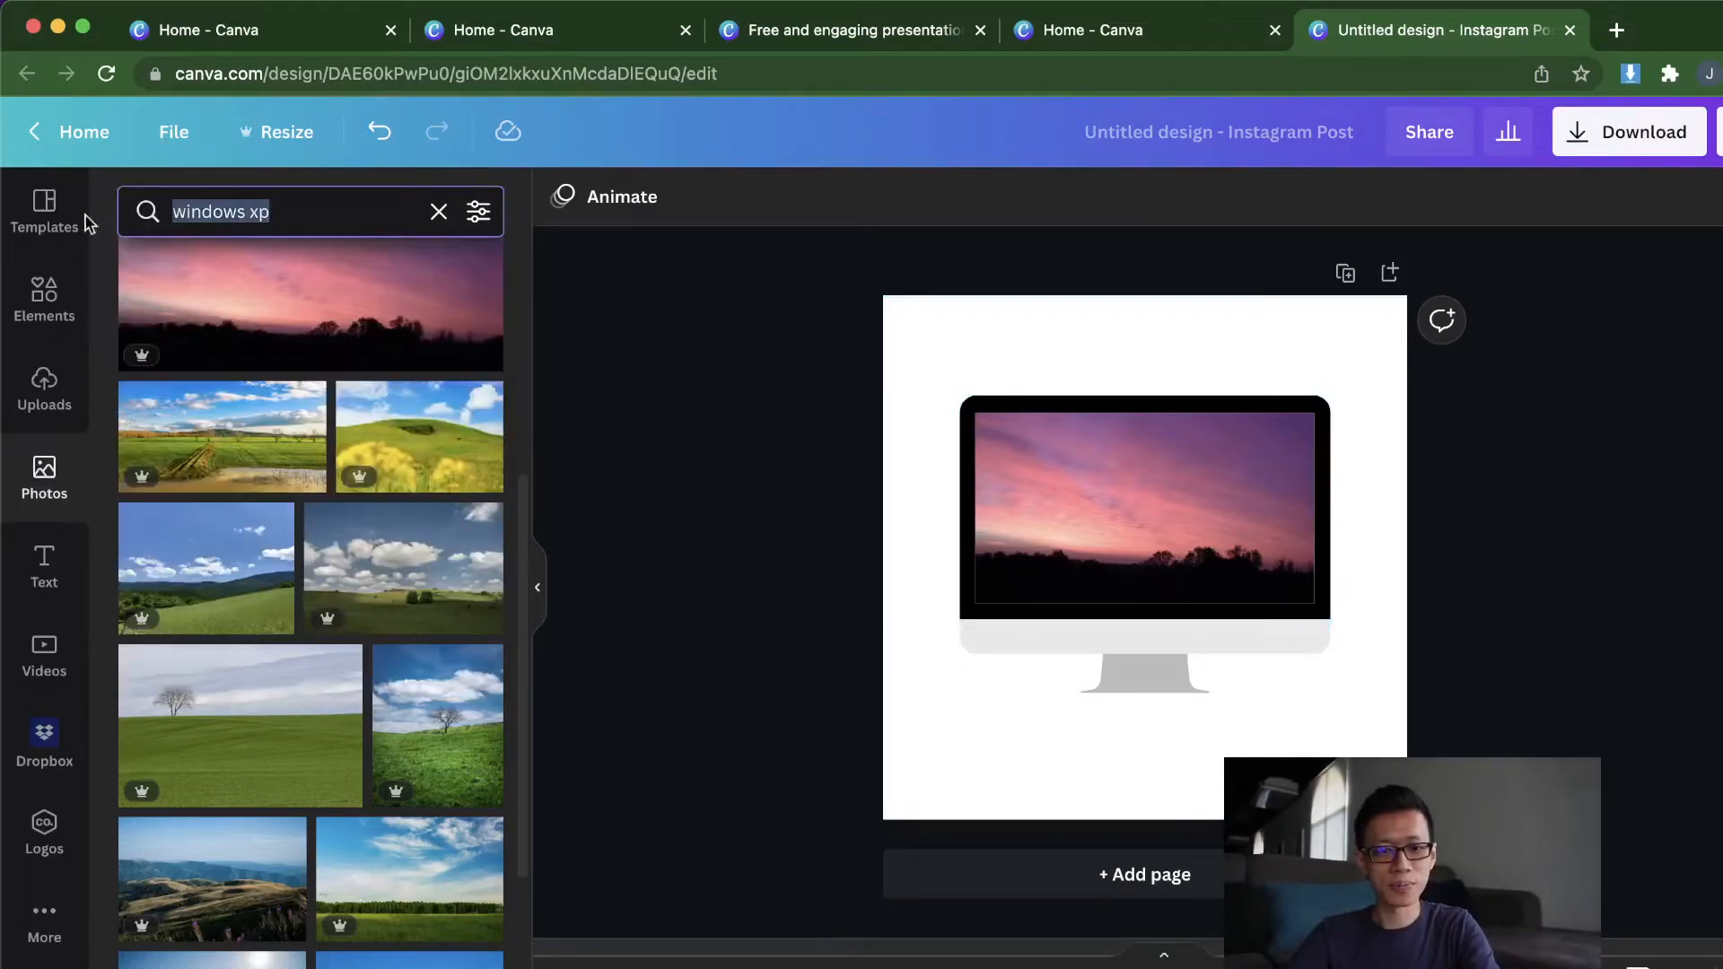
pyautogui.click(851, 519)
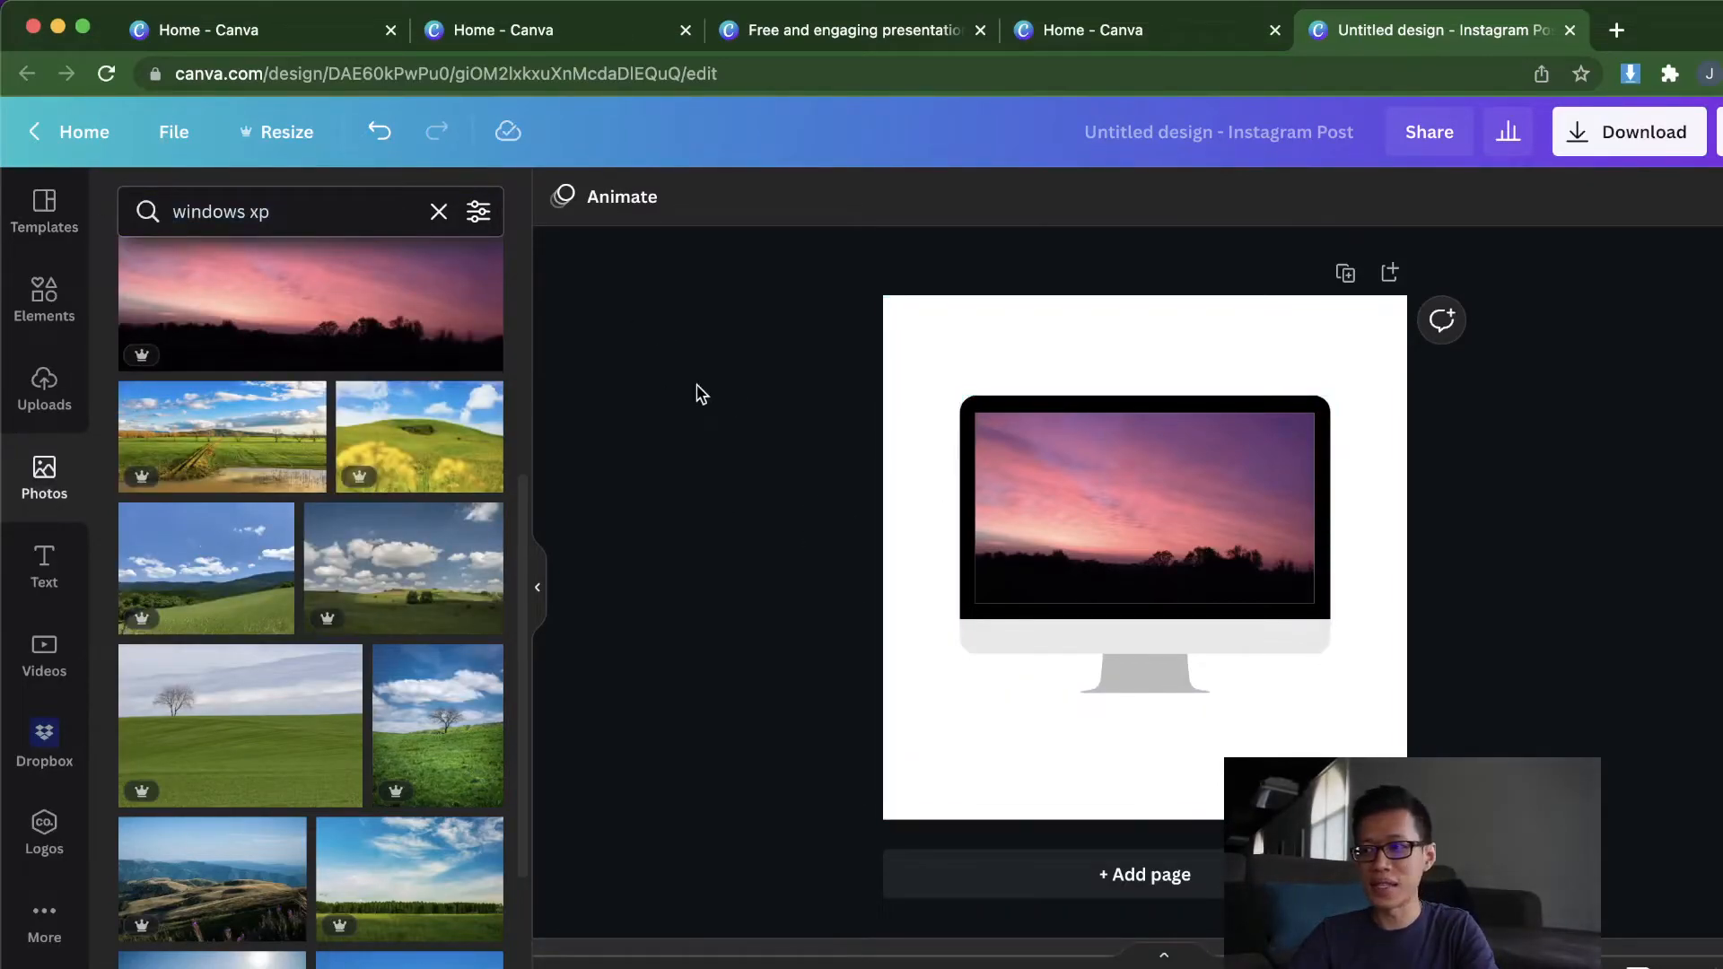
pyautogui.moveTo(1293, 621)
pyautogui.mouseDown()
pyautogui.moveTo(1295, 652)
pyautogui.moveTo(1293, 630)
pyautogui.mouseUp()
# Step: Search the photo library for "frame"
pyautogui.click(357, 215)
pyautogui.moveTo(358, 216); pyautogui.dragTo(20, 210)
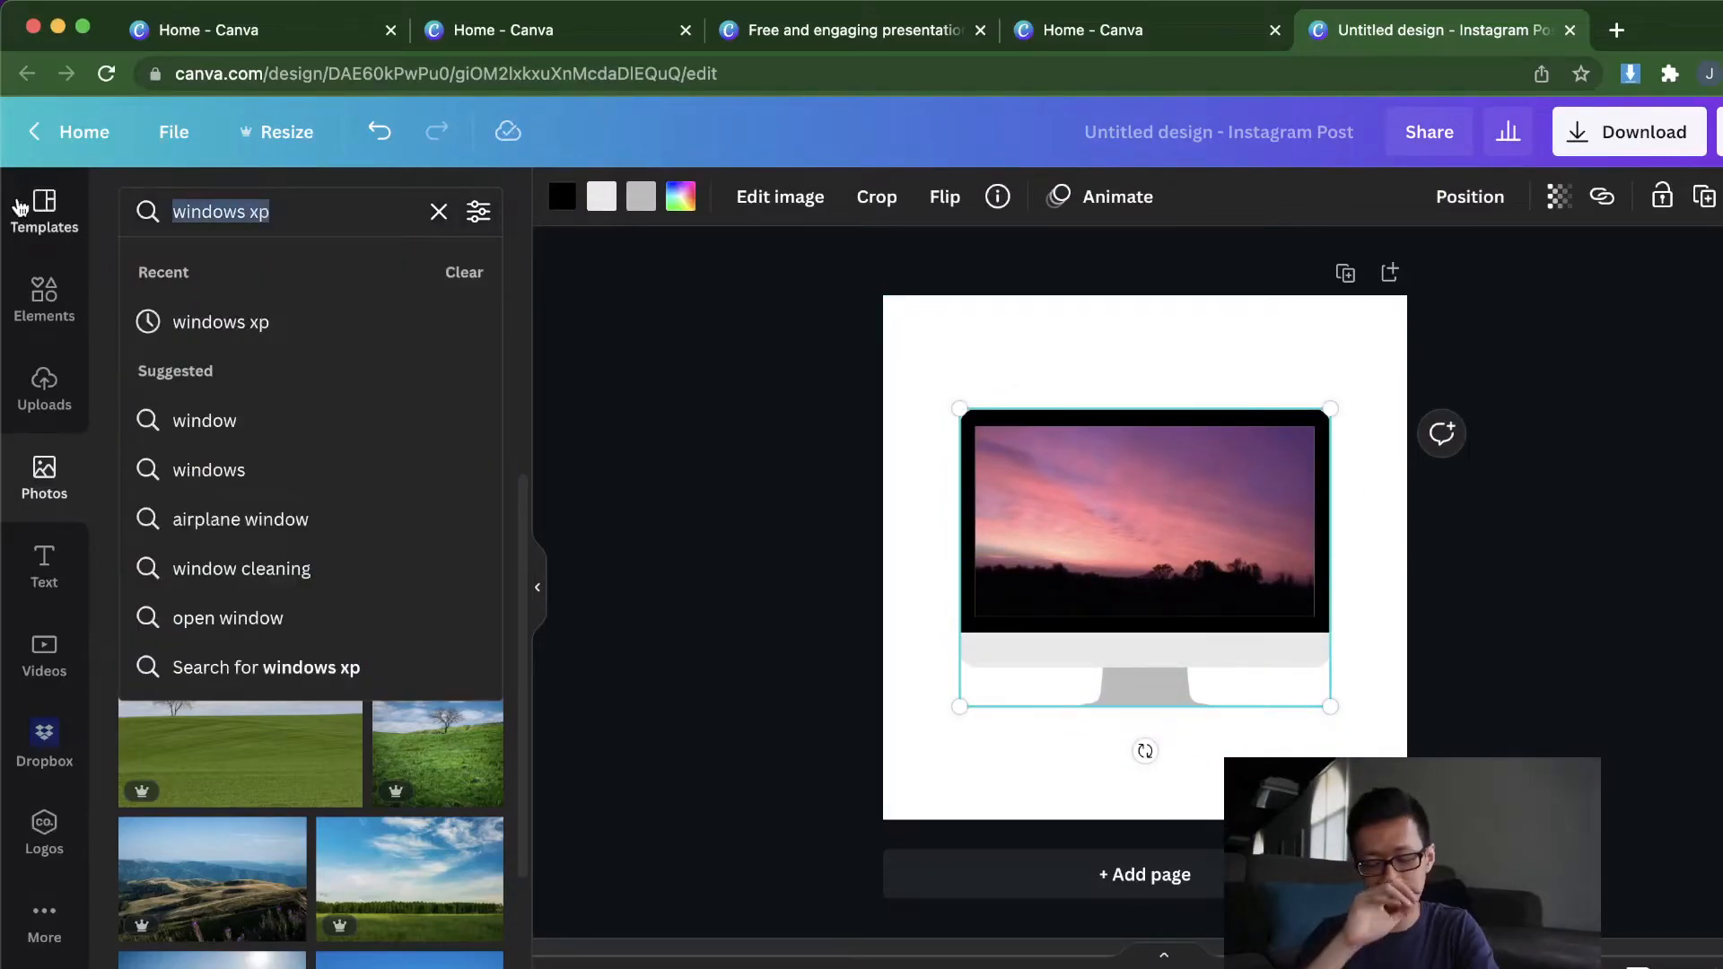
pyautogui.write('frame')
pyautogui.press('Return')
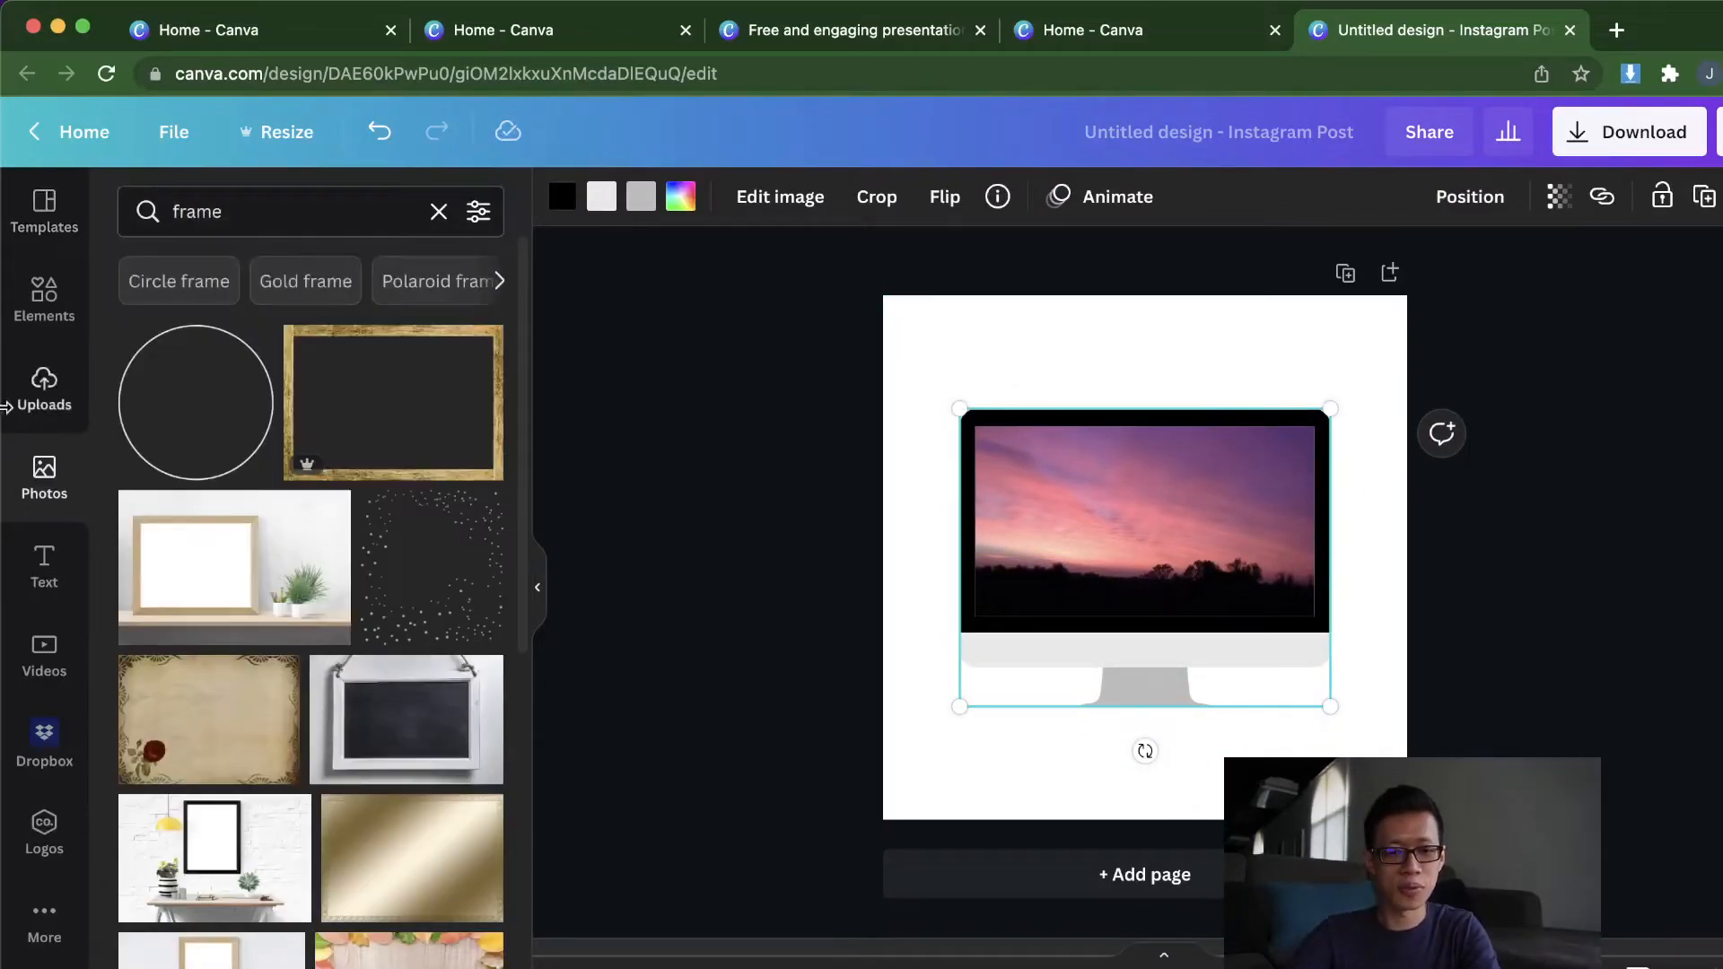
# Step: Return to the design elements and bring up the results for "frames" around the smartphone frame
pyautogui.click(44, 299)
pyautogui.click(270, 207)
pyautogui.write('s')
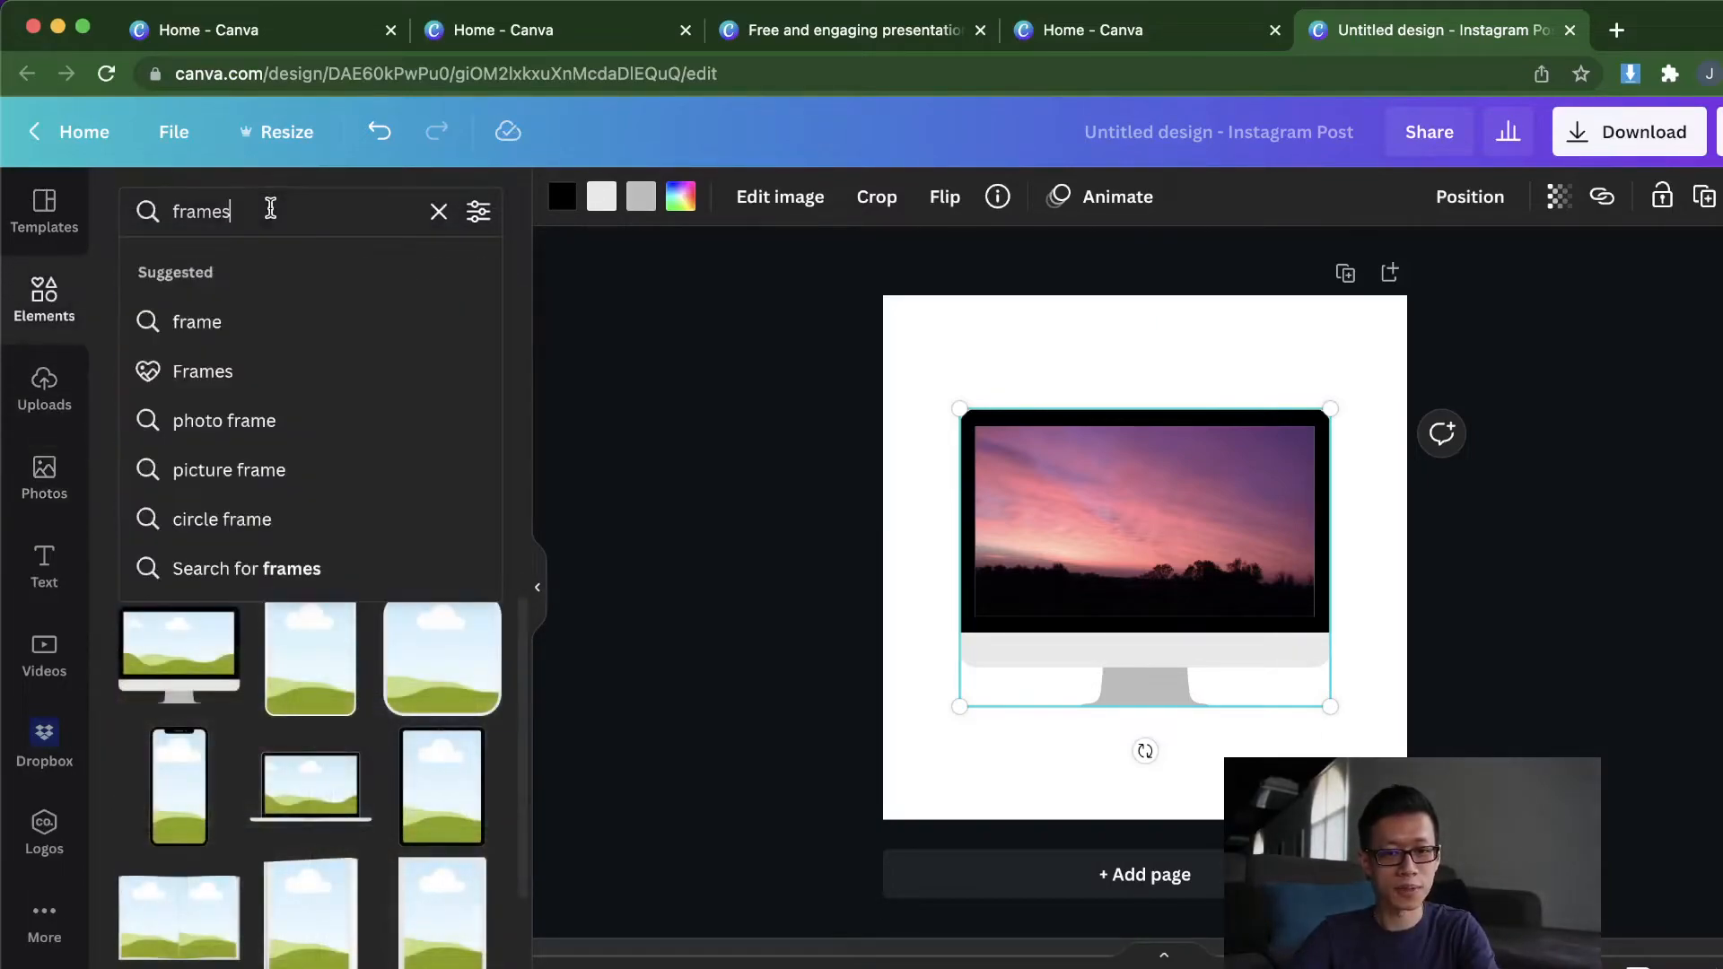
pyautogui.scroll(-2, 269, 736)
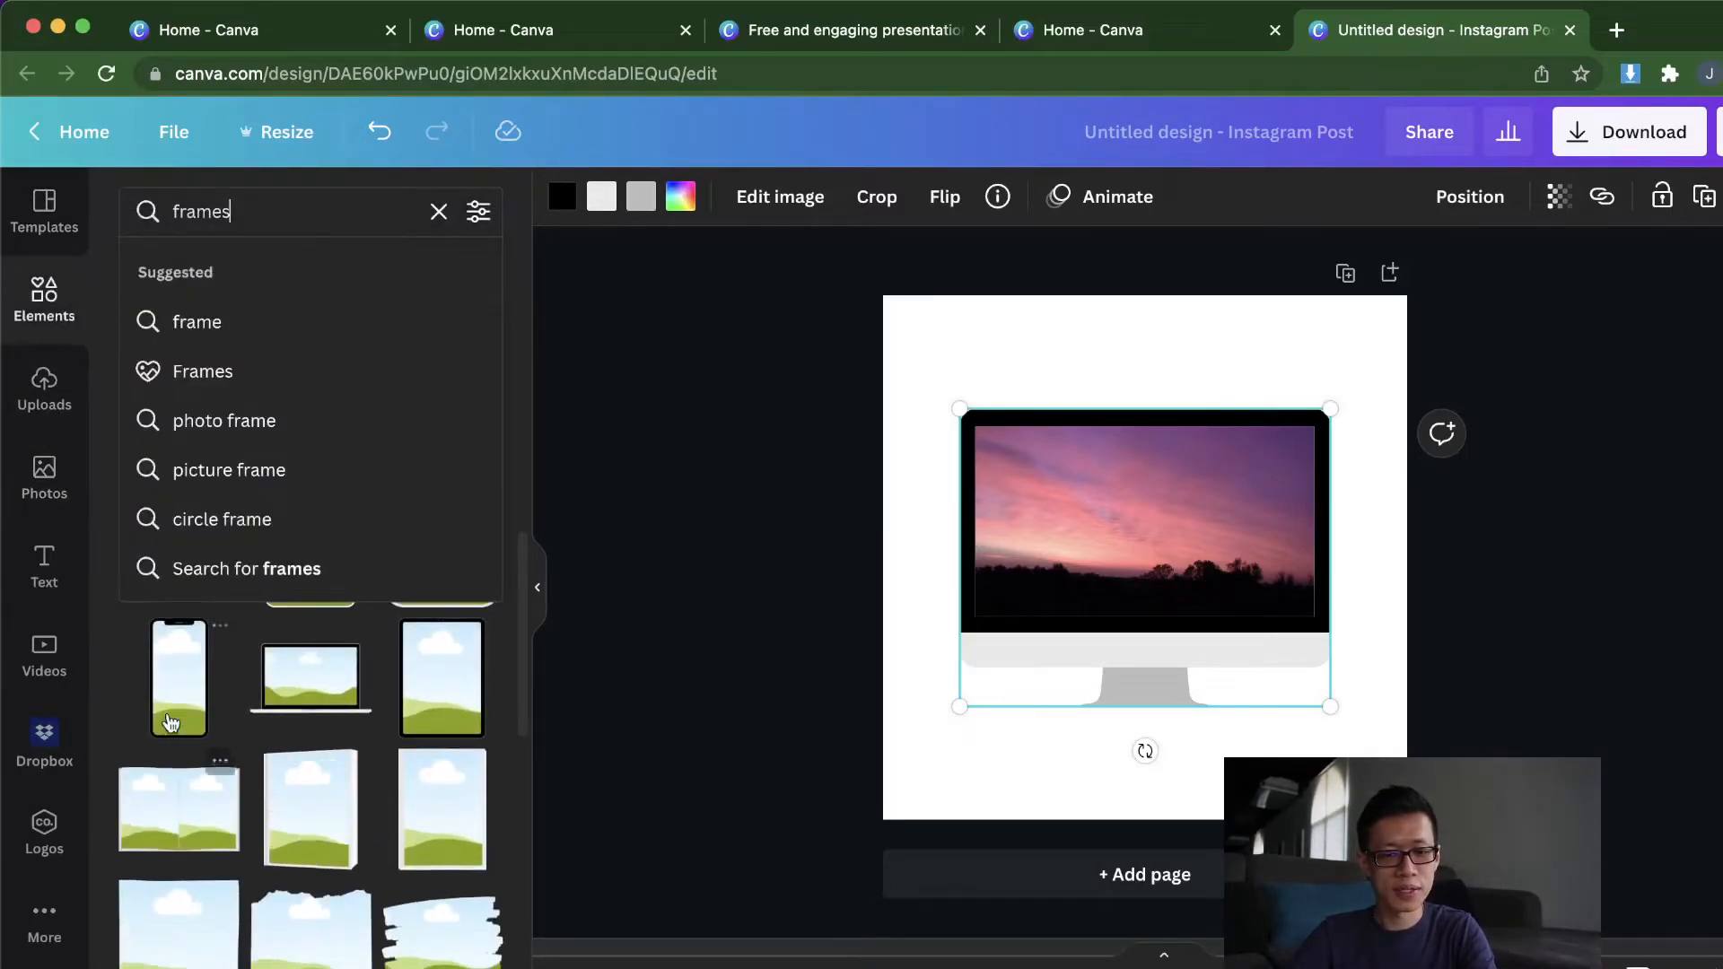
pyautogui.click(510, 667)
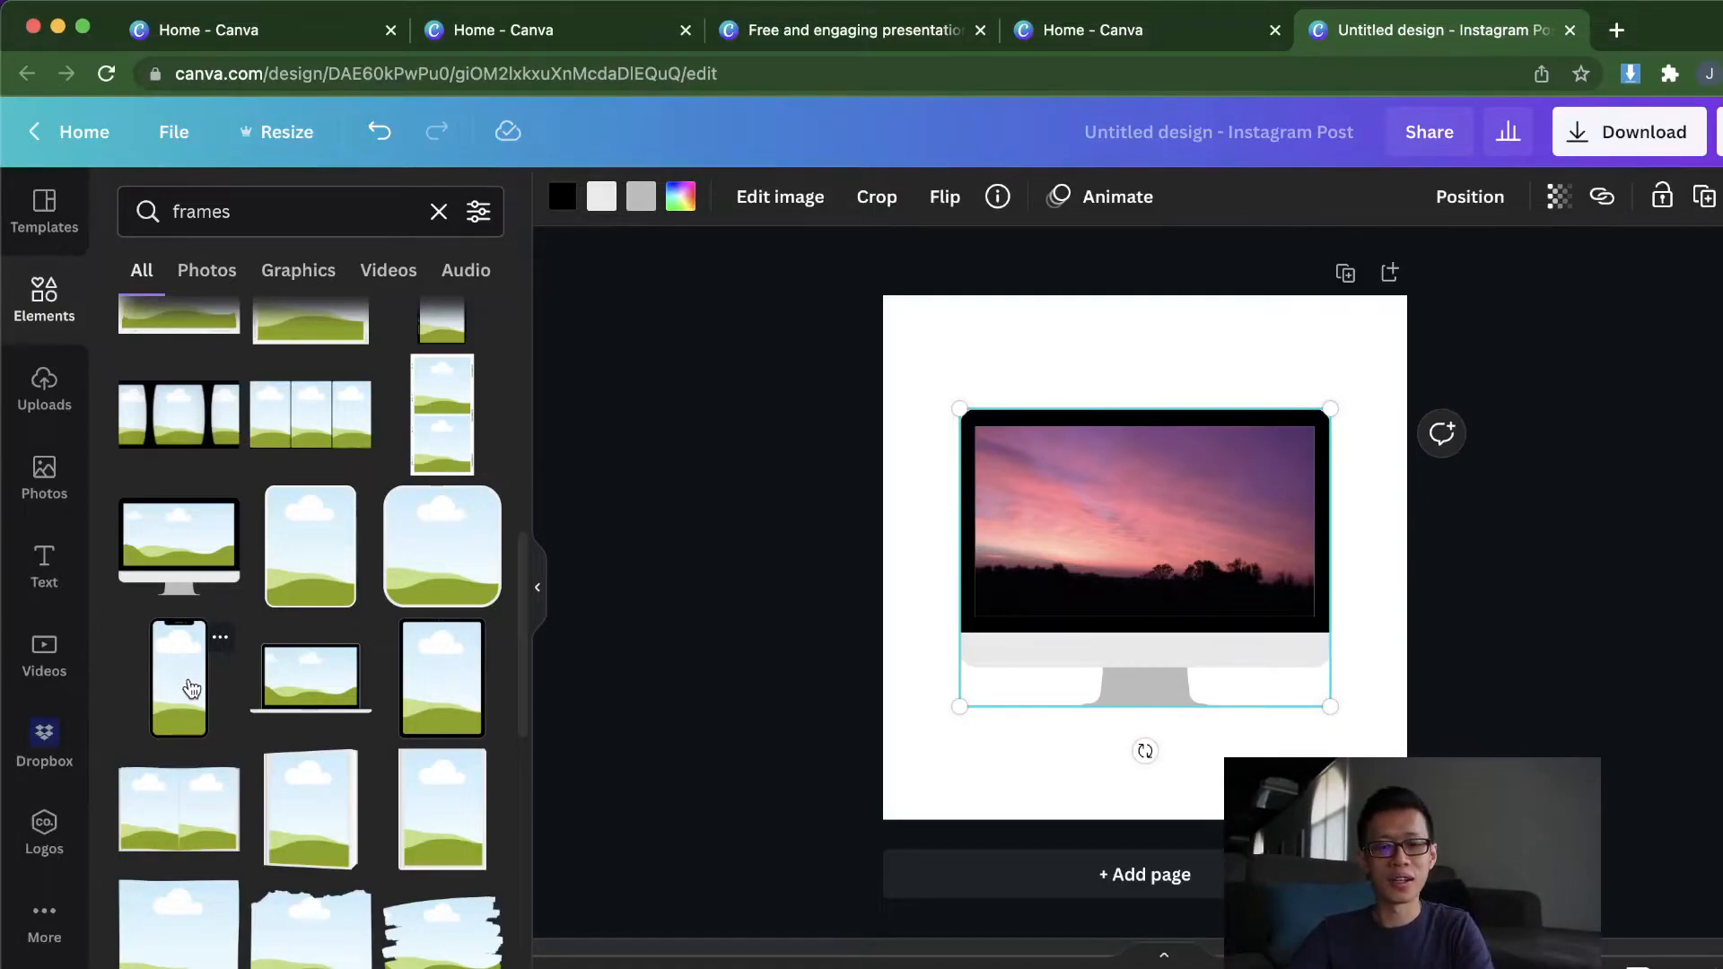
# Step: Move the computer to the page's upper-left area and place a smartphone frame overlapping its lower-right corner
pyautogui.moveTo(1113, 536); pyautogui.dragTo(1060, 453)
pyautogui.click(175, 680)
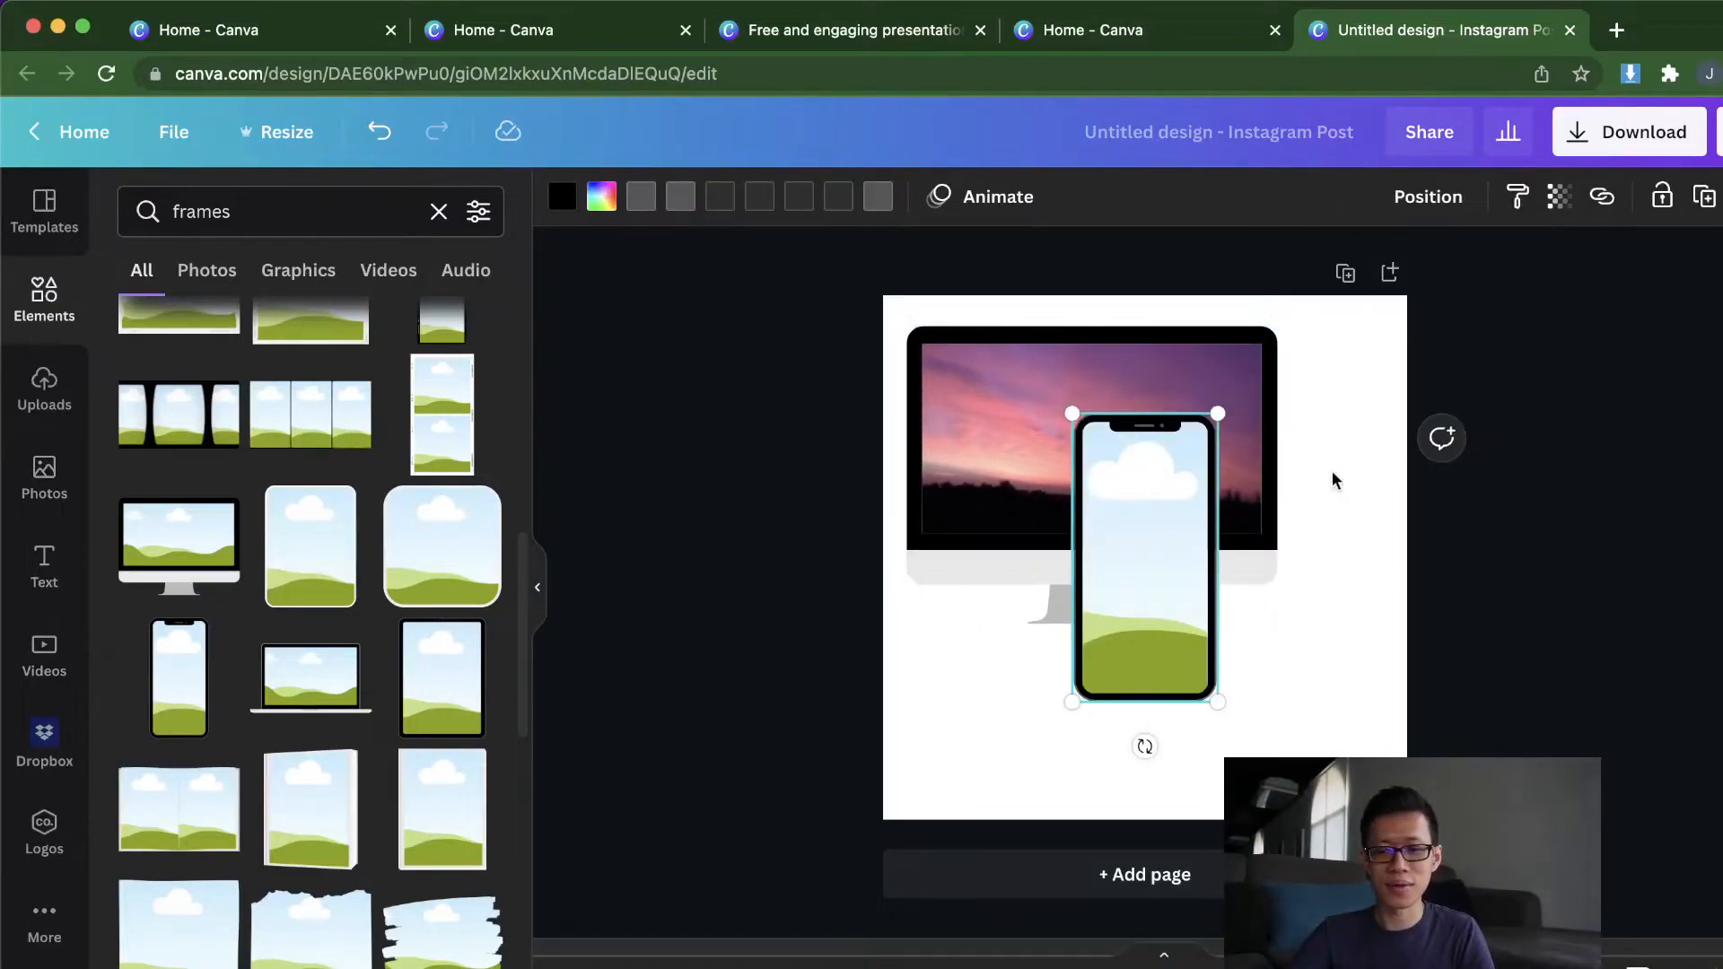
pyautogui.moveTo(1186, 545); pyautogui.dragTo(1272, 547)
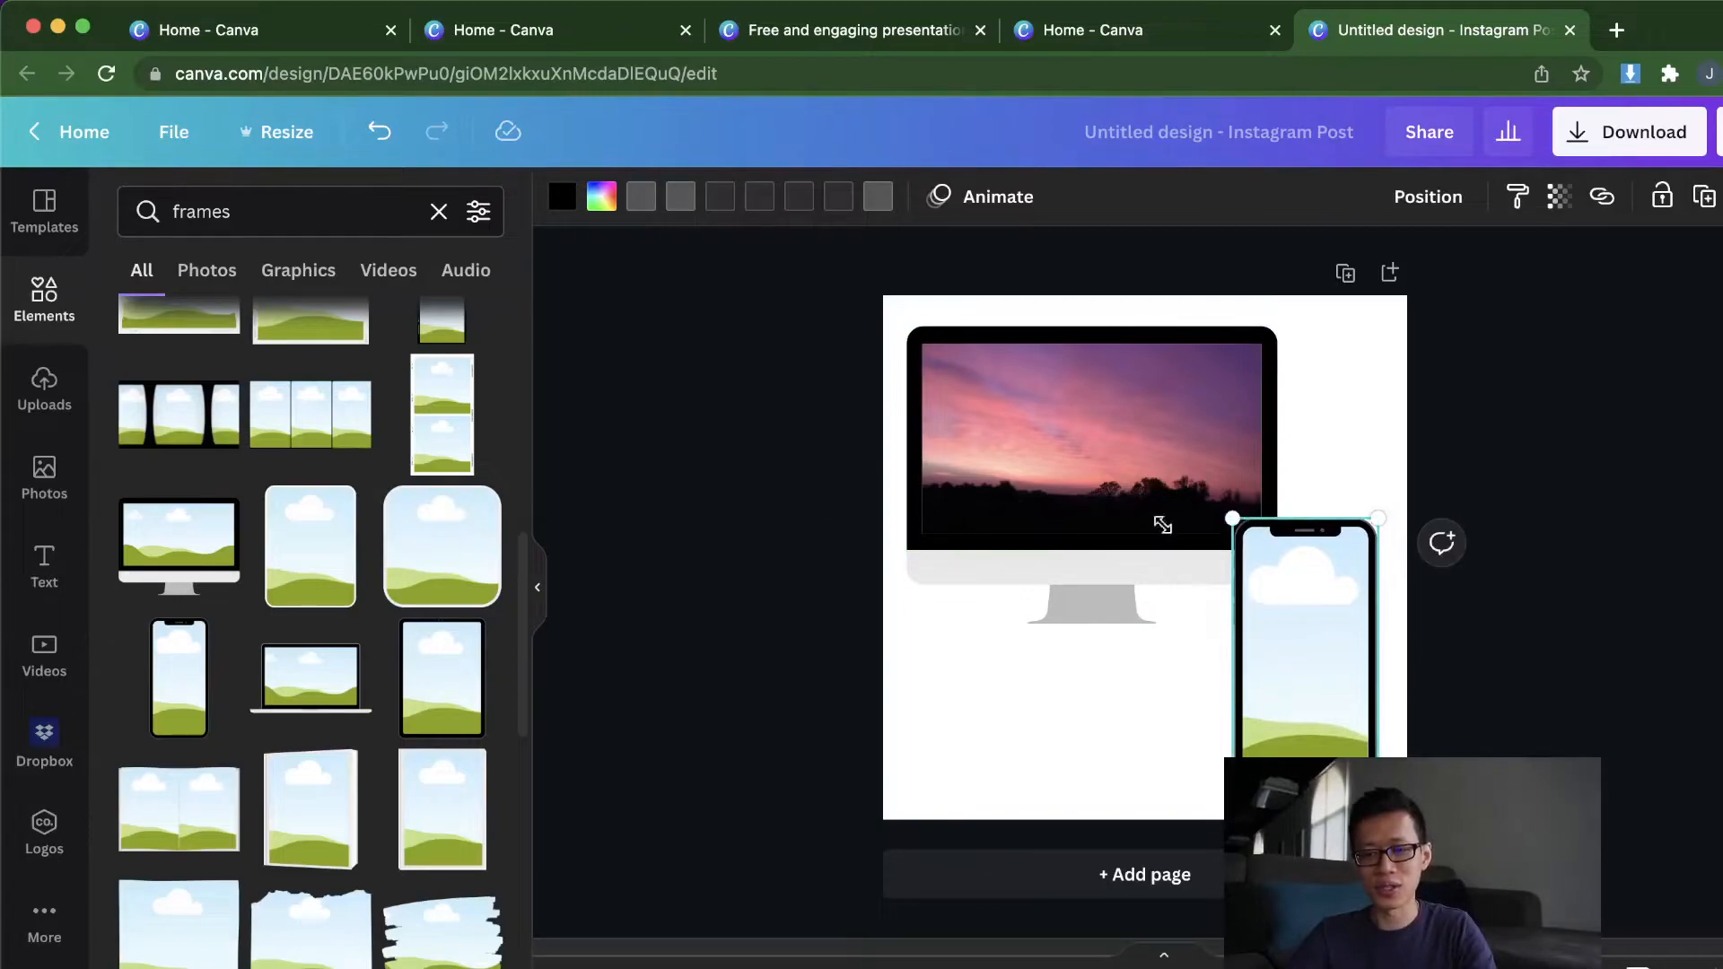
# Step: Clear the search term "frame" from the photo library search
pyautogui.click(46, 473)
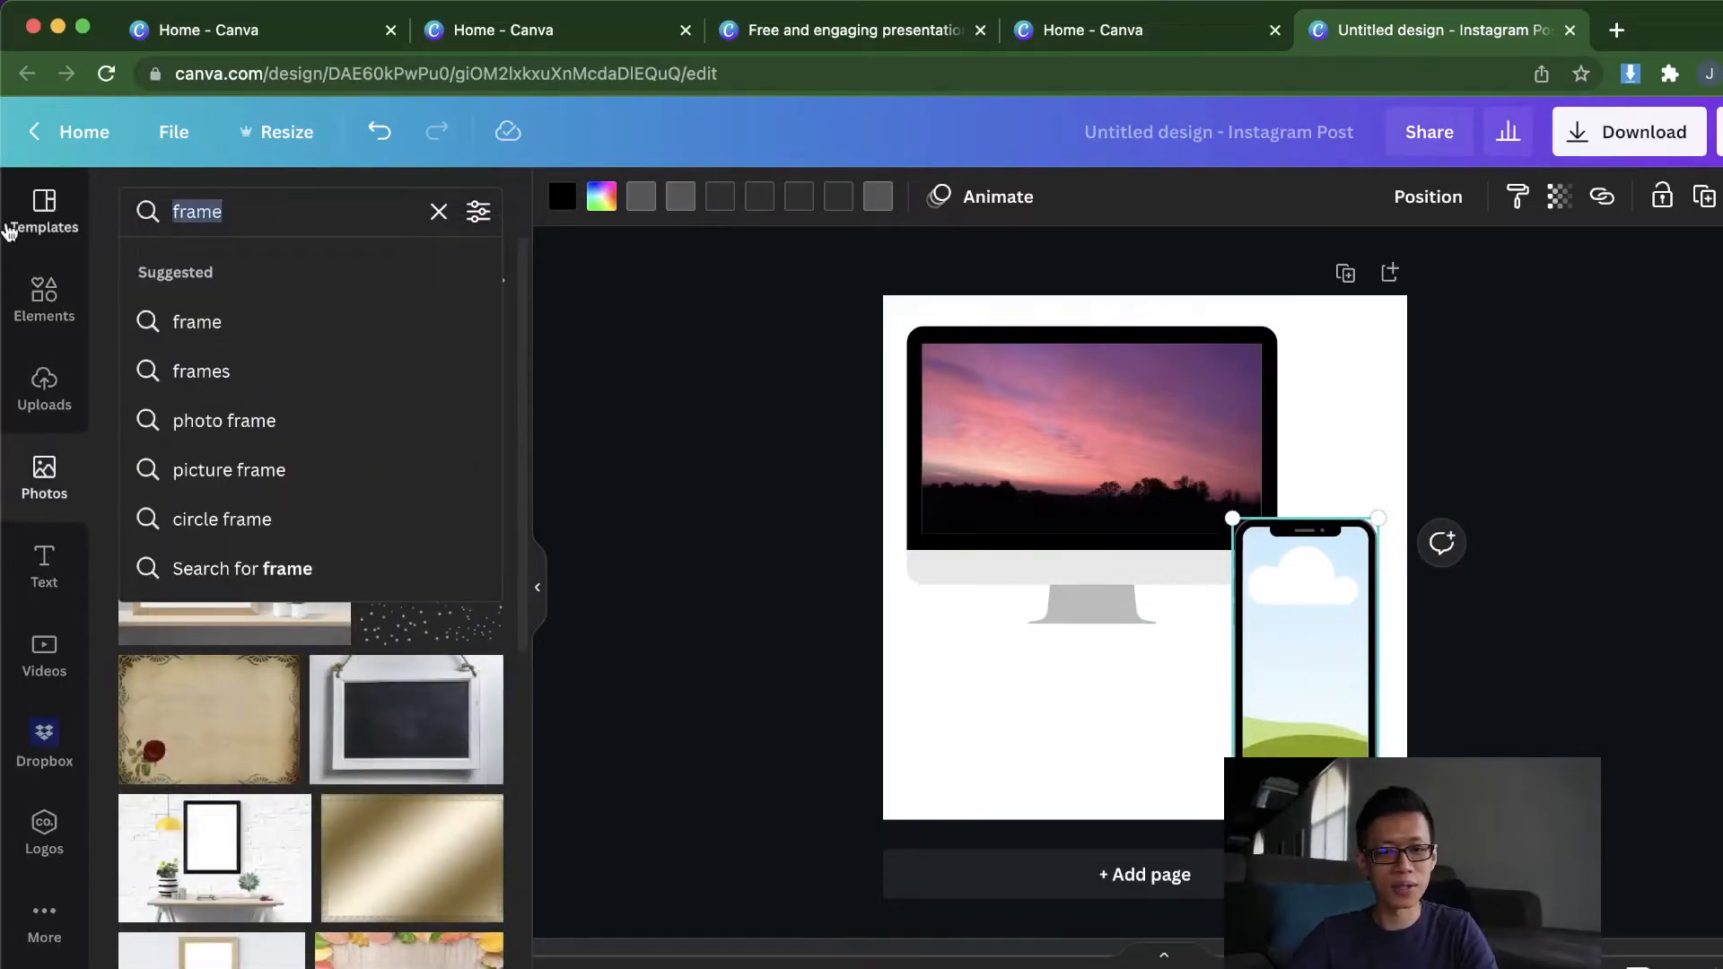
pyautogui.press('Right')
pyautogui.press('BackSpace')
pyautogui.press('BackSpace')
pyautogui.press('BackSpace')
pyautogui.press('BackSpace')
pyautogui.press('BackSpace')
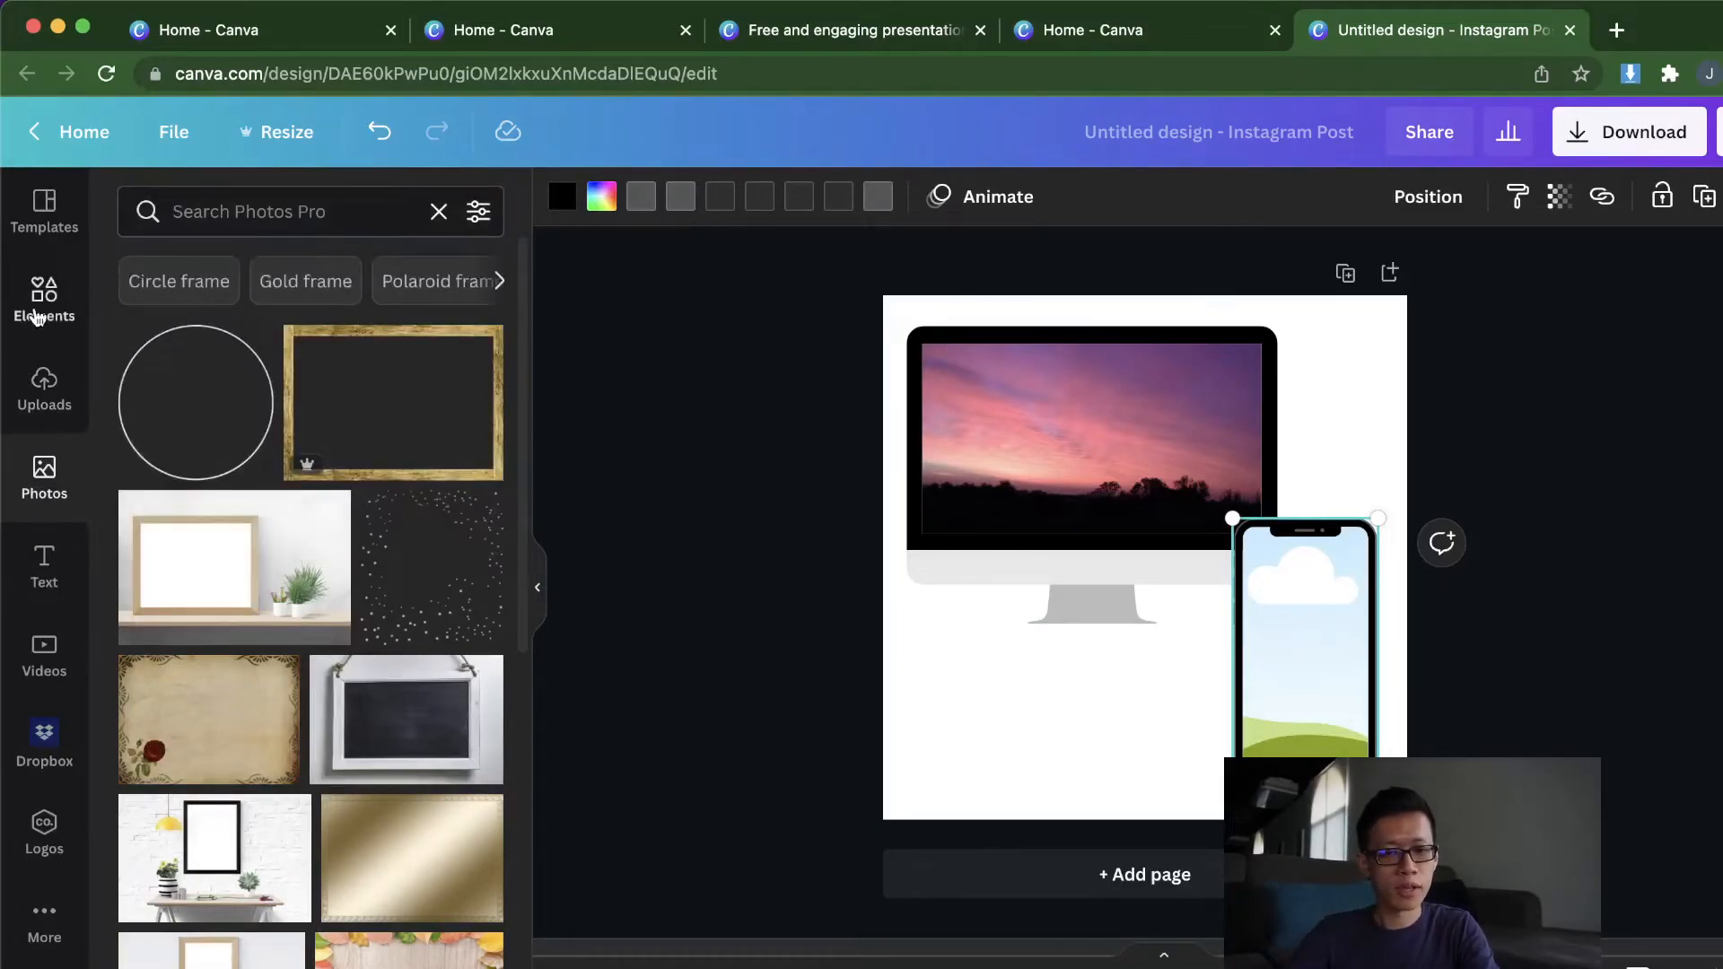
pyautogui.click(44, 300)
pyautogui.scroll(-1, 327, 608)
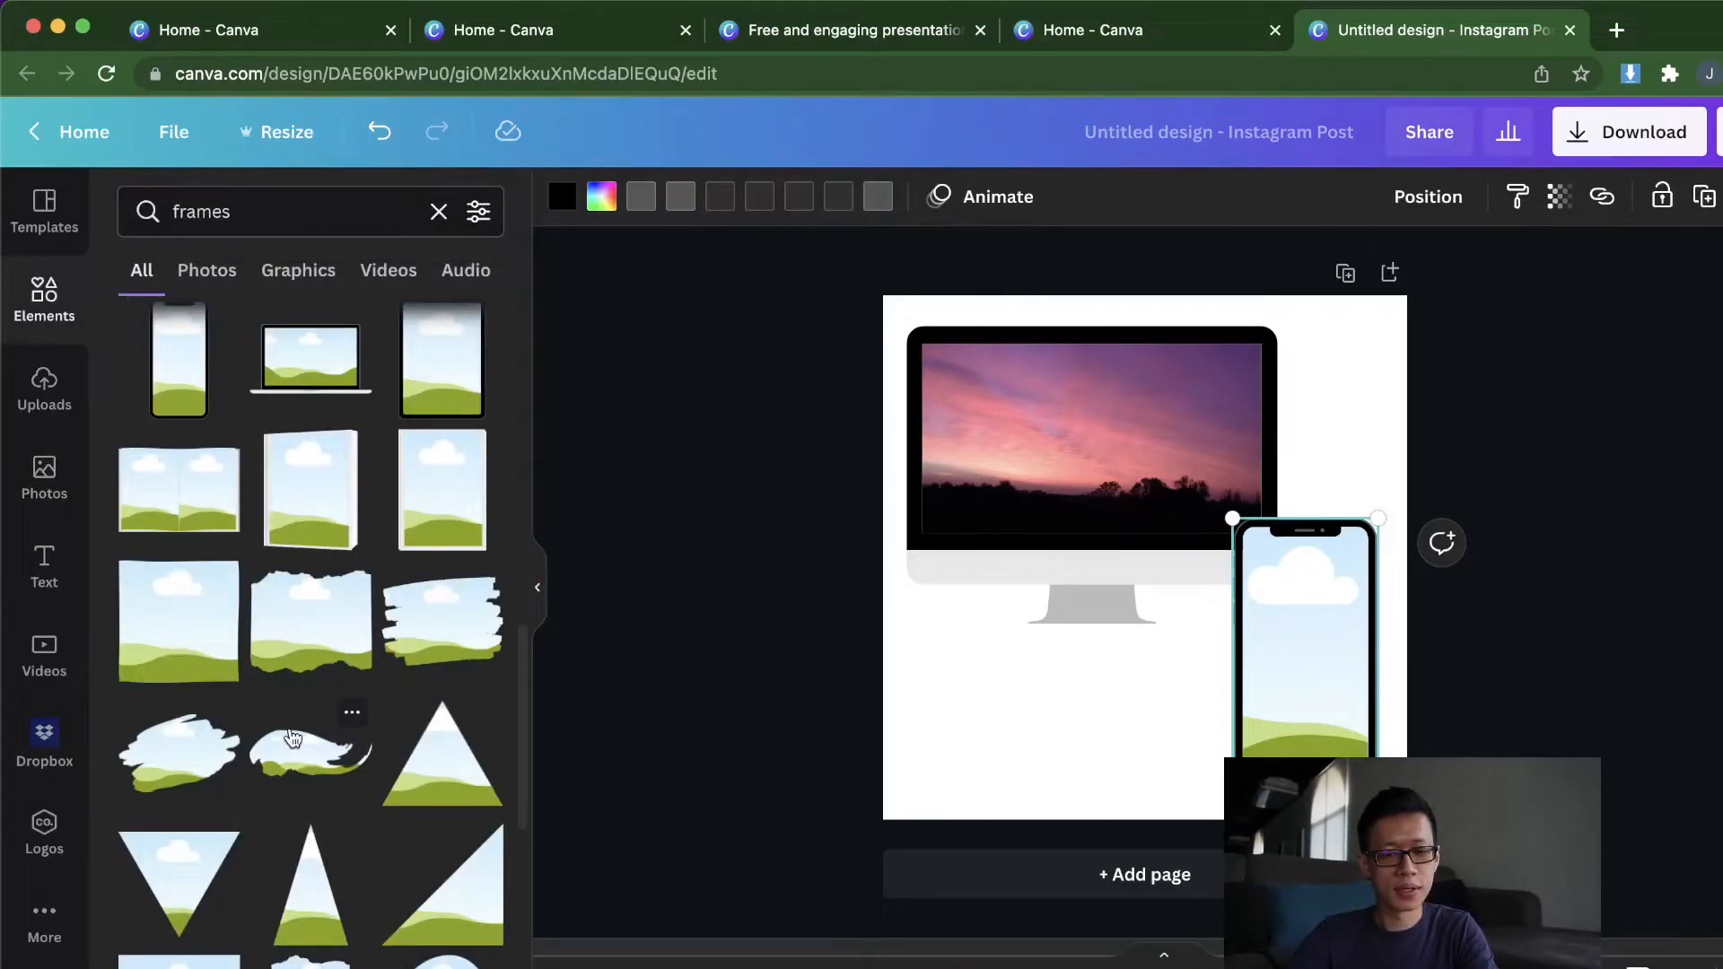
pyautogui.scroll(3, 269, 583)
# Step: Search the photo library for "tree"
pyautogui.click(44, 476)
pyautogui.click(269, 211)
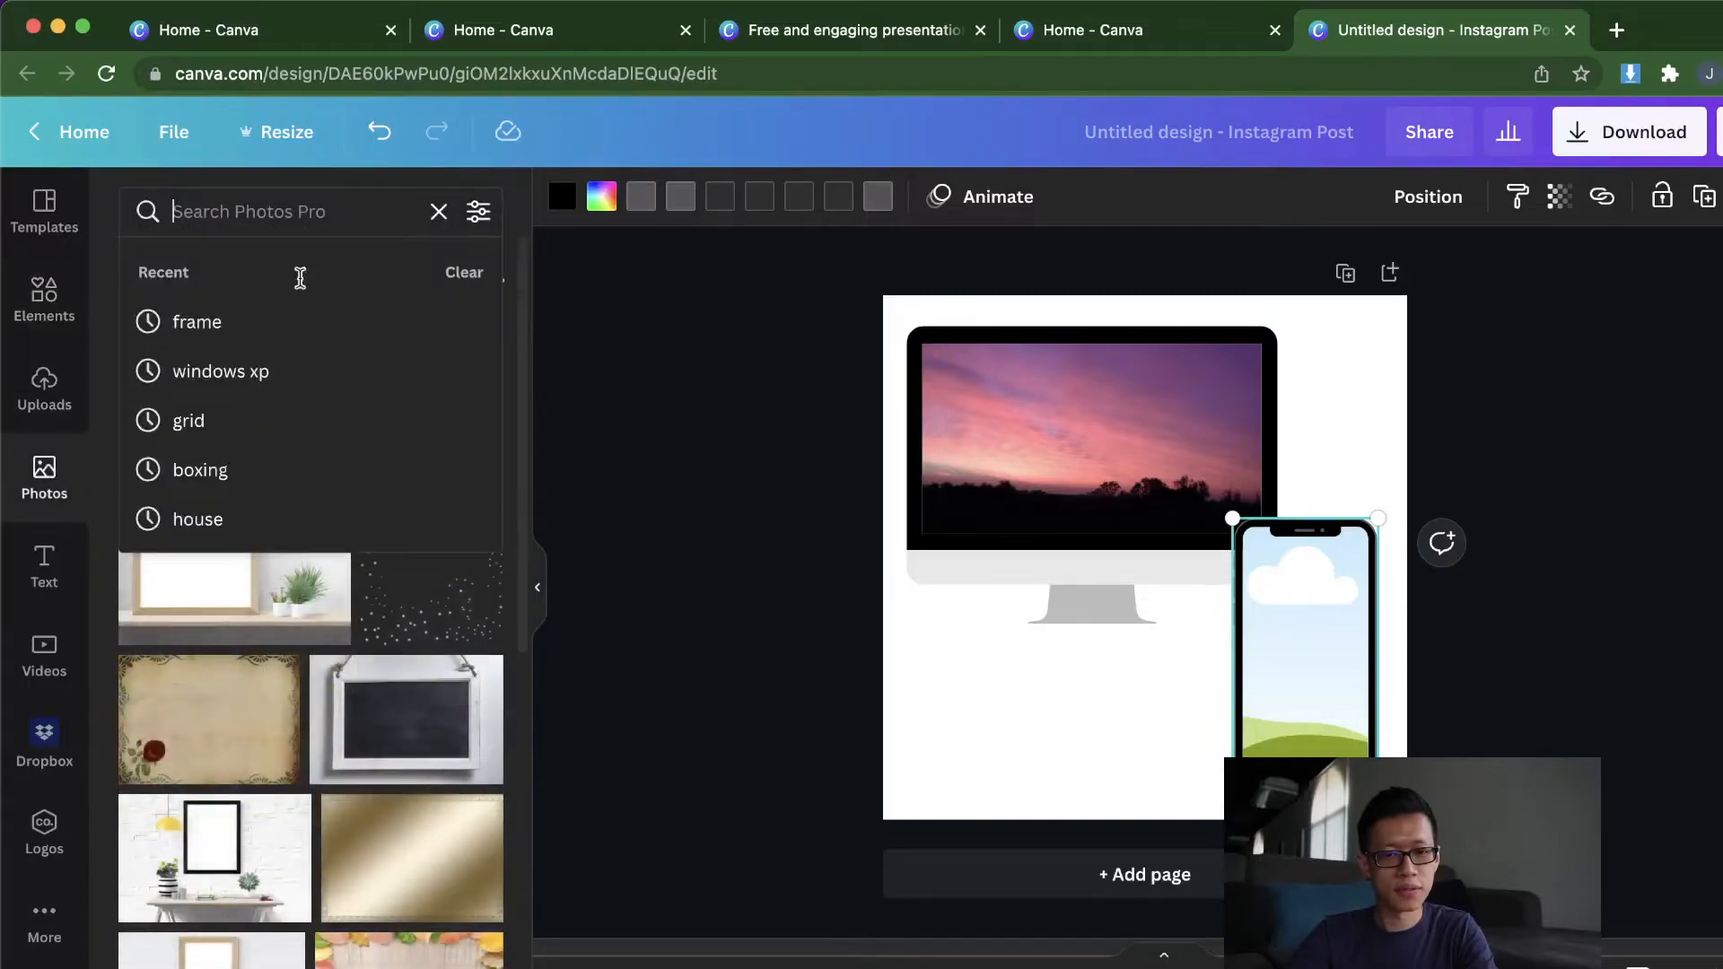
pyautogui.scroll(-5, 319, 761)
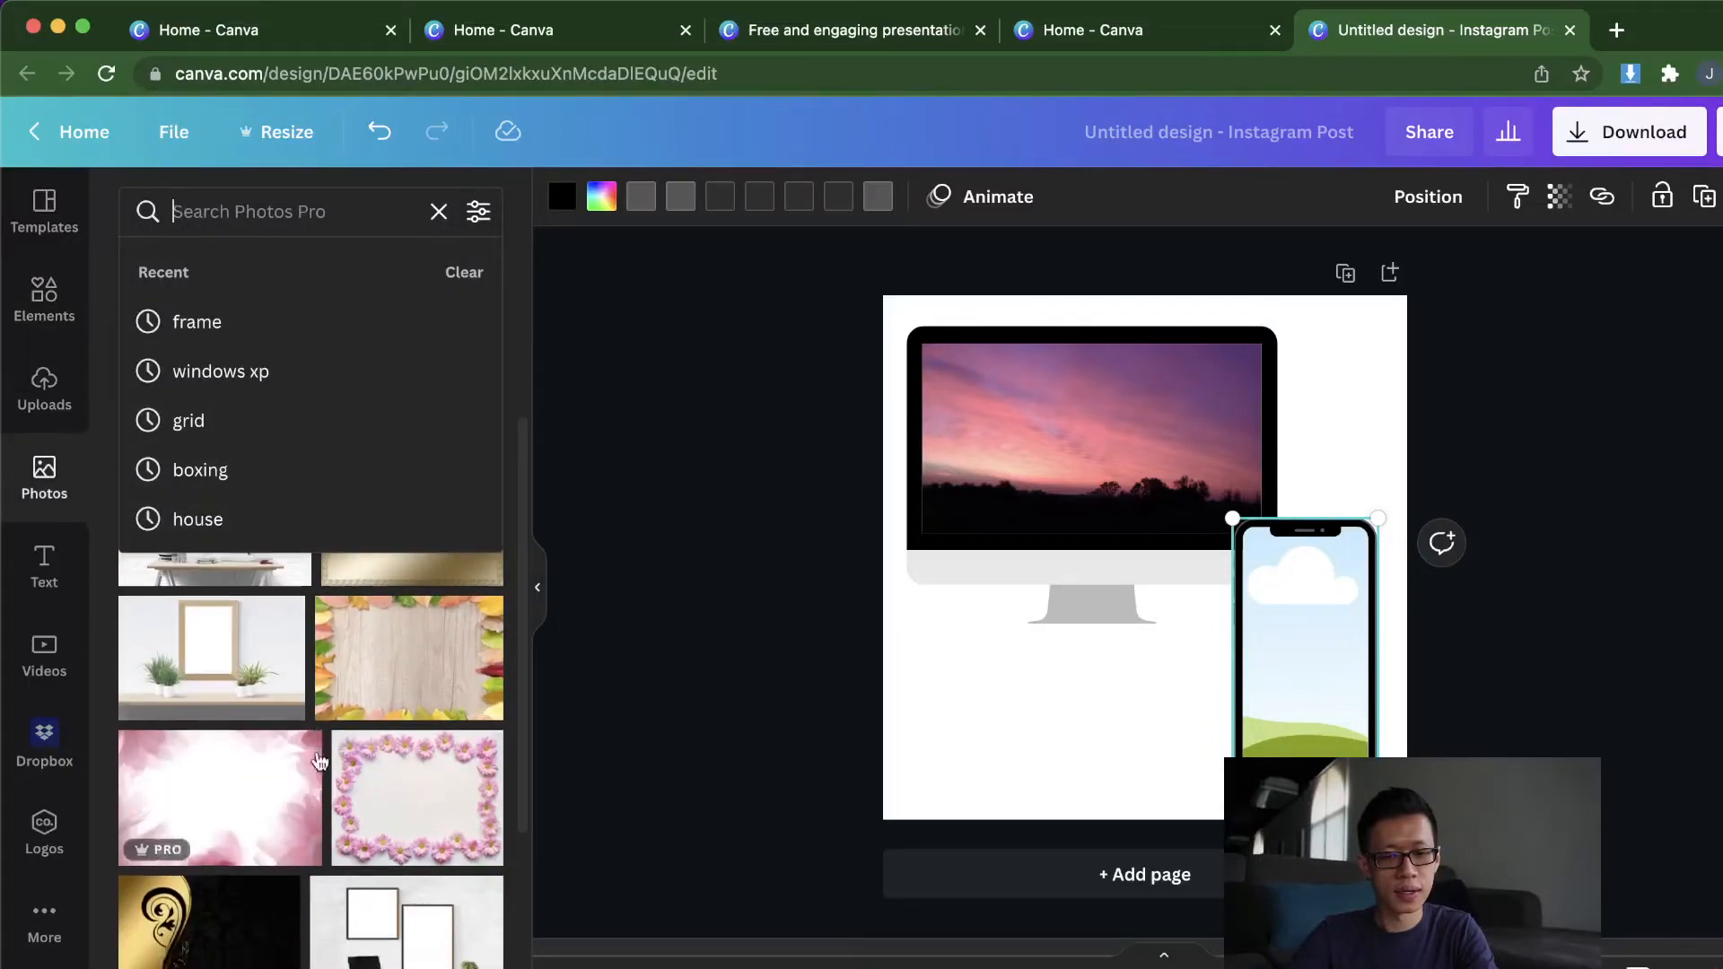
pyautogui.scroll(-5, 320, 762)
pyautogui.scroll(3, 266, 634)
pyautogui.click(303, 213)
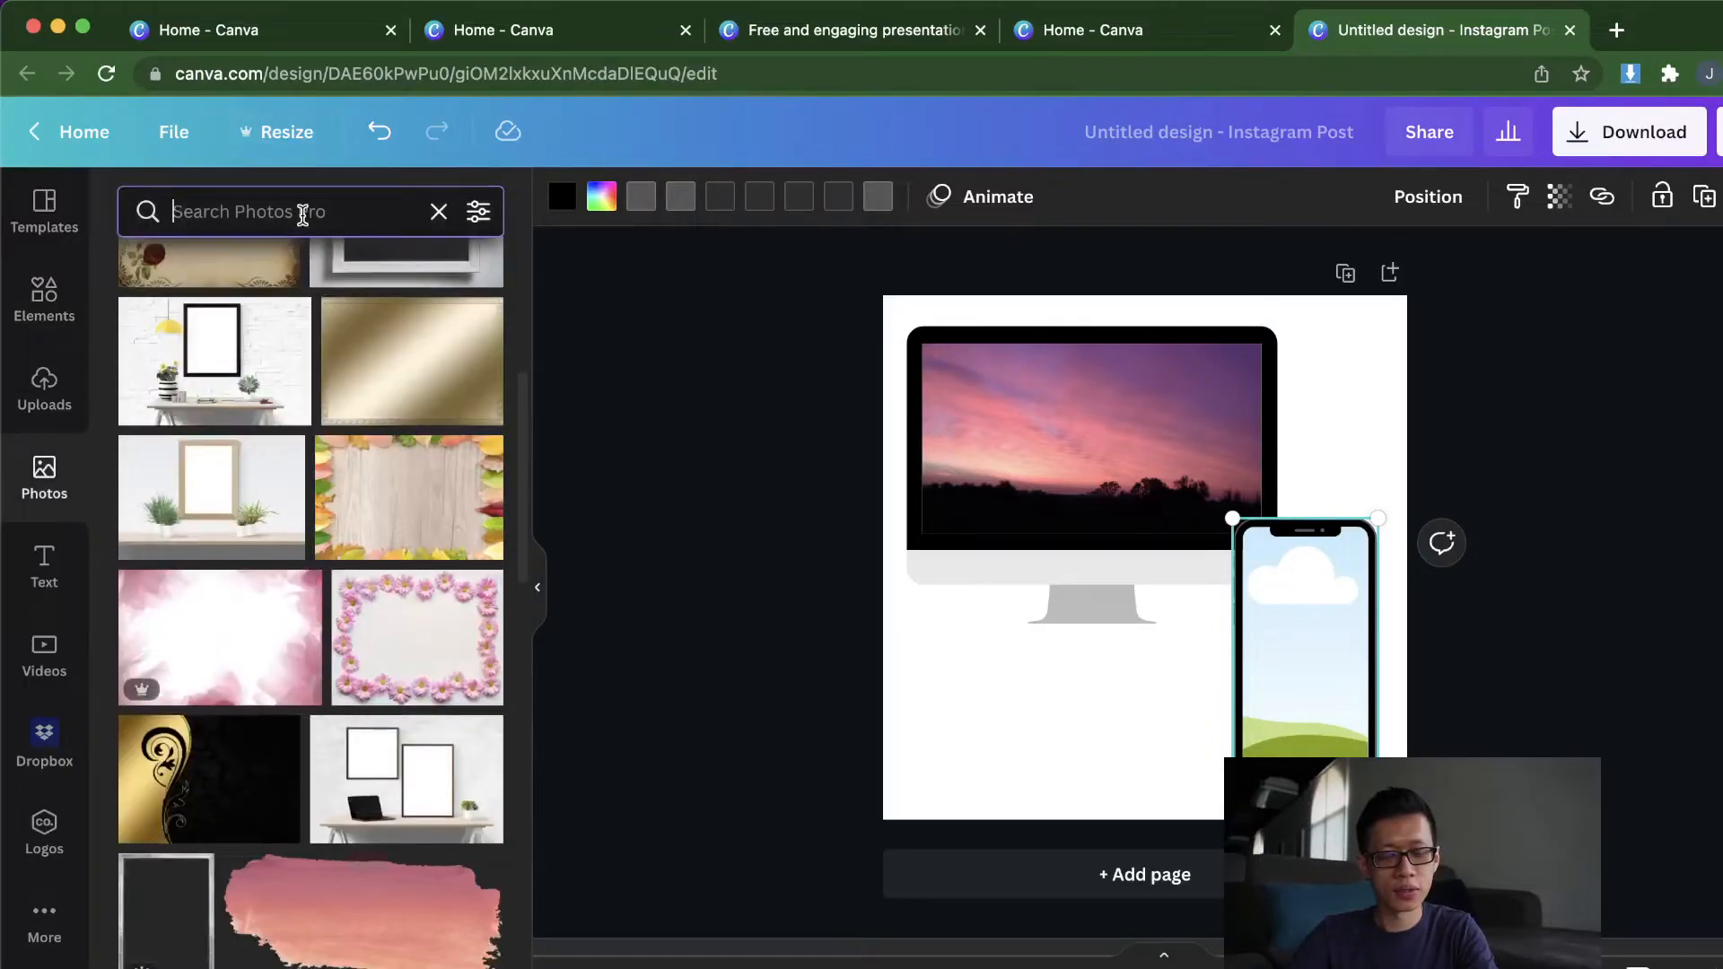
pyautogui.write('f')
pyautogui.press('BackSpace')
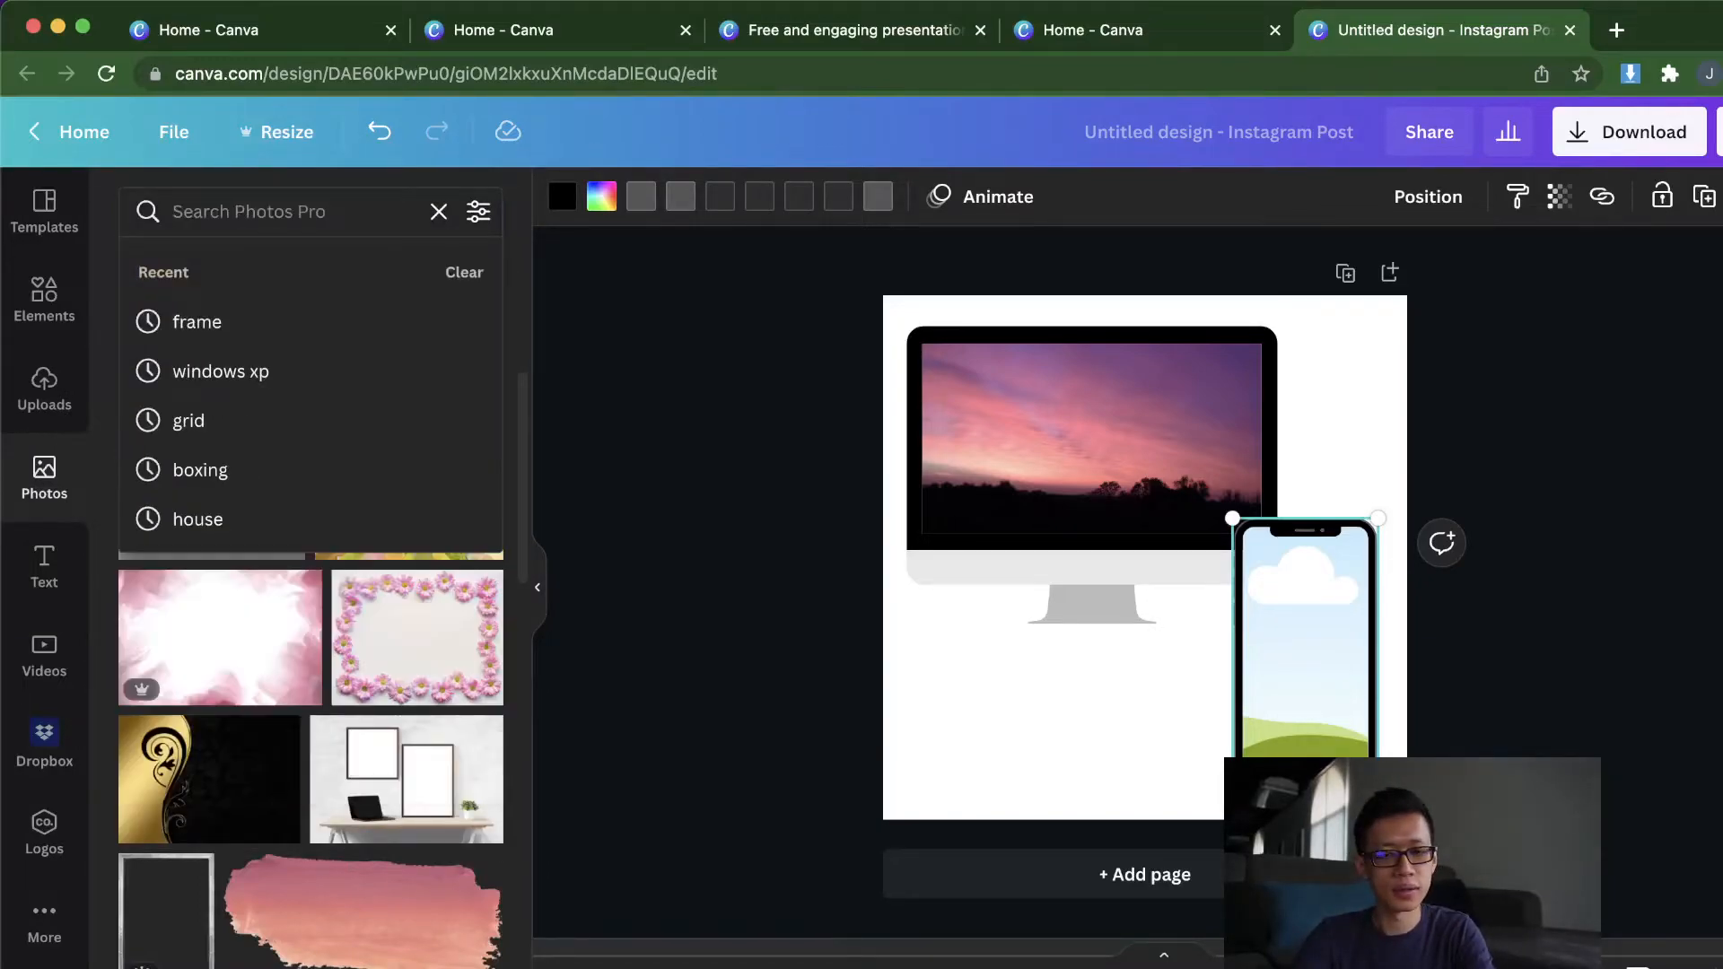
pyautogui.write('tree')
pyautogui.press('Return')
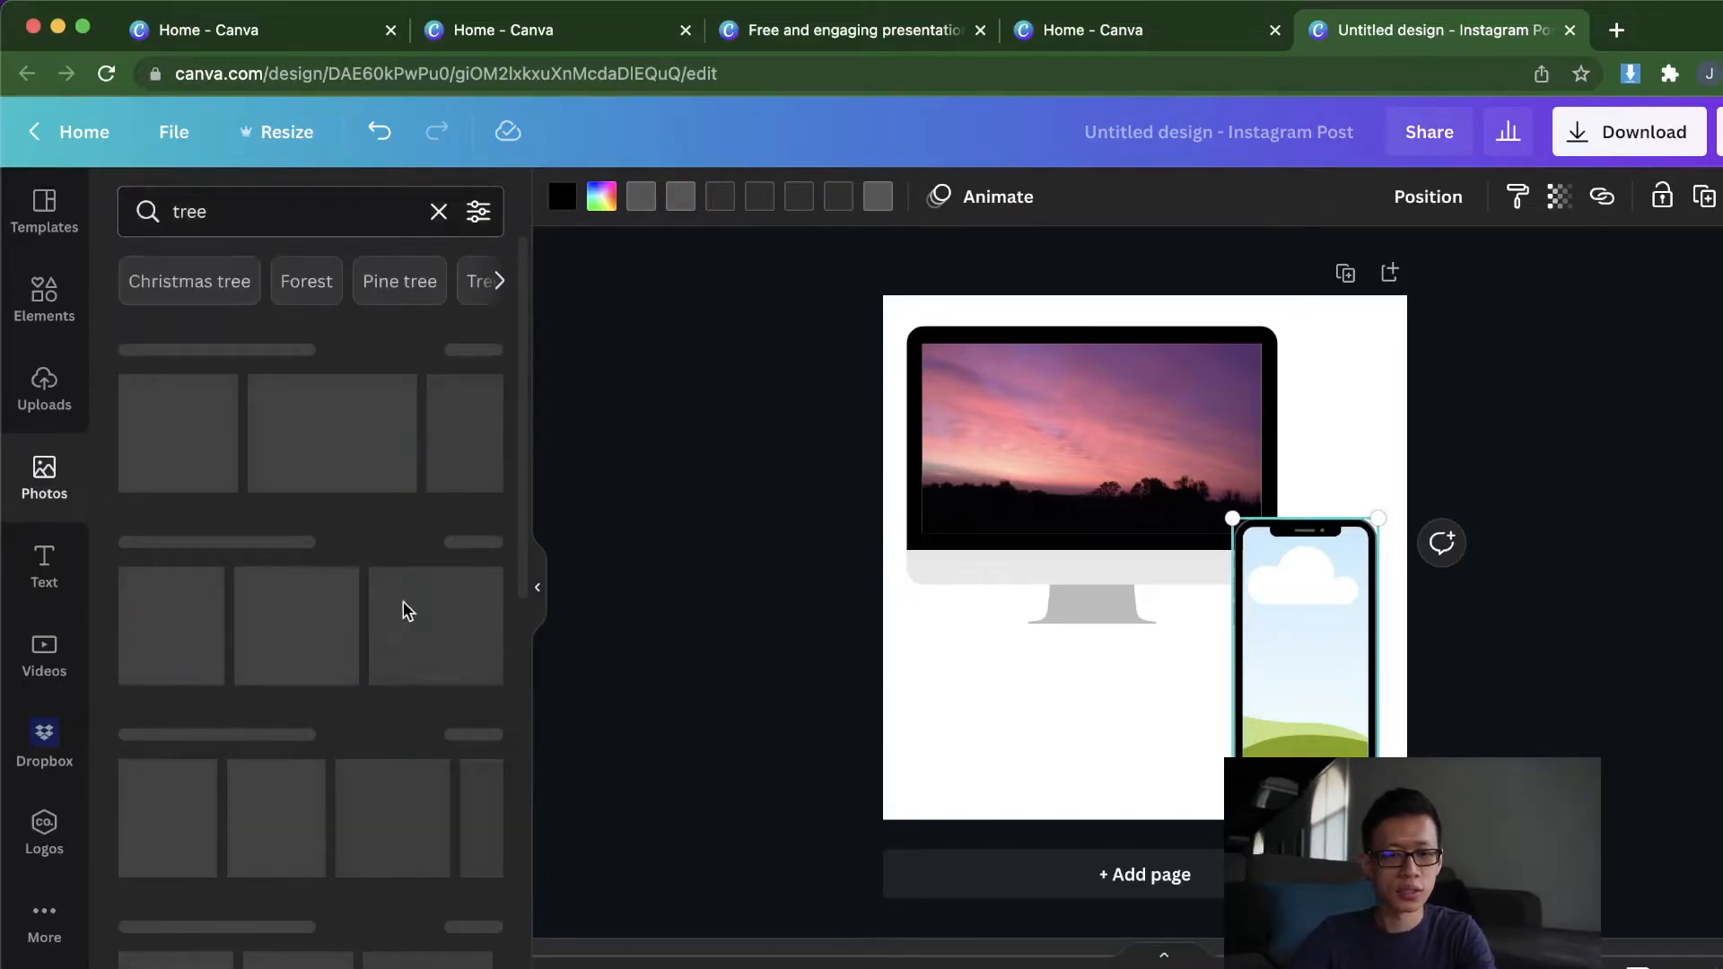
# Step: Fill the smartphone frame with the sunlit forest photo and delete the stray photo of a lone tree at sunset from the page
pyautogui.click(413, 387)
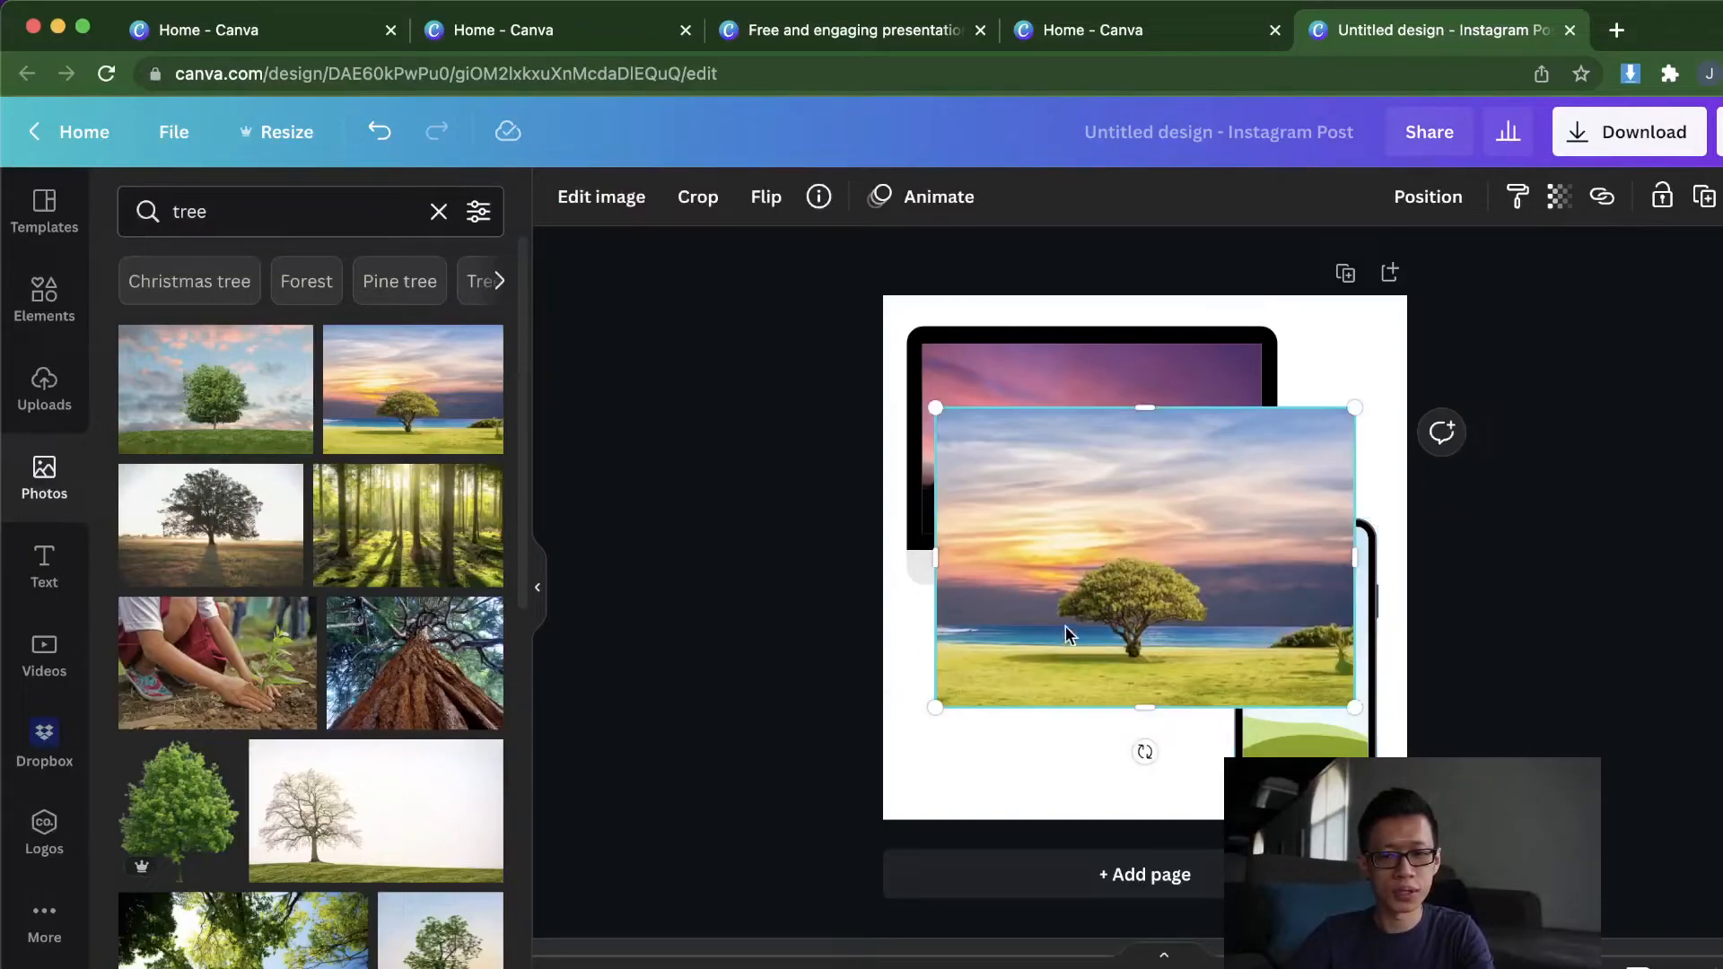
pyautogui.click(421, 579)
pyautogui.moveTo(1084, 585); pyautogui.dragTo(1301, 664)
pyautogui.click(942, 612)
pyautogui.press('Delete')
pyautogui.click(1115, 743)
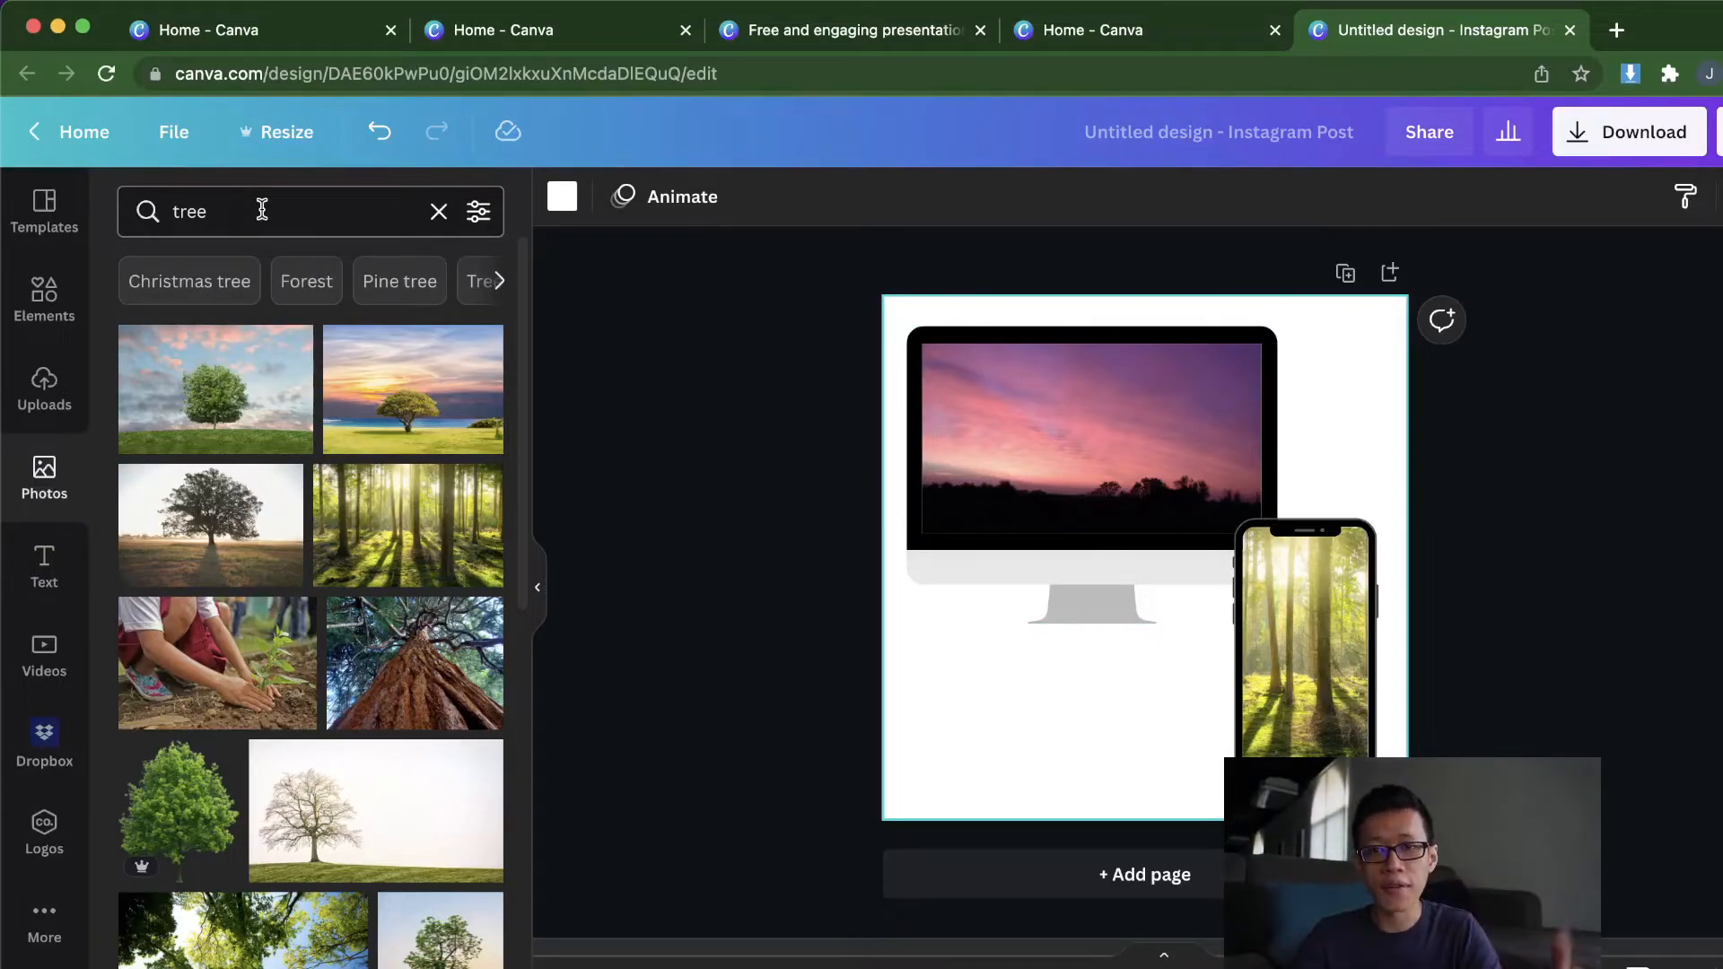
# Step: Move the smartphone slightly up and to the left so it overlaps the computer's corner
pyautogui.moveTo(811, 300); pyautogui.dragTo(1466, 763)
pyautogui.click(1587, 745)
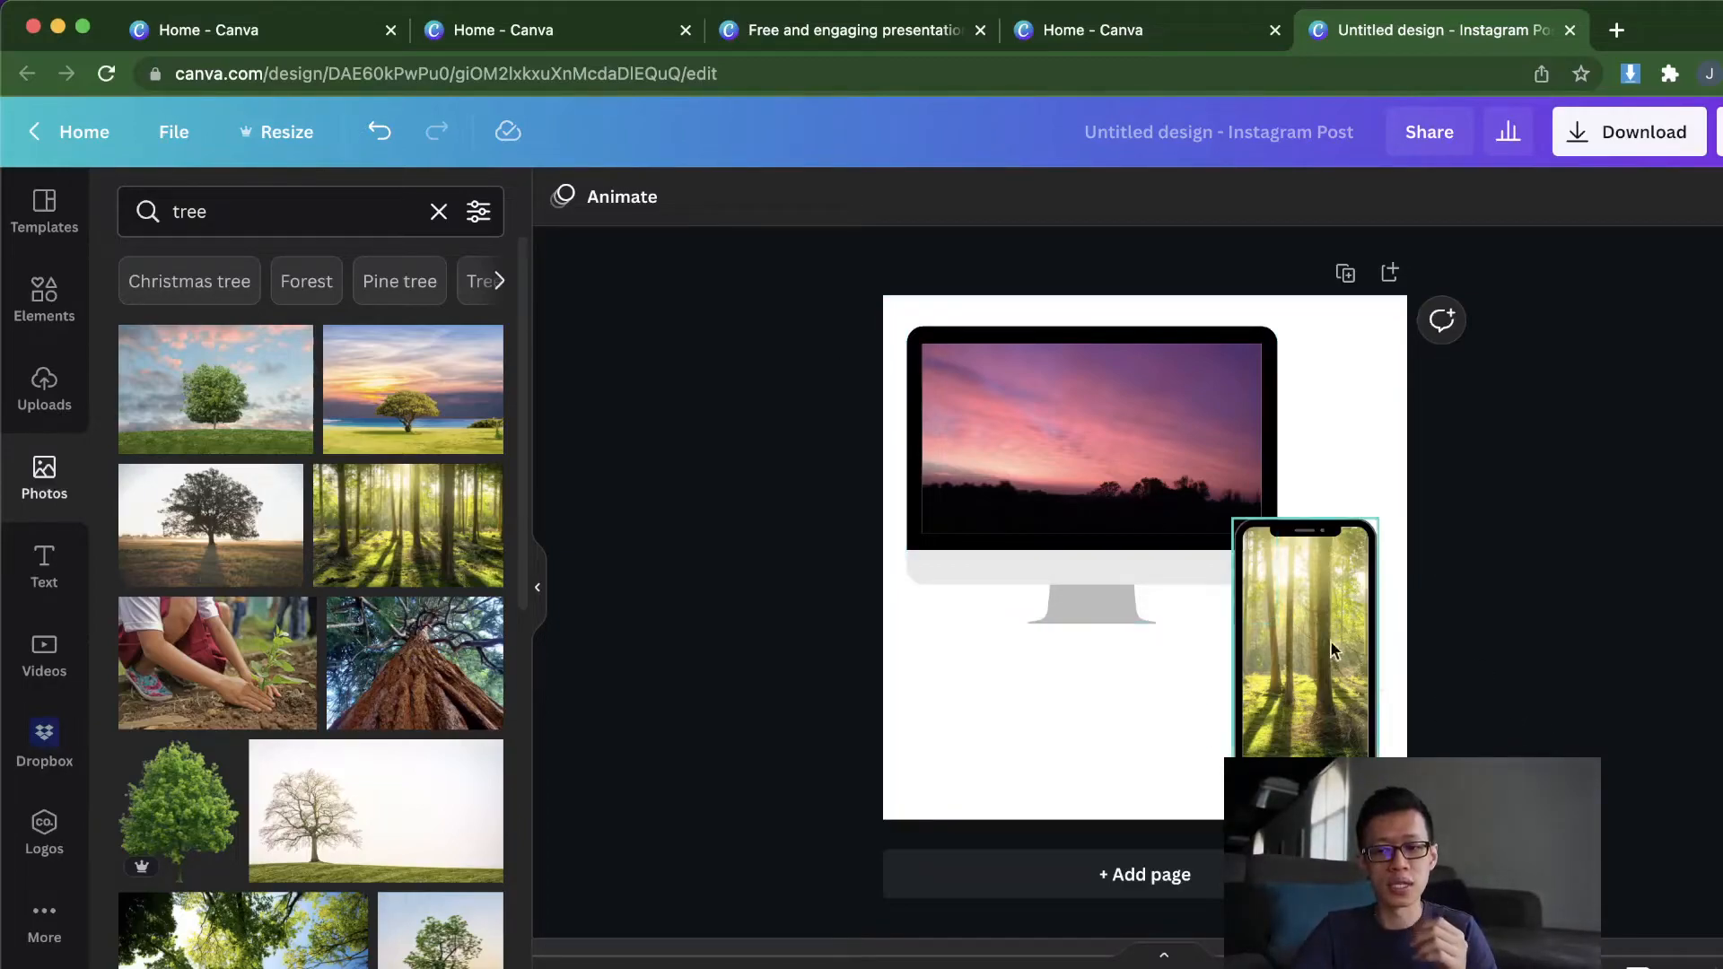
pyautogui.moveTo(1336, 645)
pyautogui.mouseDown()
pyautogui.moveTo(1008, 454)
pyautogui.moveTo(1321, 640)
pyautogui.mouseUp()
# Step: Duplicate the computer with the sunset photo and place the copy slightly lower and to the right, overlapping the original
pyautogui.click(1063, 449)
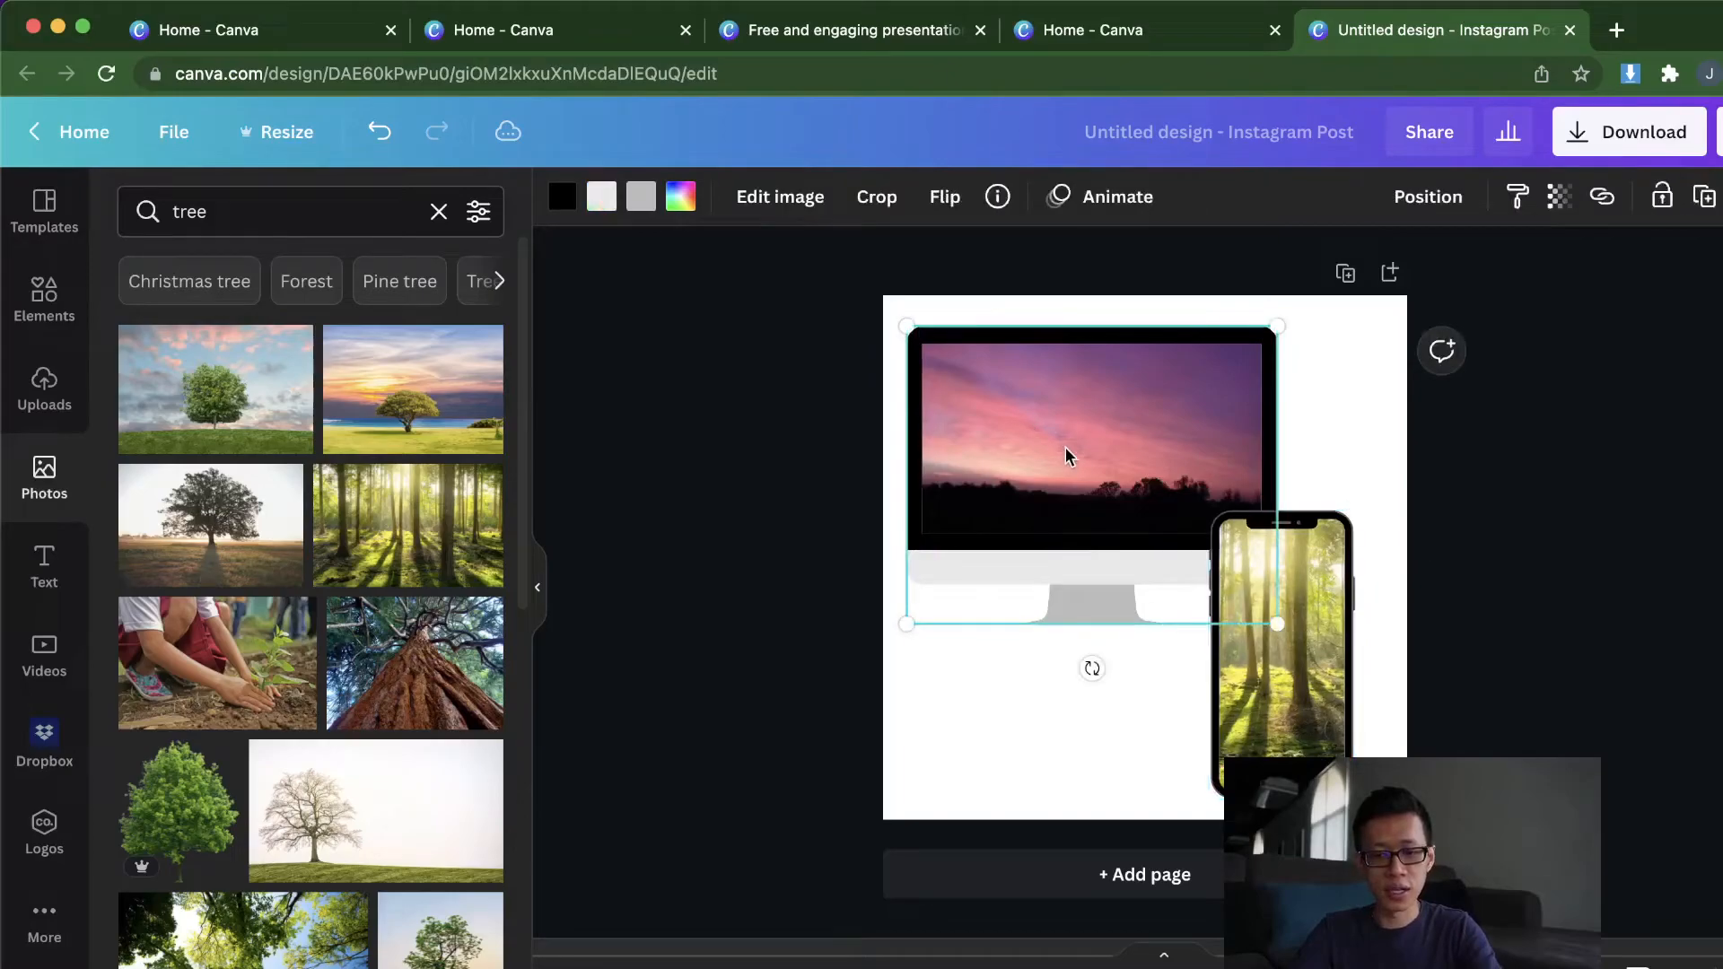
pyautogui.press('super+d')
pyautogui.moveTo(1114, 444); pyautogui.dragTo(1130, 452)
# Step: Nudge the original computer and then its duplicate slightly down and to the right
pyautogui.click(998, 336)
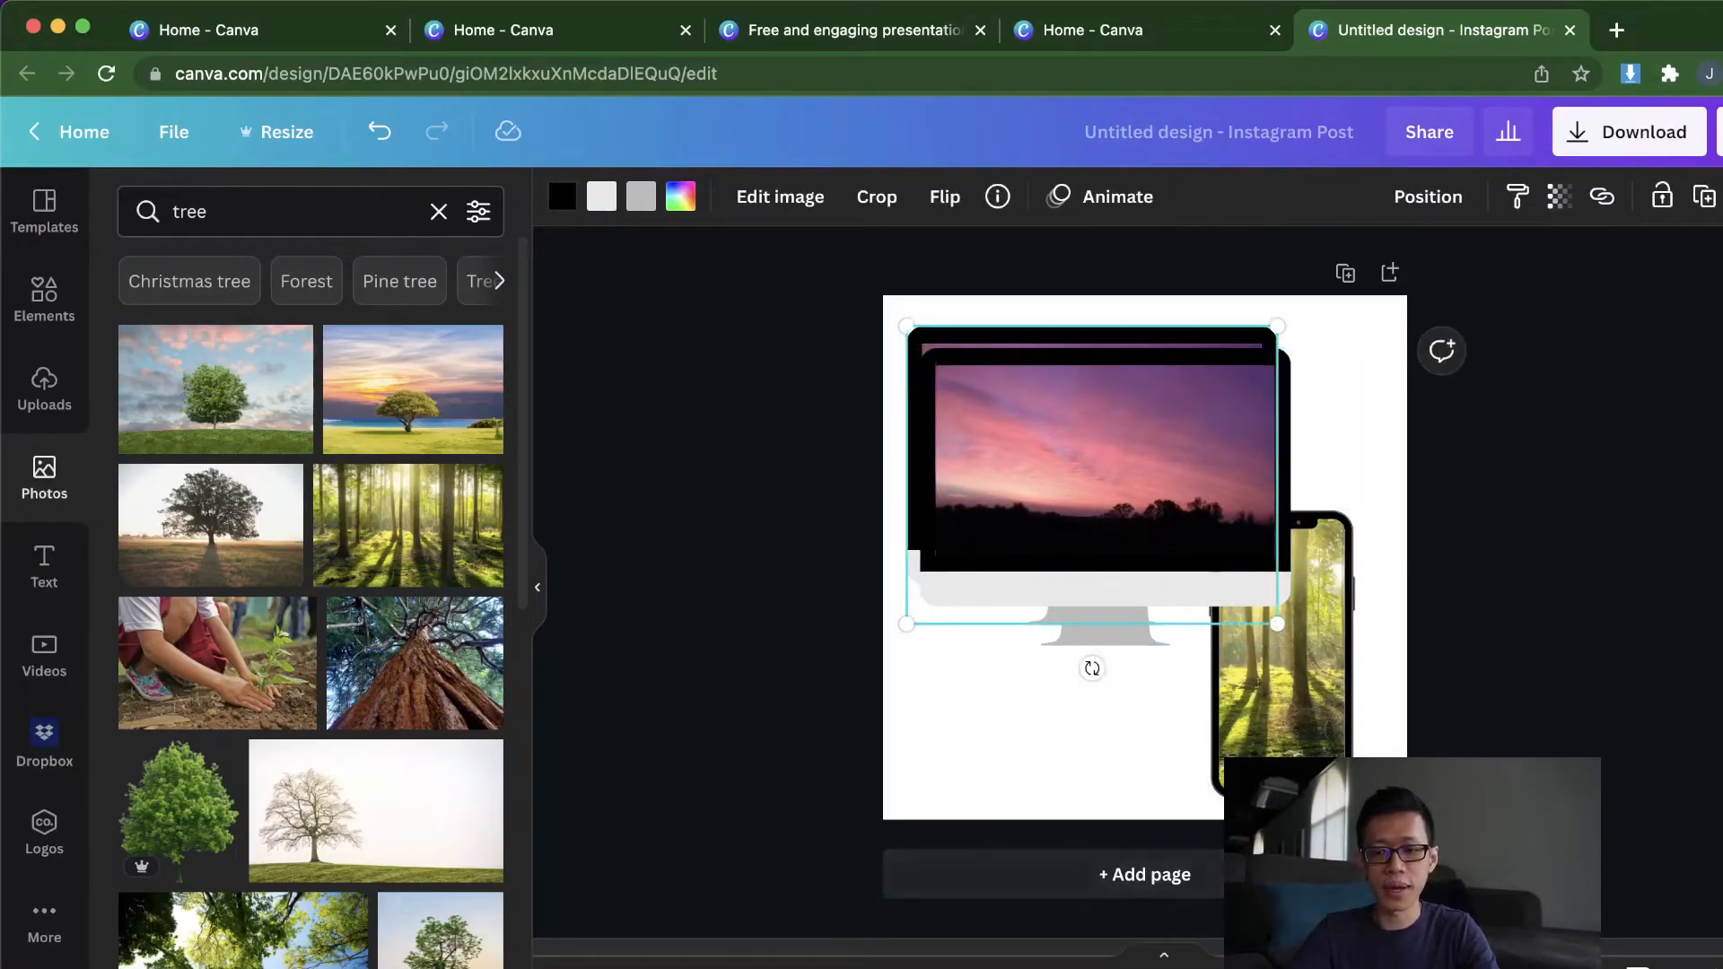
pyautogui.scroll(5, 982, 441)
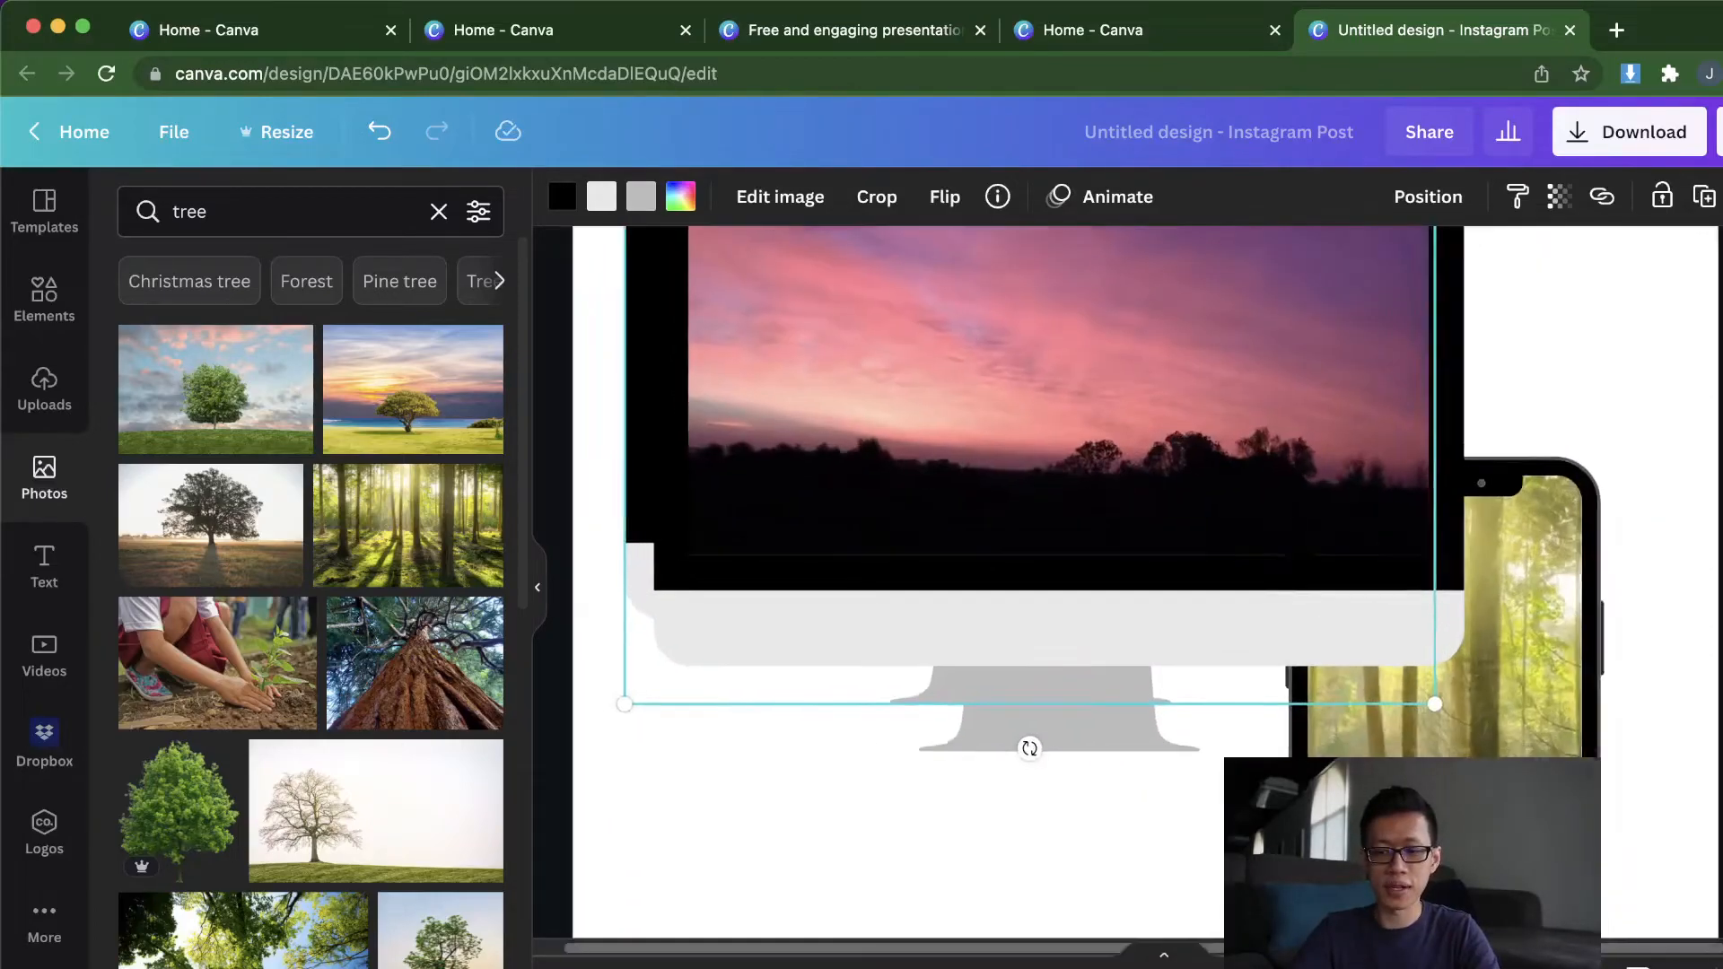
pyautogui.scroll(5, 596, 373)
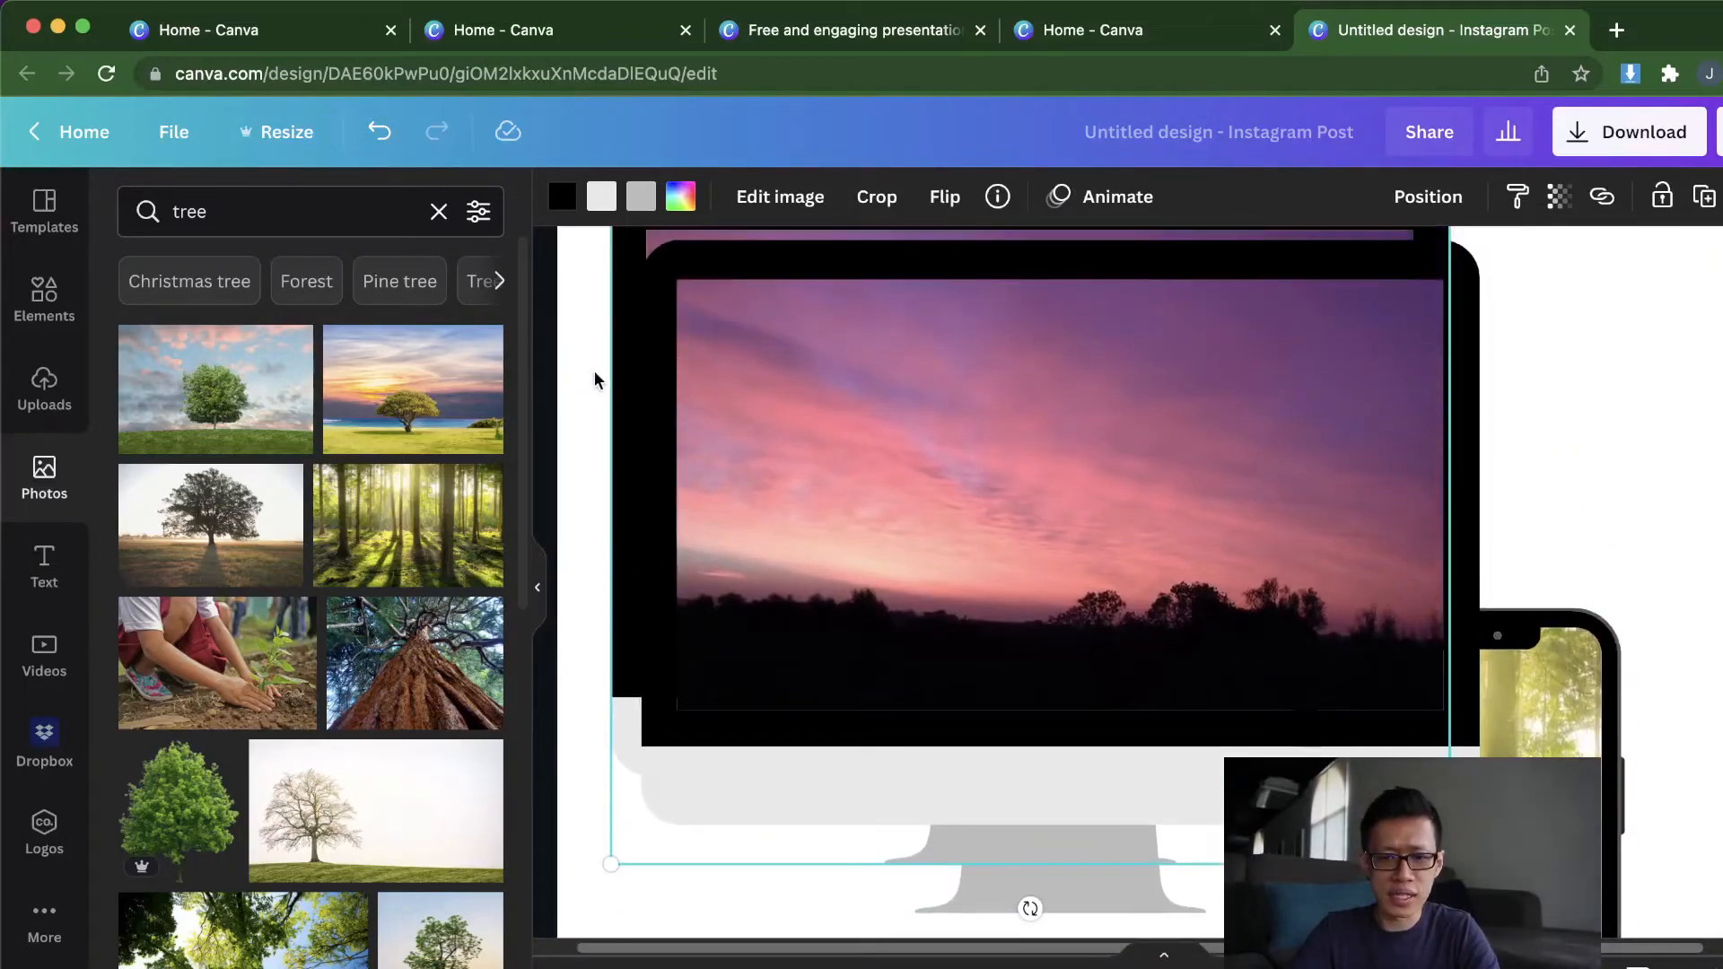
pyautogui.moveTo(635, 315)
pyautogui.mouseDown()
pyautogui.moveTo(699, 310)
pyautogui.moveTo(644, 329)
pyautogui.mouseUp()
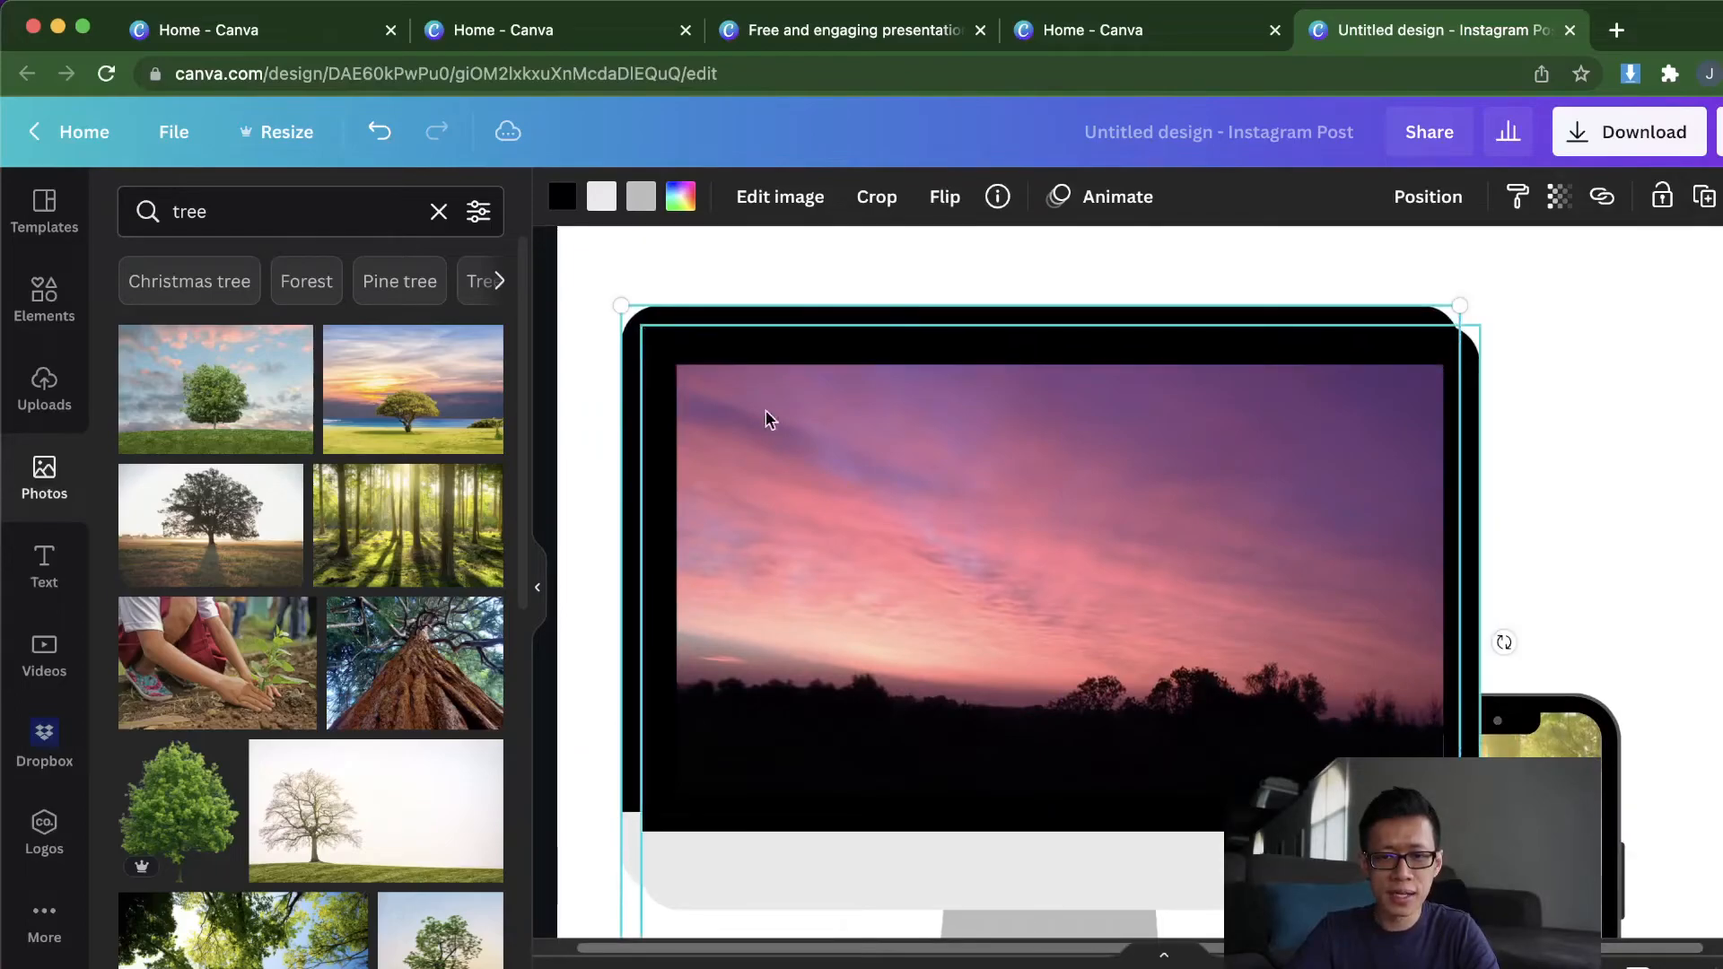
pyautogui.moveTo(749, 396)
pyautogui.mouseDown()
pyautogui.moveTo(793, 405)
pyautogui.moveTo(765, 415)
pyautogui.mouseUp()
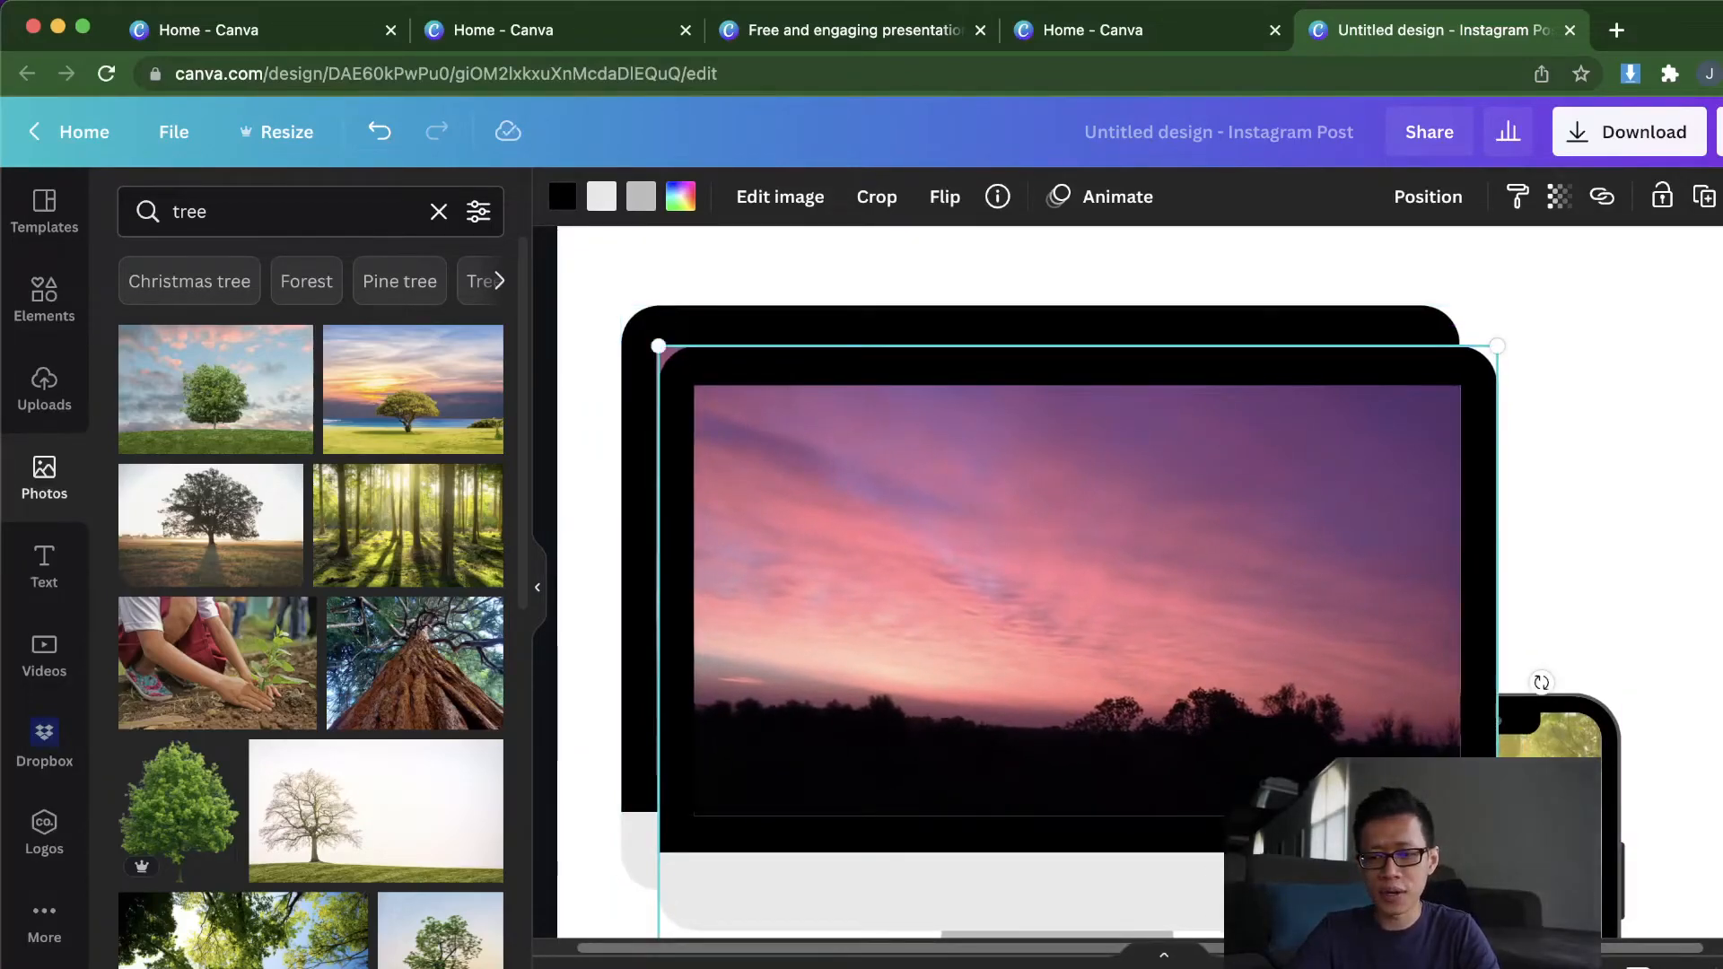
pyautogui.scroll(-3, 1114, 485)
# Step: Try sending the duplicate computer to the back and moving the original slightly to the left
pyautogui.rightClick(1135, 502)
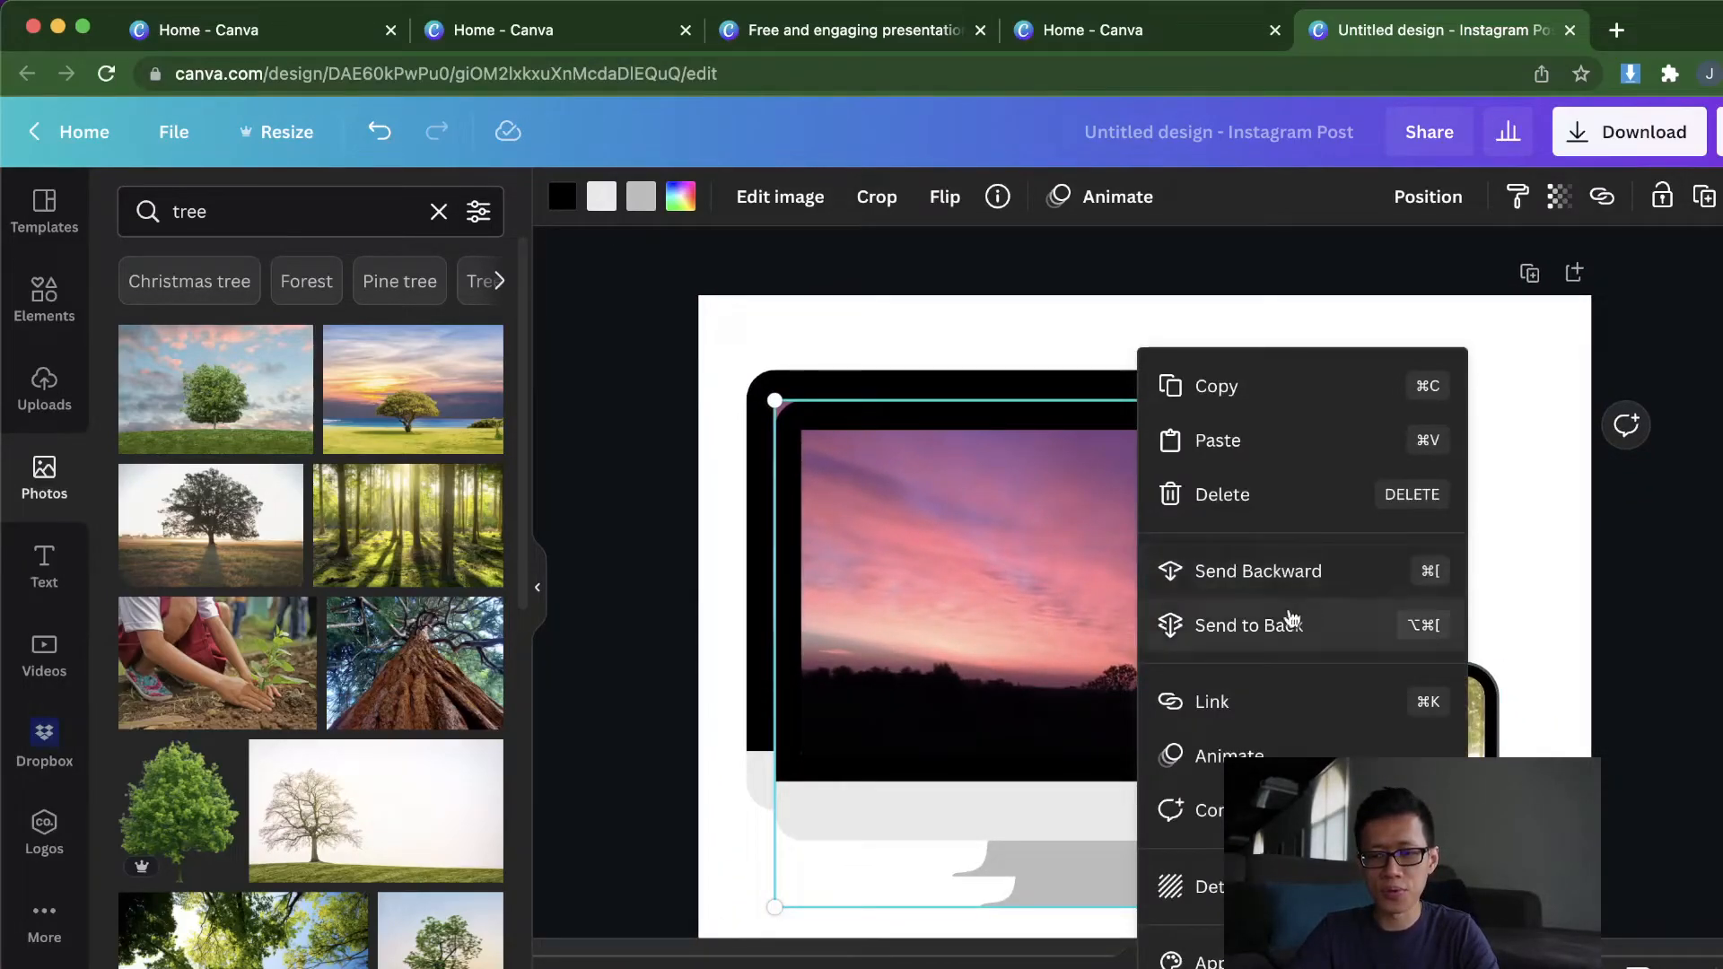
pyautogui.click(1269, 626)
pyautogui.click(686, 433)
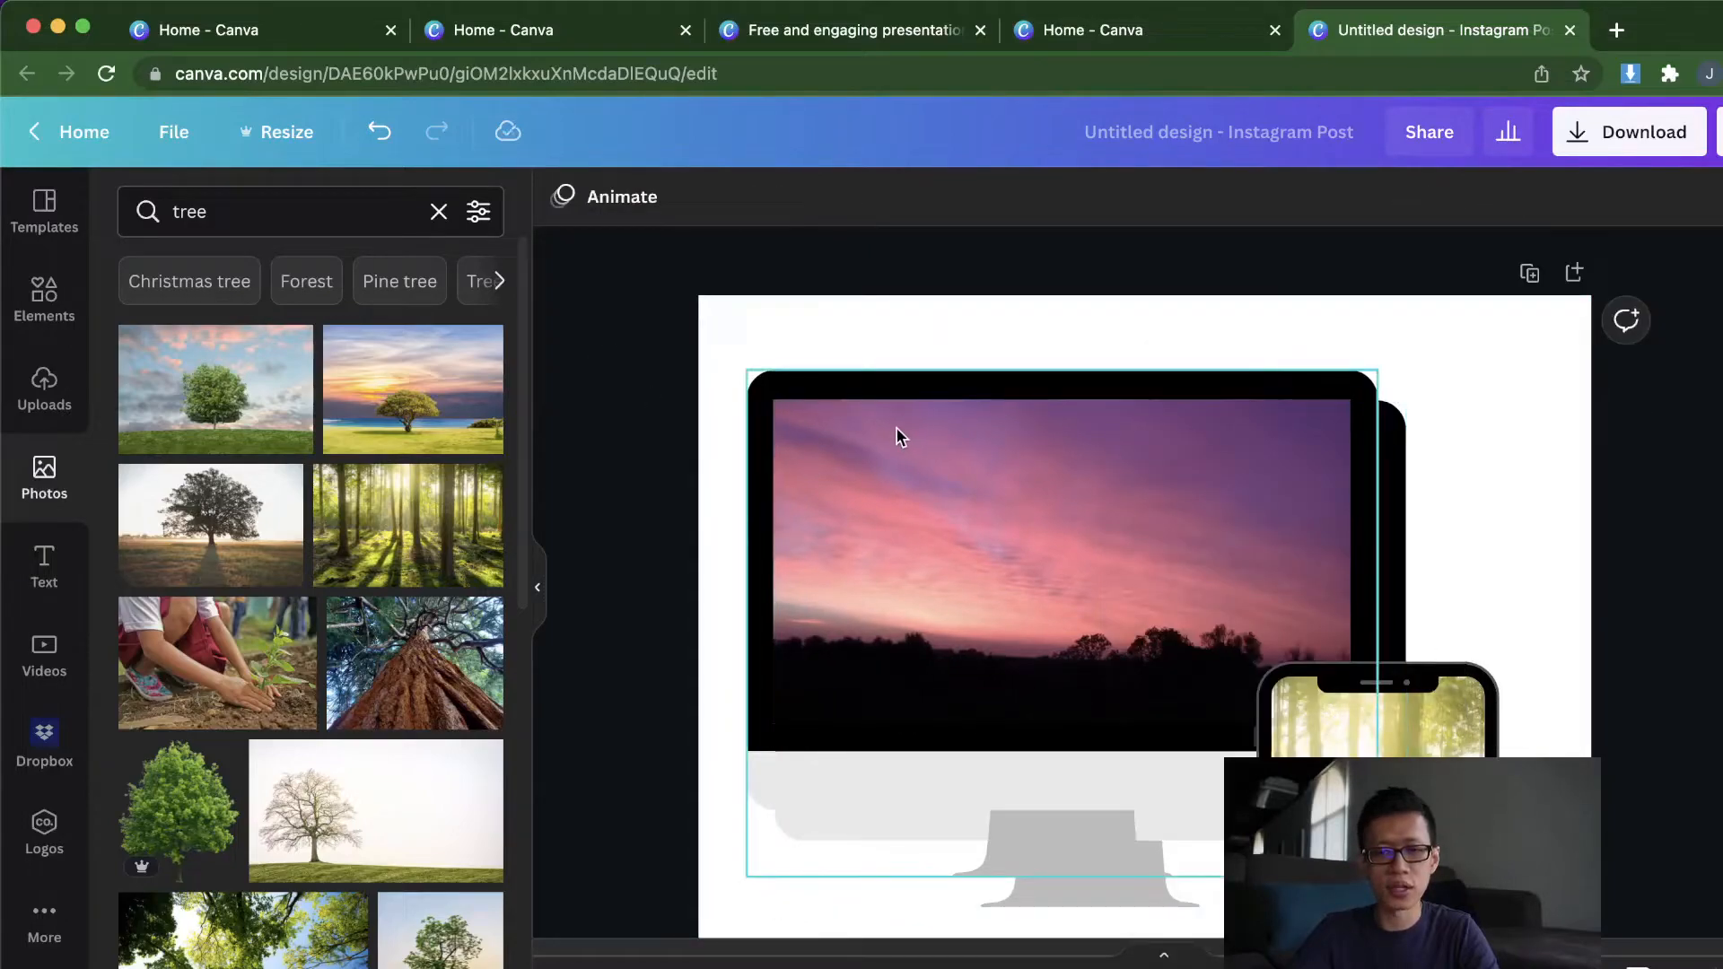
pyautogui.click(900, 429)
pyautogui.moveTo(1173, 446); pyautogui.dragTo(1076, 478)
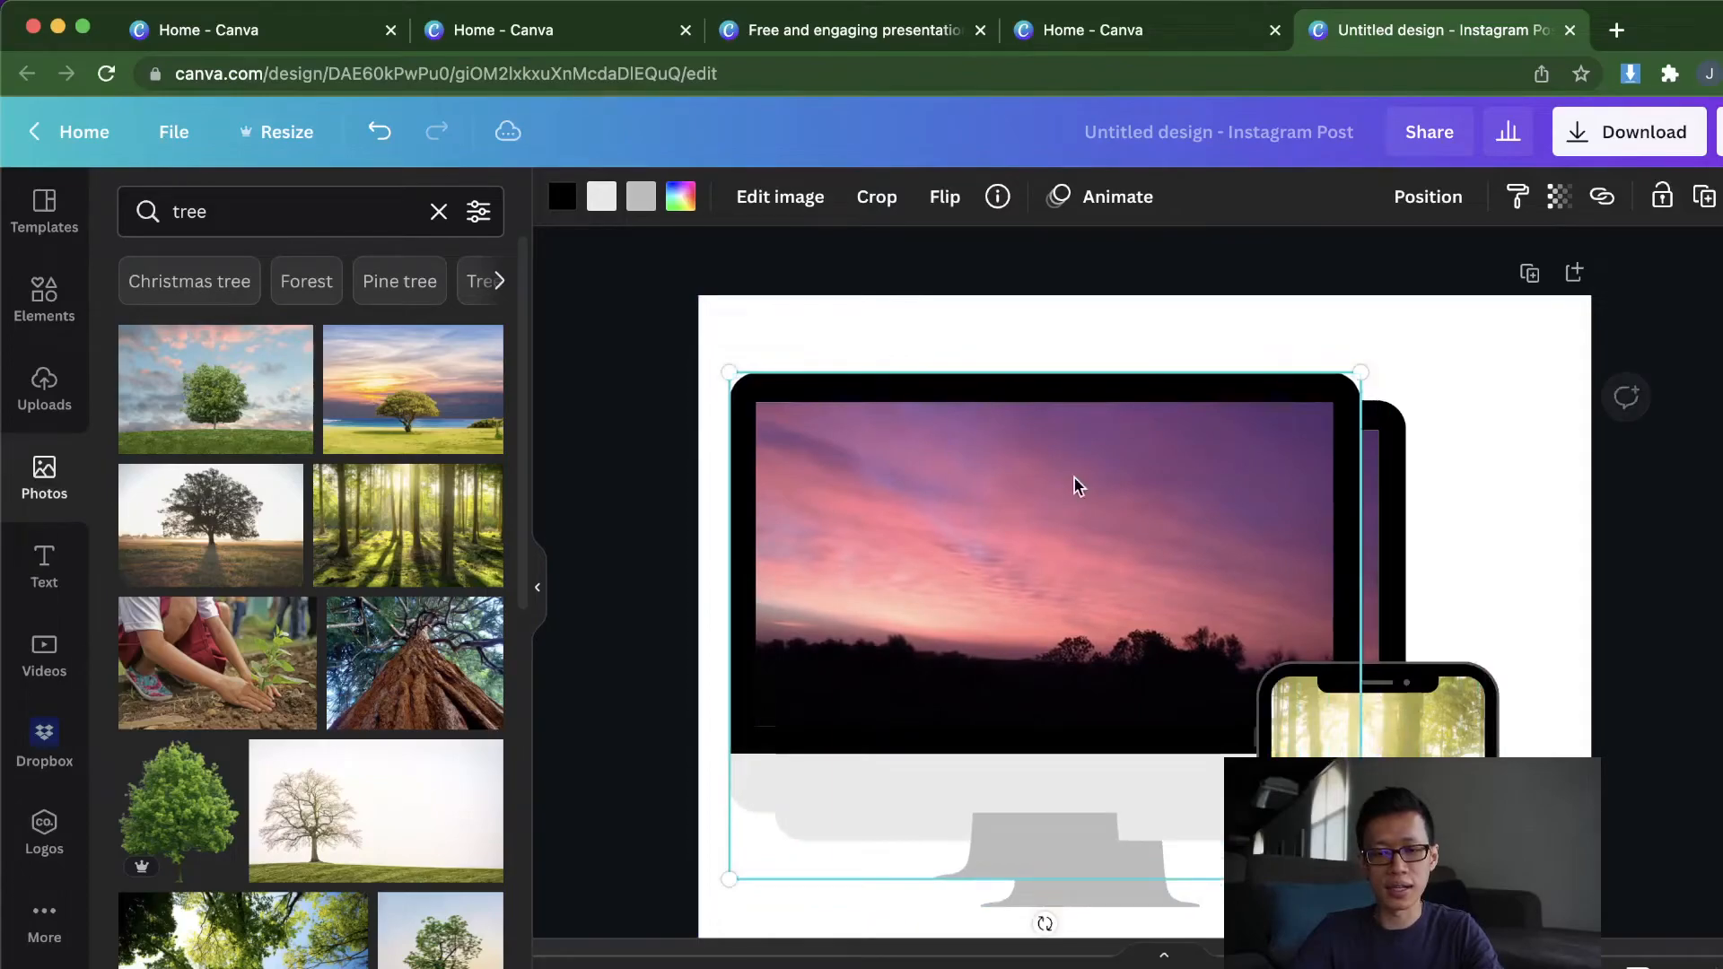
pyautogui.press('super+z')
pyautogui.press('super+z')
# Step: Move the duplicate computer lower over the original and remove the sunset photo from its screen
pyautogui.moveTo(965, 488); pyautogui.dragTo(985, 661)
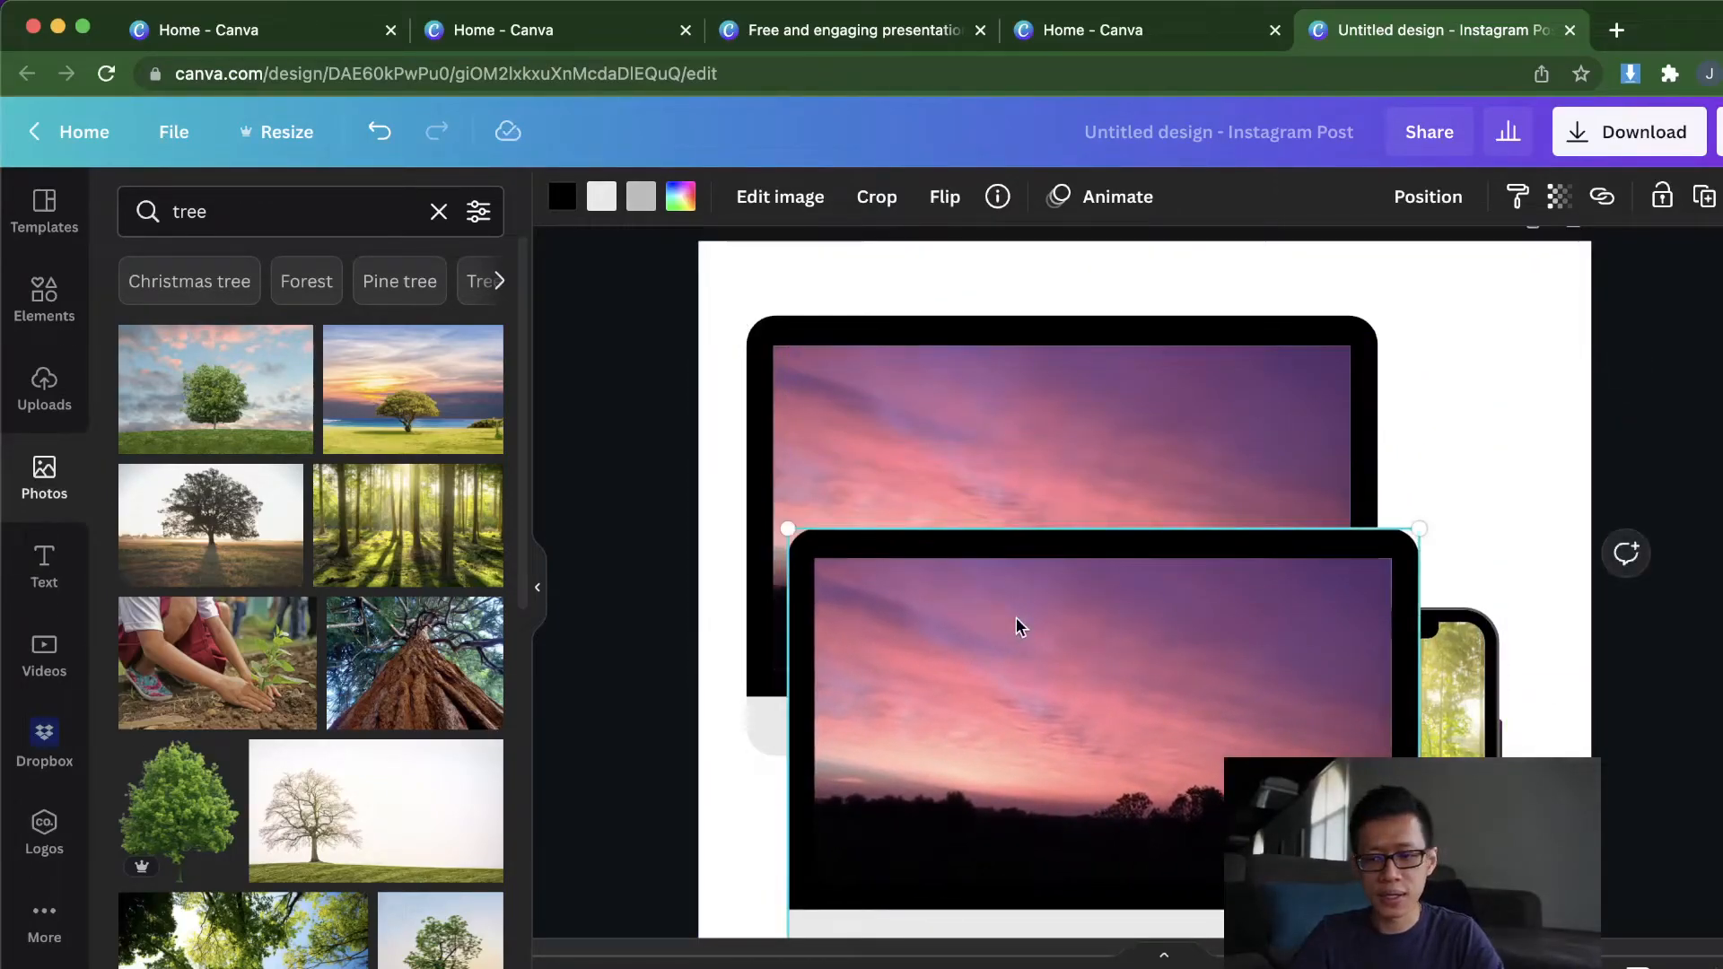
pyautogui.press('Delete')
# Step: Add the sunlit forest photo to the page and try it in the rear computer's screen
pyautogui.click(414, 526)
pyautogui.moveTo(1210, 517); pyautogui.dragTo(1142, 330)
pyautogui.moveTo(1215, 430); pyautogui.dragTo(1205, 427)
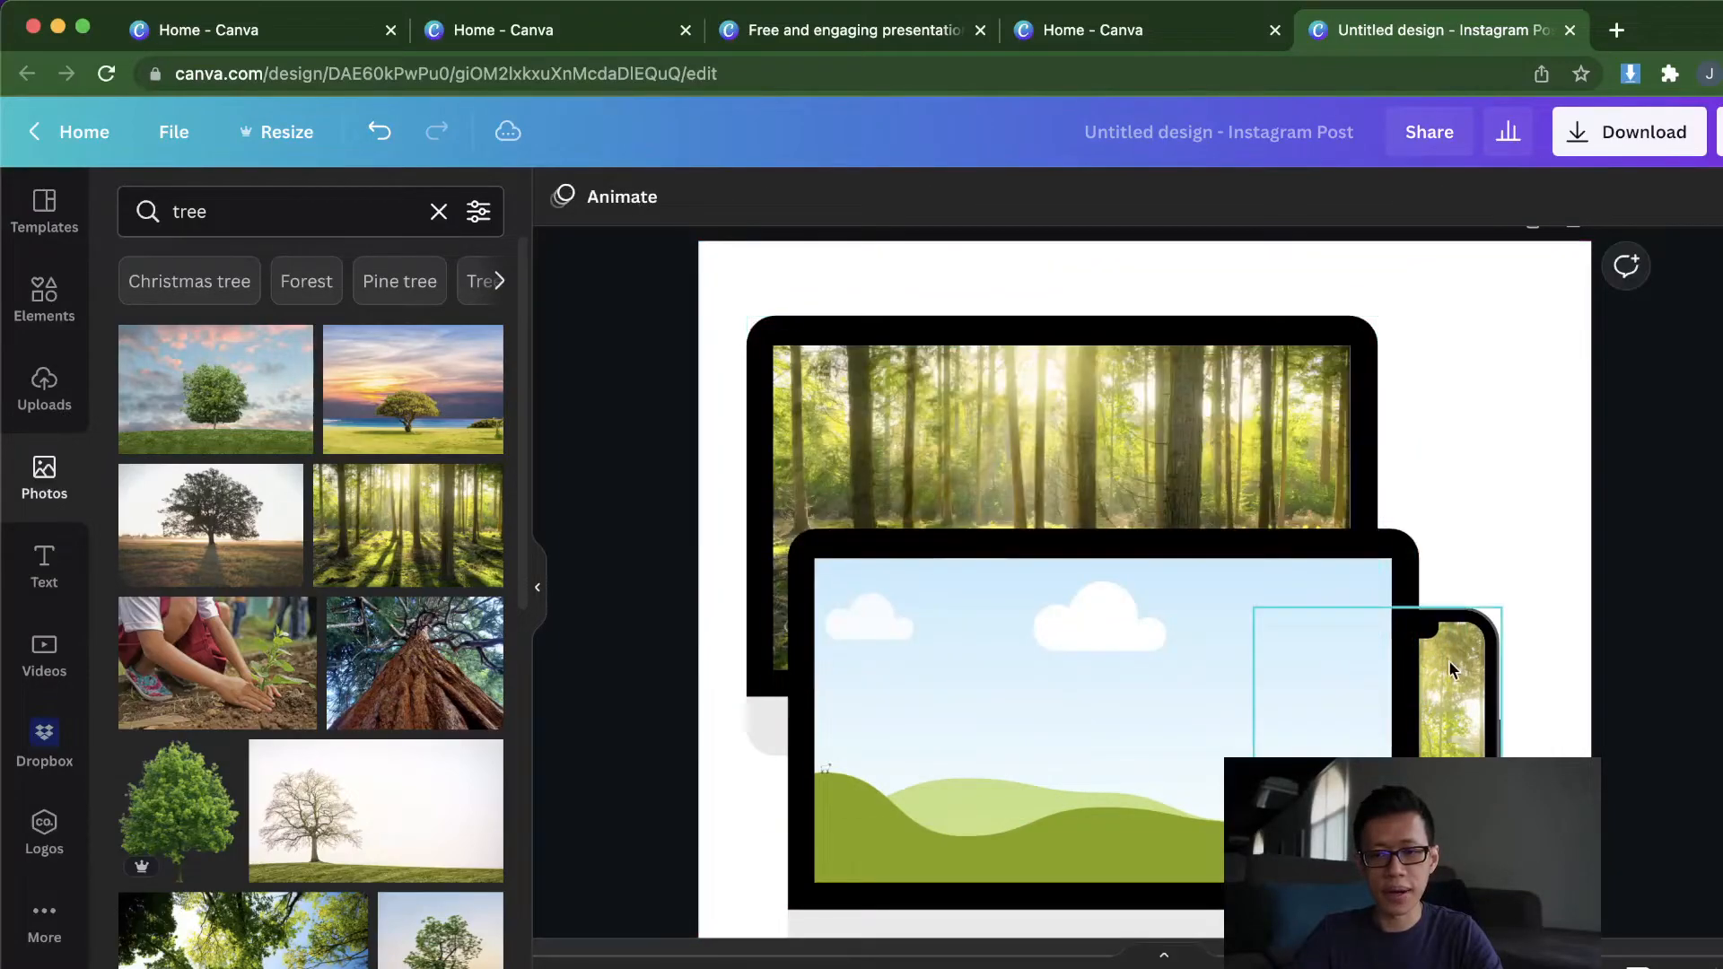
pyautogui.press('super+z')
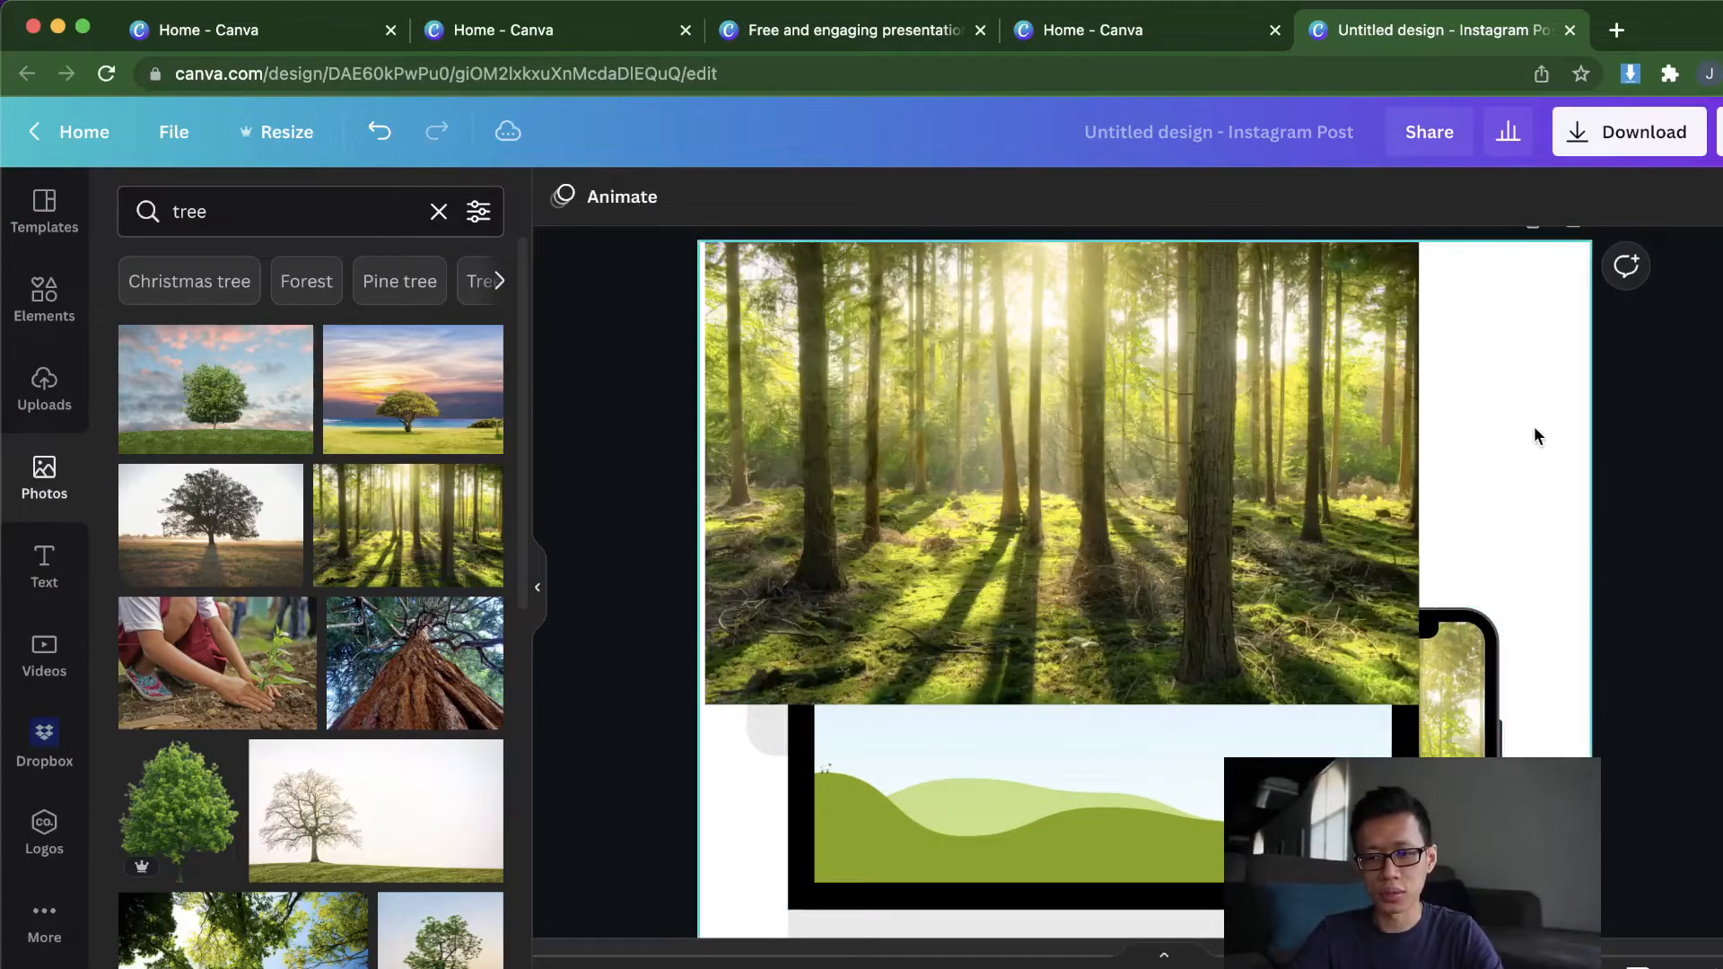
# Step: Move and enlarge the forest photo to cover the page and set it as the background behind the devices
pyautogui.click(1535, 434)
pyautogui.moveTo(1308, 374); pyautogui.dragTo(1483, 378)
pyautogui.scroll(-2, 880, 691)
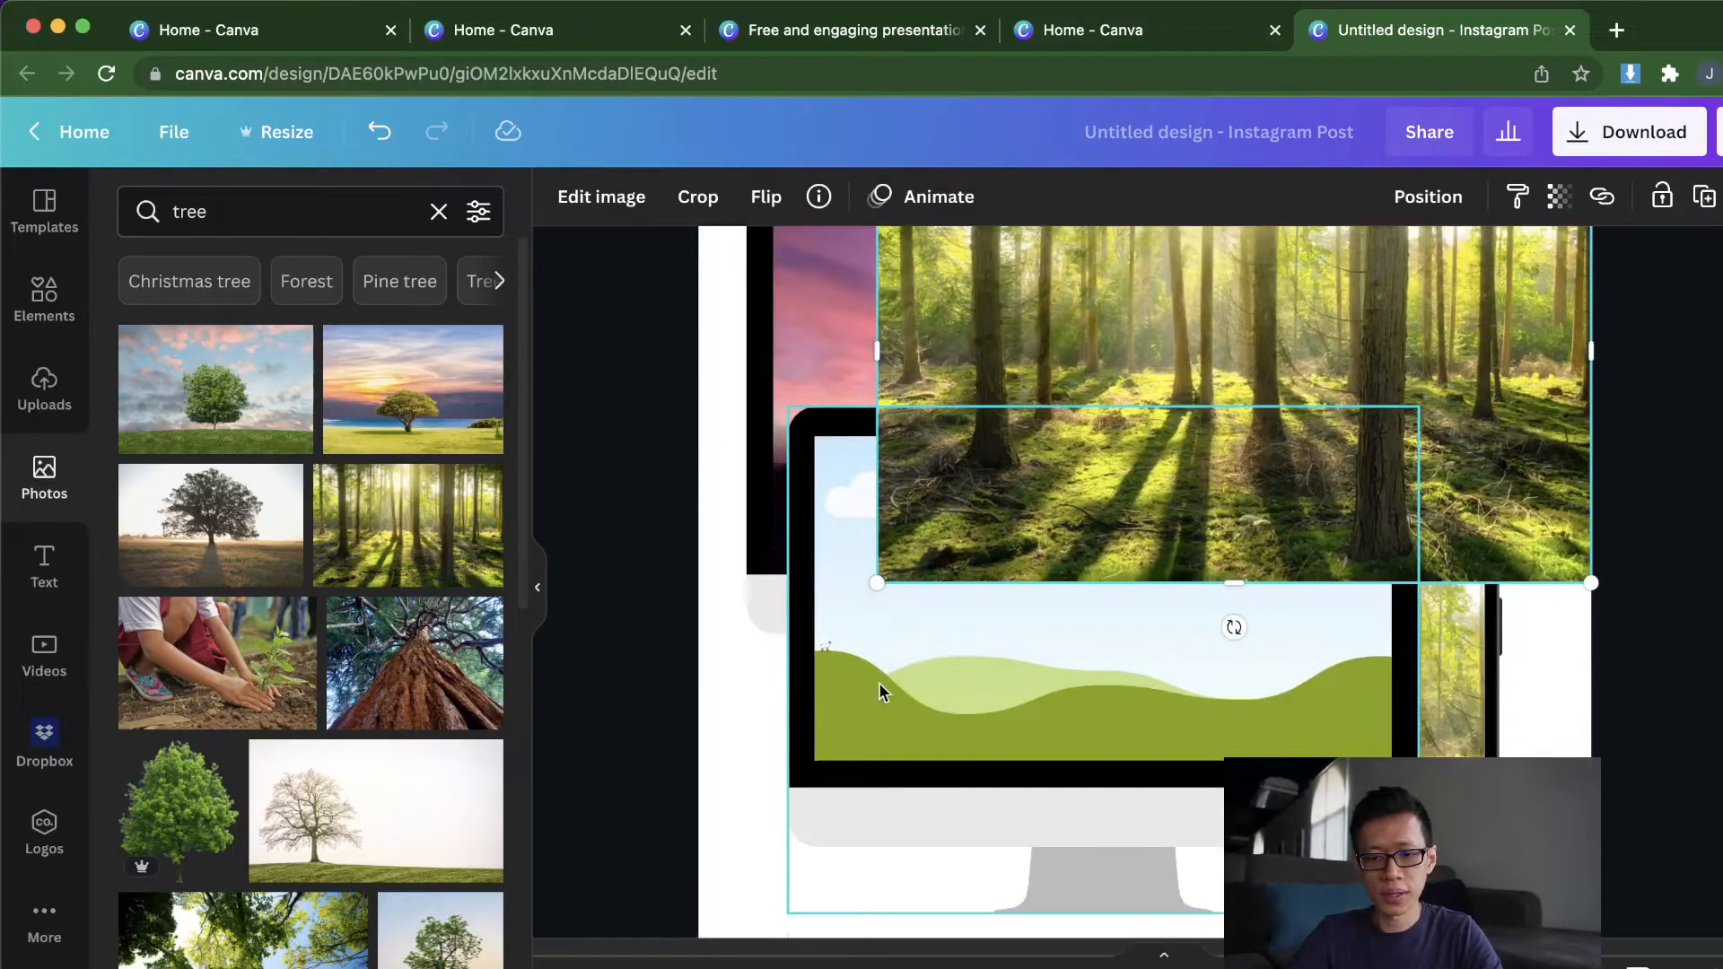
pyautogui.scroll(-3, 1223, 628)
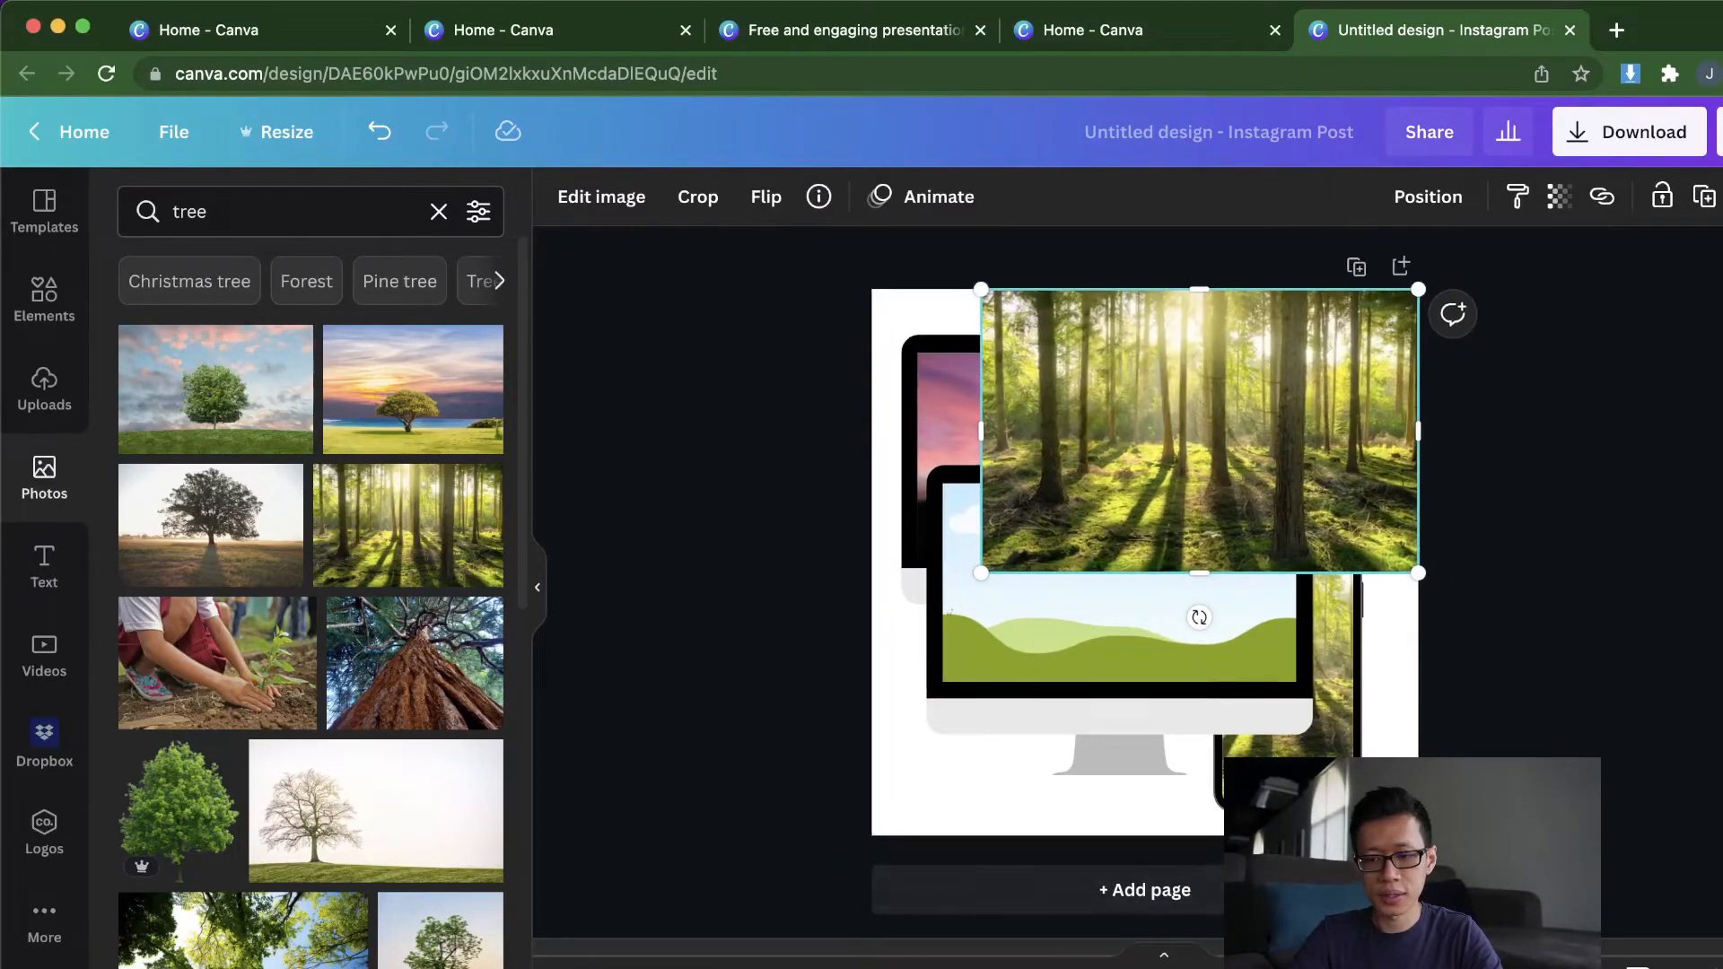
pyautogui.moveTo(981, 573); pyautogui.dragTo(643, 937)
pyautogui.click(1559, 471)
# Step: Lock the forest photo background in place
pyautogui.click(1131, 437)
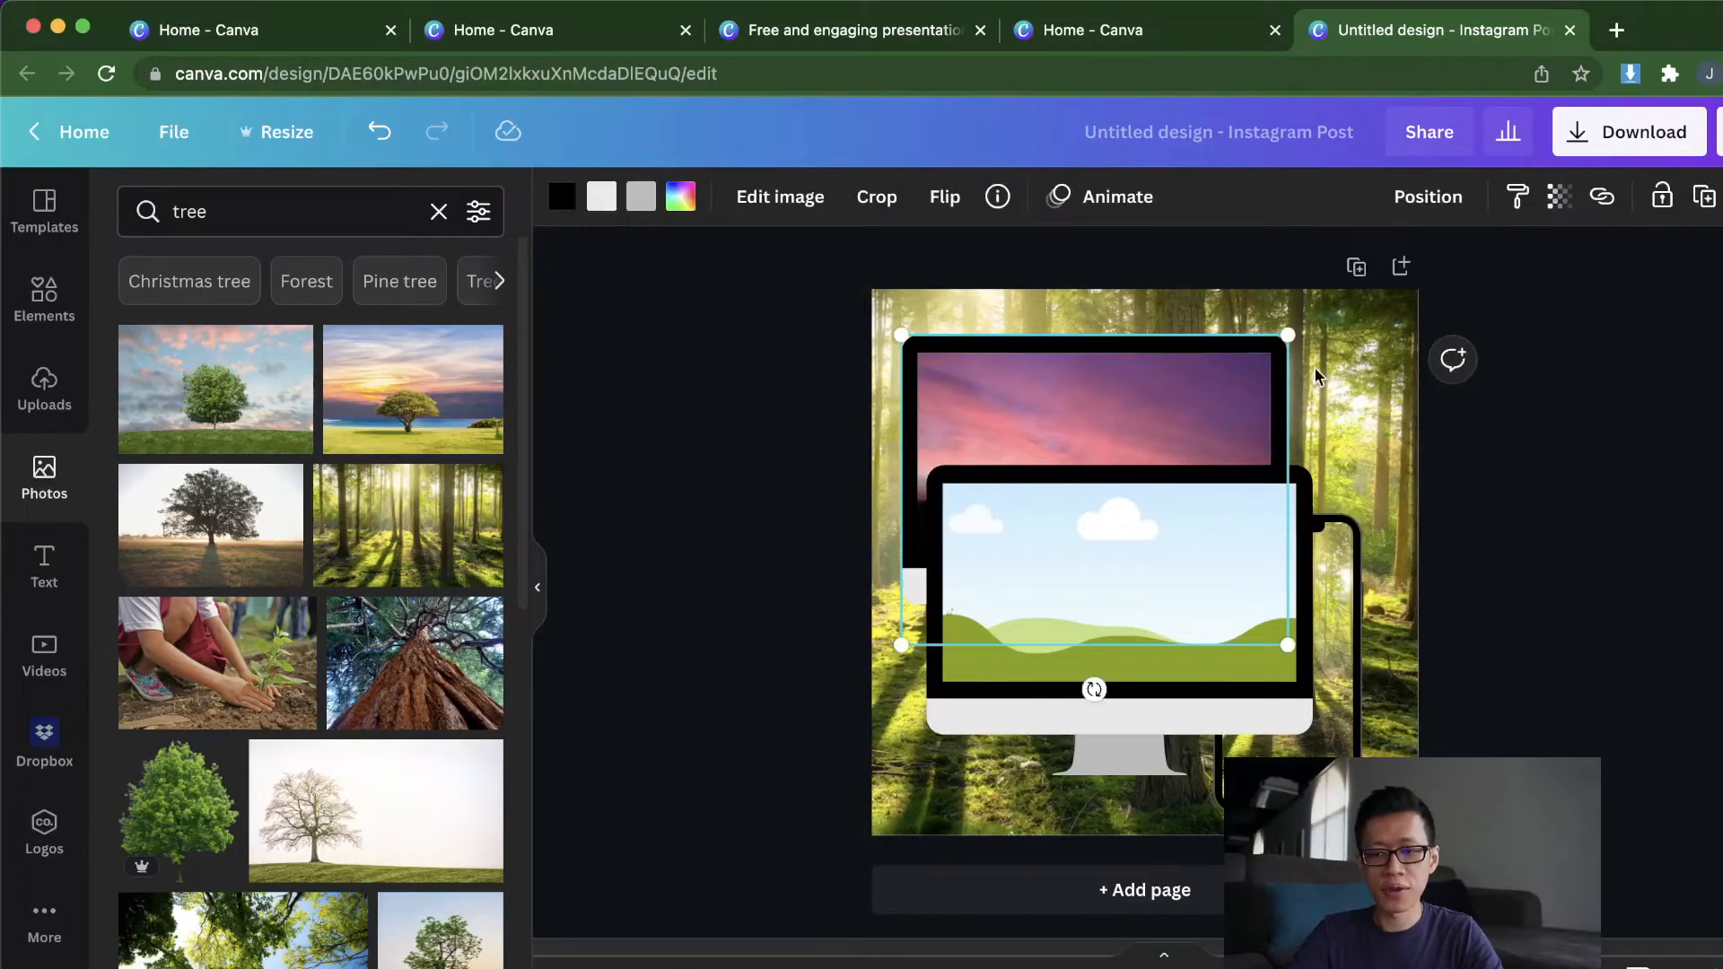
pyautogui.click(1406, 440)
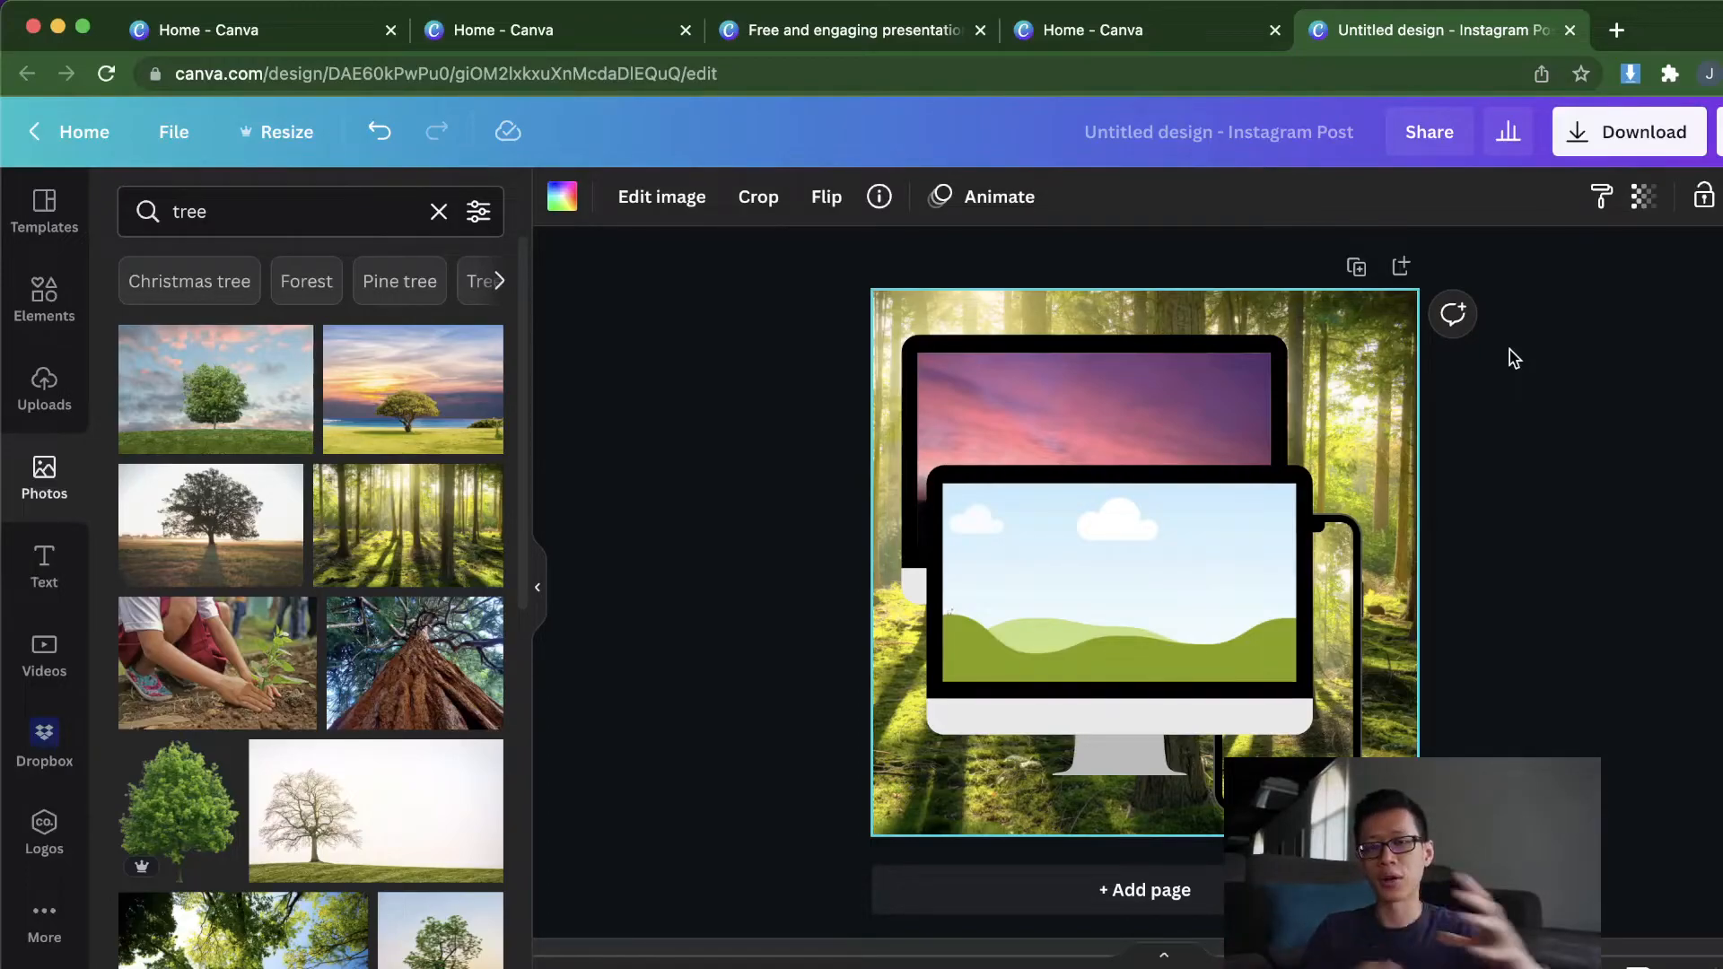
pyautogui.click(1693, 195)
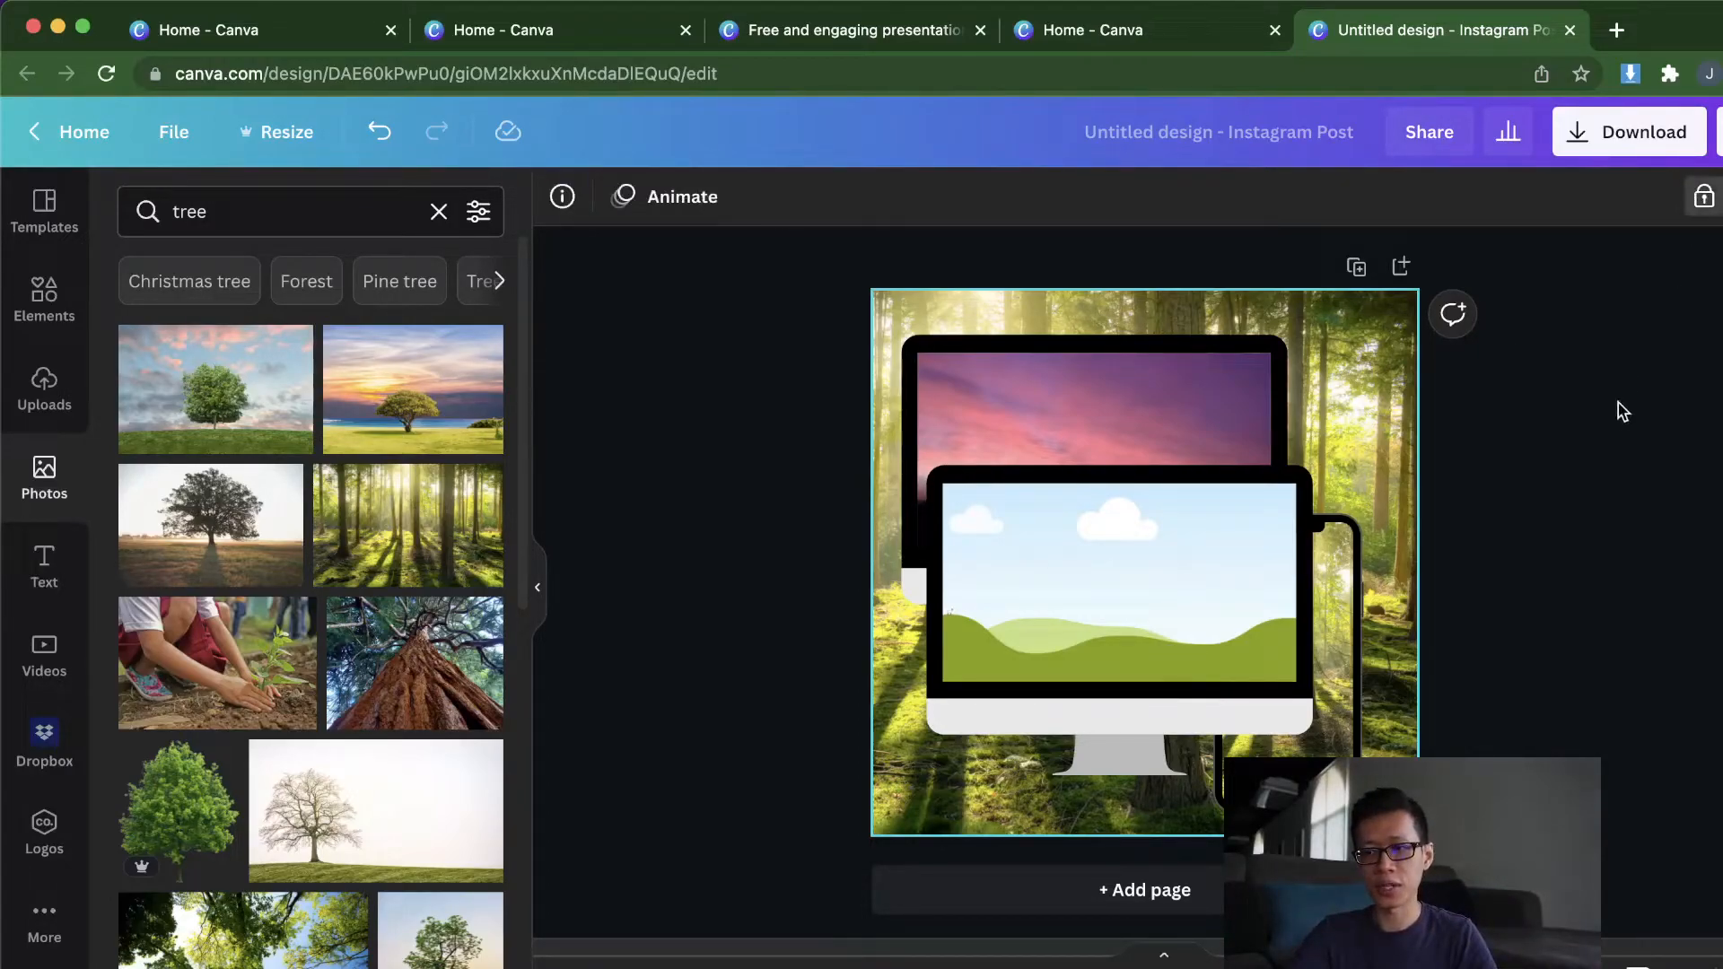
pyautogui.click(1423, 480)
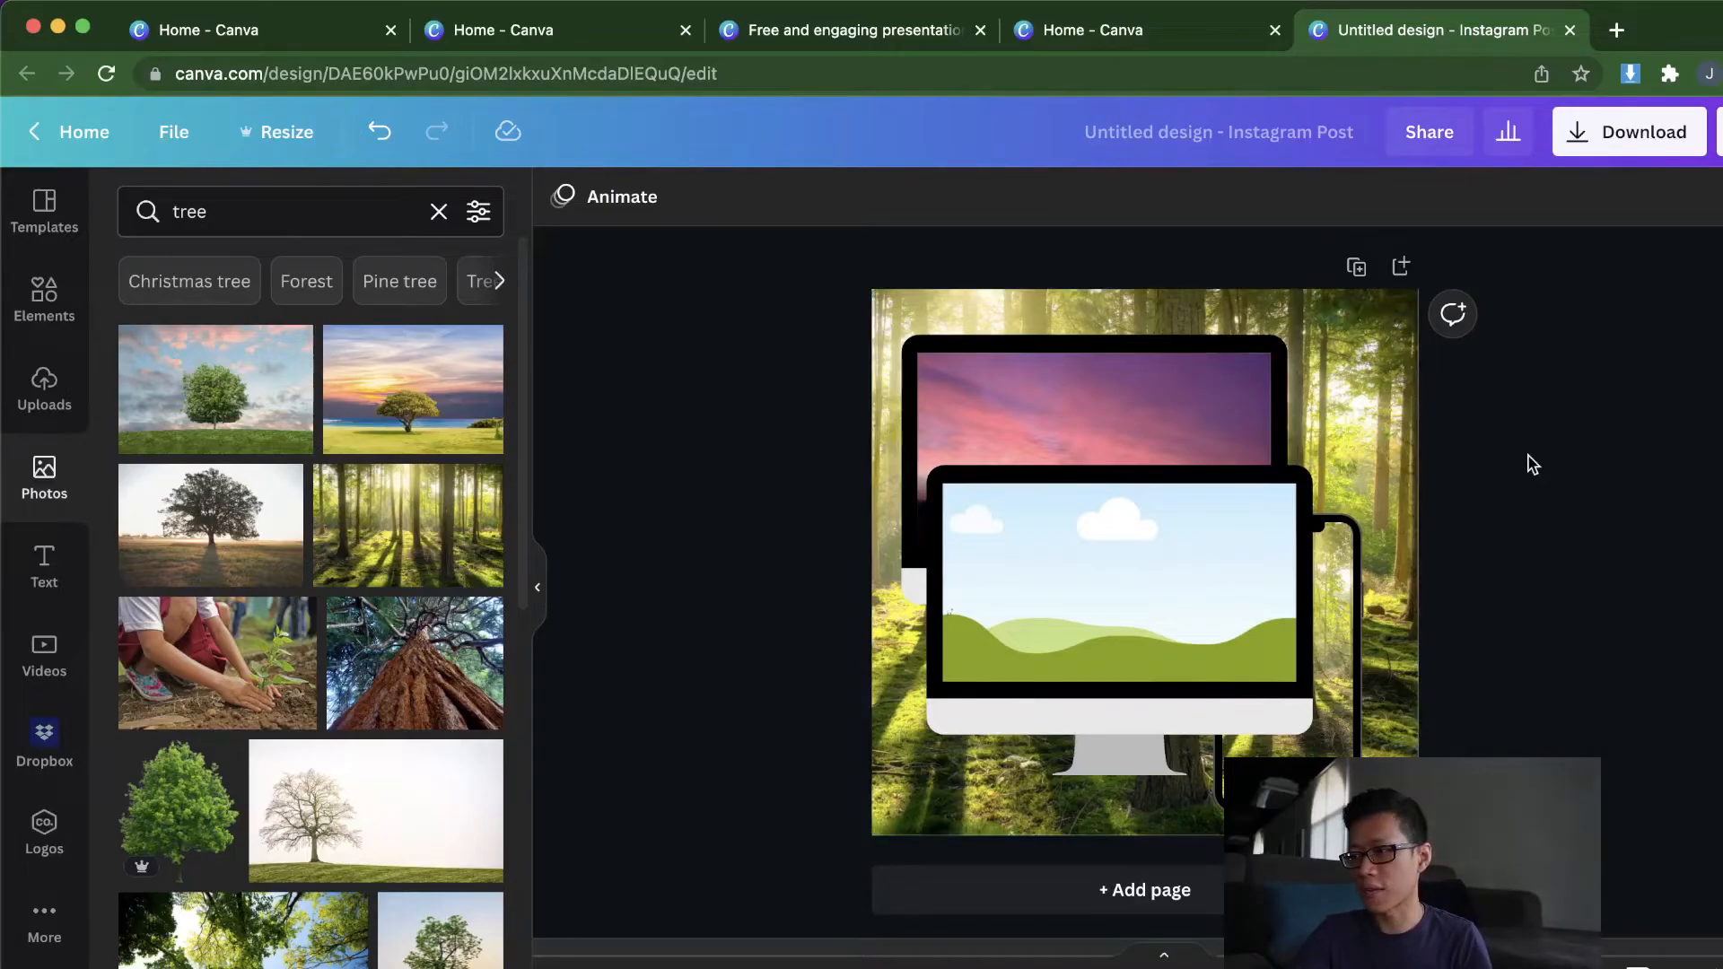
# Step: Reposition the two computers so they overlap closely around the middle of the page
pyautogui.click(1173, 547)
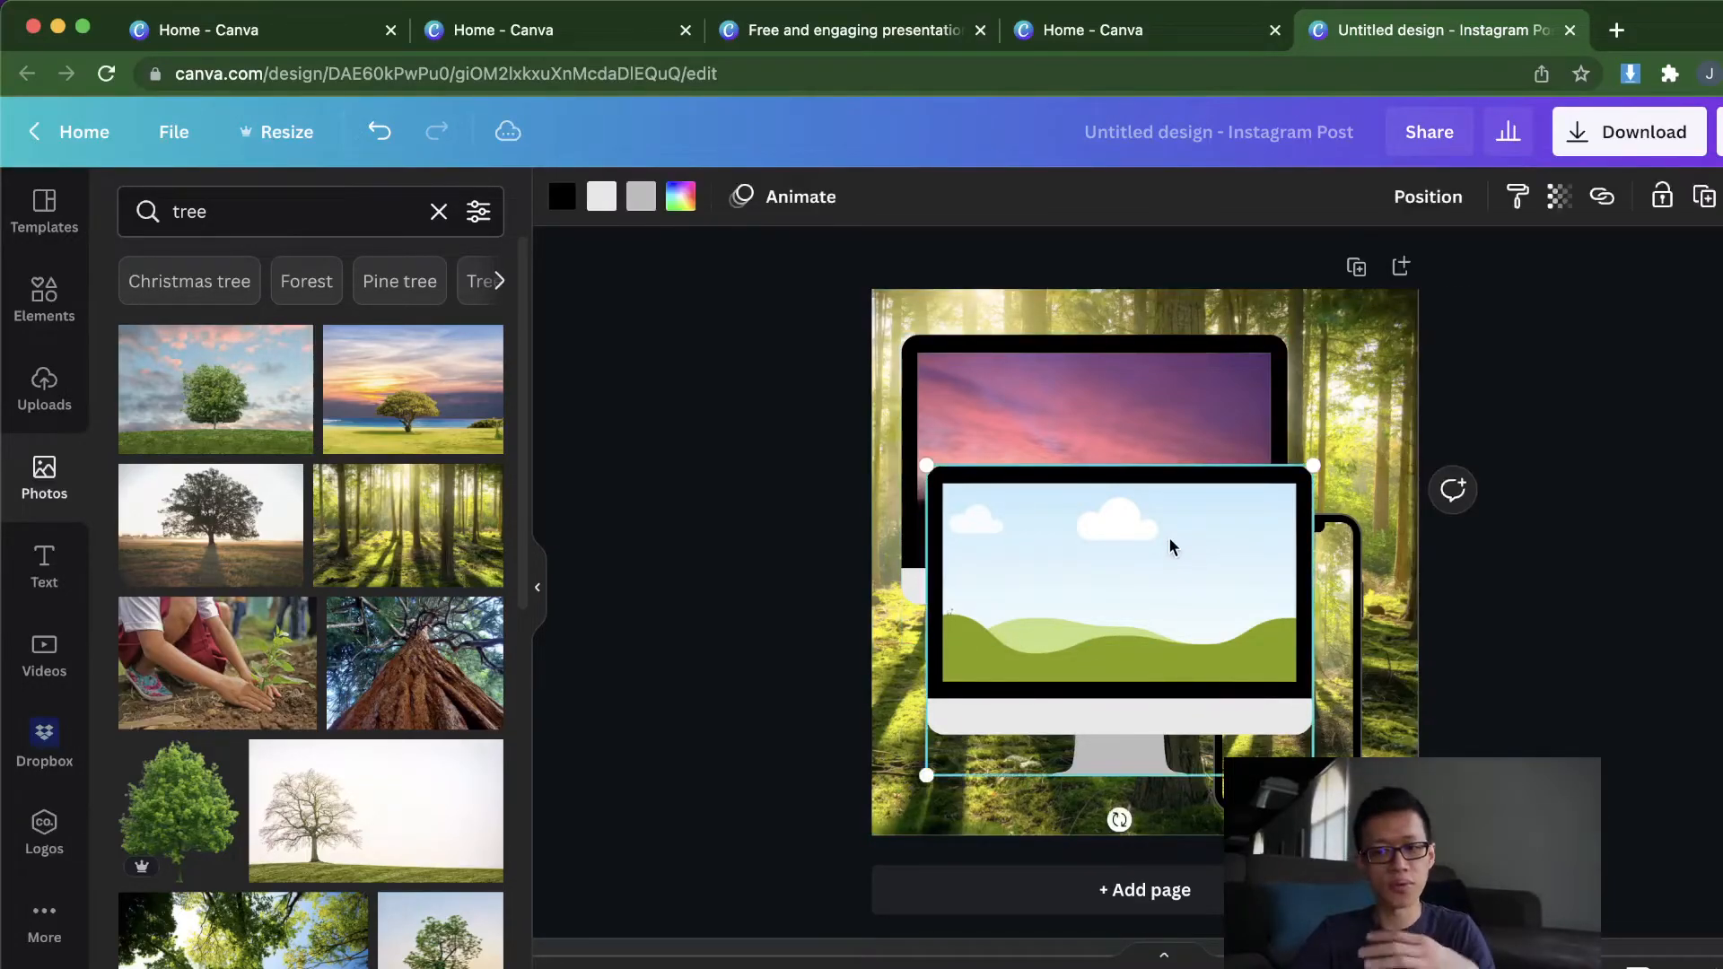
pyautogui.moveTo(1262, 412); pyautogui.dragTo(1256, 539)
# Step: Add a heading over the base of the front computer's stand and make it read "Plant more trees"
pyautogui.click(22, 557)
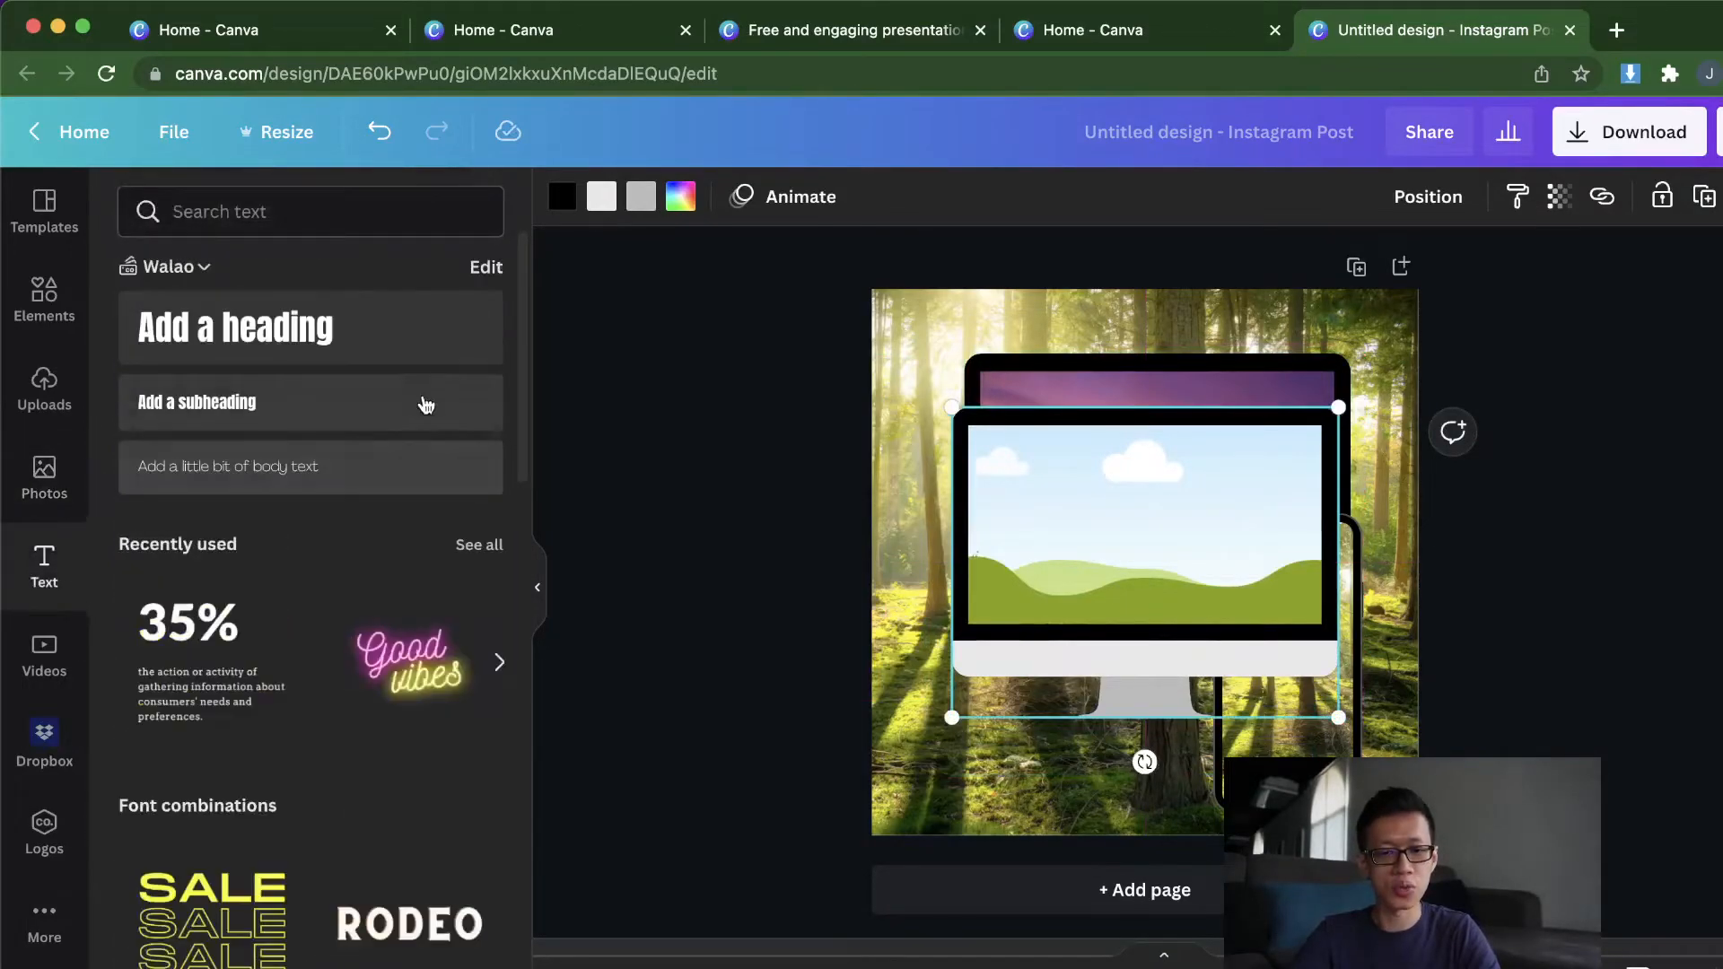
pyautogui.moveTo(427, 347); pyautogui.dragTo(1147, 745)
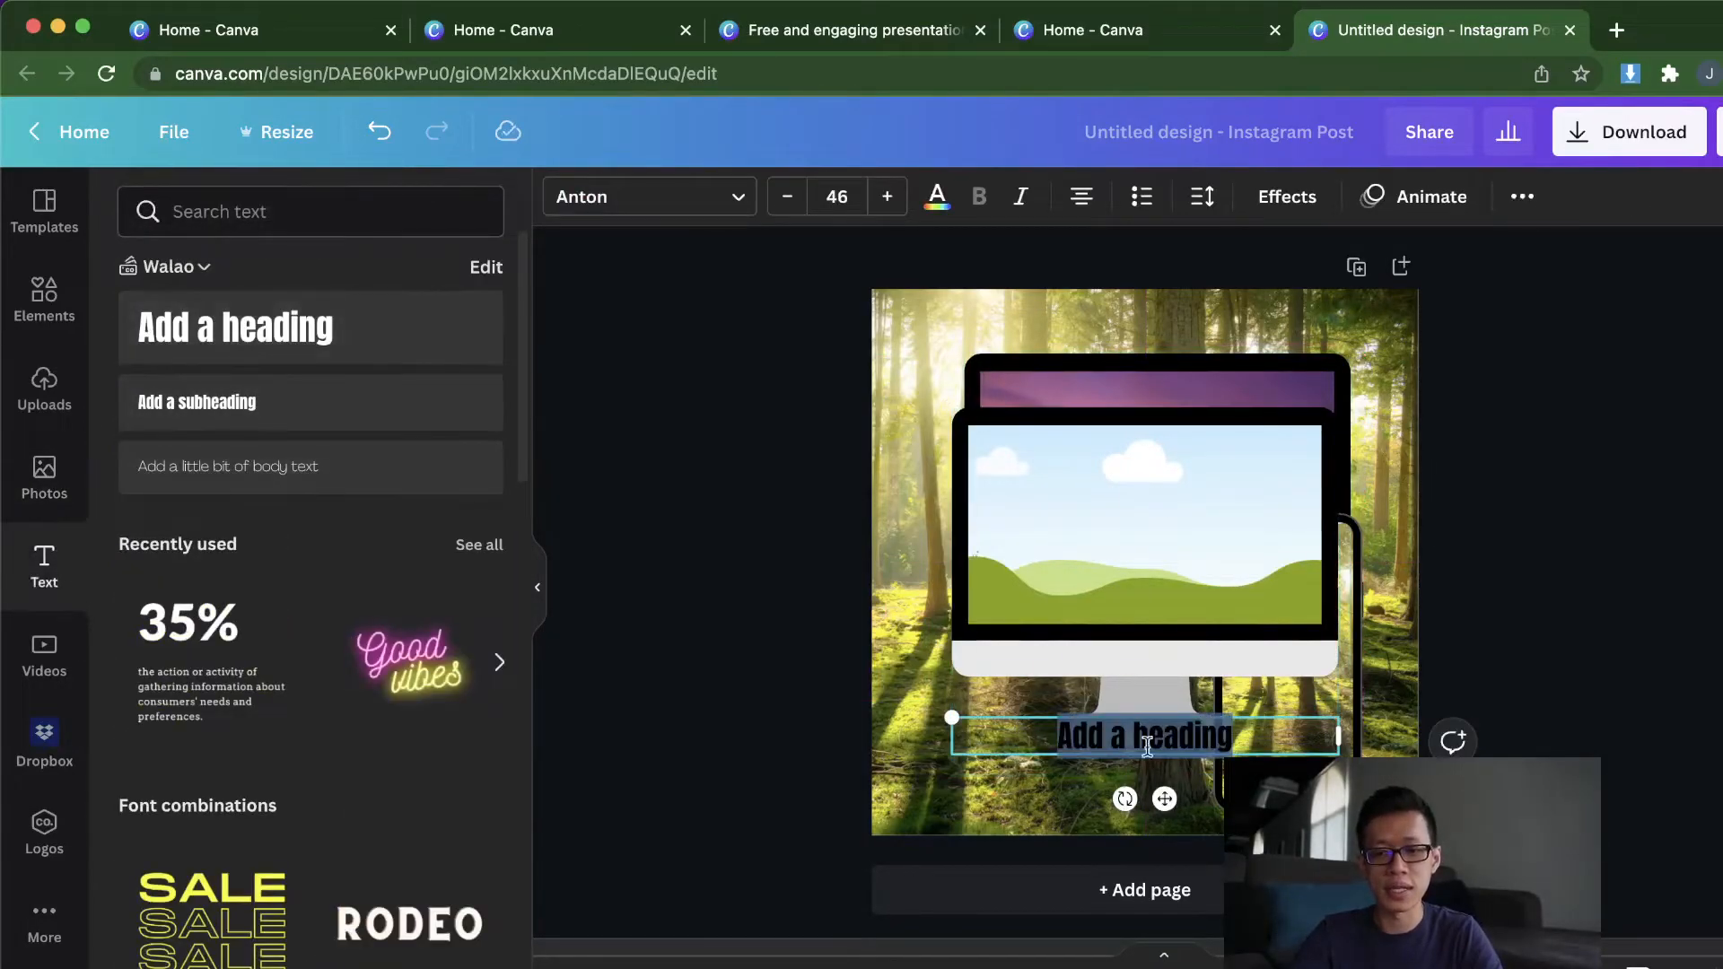
pyautogui.click(1244, 714)
pyautogui.click(1176, 756)
pyautogui.doubleClick(1169, 729)
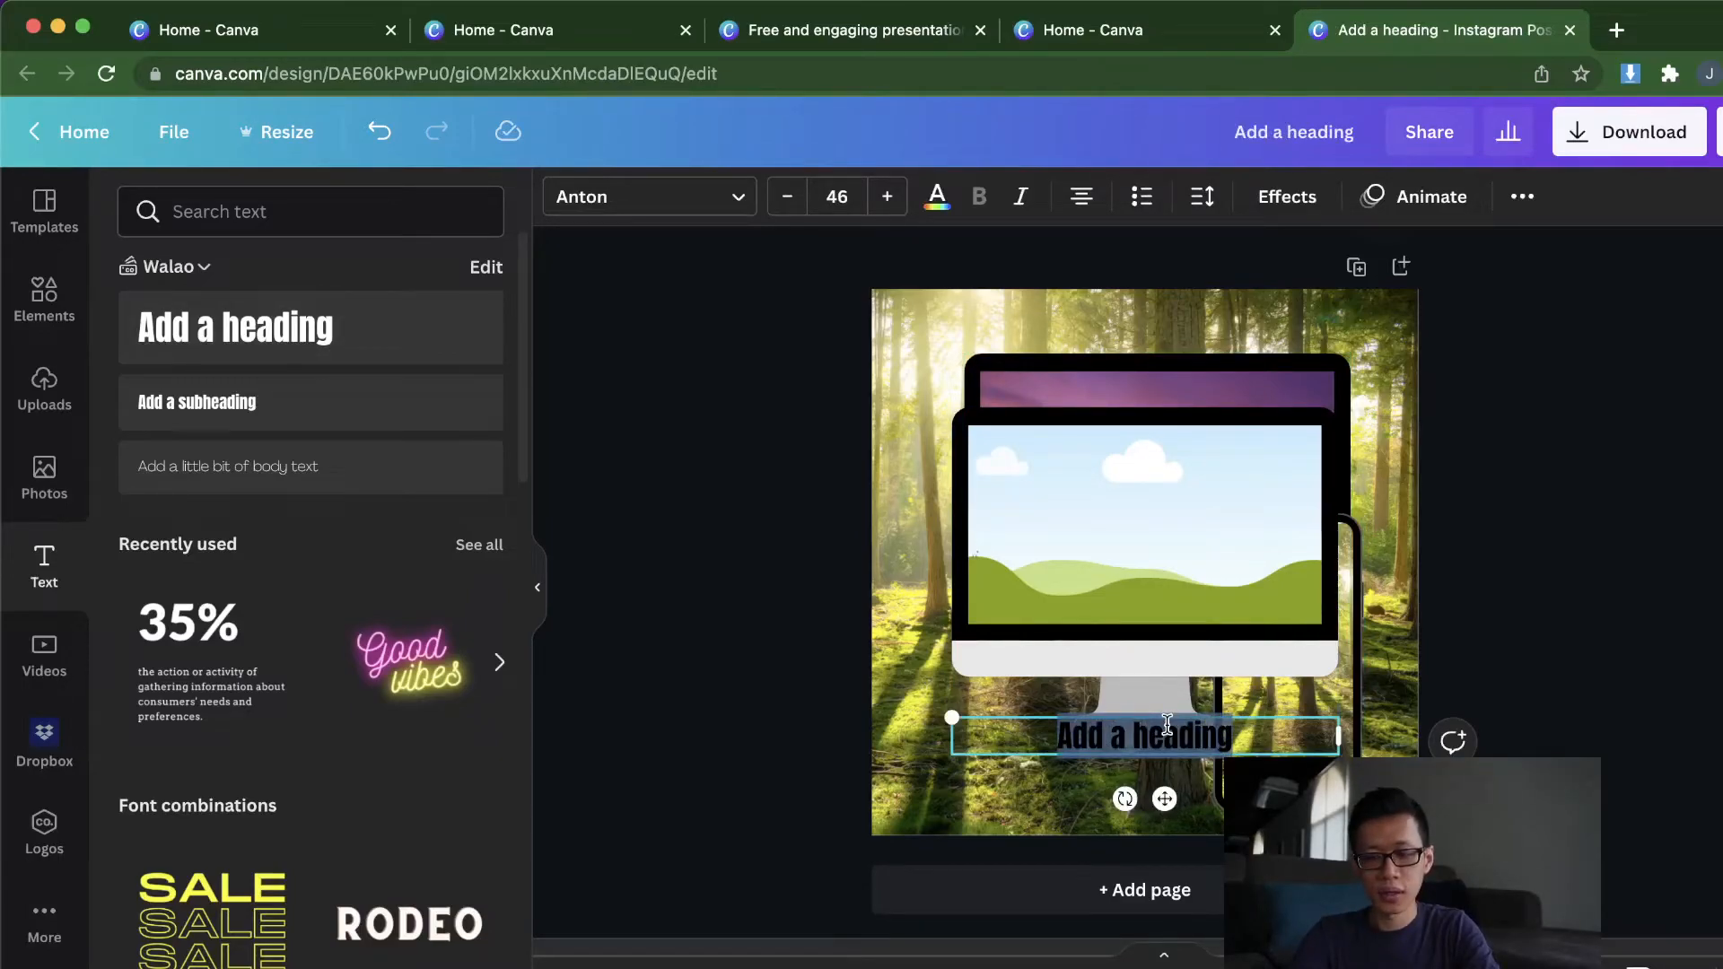
pyautogui.press('BackSpace')
pyautogui.write('Plant more tress')
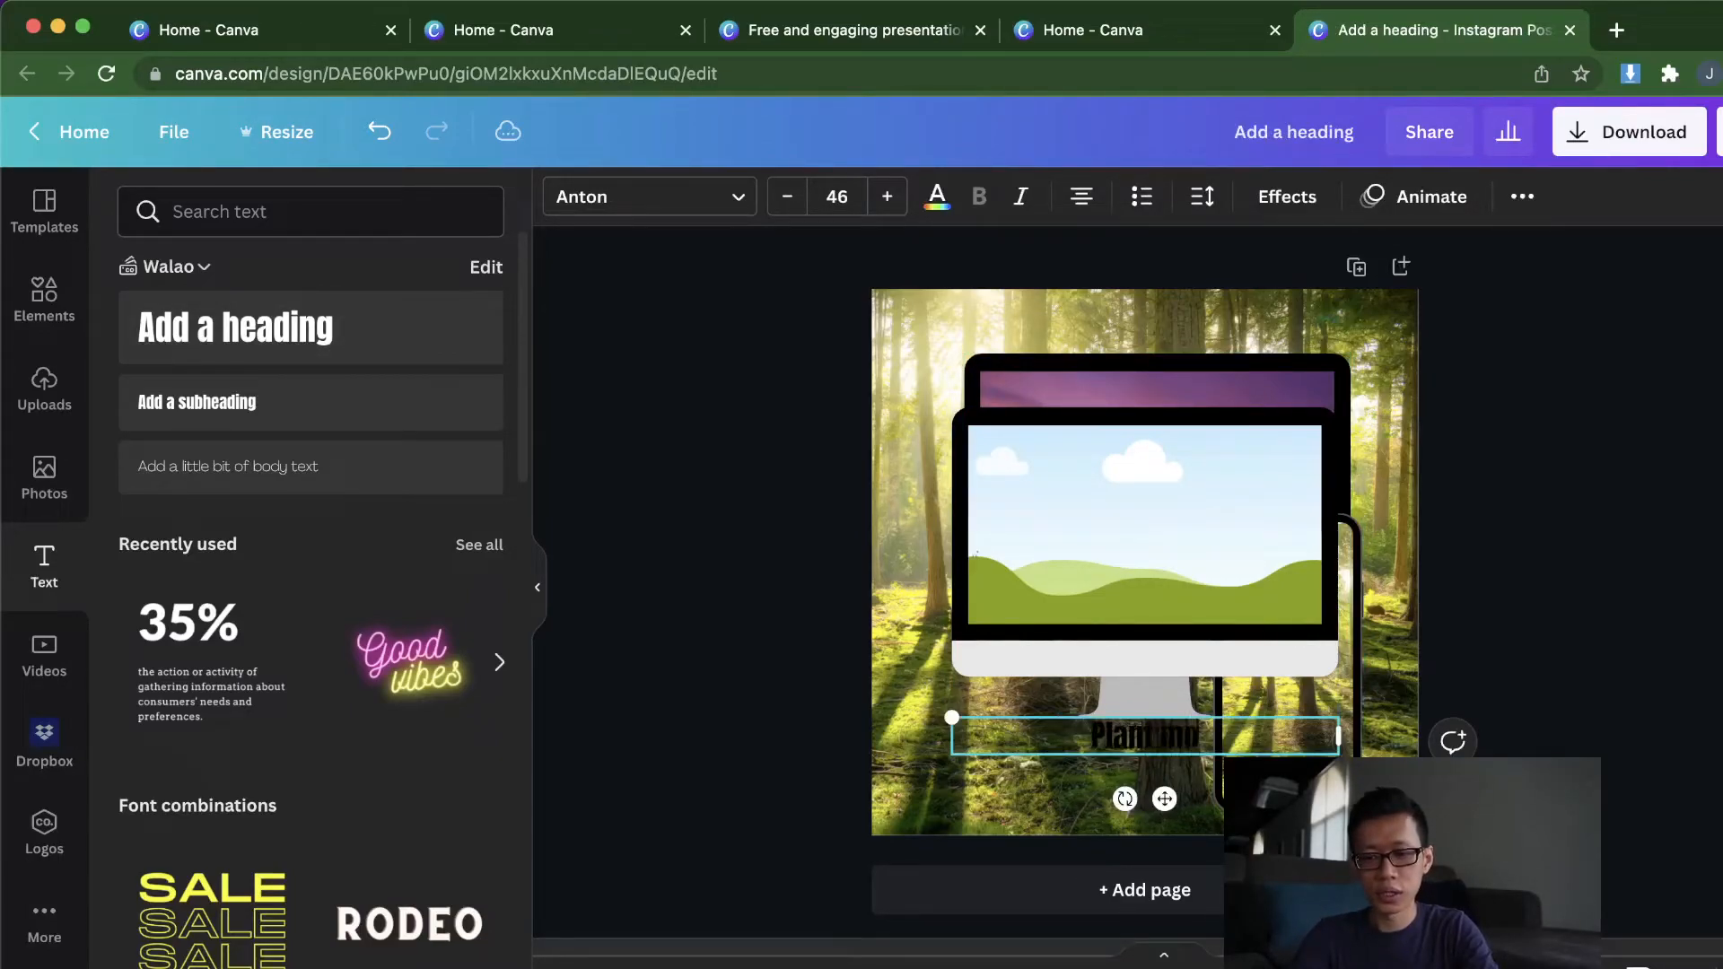
pyautogui.press('BackSpace')
pyautogui.press('BackSpace')
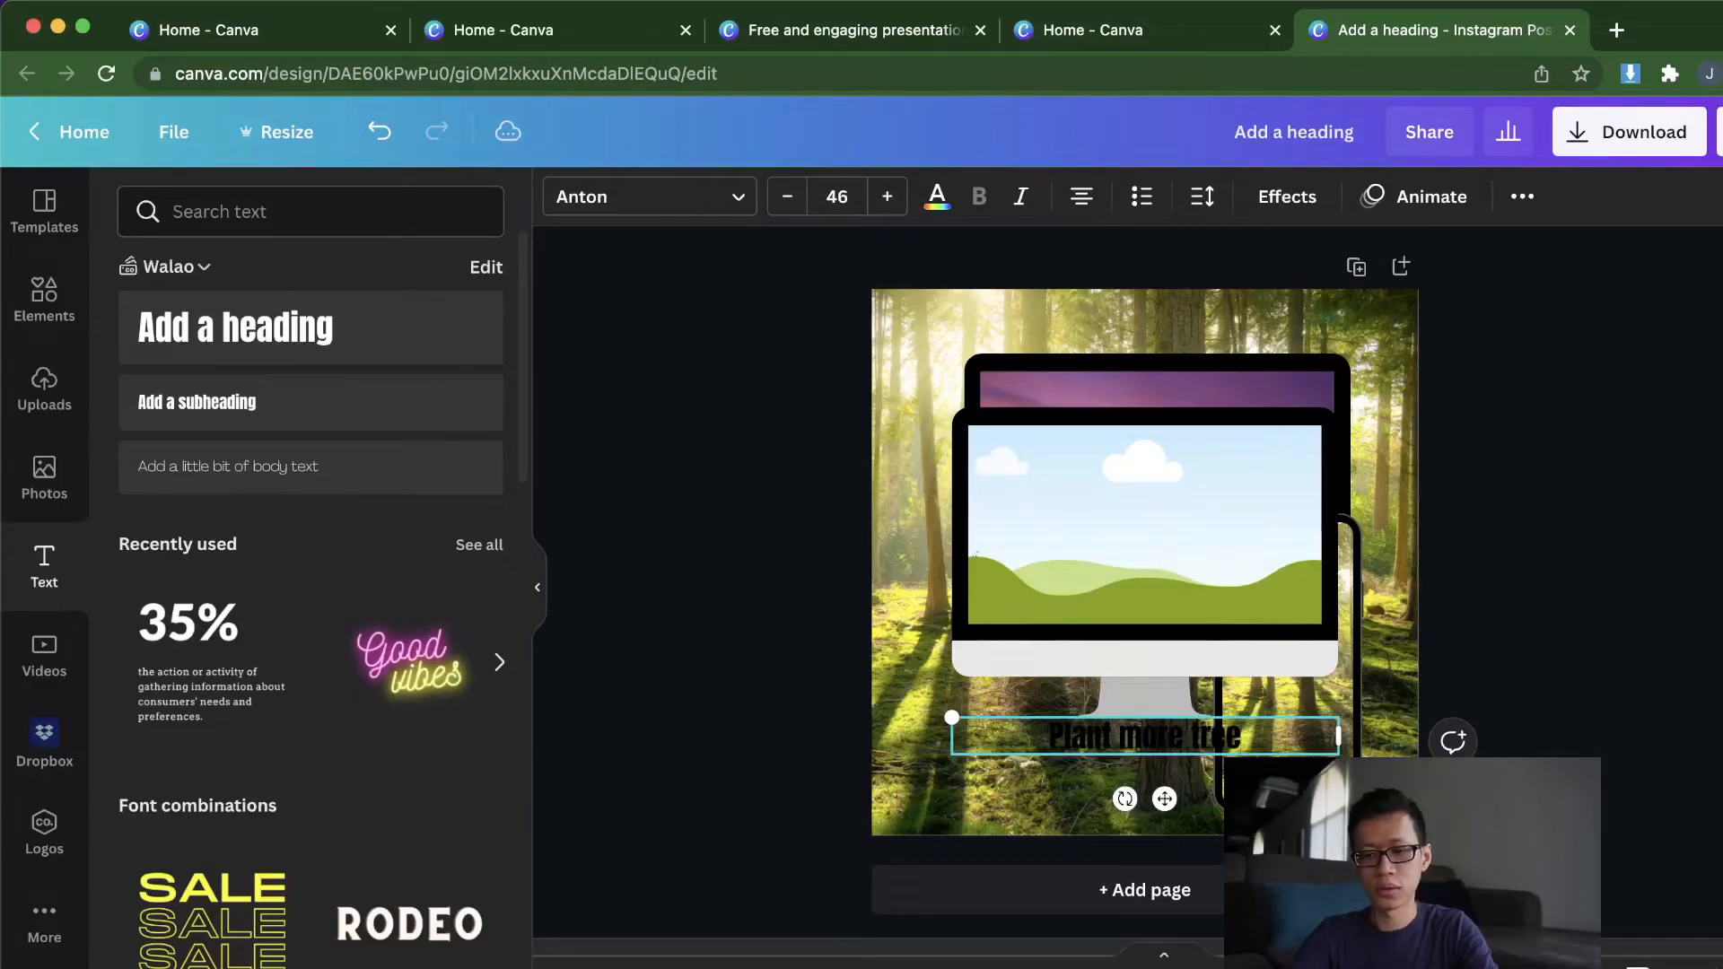
pyautogui.write('es')
# Step: Change the whole "Plant more trees" heading's text color to white
pyautogui.press('super+a')
pyautogui.click(931, 190)
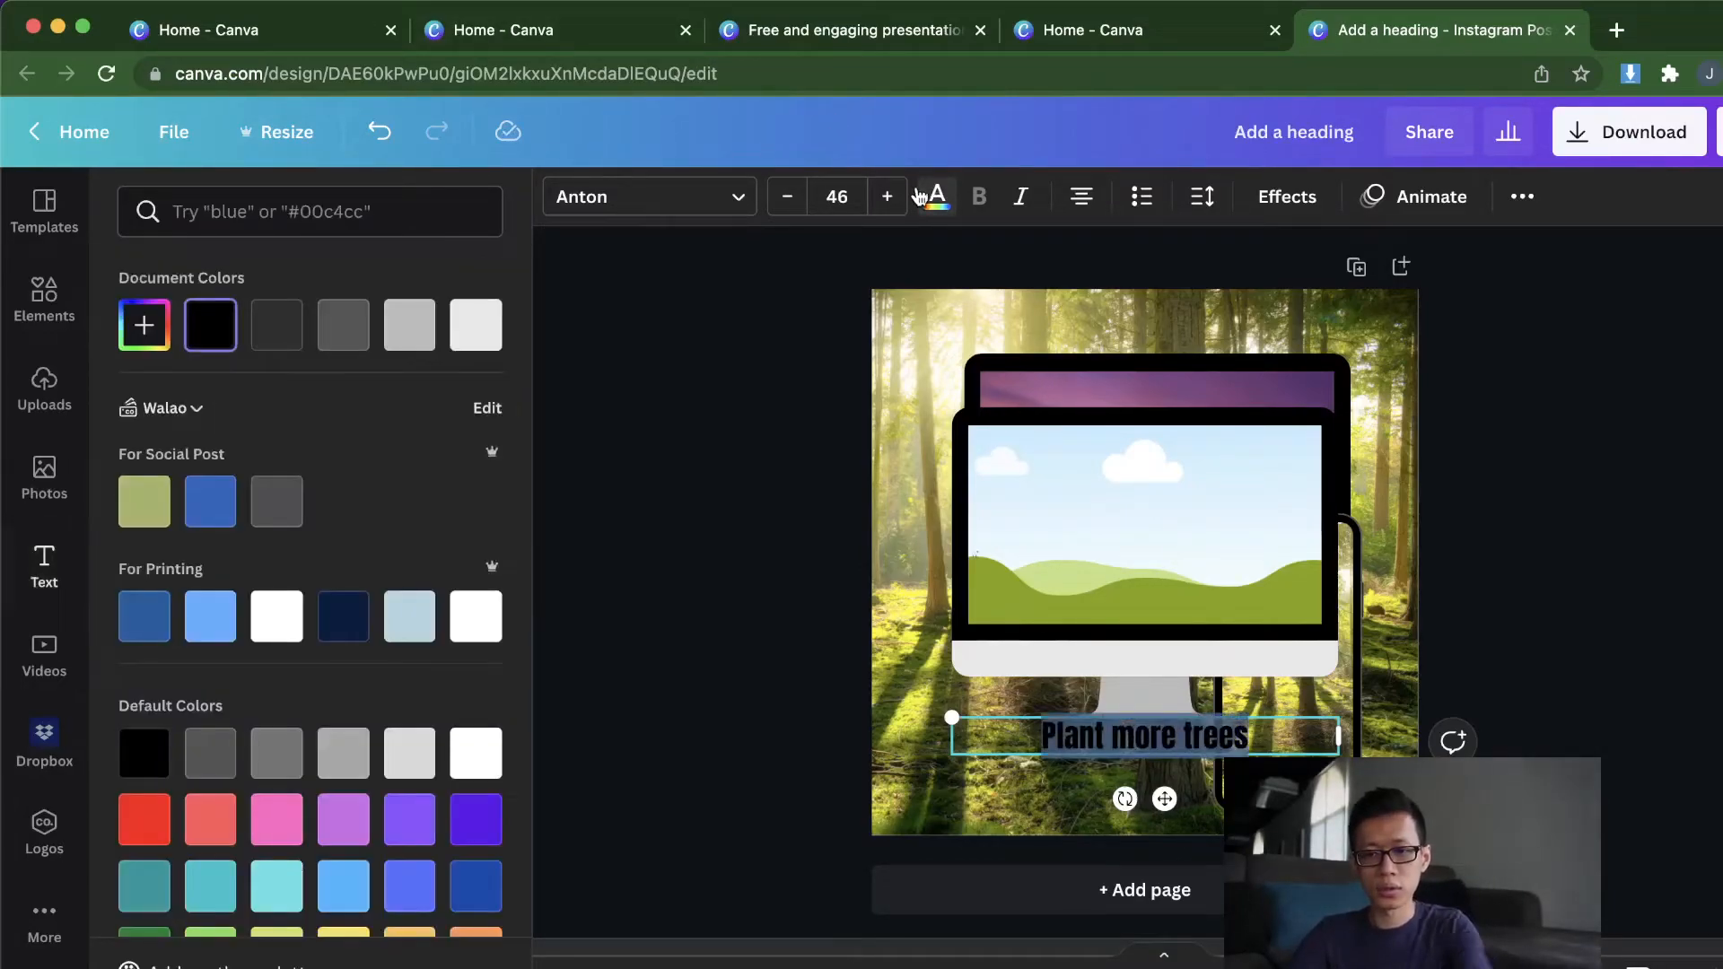
pyautogui.click(277, 615)
pyautogui.click(853, 668)
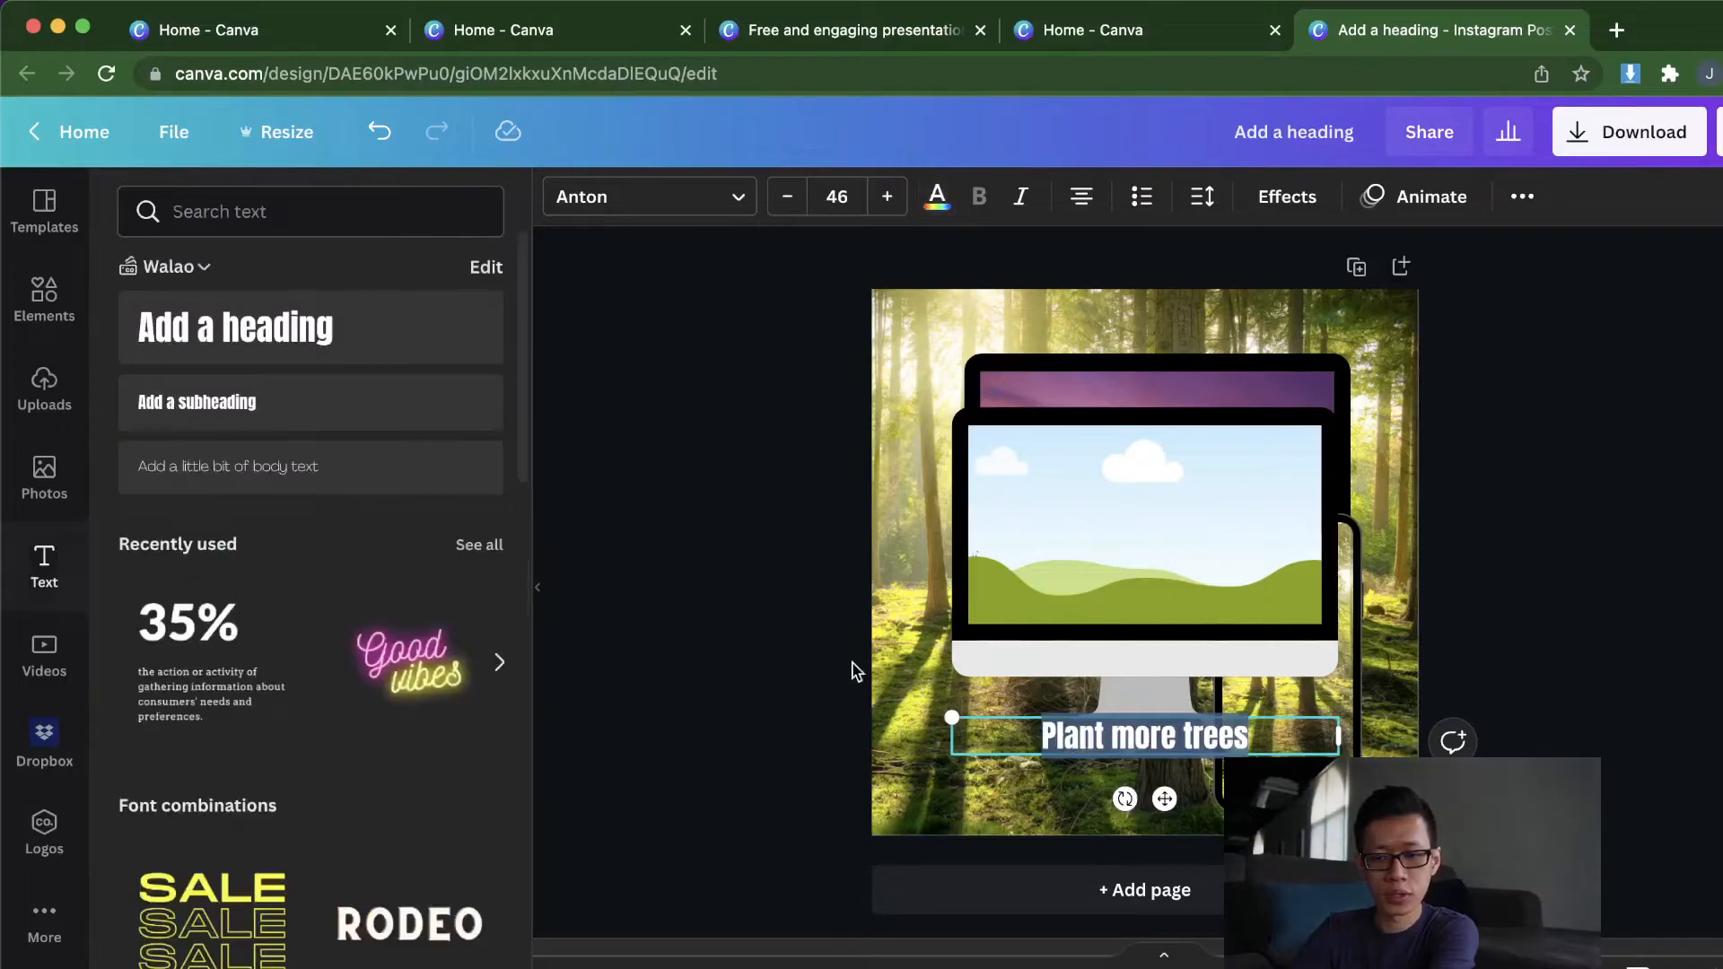
pyautogui.click(715, 653)
pyautogui.click(1150, 740)
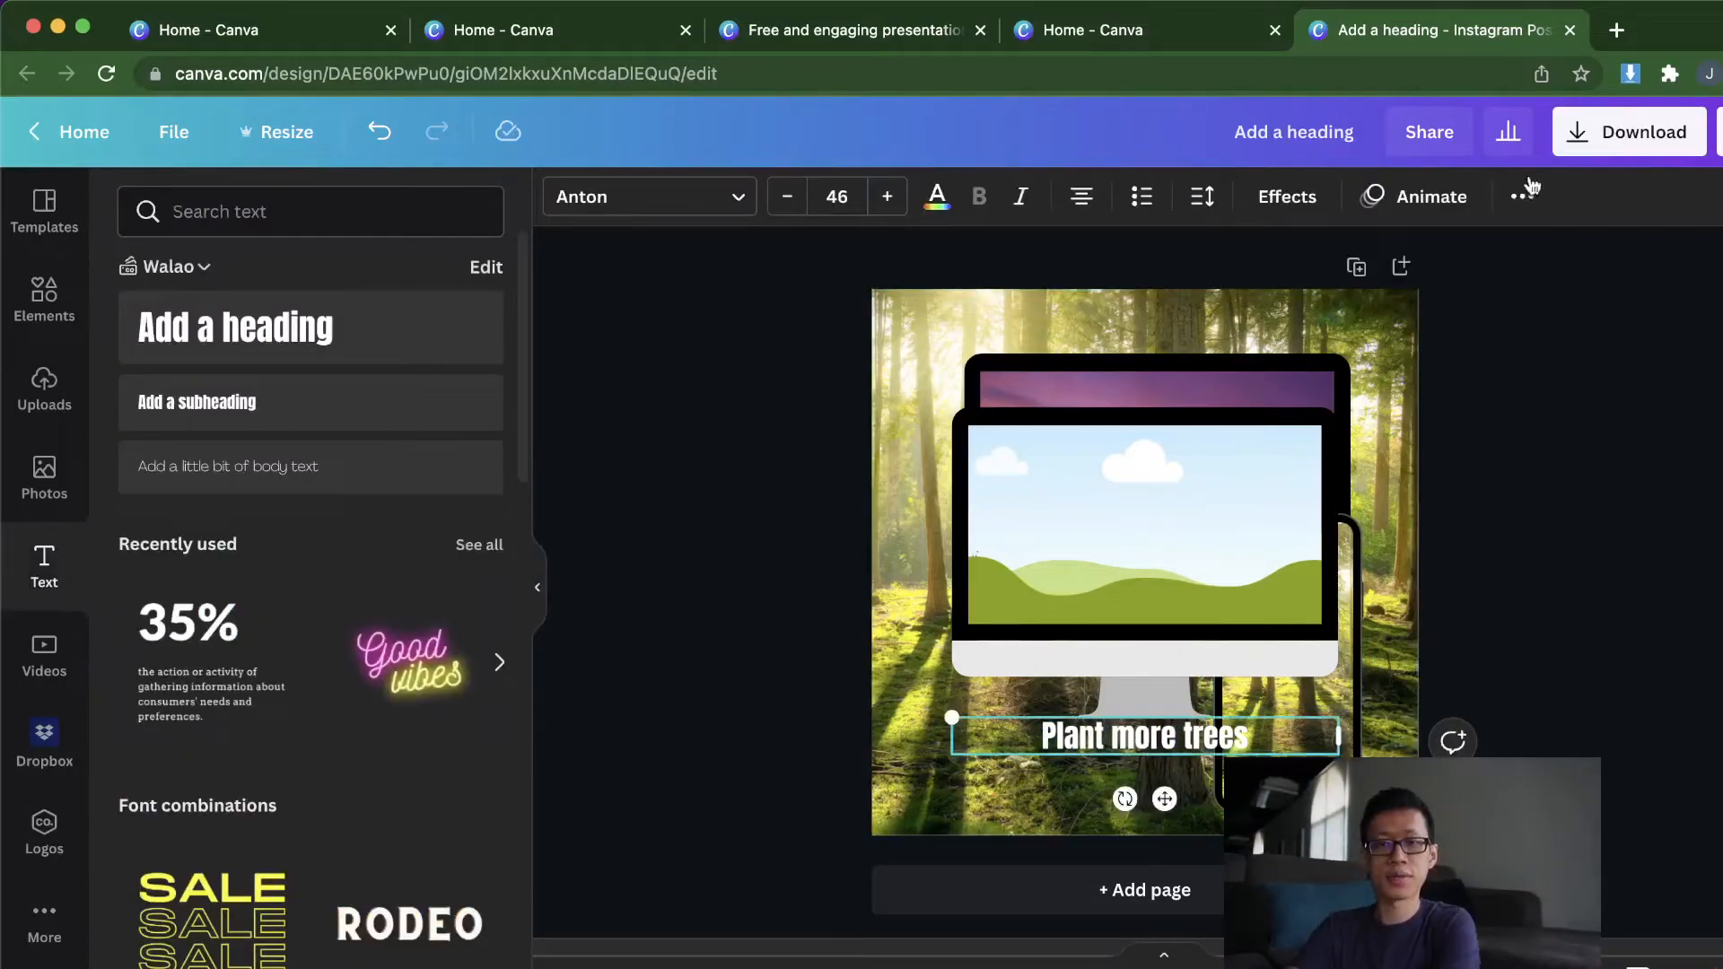
# Step: Lock the "Plant more trees" heading in place on the page
pyautogui.click(1565, 558)
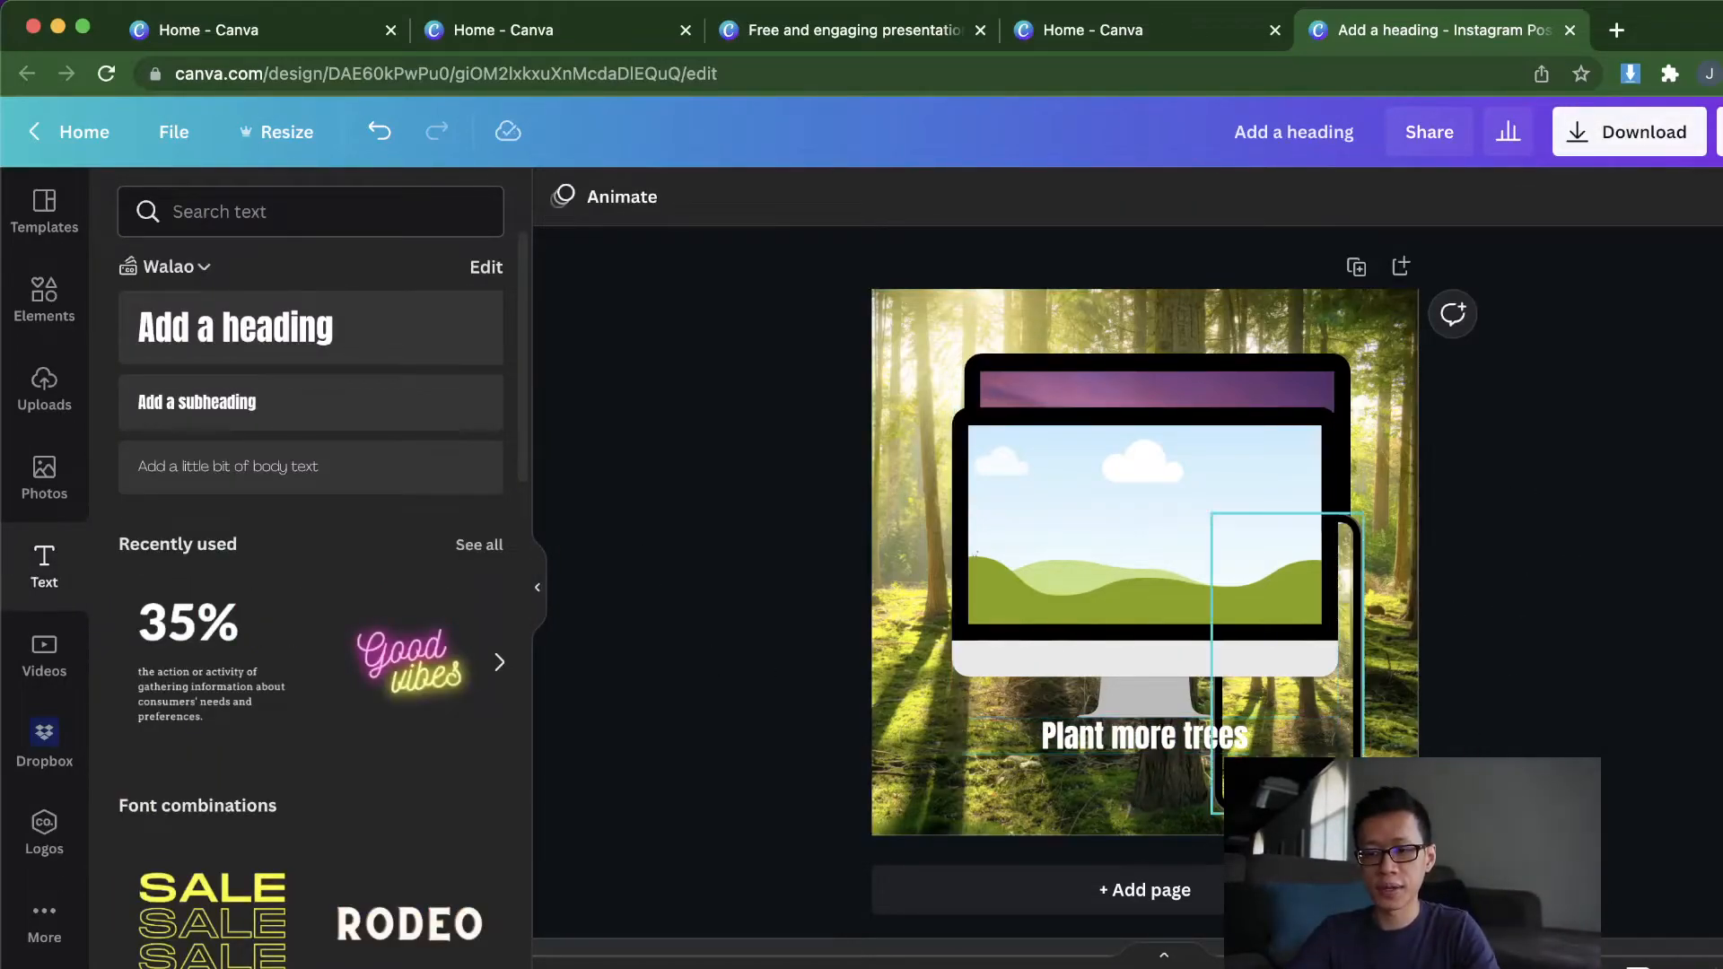
pyautogui.click(1274, 736)
pyautogui.click(1523, 196)
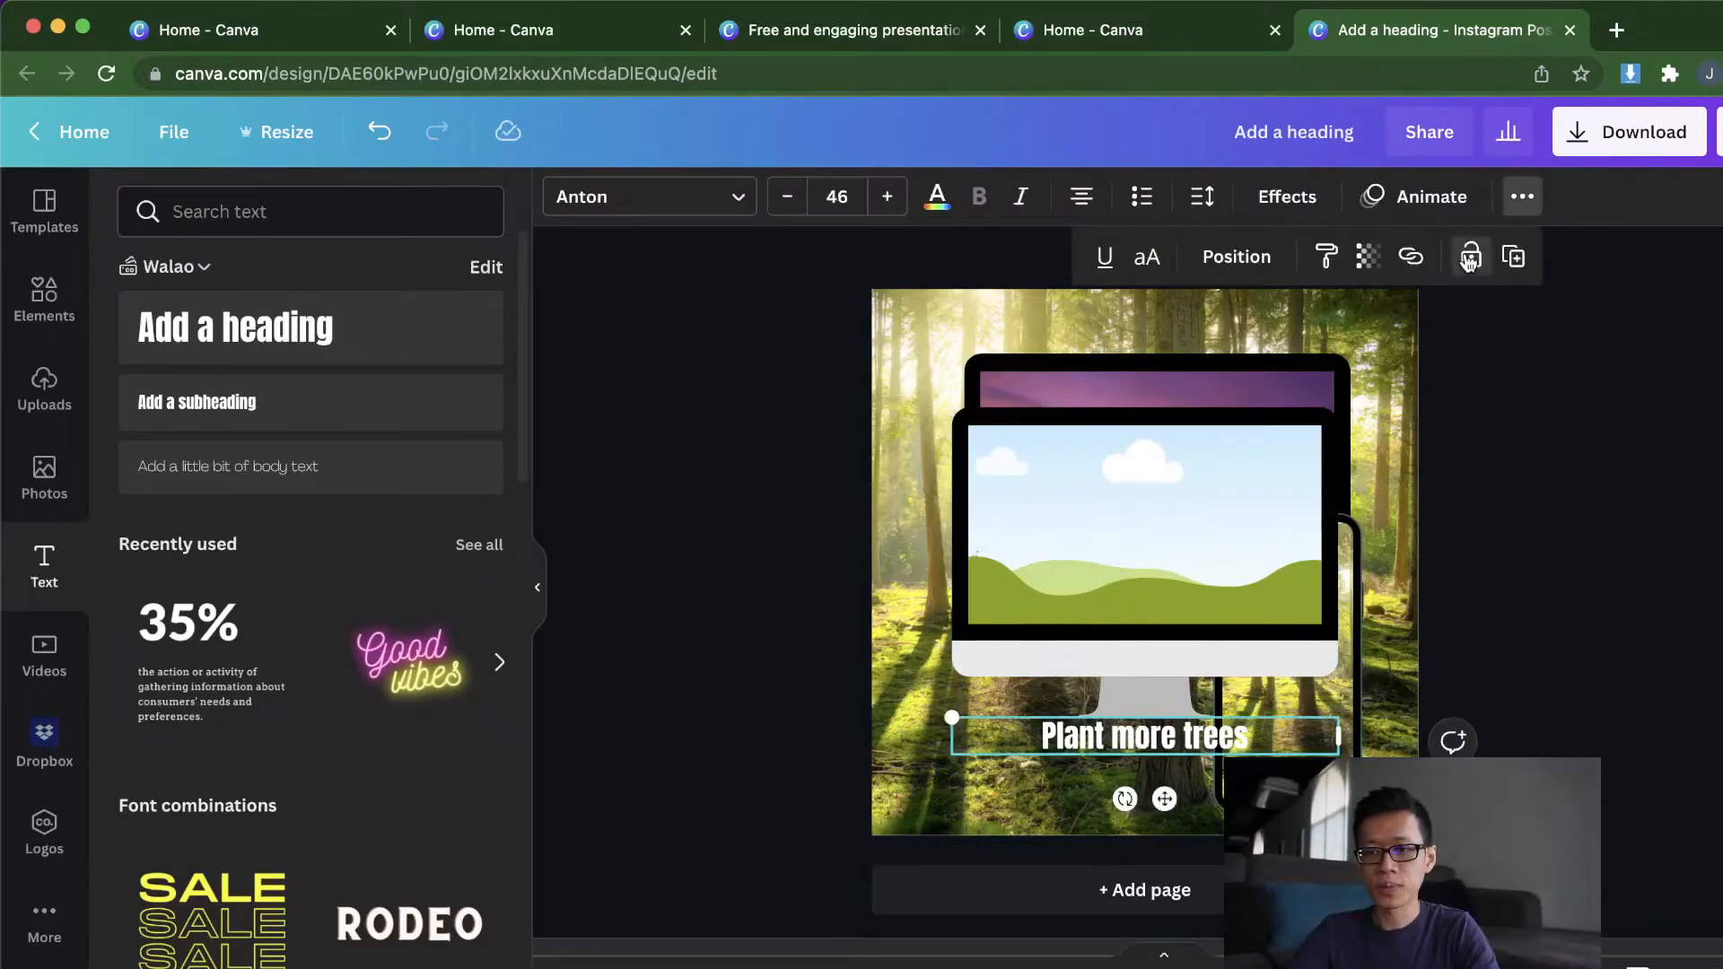
pyautogui.click(1470, 257)
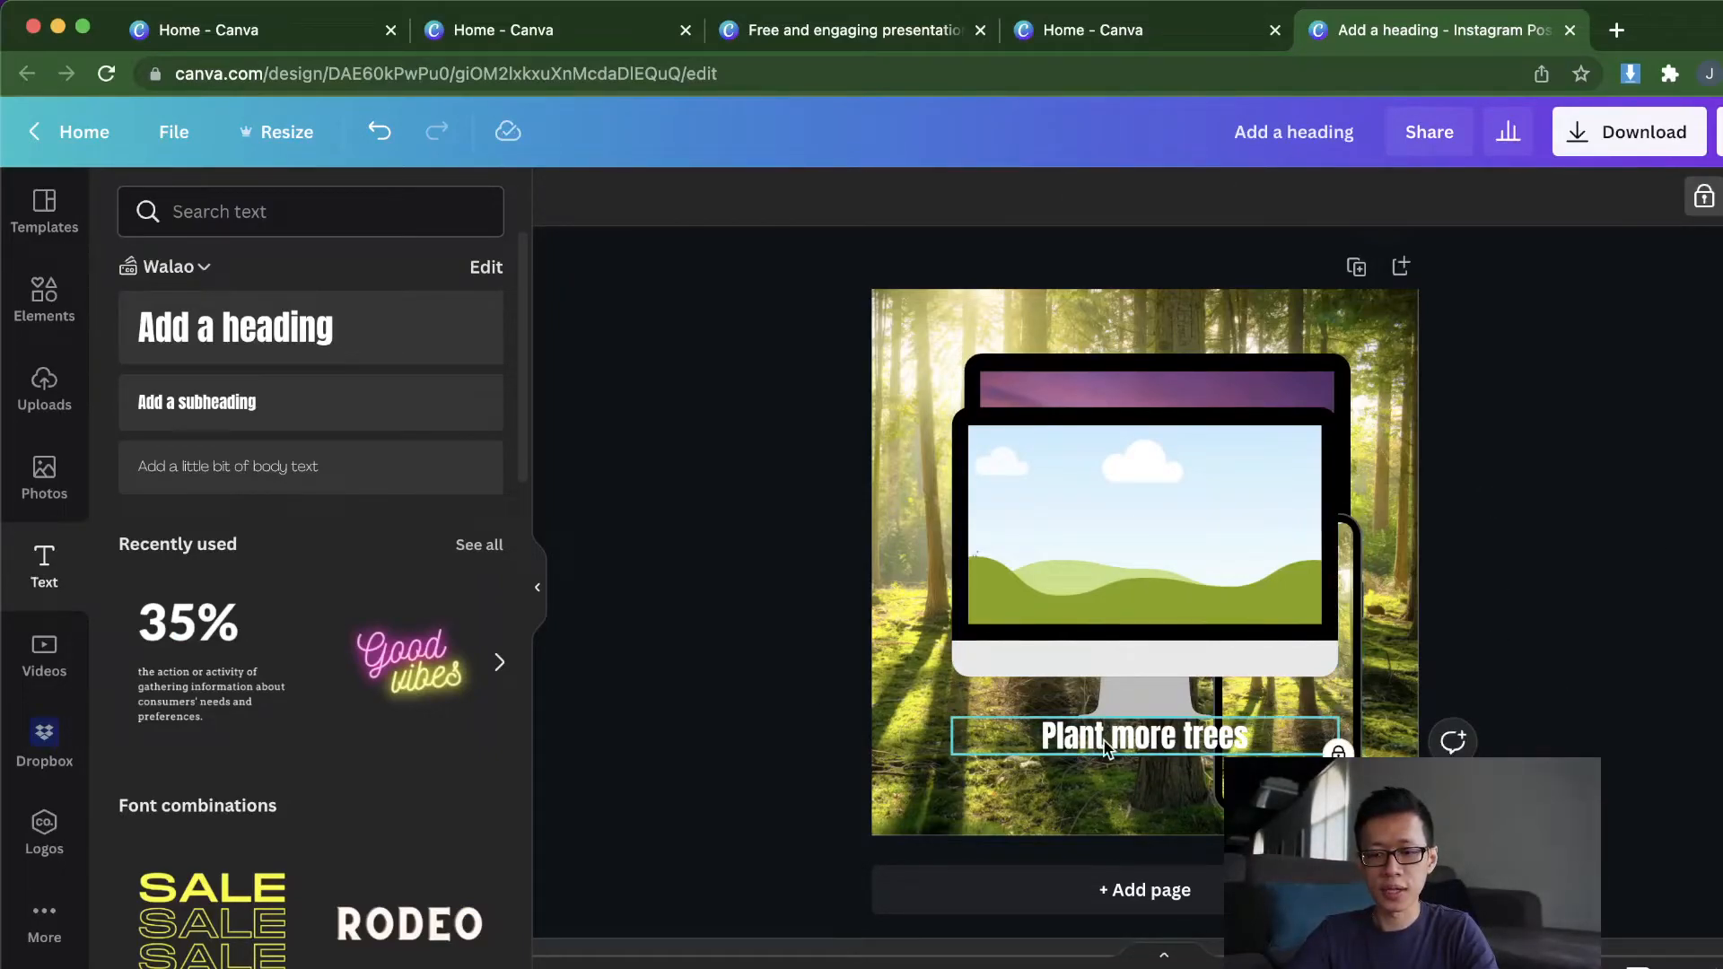
pyautogui.click(902, 723)
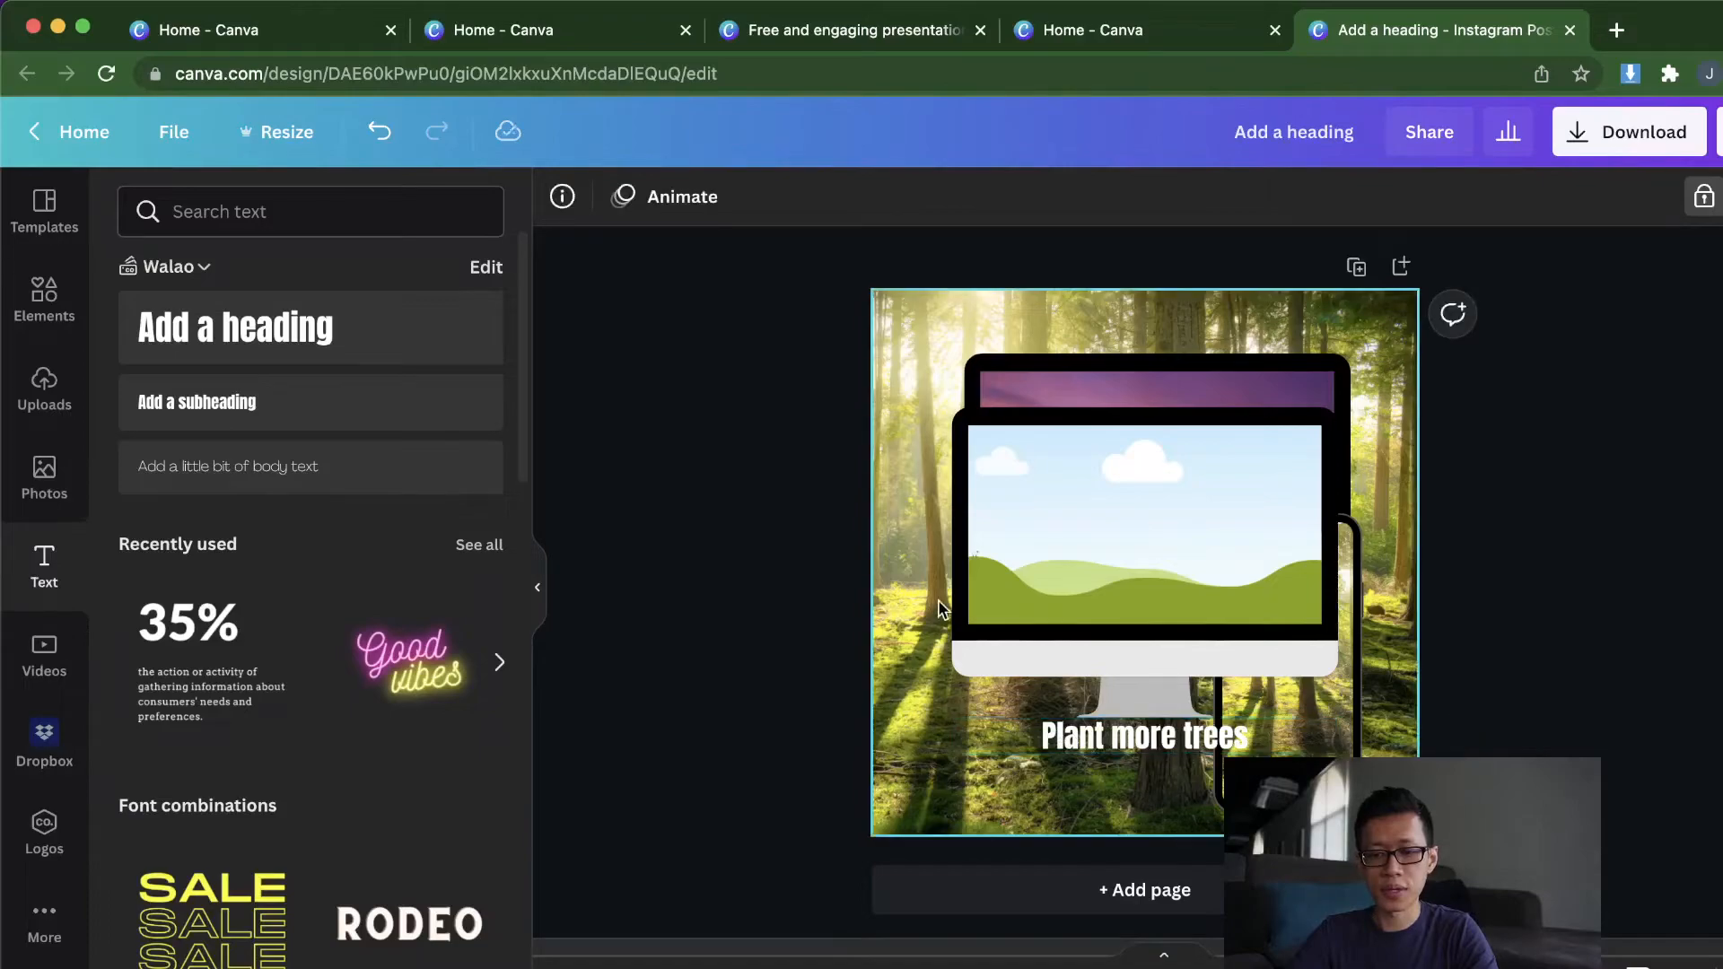
pyautogui.click(1026, 735)
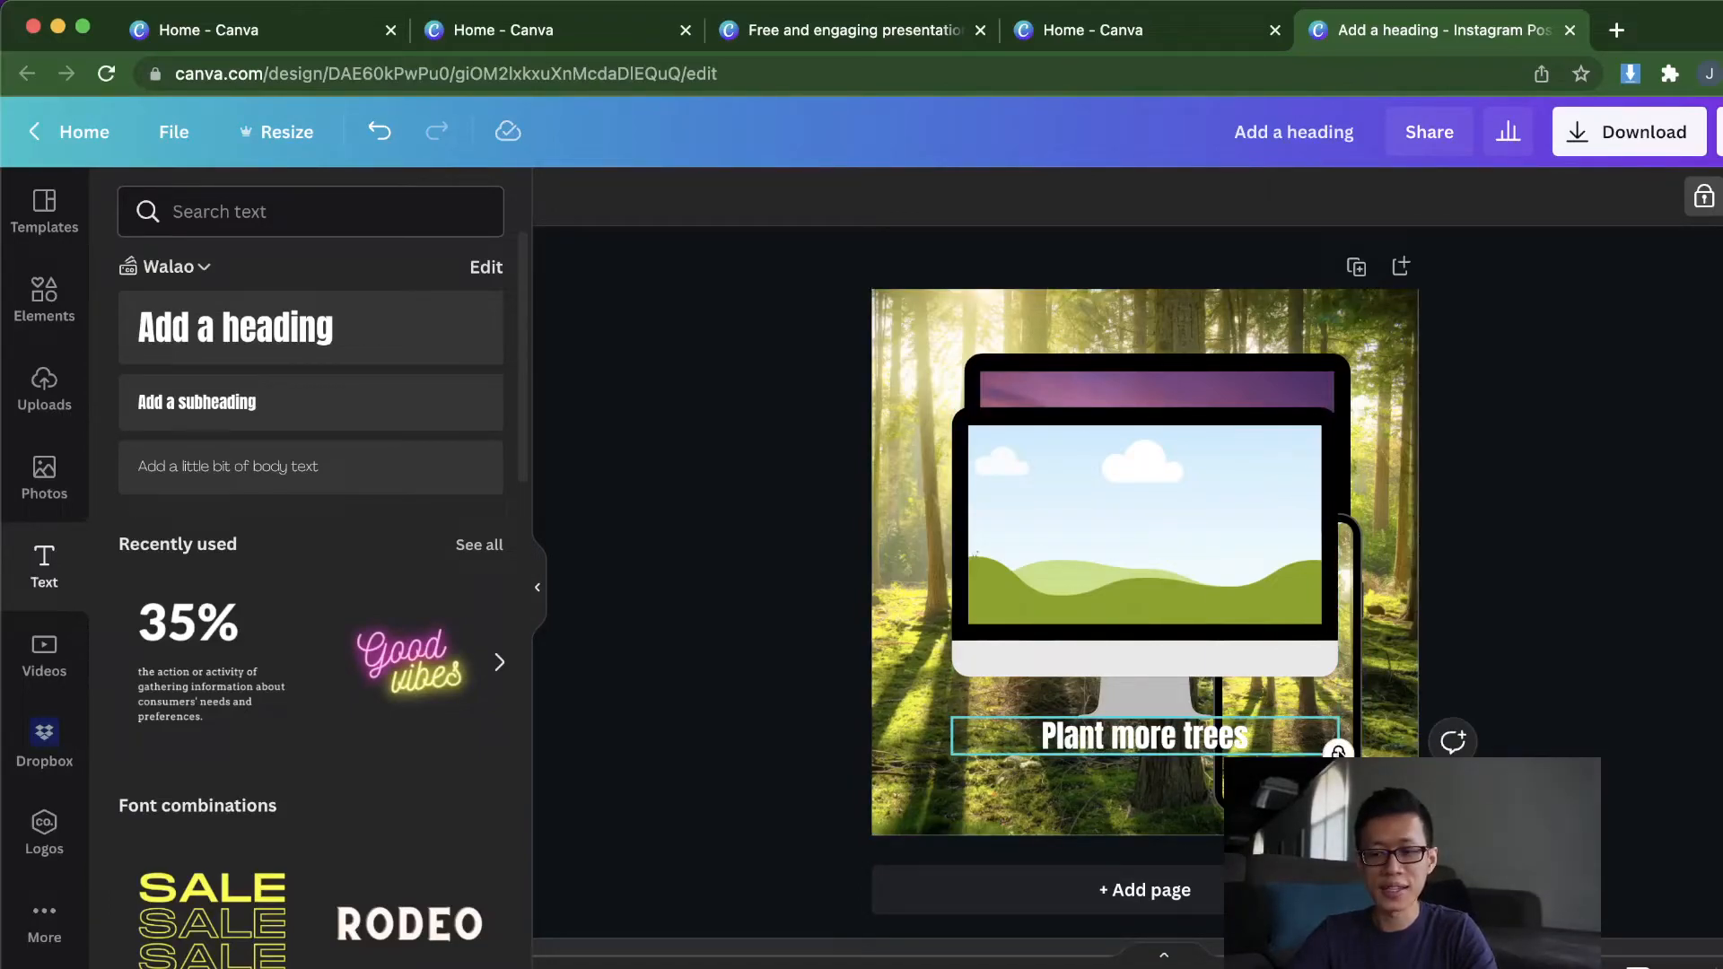
# Step: Select both computers and the phone frame together and reposition them slightly higher over the locked forest background and heading
pyautogui.moveTo(945, 593); pyautogui.dragTo(1420, 833)
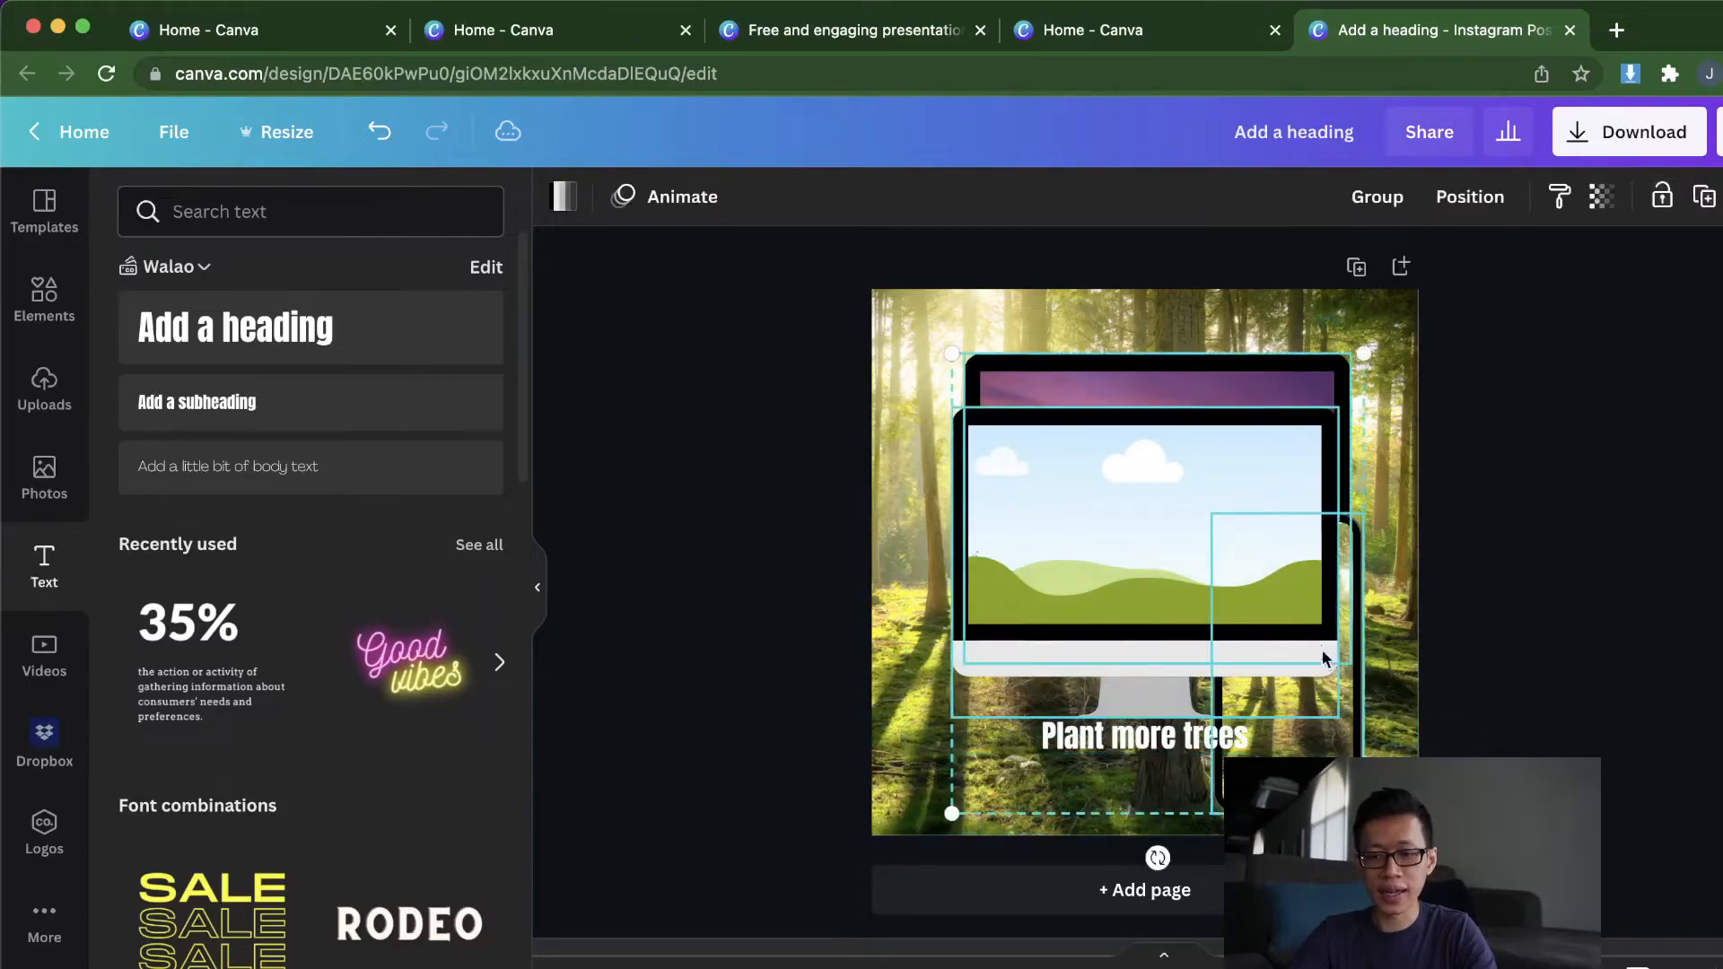
pyautogui.moveTo(1264, 606); pyautogui.dragTo(1319, 573)
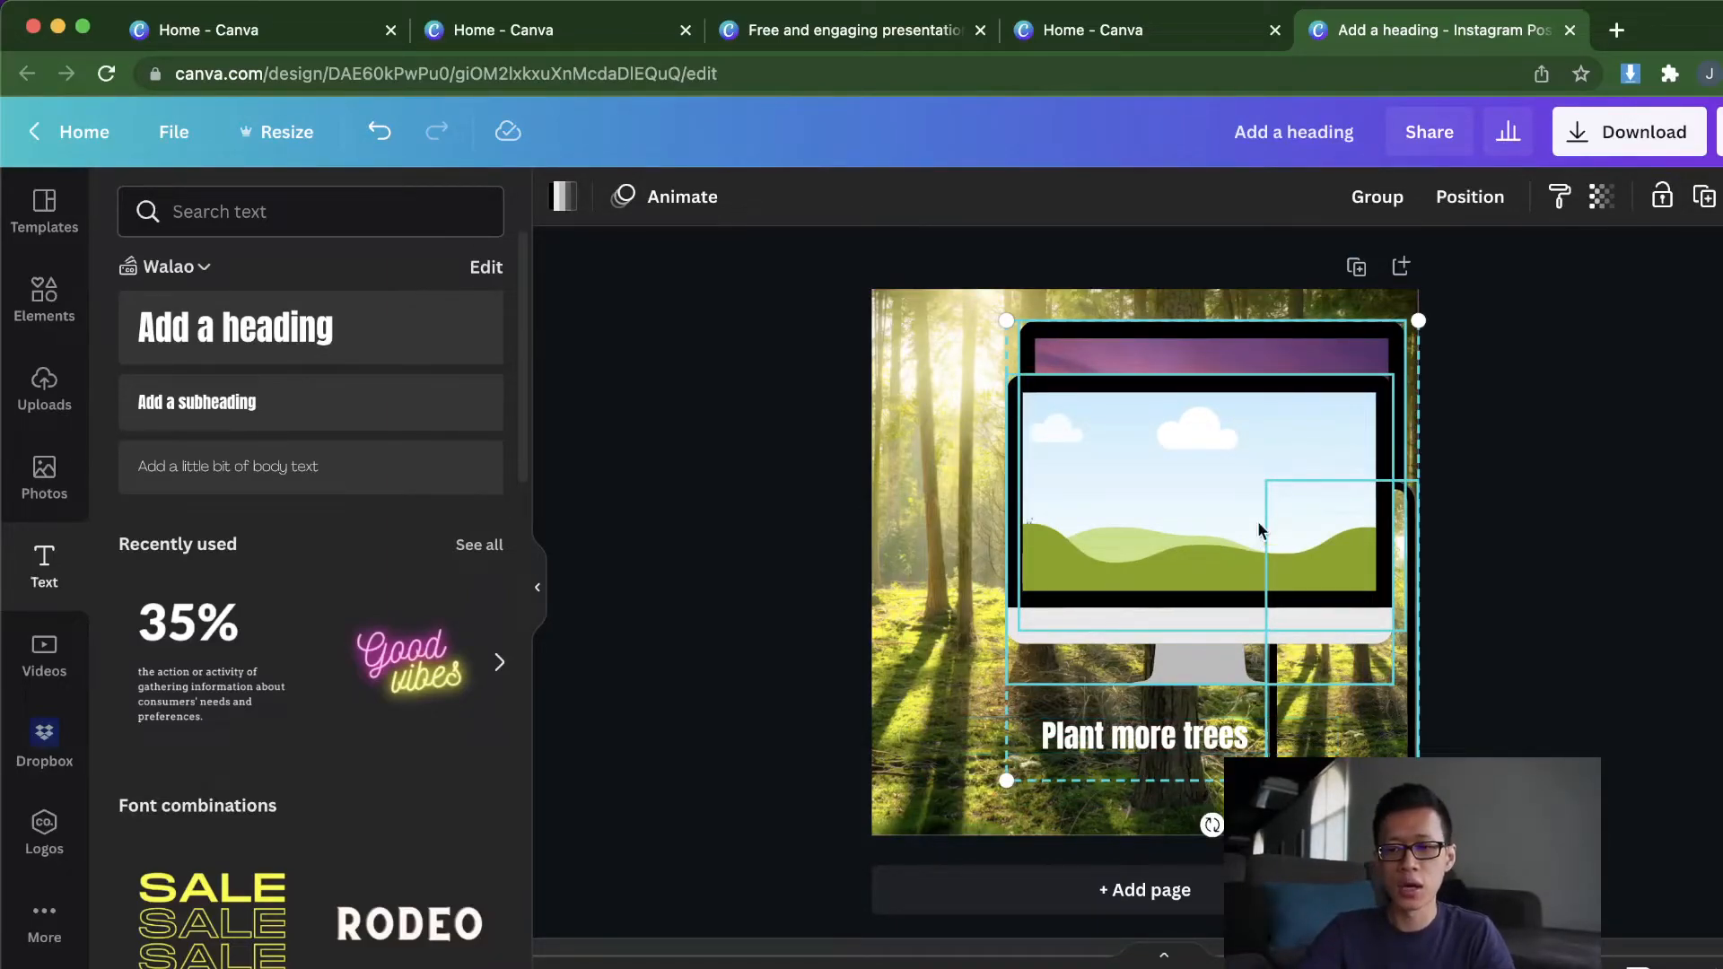
pyautogui.moveTo(1262, 469); pyautogui.dragTo(1210, 477)
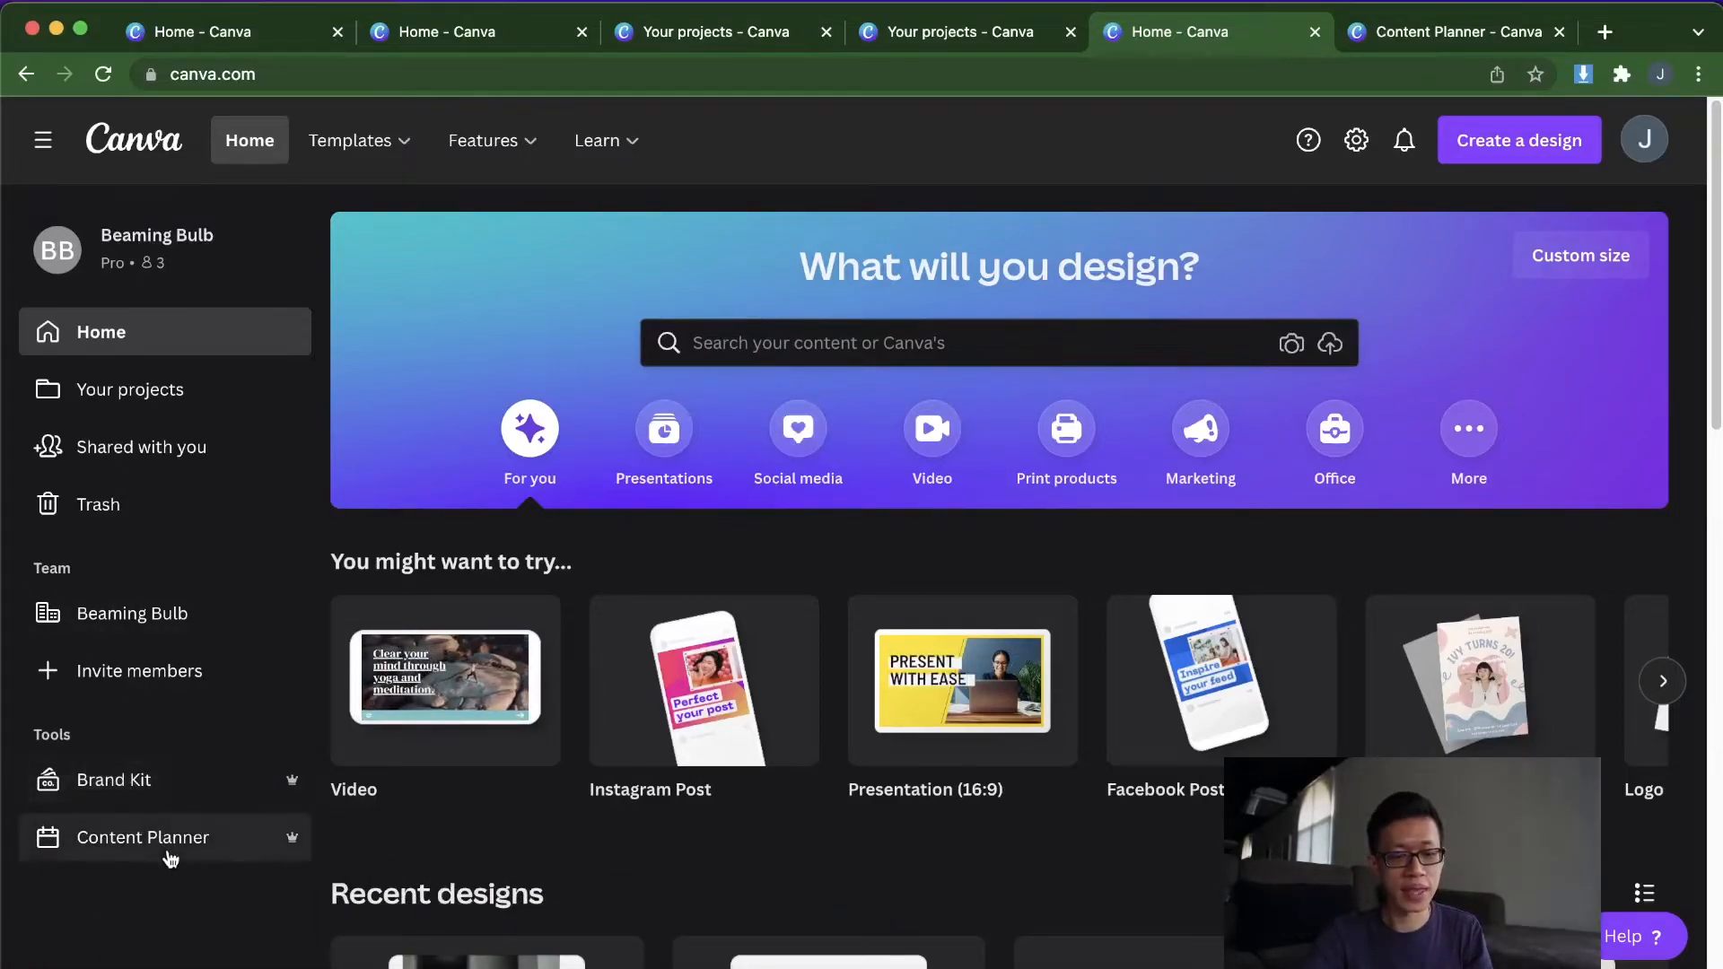
# Step: Open the Content Planner and start a new post from the "Annual Game Day" template
pyautogui.click(184, 843)
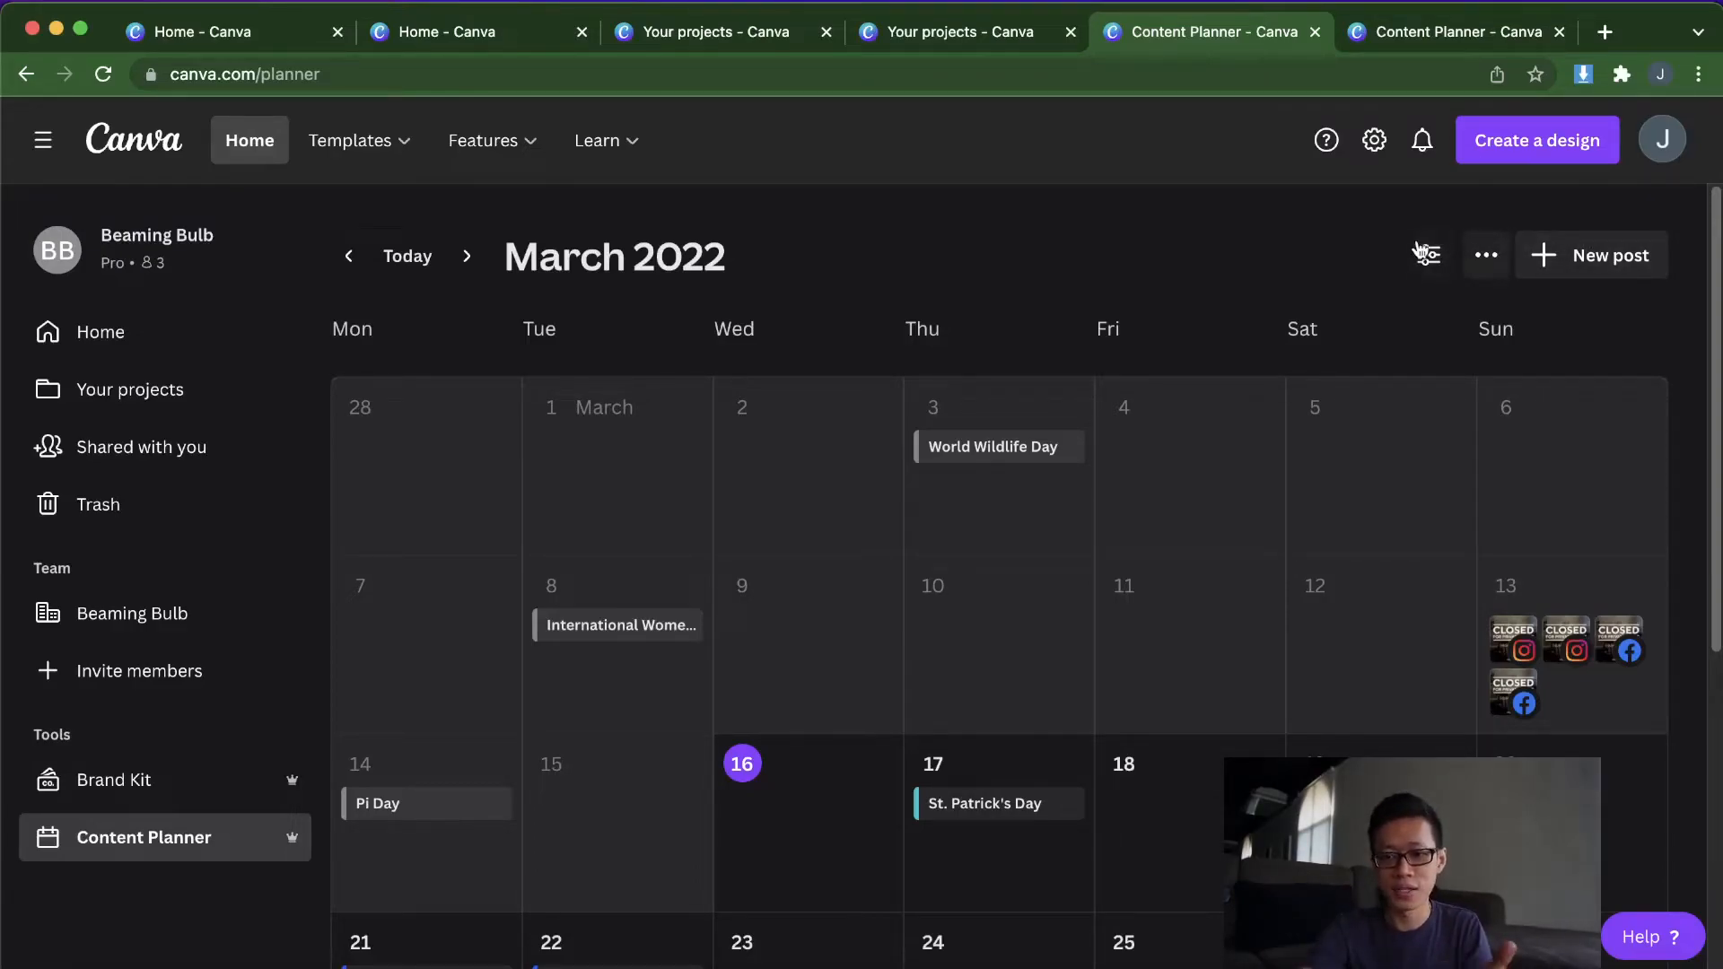
pyautogui.click(1599, 267)
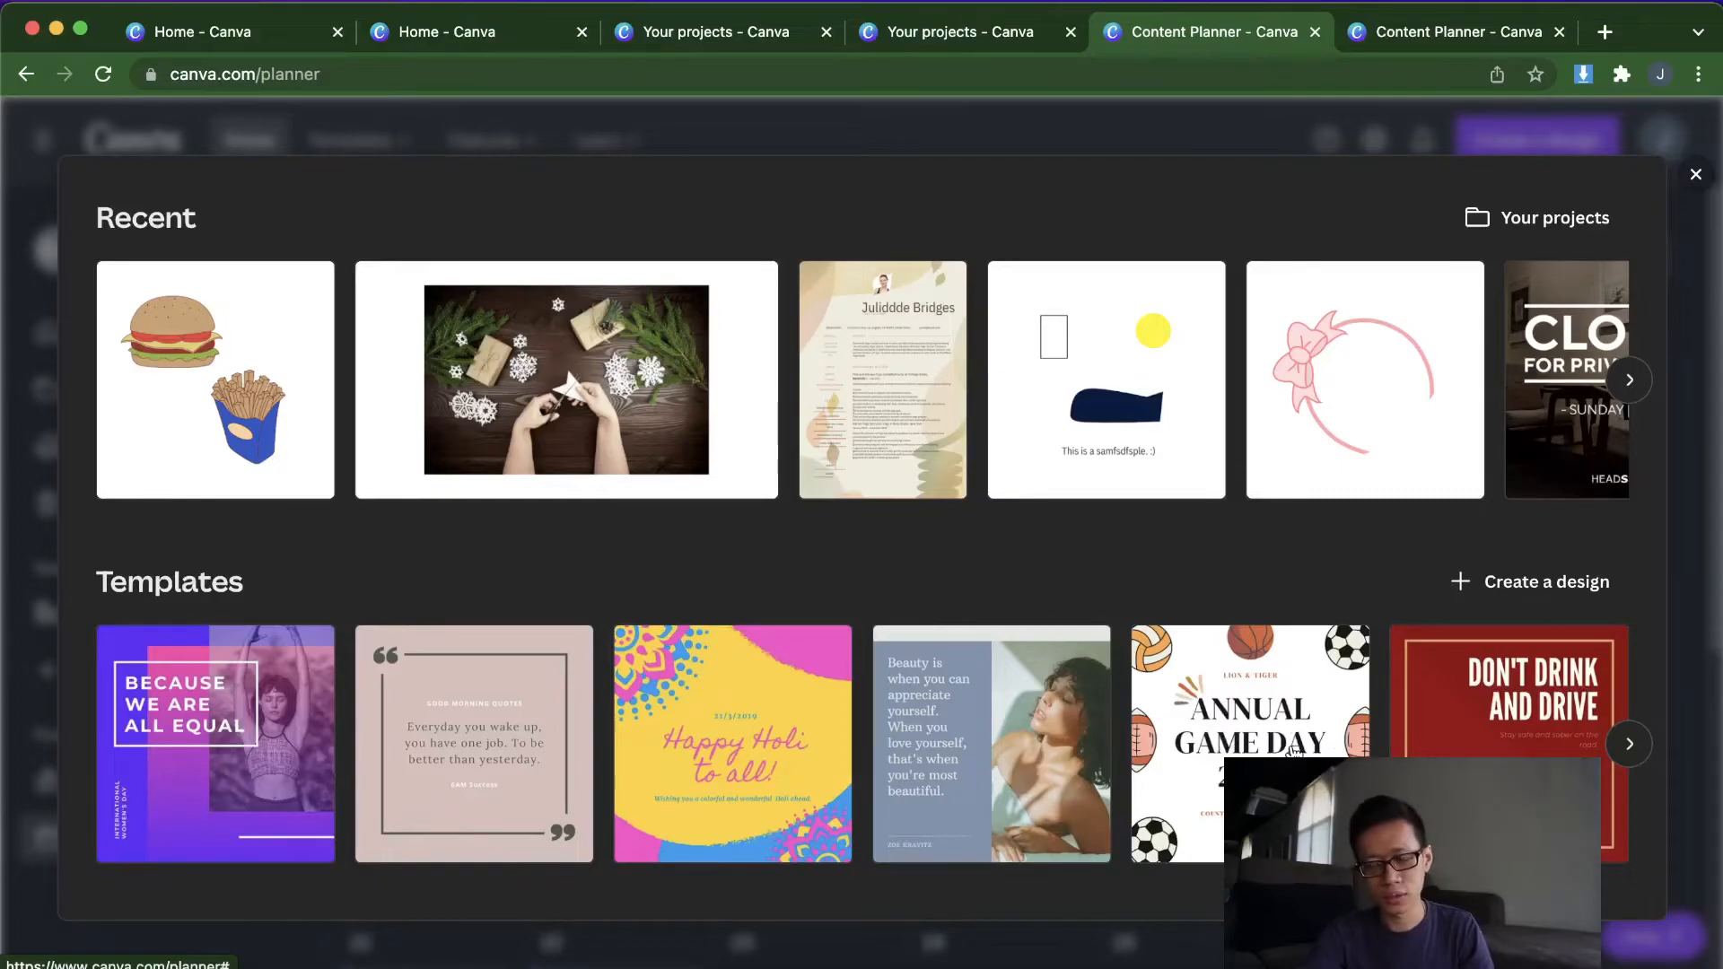
pyautogui.click(1283, 723)
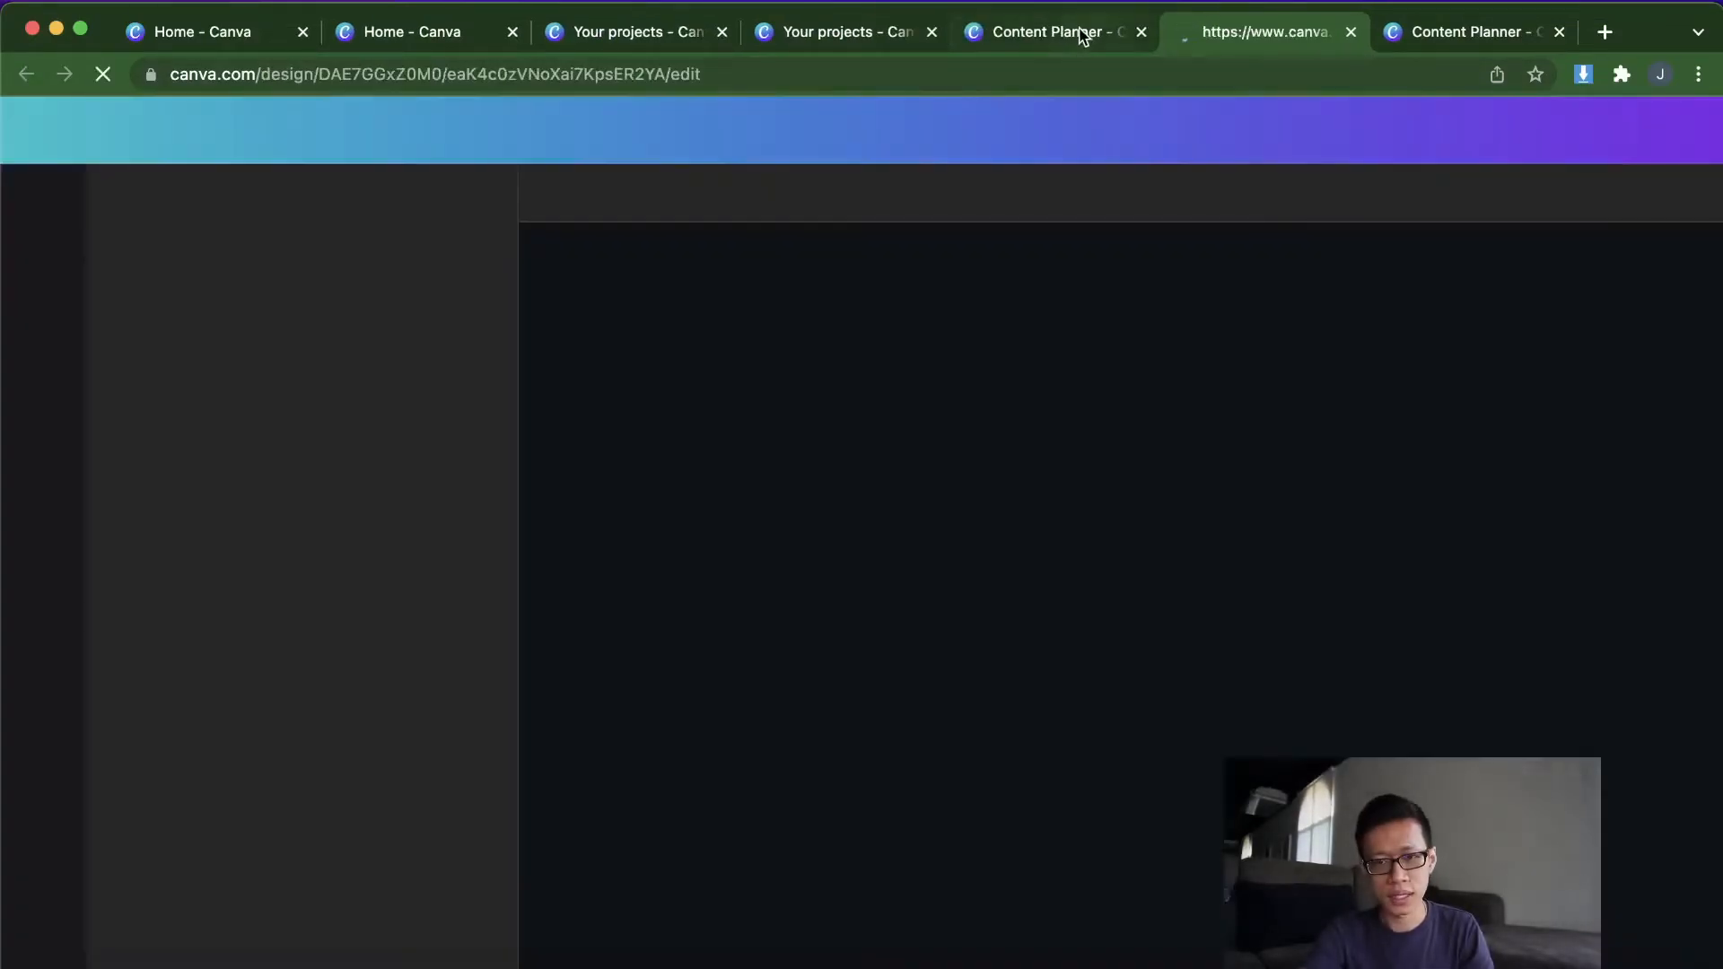
pyautogui.click(1090, 34)
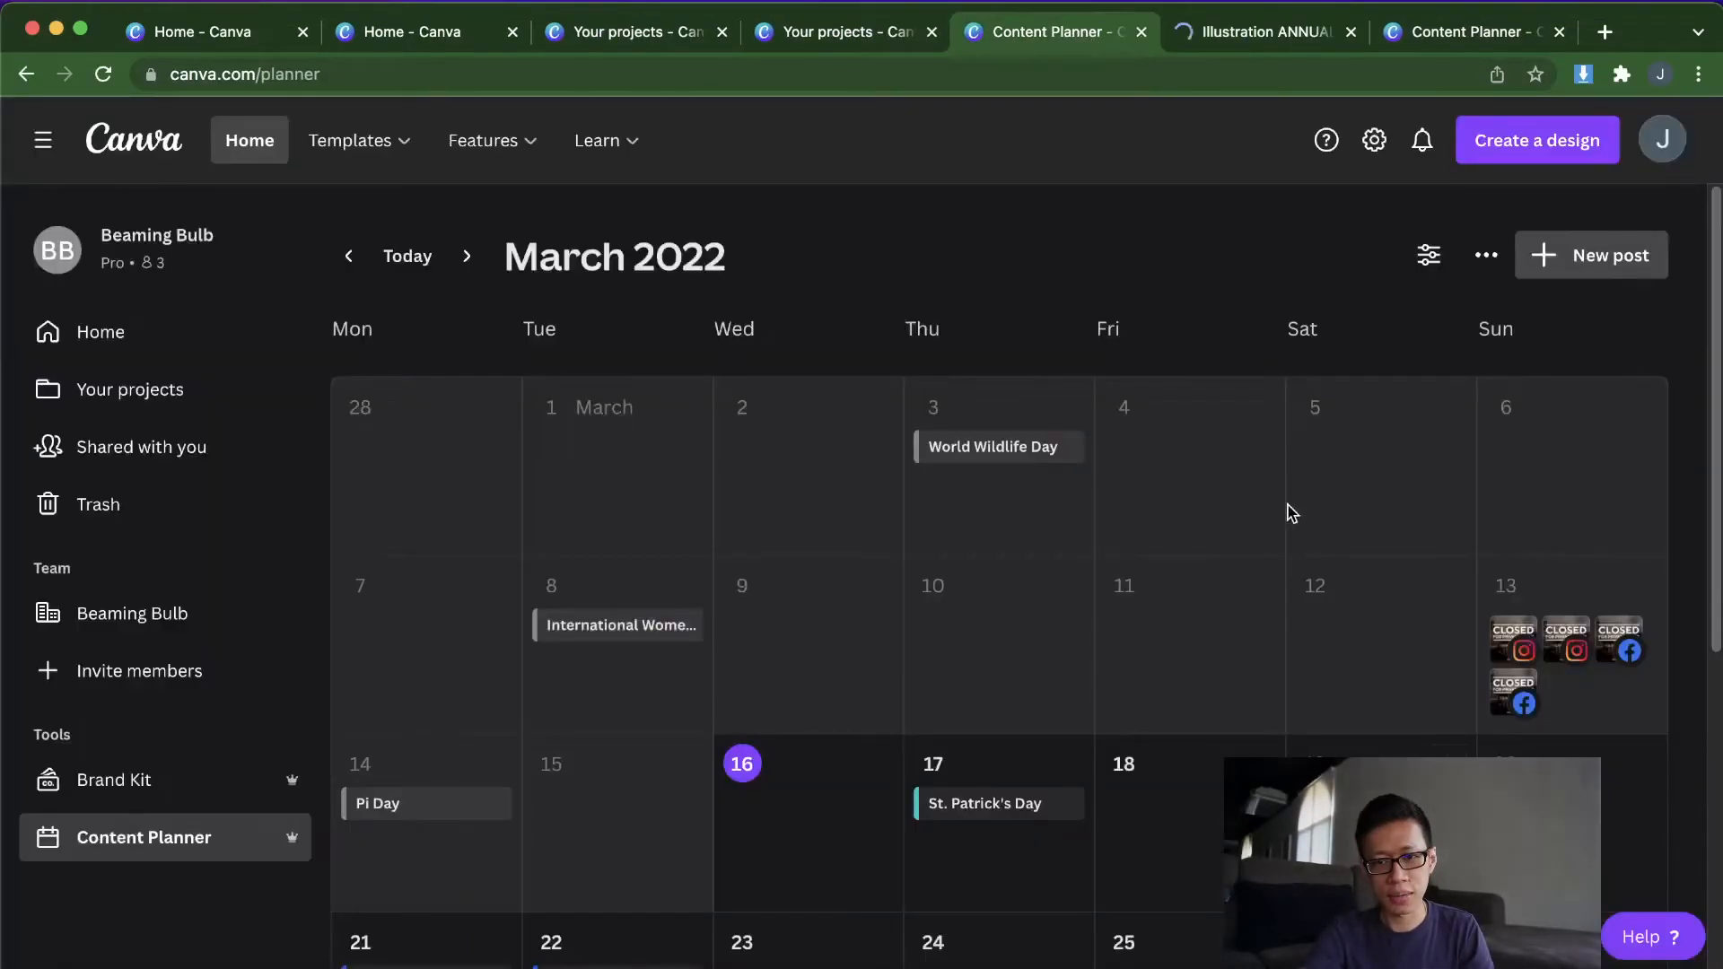
pyautogui.click(1273, 36)
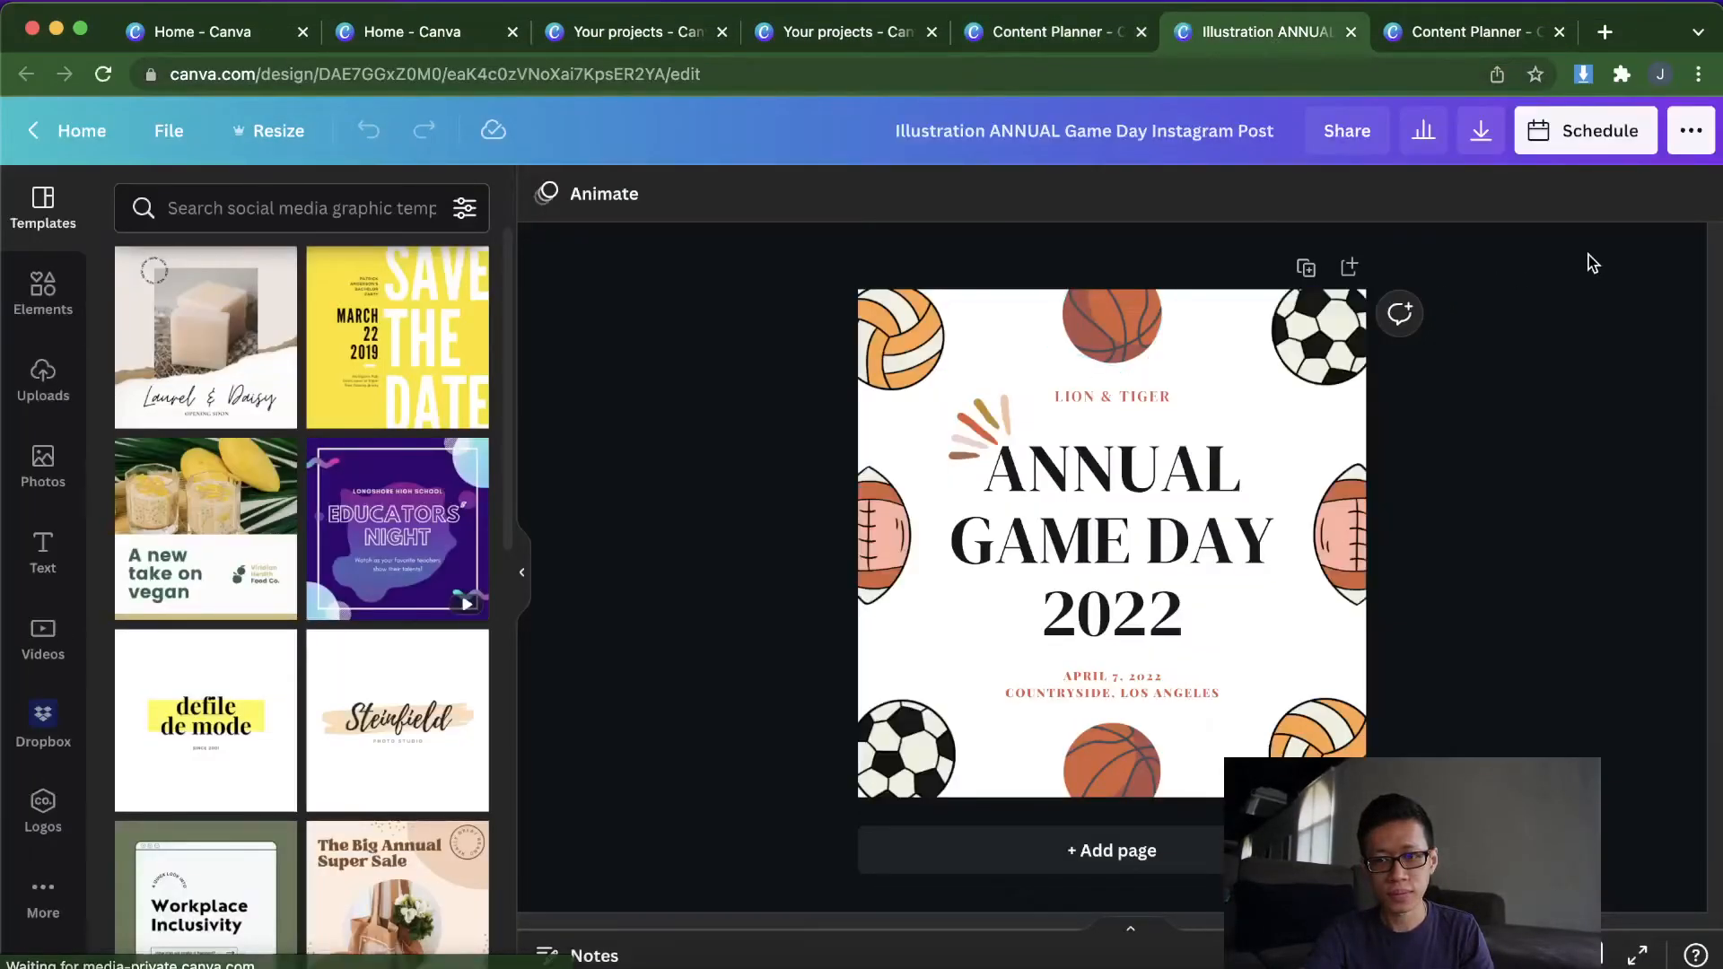
# Step: Begin scheduling the Annual Game Day post to the headspace_malaysia Instagram channel with the caption "blalbkalj"
pyautogui.click(1597, 131)
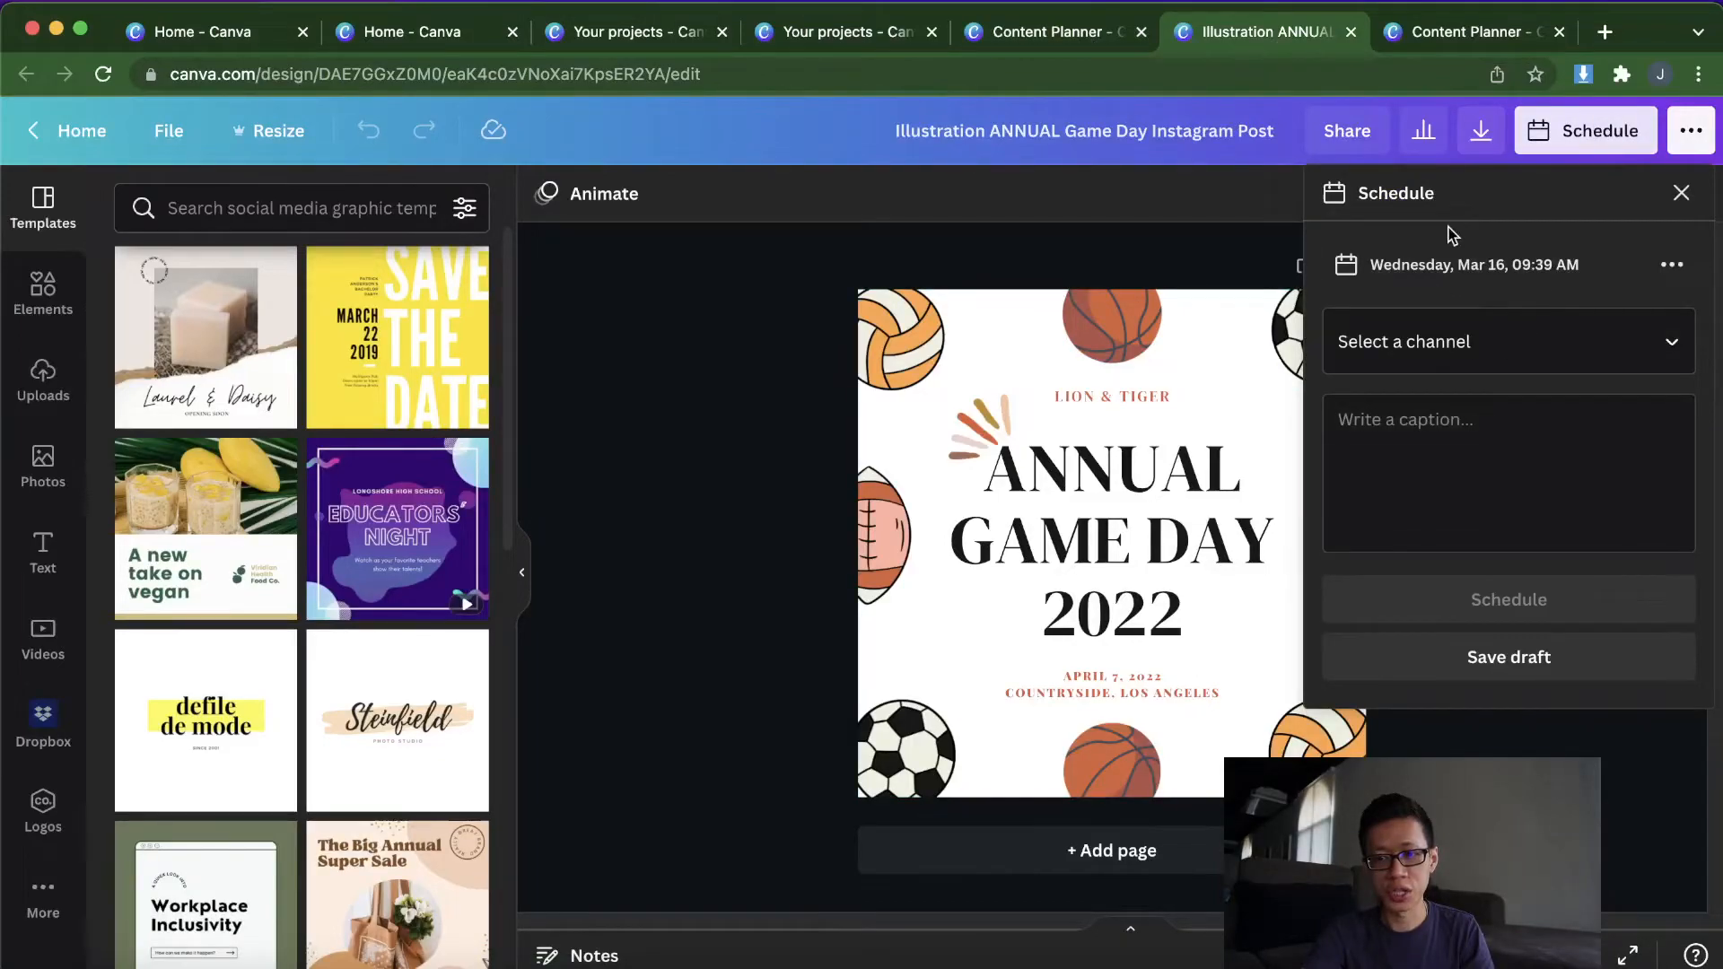
pyautogui.click(1510, 342)
pyautogui.click(1517, 368)
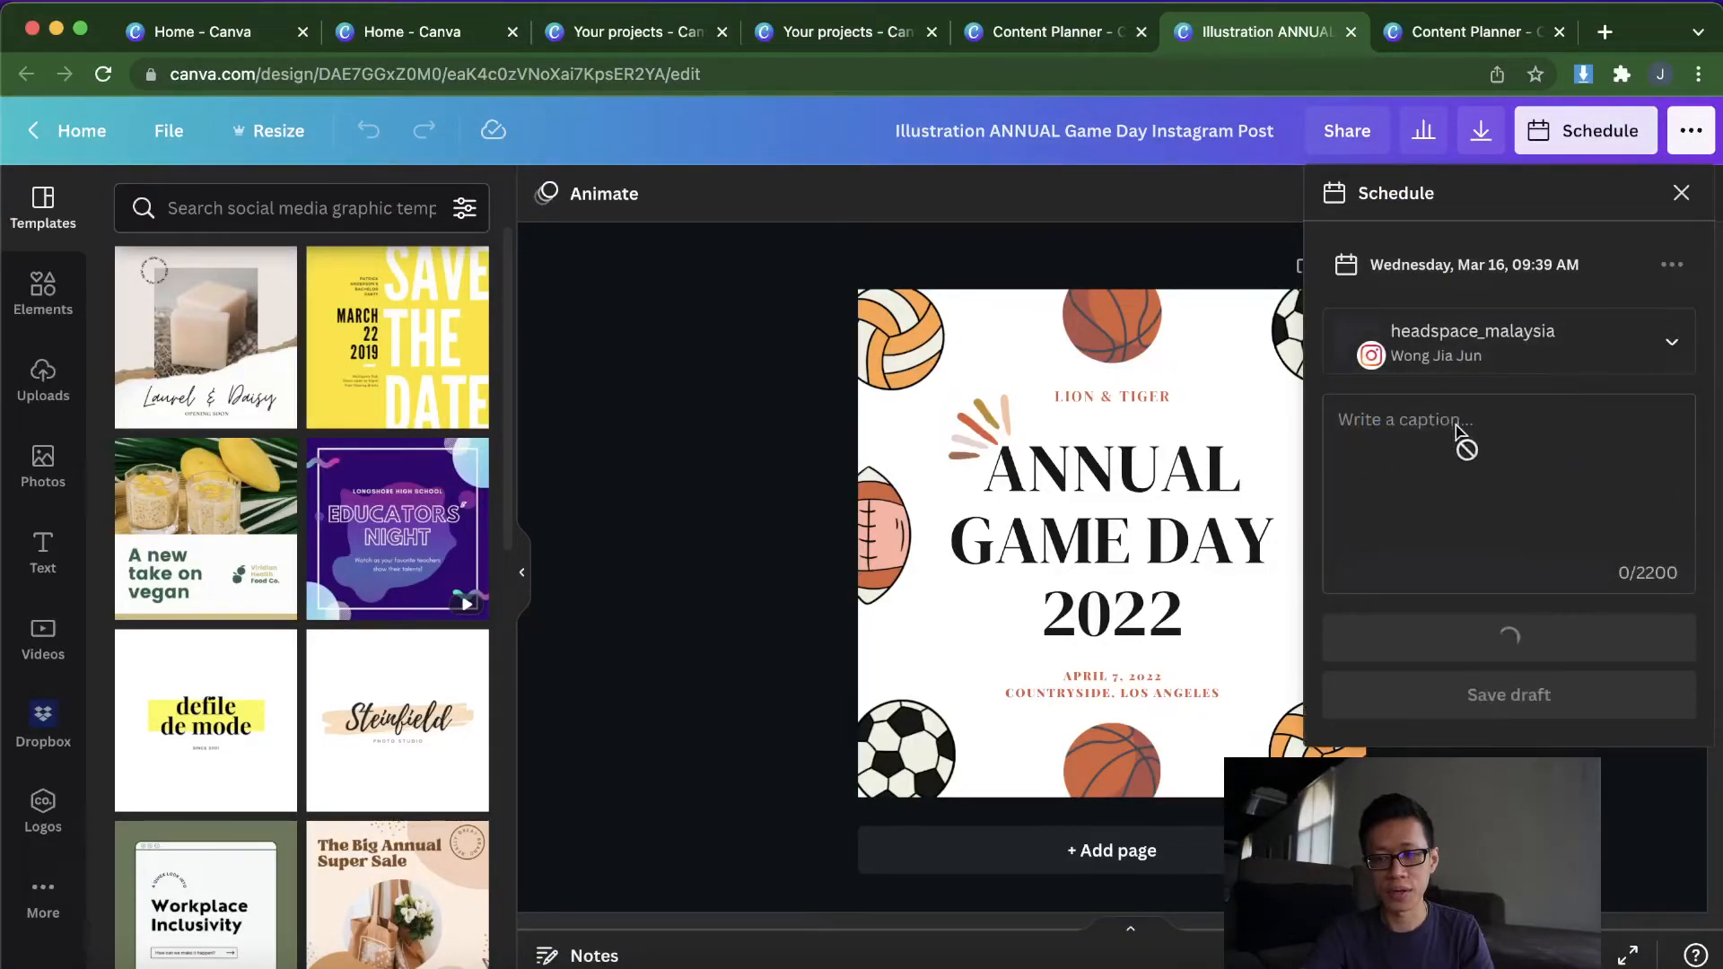
pyautogui.click(1488, 425)
pyautogui.write('blalbkalj')
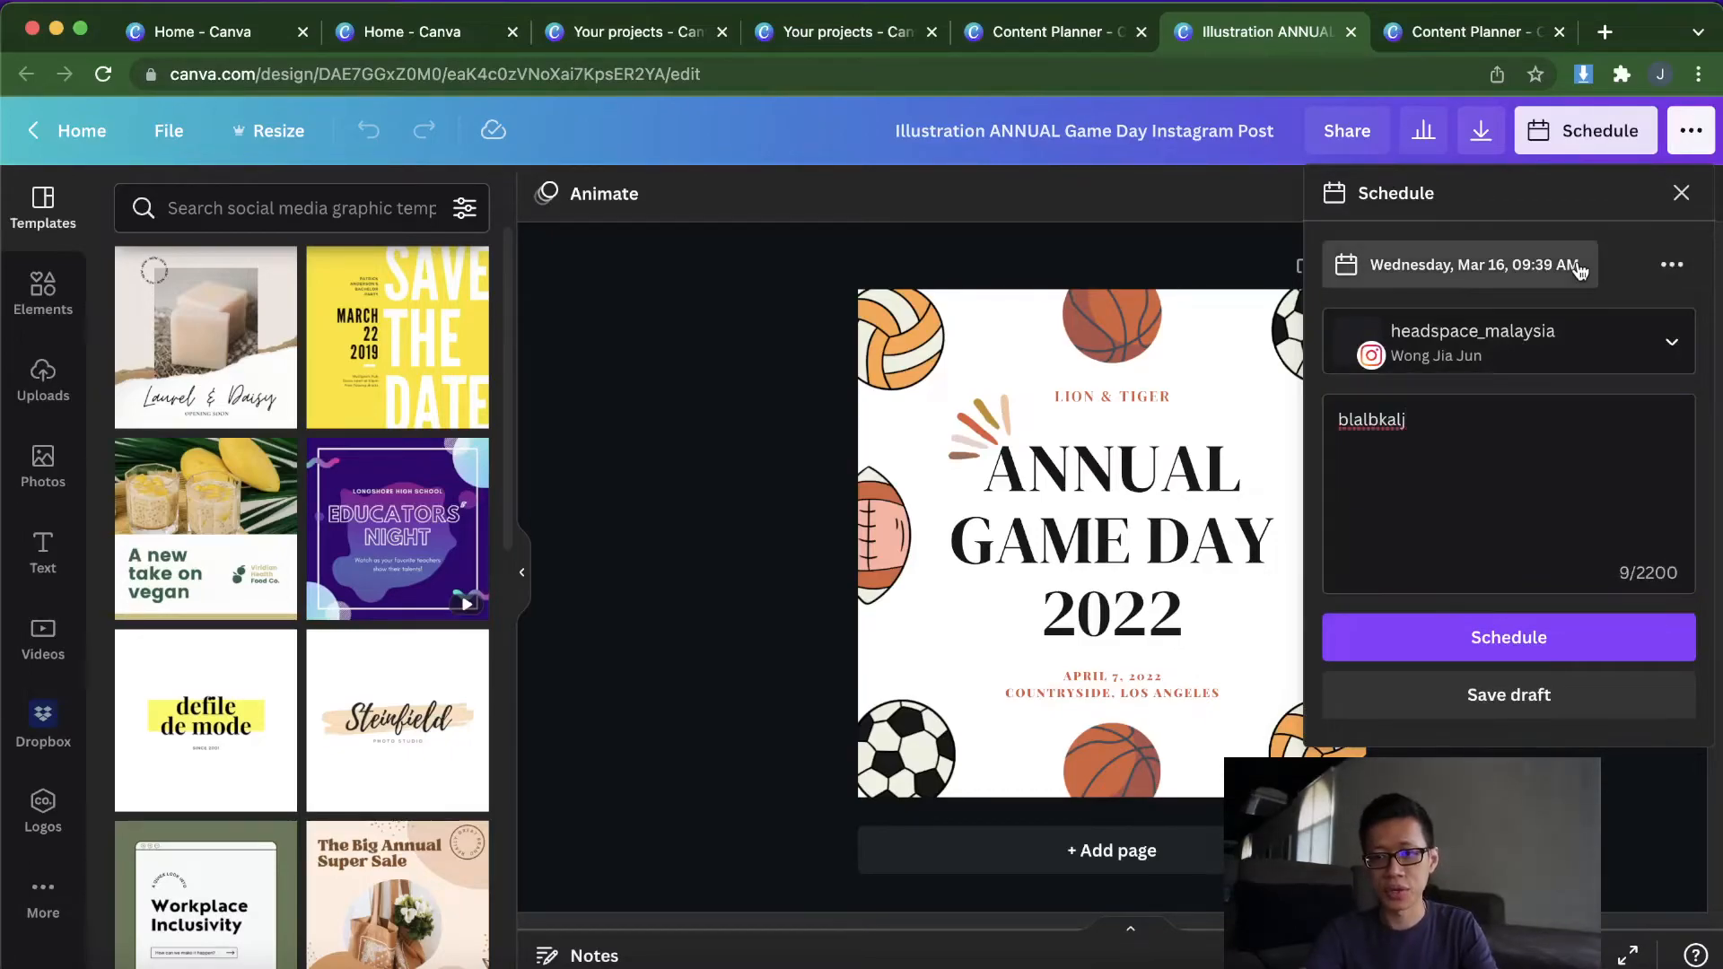
# Step: Set the post's date to March 24, 2022, keeping 09:39 AM, and schedule it
pyautogui.click(1472, 265)
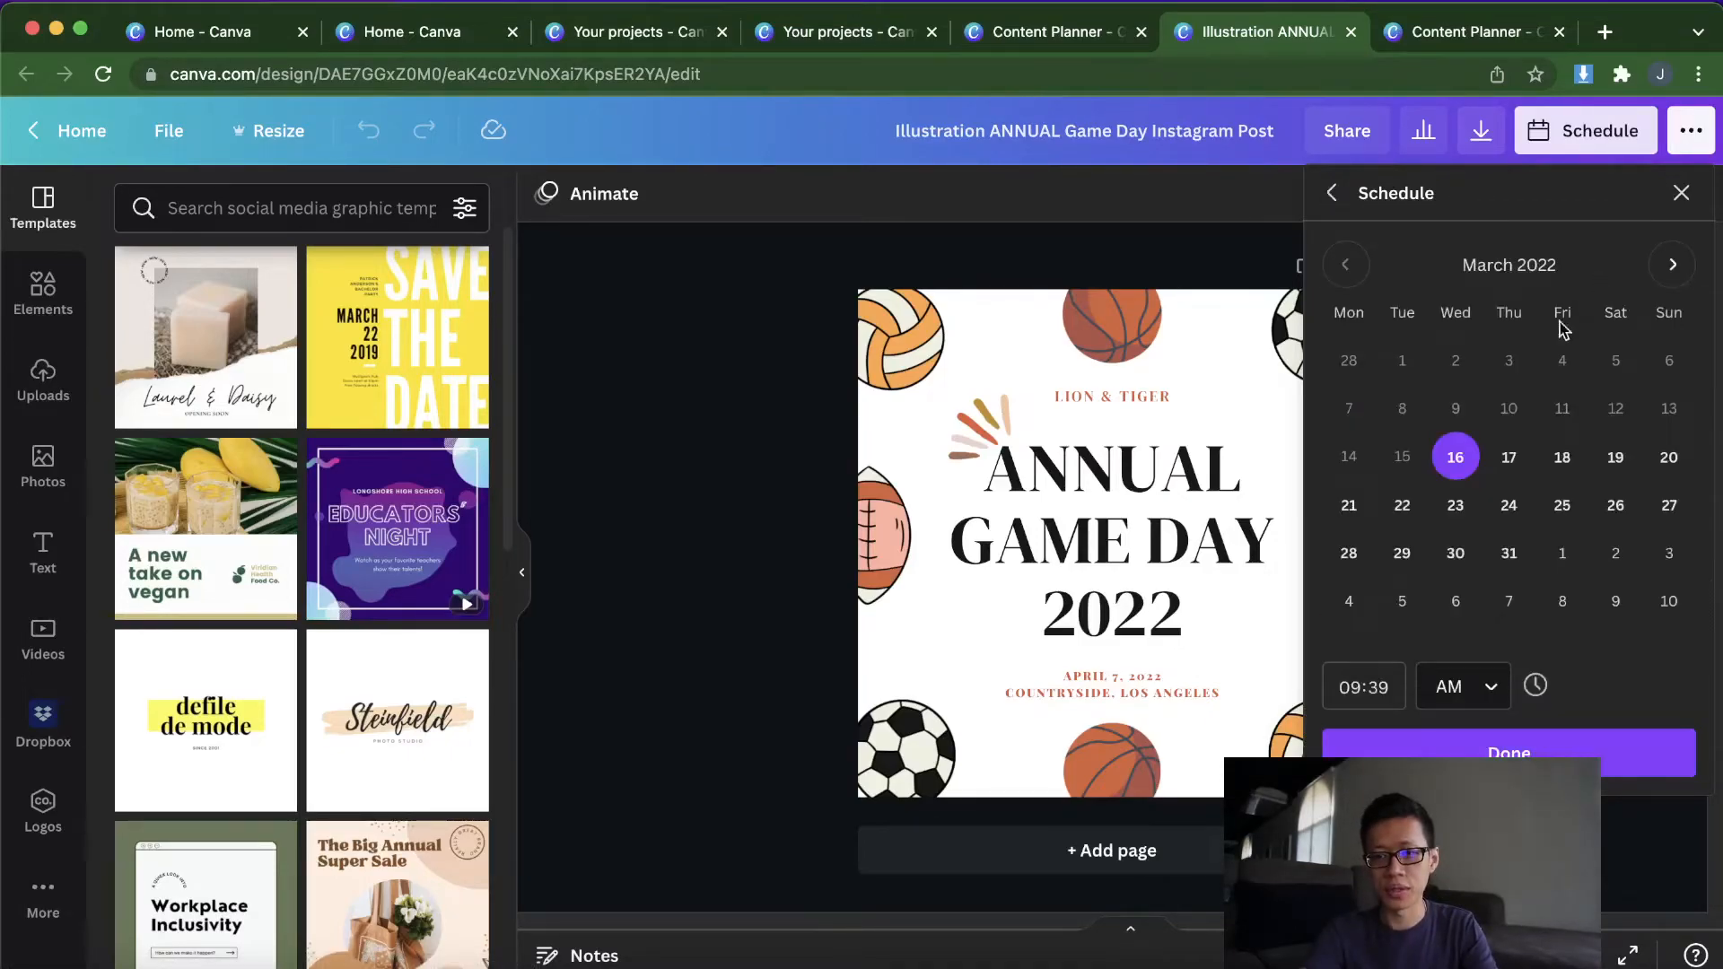
pyautogui.click(1510, 512)
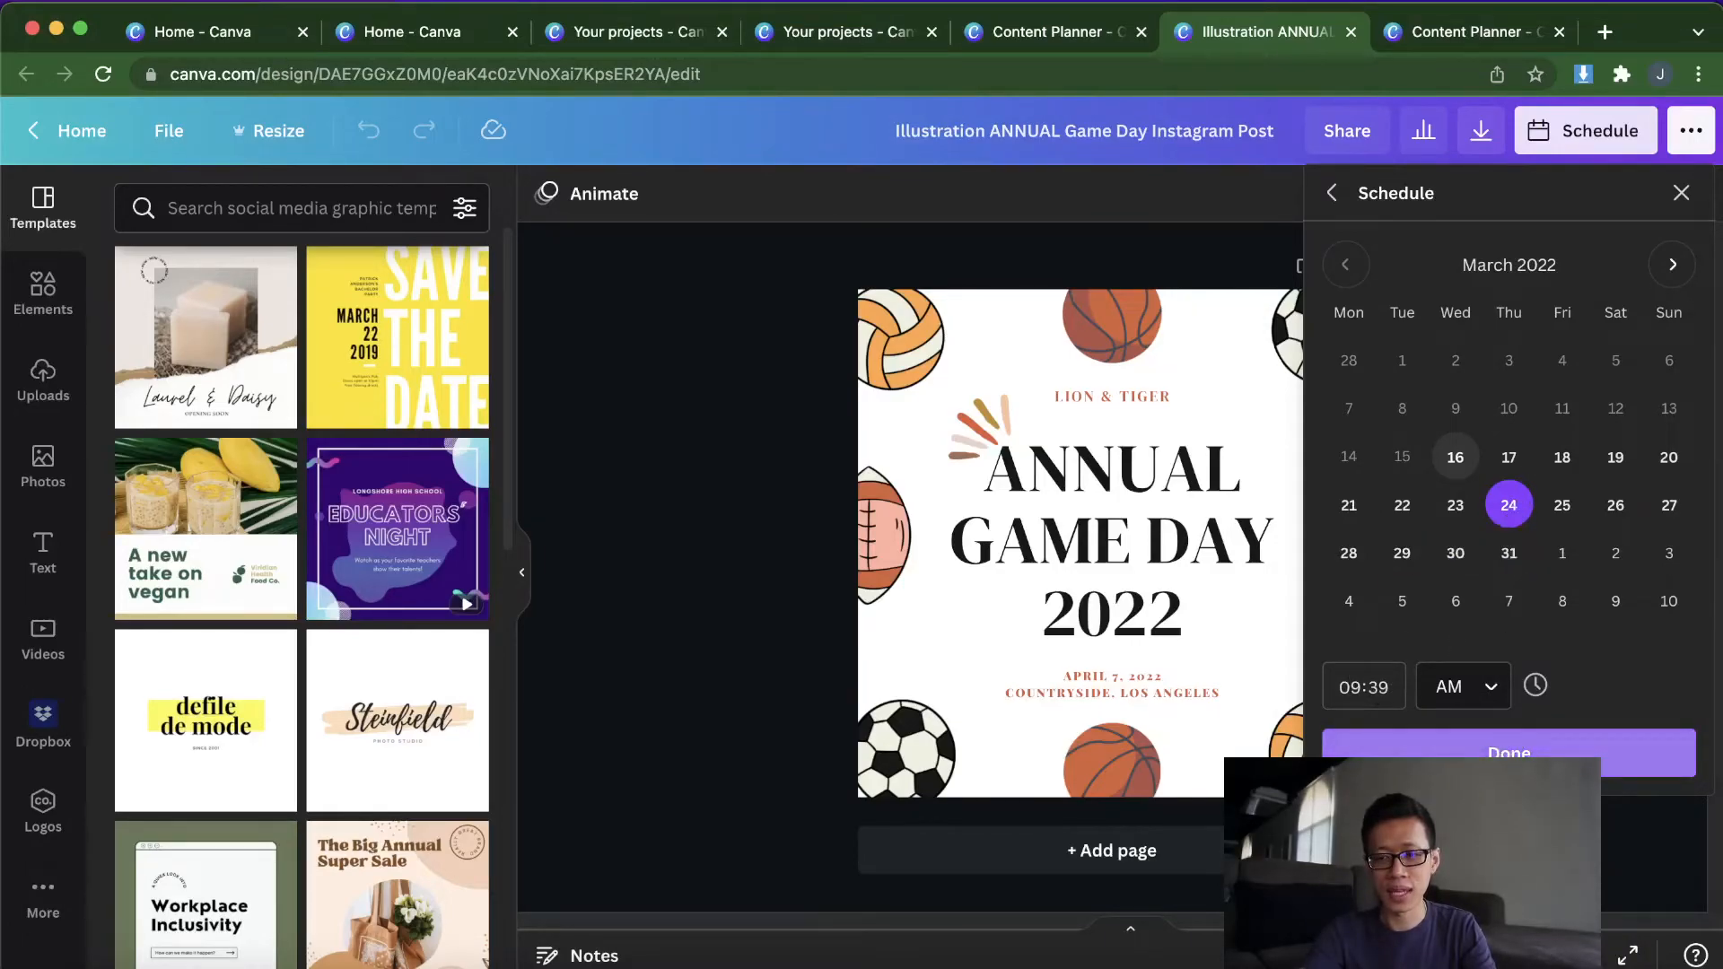
pyautogui.click(1509, 753)
pyautogui.click(1530, 641)
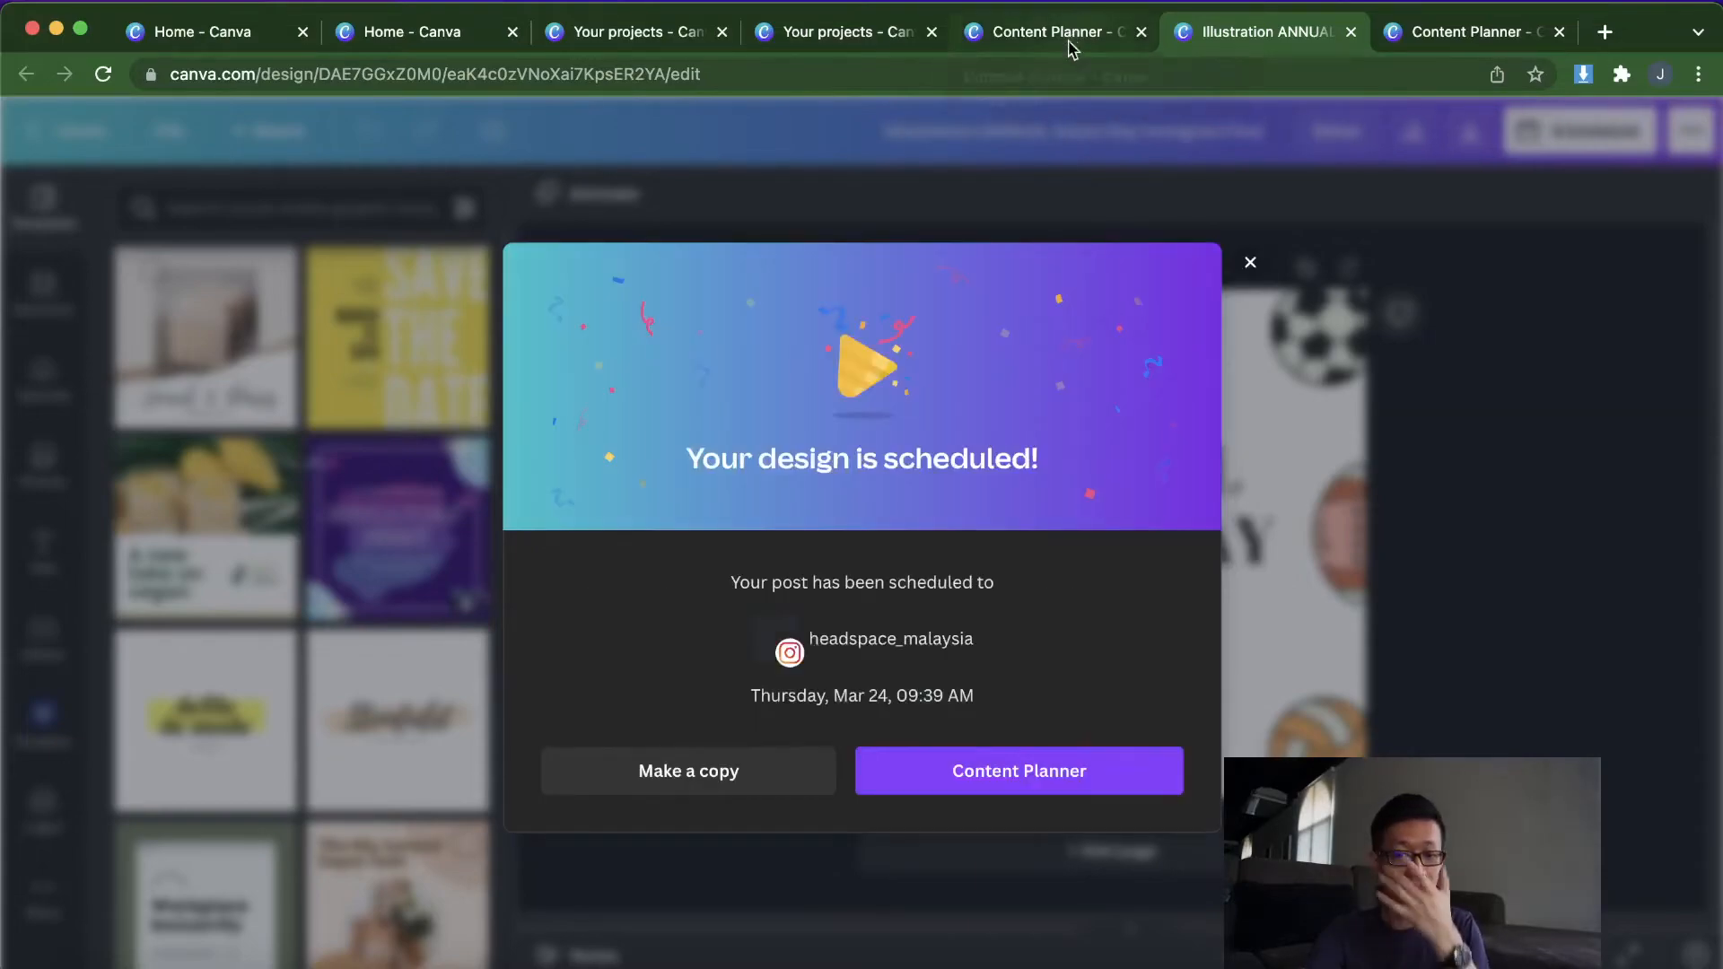
# Step: Examine the scheduled Annual Game Day post's details and its entry in the Content Planner's March 2022 calendar
pyautogui.click(1027, 777)
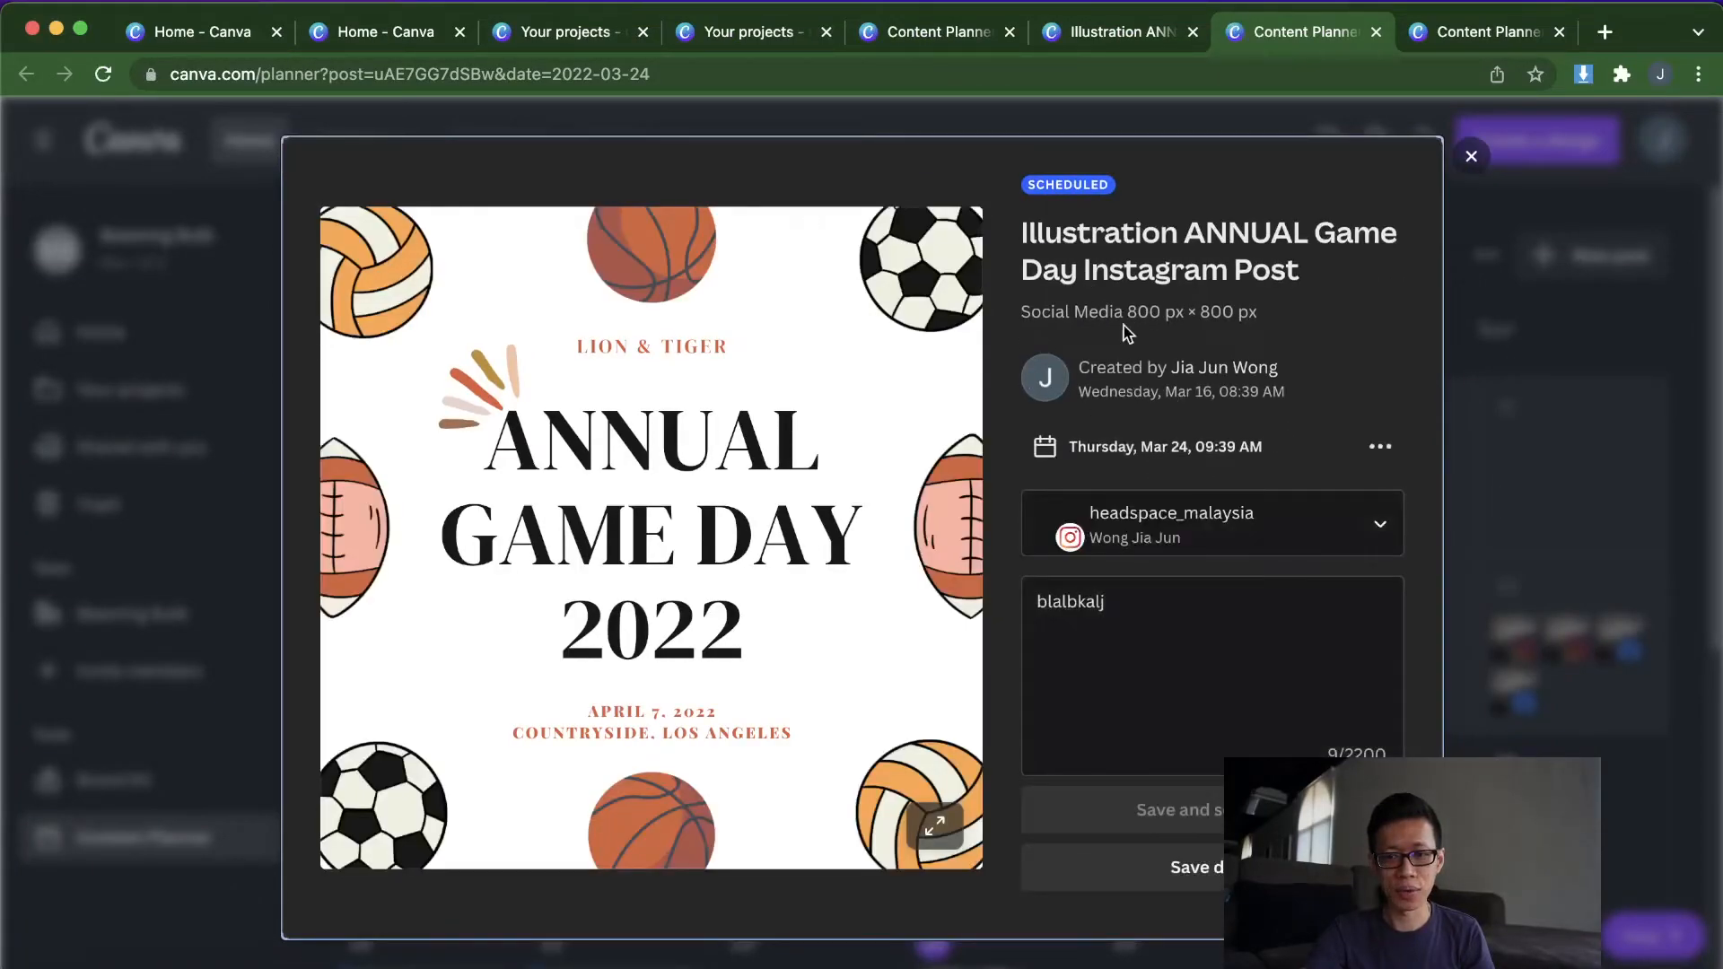
pyautogui.click(1497, 381)
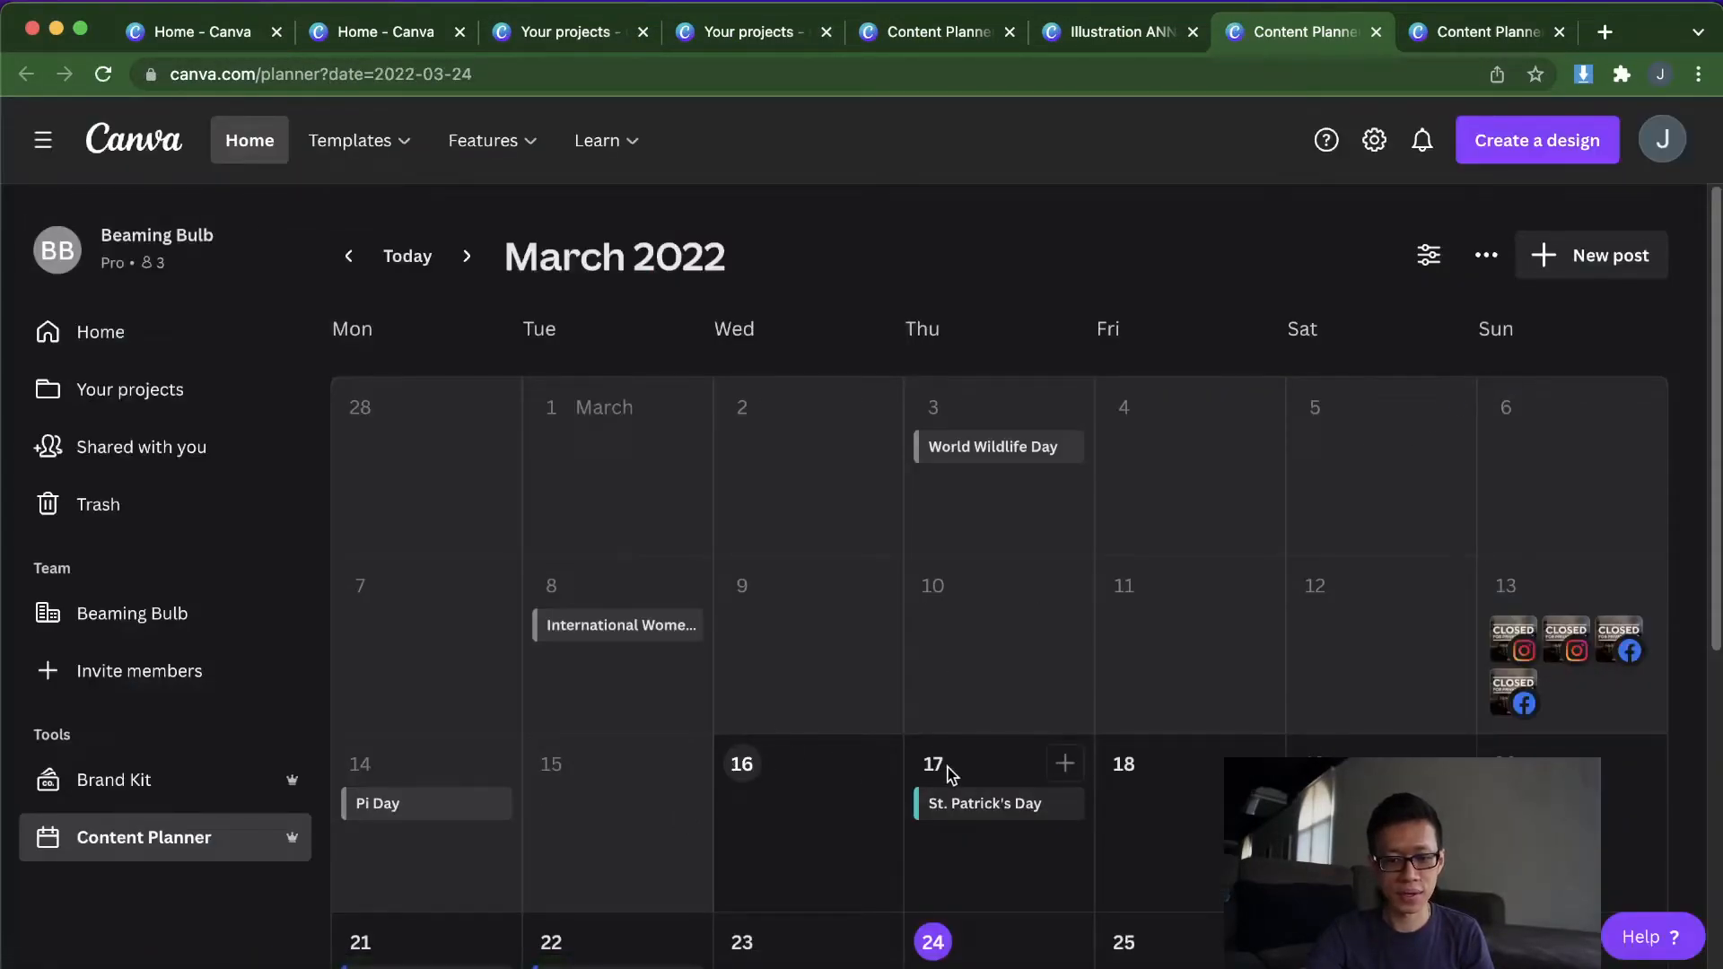
pyautogui.scroll(-3, 950, 768)
pyautogui.scroll(-2, 949, 766)
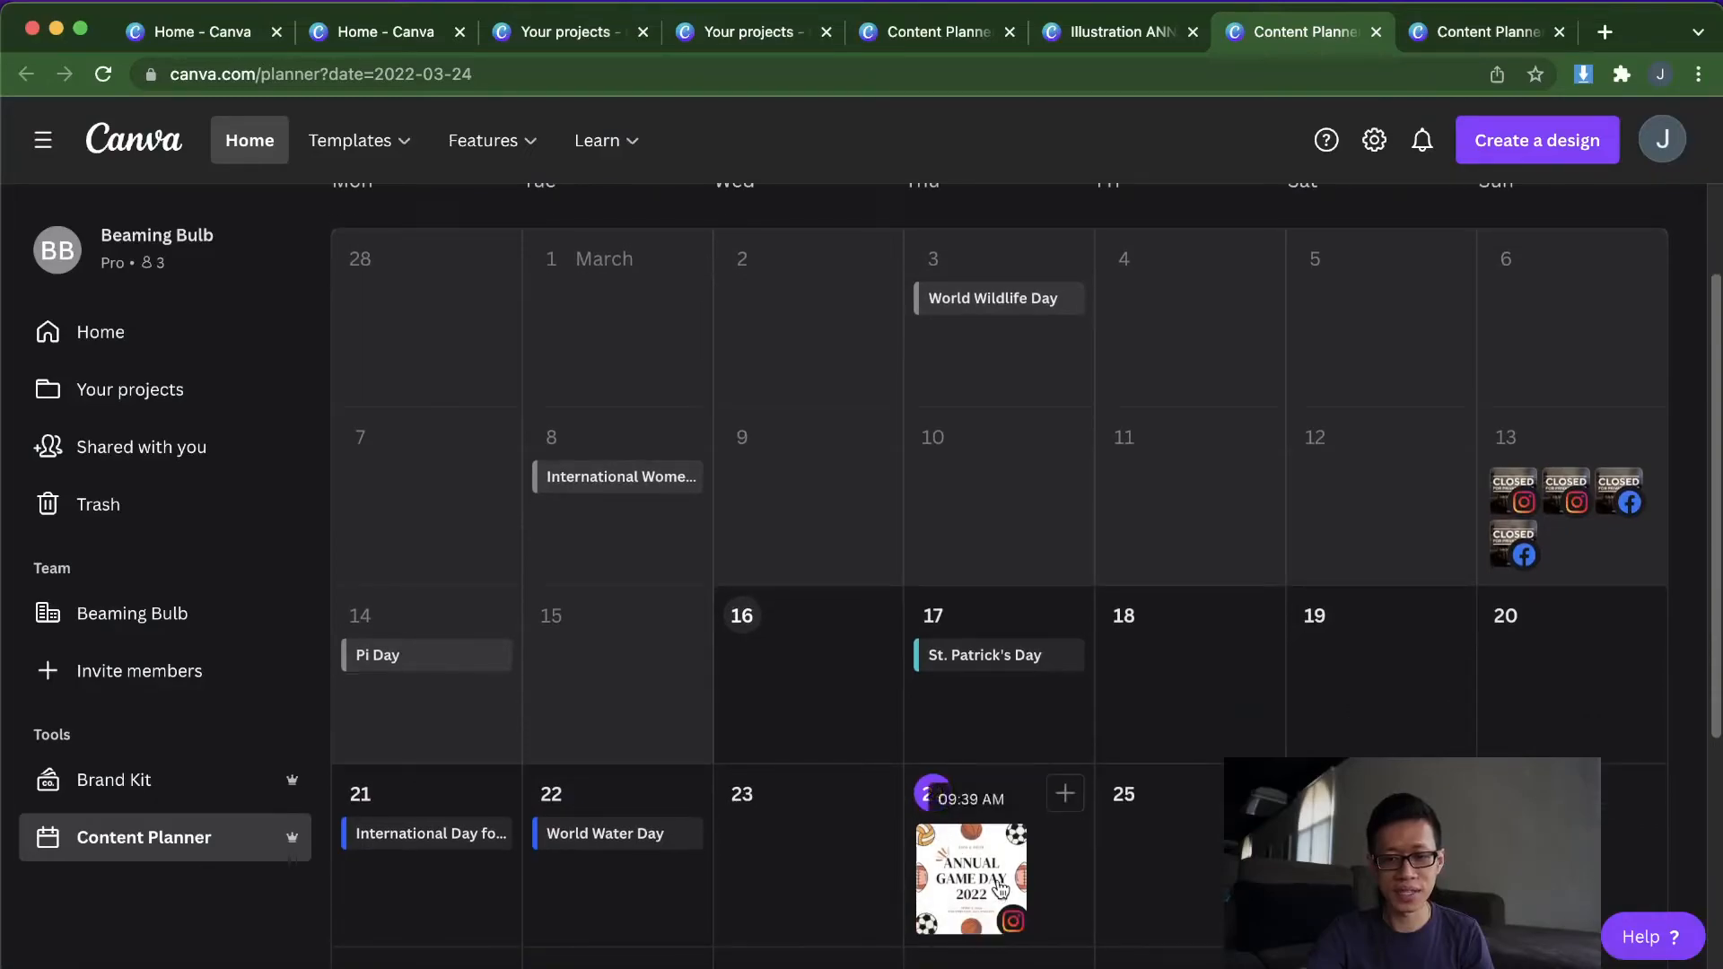
pyautogui.scroll(3, 996, 862)
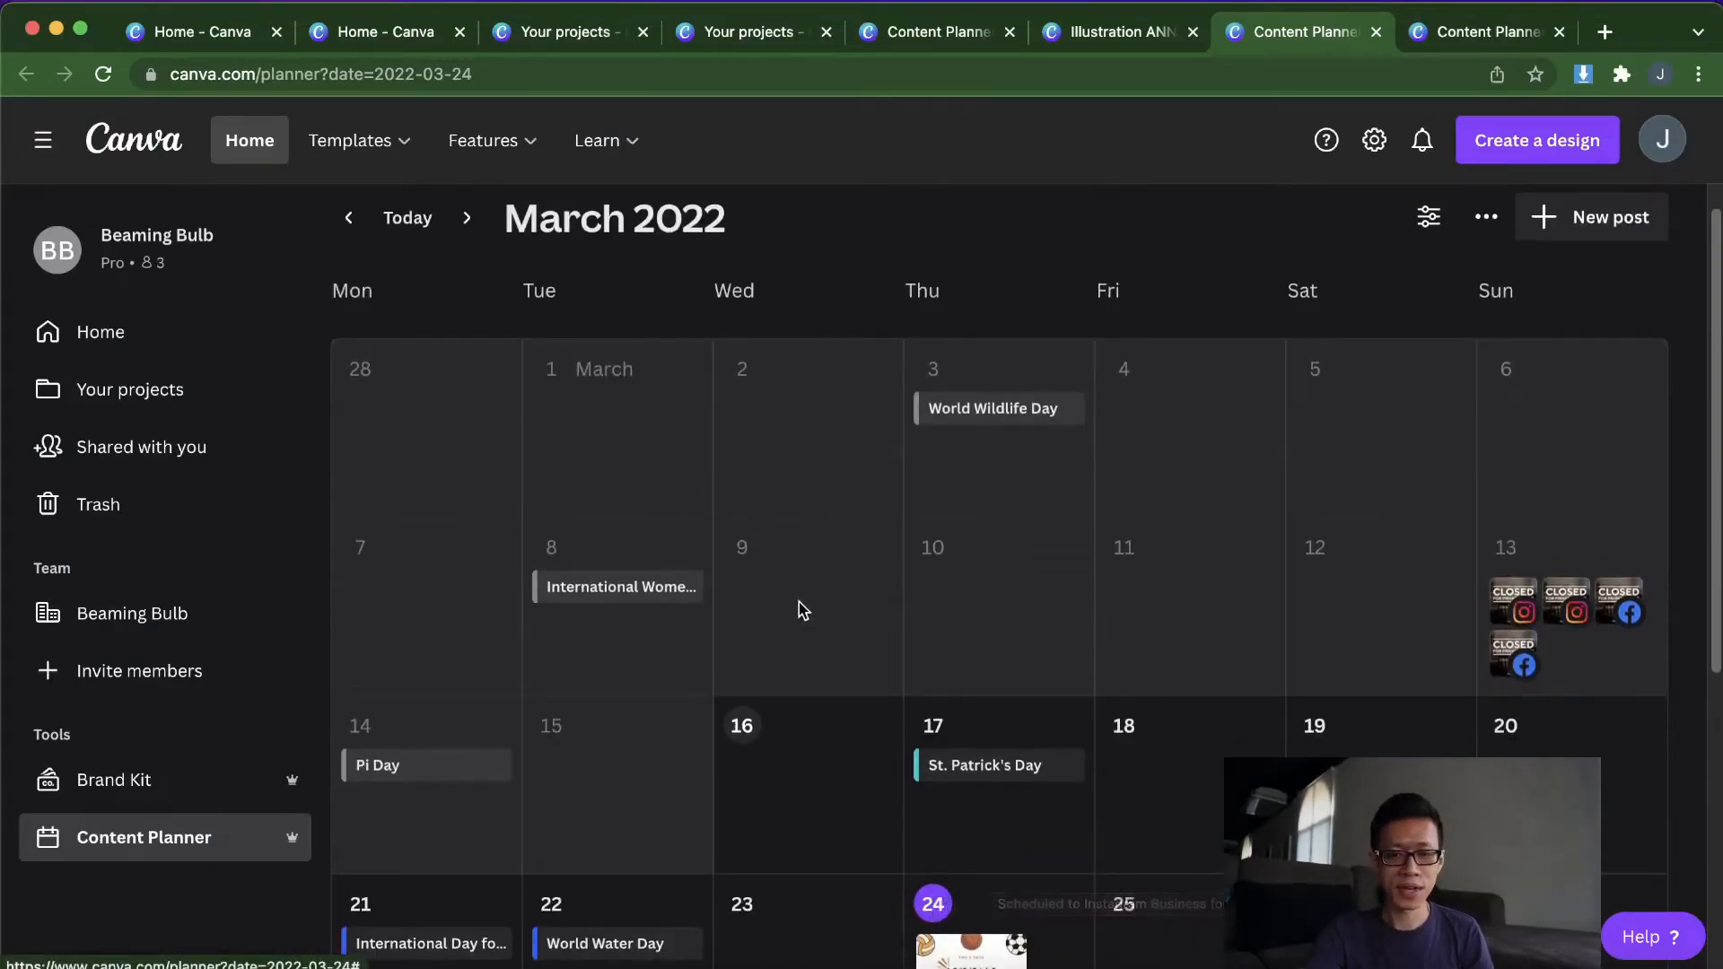
pyautogui.scroll(-1, 816, 607)
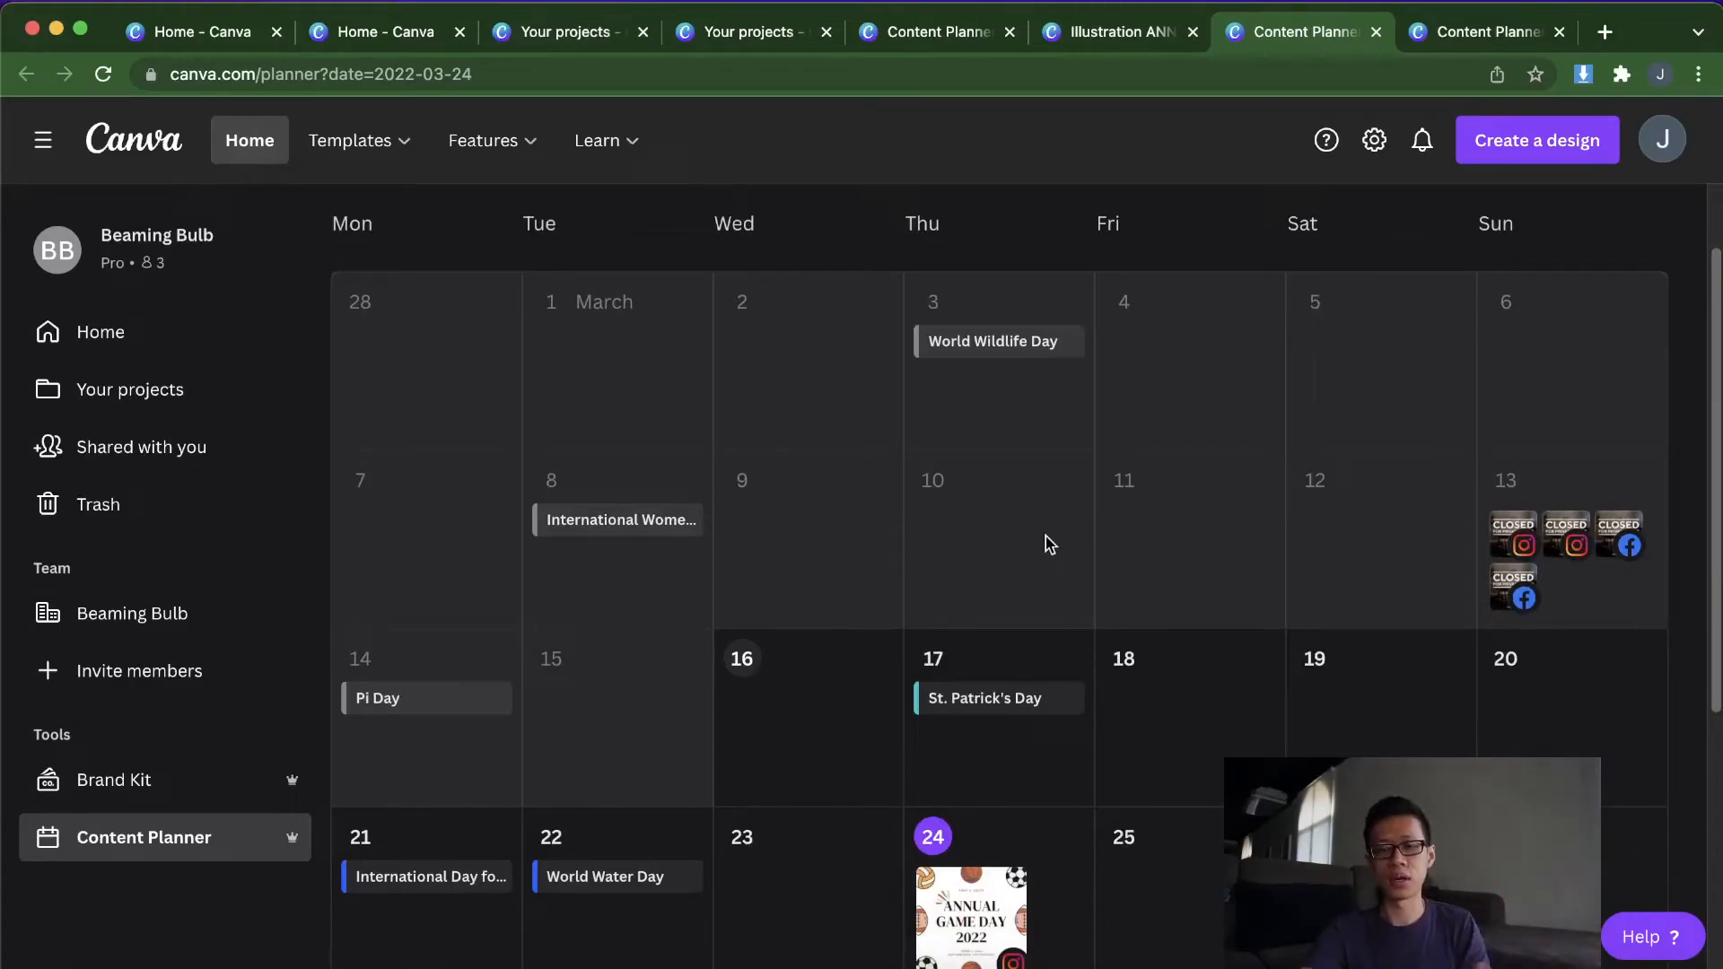
pyautogui.scroll(-1, 1042, 543)
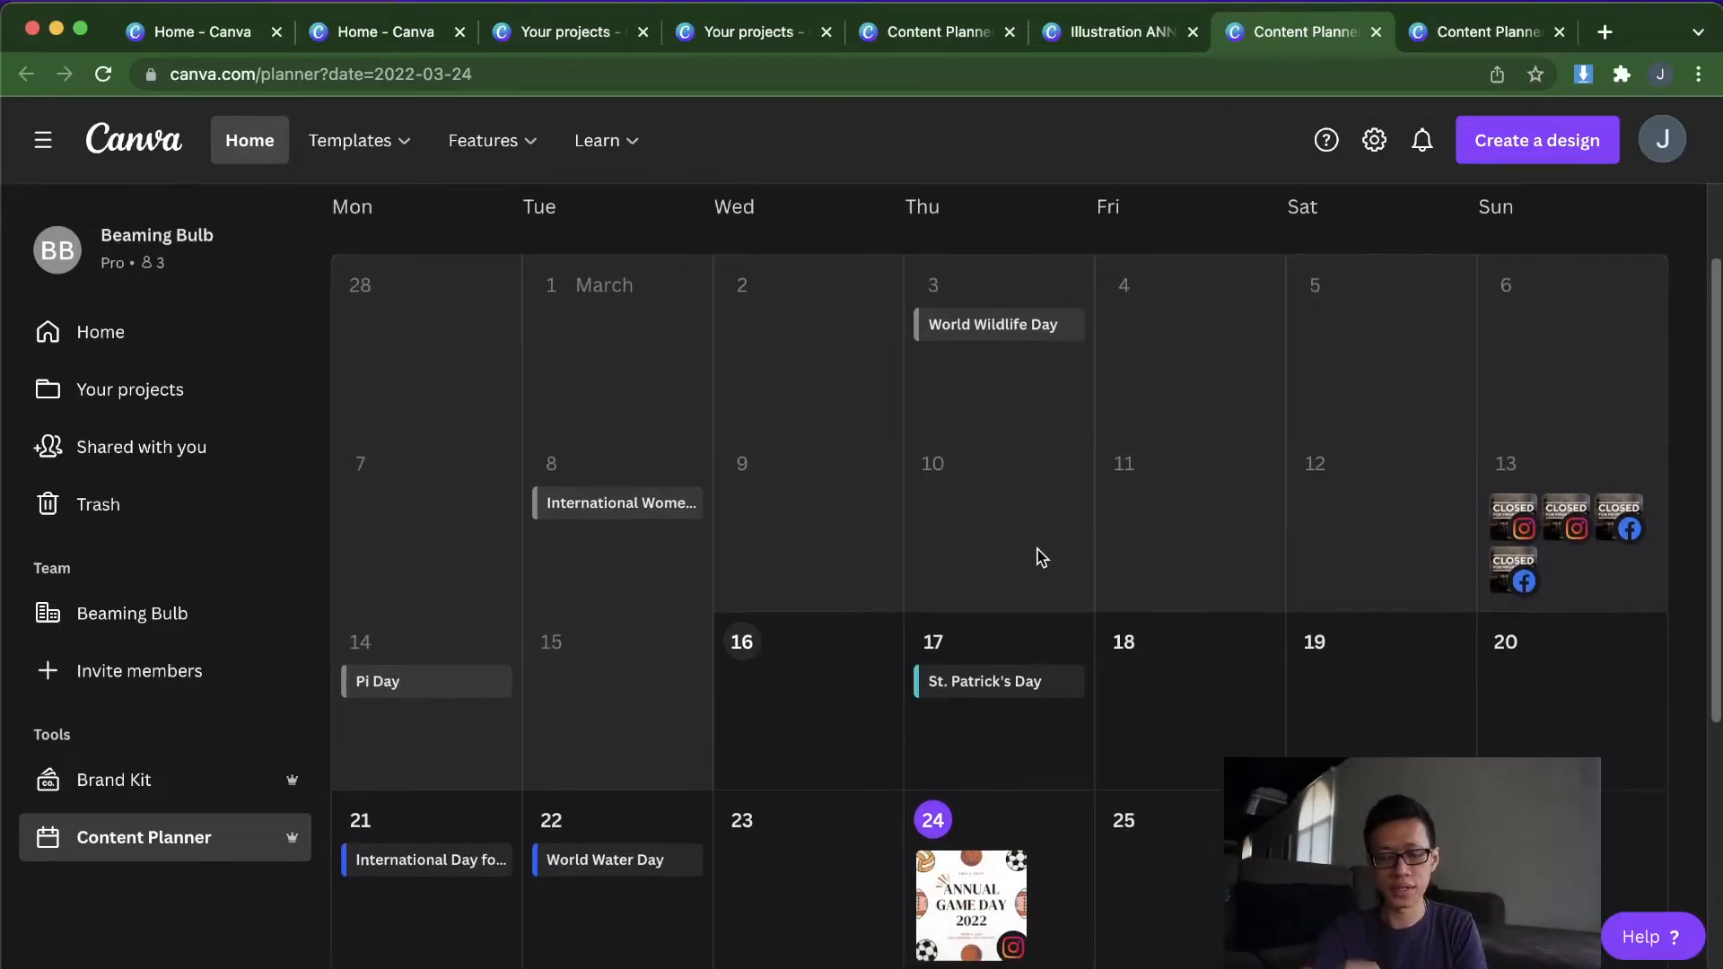
pyautogui.scroll(-5, 896, 350)
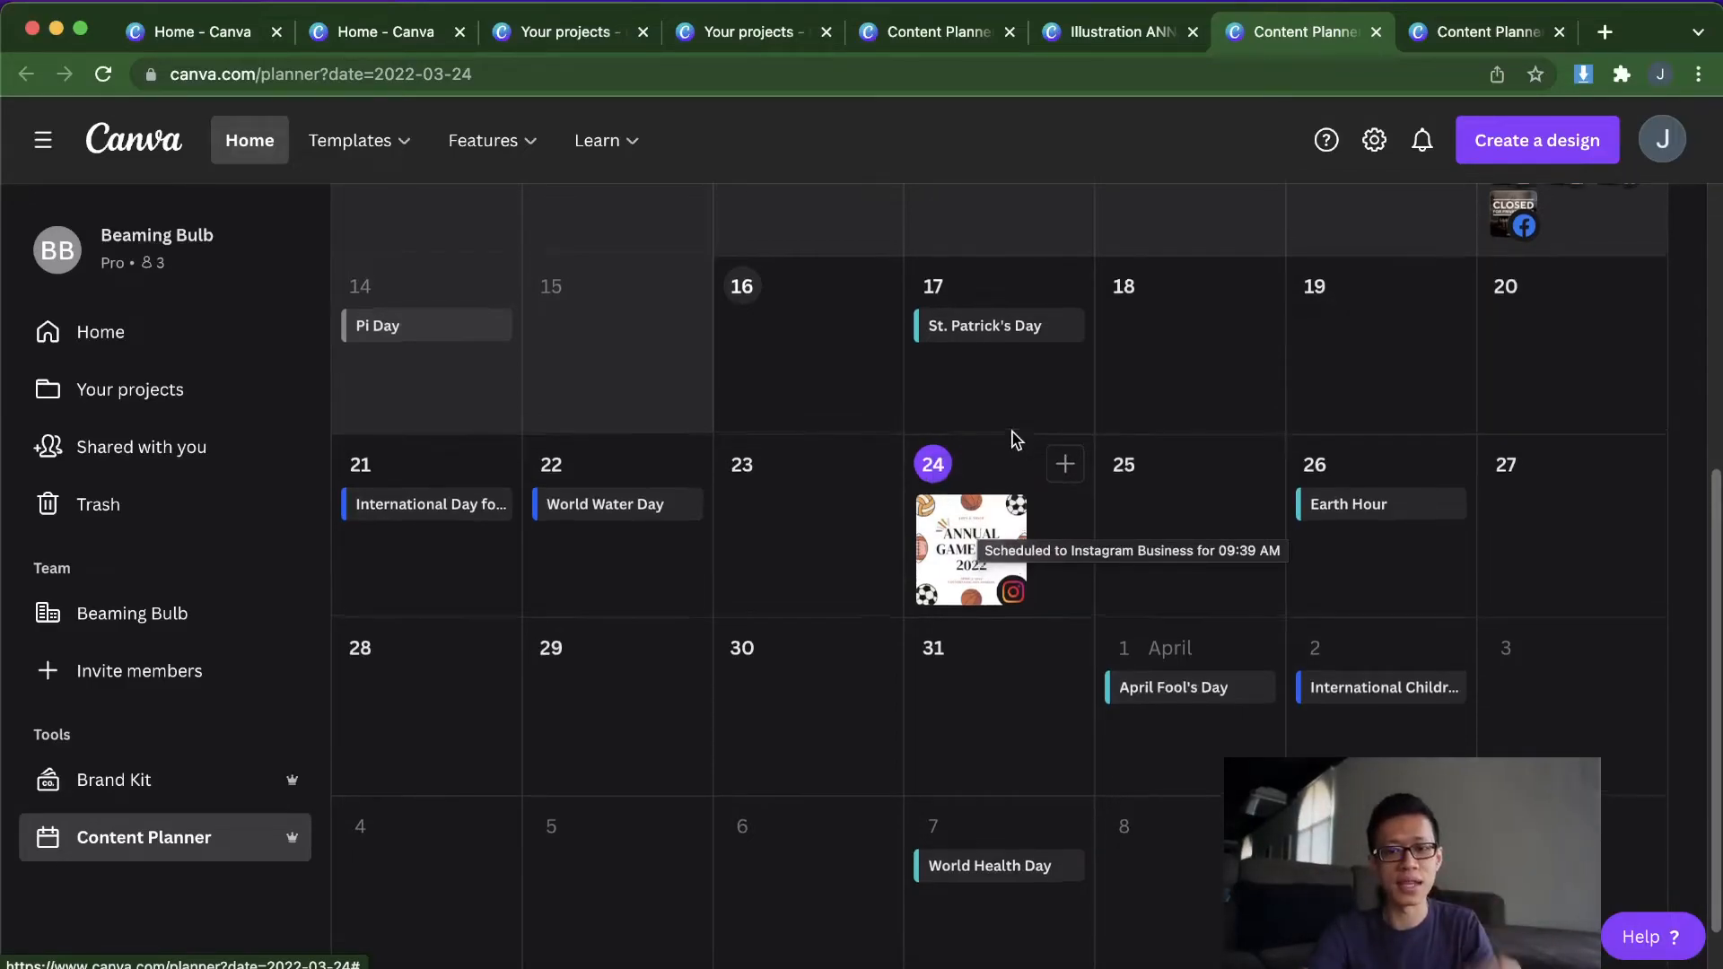
# Step: Open the scheduled post on March 24 and view its available actions, including changing the date and deleting the post
pyautogui.click(985, 669)
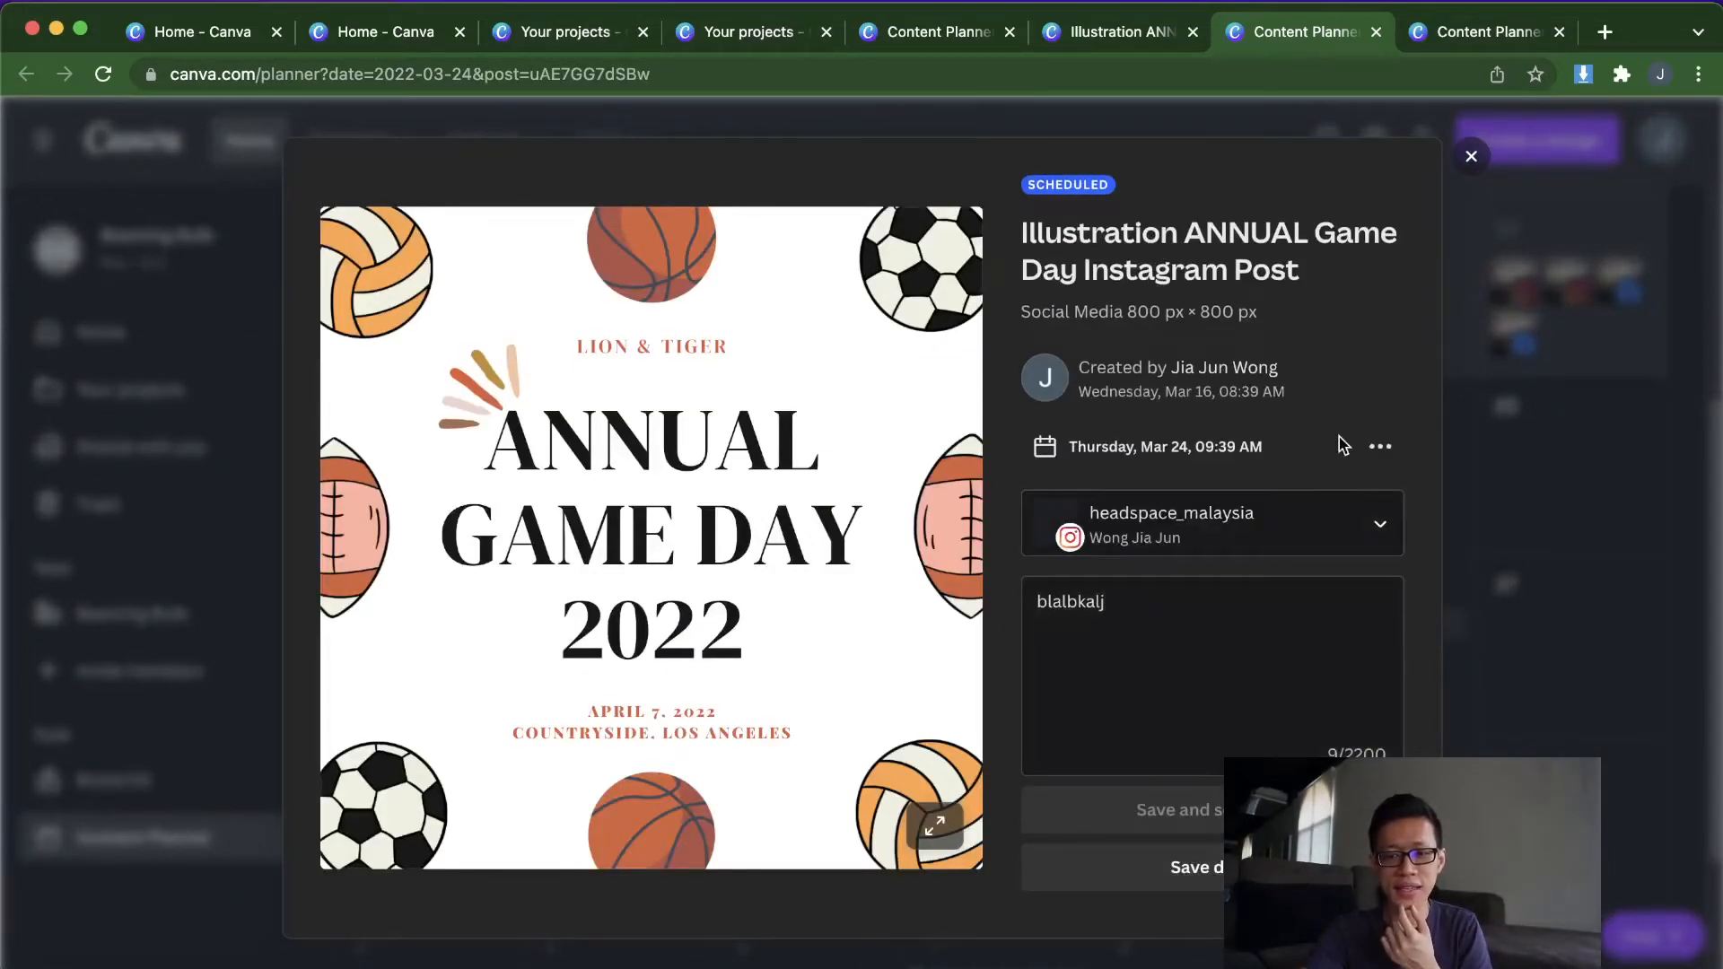
pyautogui.click(1380, 446)
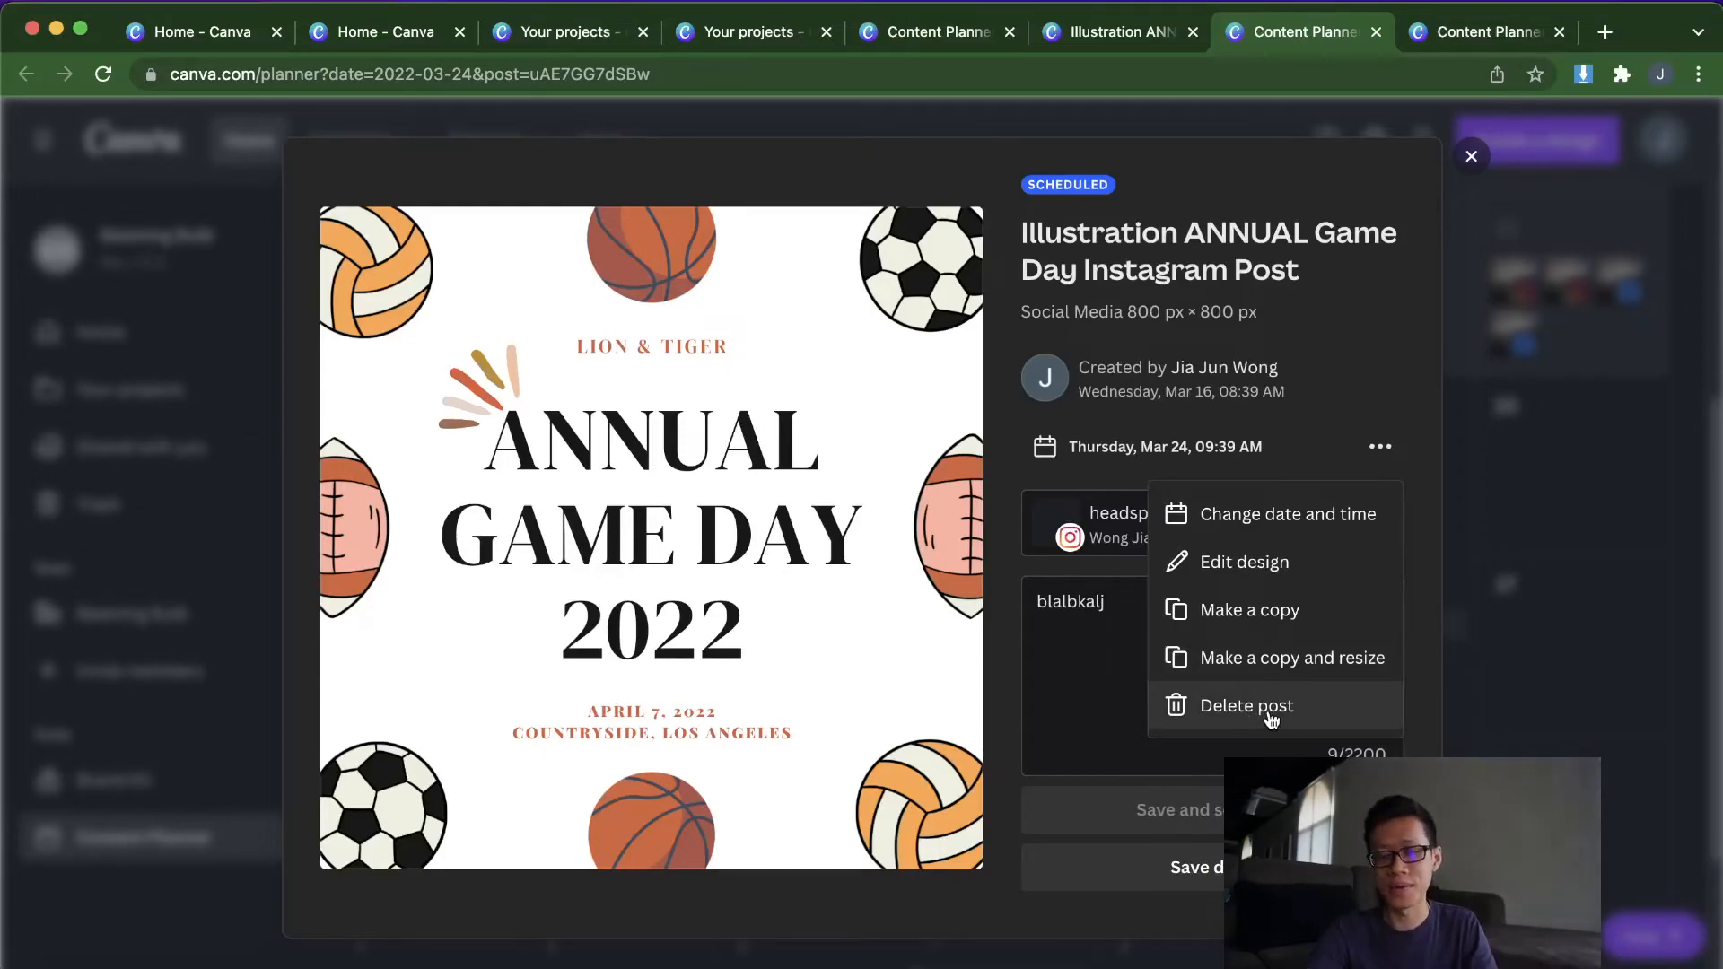
pyautogui.press('Escape')
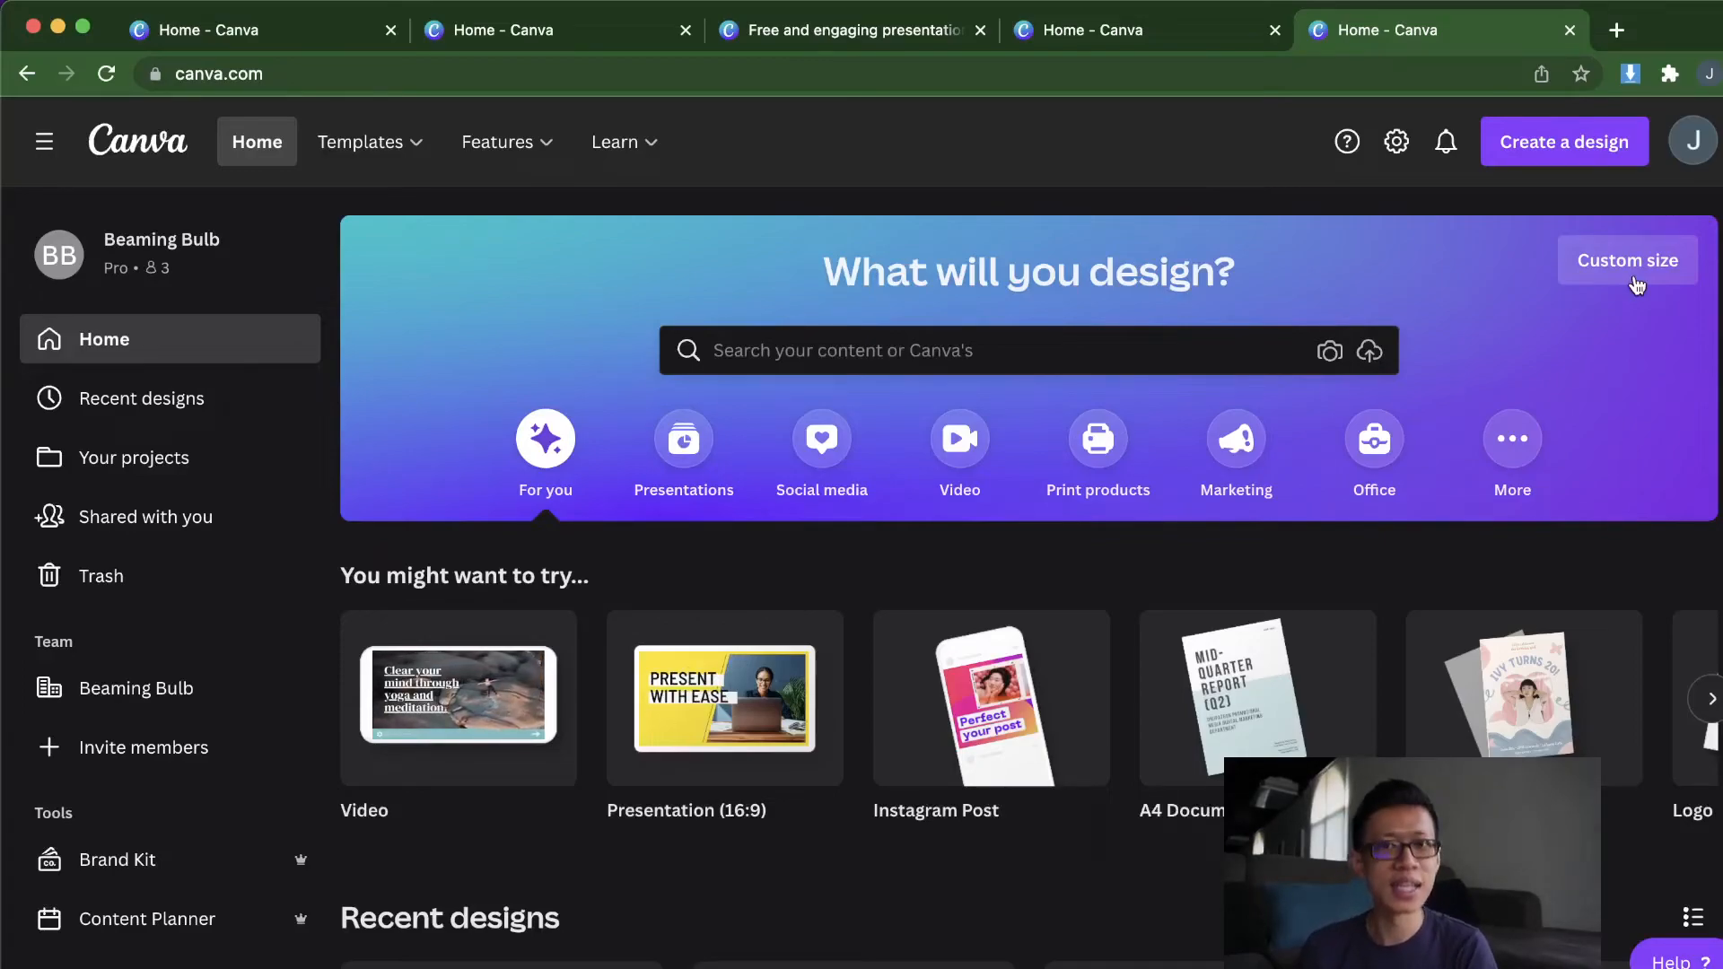
pyautogui.click(1710, 155)
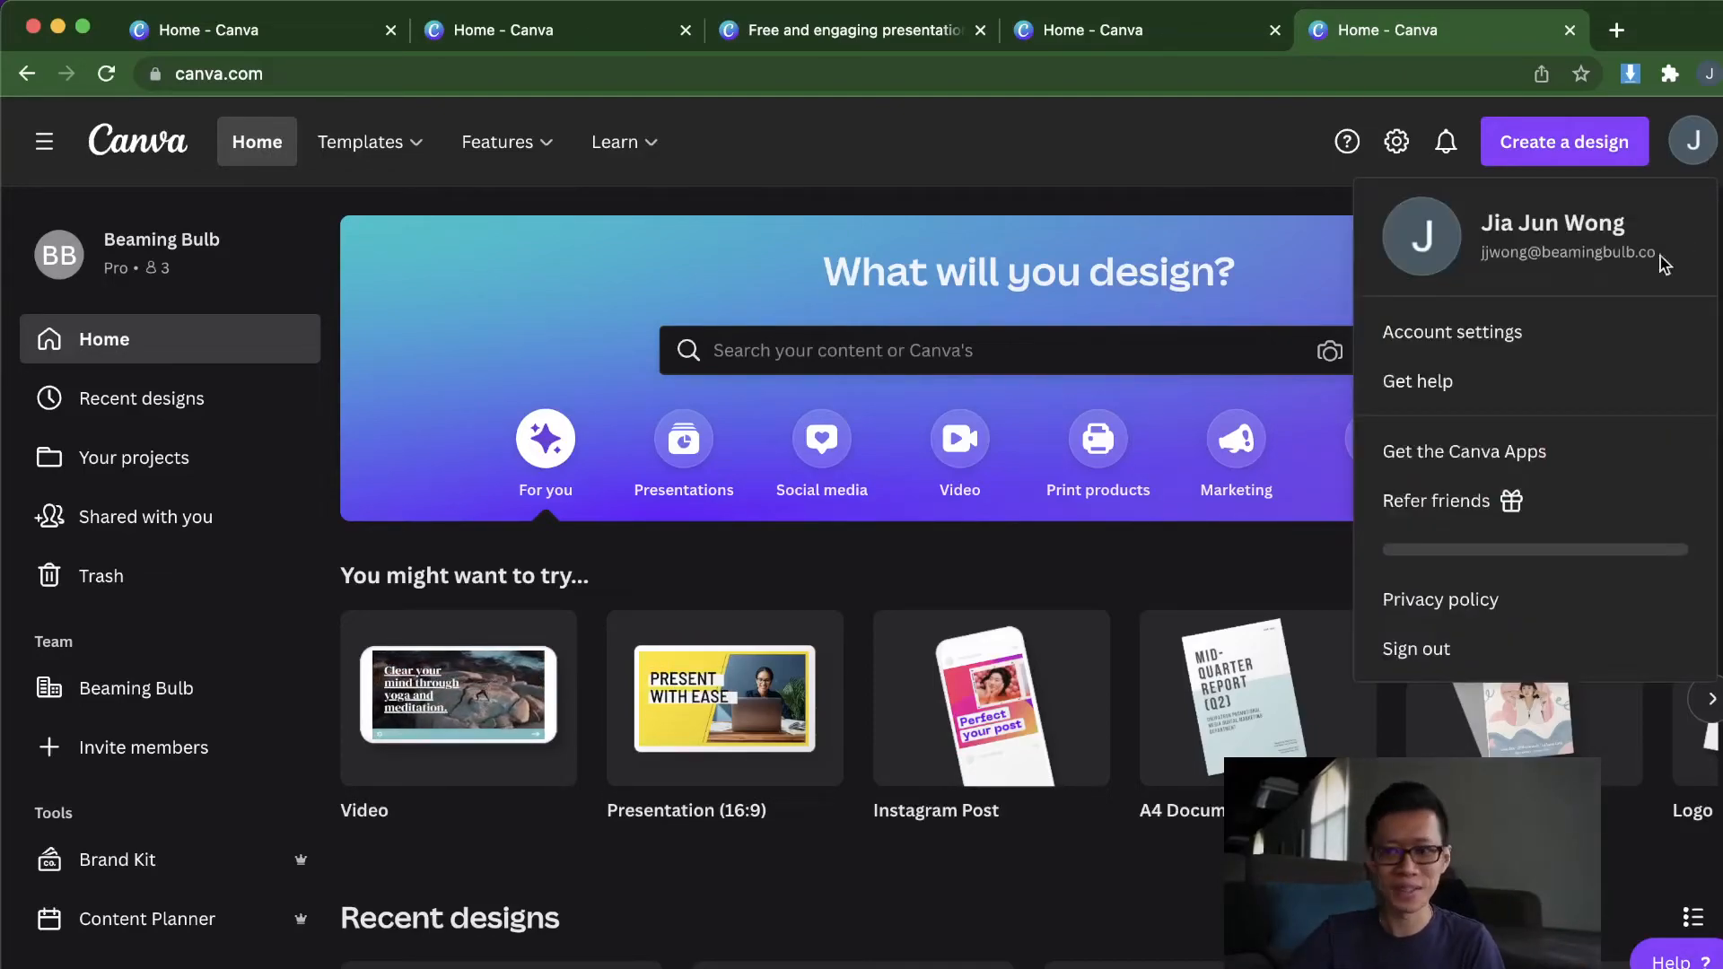
pyautogui.click(1231, 125)
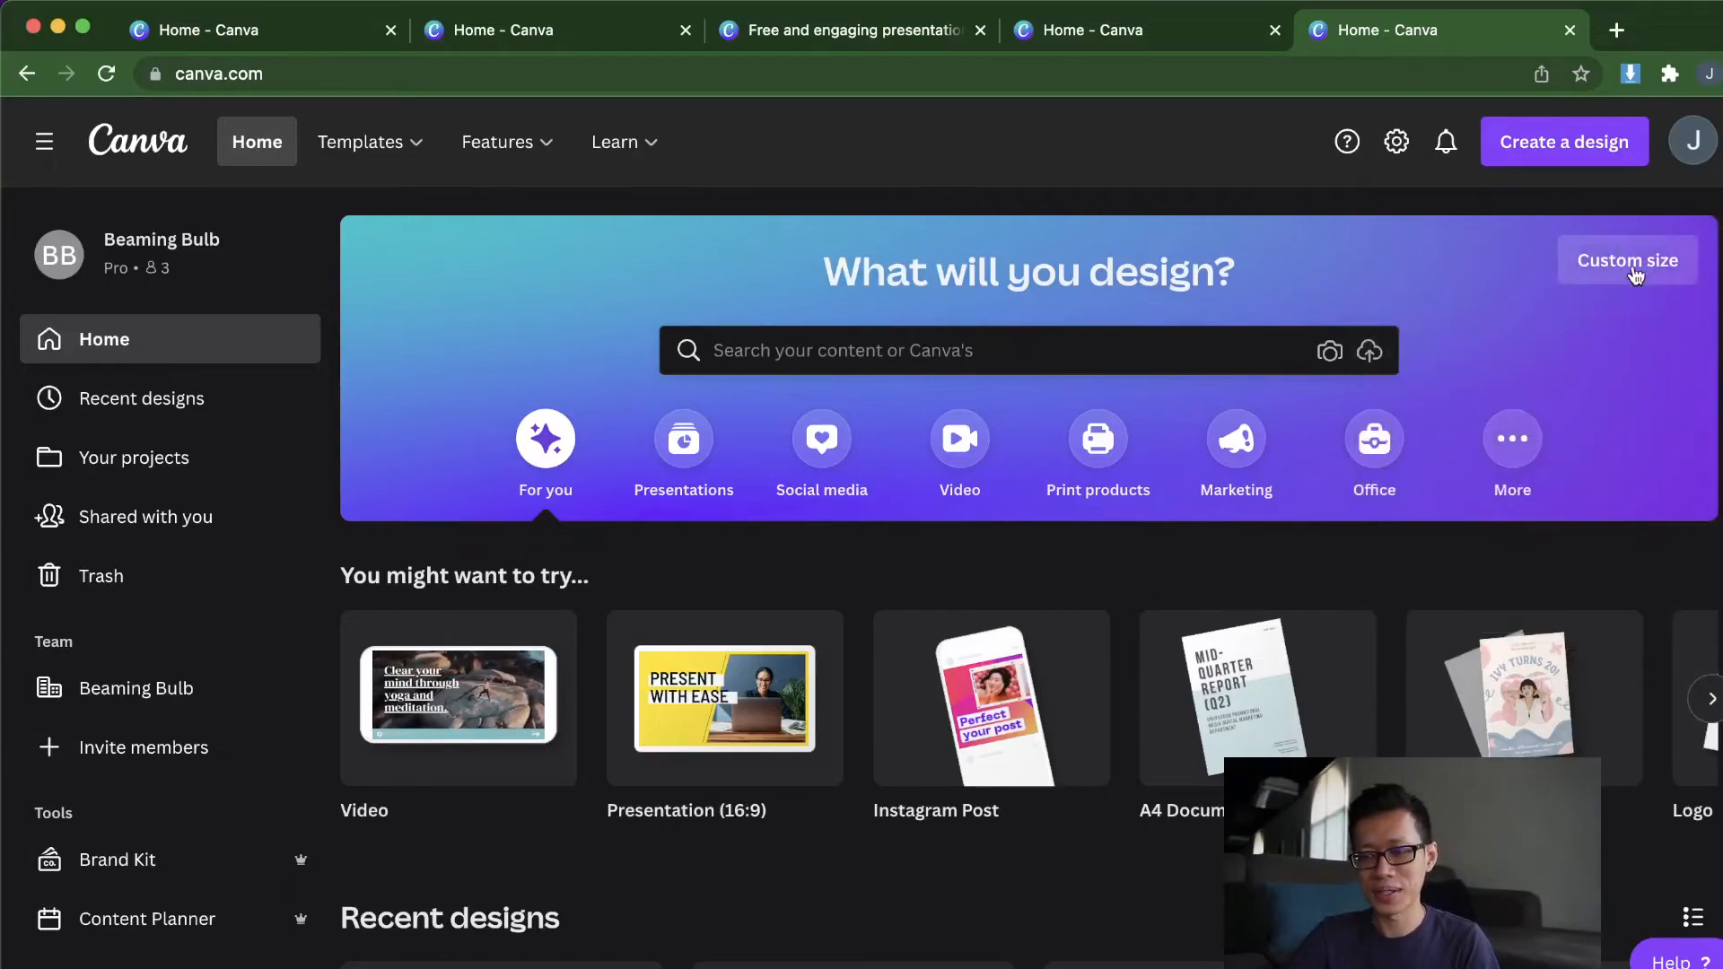
pyautogui.click(1497, 442)
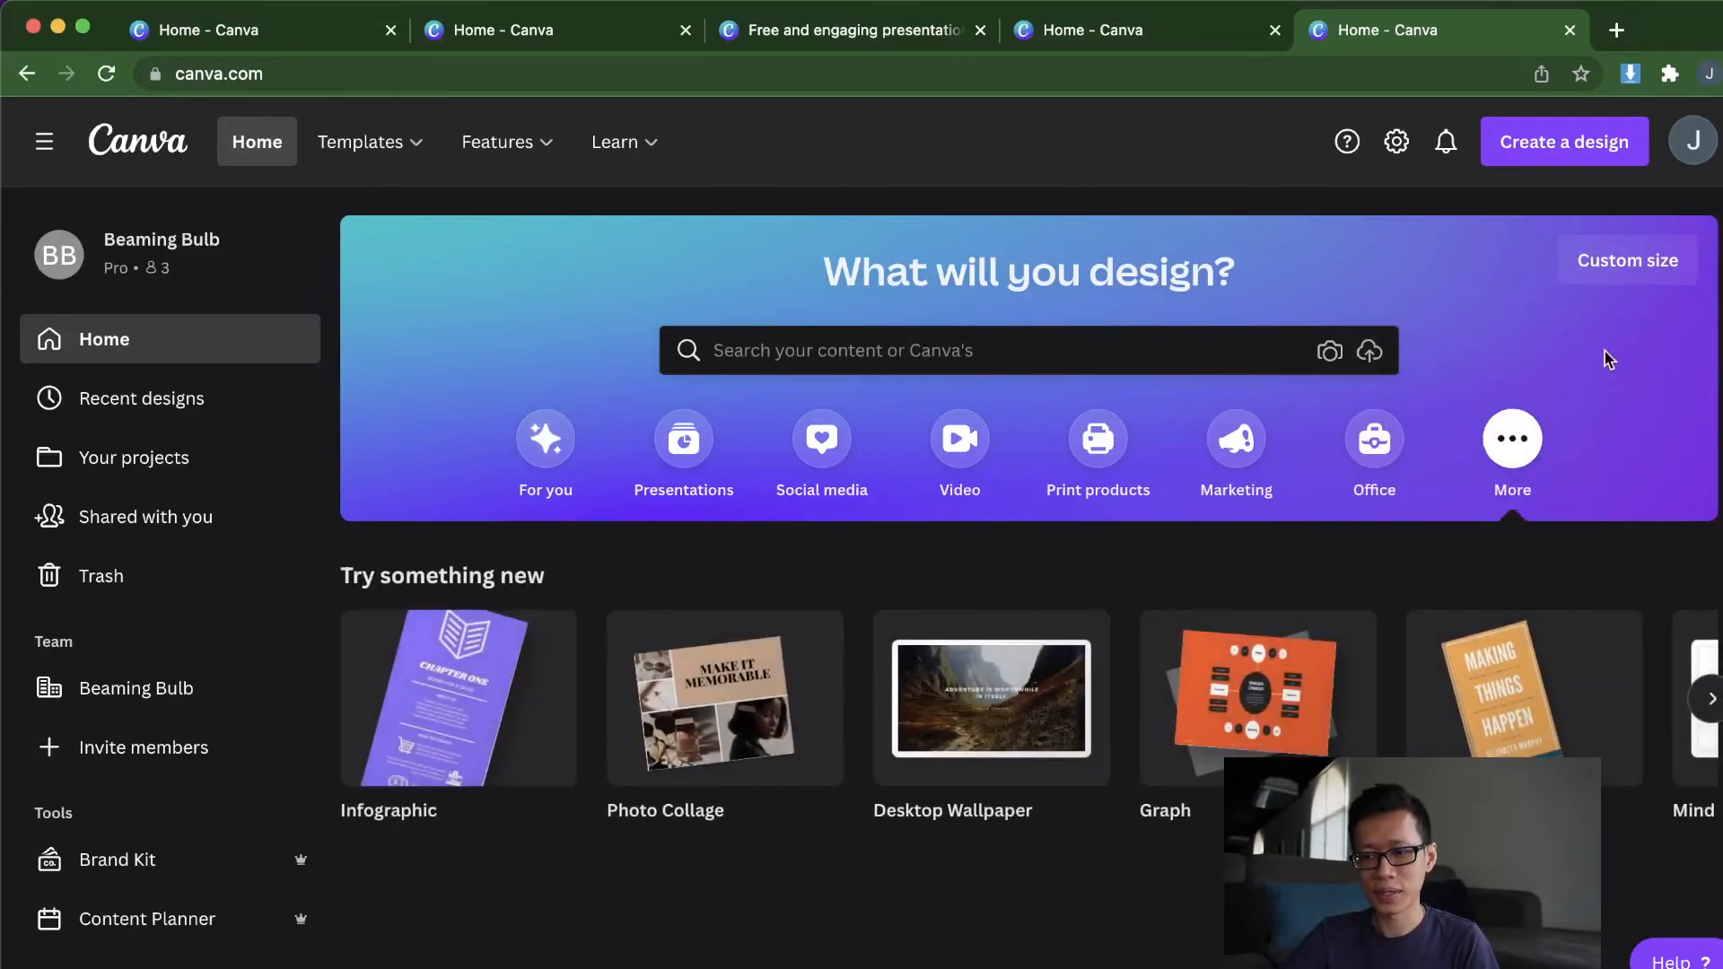
# Step: Import the file sample.ai from the 06 Canva 10 Tips folder
pyautogui.click(1591, 152)
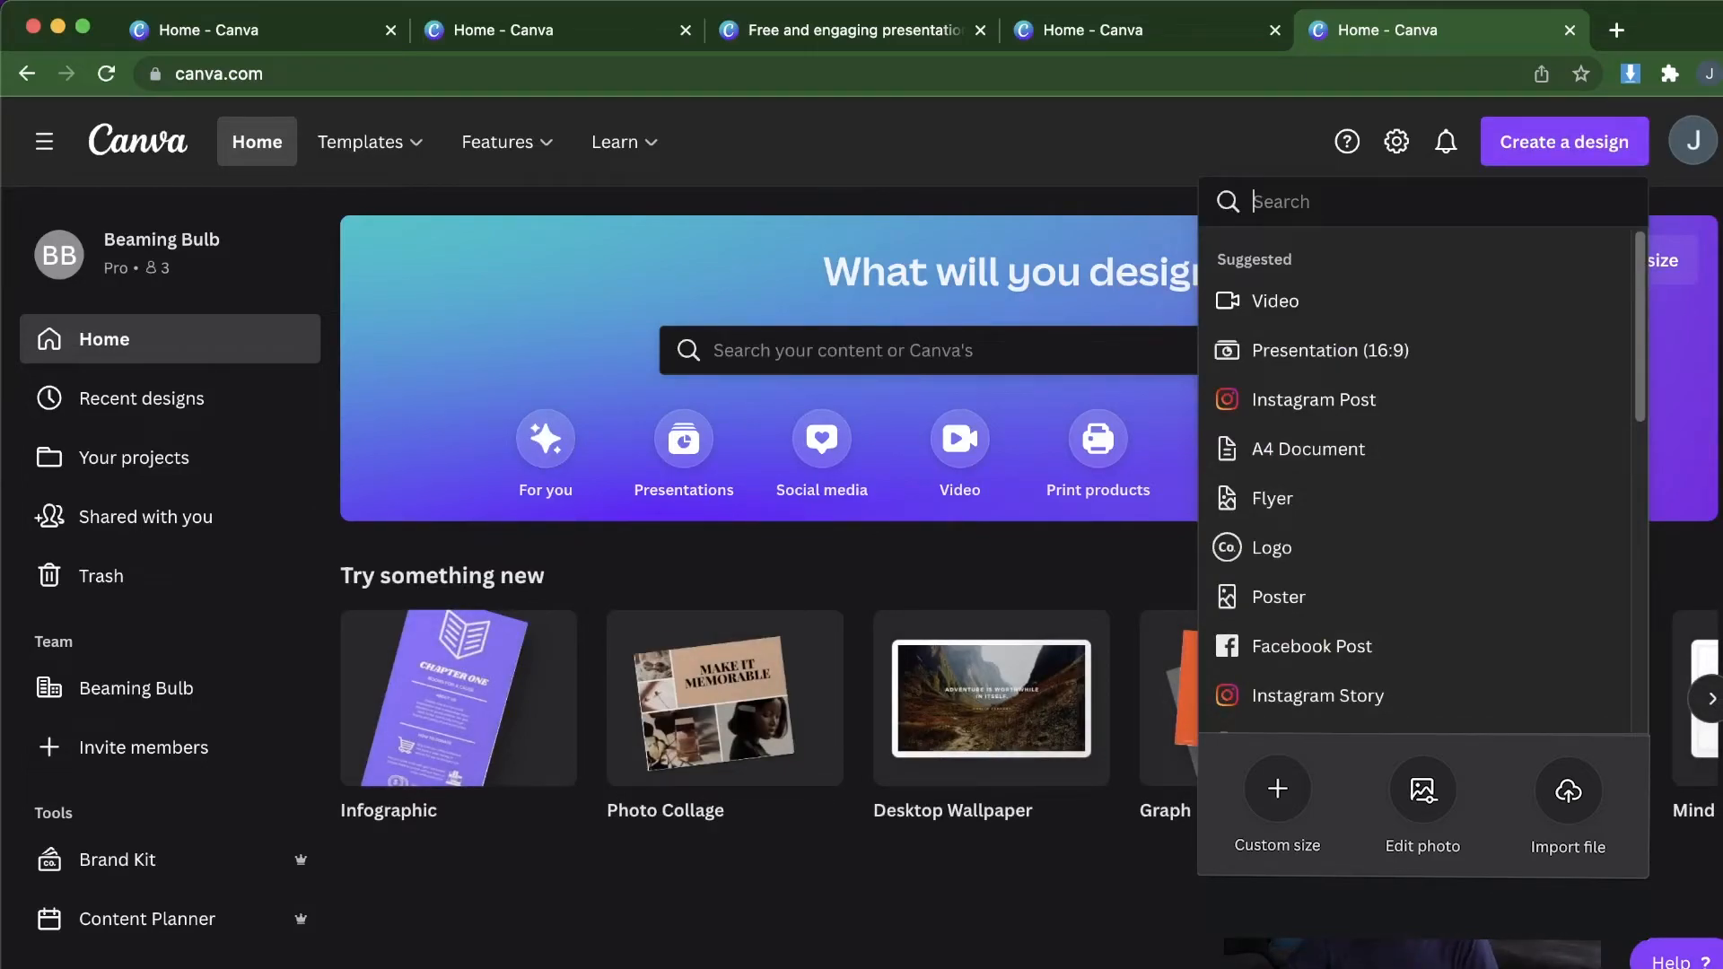
pyautogui.click(1568, 790)
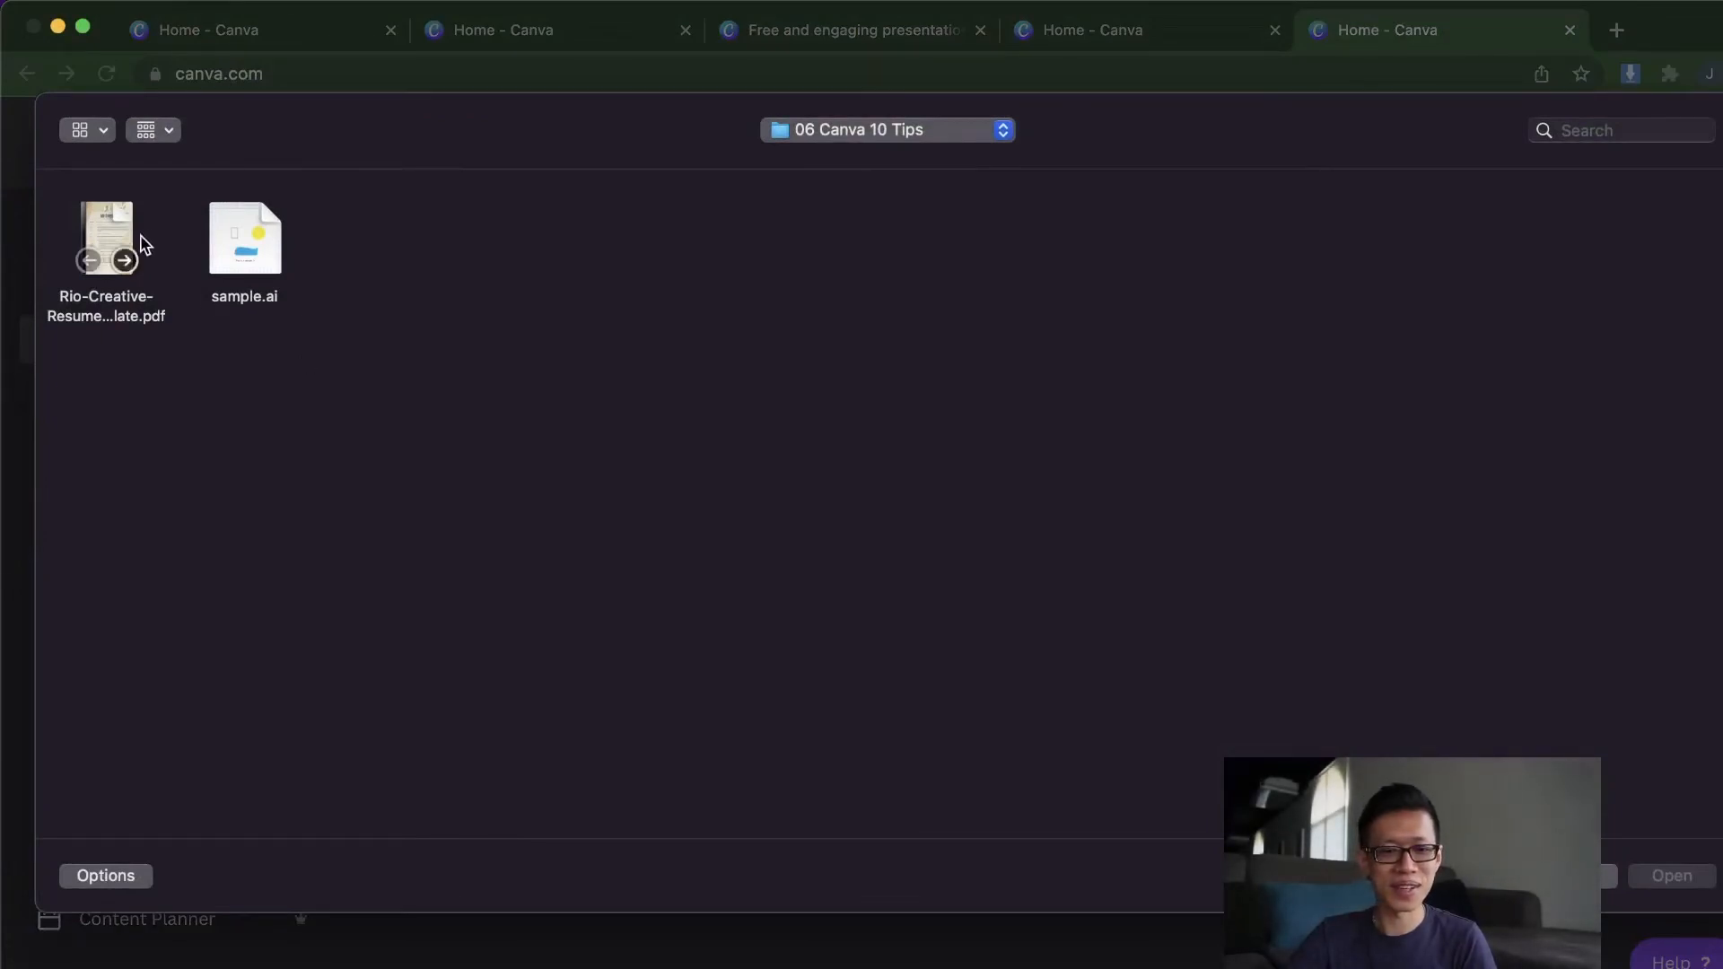
pyautogui.click(266, 239)
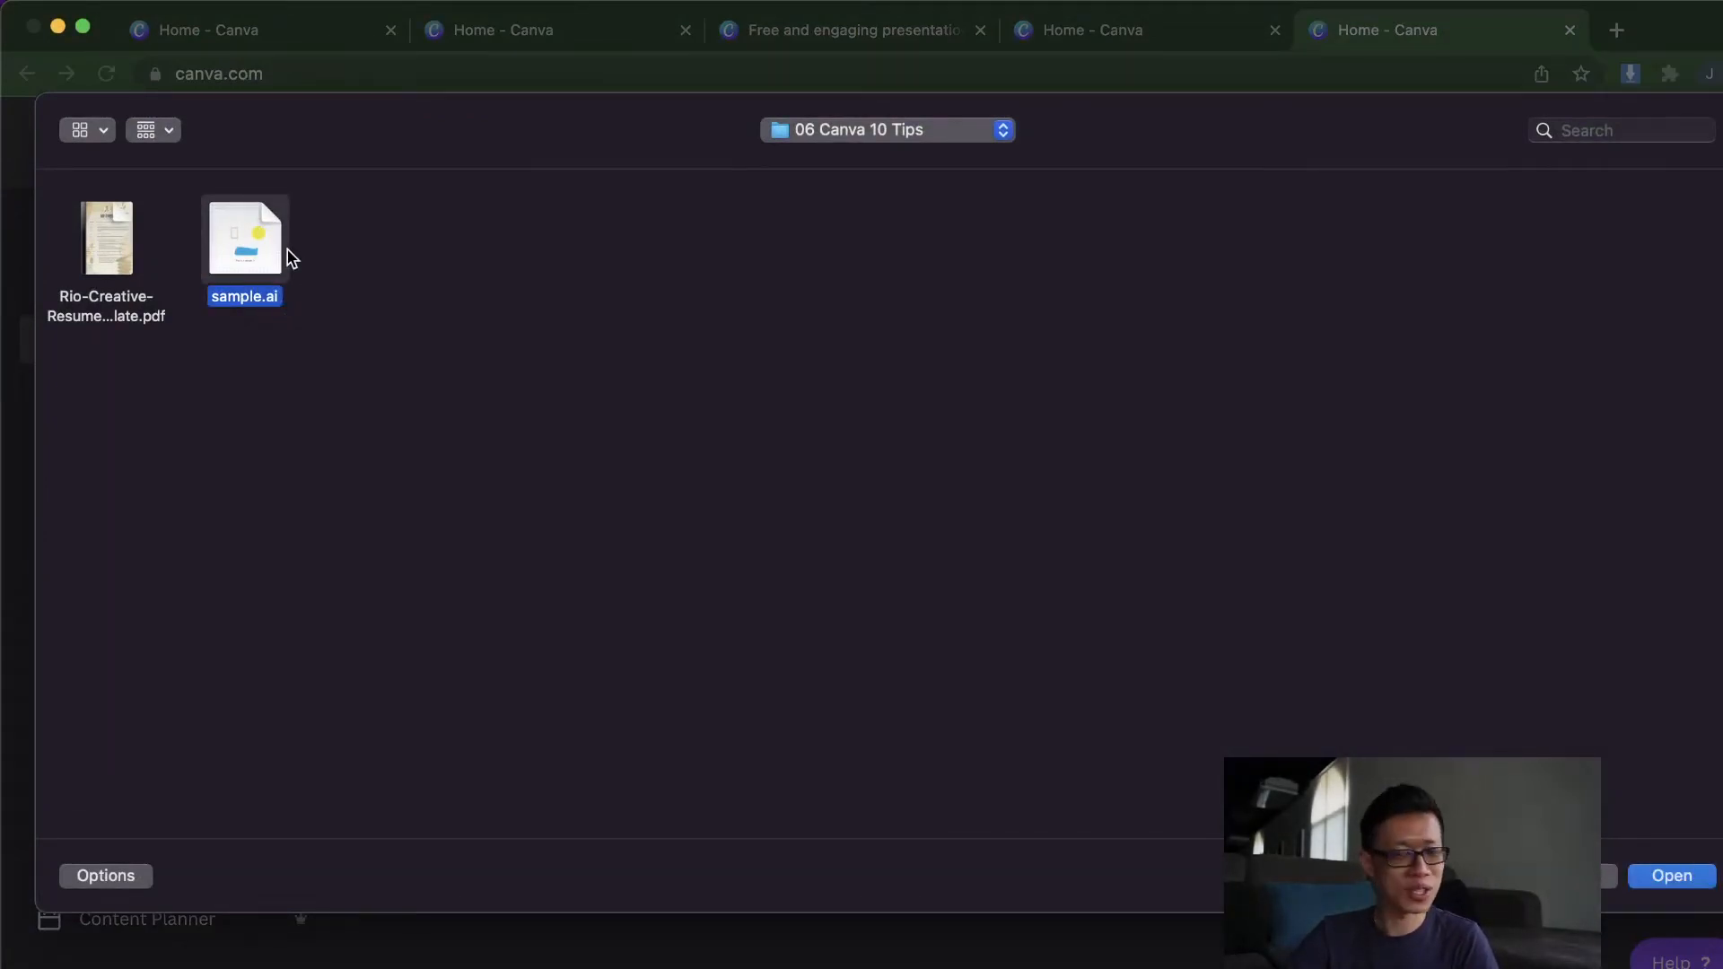
pyautogui.click(1672, 877)
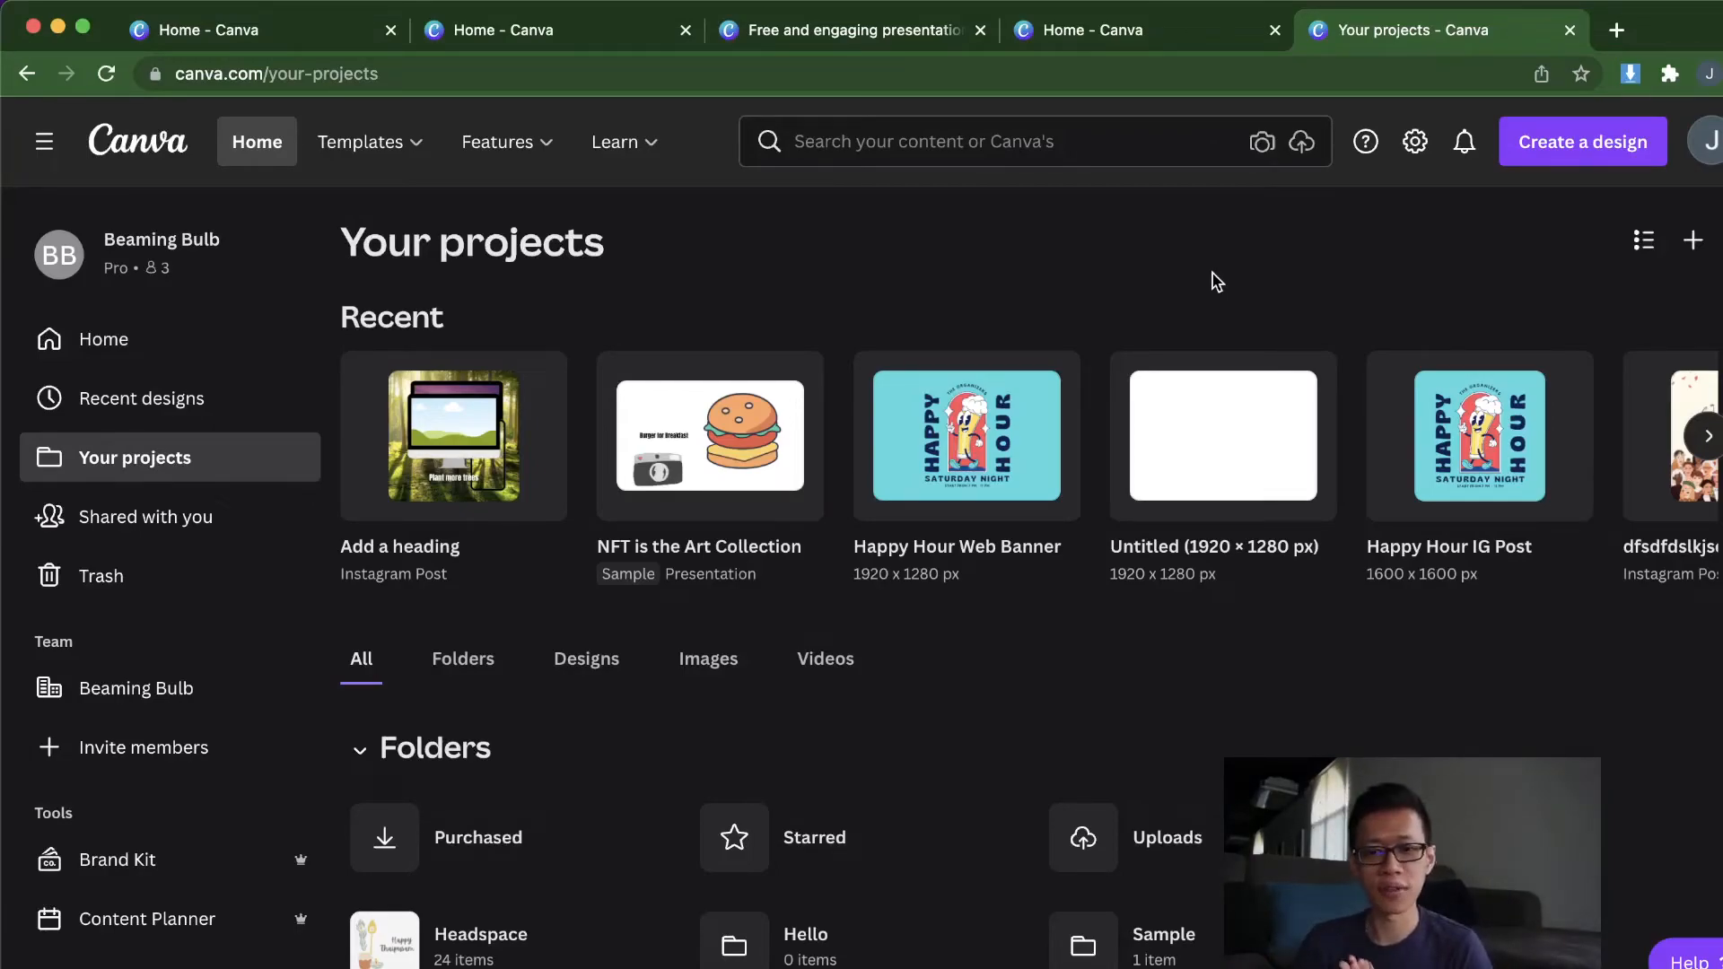
# Step: Open the imported sample.ai design from the Designs section of Your projects
pyautogui.scroll(-1, 721, 510)
pyautogui.scroll(1, 722, 502)
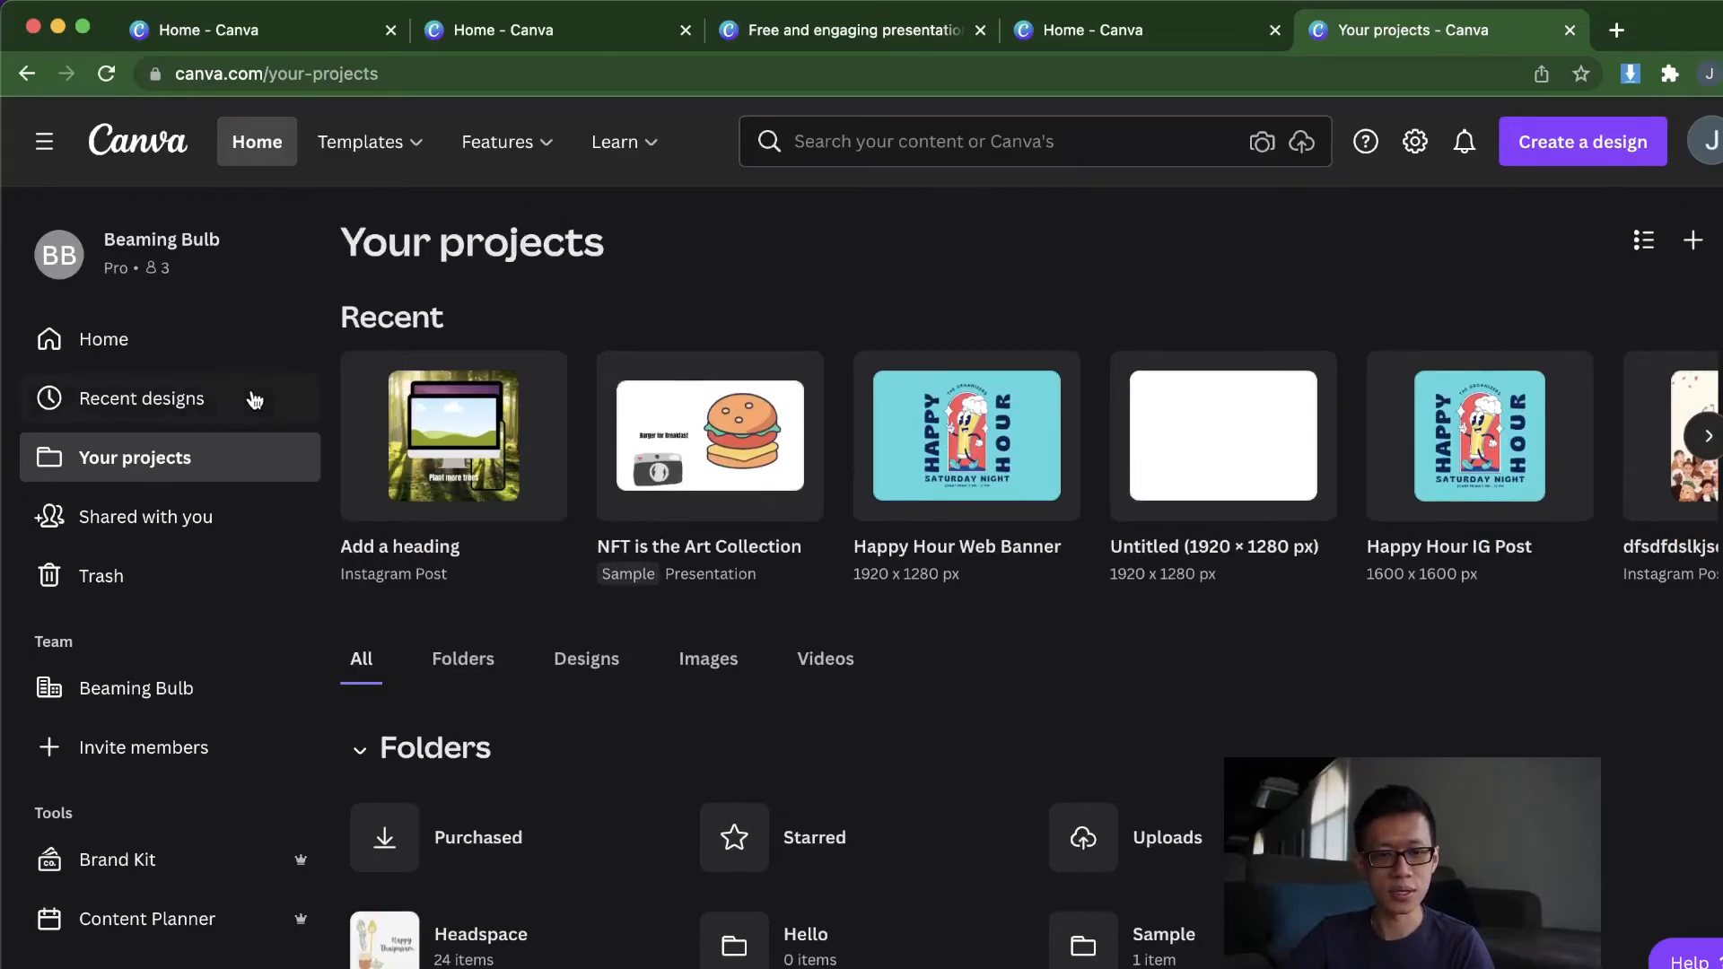
pyautogui.scroll(-10, 643, 685)
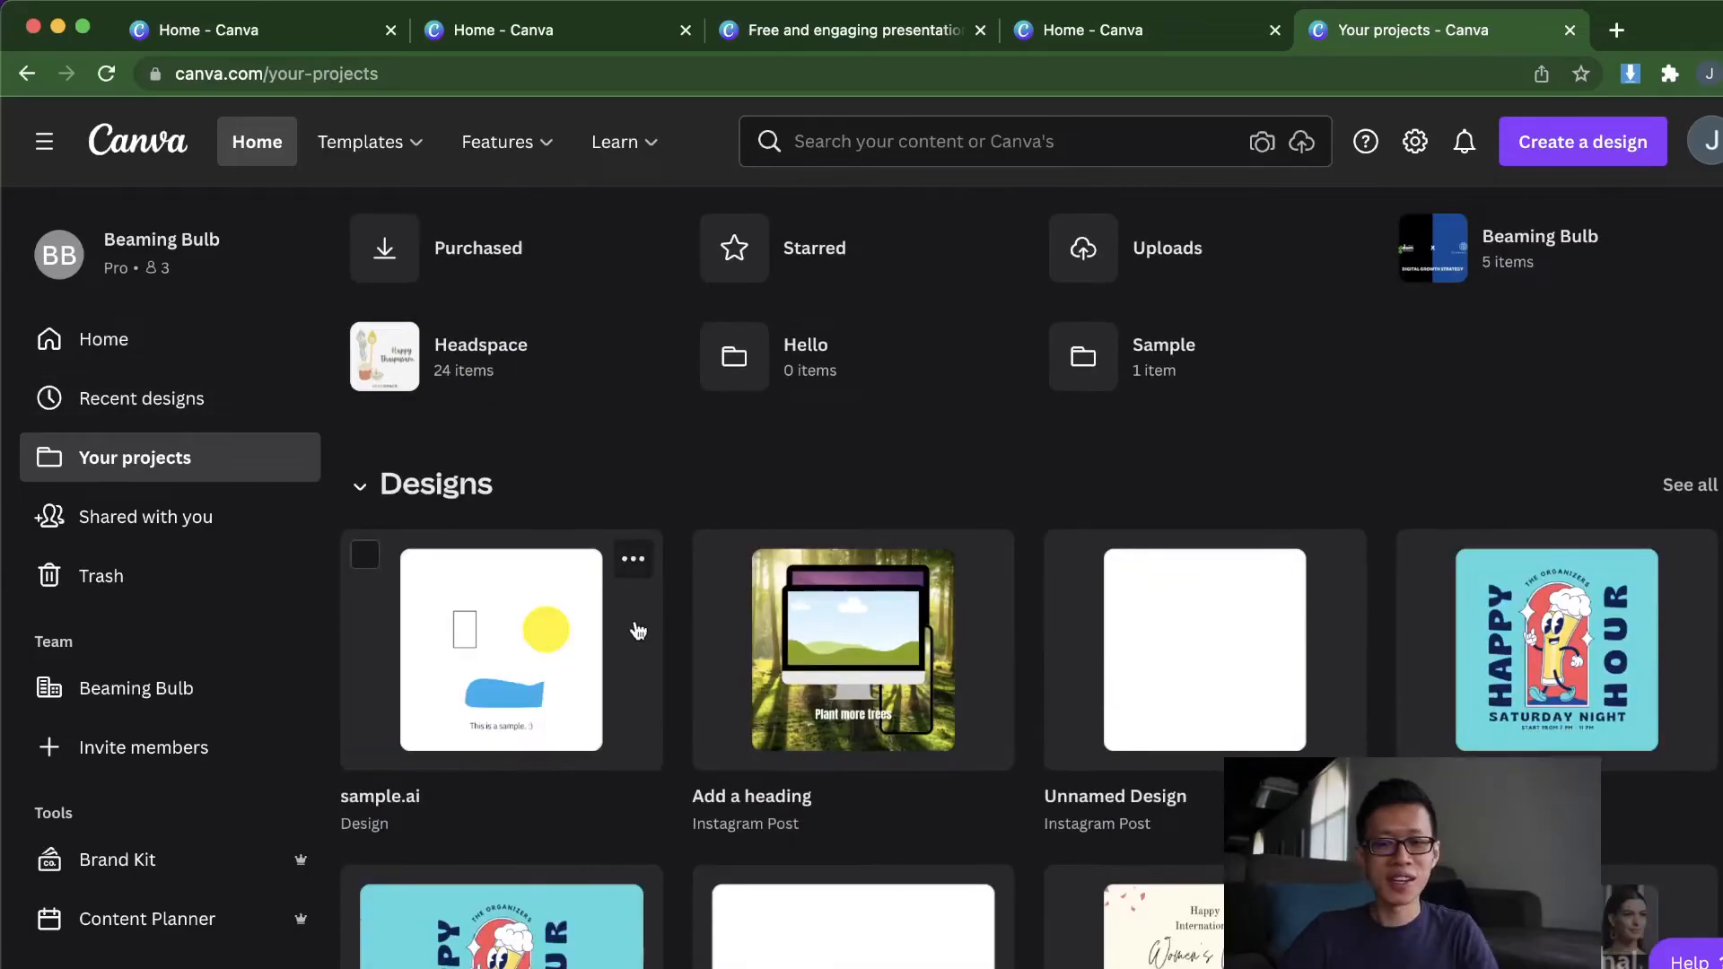
pyautogui.click(526, 640)
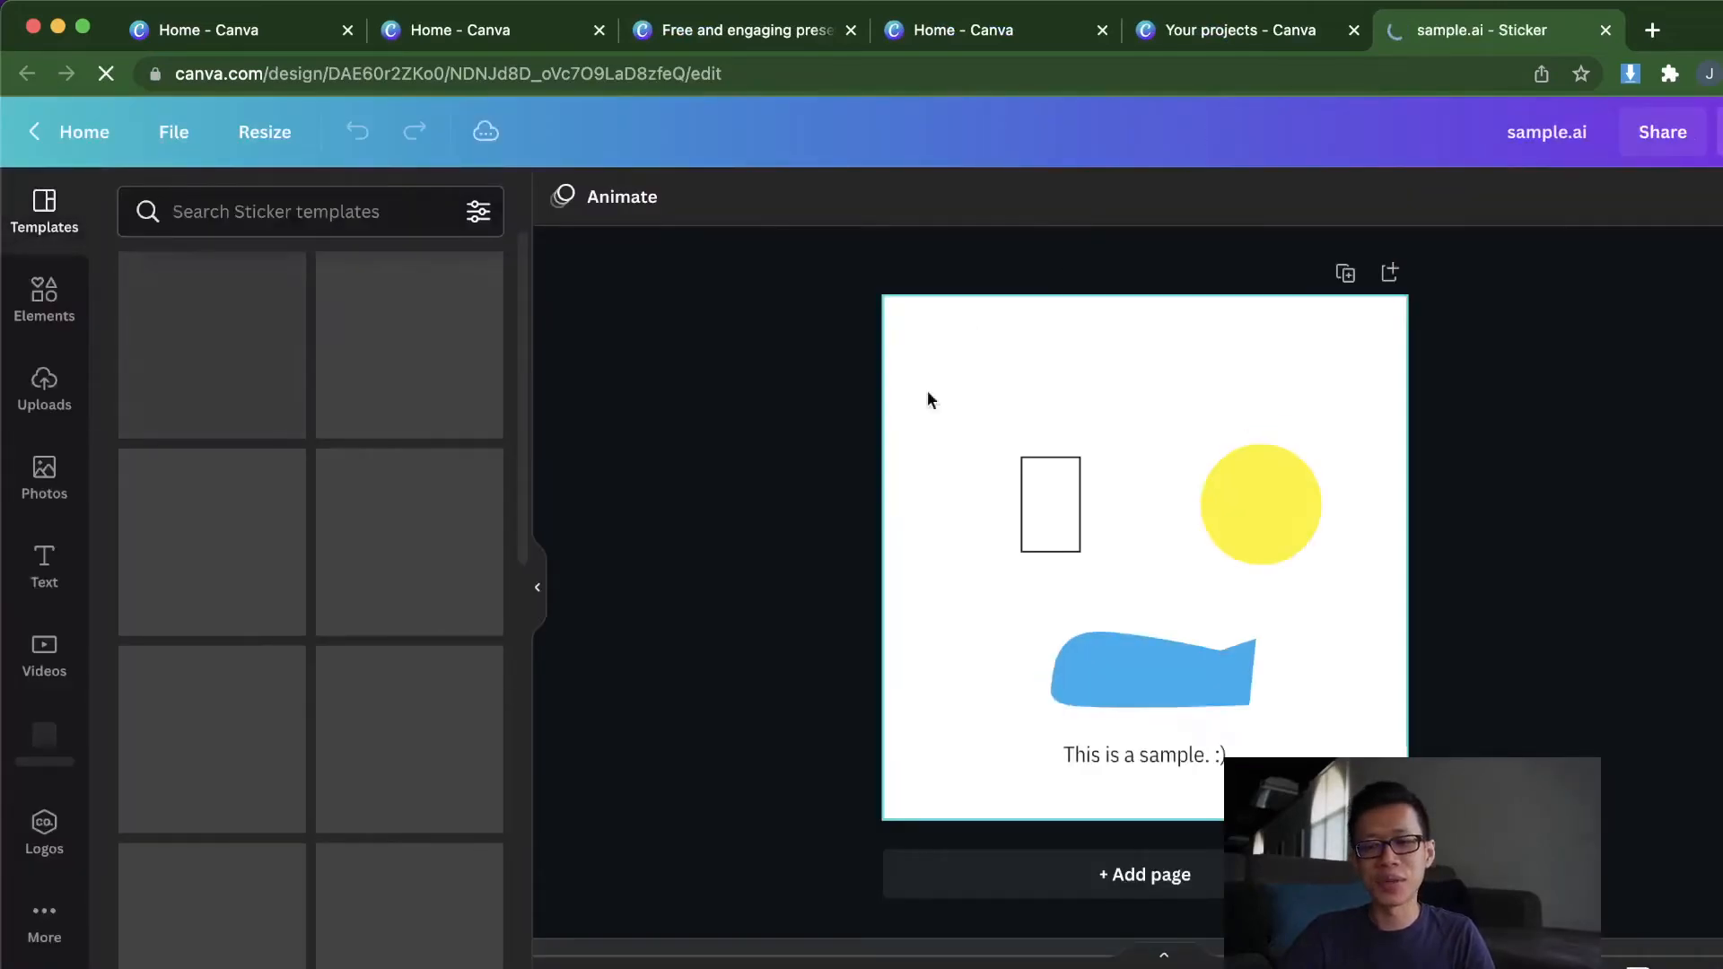
pyautogui.click(897, 454)
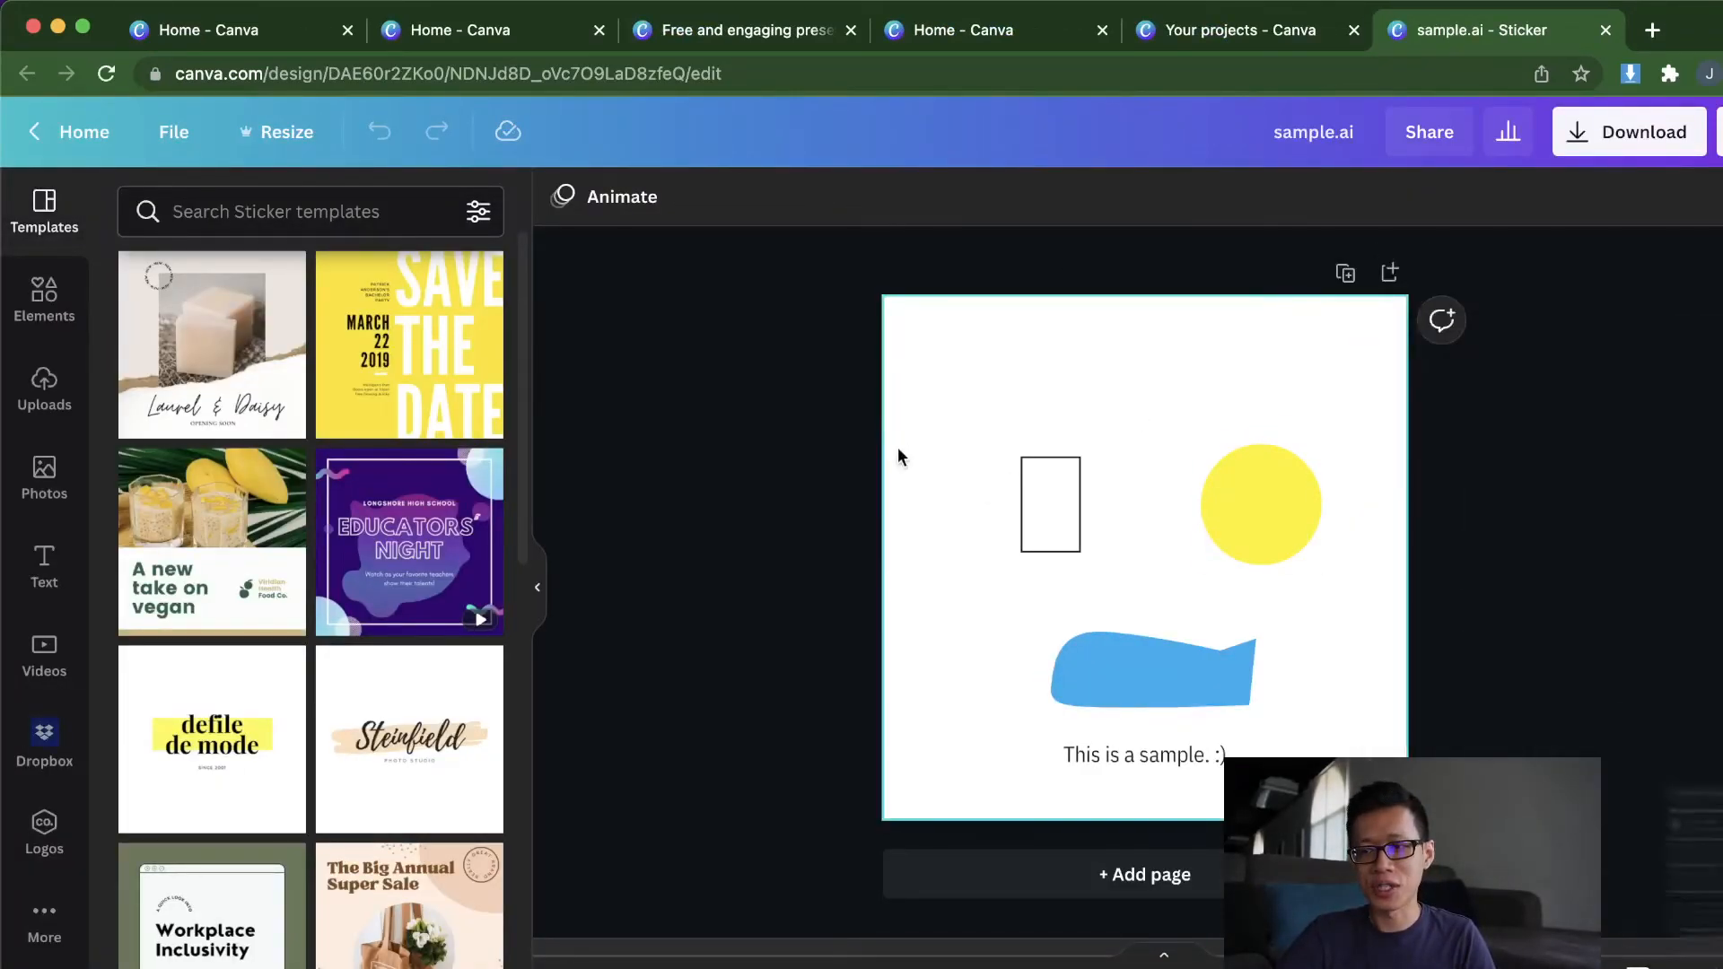
# Step: Move the rectangle, the yellow circle and the blue shape slightly upward on the page
pyautogui.moveTo(1050, 504); pyautogui.dragTo(1038, 466)
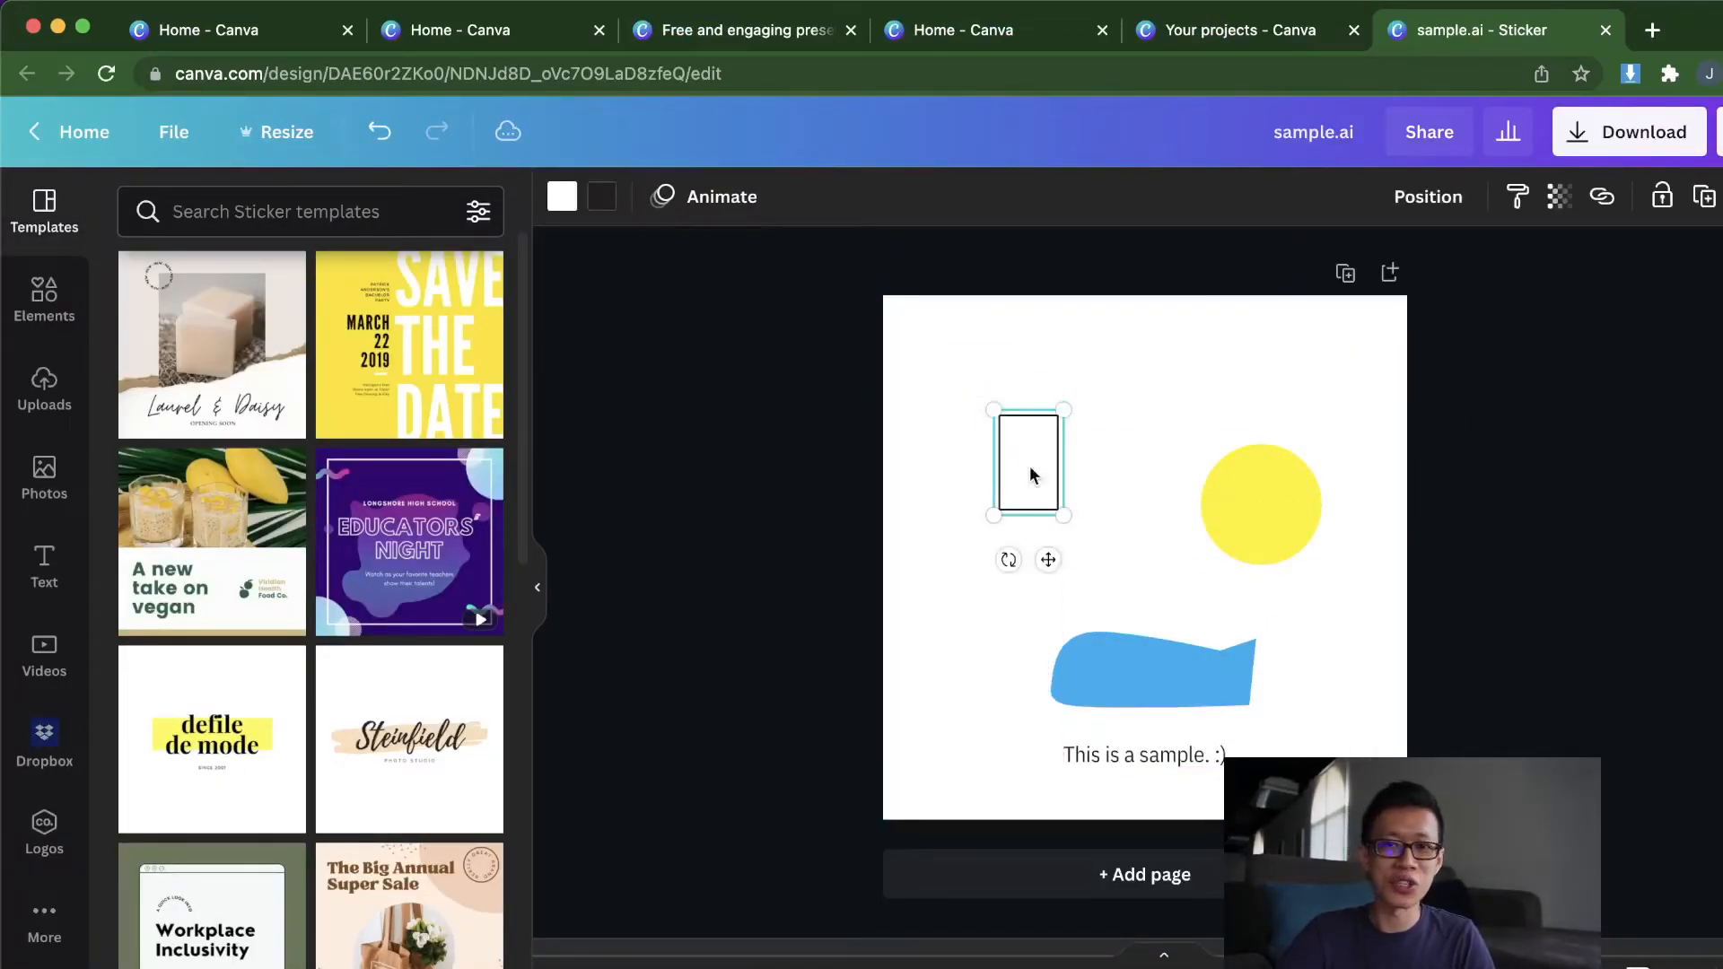
pyautogui.moveTo(1257, 488); pyautogui.dragTo(1224, 454)
pyautogui.moveTo(1159, 704); pyautogui.dragTo(1172, 649)
# Step: Move the "This is a sample. :)" text slightly up and insert "fsdfs" inside the word "sample"
pyautogui.moveTo(1151, 753); pyautogui.dragTo(1128, 711)
pyautogui.click(1127, 712)
pyautogui.click(1159, 720)
pyautogui.write('fsdfs')
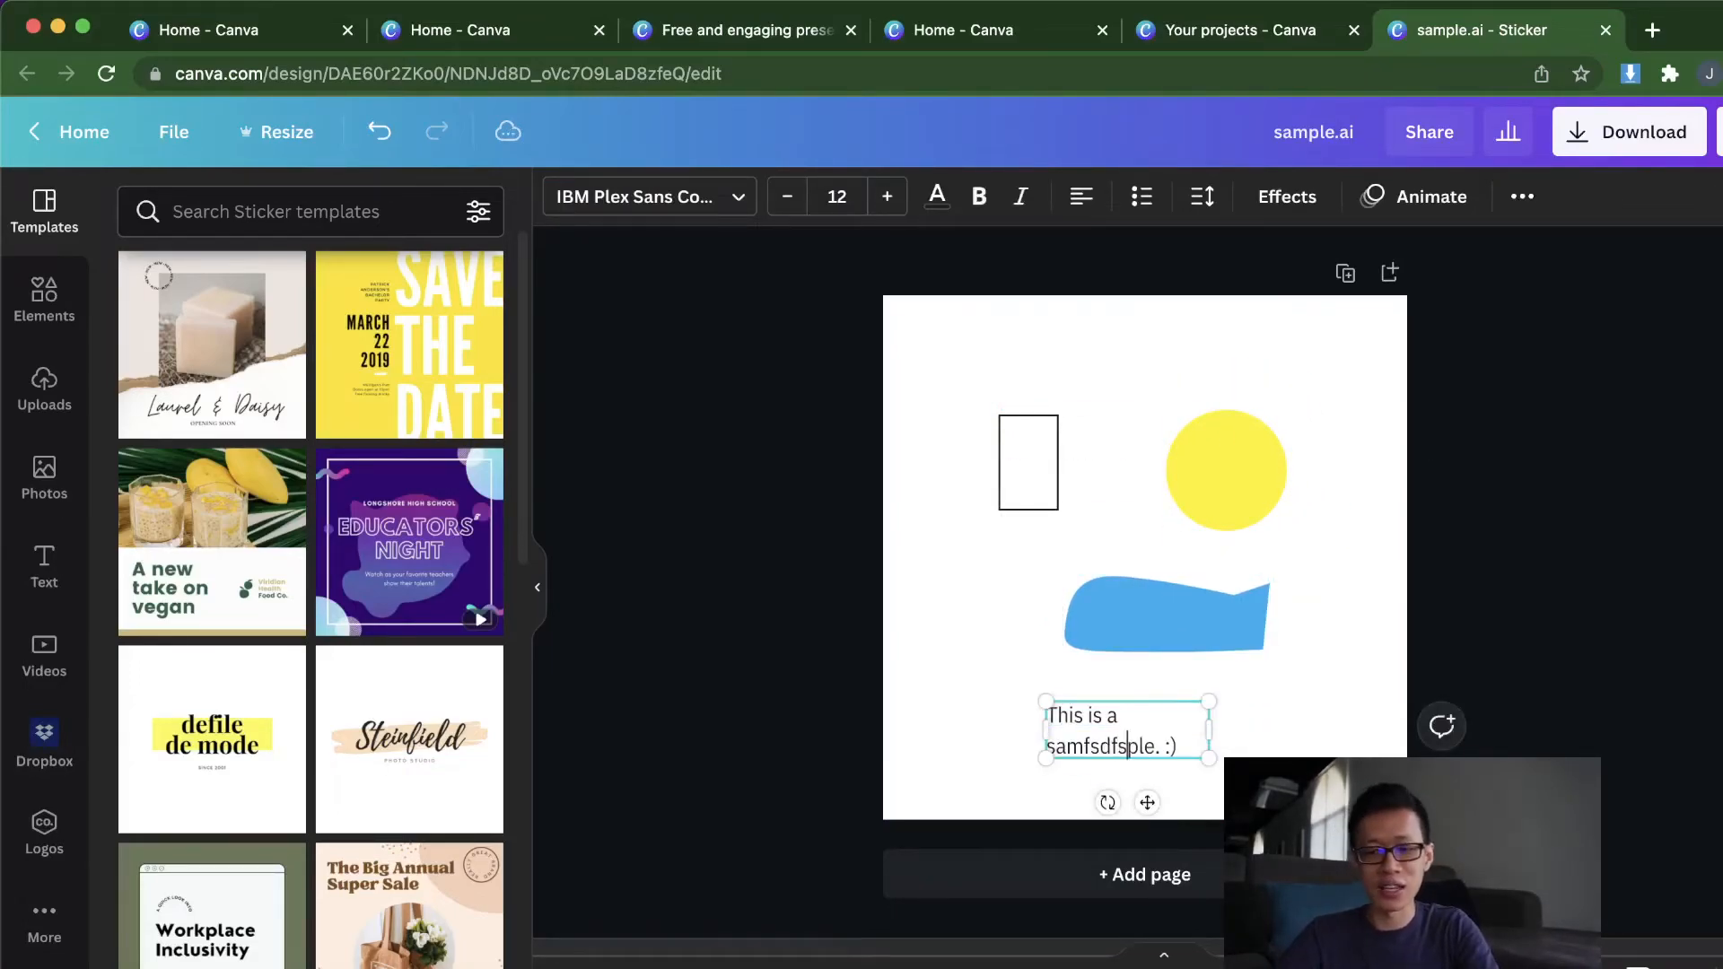
pyautogui.click(1319, 711)
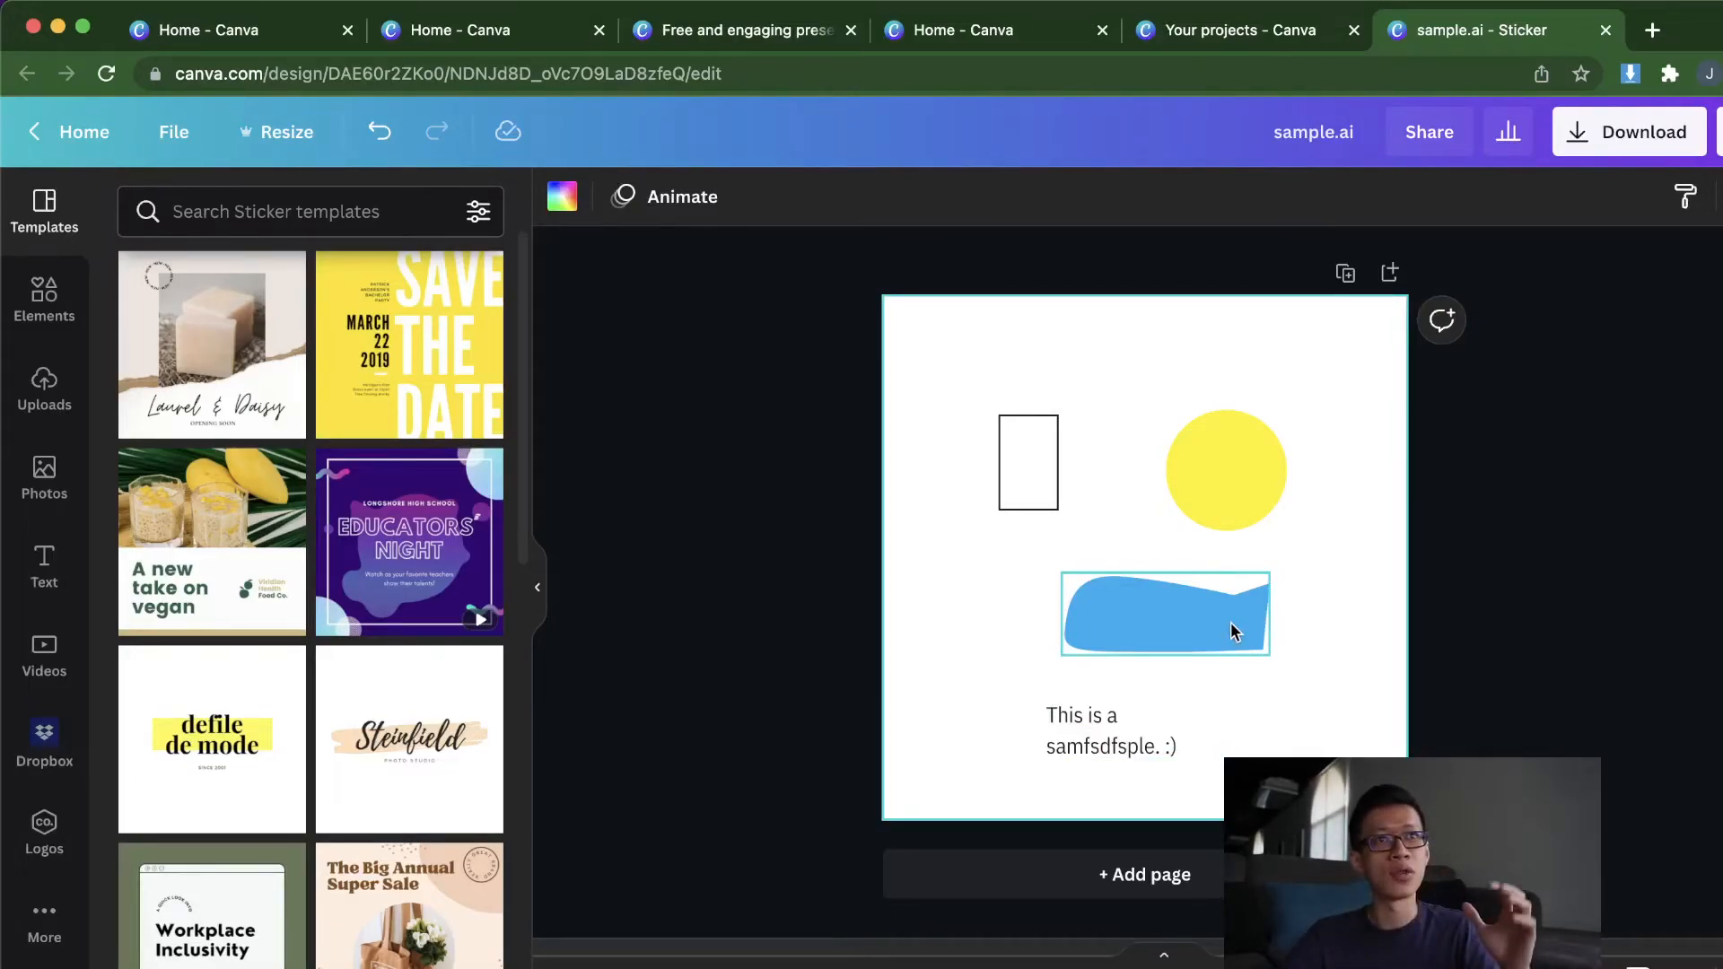
pyautogui.click(829, 470)
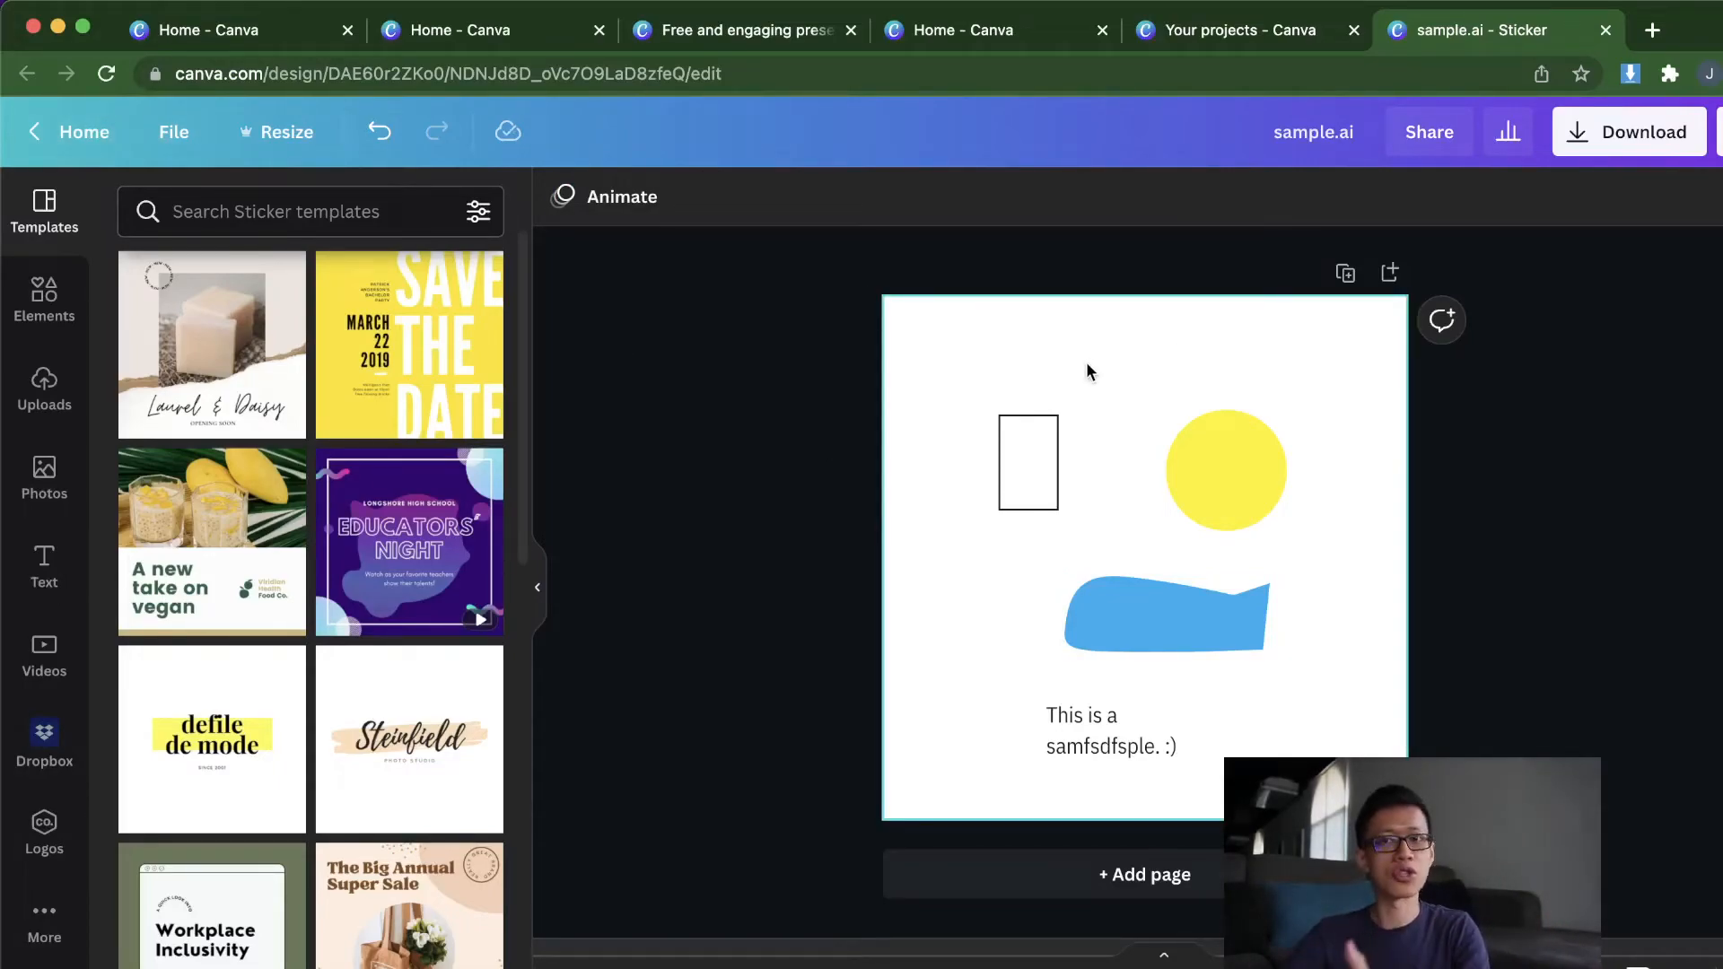
# Step: Return to the home page and import the file Rio-Creative-Resume-Template.pdf
pyautogui.click(67, 139)
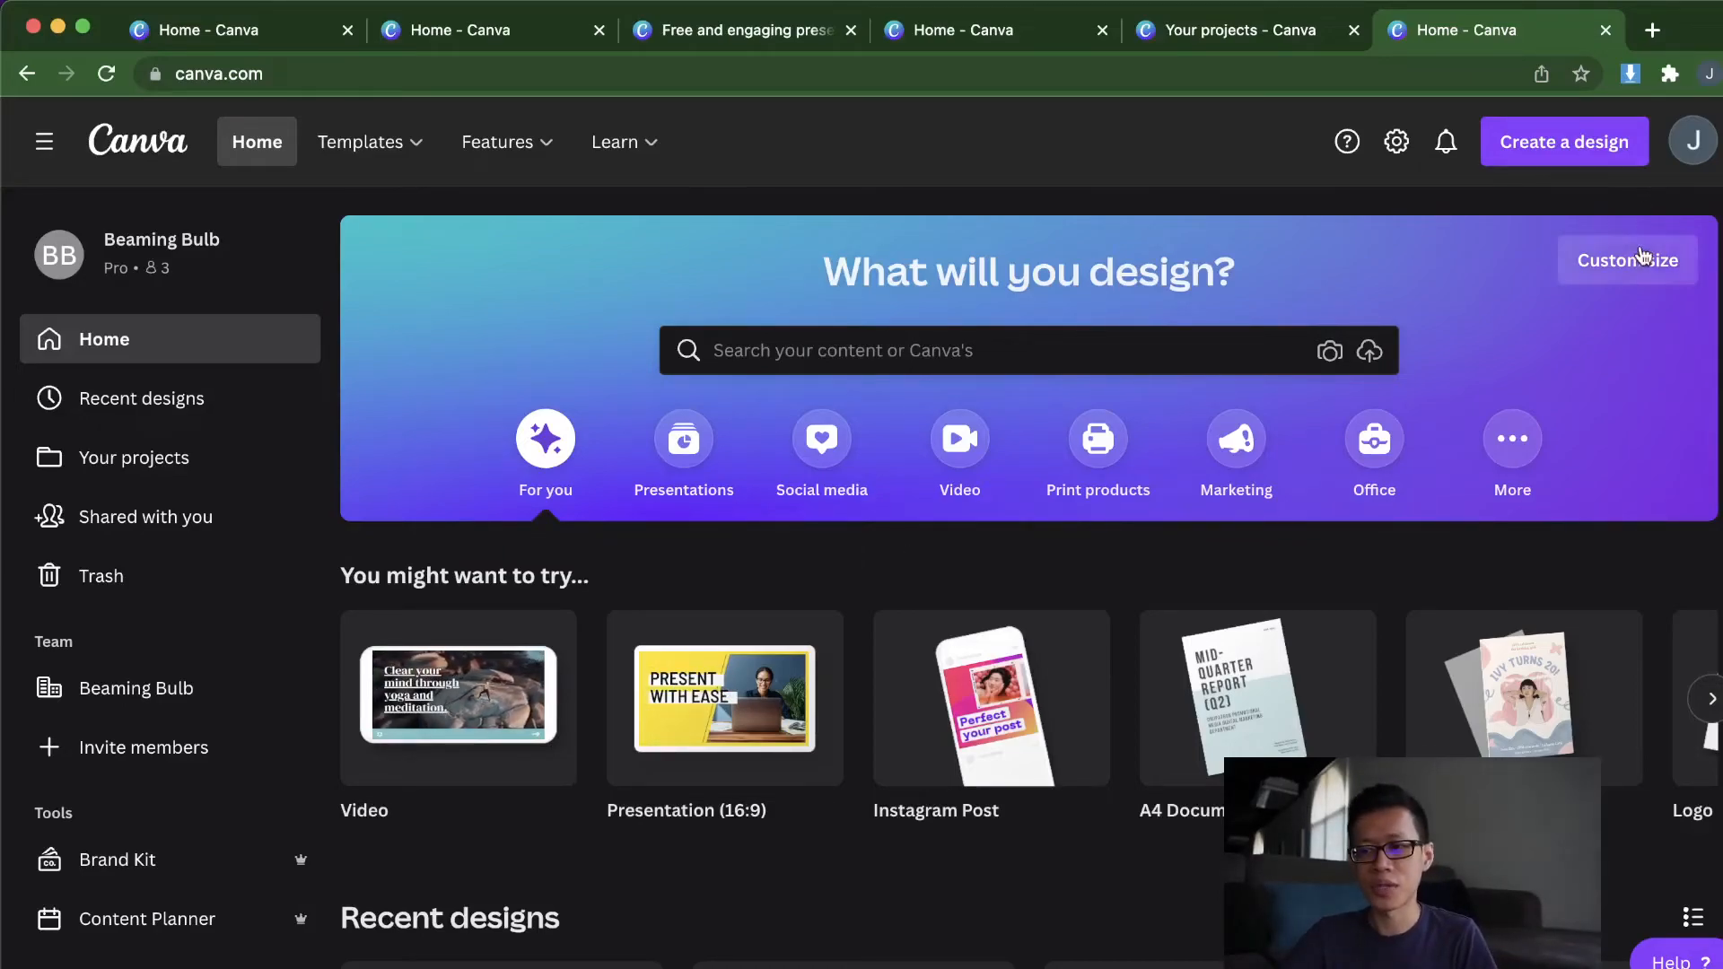
pyautogui.click(1613, 151)
pyautogui.click(1568, 790)
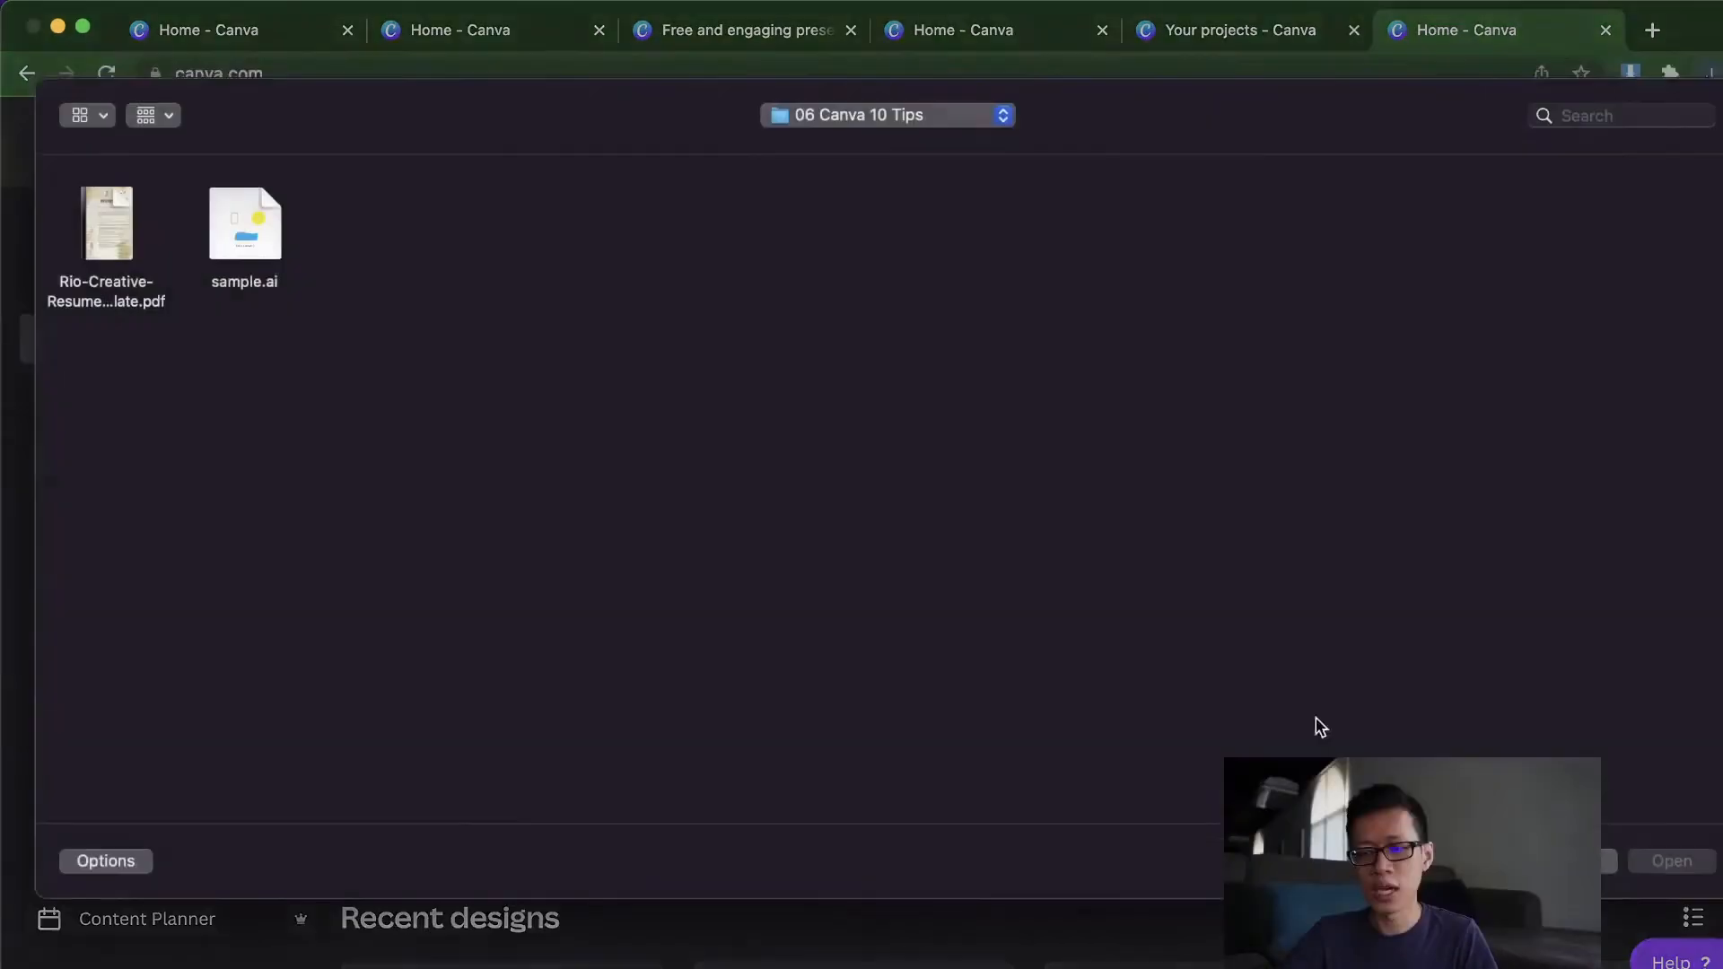
pyautogui.click(106, 235)
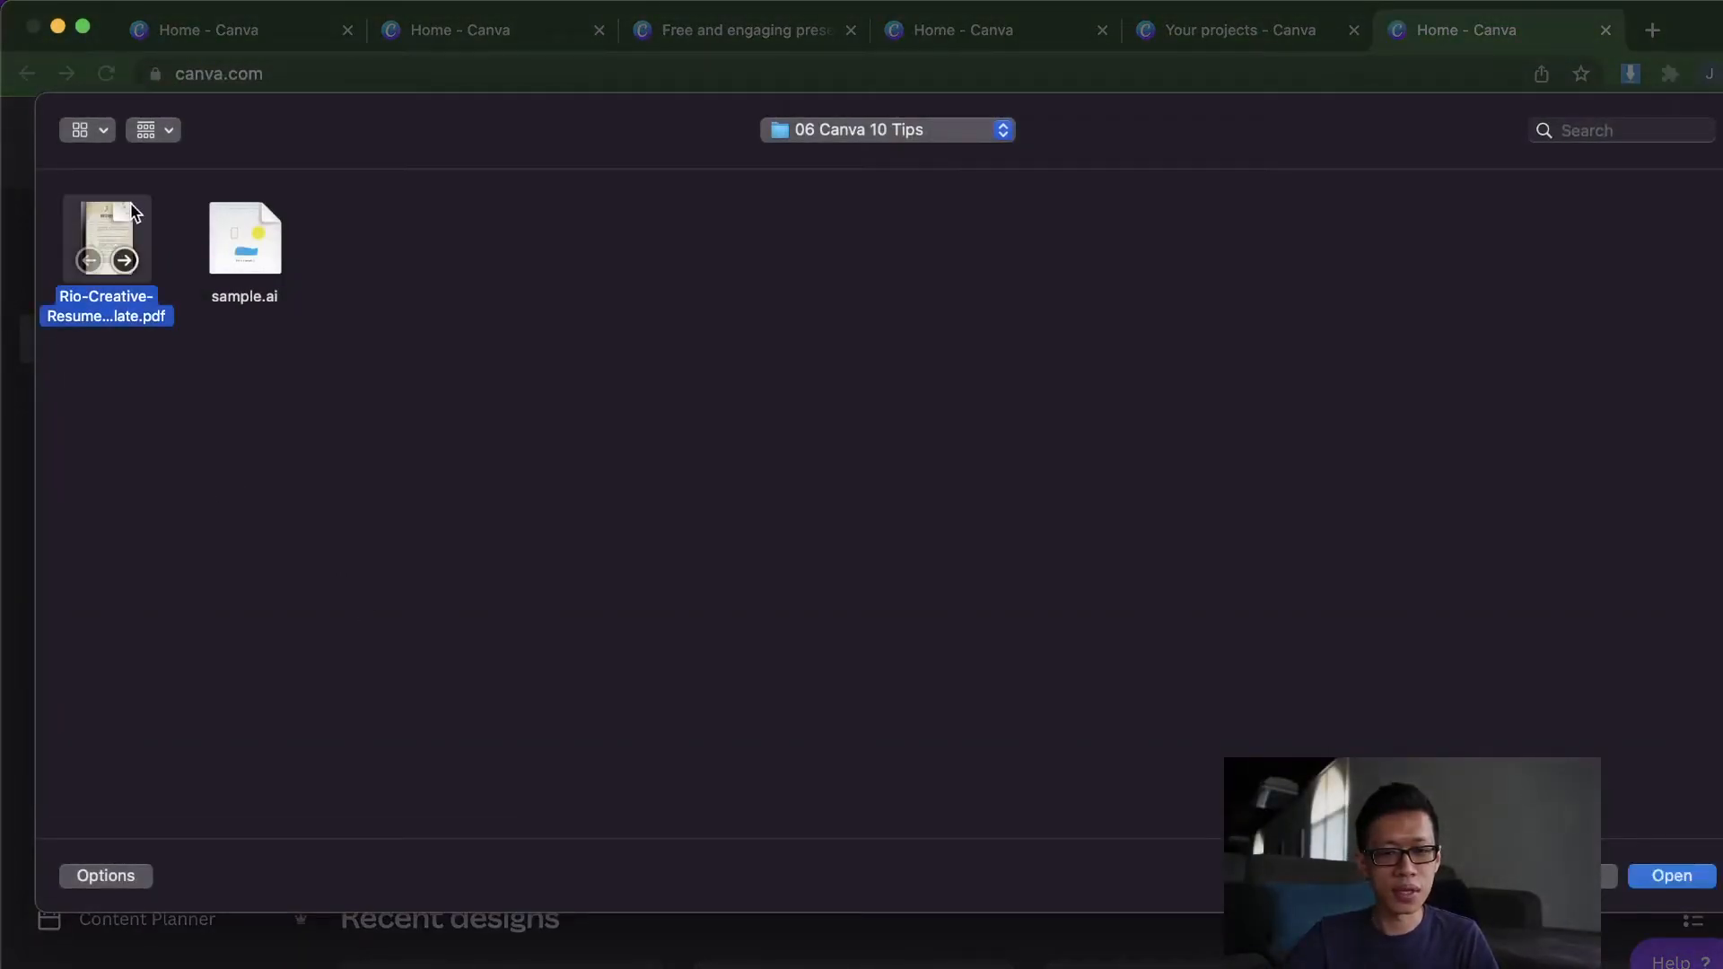
pyautogui.doubleClick(123, 215)
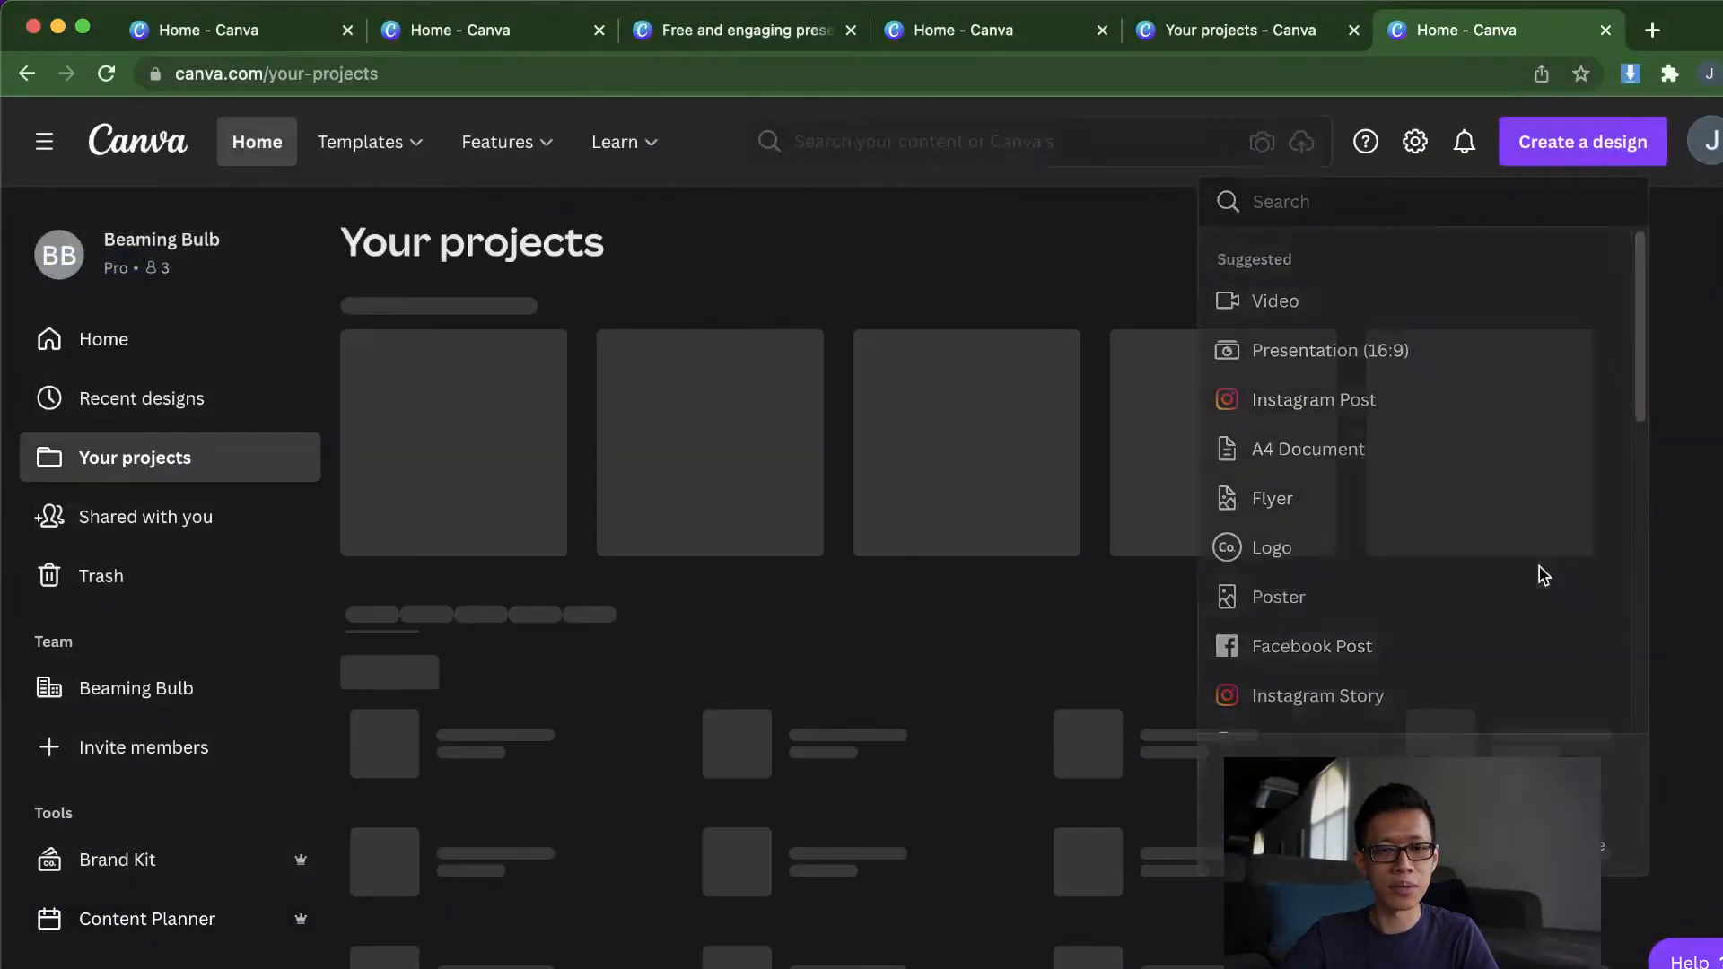
# Step: Open the imported Rio-Creative-Resume-Template.pdf design from the Designs section of Your projects
pyautogui.scroll(-2, 766, 527)
pyautogui.scroll(-5, 766, 527)
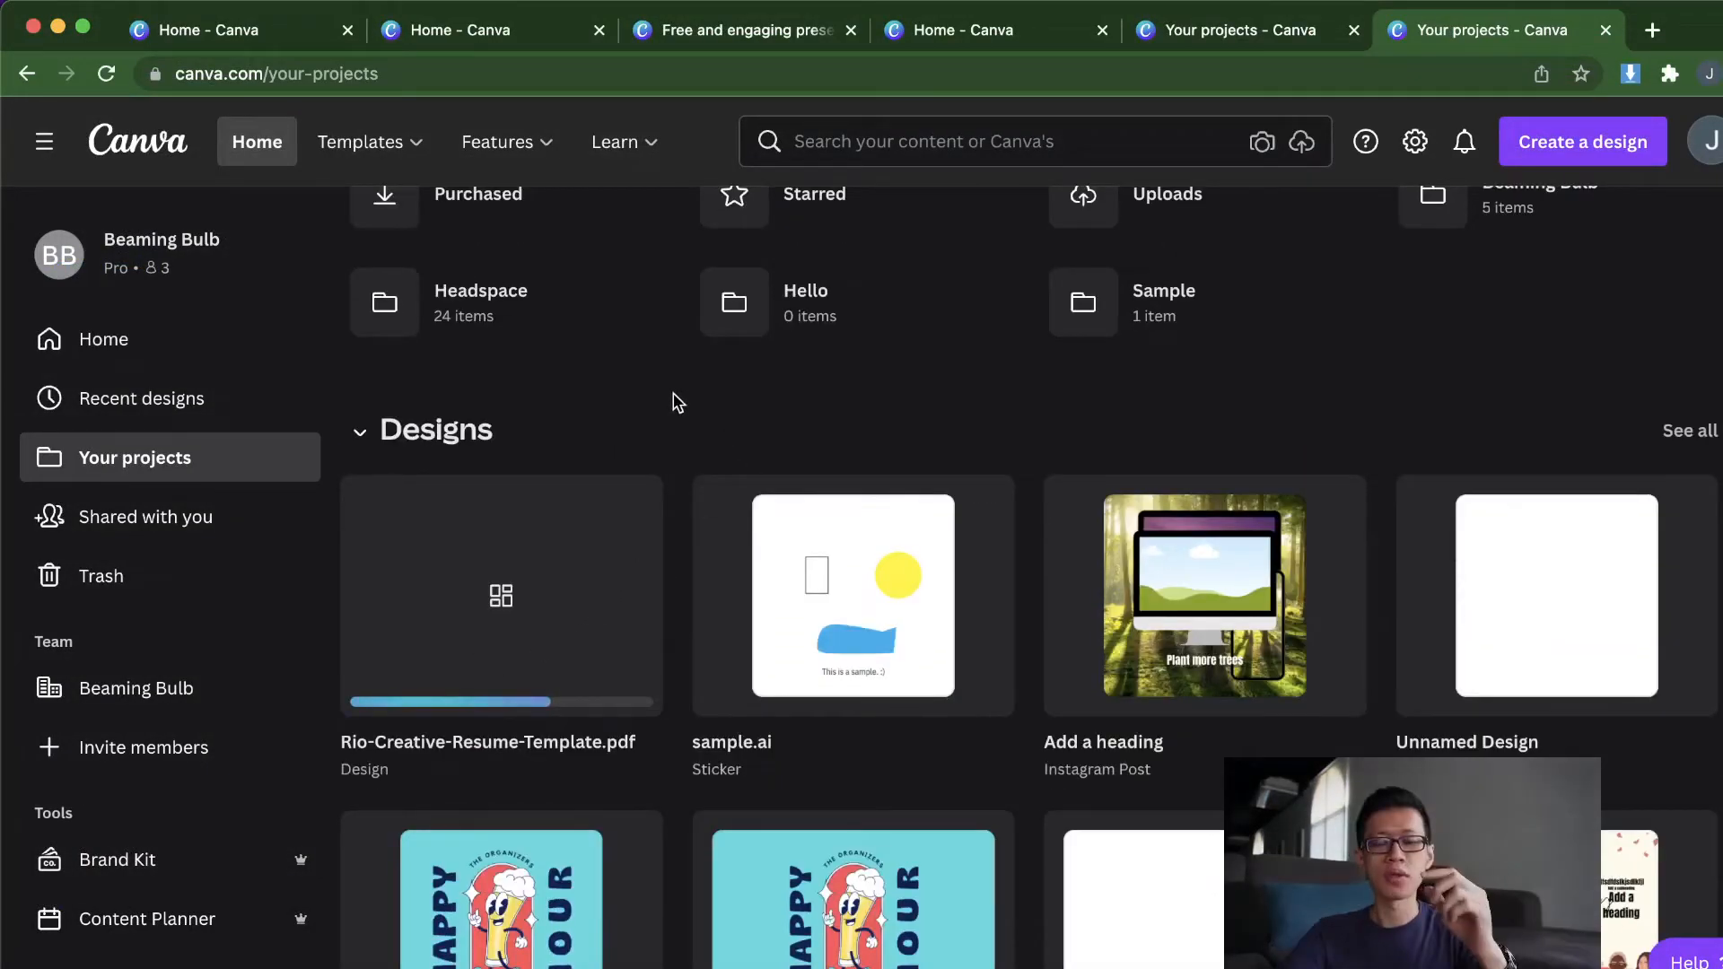
pyautogui.scroll(1, 694, 413)
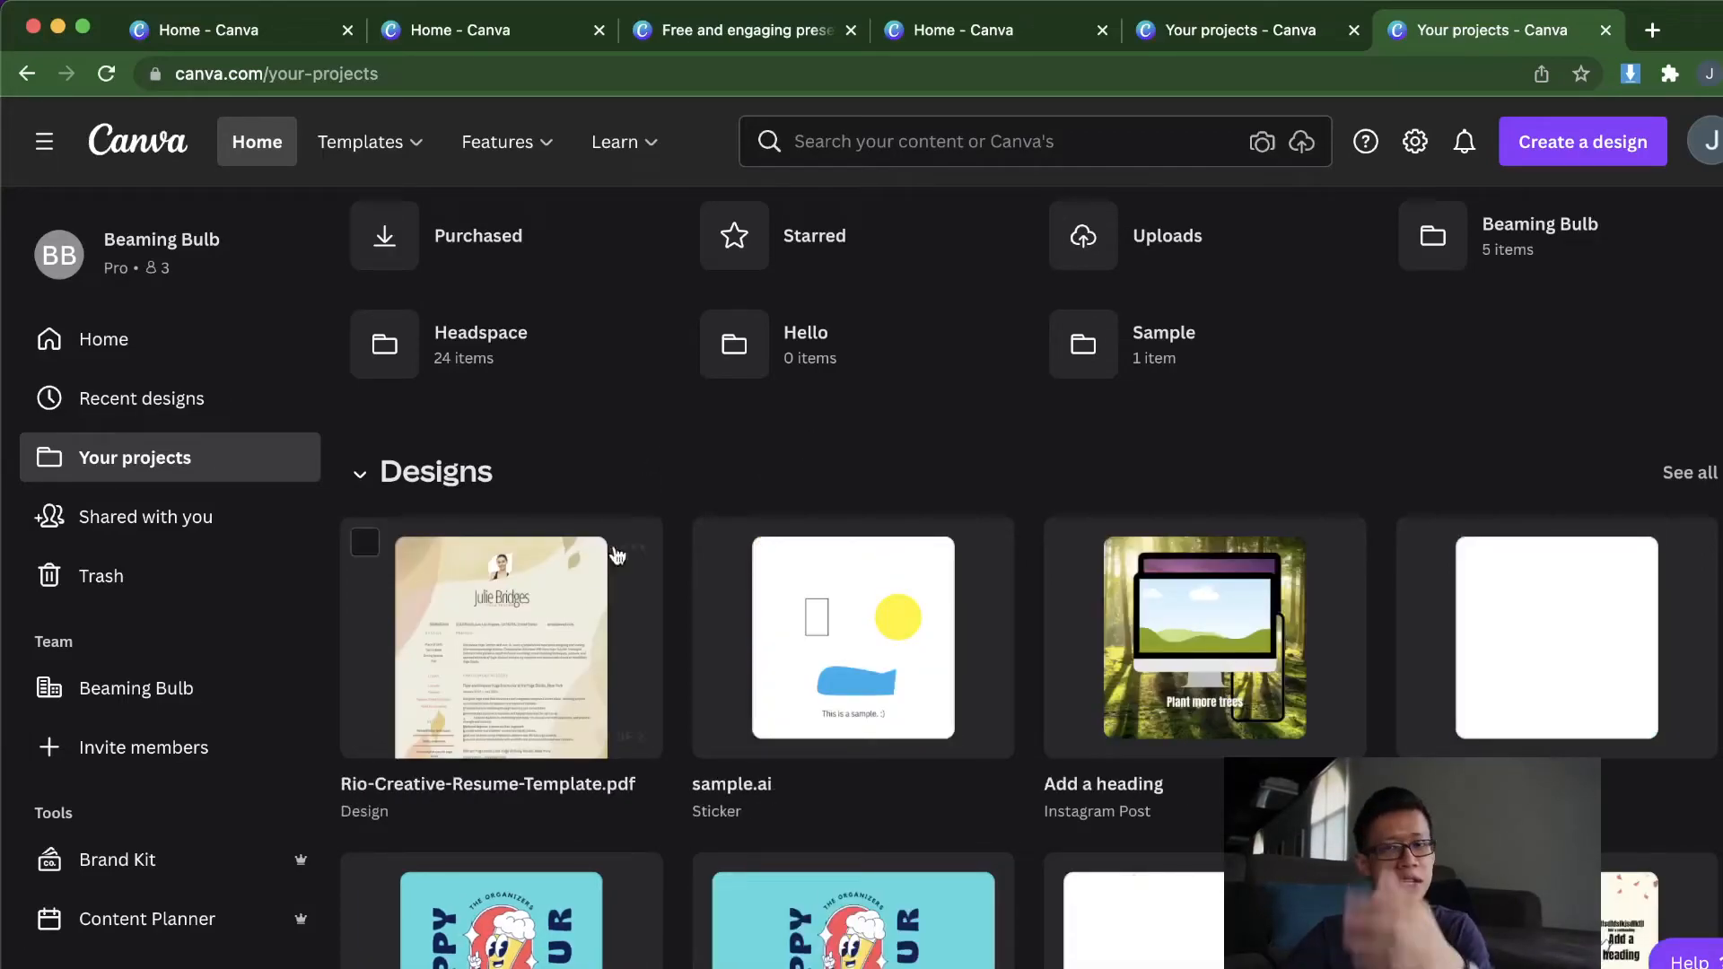
pyautogui.click(489, 653)
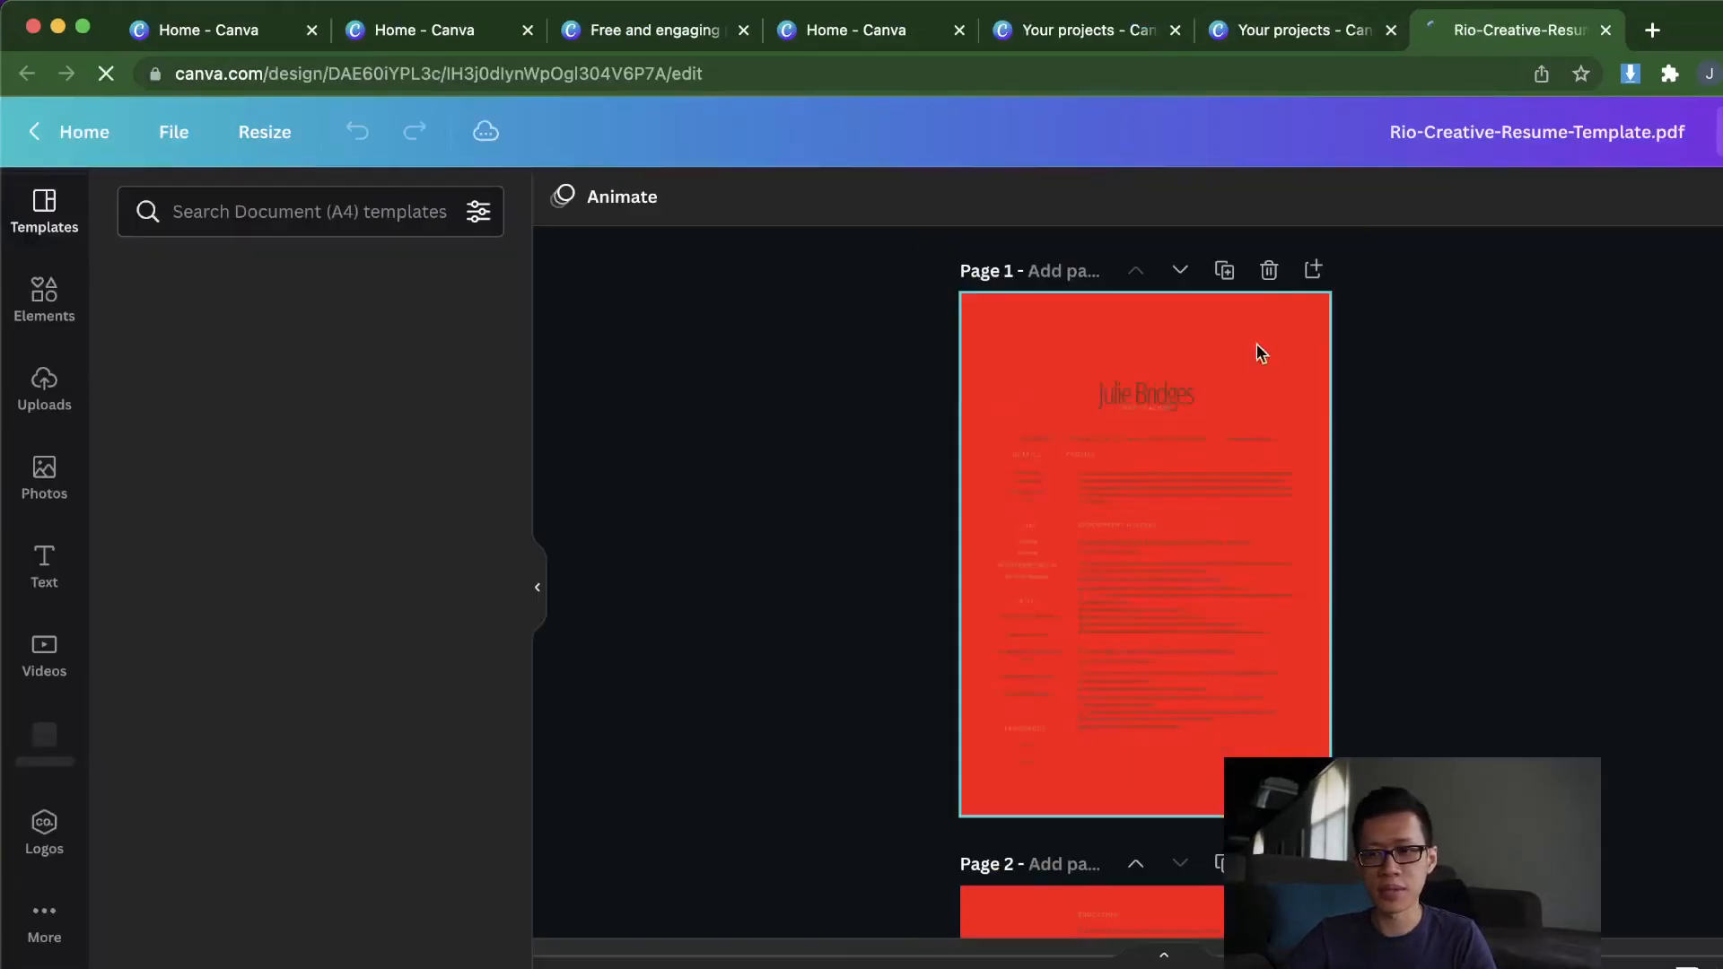
pyautogui.click(1721, 276)
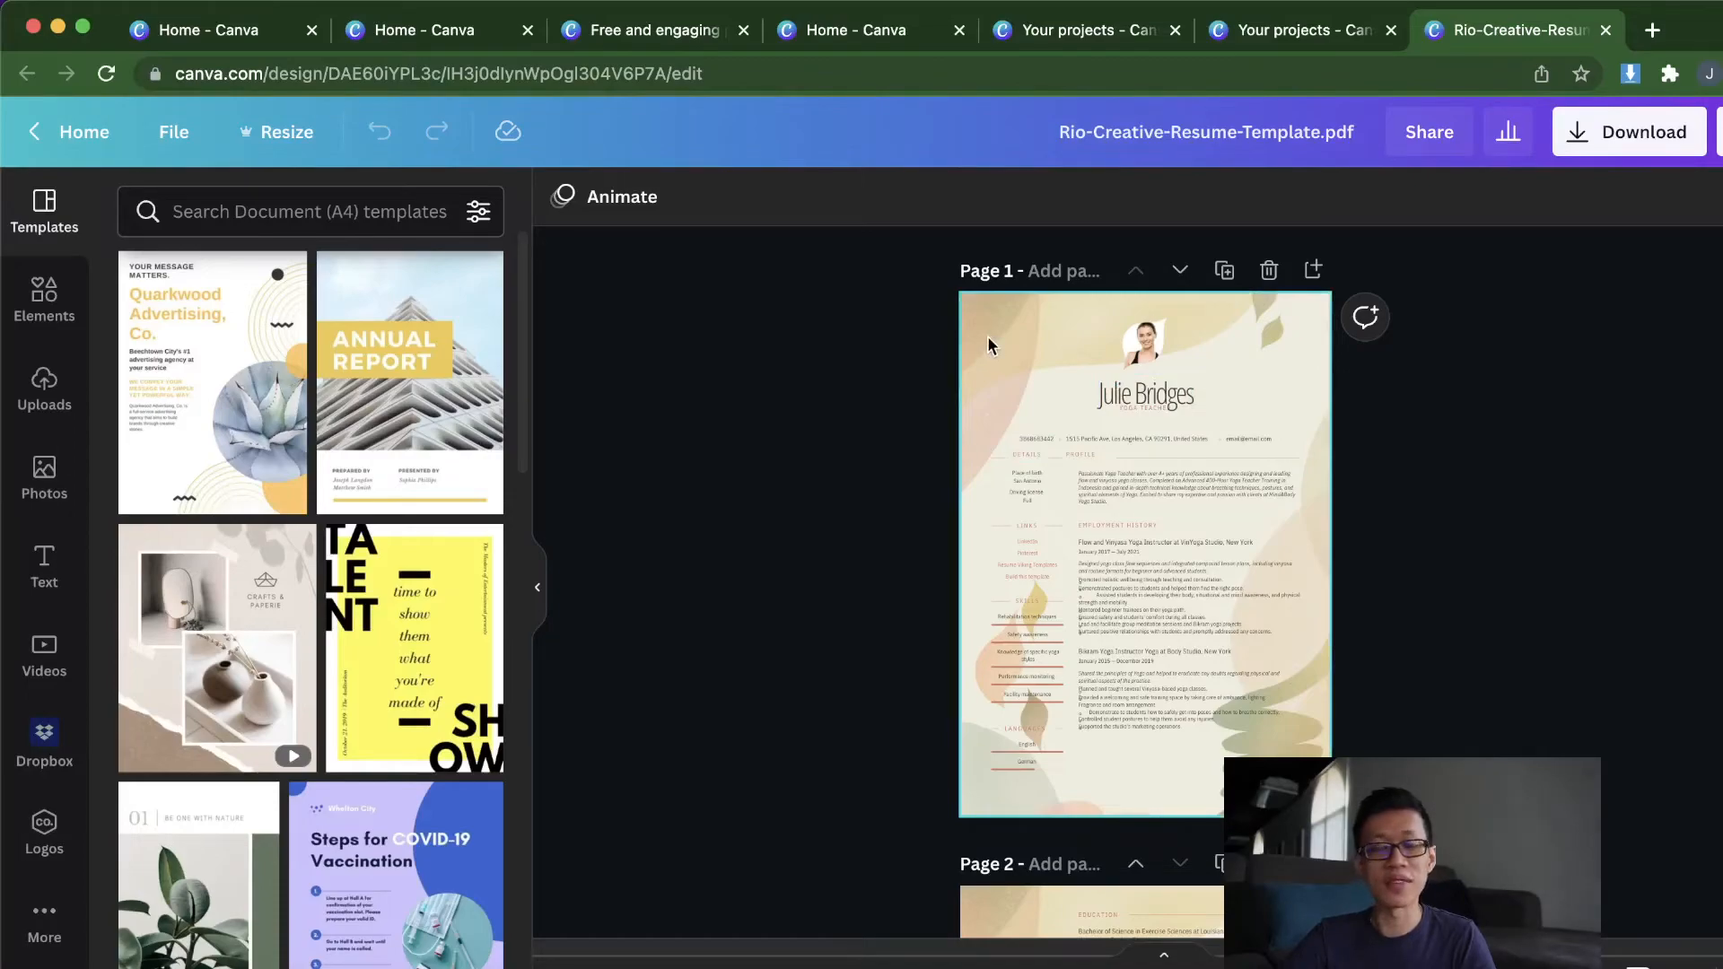
# Step: Move the profile photo to the upper-left corner of the resume's first page
pyautogui.click(1018, 344)
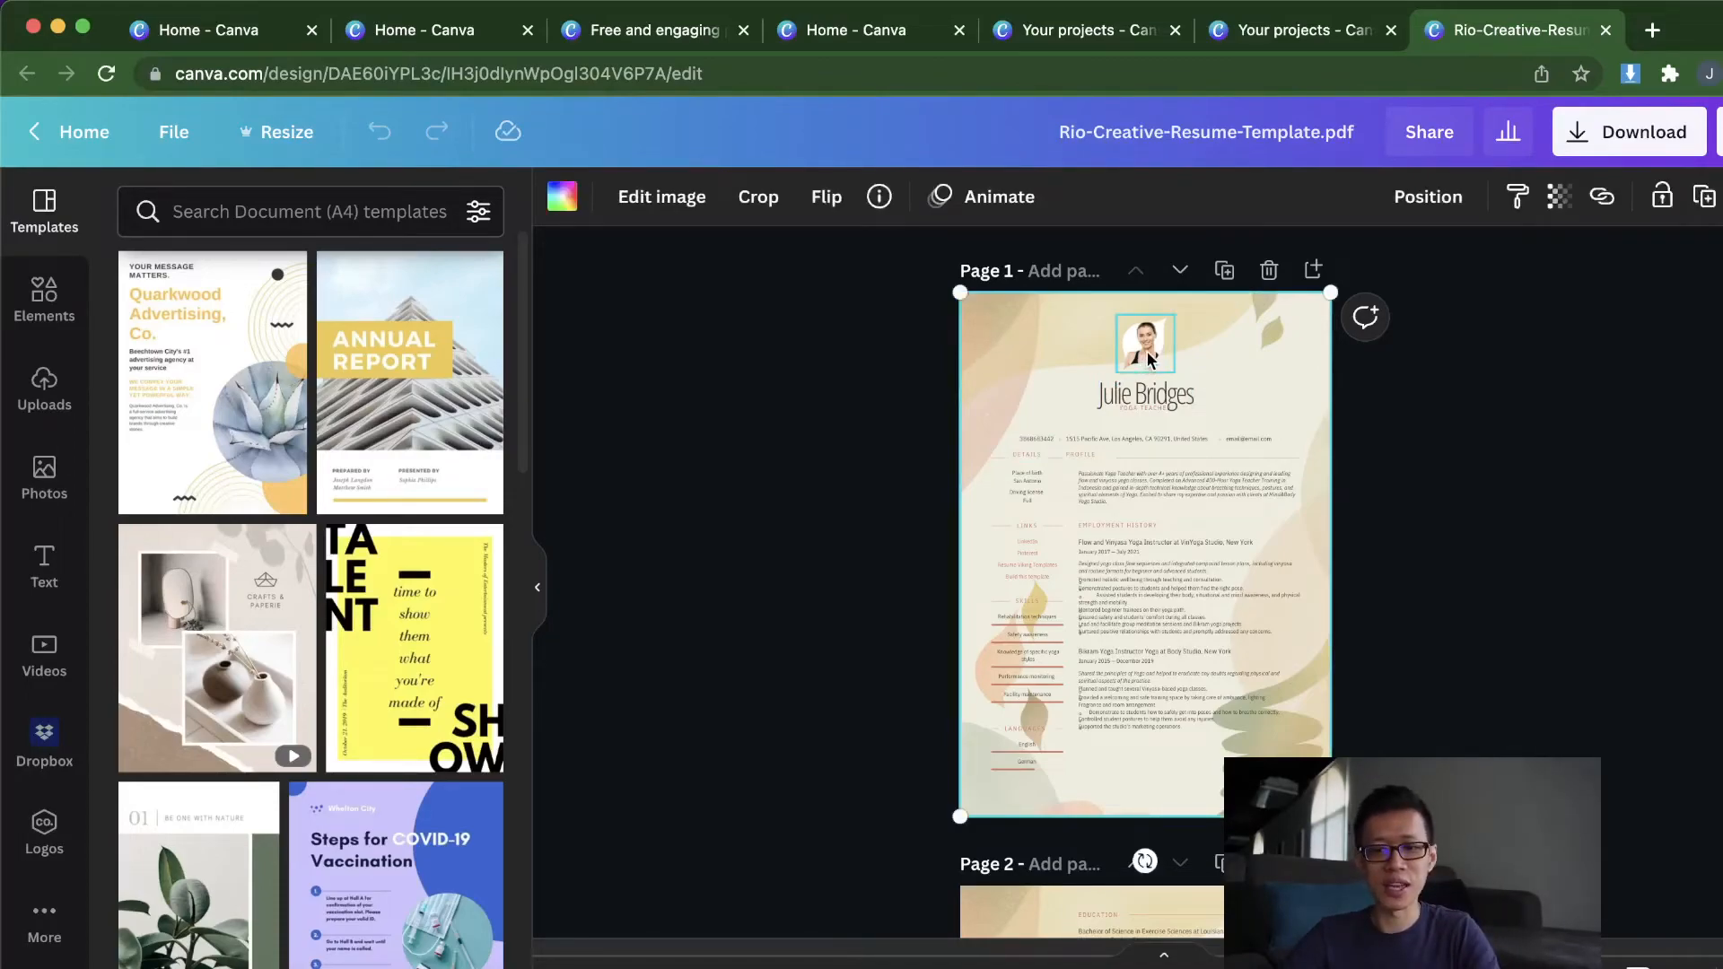
pyautogui.click(1199, 355)
pyautogui.press('super+z')
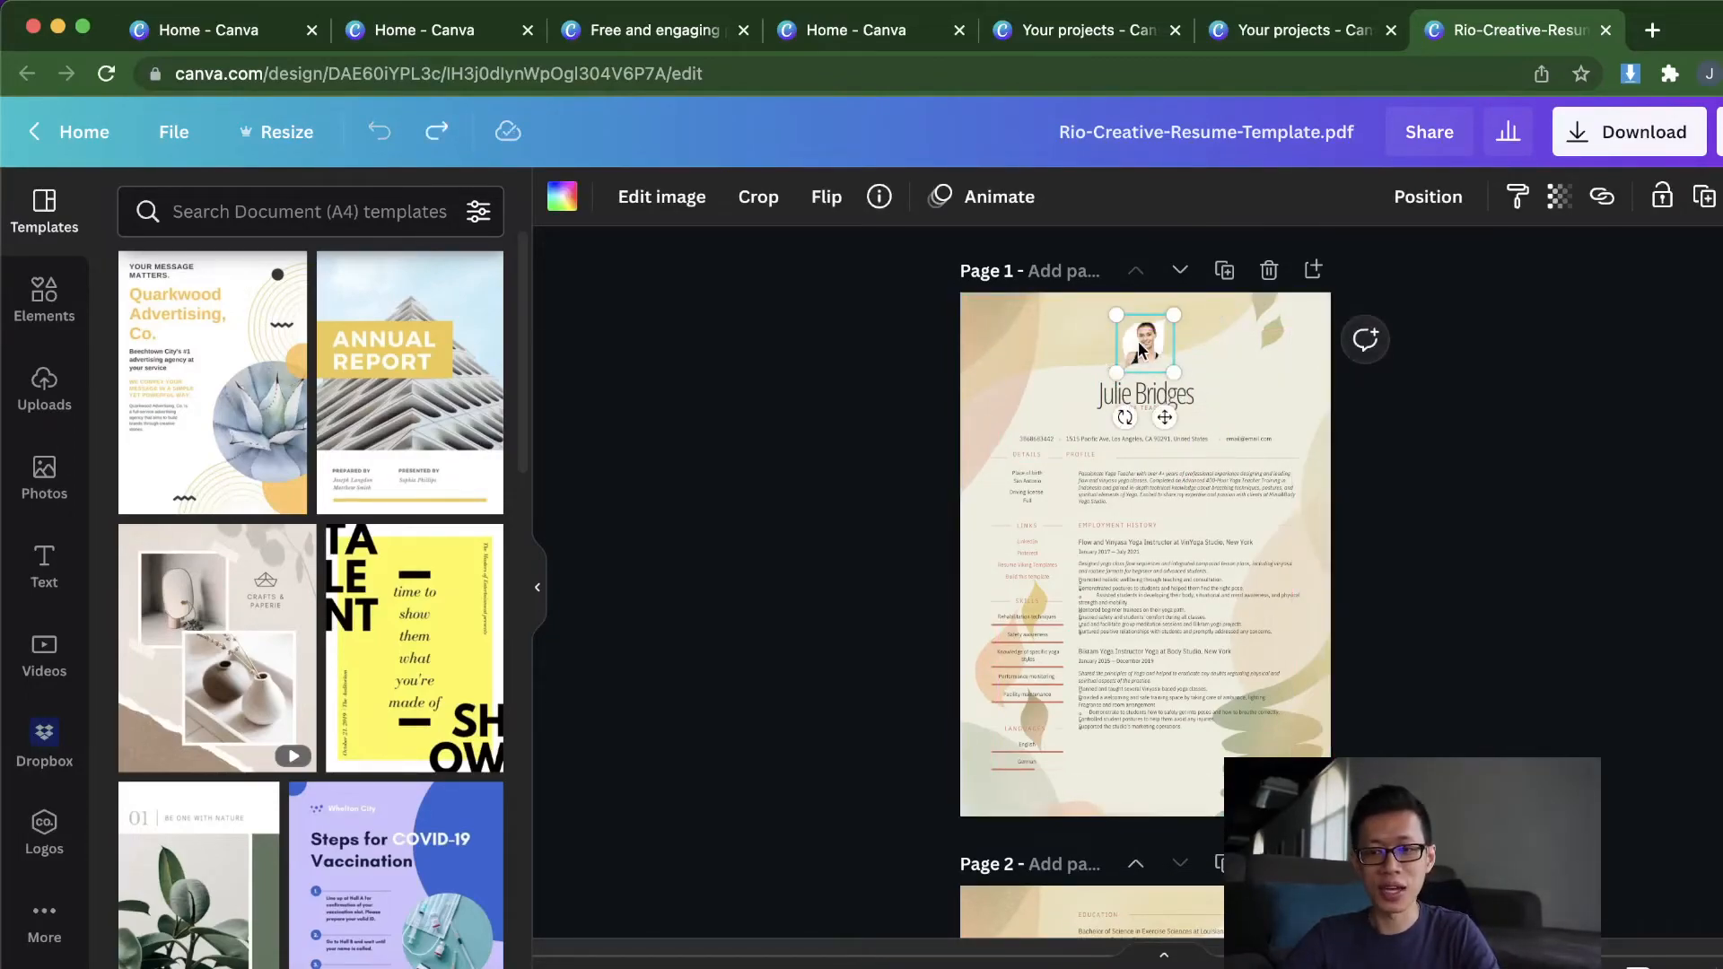
pyautogui.moveTo(1147, 343); pyautogui.dragTo(1035, 345)
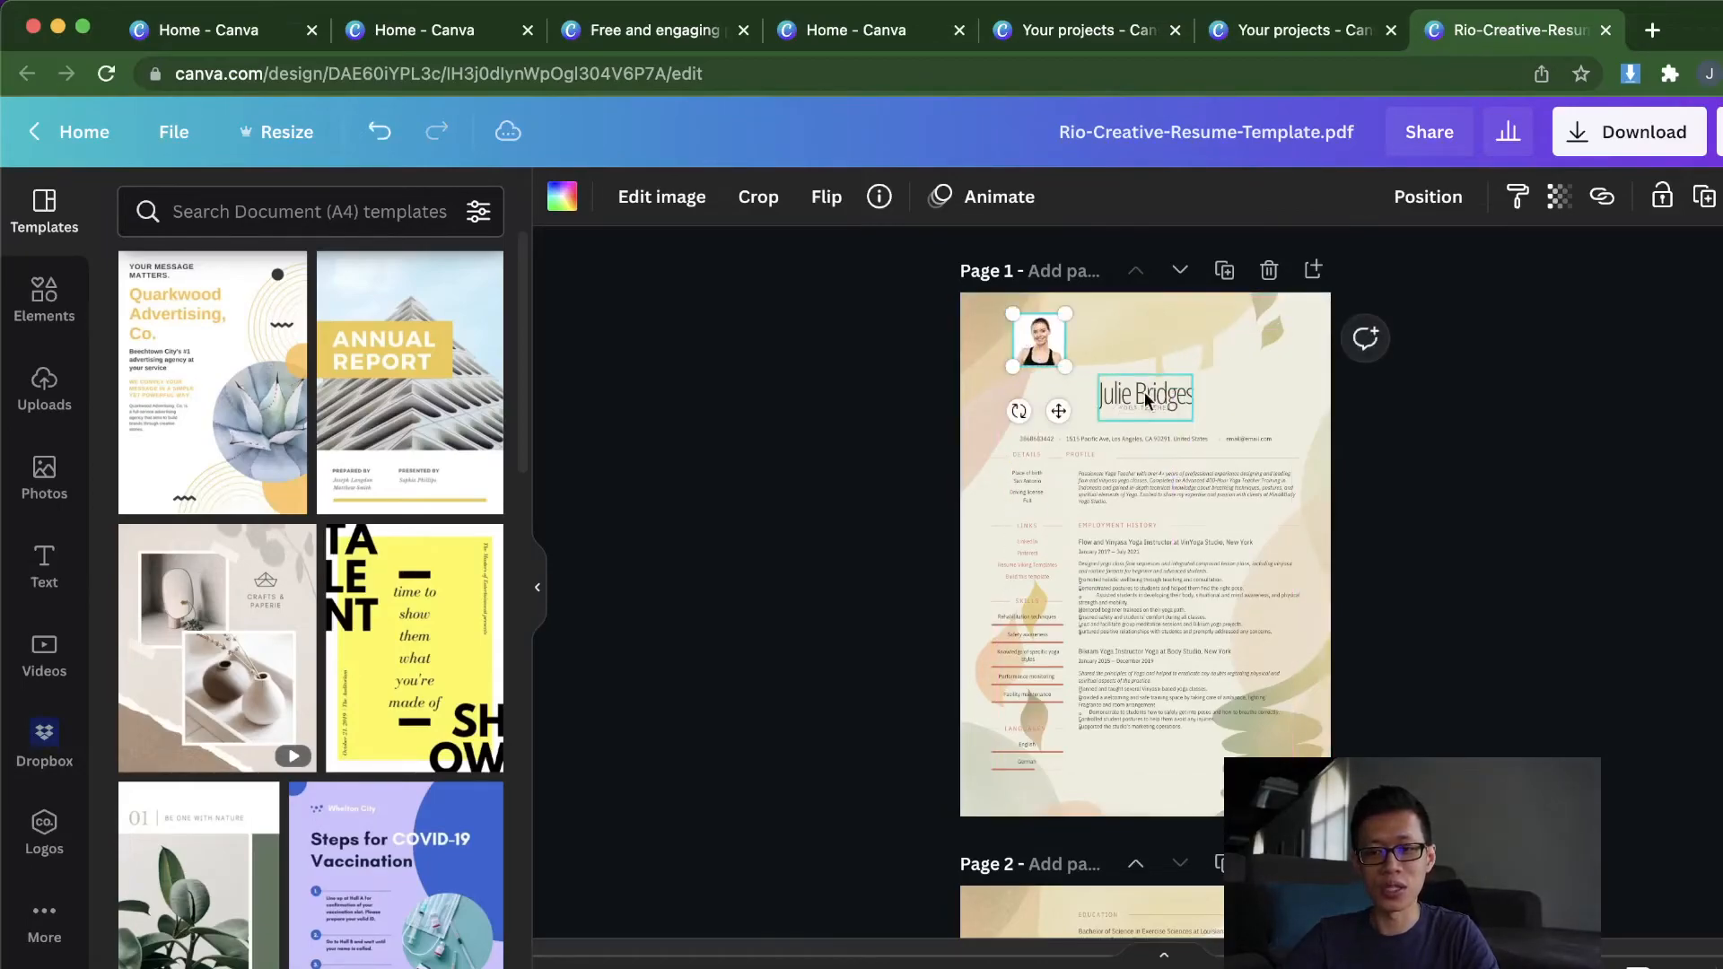
# Step: Insert "xcvcvdfds" into the word "integrated" in the first job description under Employment History
pyautogui.click(1158, 408)
pyautogui.scroll(5, 1145, 576)
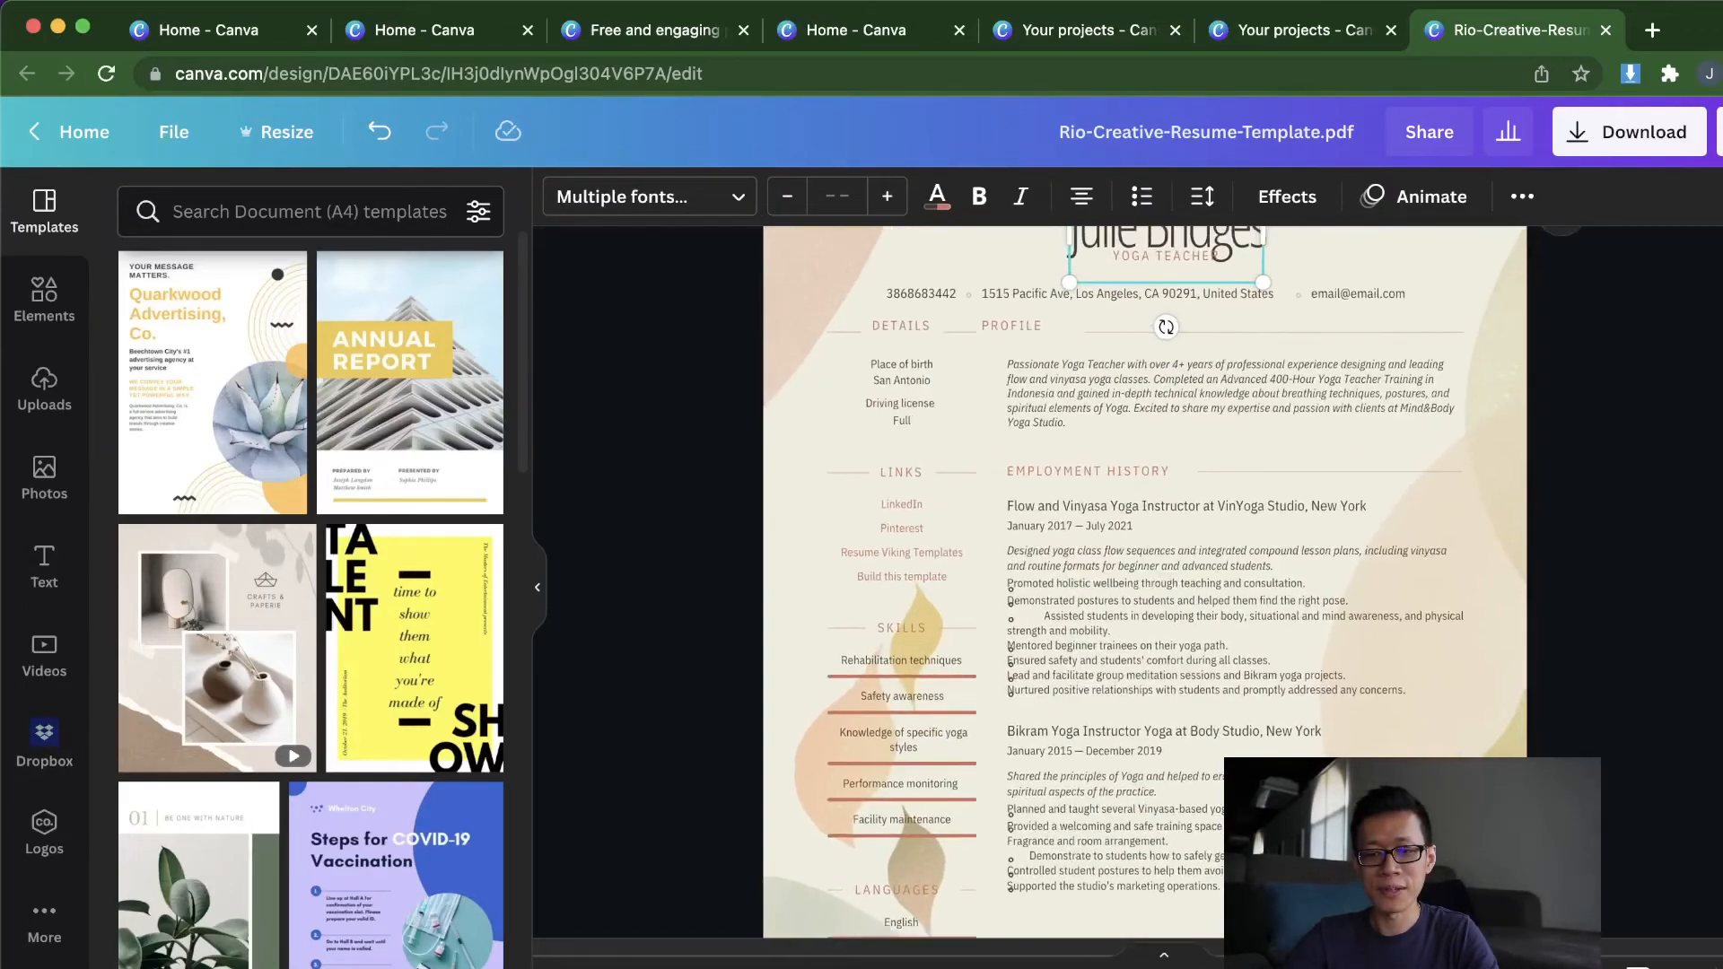
pyautogui.doubleClick(1127, 570)
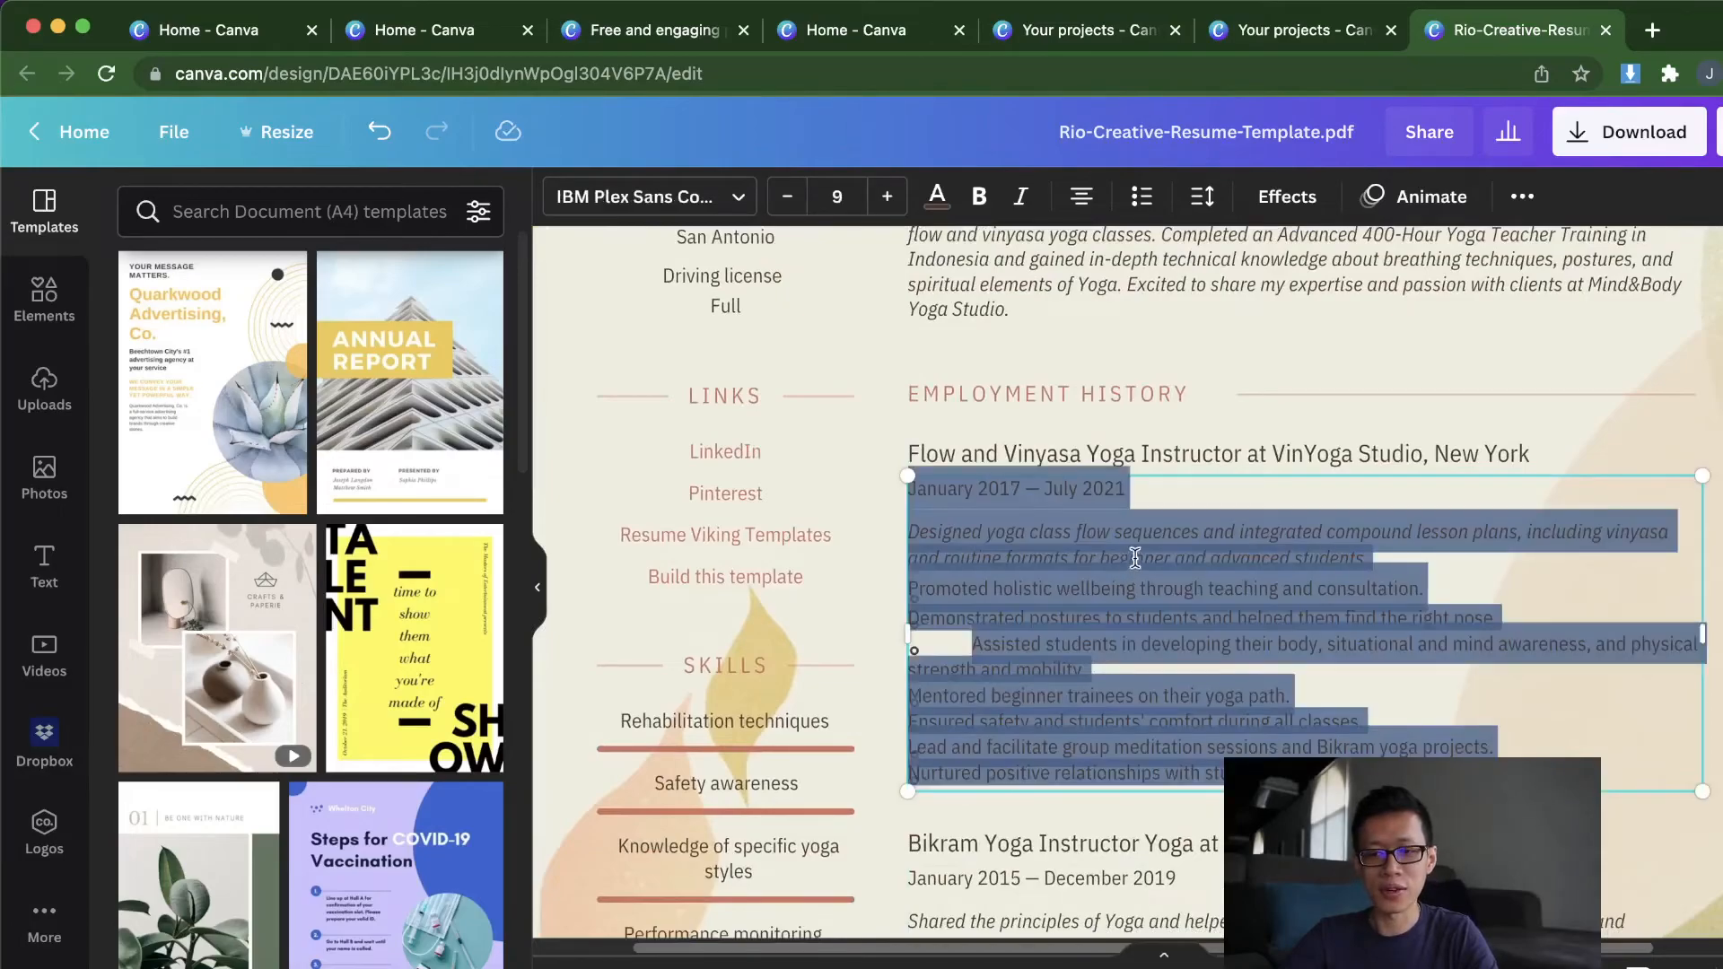
pyautogui.click(1155, 558)
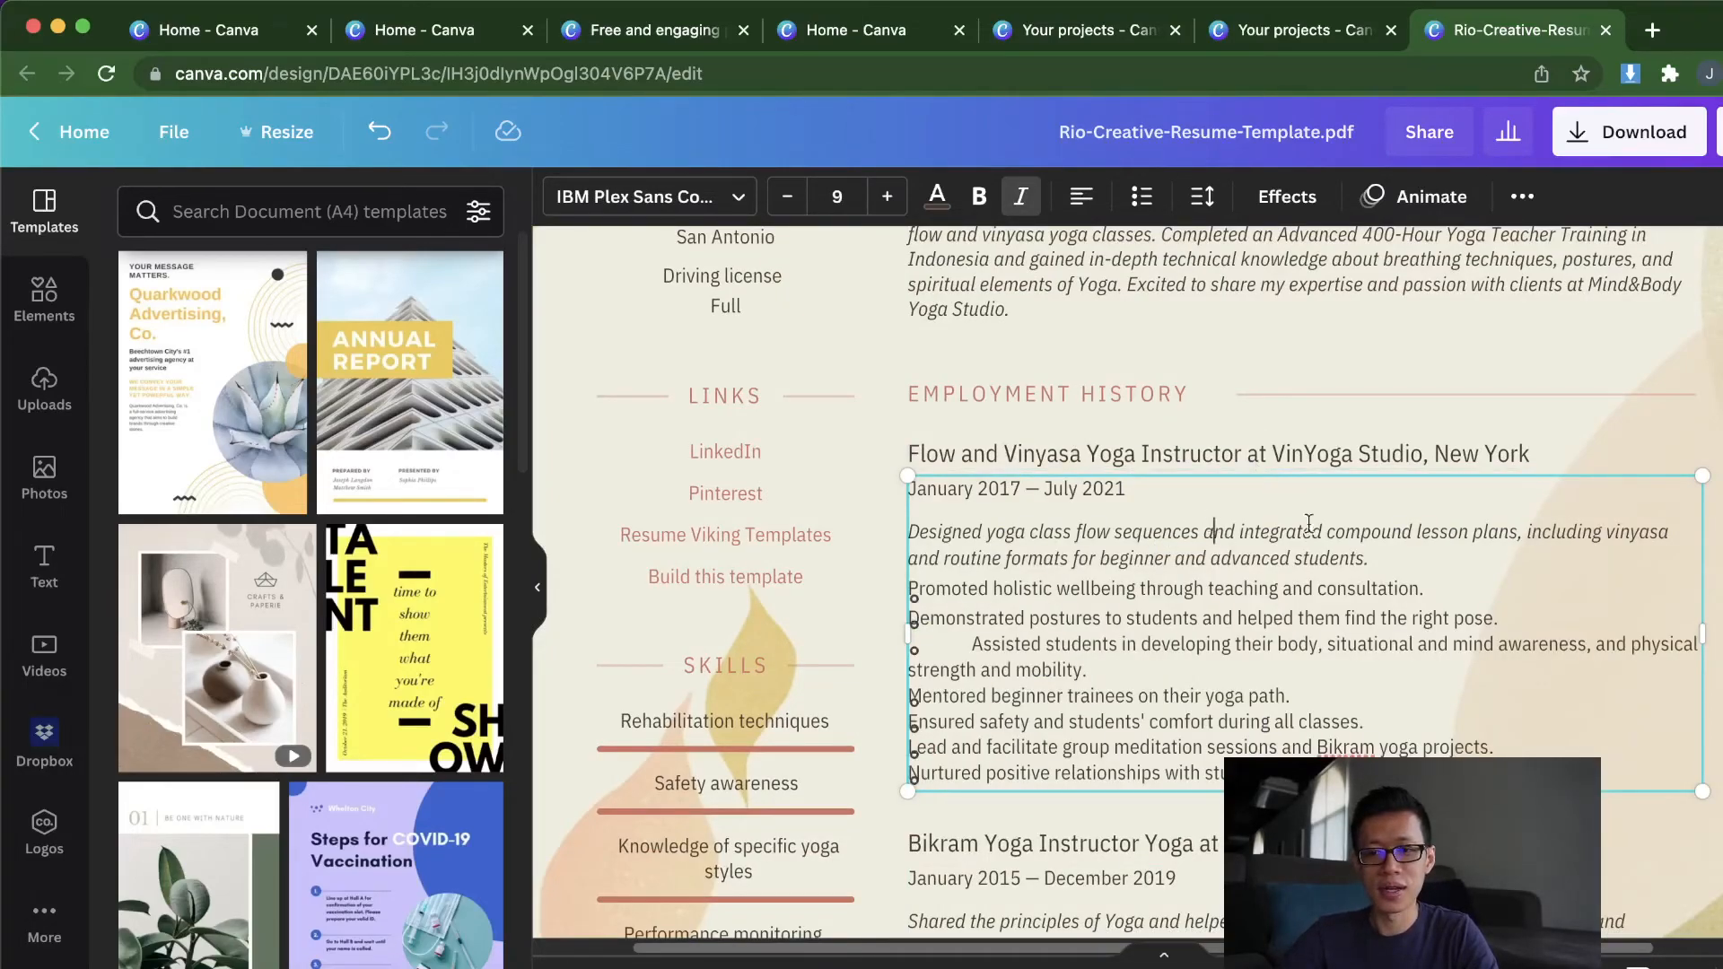
pyautogui.write('xcvcvdfds')
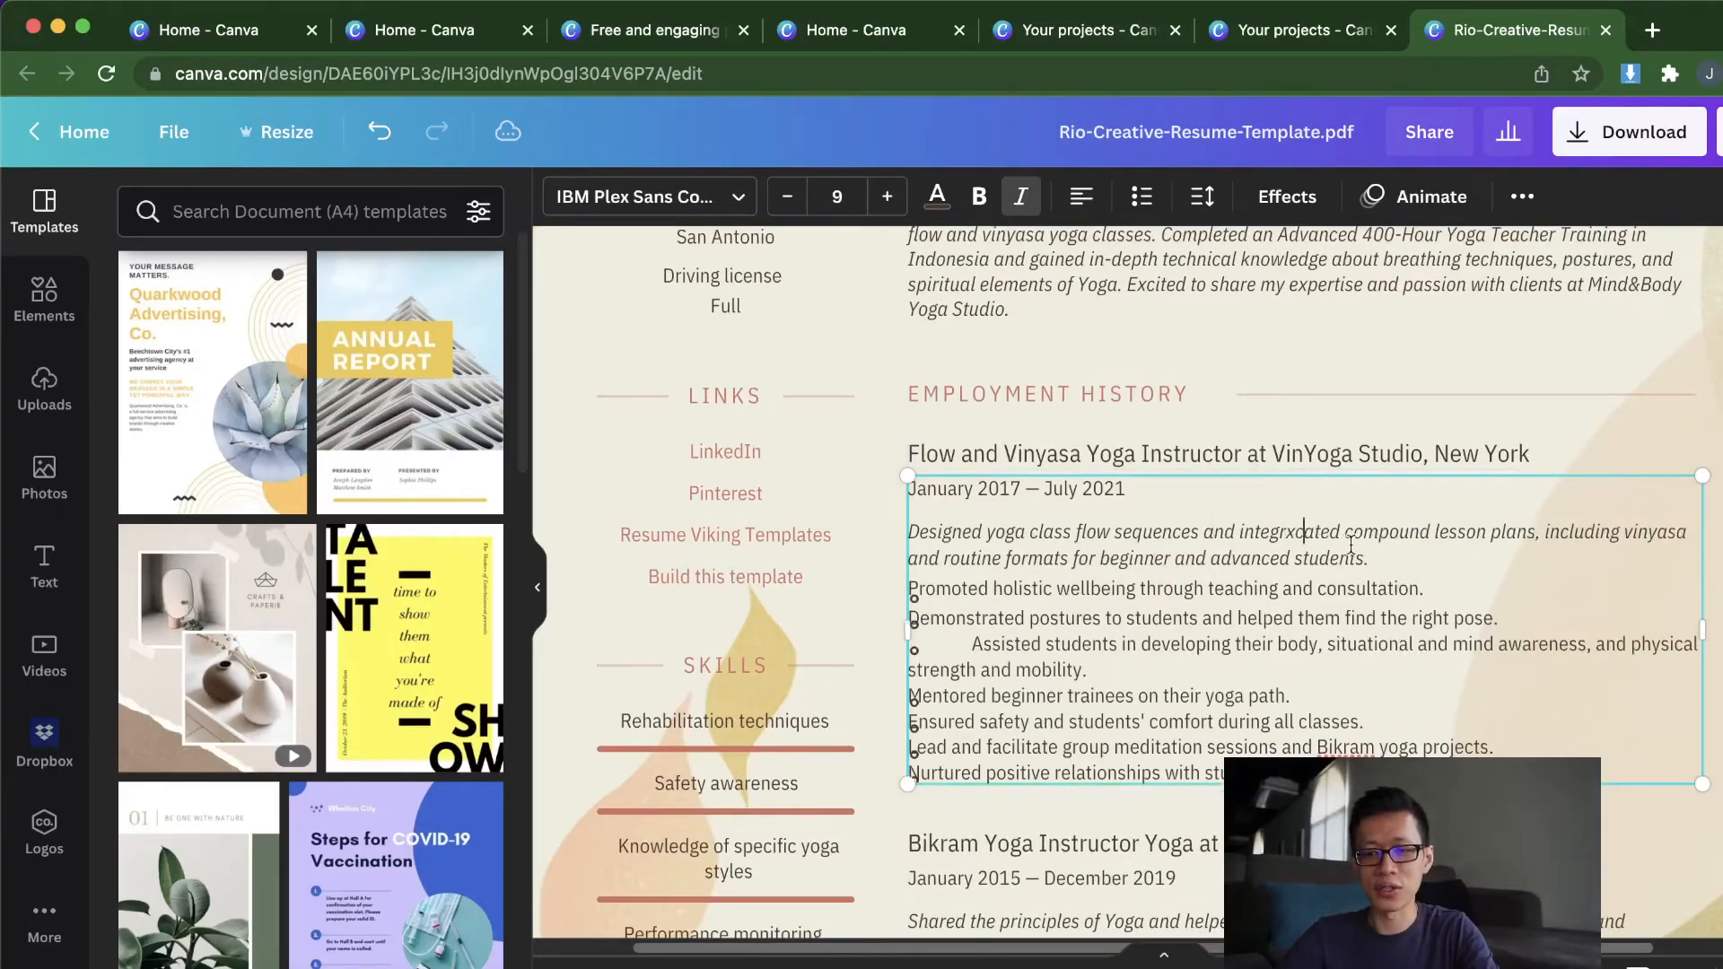
# Step: Select the text of the Flow and Vinyasa Yoga Instructor heading and look through the resume's remaining sections
pyautogui.click(1463, 453)
pyautogui.doubleClick(1462, 451)
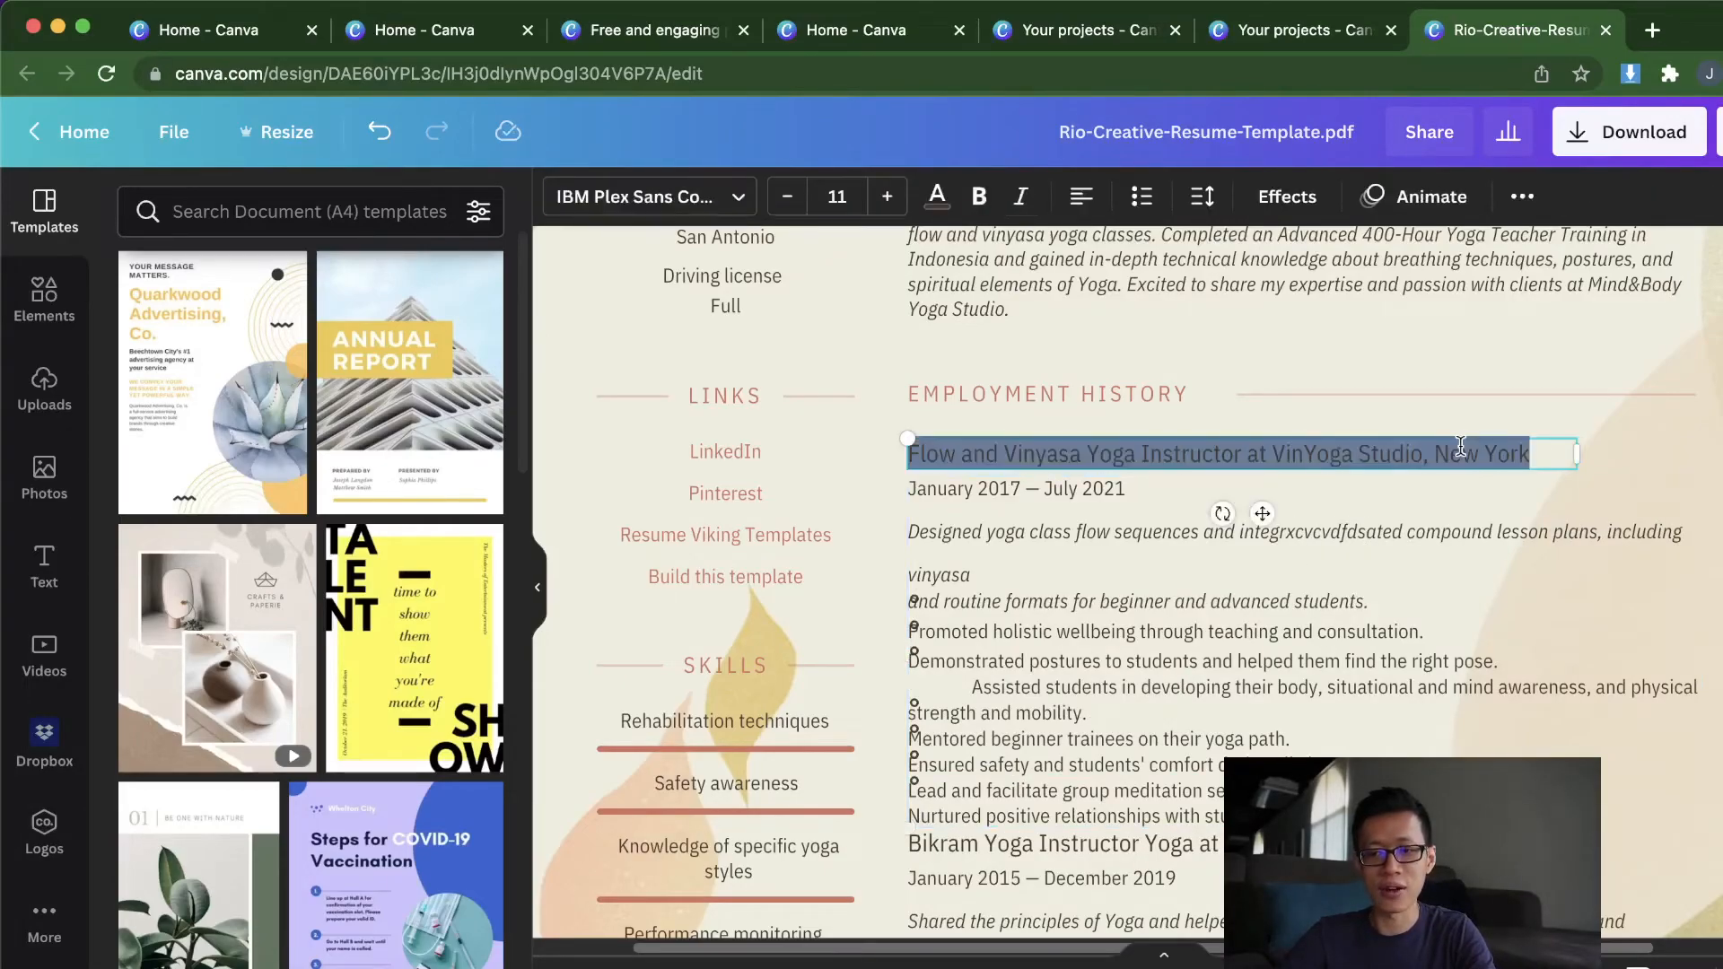
pyautogui.scroll(-20, 918, 373)
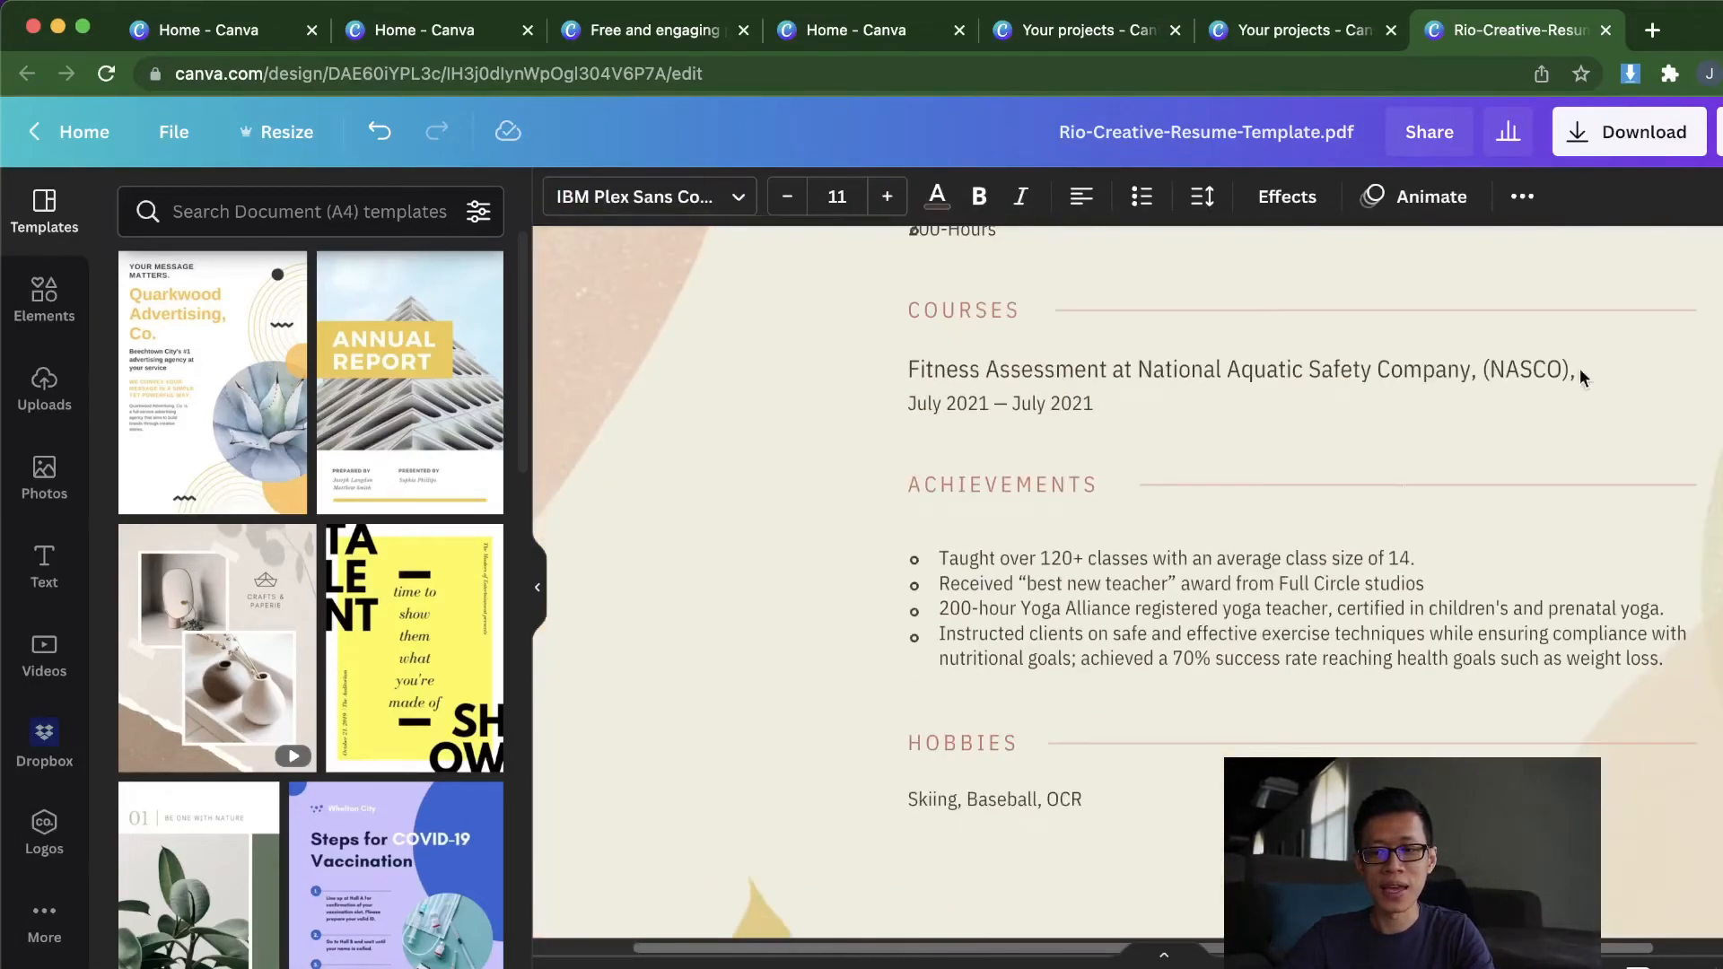
# Step: View the file types available for downloading the resume and close the download options
pyautogui.click(1675, 144)
pyautogui.click(1571, 314)
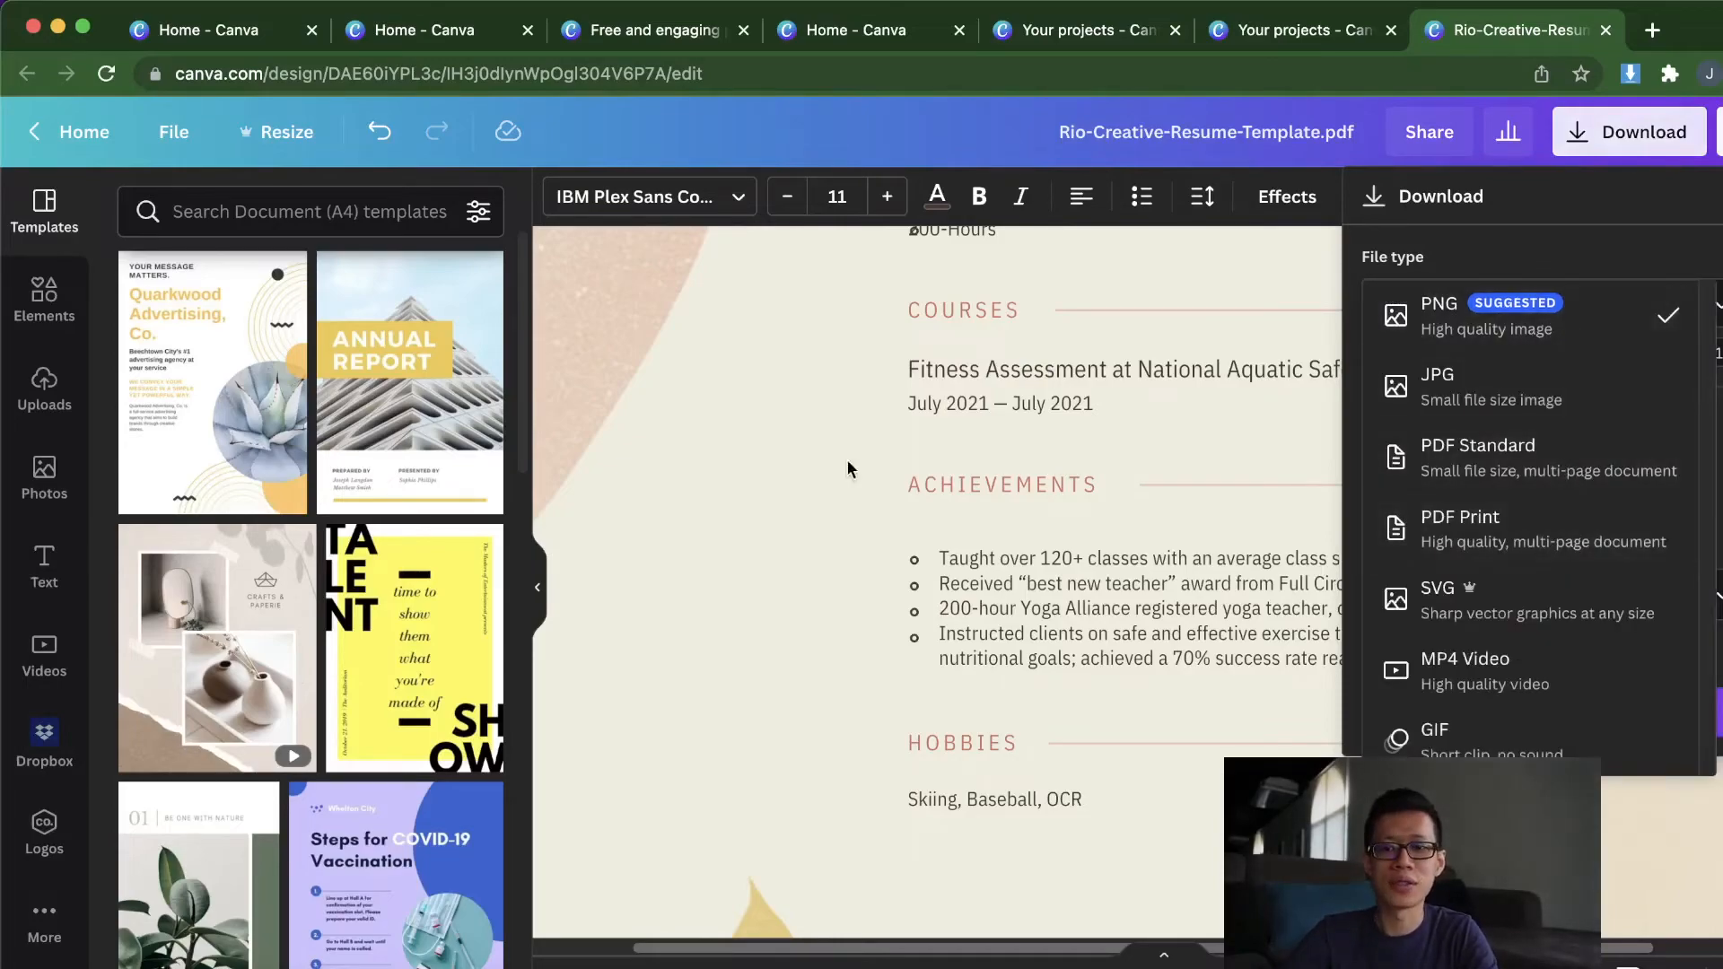
pyautogui.click(778, 502)
pyautogui.click(782, 497)
# Step: Select the Achievements list and the Hobbies heading to check that their text is editable
pyautogui.scroll(-3, 815, 456)
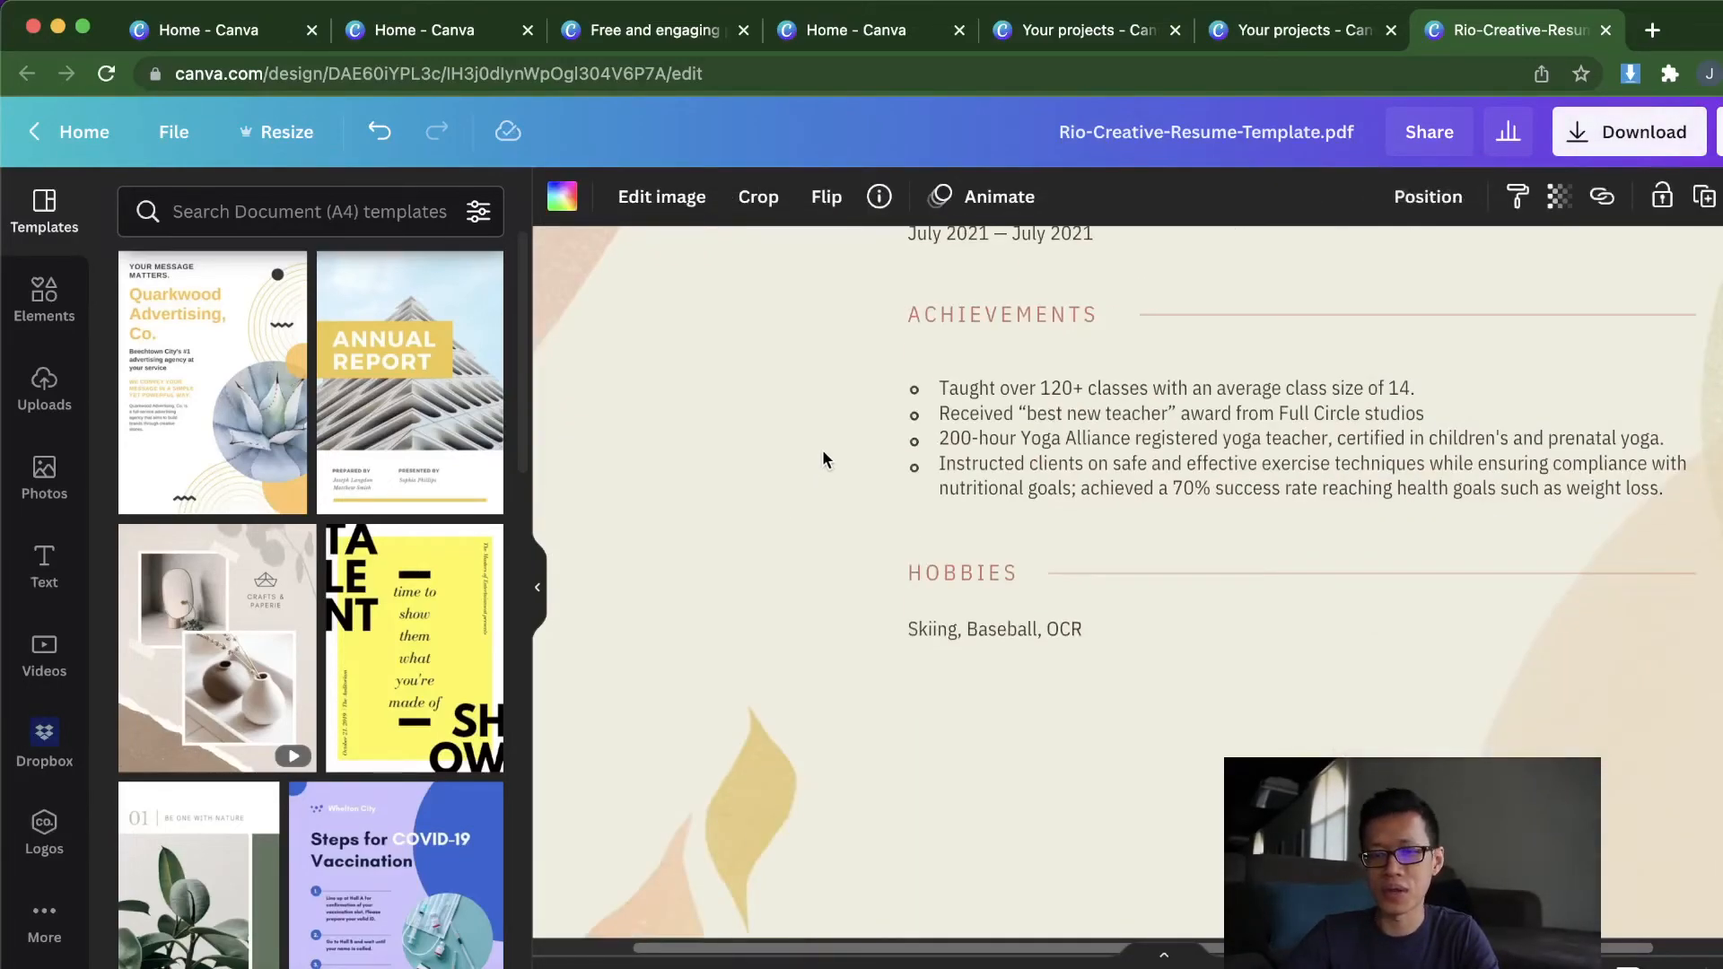
pyautogui.doubleClick(1037, 426)
pyautogui.click(846, 424)
pyautogui.doubleClick(986, 580)
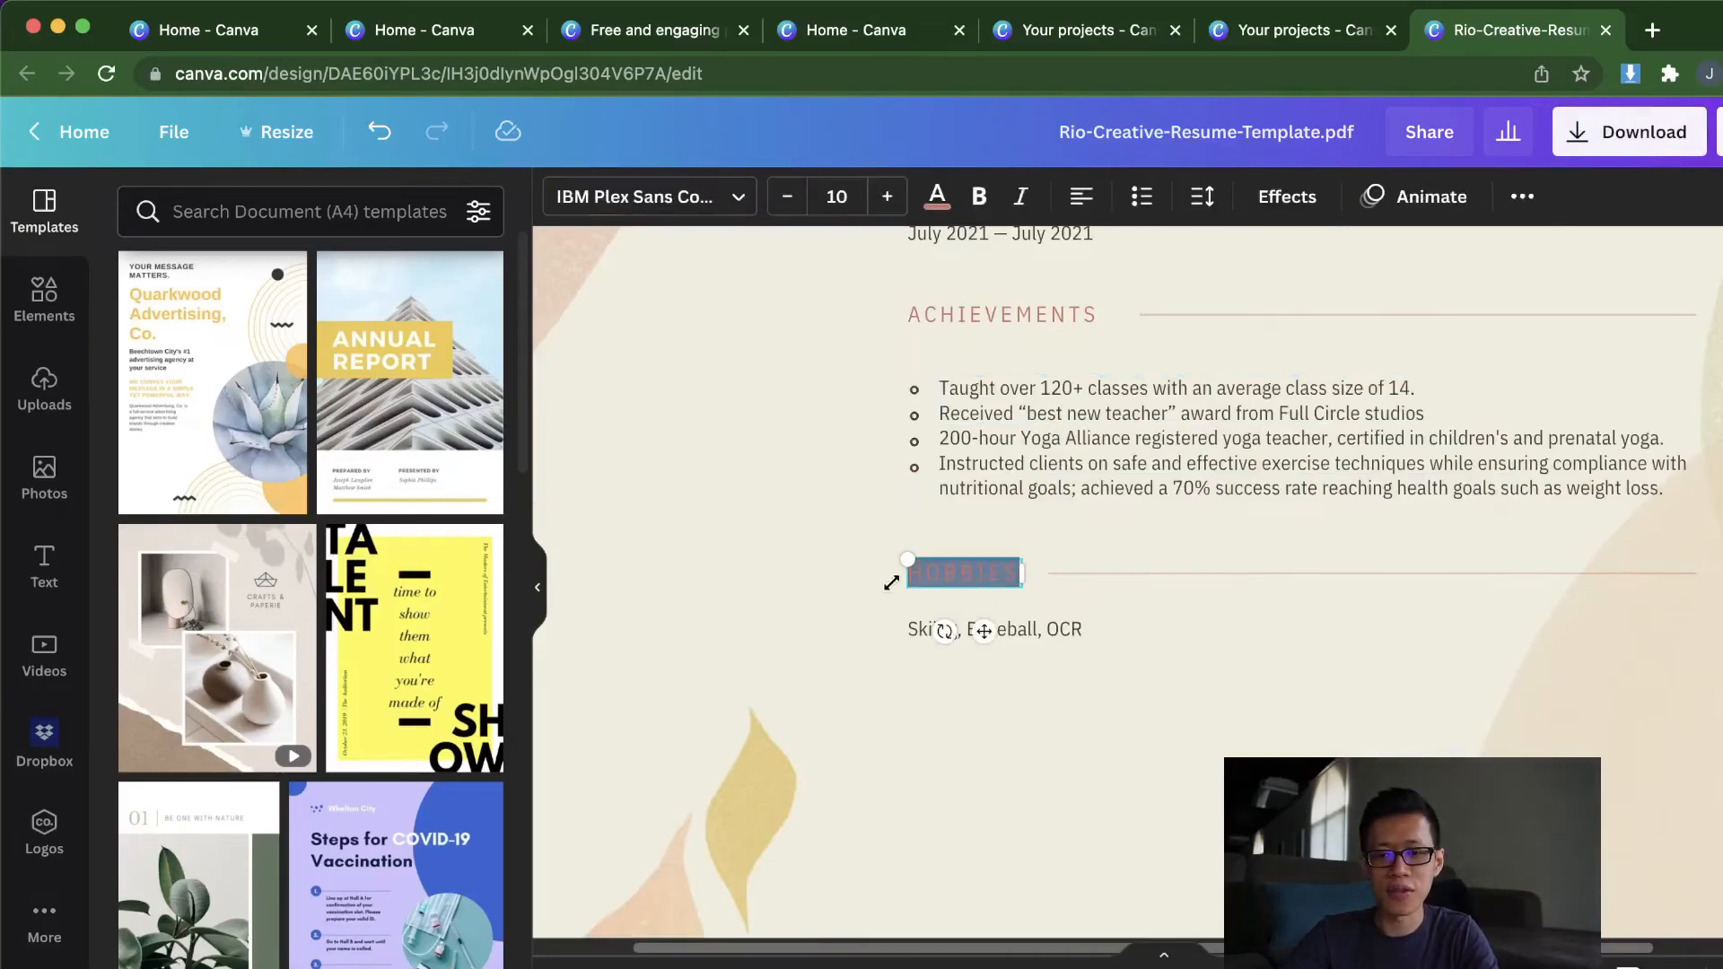
pyautogui.click(924, 655)
pyautogui.scroll(-5, 928, 652)
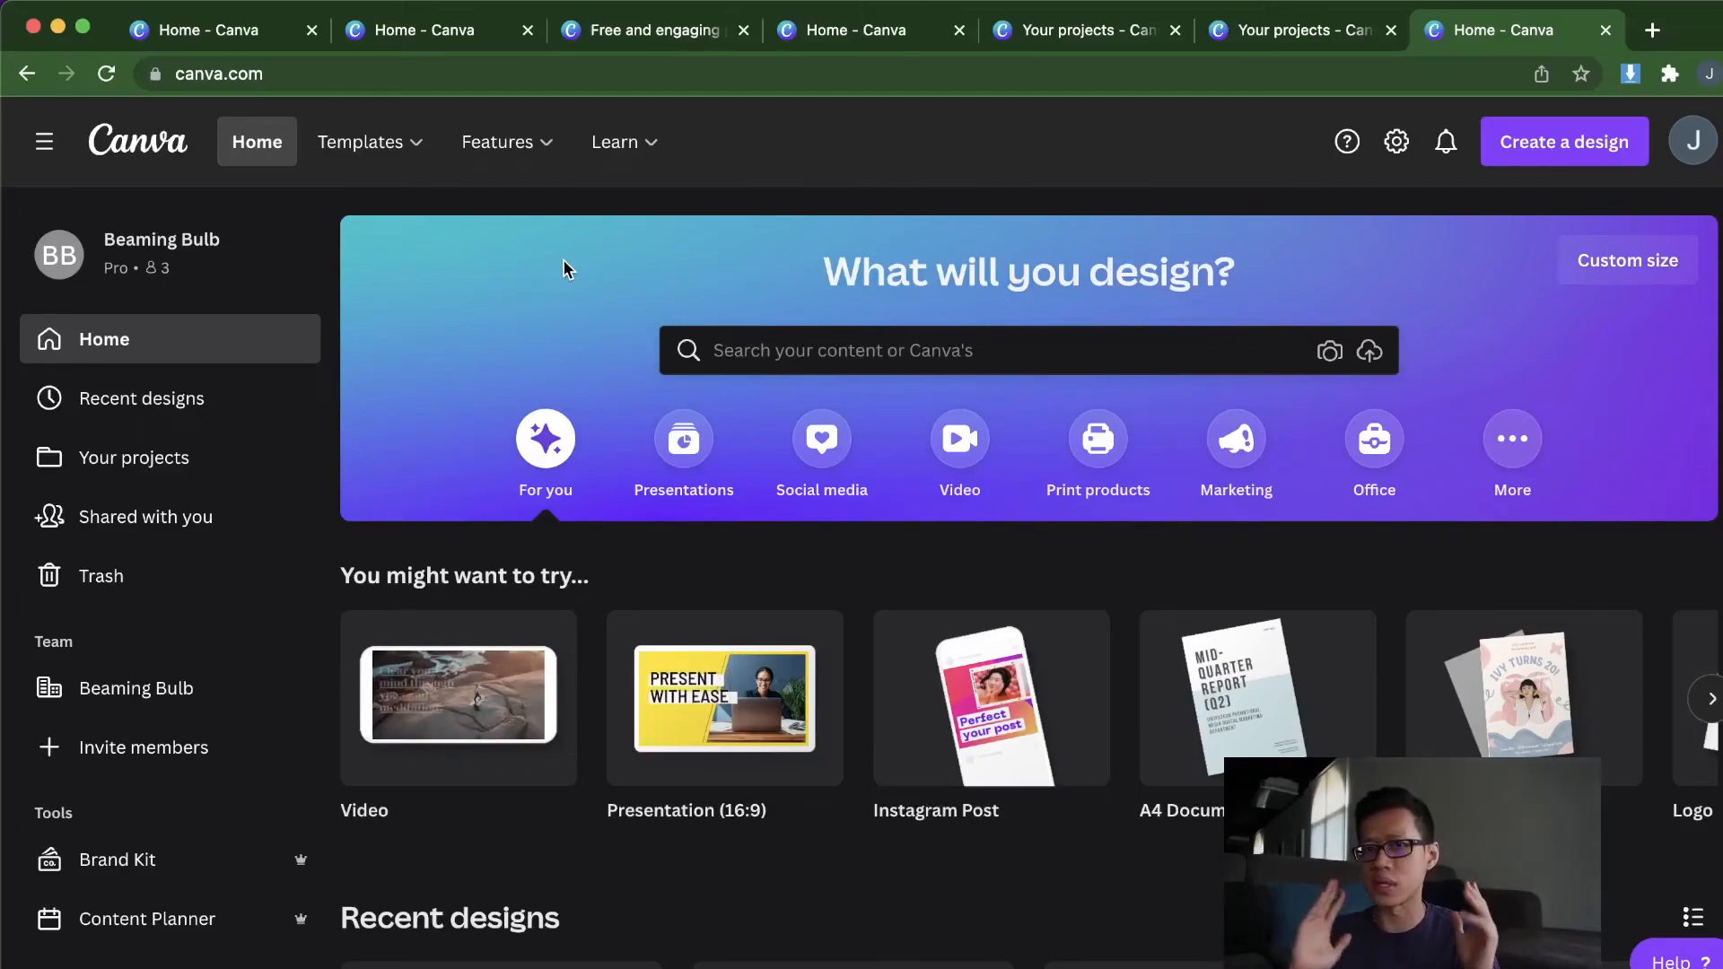
pyautogui.scroll(-3, 626, 564)
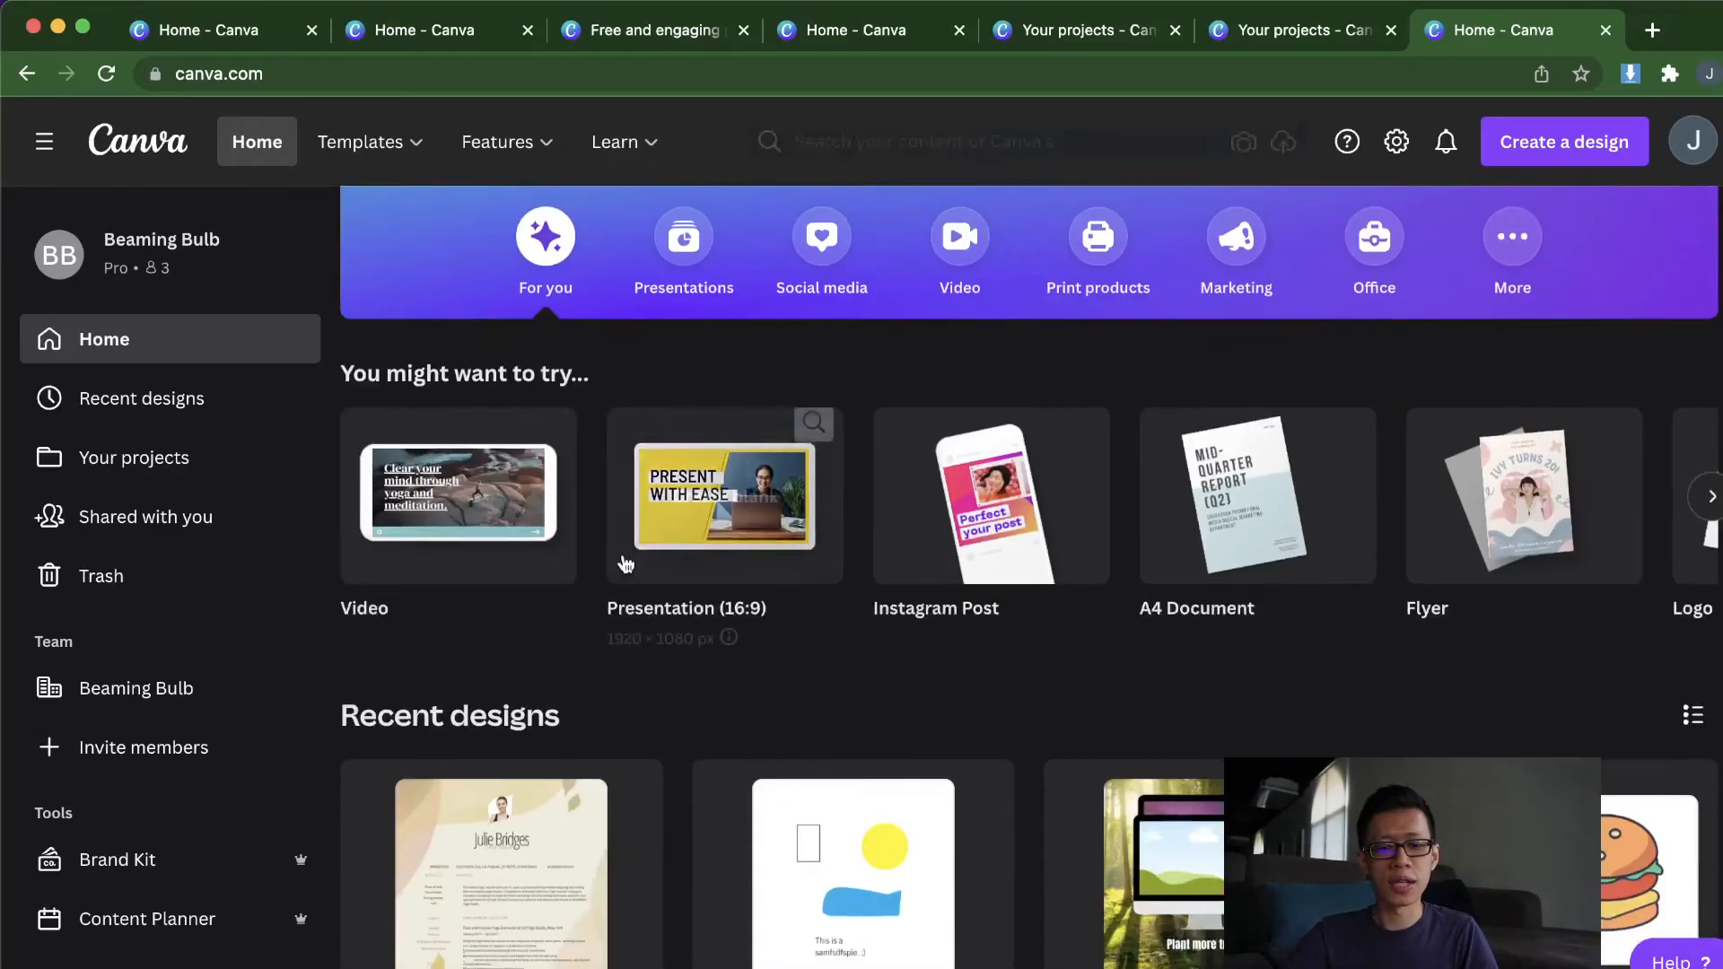
pyautogui.scroll(3, 549, 688)
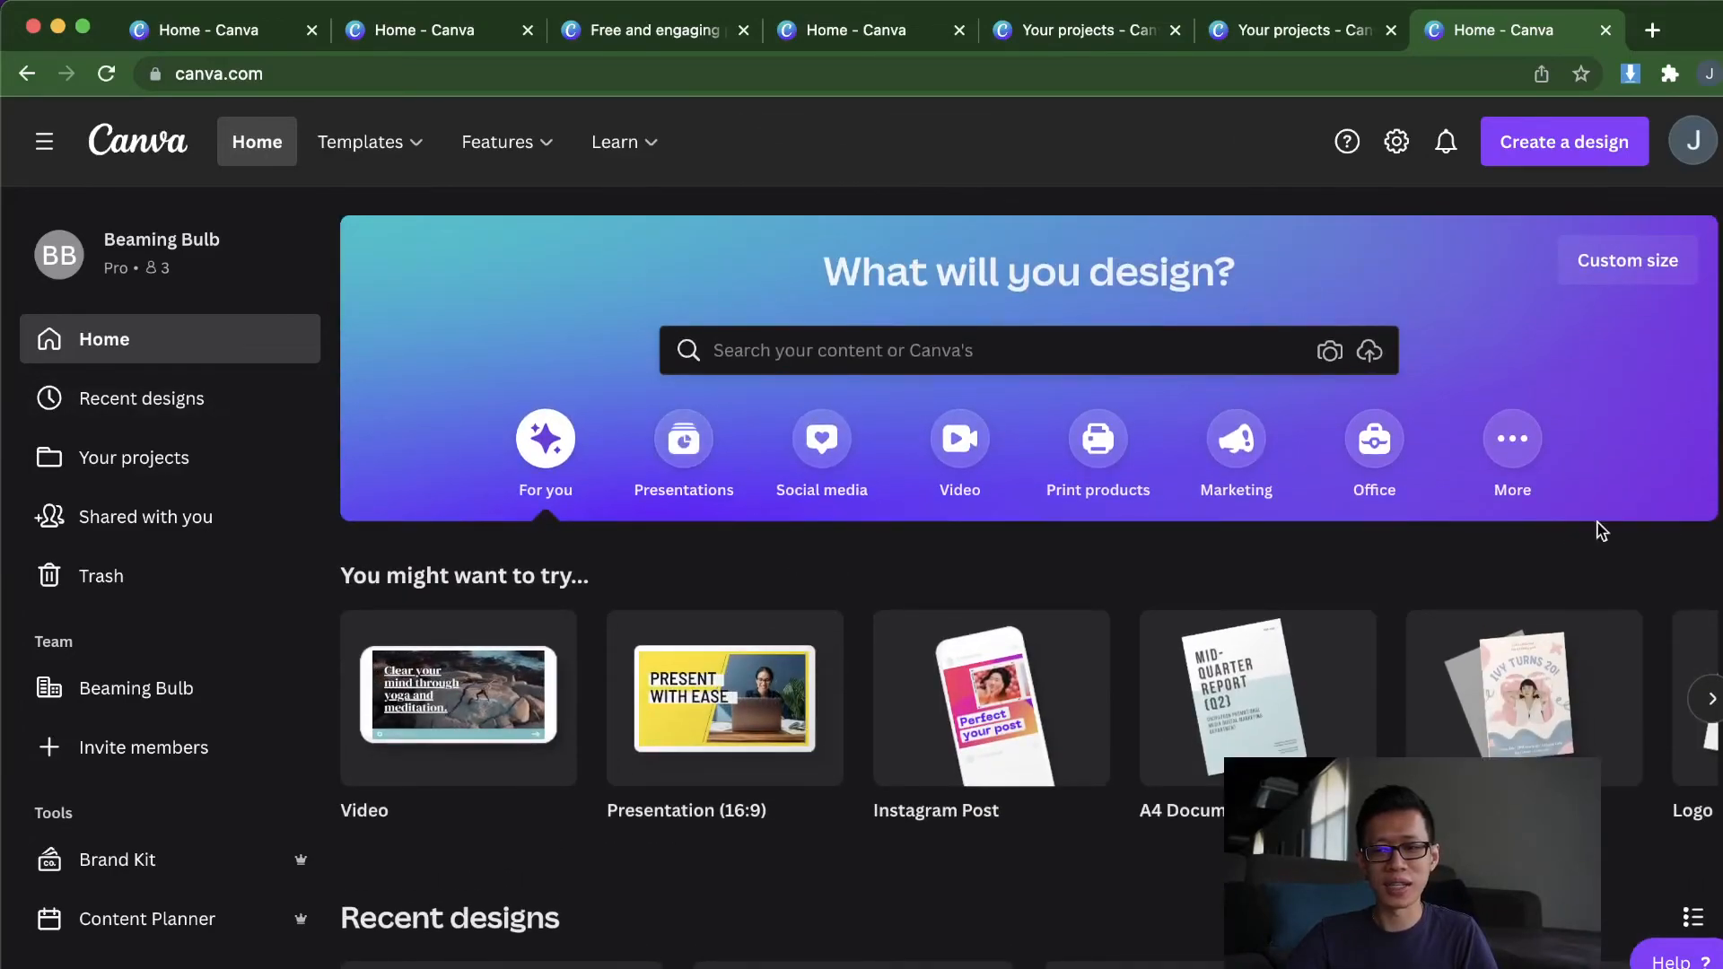
# Step: Create a new Instagram Post design from the home page
pyautogui.click(1564, 142)
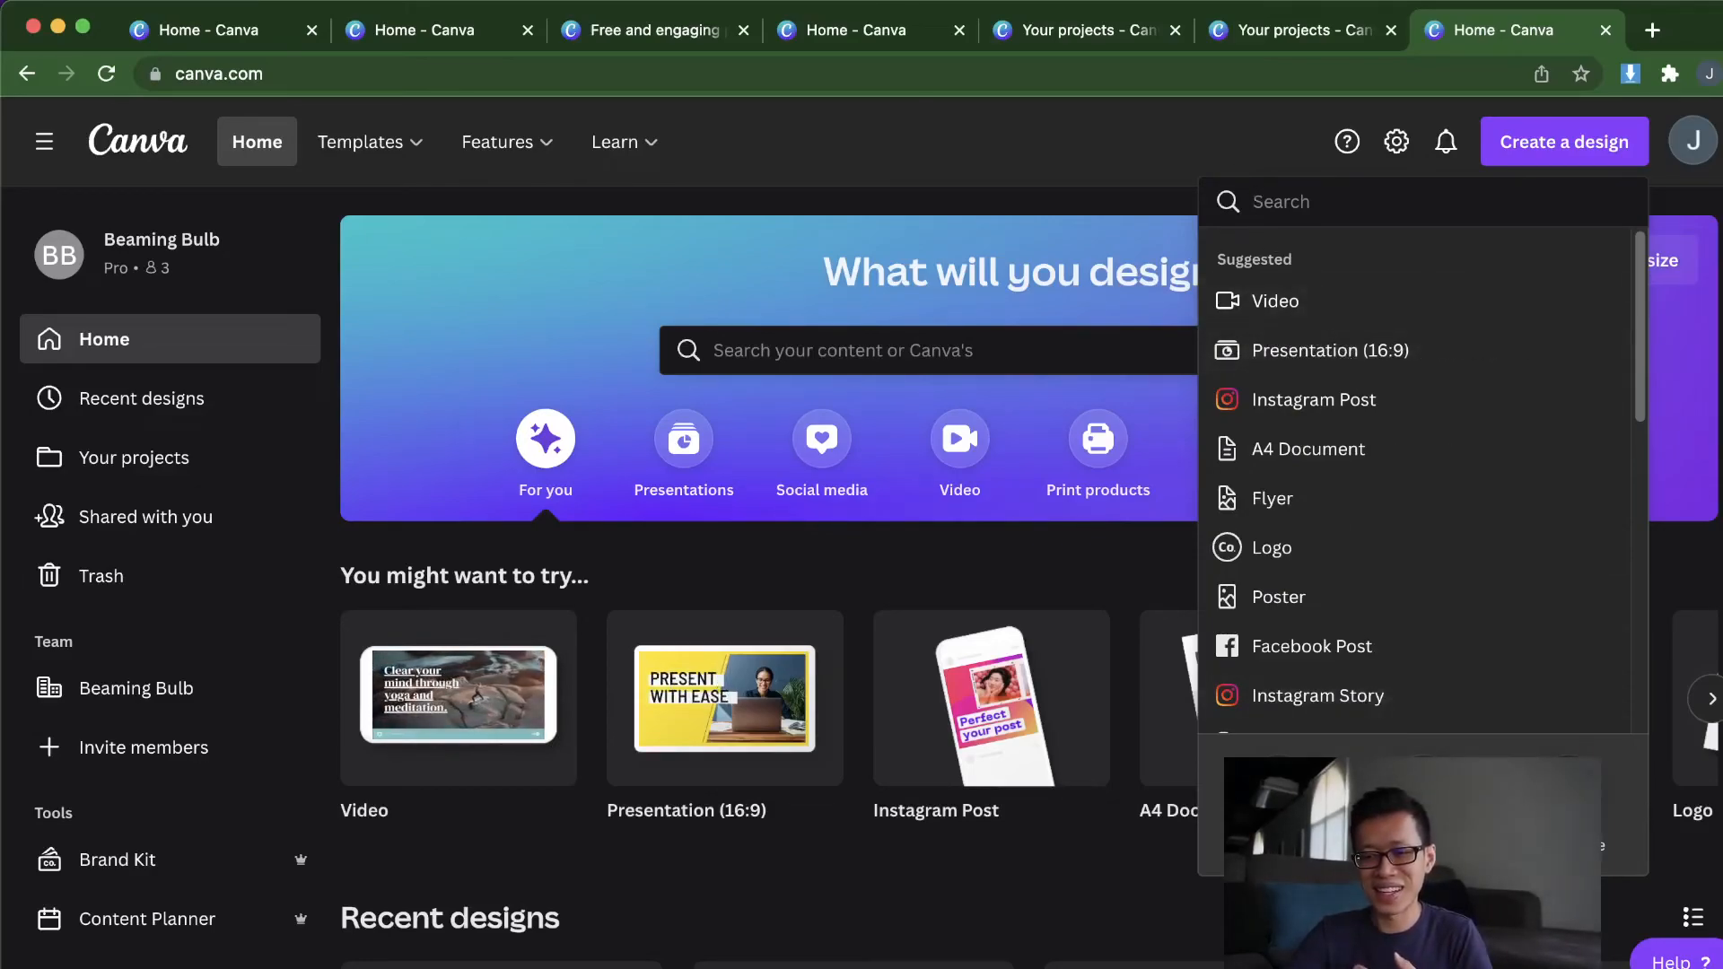
pyautogui.click(1278, 786)
pyautogui.click(945, 155)
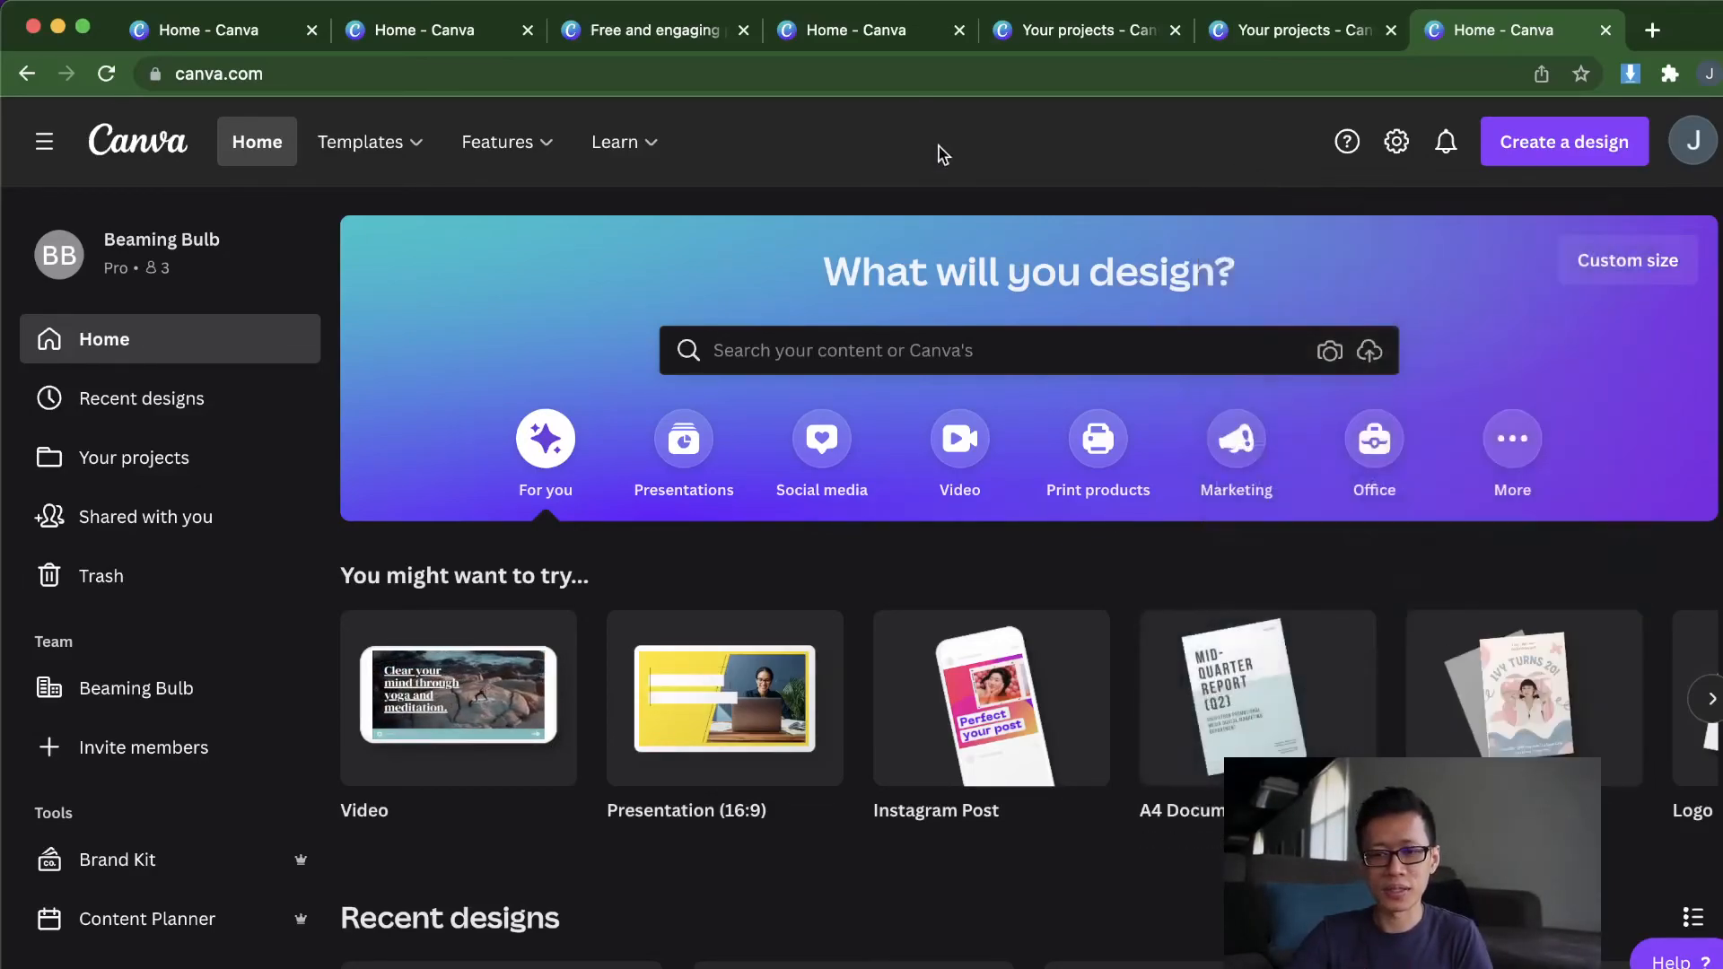
pyautogui.click(1058, 770)
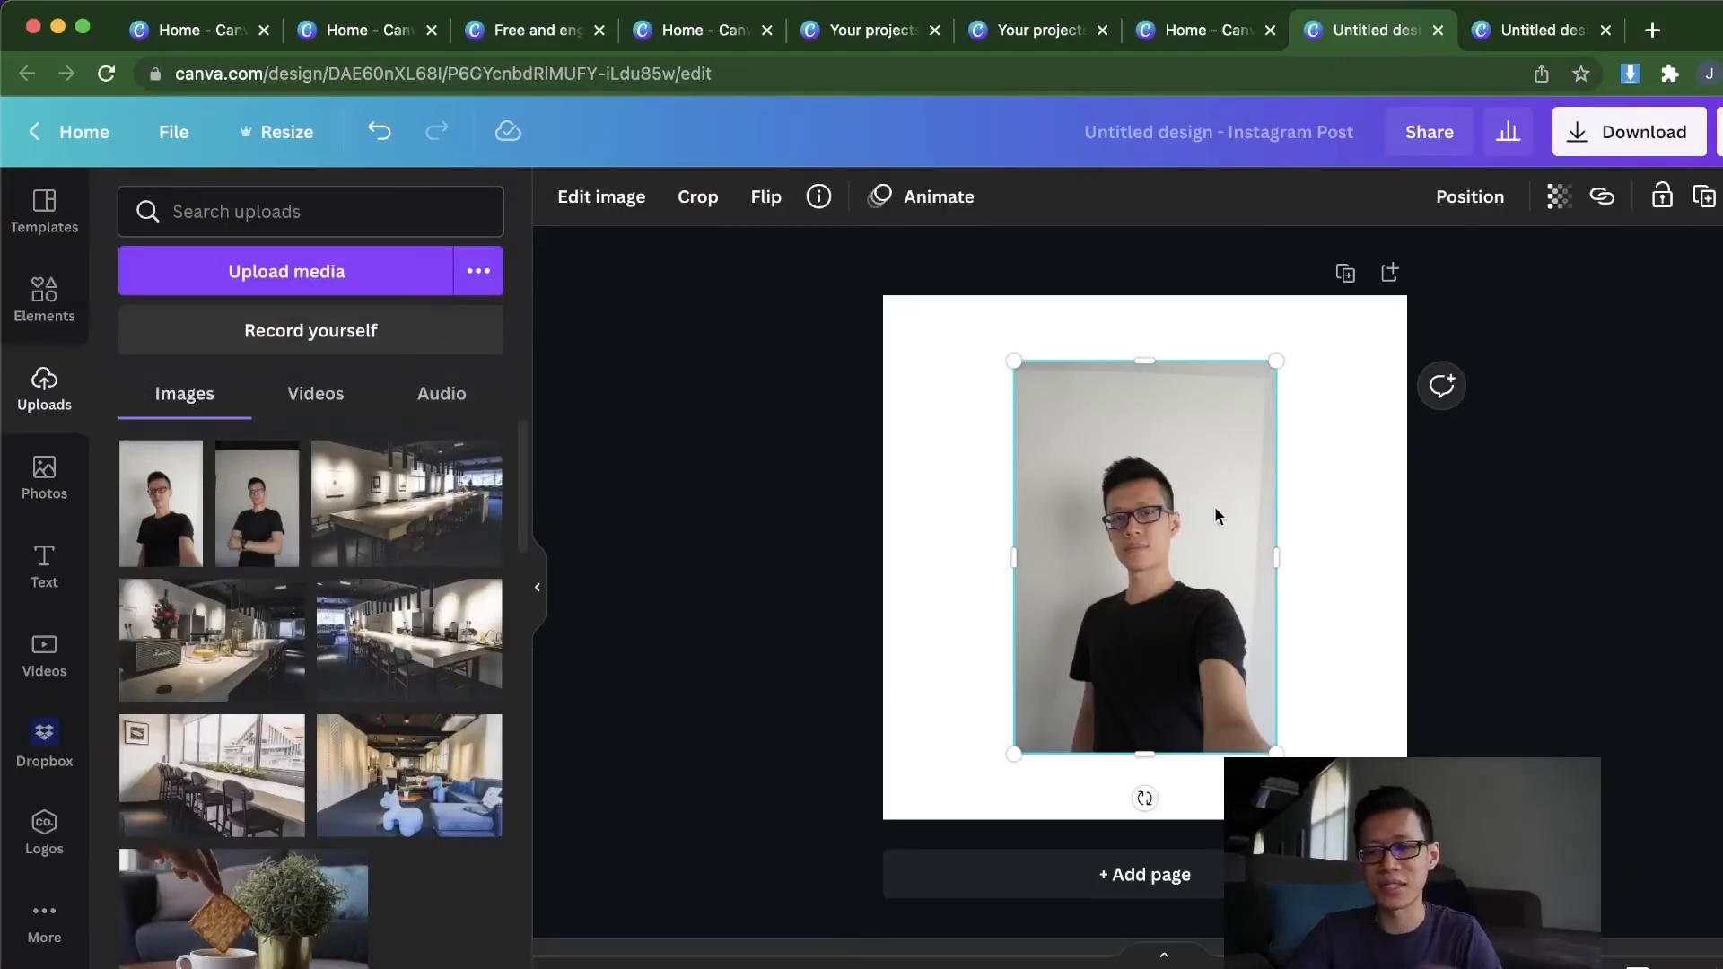
# Step: Enlarge and reposition the man's portrait photo on the page and remove its background
pyautogui.moveTo(1216, 517); pyautogui.dragTo(1112, 581)
pyautogui.moveTo(1173, 437); pyautogui.dragTo(1242, 334)
pyautogui.moveTo(1080, 516); pyautogui.dragTo(1121, 502)
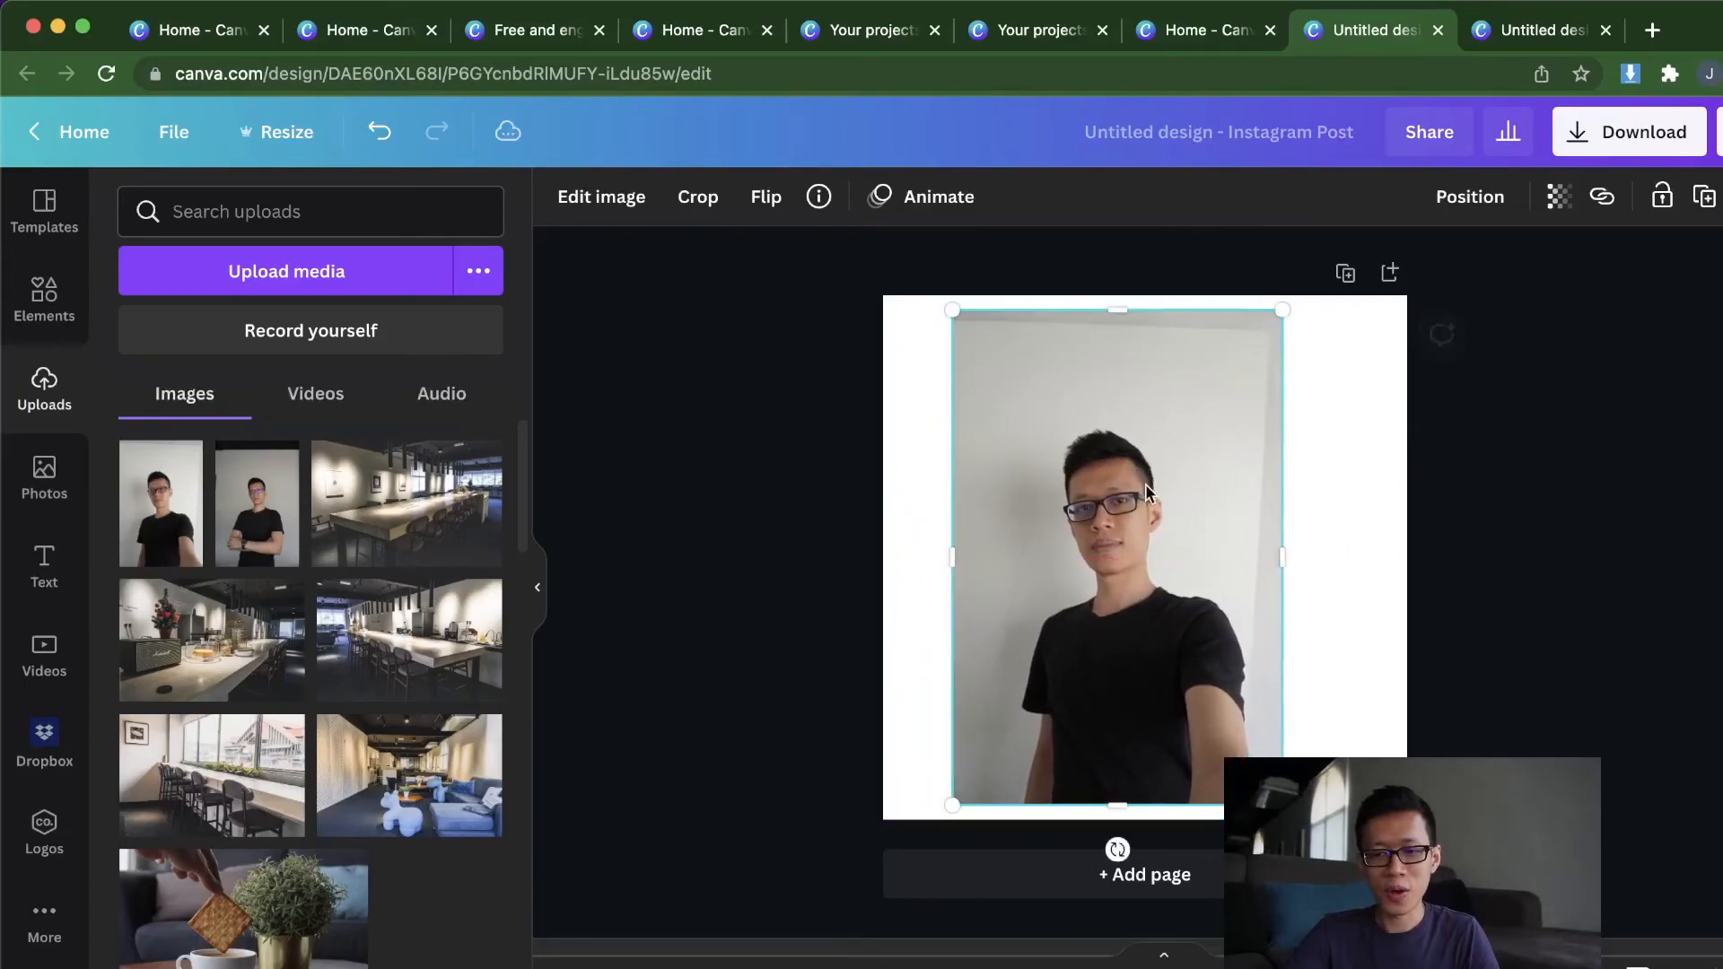
pyautogui.click(639, 192)
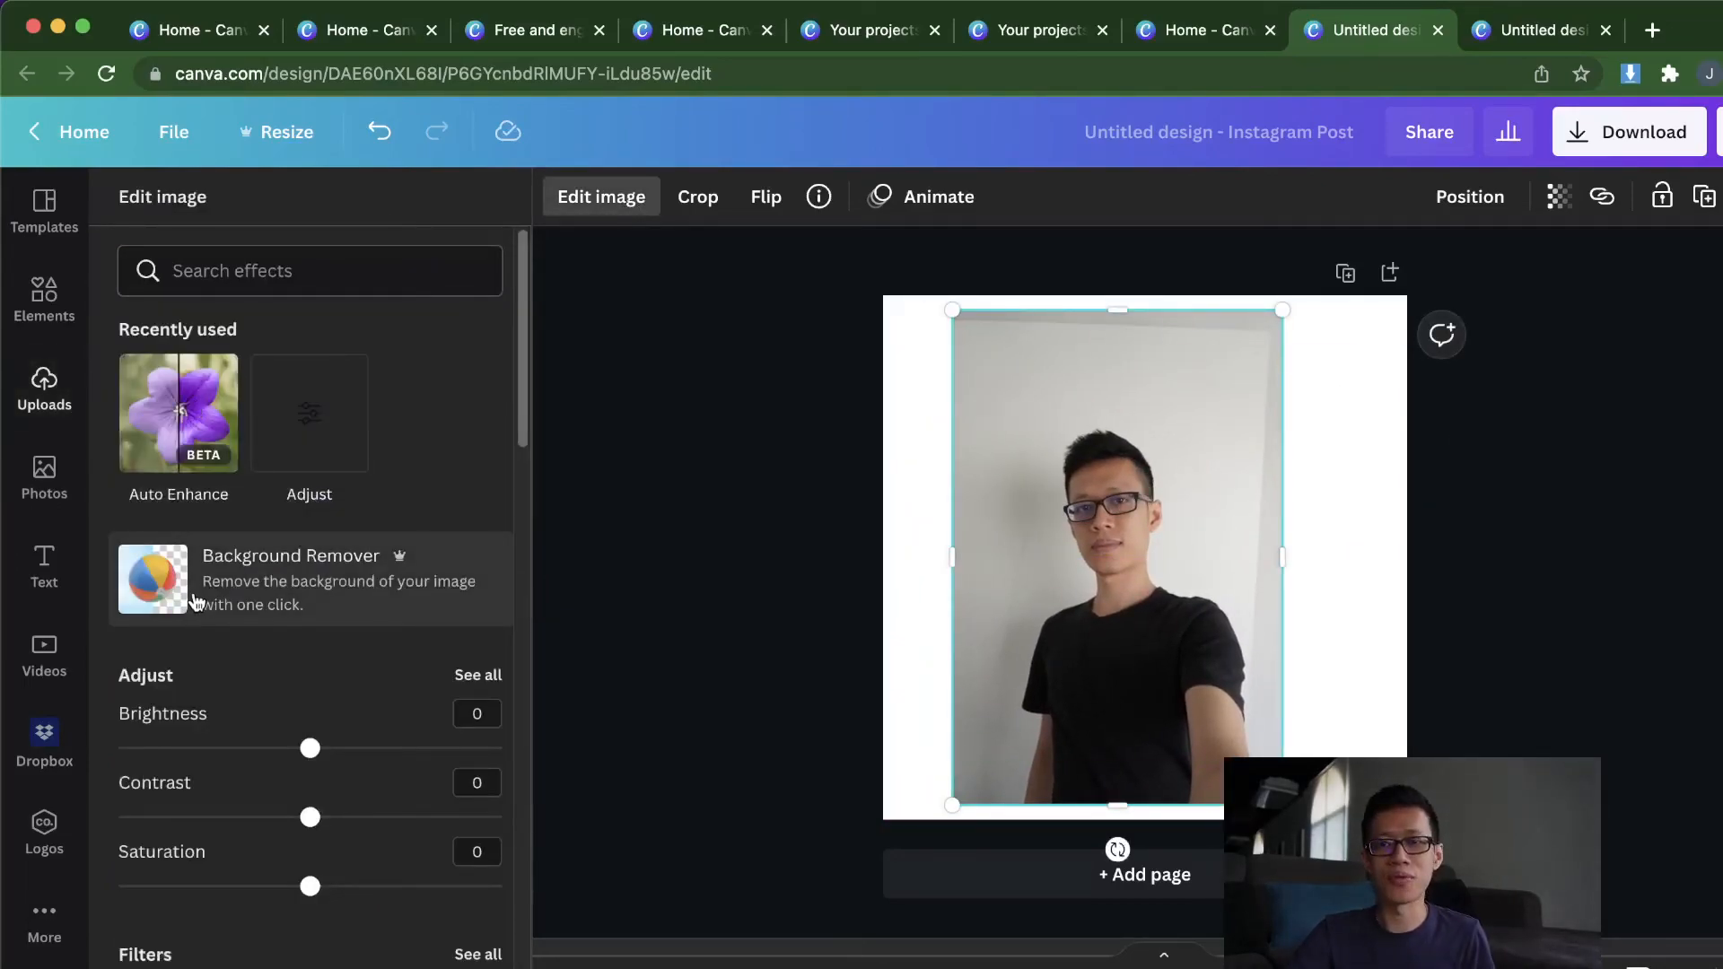
pyautogui.click(194, 602)
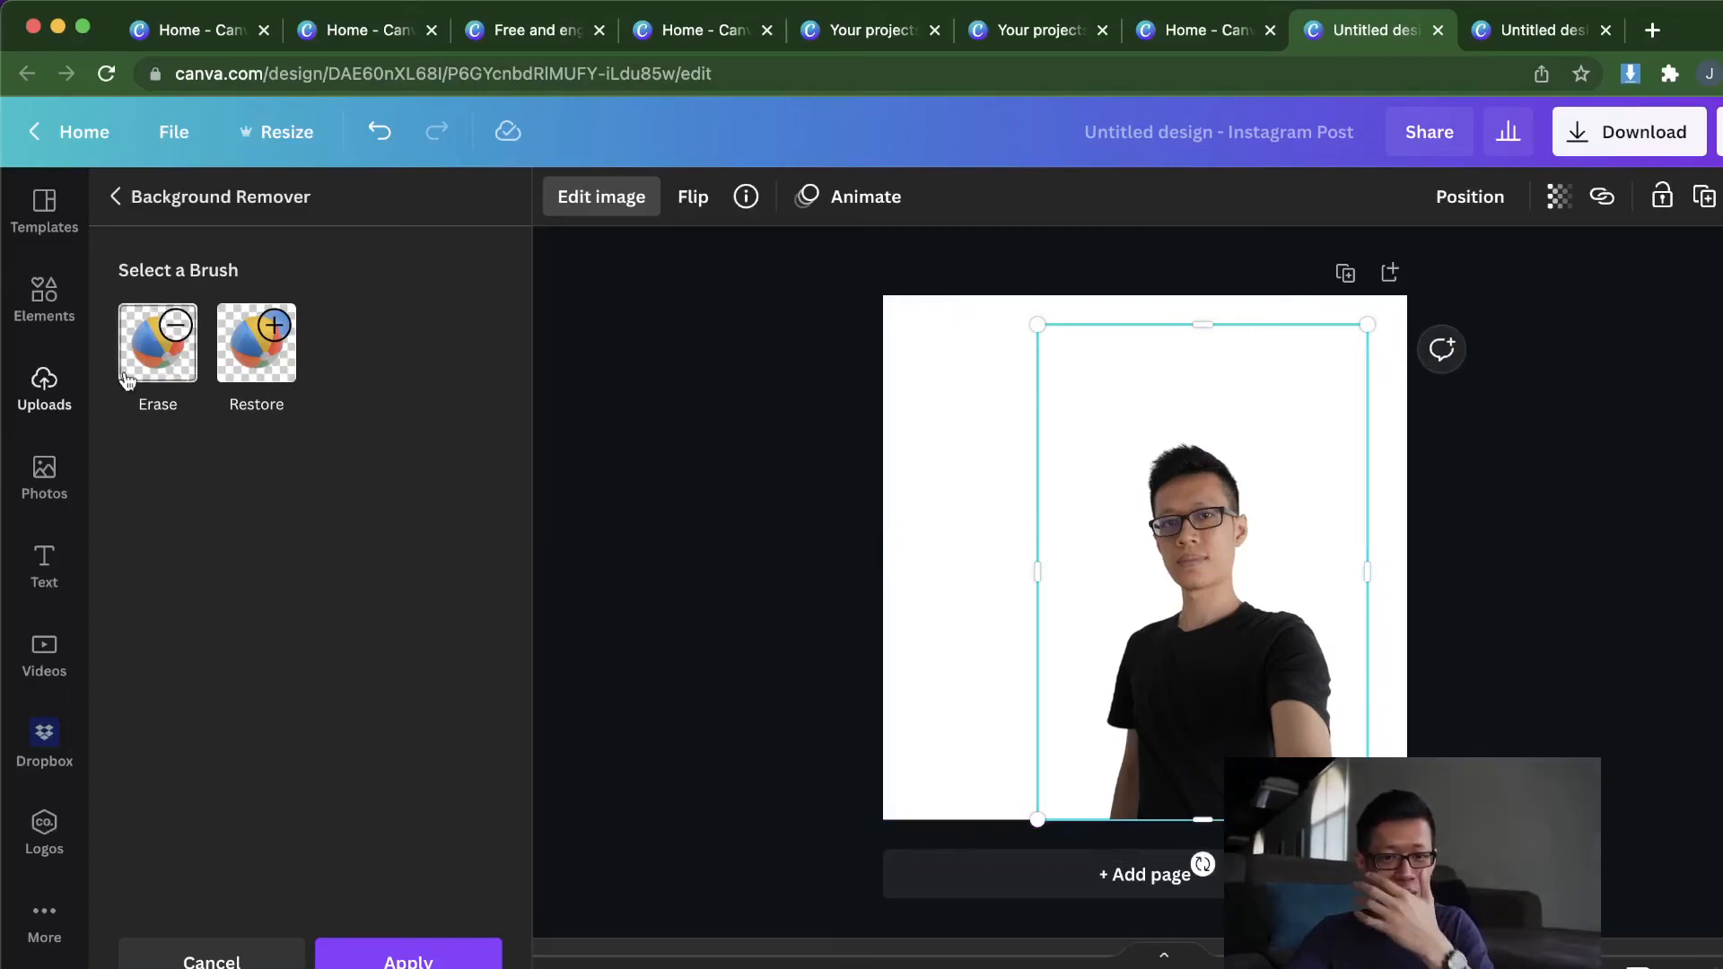
# Step: Try erasing across the man's hair with the Erase brush at size 28 and undo the stroke
pyautogui.click(257, 343)
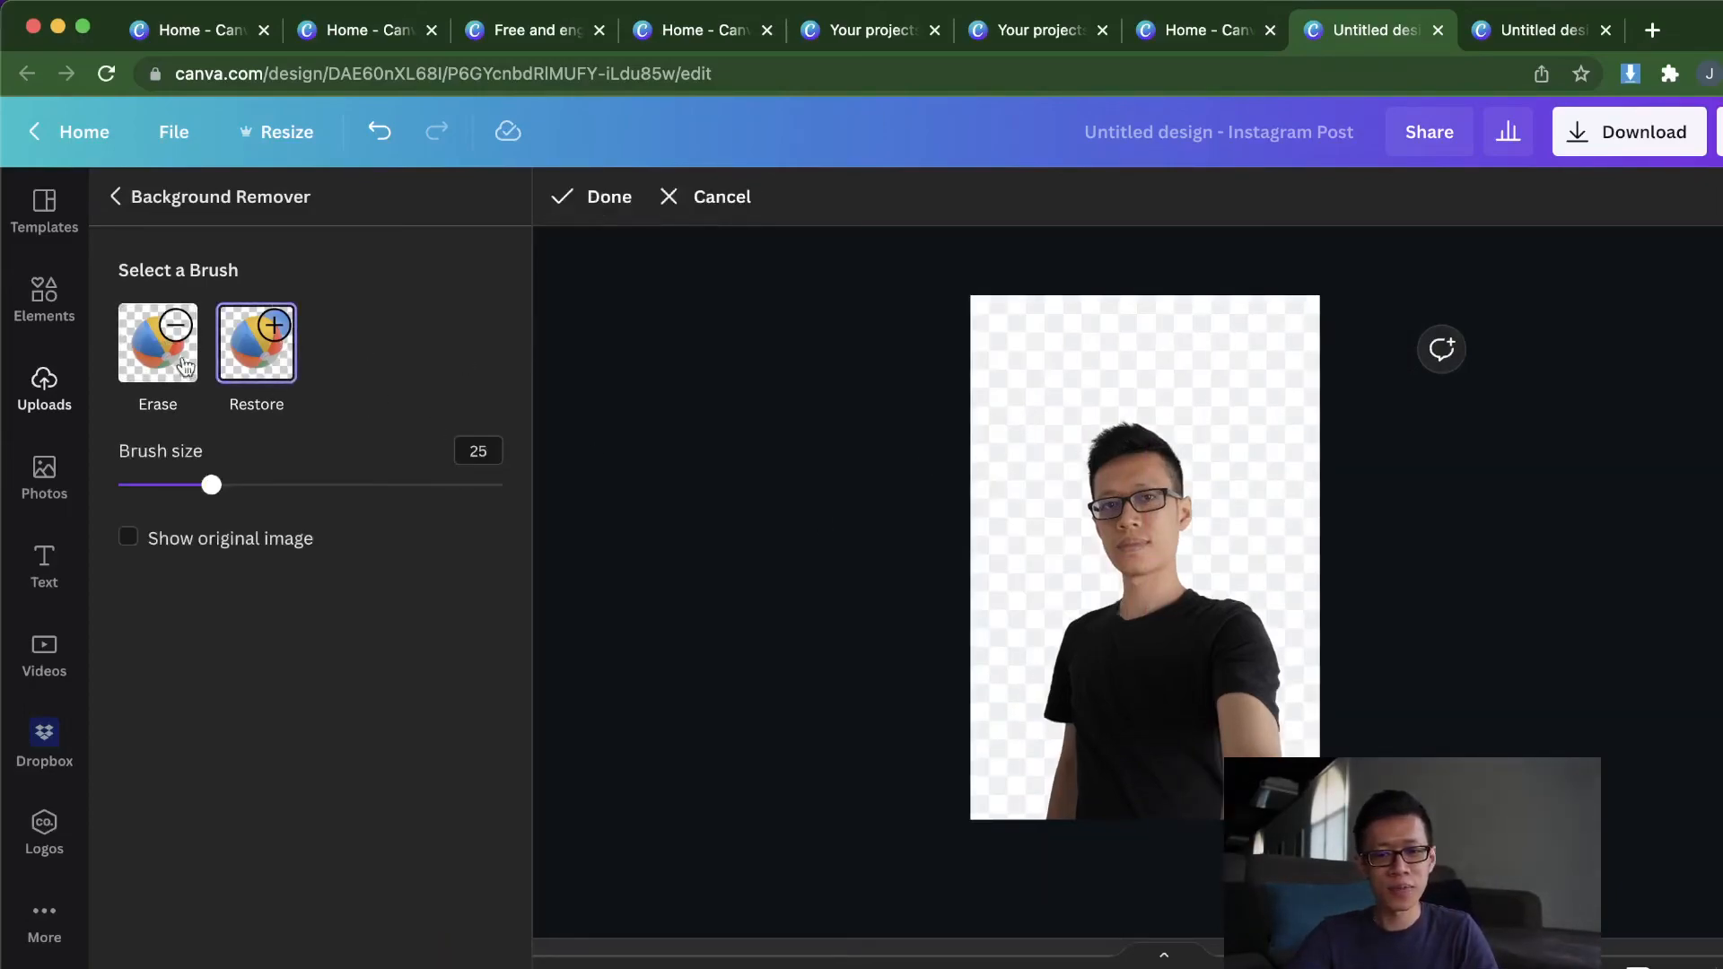
pyautogui.click(158, 343)
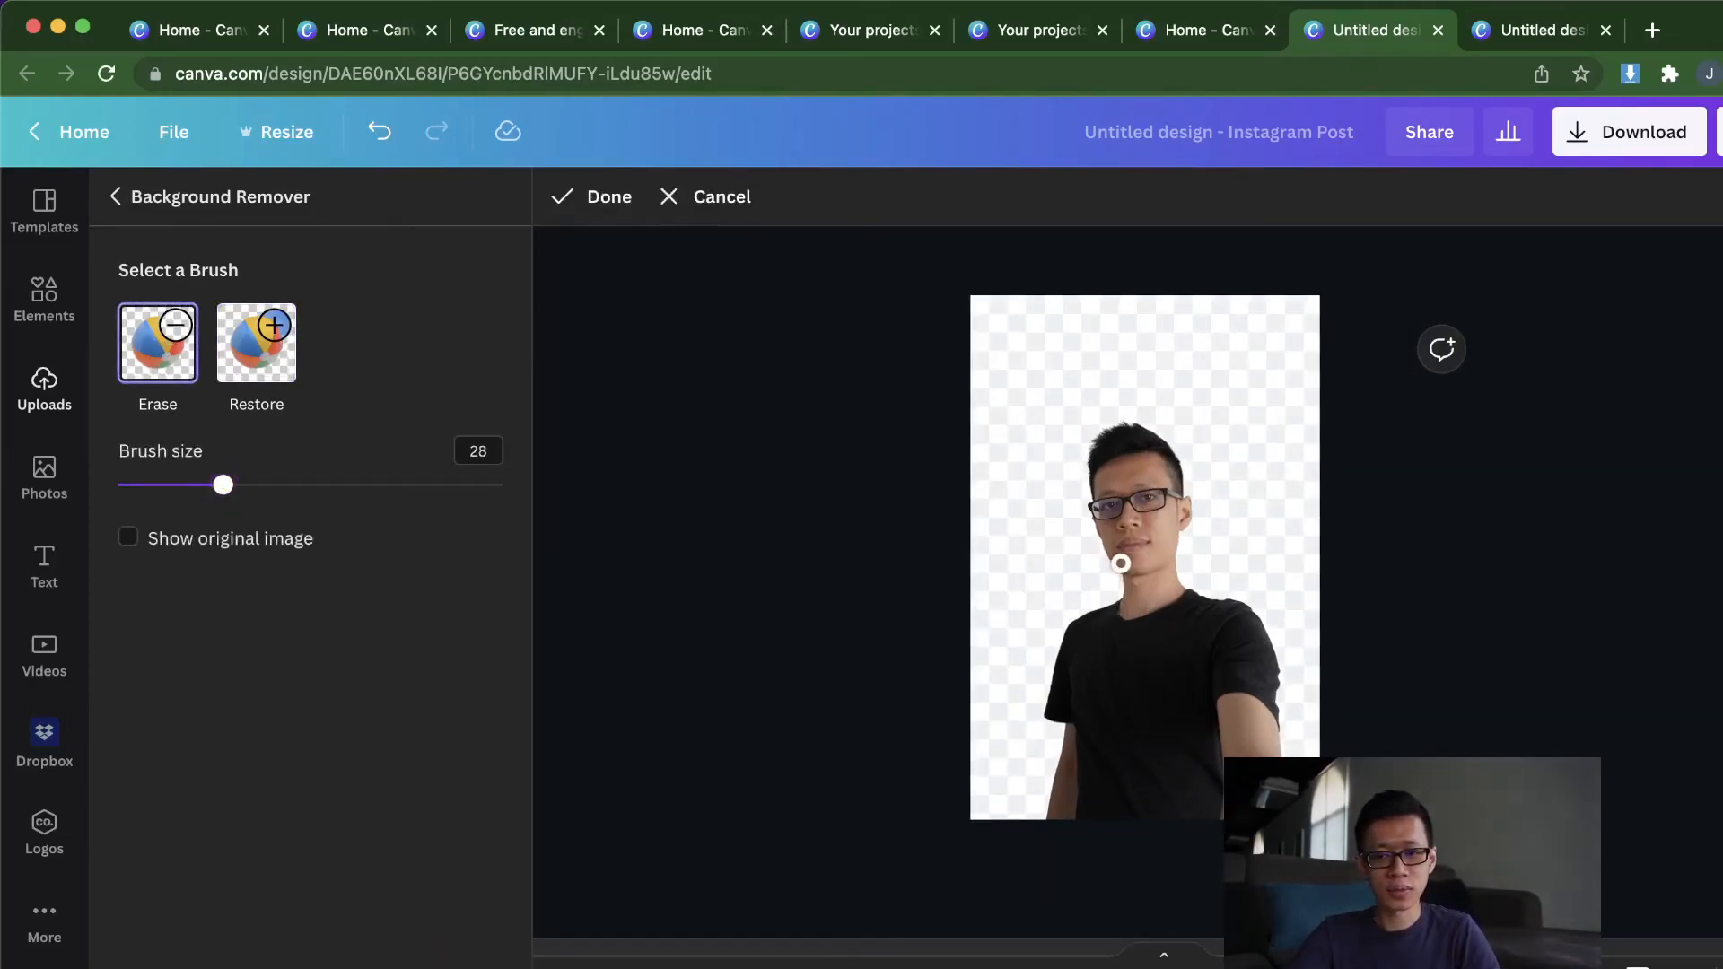
pyautogui.moveTo(1075, 452)
pyautogui.mouseDown()
pyautogui.moveTo(1093, 417)
pyautogui.moveTo(1215, 440)
pyautogui.mouseUp()
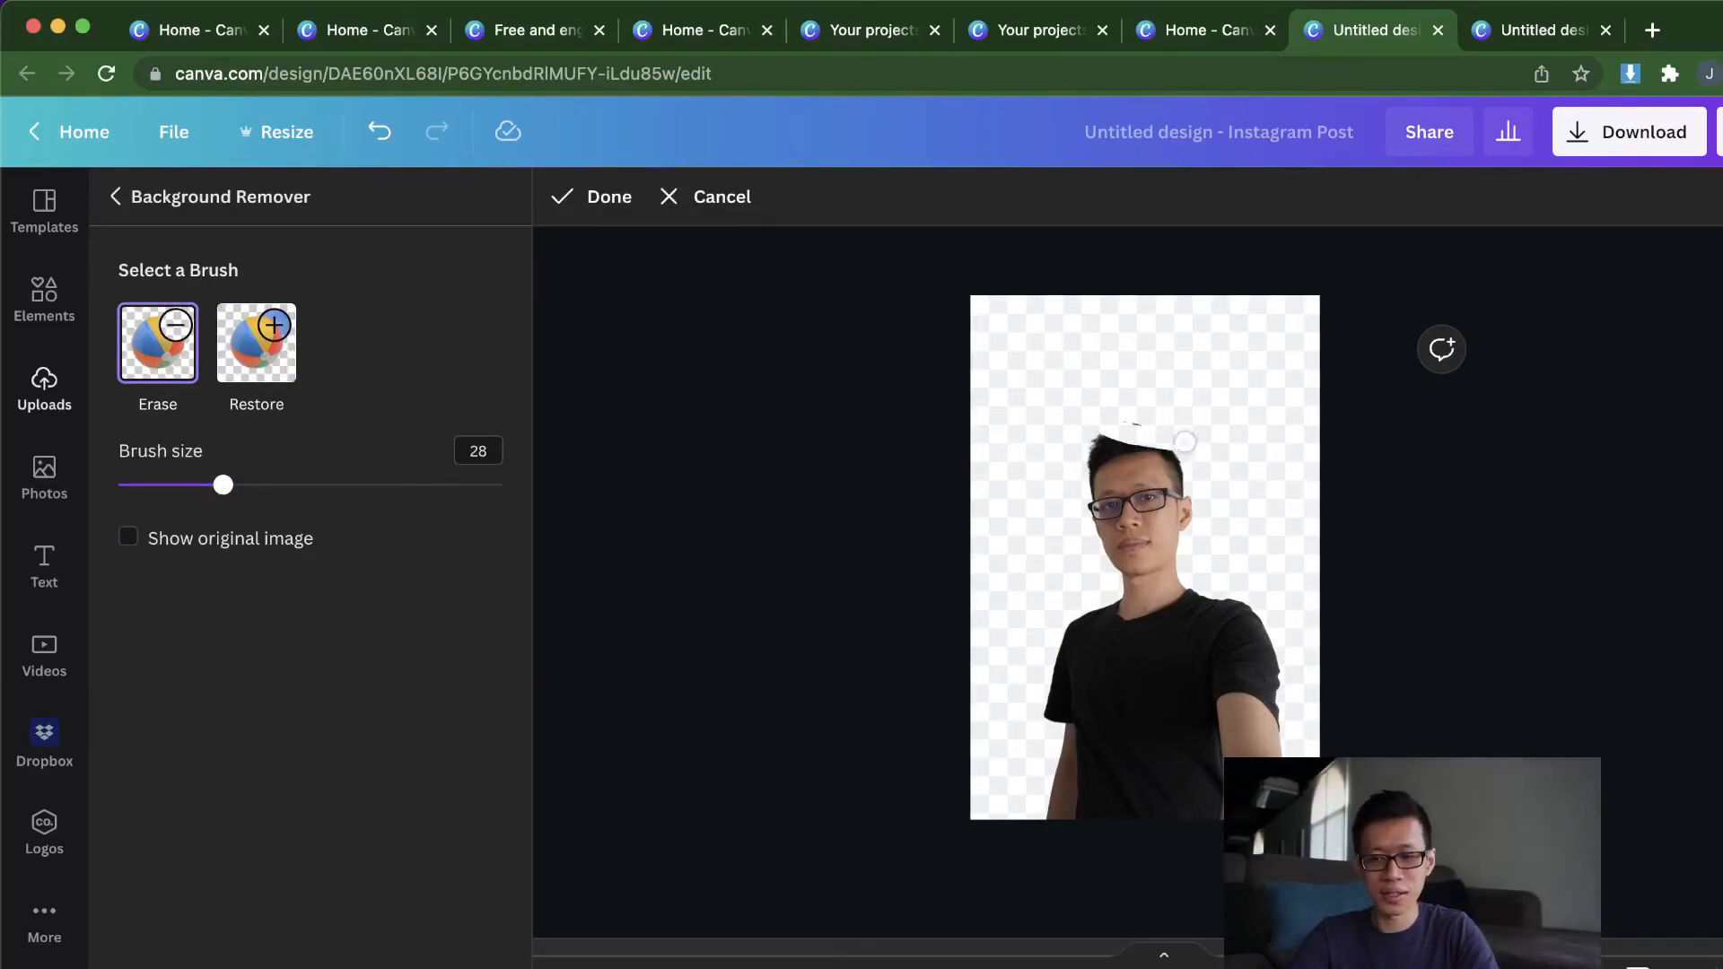
pyautogui.press('super+z')
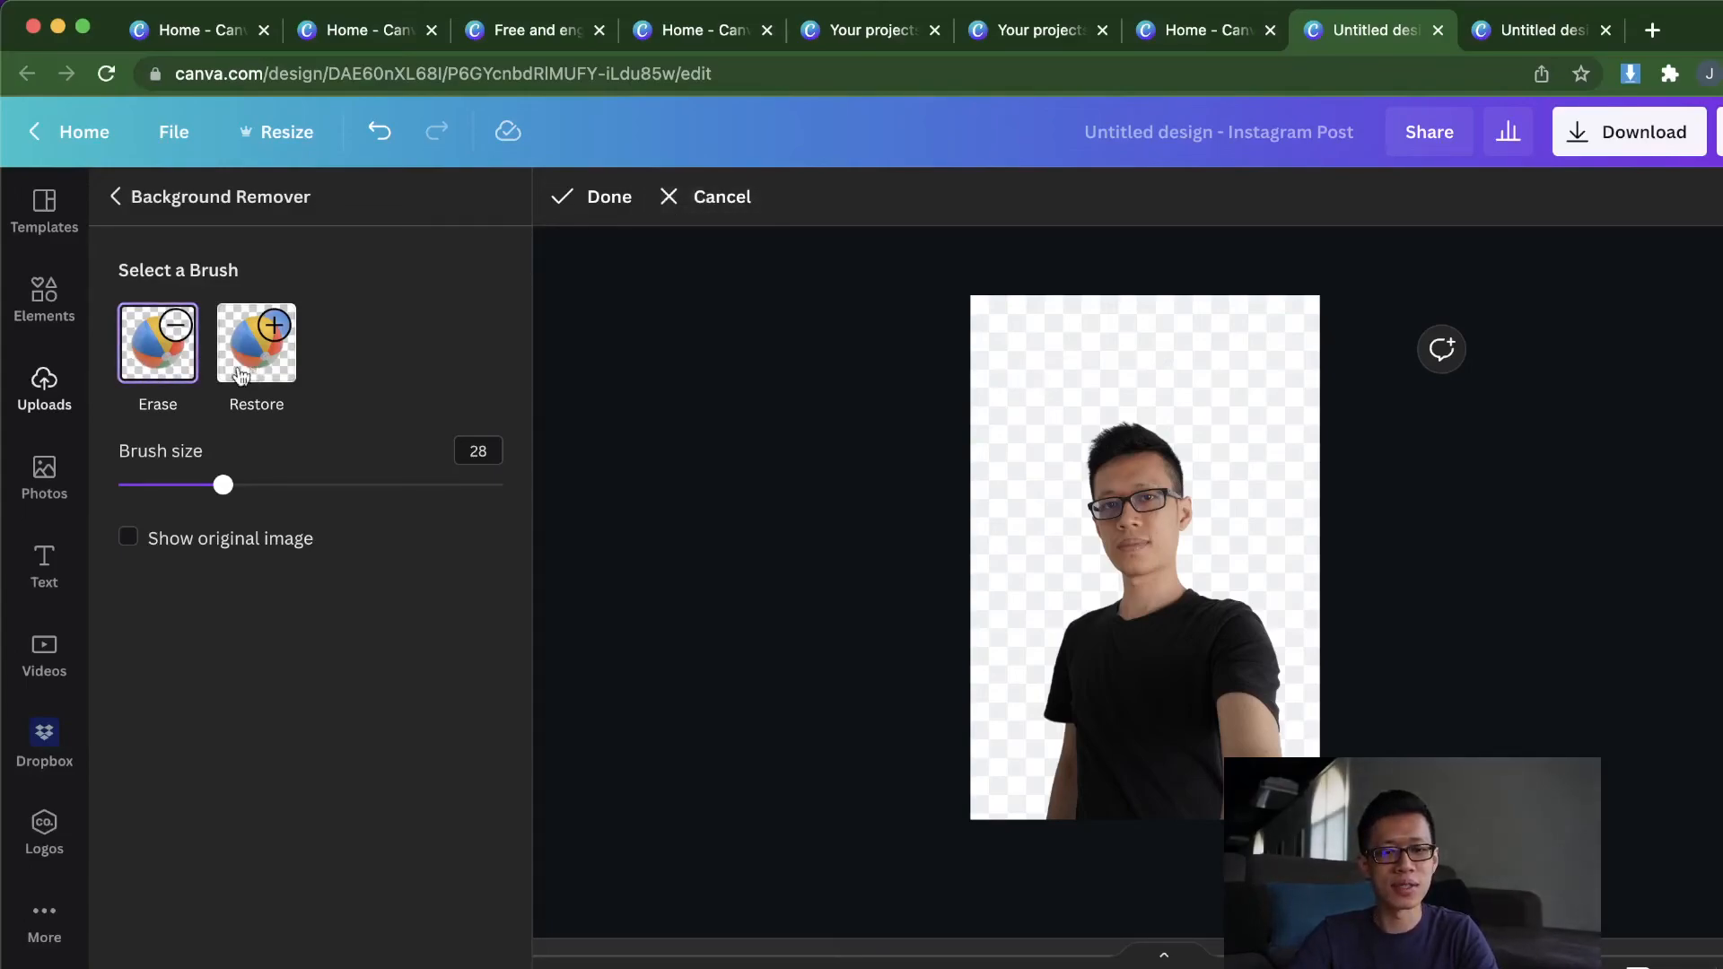
# Step: Restore a strip of the removed background along the portrait's left edge with the Restore brush
pyautogui.click(270, 363)
pyautogui.moveTo(986, 381); pyautogui.dragTo(985, 481)
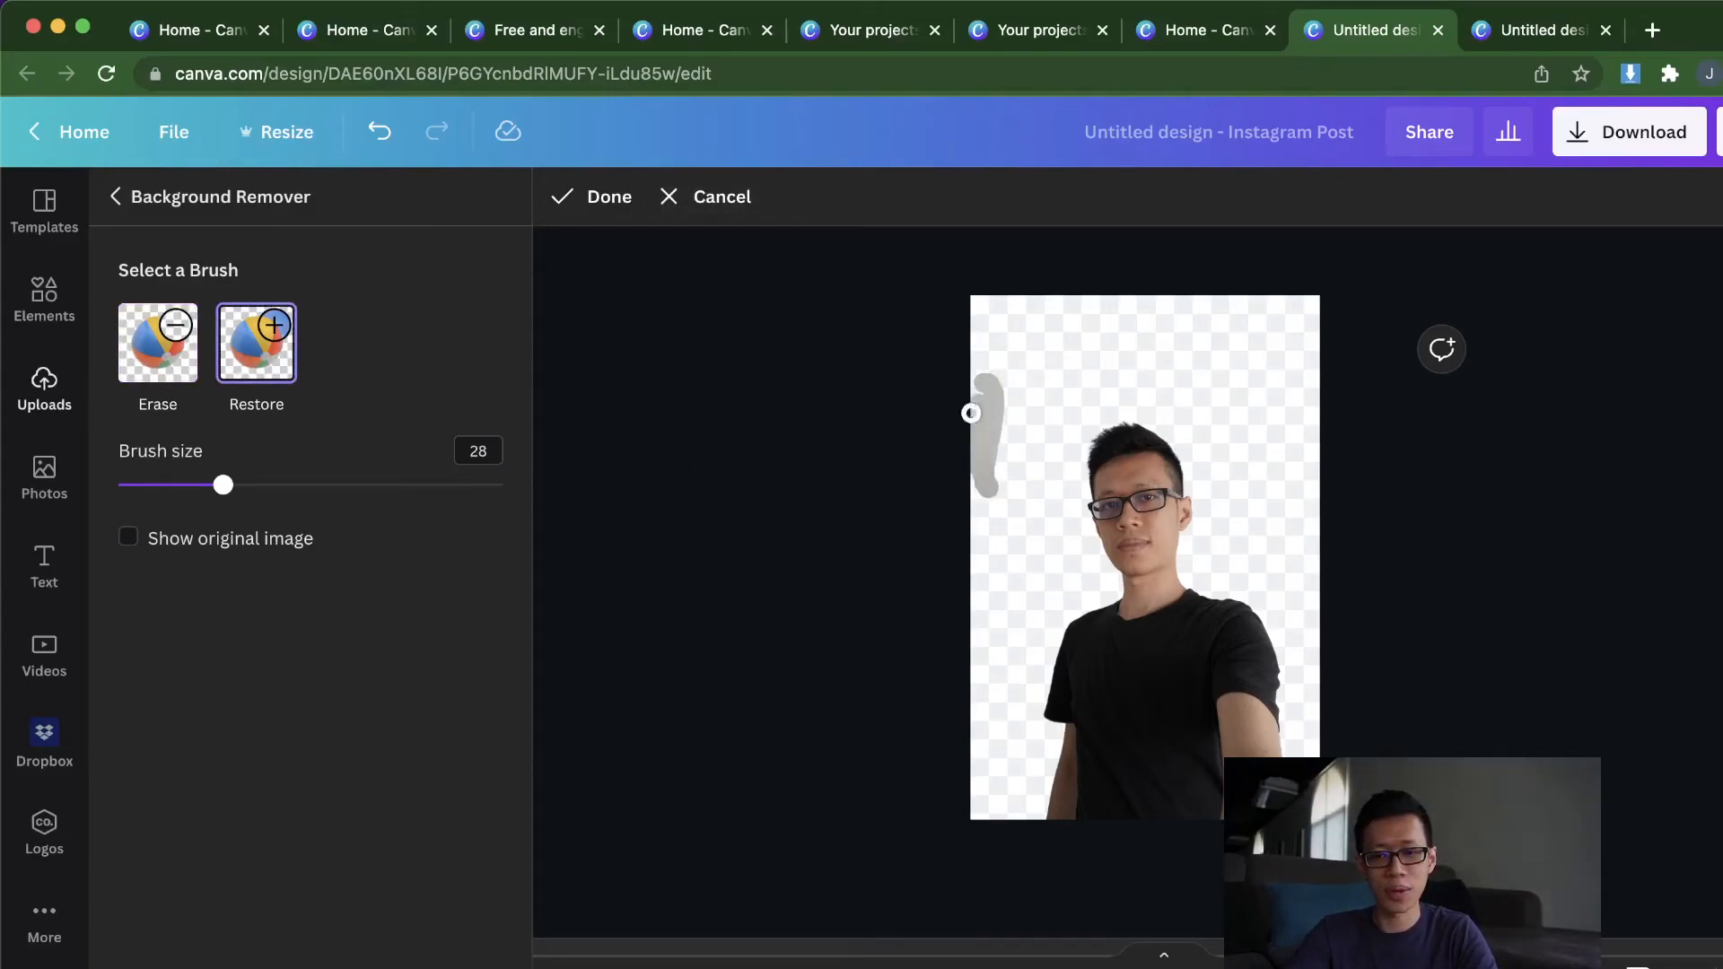
pyautogui.moveTo(972, 413); pyautogui.dragTo(989, 398)
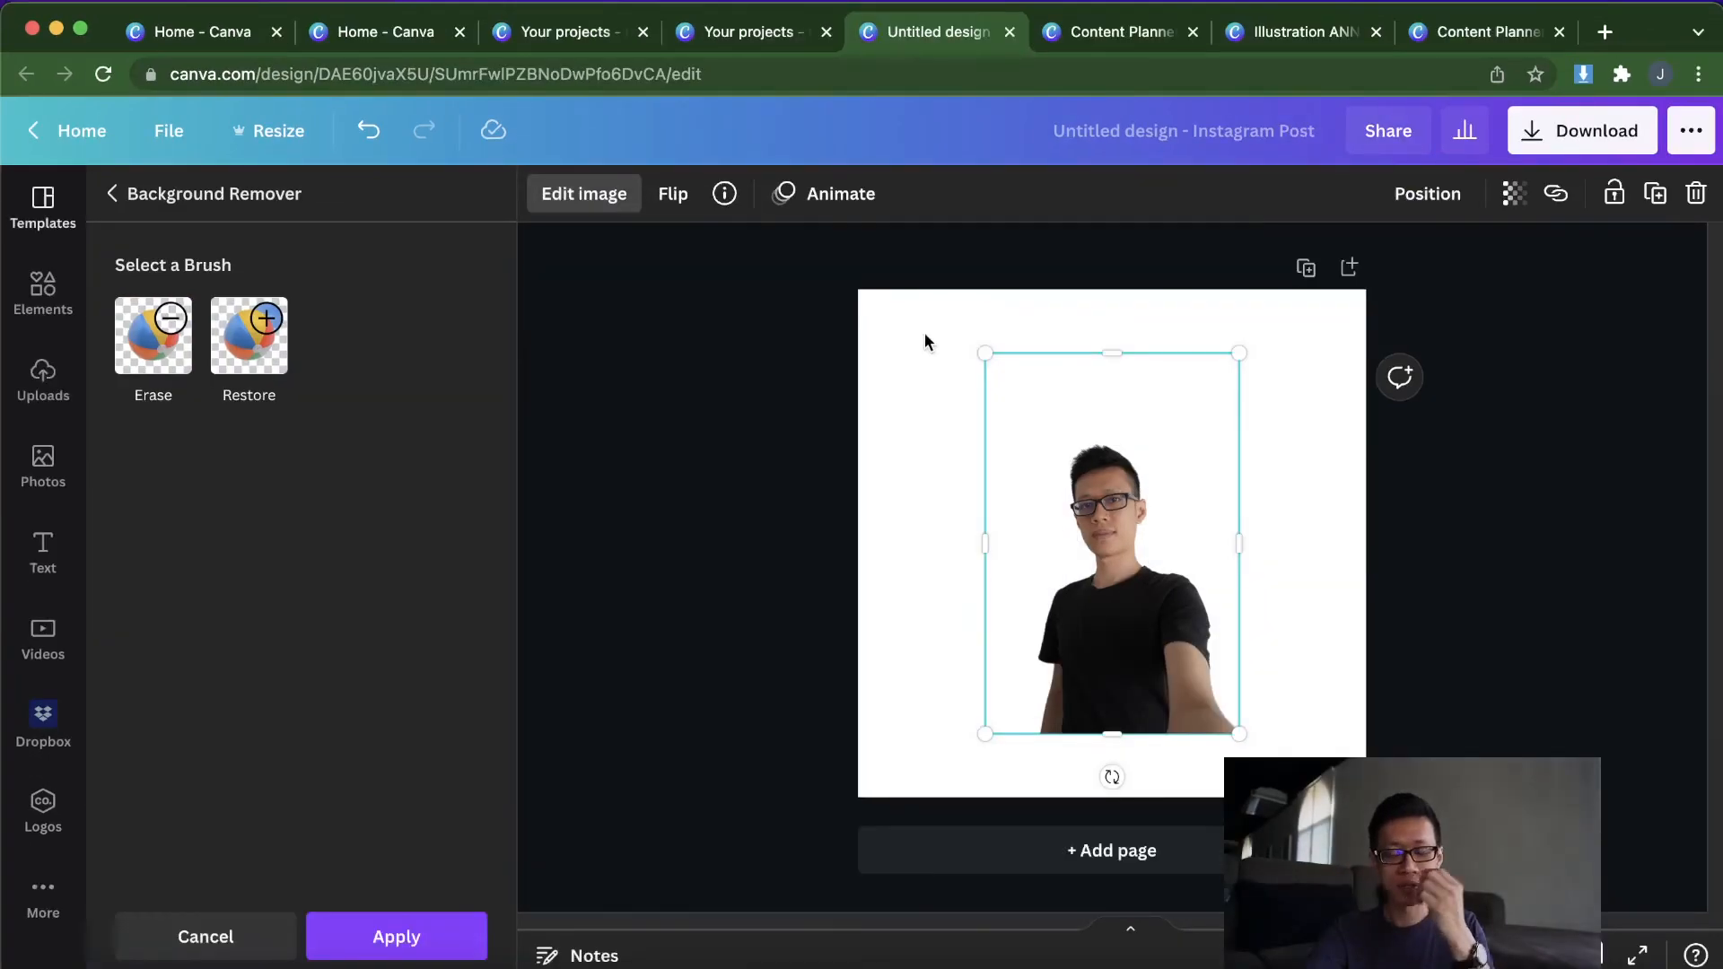
# Step: Add the trending stock photo of the woman in a yellow headscarf and remove its background
pyautogui.moveTo(1125, 471)
pyautogui.mouseDown()
pyautogui.moveTo(1060, 512)
pyautogui.moveTo(1112, 464)
pyautogui.mouseUp()
pyautogui.click(36, 369)
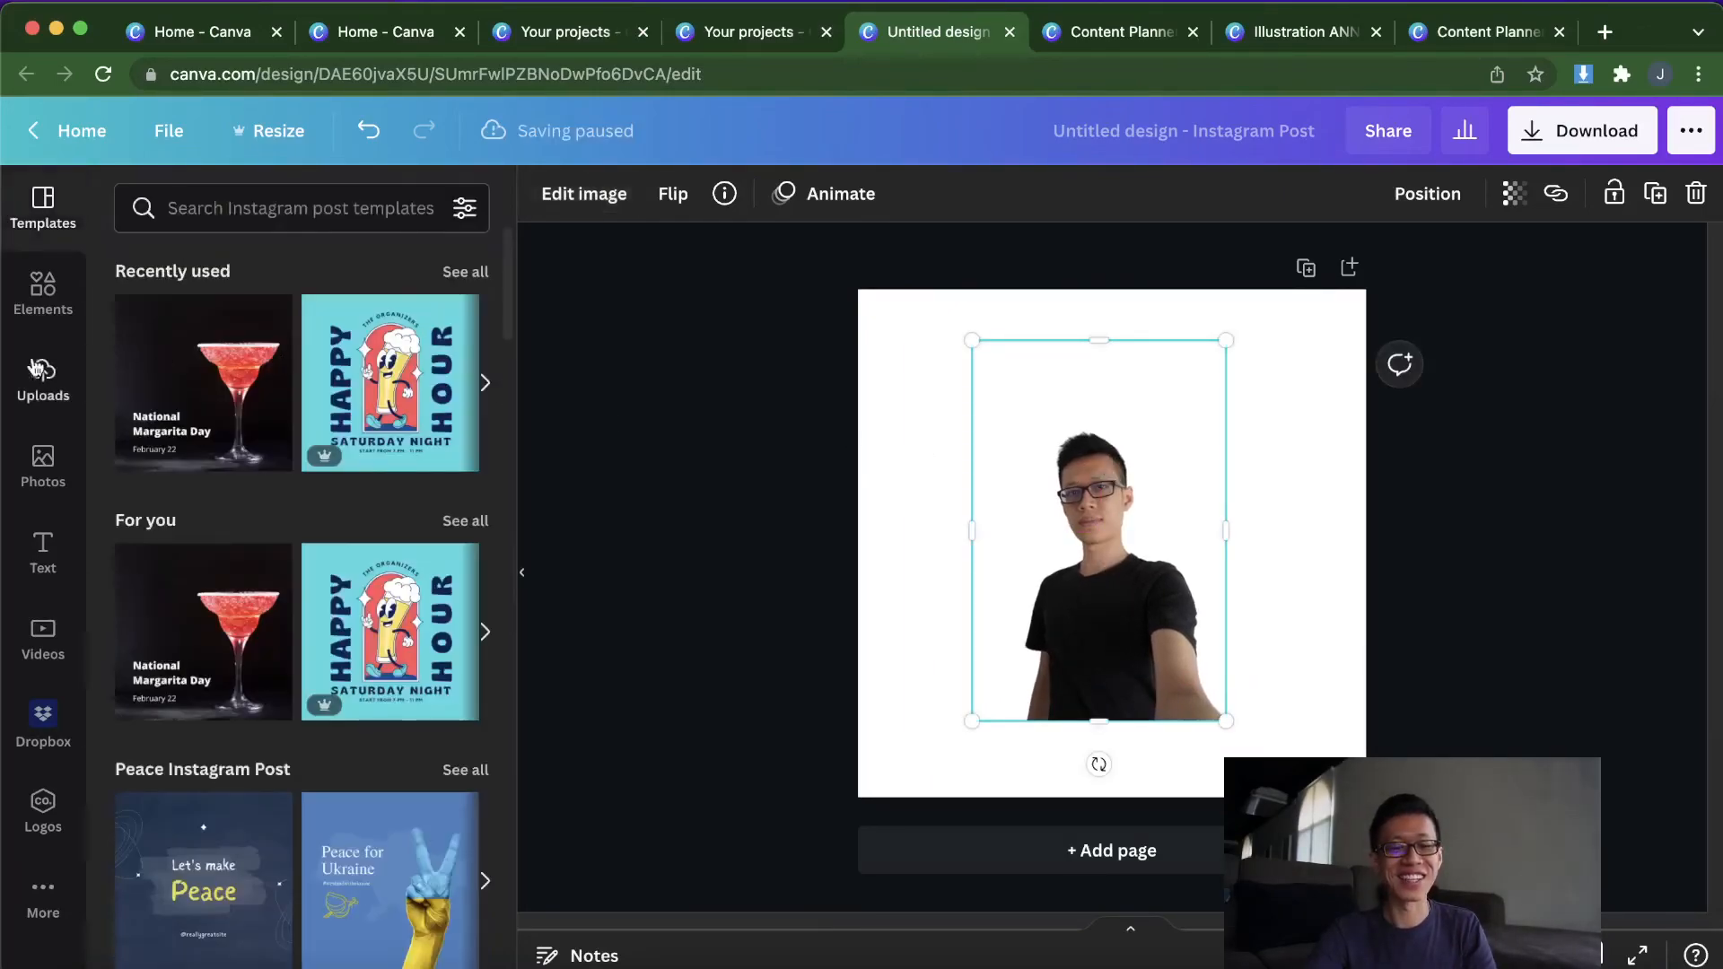
pyautogui.click(43, 461)
pyautogui.scroll(-3, 289, 456)
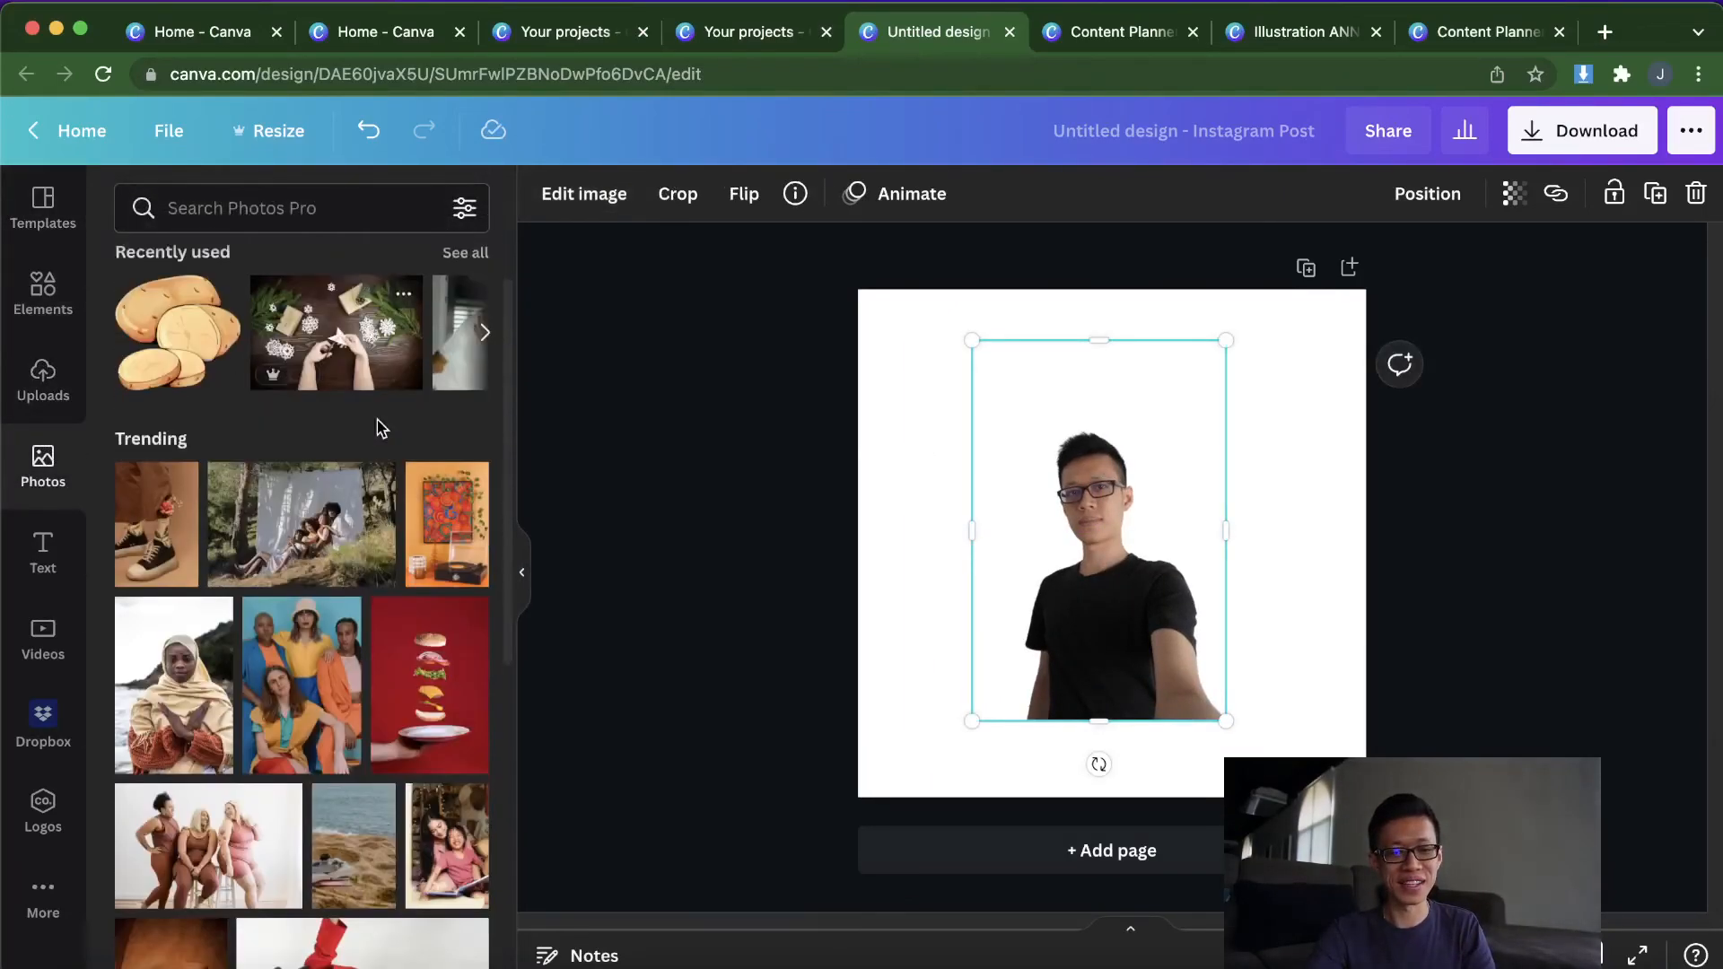
pyautogui.click(166, 571)
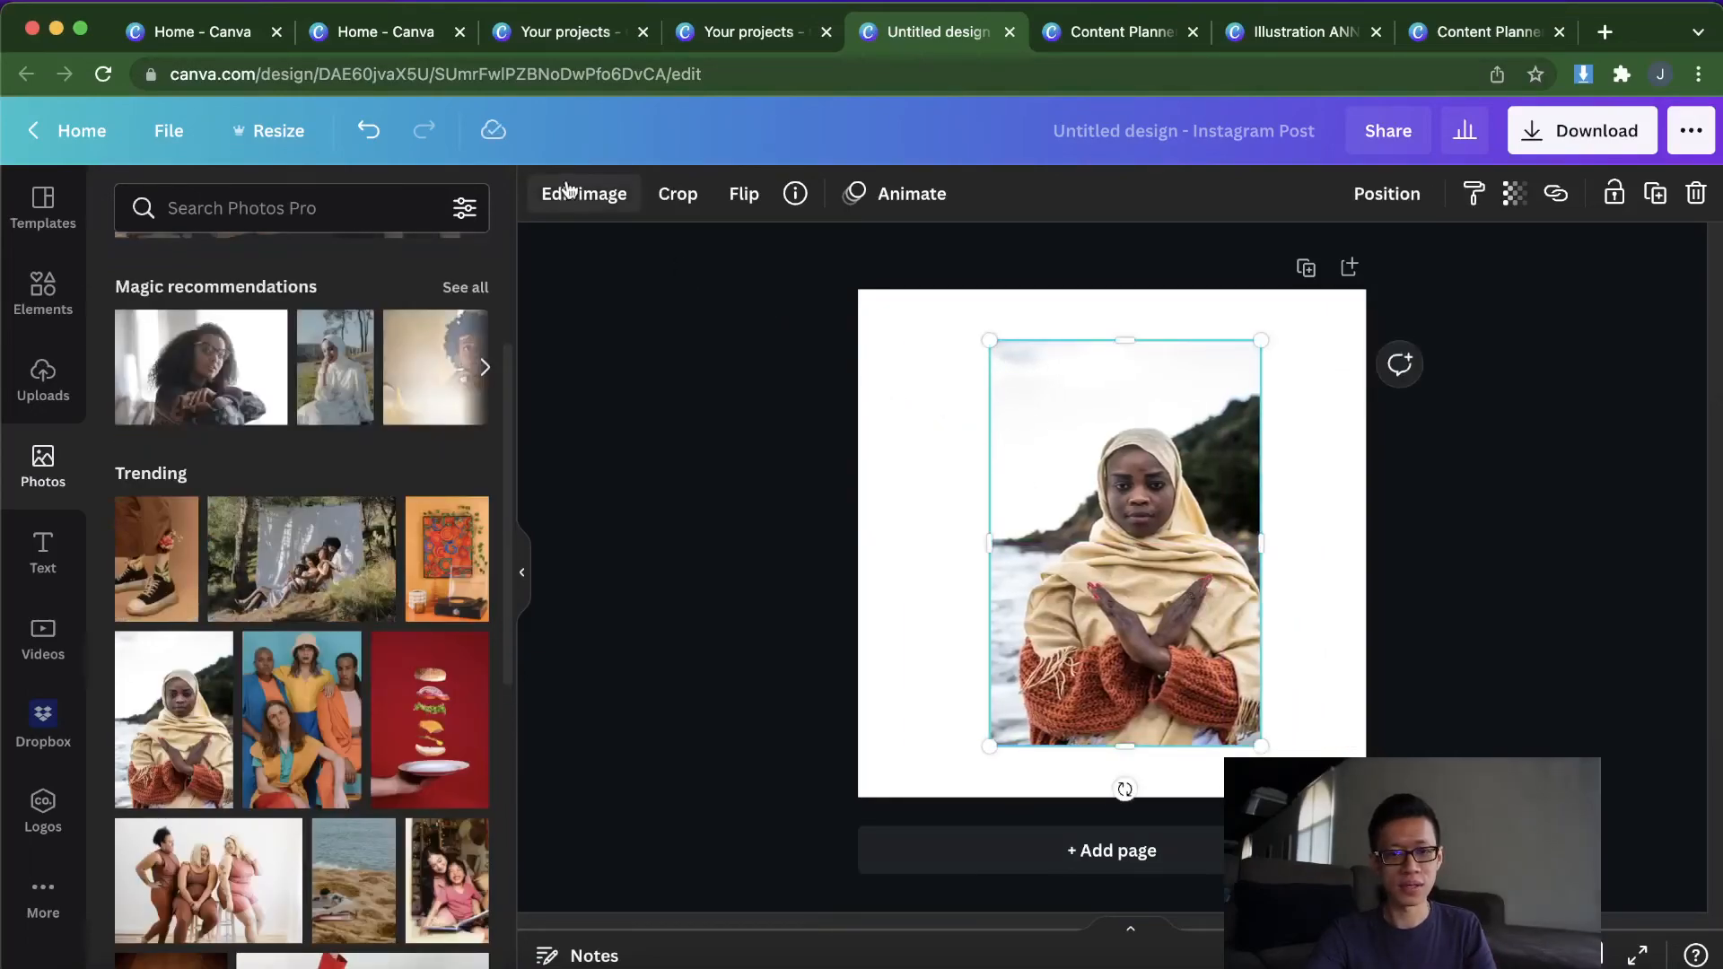
pyautogui.click(592, 212)
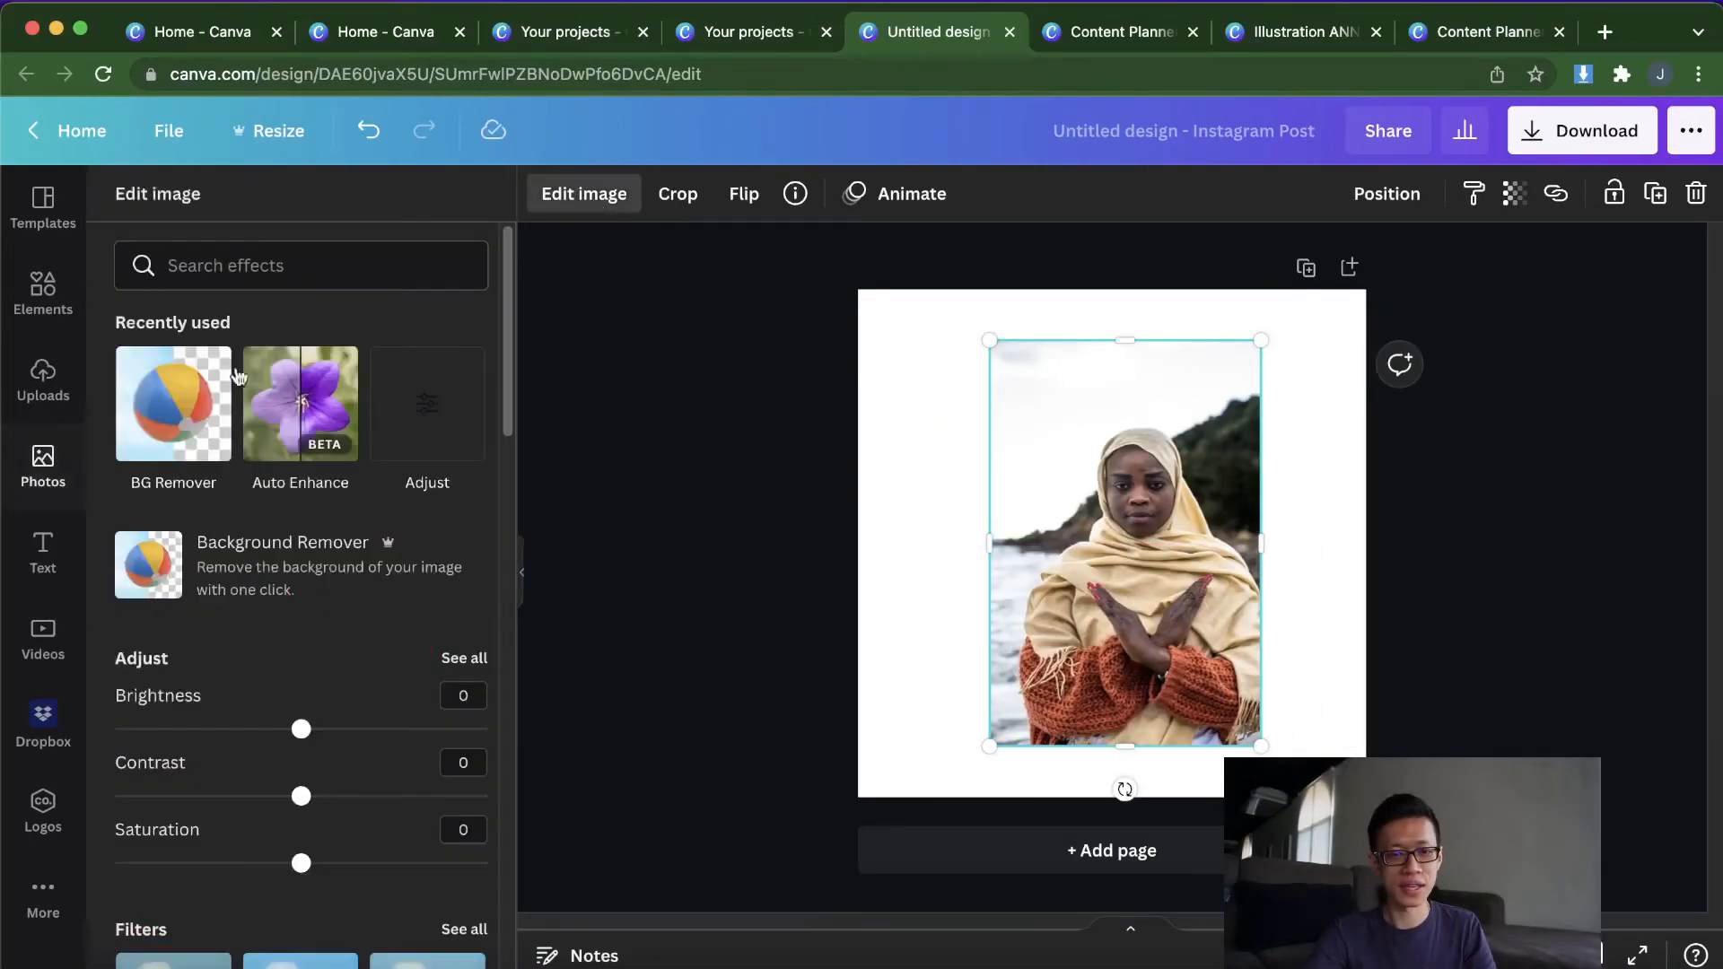
pyautogui.click(157, 581)
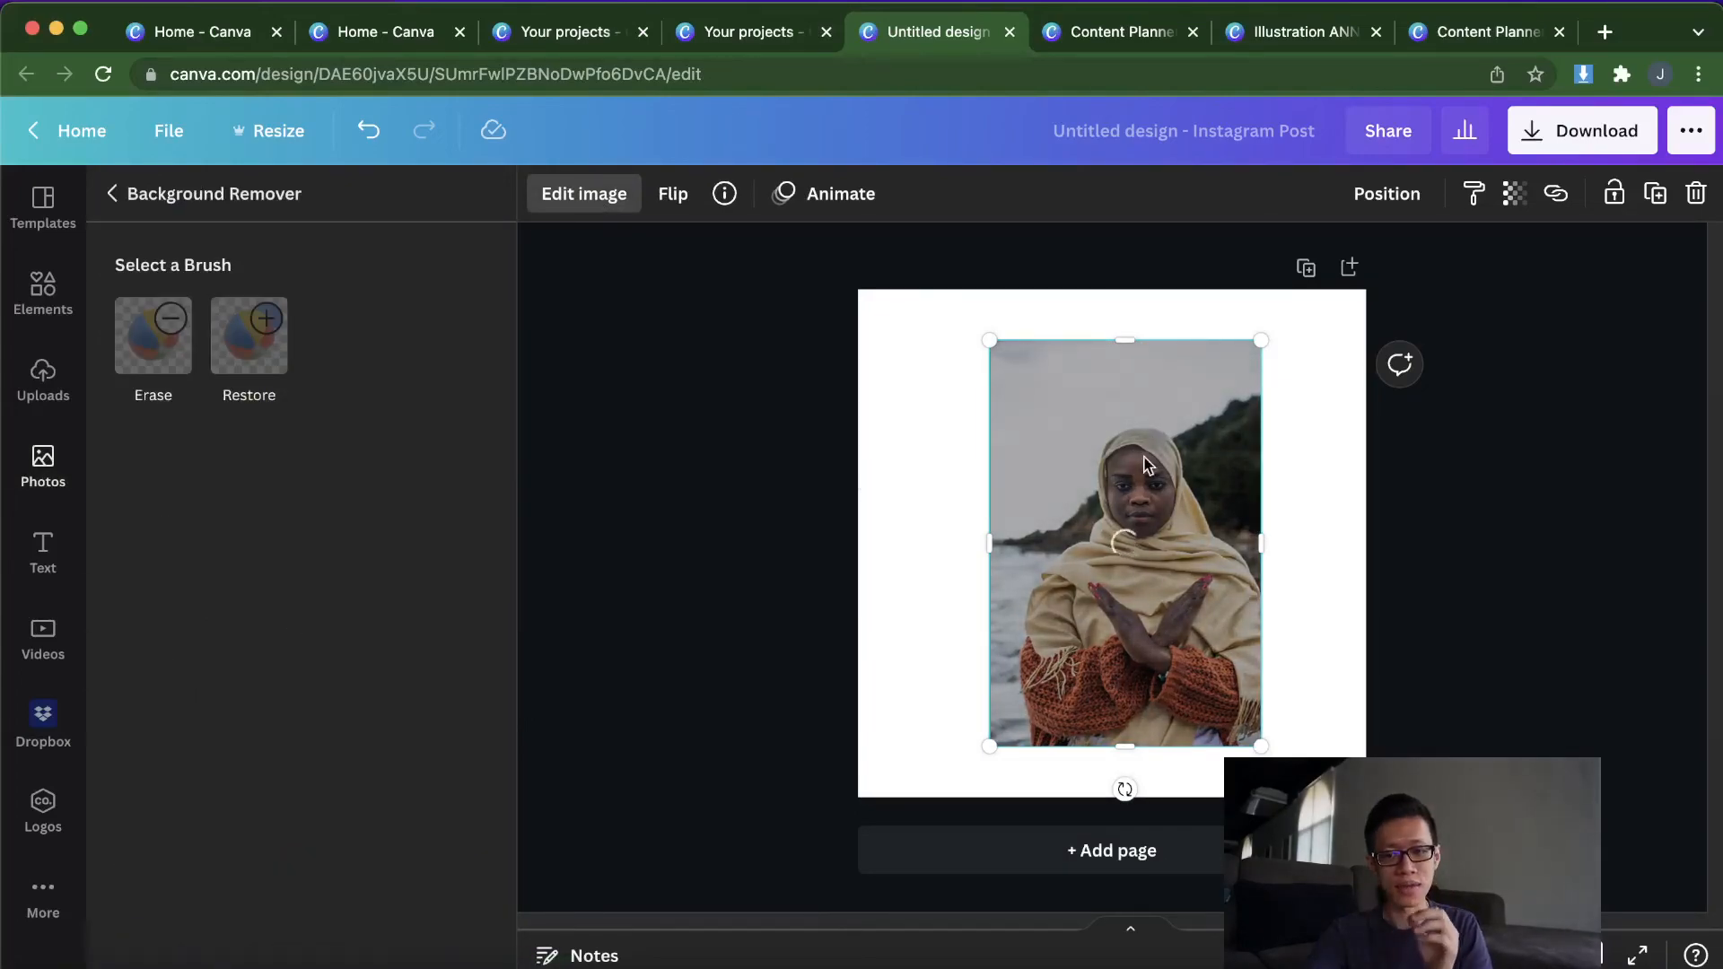
# Step: Delete the man's cutout from the page, and enlarge and reposition the woman's cutout
pyautogui.moveTo(1209, 454); pyautogui.dragTo(981, 452)
pyautogui.moveTo(1144, 572); pyautogui.dragTo(1239, 582)
pyautogui.press('Delete')
pyautogui.moveTo(959, 461); pyautogui.dragTo(1125, 473)
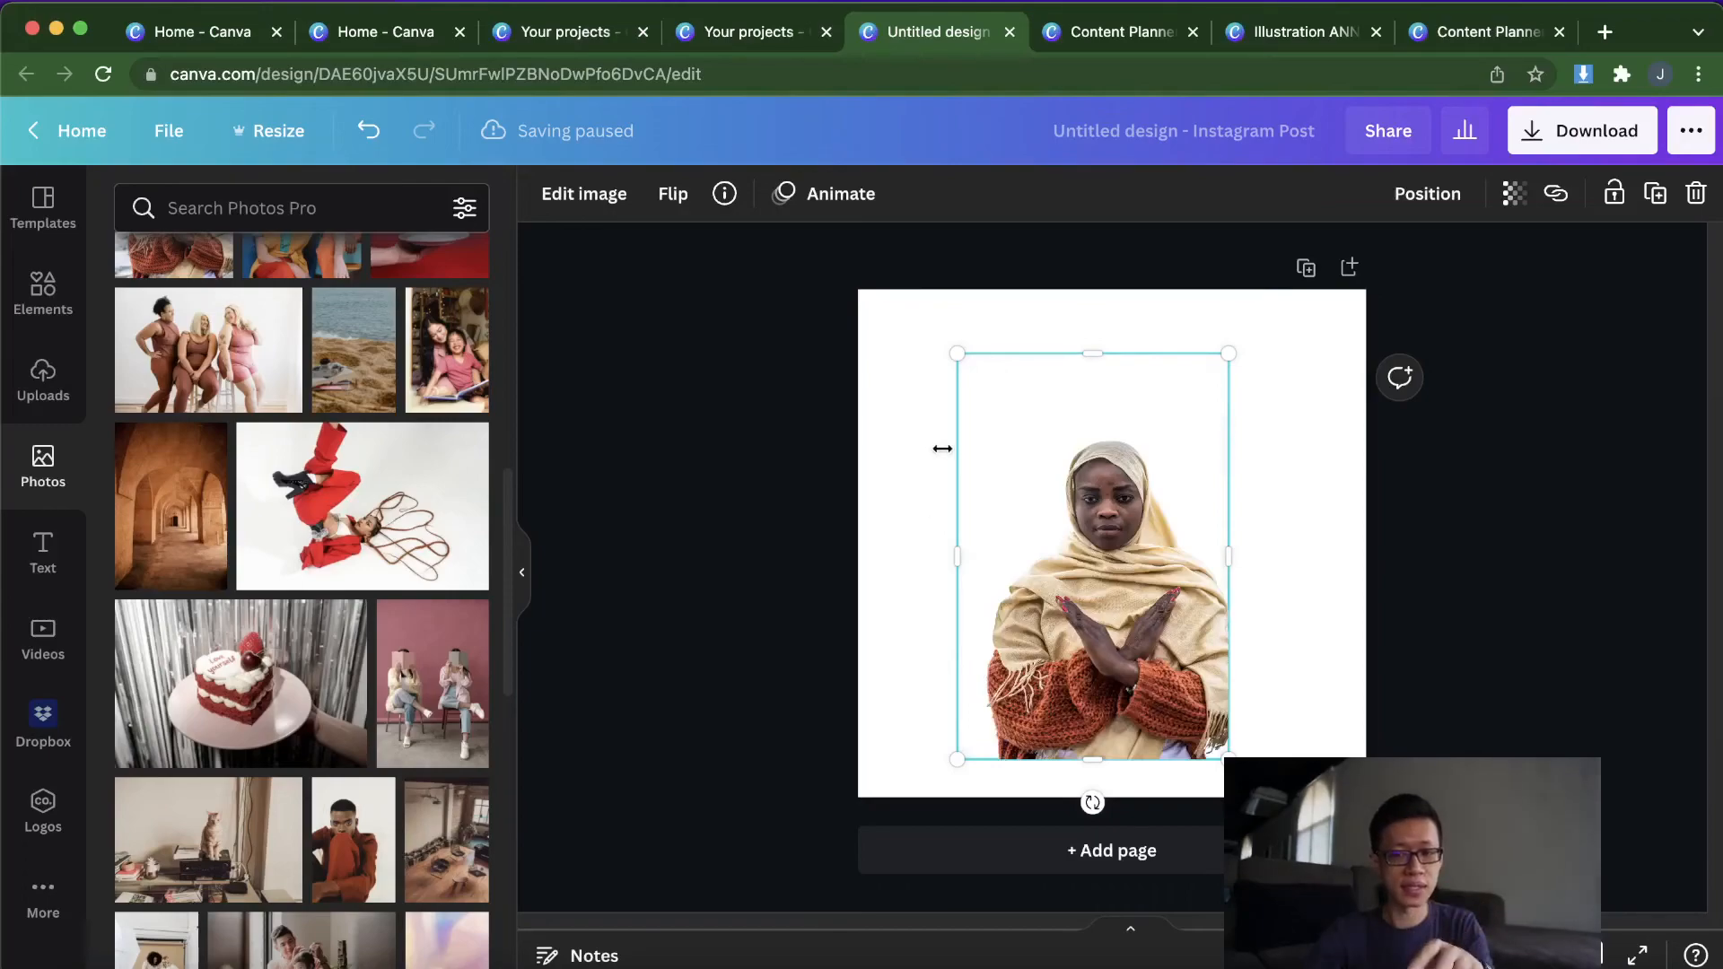
pyautogui.moveTo(1066, 527); pyautogui.dragTo(1103, 498)
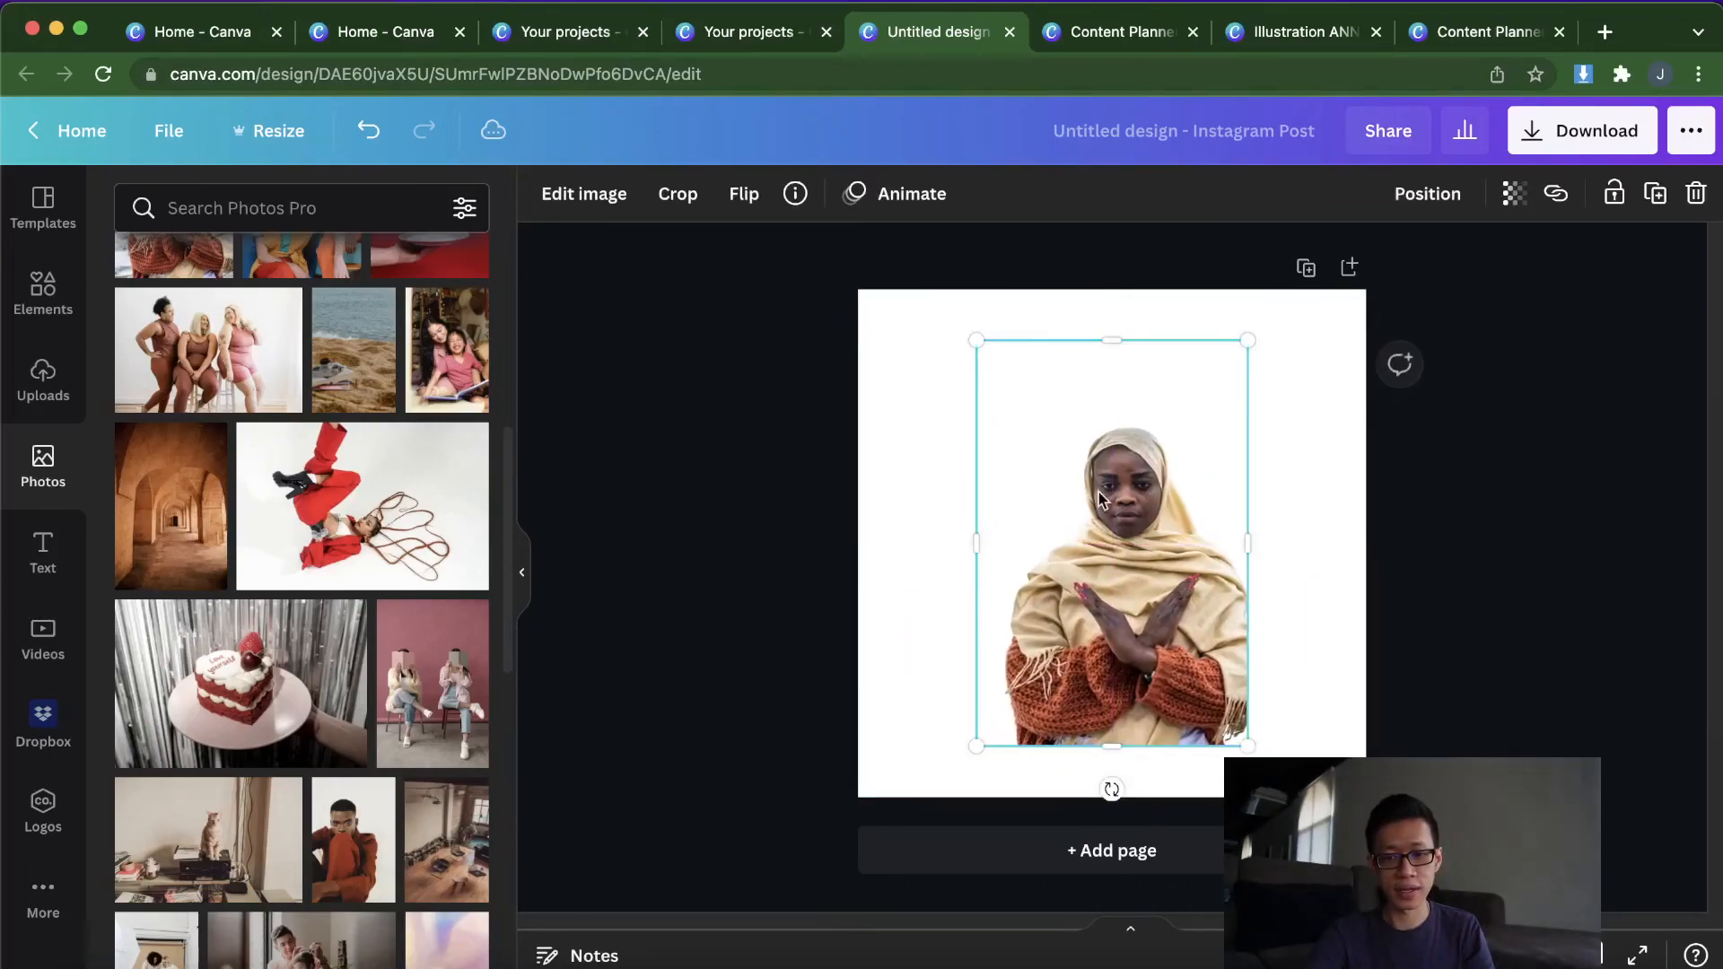
pyautogui.moveTo(979, 342); pyautogui.dragTo(932, 319)
pyautogui.moveTo(1153, 608)
pyautogui.mouseDown()
pyautogui.moveTo(1186, 628)
pyautogui.moveTo(1135, 619)
pyautogui.mouseUp()
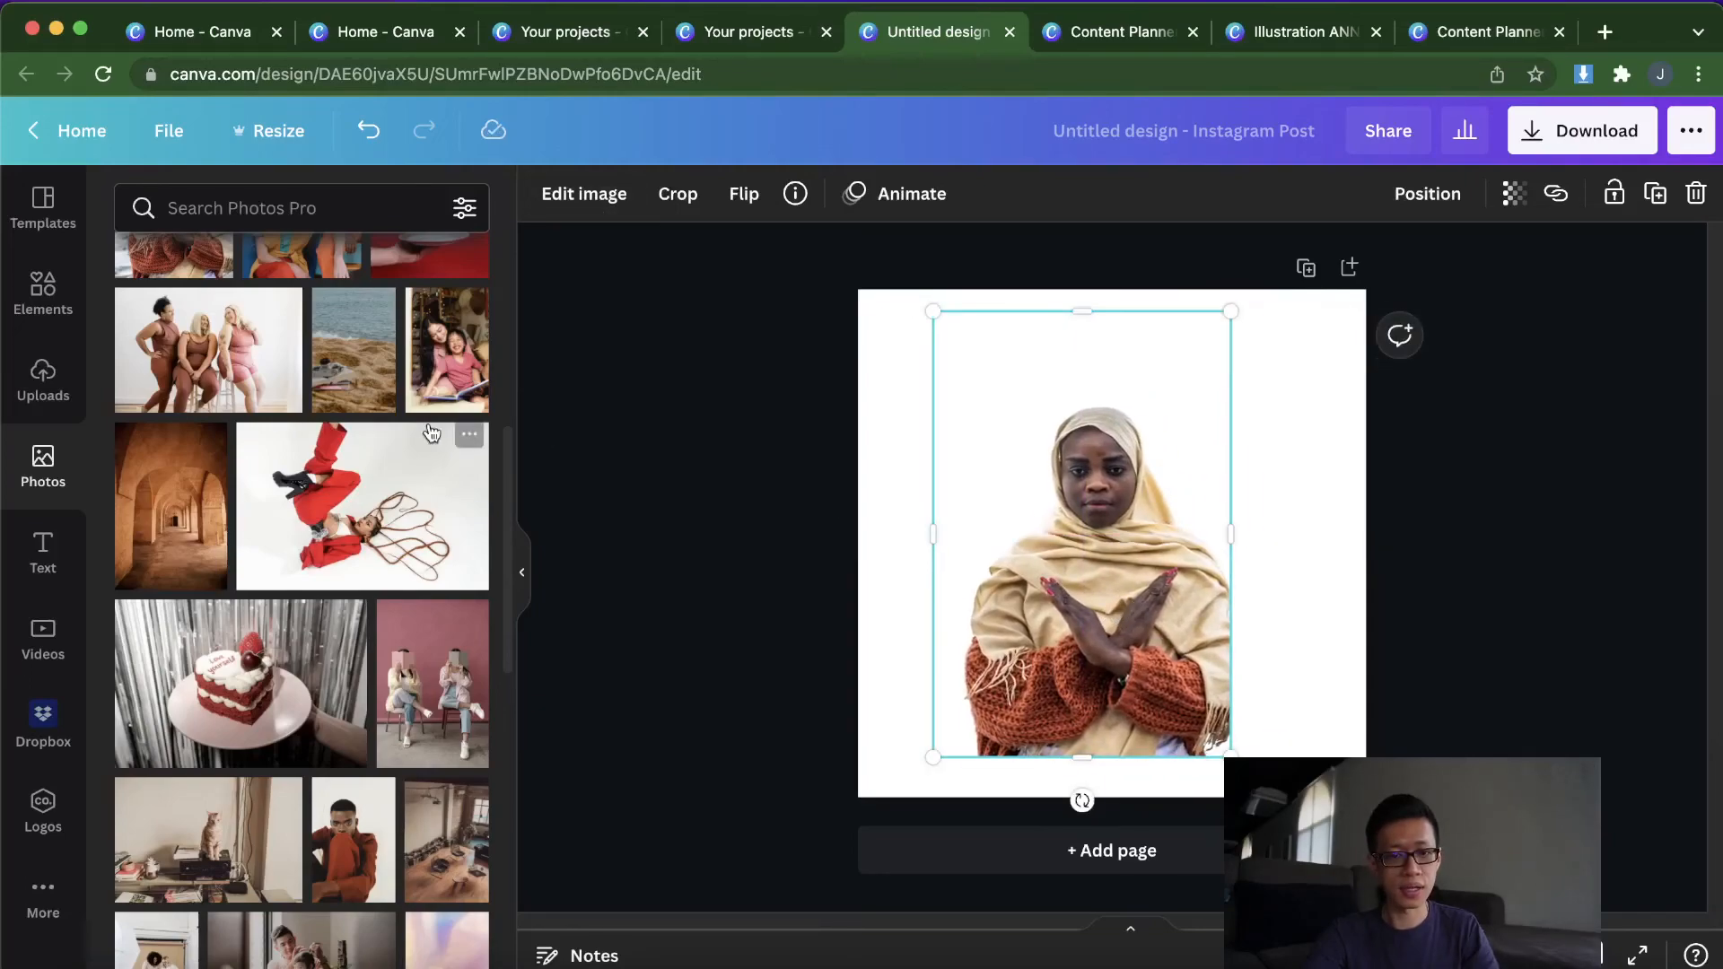
# Step: Add a square shape and stretch it to cover the whole page
pyautogui.click(43, 466)
pyautogui.click(43, 291)
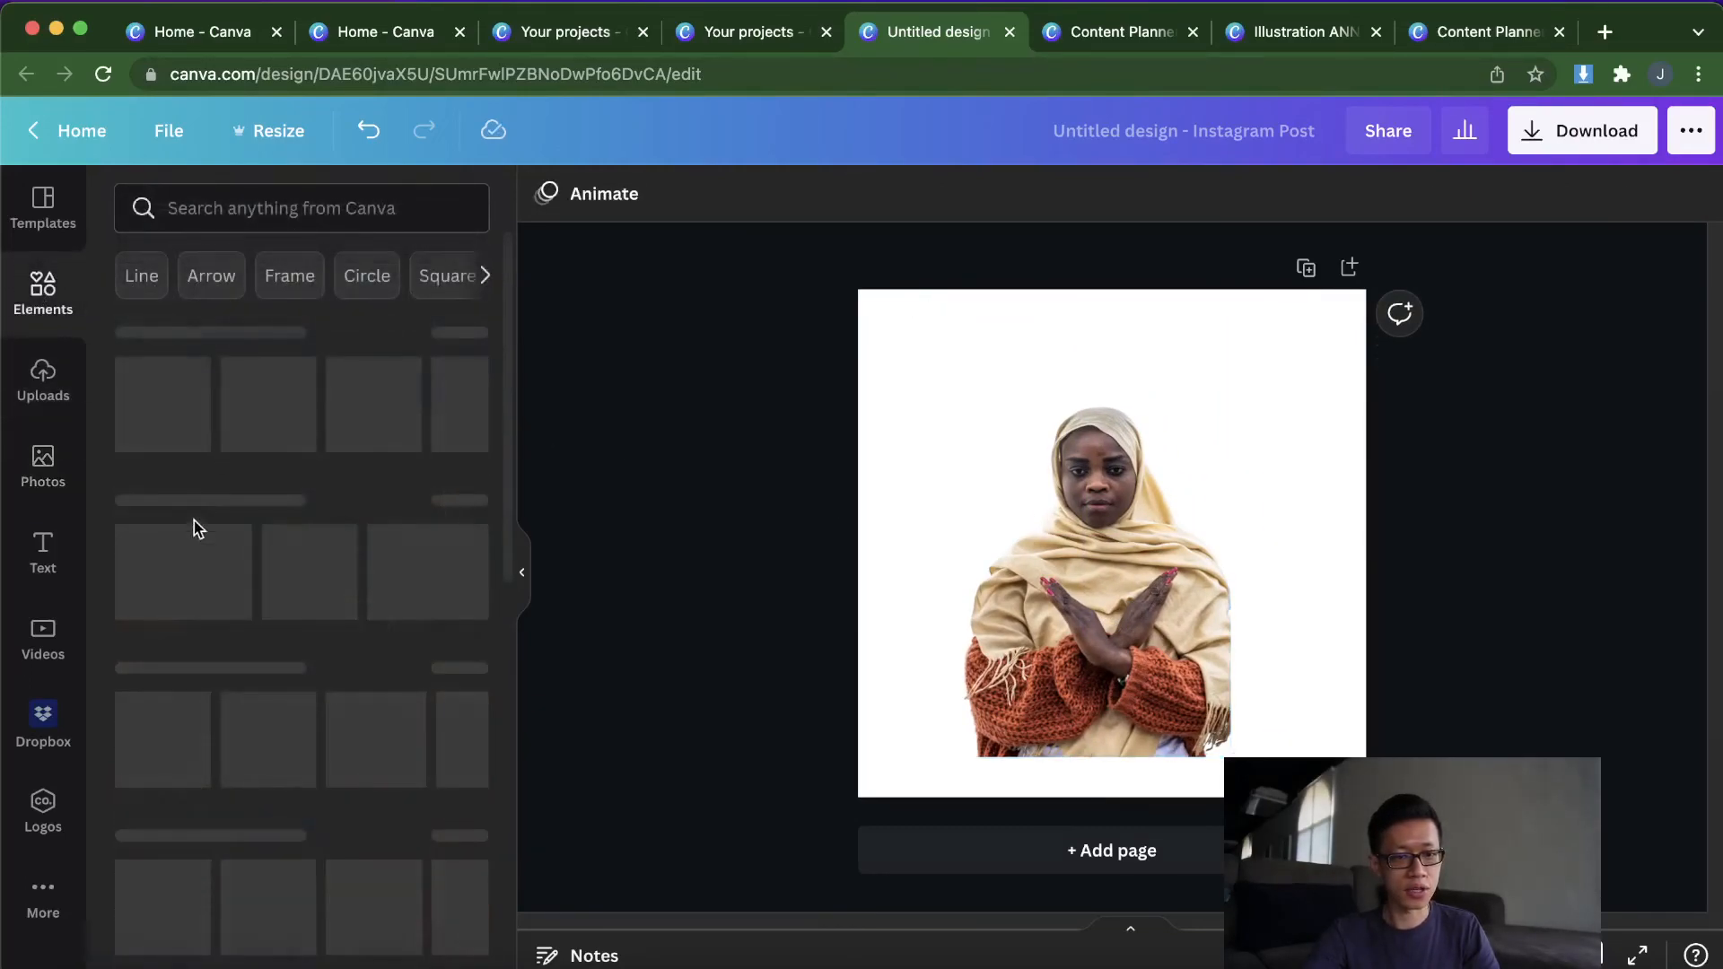
pyautogui.click(148, 557)
pyautogui.moveTo(1014, 552); pyautogui.dragTo(897, 432)
pyautogui.moveTo(1147, 570); pyautogui.dragTo(1366, 797)
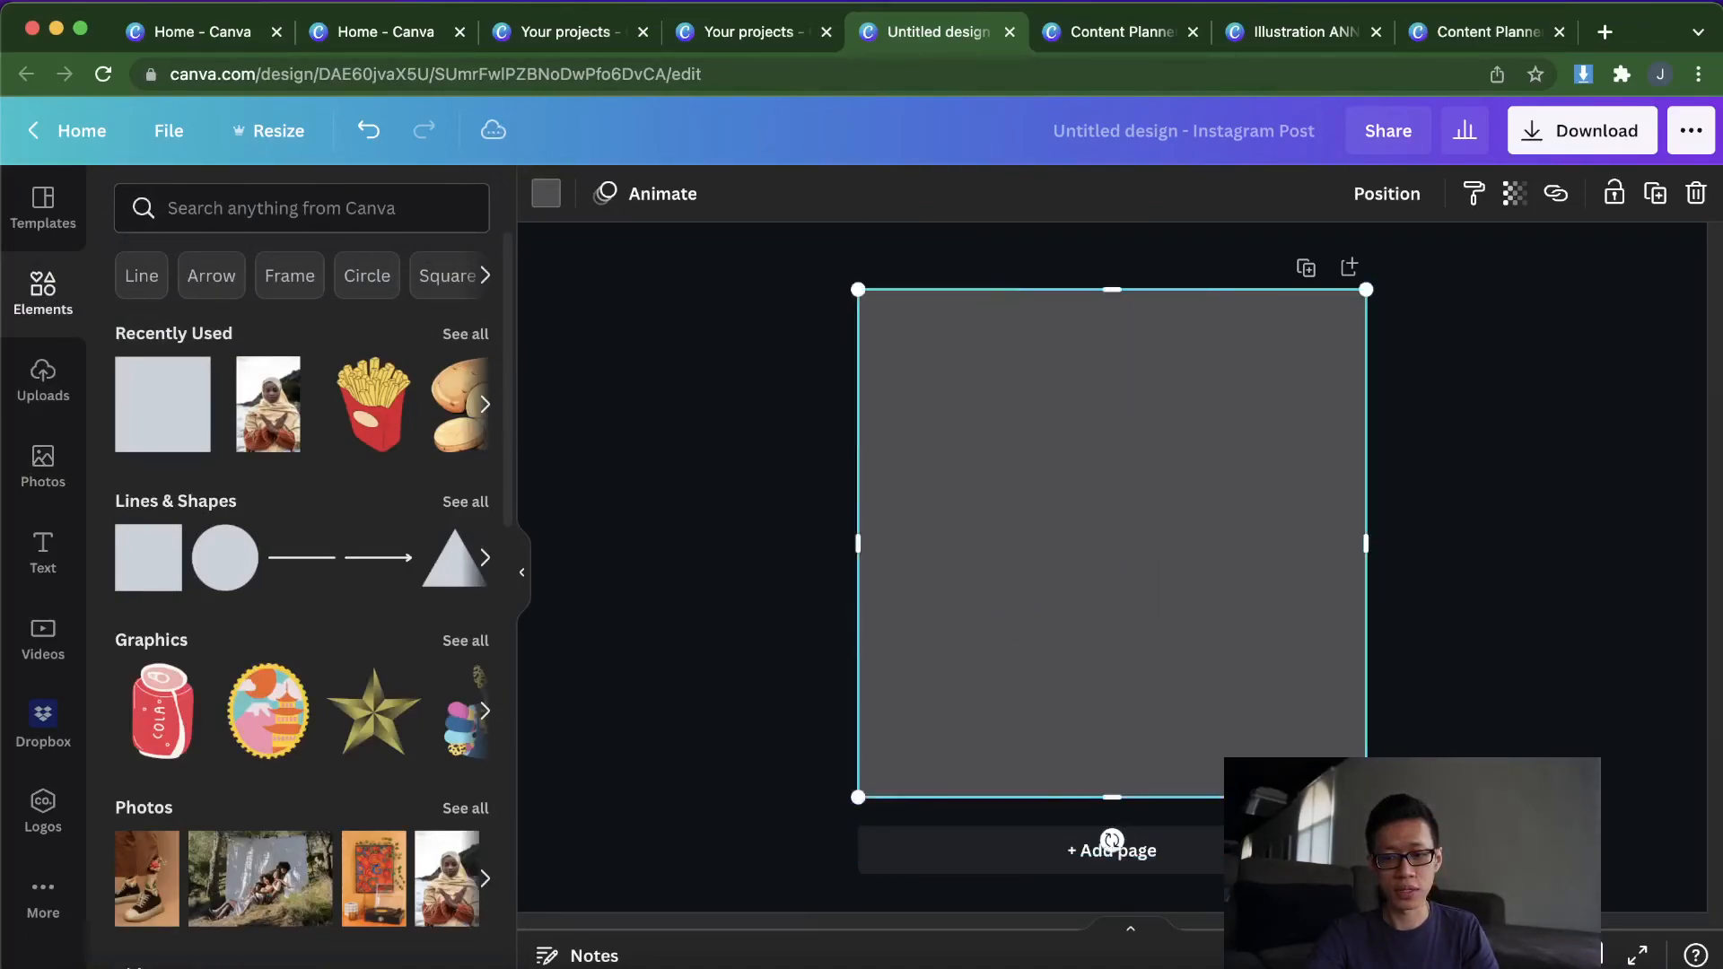
# Step: Fill the full-page square with a custom bright green colour
pyautogui.click(545, 193)
pyautogui.click(156, 330)
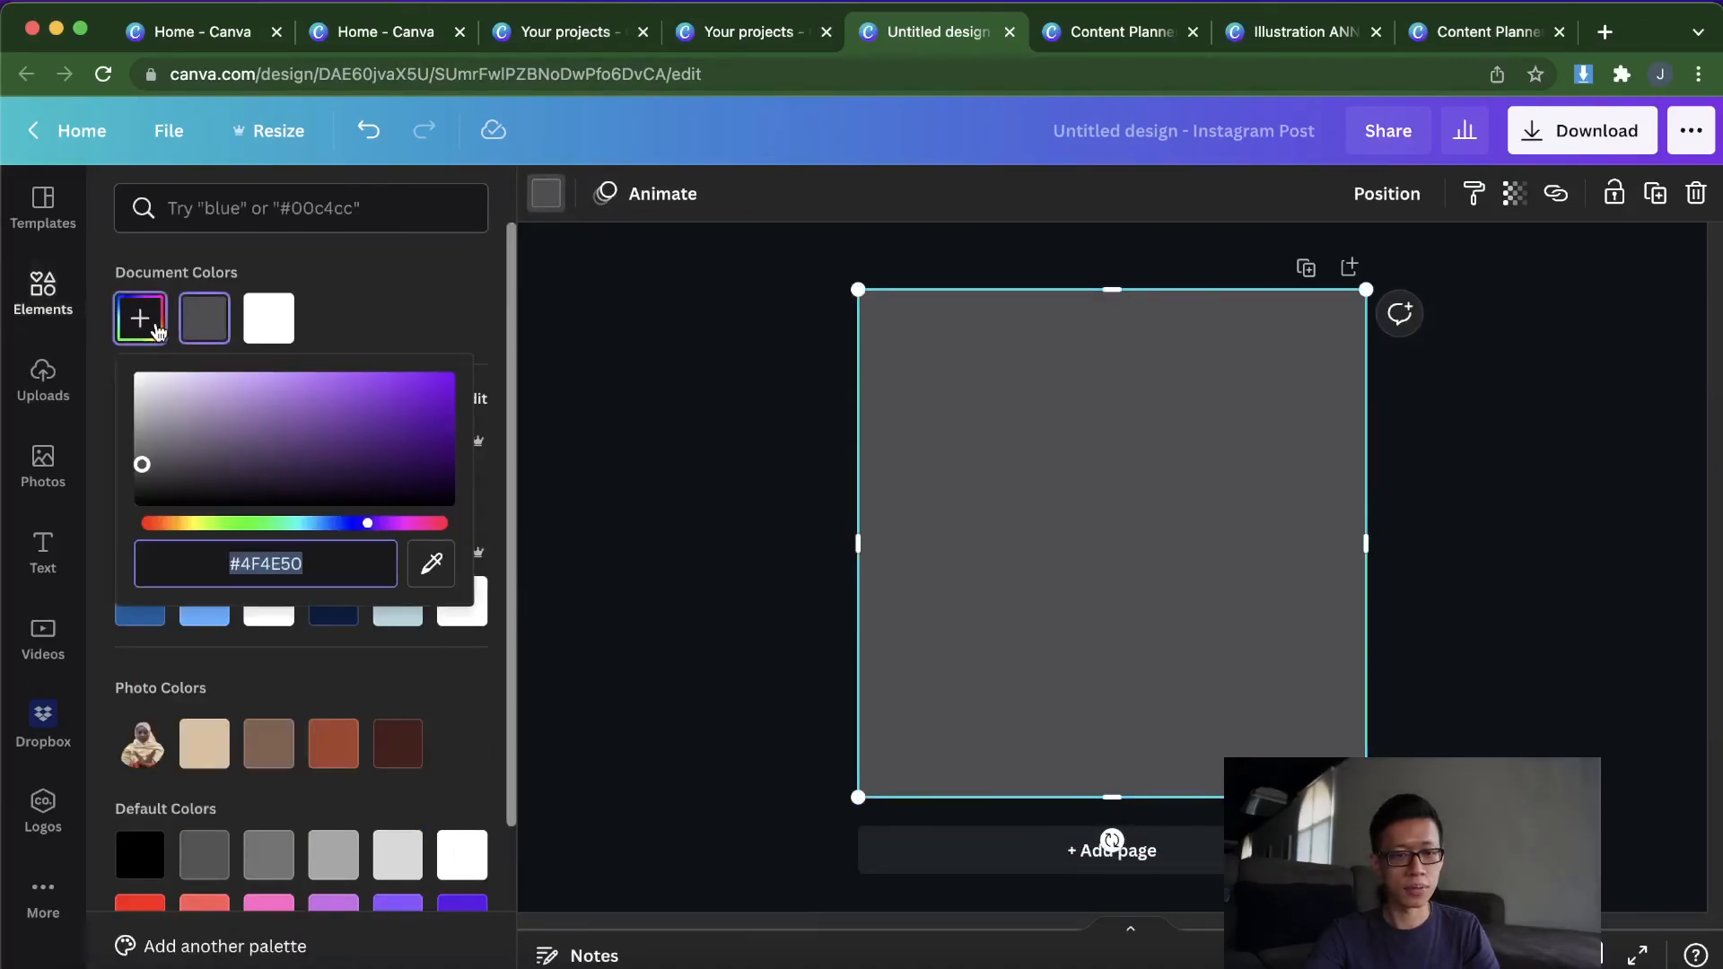
pyautogui.click(235, 523)
pyautogui.click(391, 378)
# Step: Send the green square to the back and centre the woman's cutout horizontally over it
pyautogui.rightClick(1086, 491)
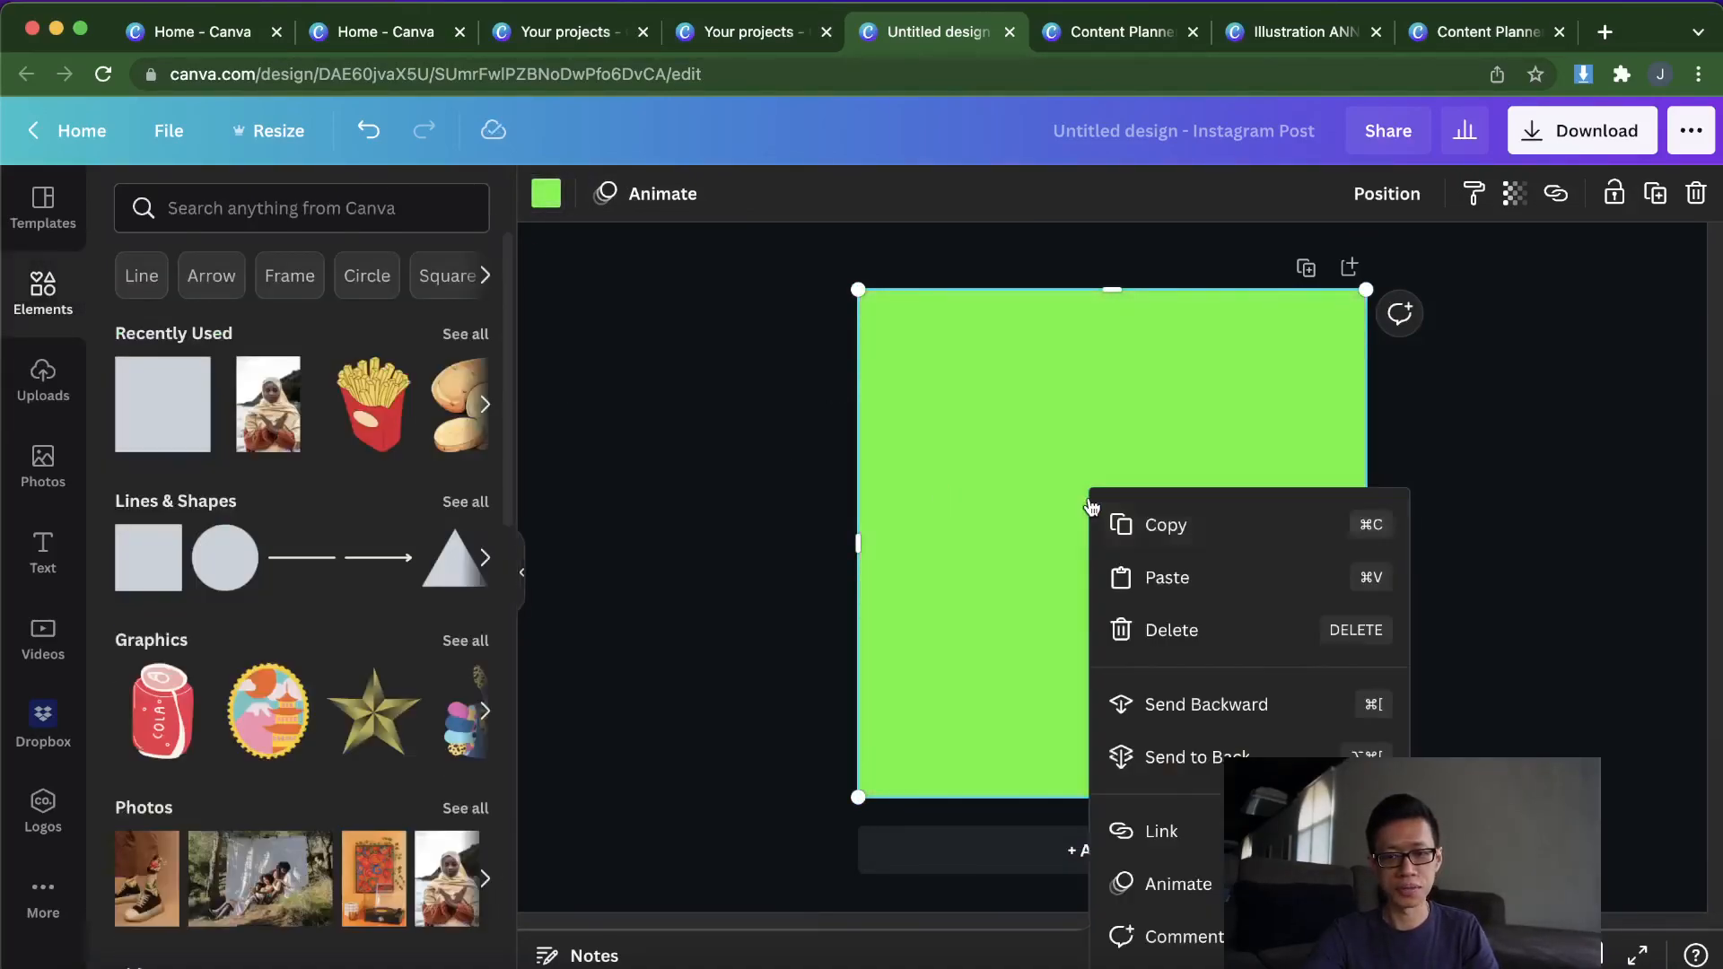
pyautogui.click(1185, 761)
pyautogui.moveTo(1068, 427); pyautogui.dragTo(1100, 395)
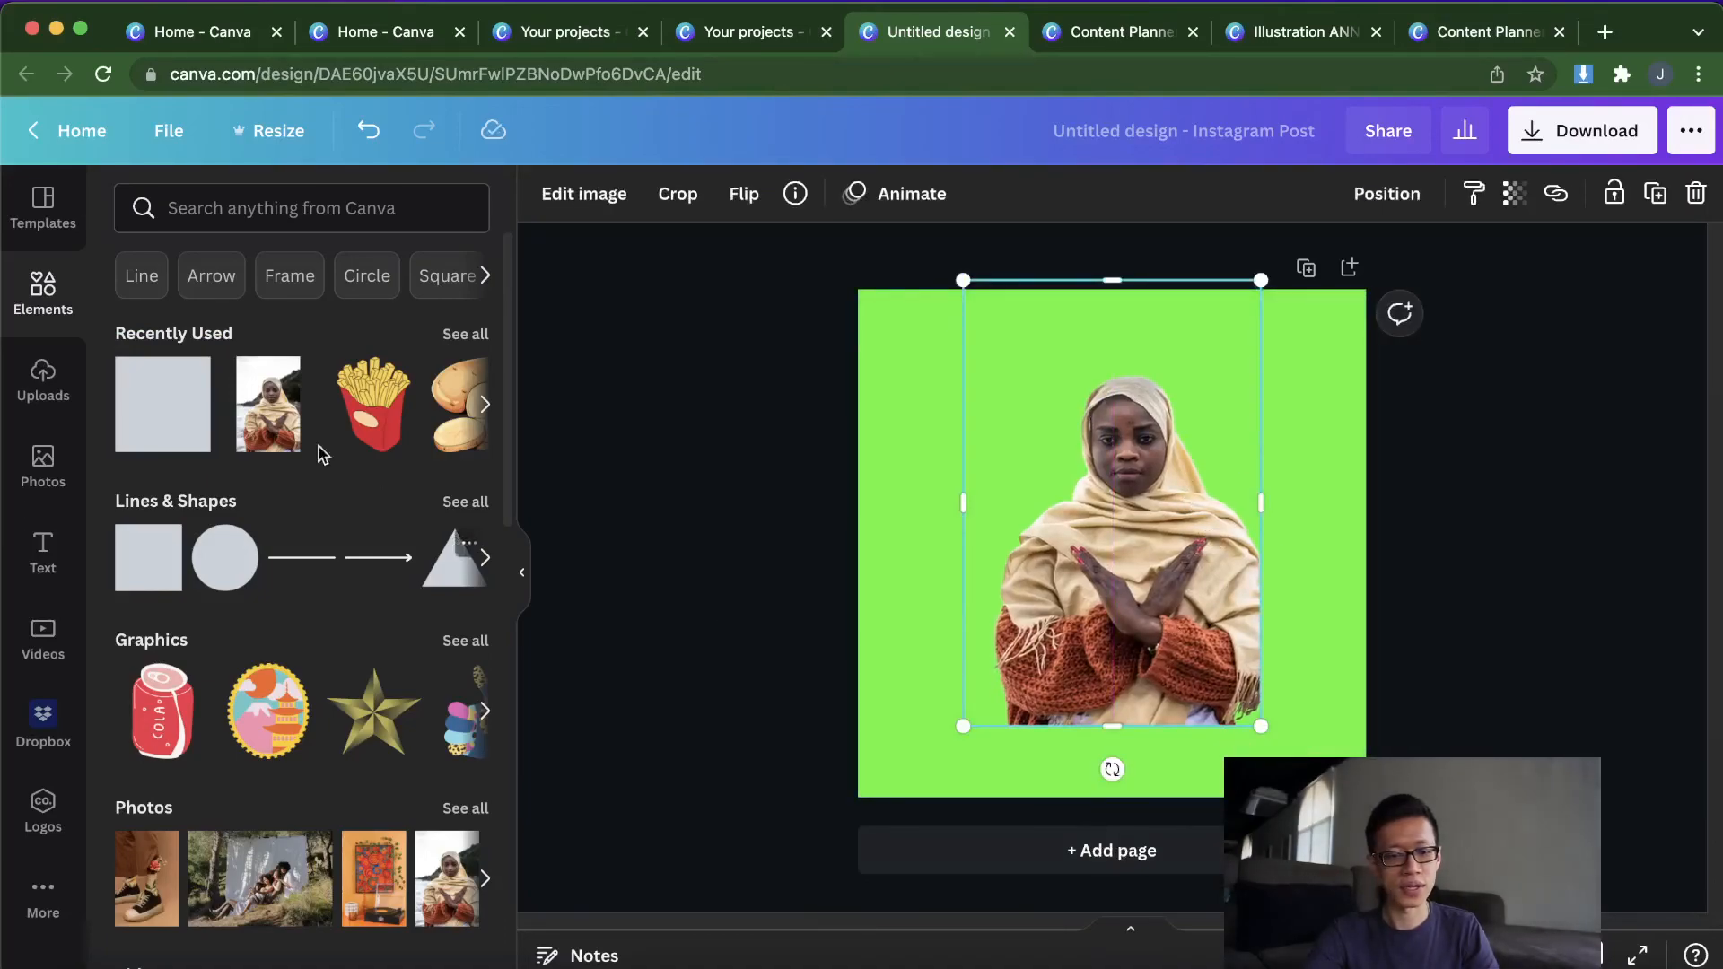
# Step: Add the trending stock photo of four people in colourful clothes and remove its background
pyautogui.click(41, 460)
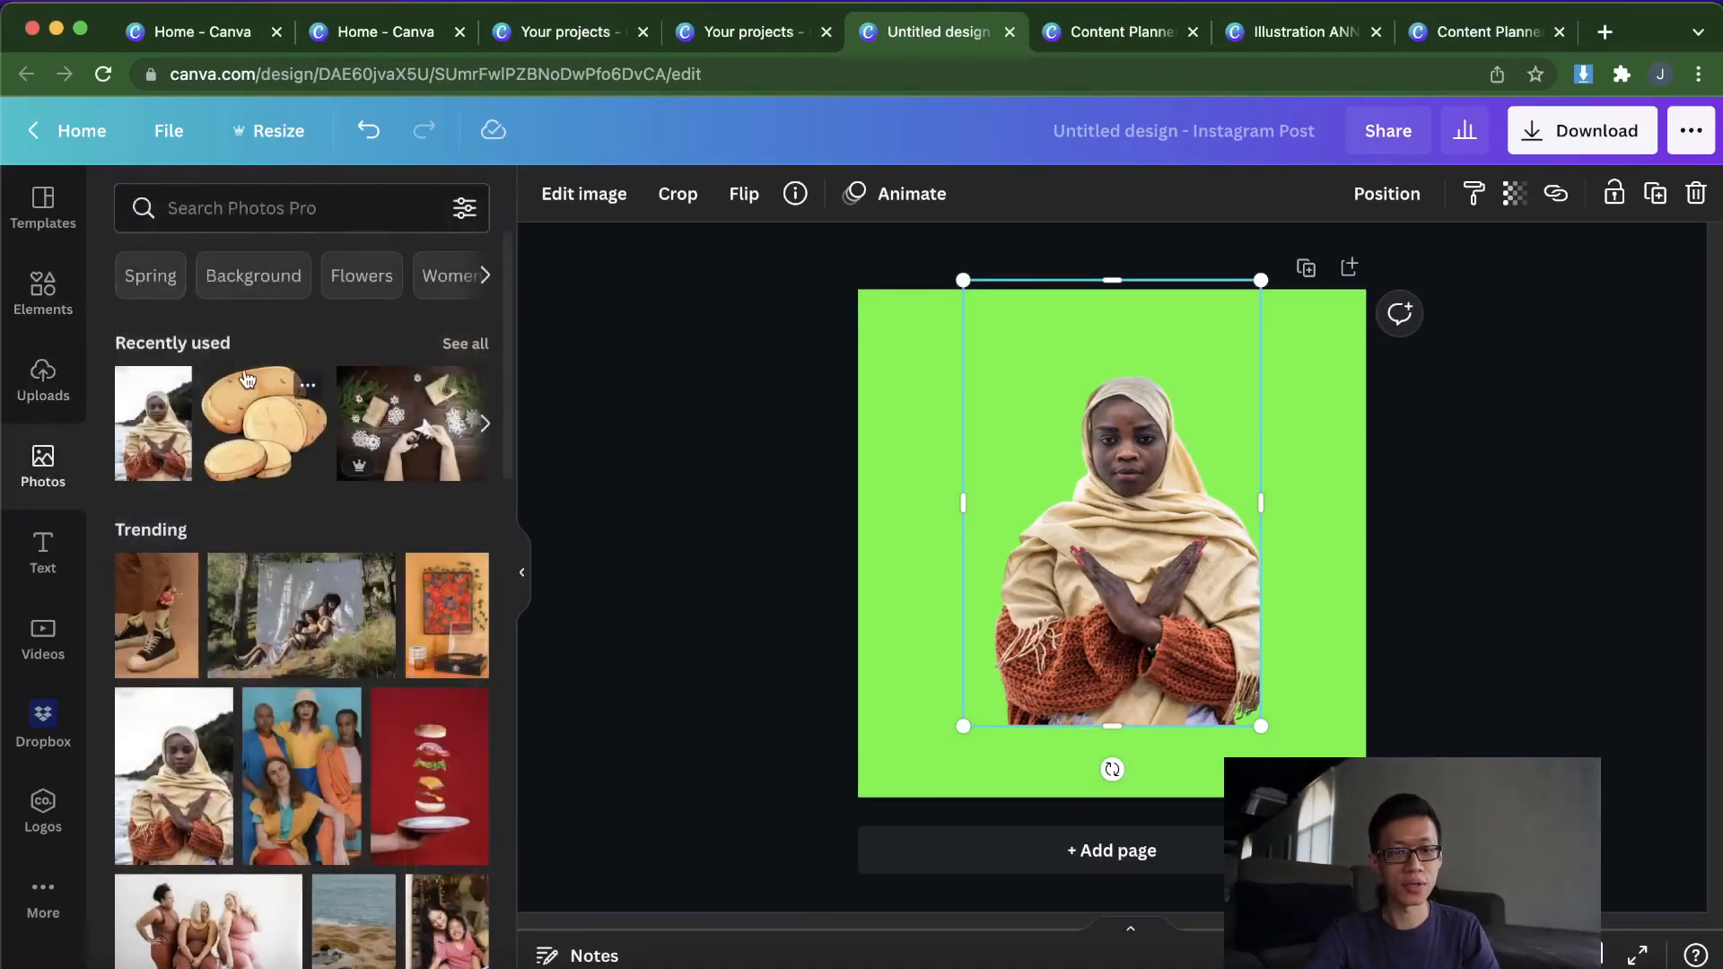
pyautogui.scroll(-5, 280, 488)
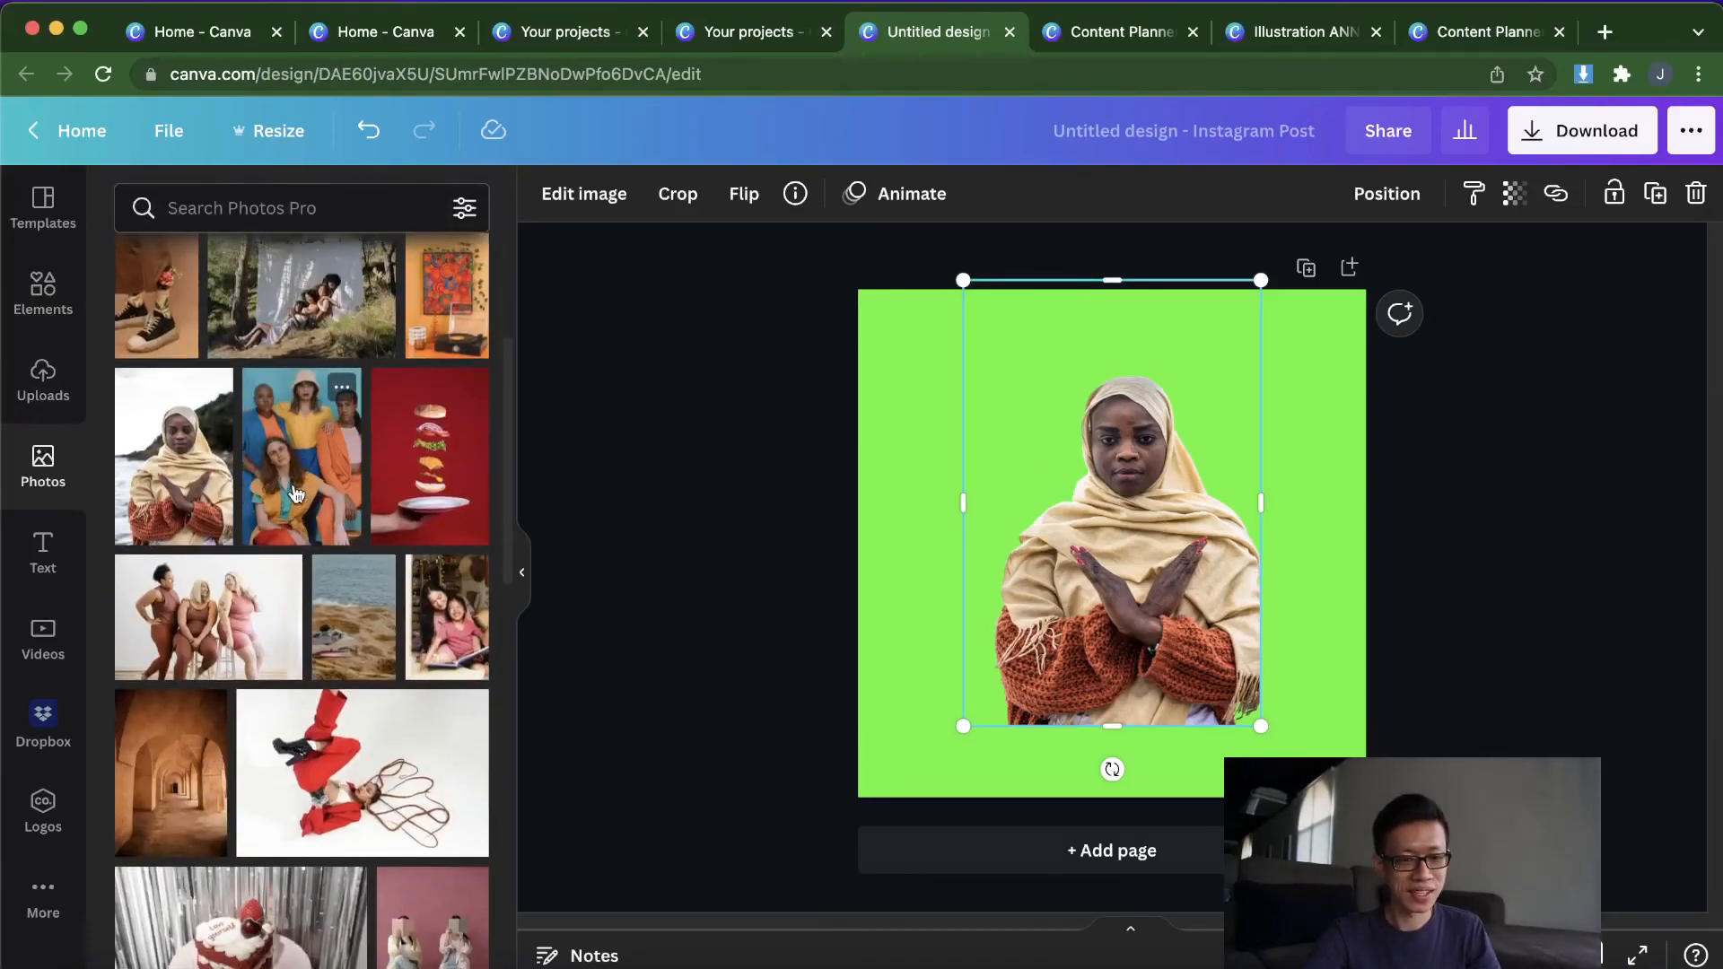
pyautogui.moveTo(306, 498); pyautogui.dragTo(1235, 566)
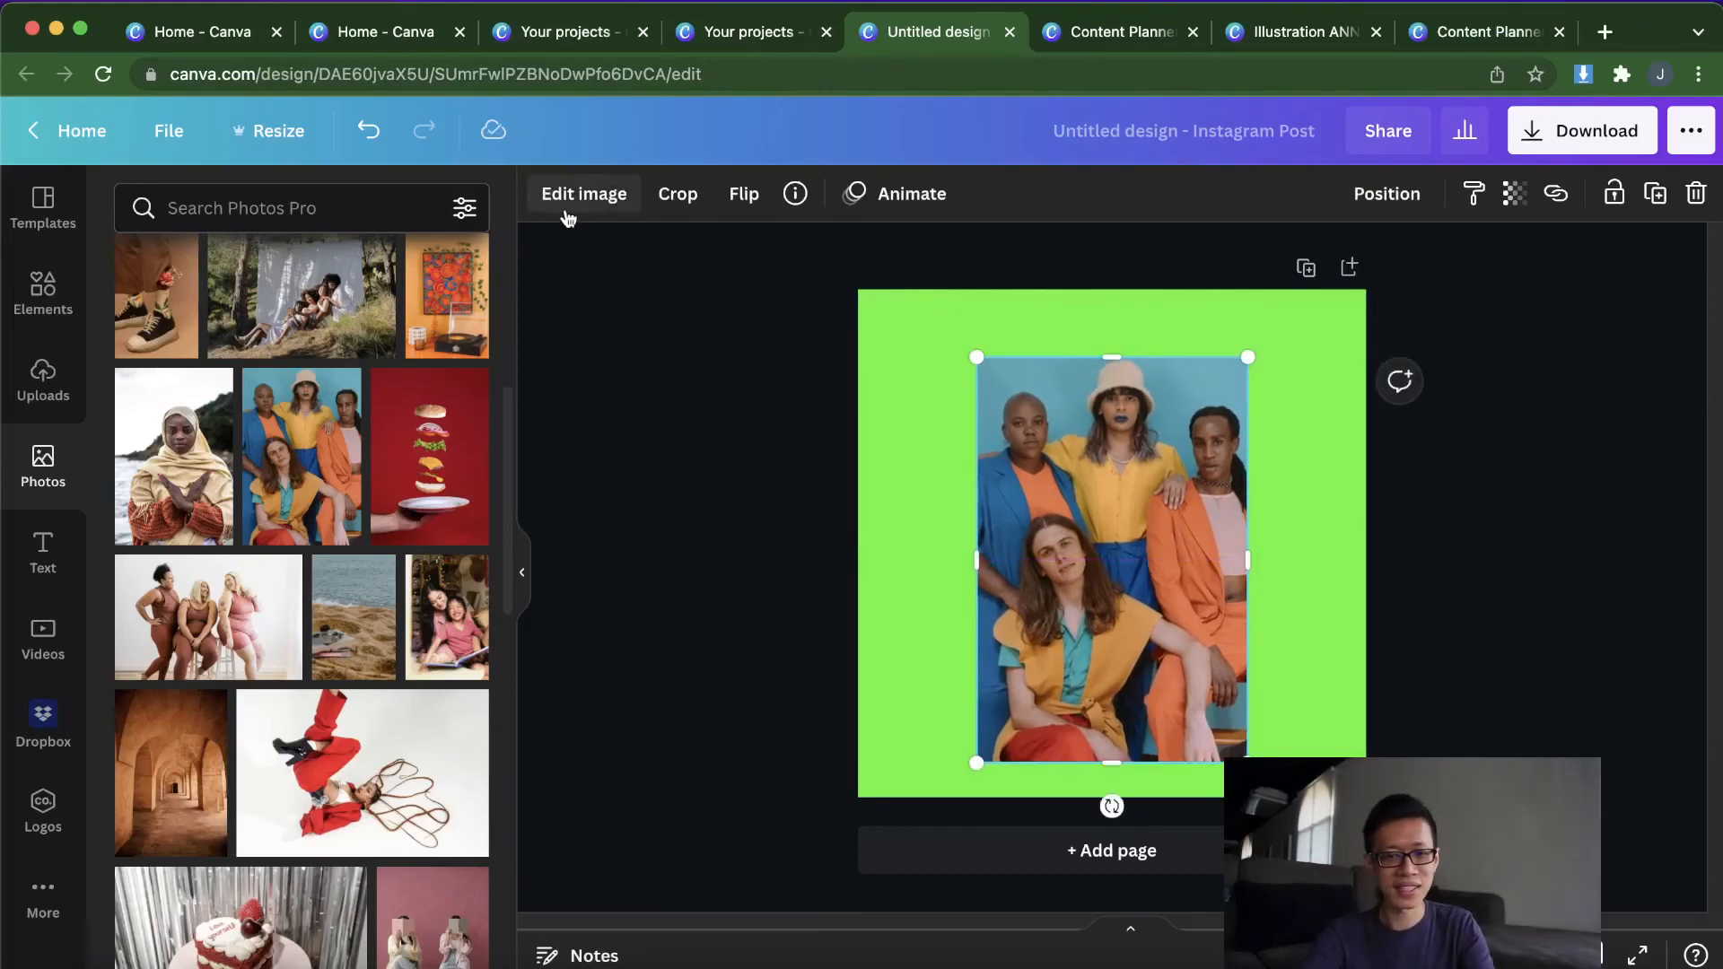
pyautogui.click(583, 194)
pyautogui.click(118, 554)
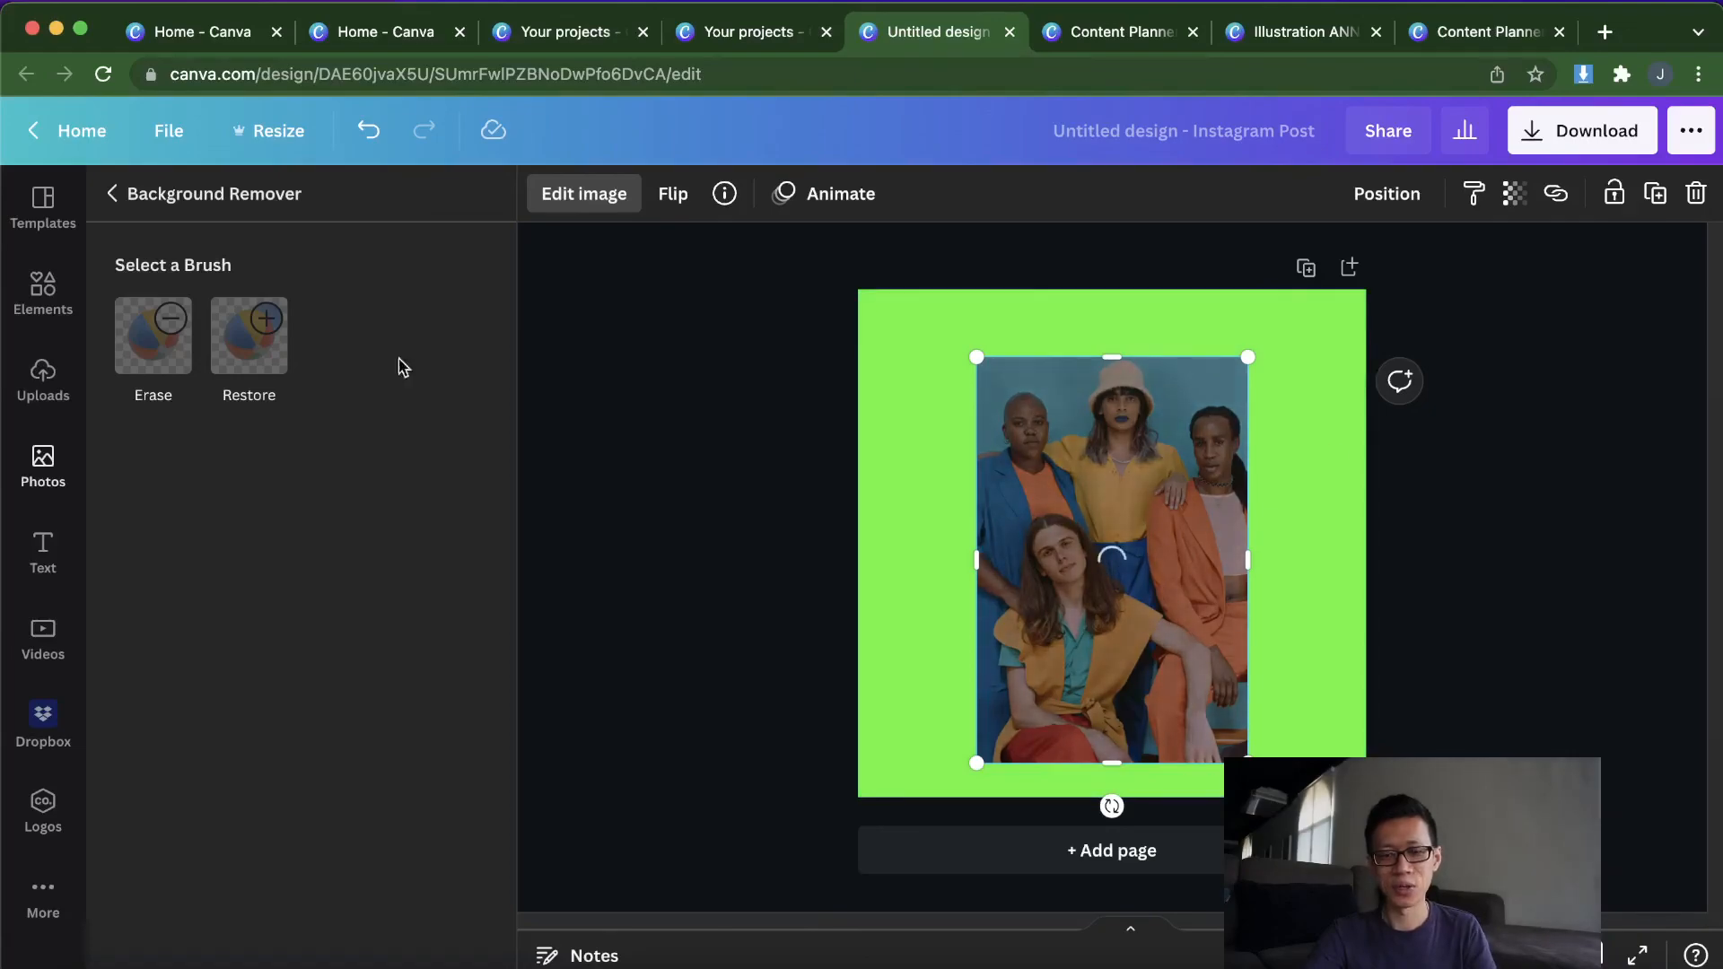
# Step: Leave the Background Remover and delete the cutout of the four people from the page
pyautogui.click(112, 193)
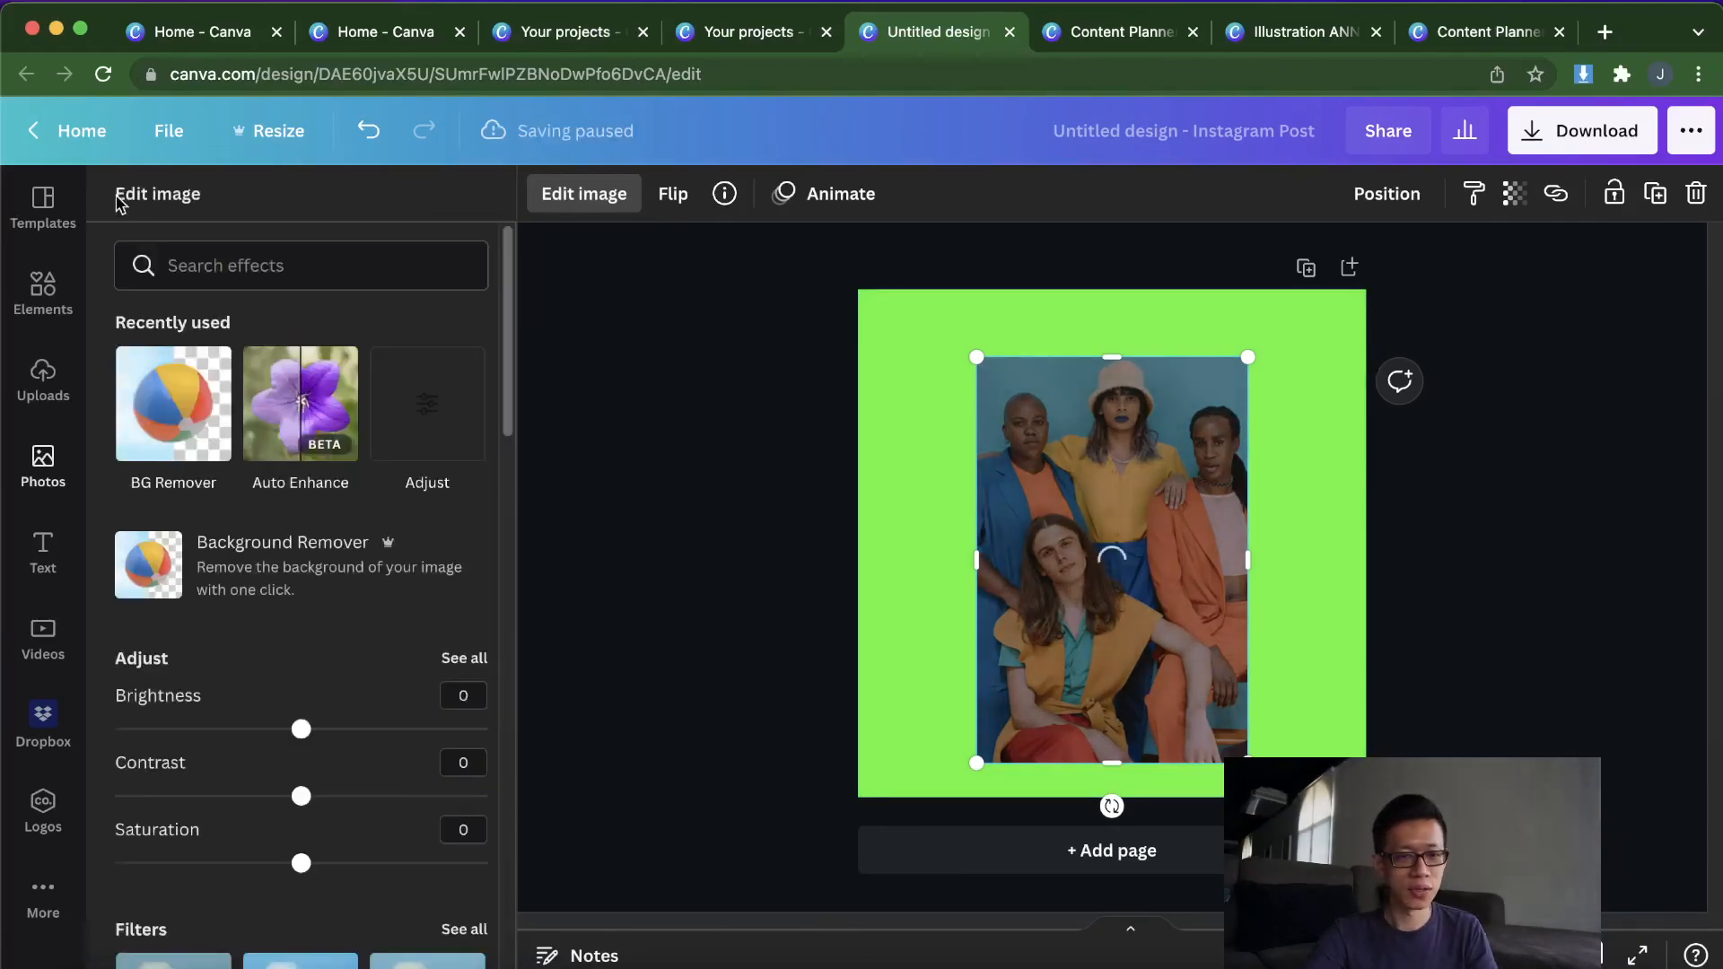
pyautogui.click(41, 460)
pyautogui.scroll(-10, 299, 527)
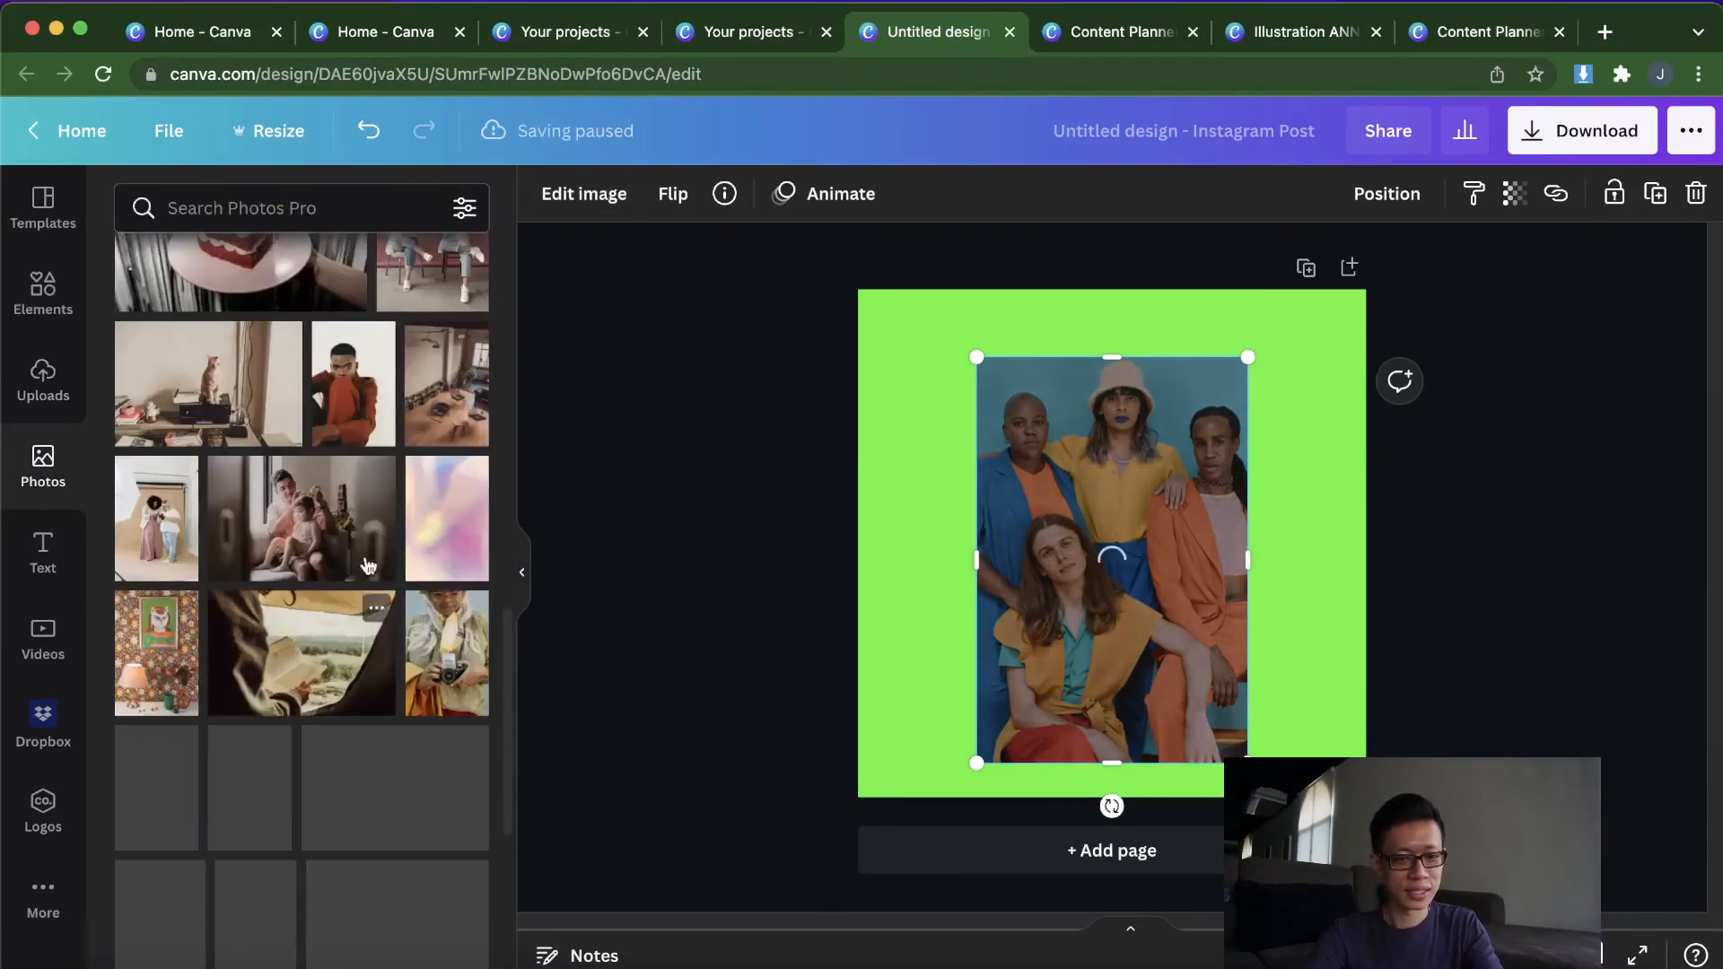
pyautogui.scroll(-2, 299, 527)
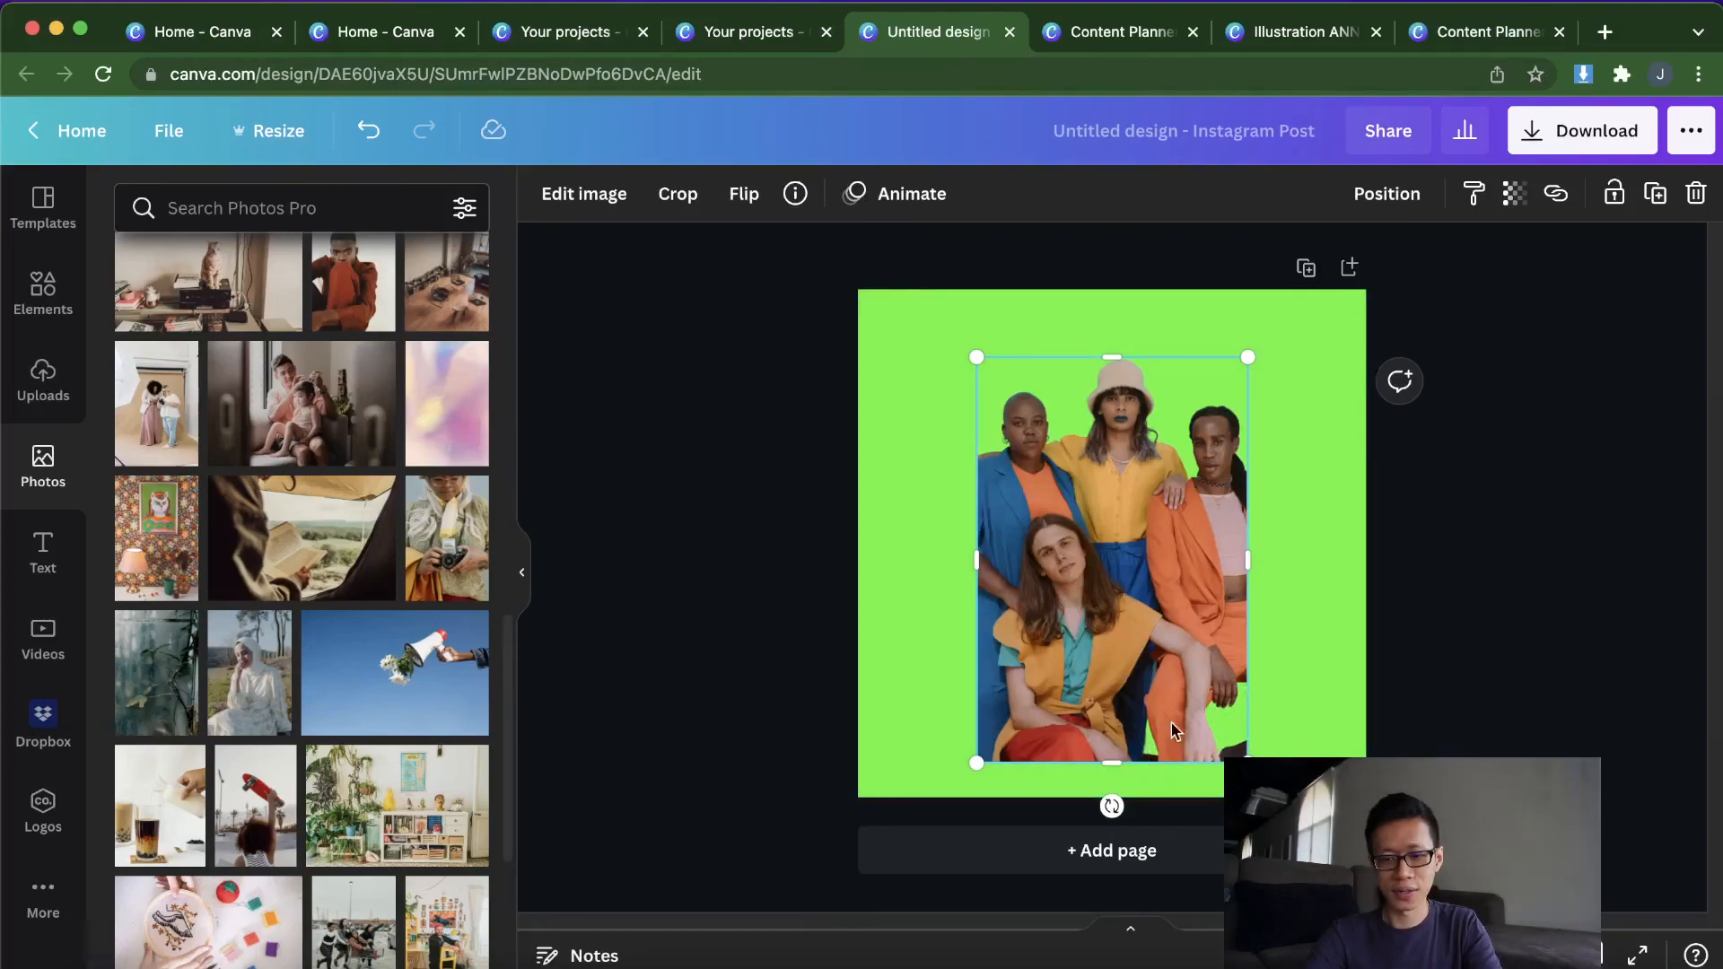
pyautogui.moveTo(1201, 497); pyautogui.dragTo(1222, 501)
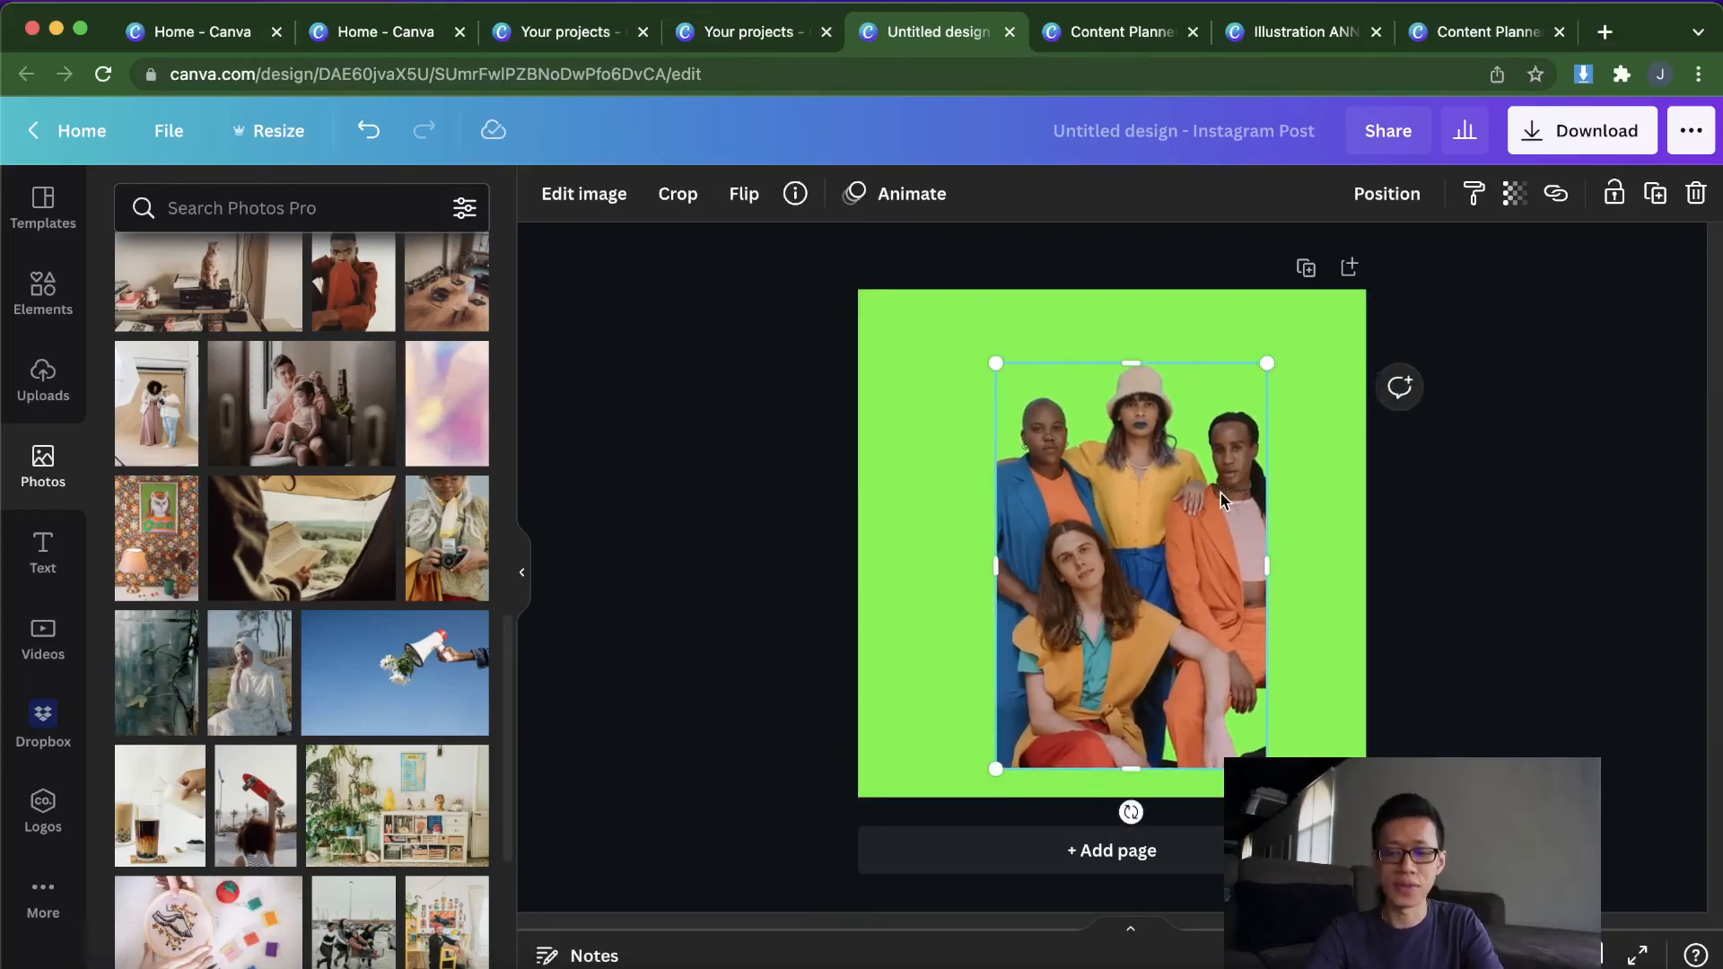
pyautogui.press('Delete')
# Step: Place the stock photo of the man with a toddler on the green page and remove its background
pyautogui.click(296, 403)
pyautogui.moveTo(1178, 599)
pyautogui.mouseDown()
pyautogui.moveTo(1121, 599)
pyautogui.moveTo(1173, 600)
pyautogui.mouseUp()
pyautogui.click(584, 194)
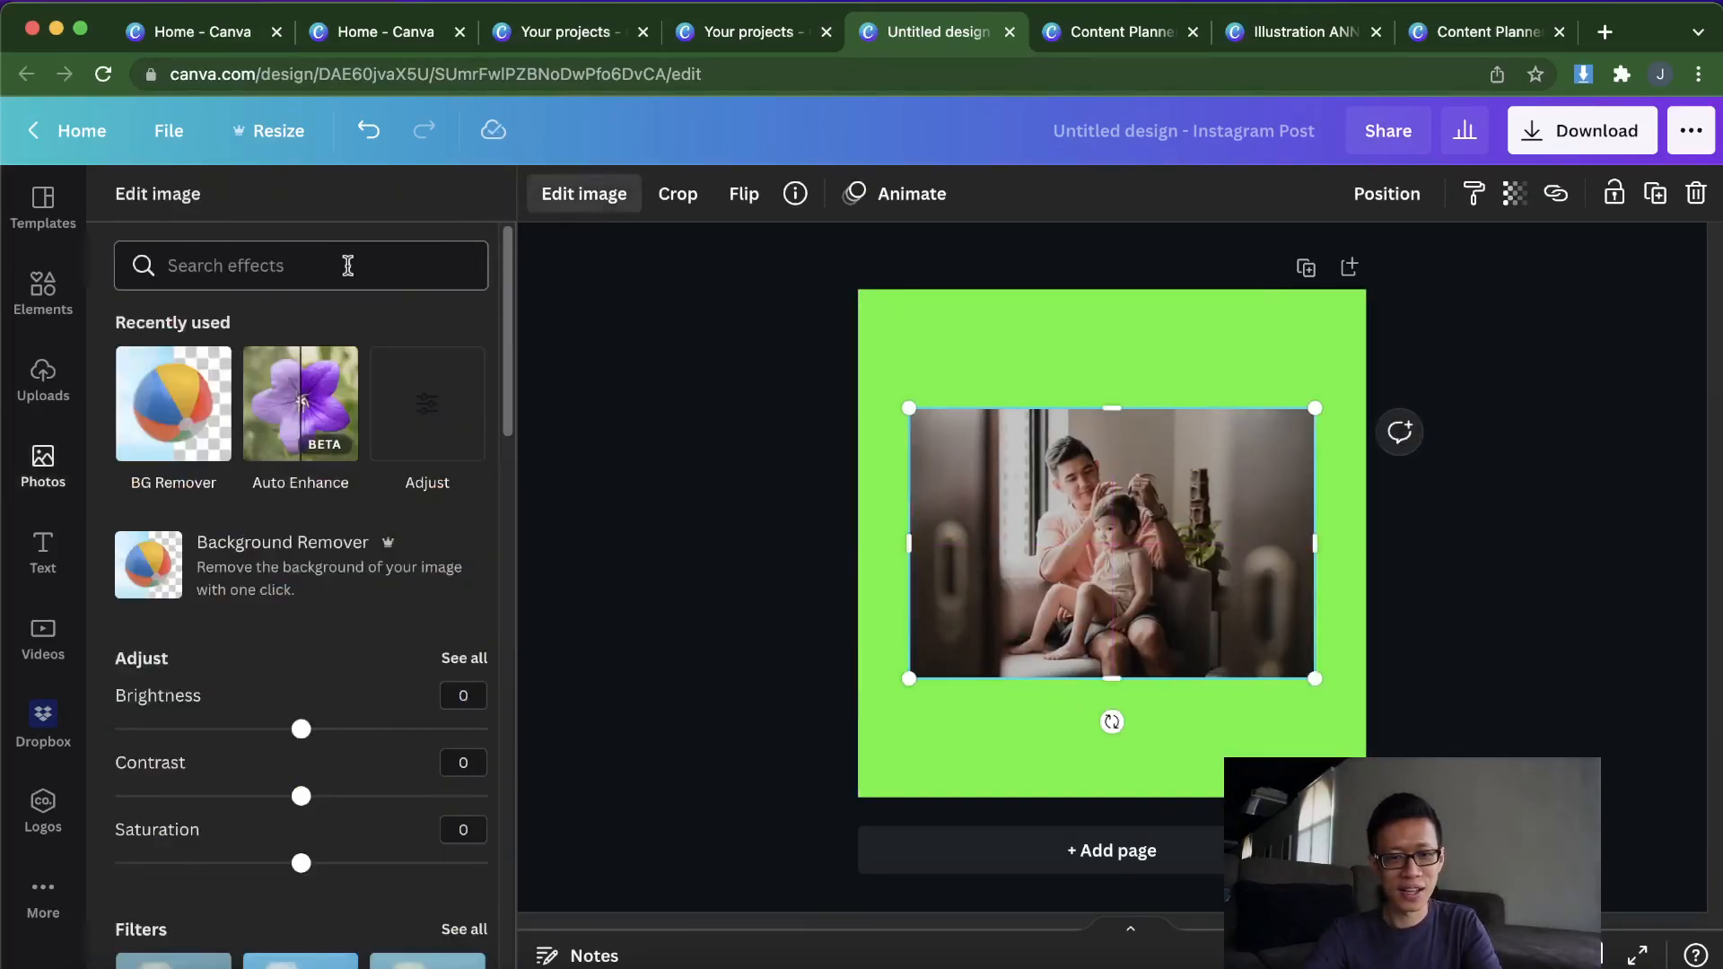
pyautogui.click(154, 577)
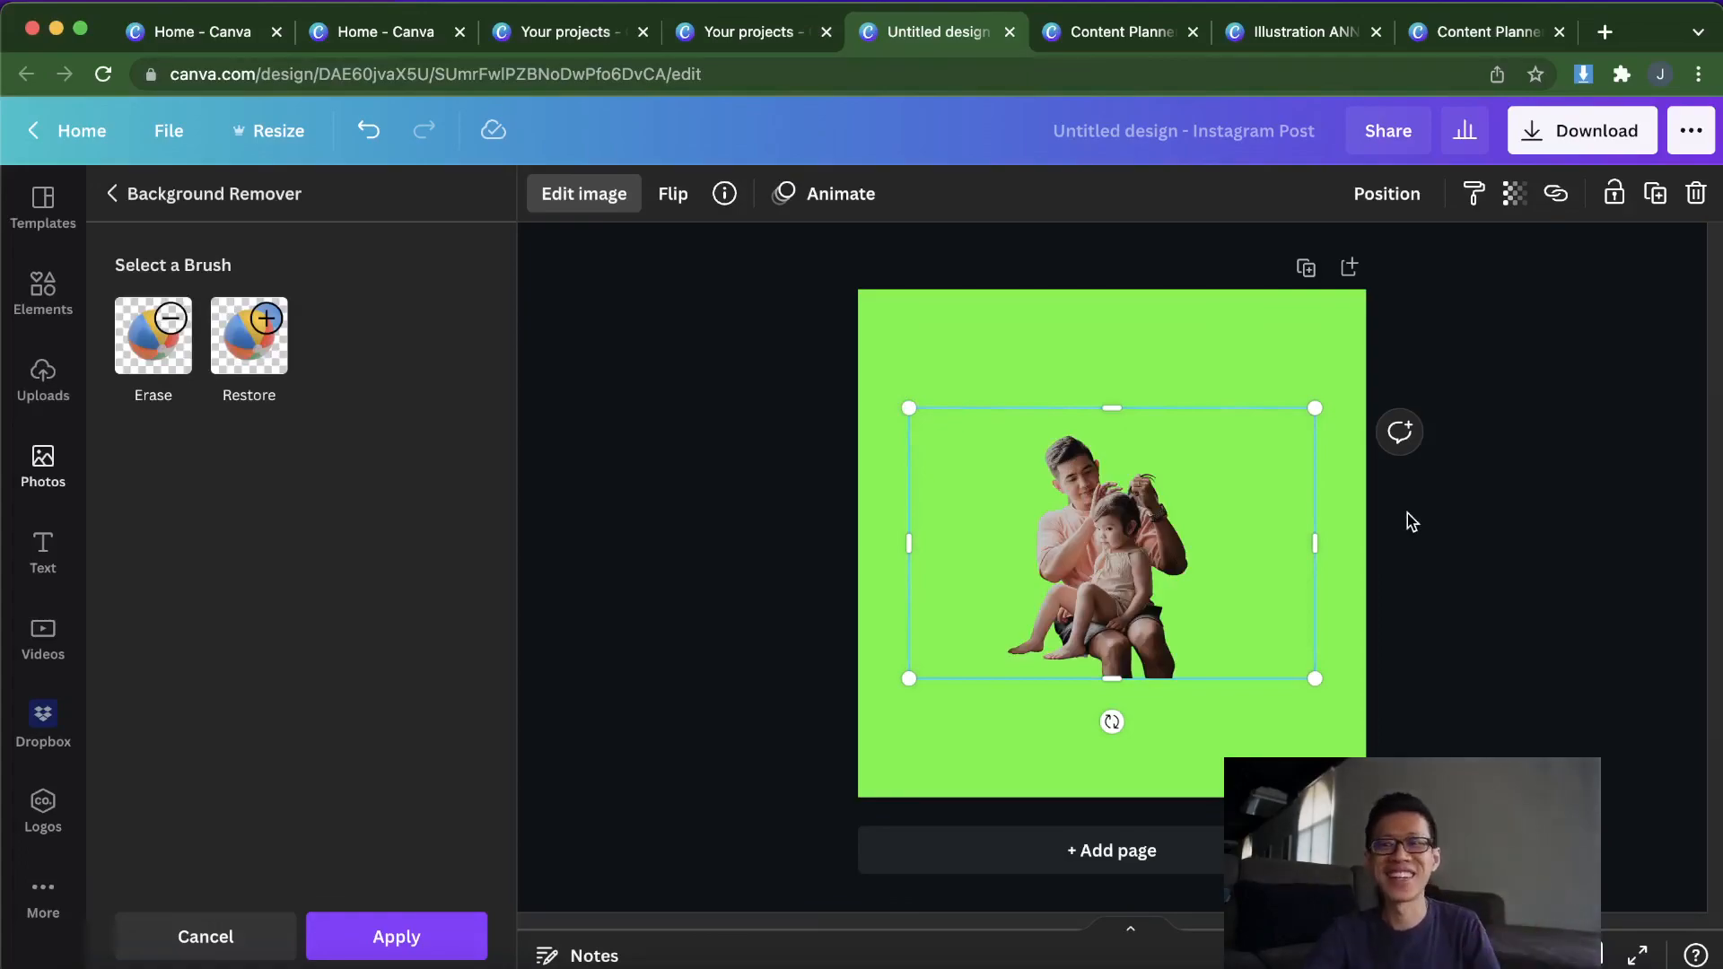
pyautogui.moveTo(1091, 496); pyautogui.dragTo(1123, 521)
pyautogui.click(1496, 540)
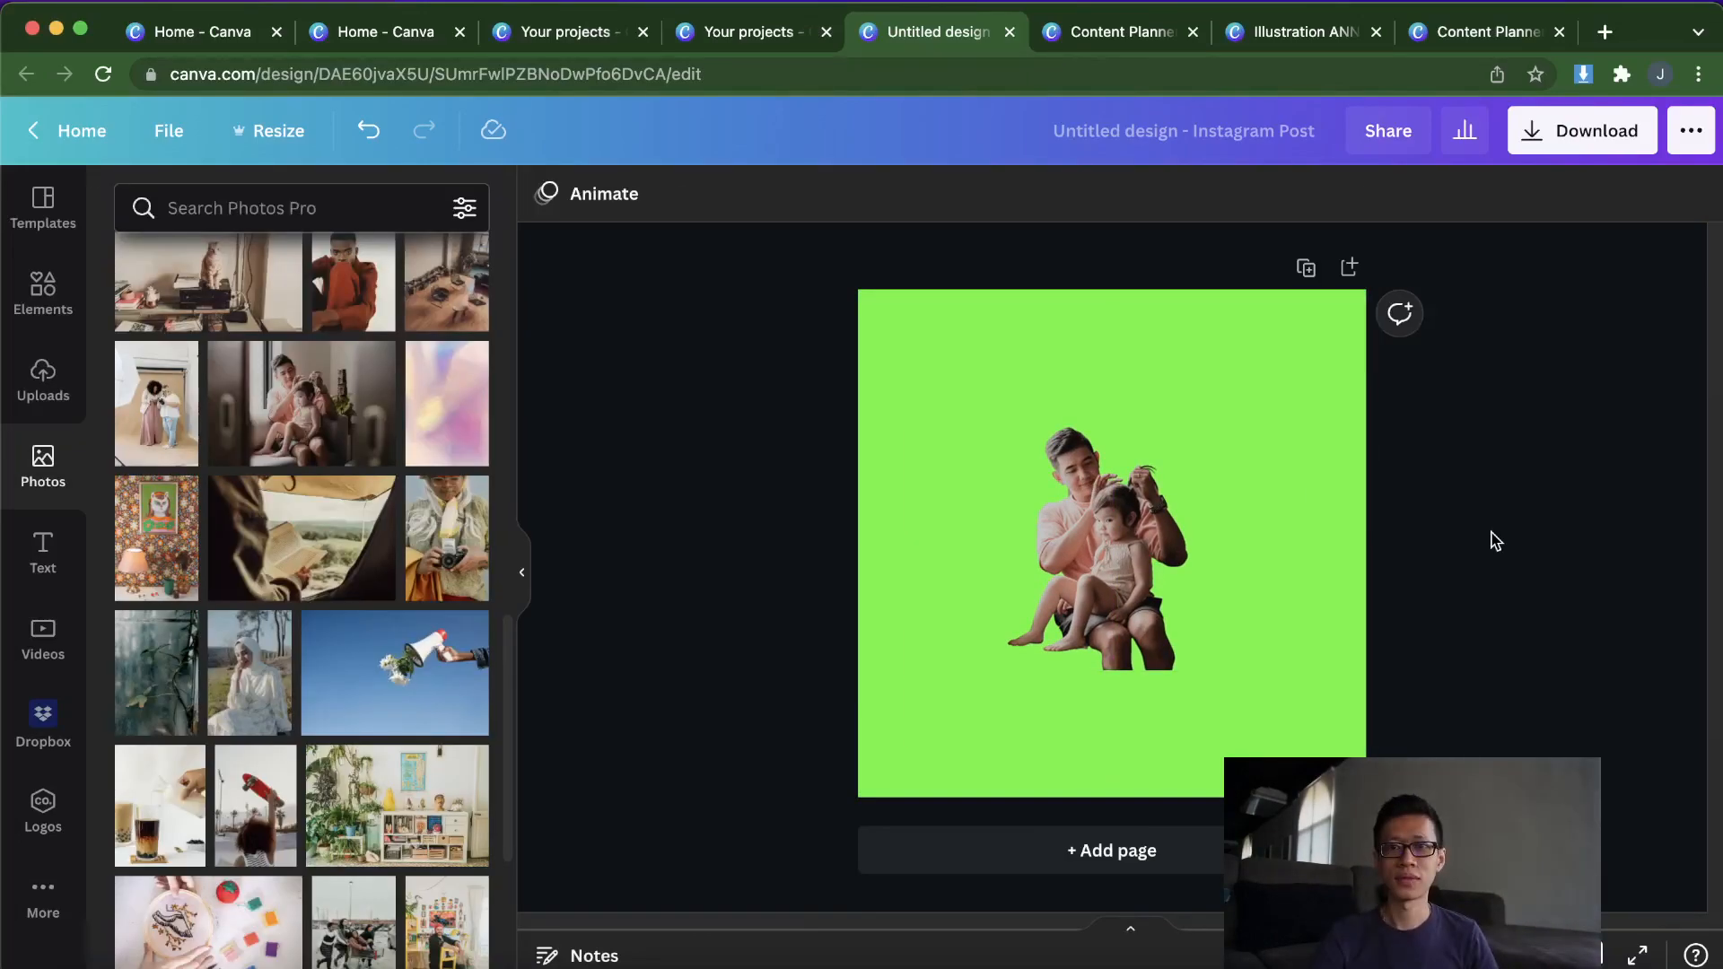